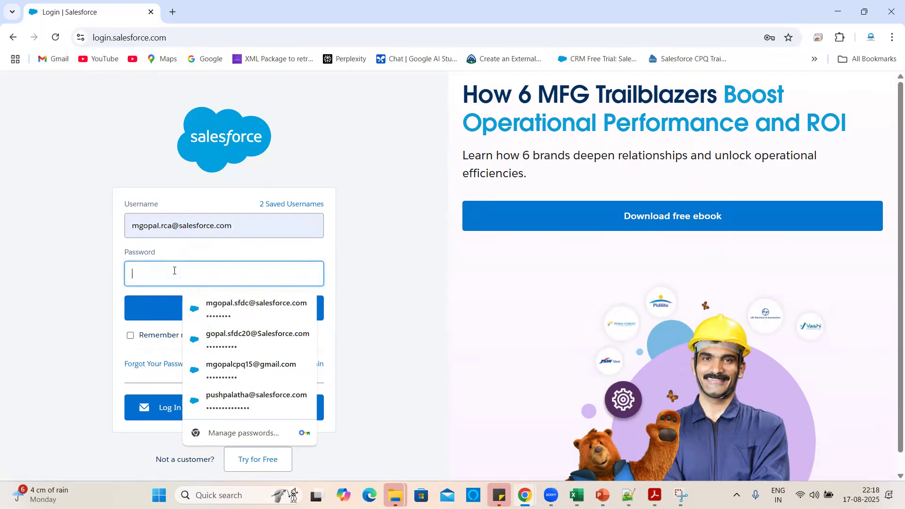
Log in with the saved password and skip the mobile phone registration prompt.
type("•")
left_click(174, 306)
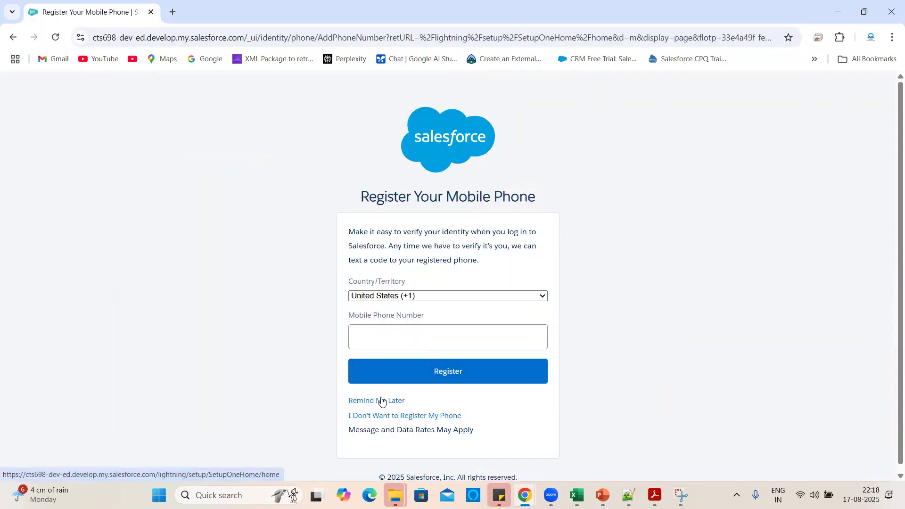
left_click(378, 401)
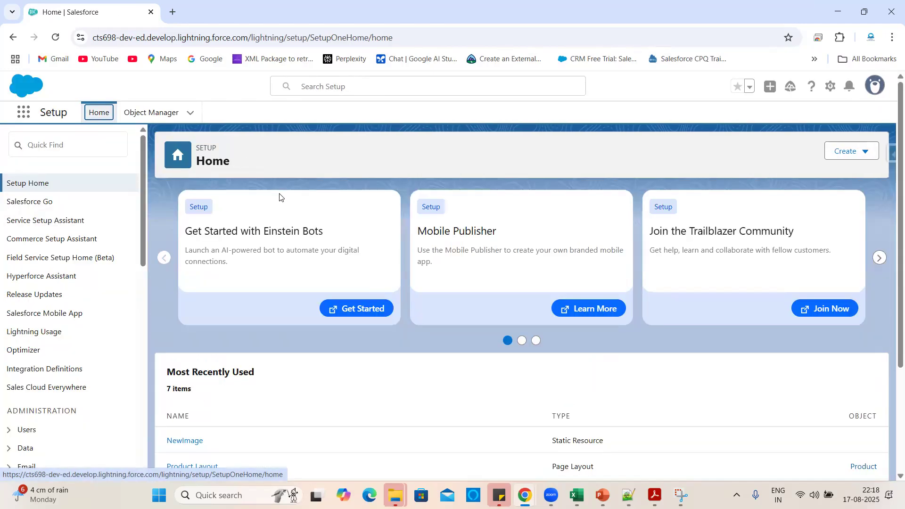
Open Product Catalog Management from the App Launcher in a new browser tab and switch to it.
left_click(24, 113)
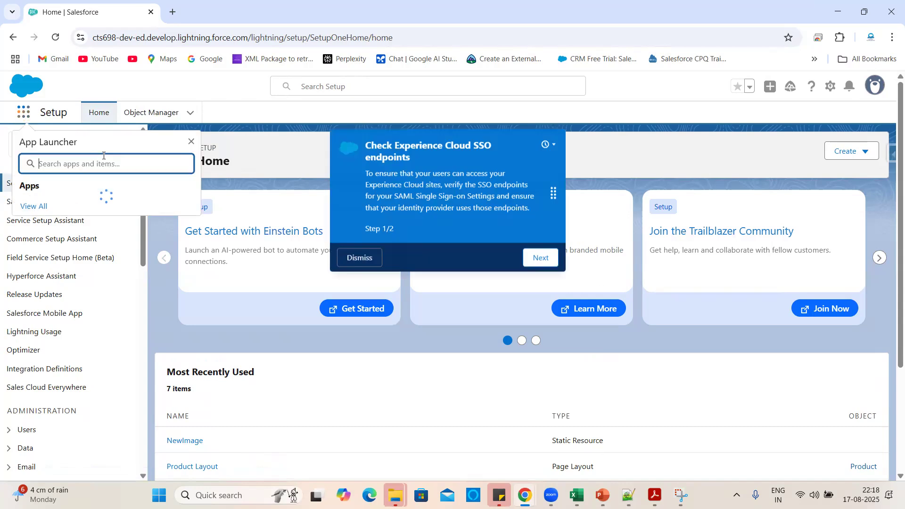
right_click(87, 318)
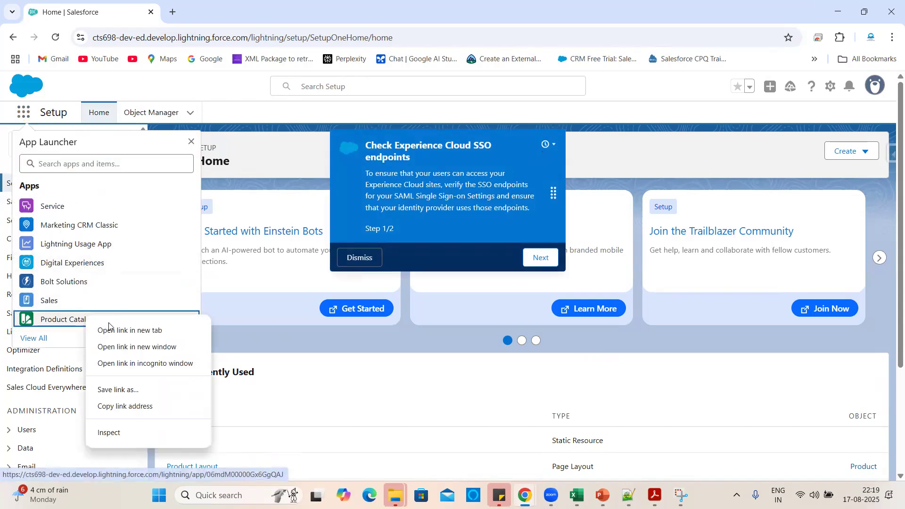
left_click(113, 332)
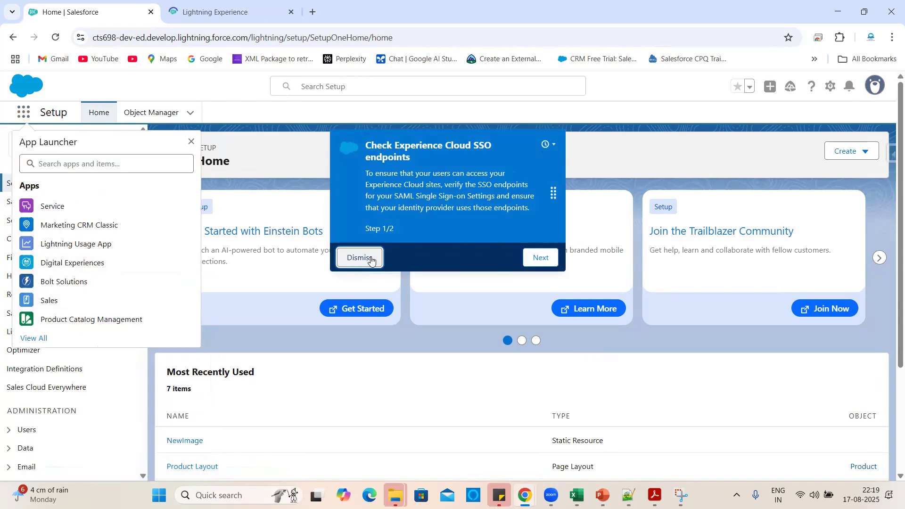
left_click(371, 258)
left_click(213, 6)
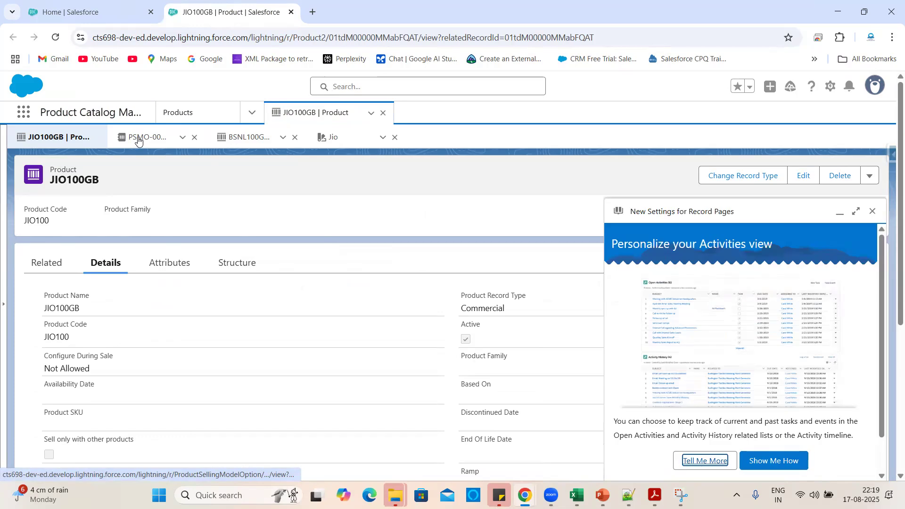
Close the settings panel and open the Catalogs and Categories lists in new browser tabs.
left_click(872, 212)
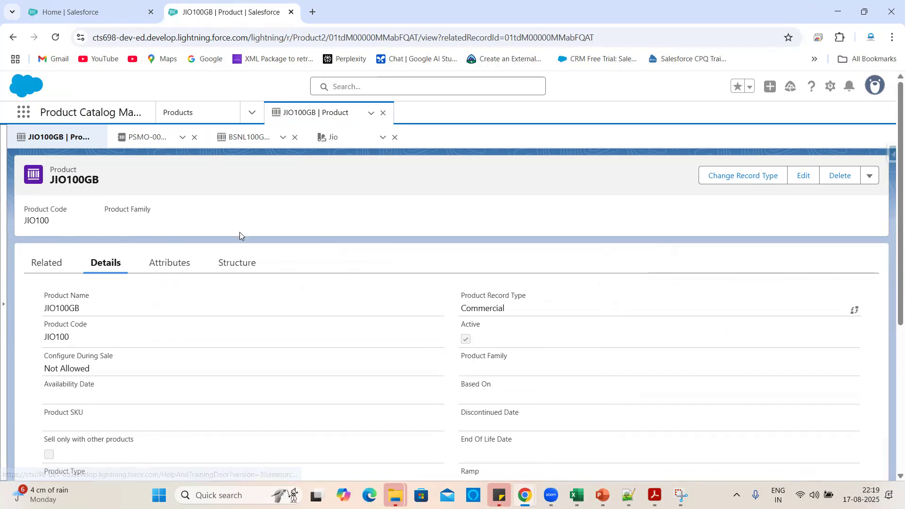
left_click(142, 138)
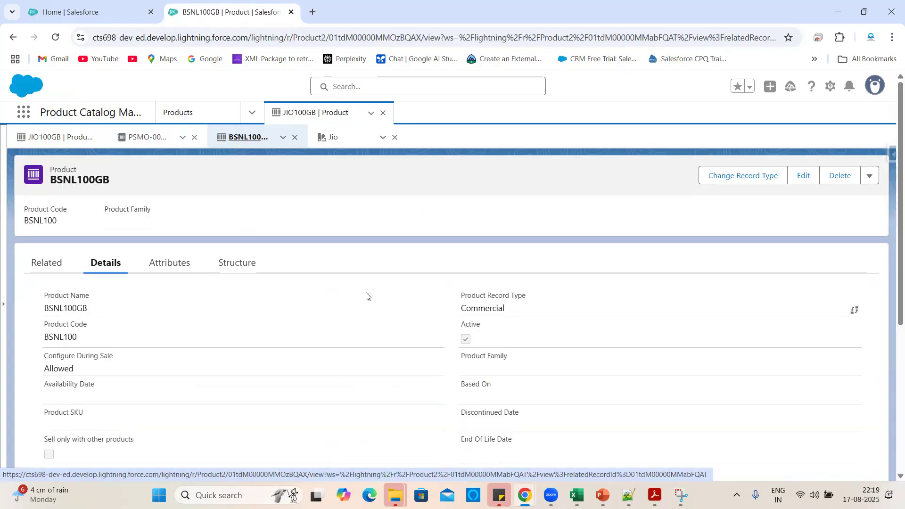
left_click(251, 113)
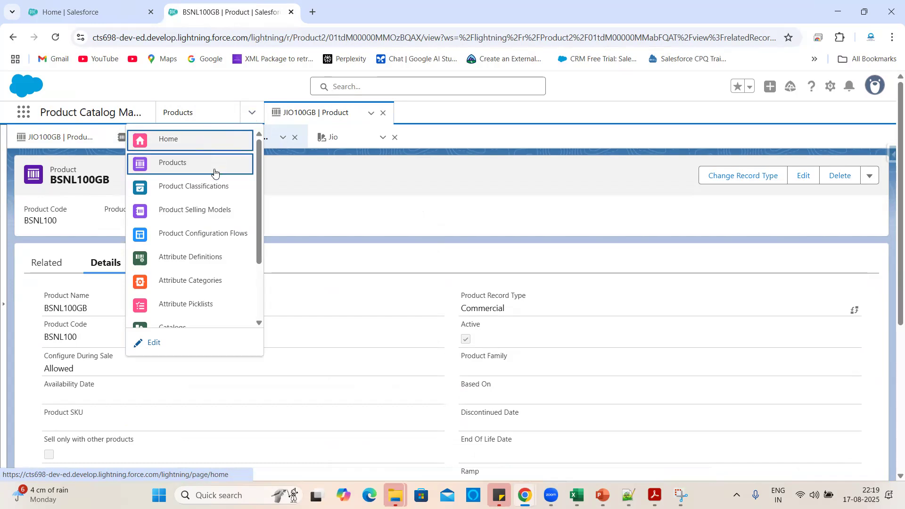
scroll(203, 283, "down", 3)
right_click(189, 249)
left_click(208, 264)
right_click(185, 267)
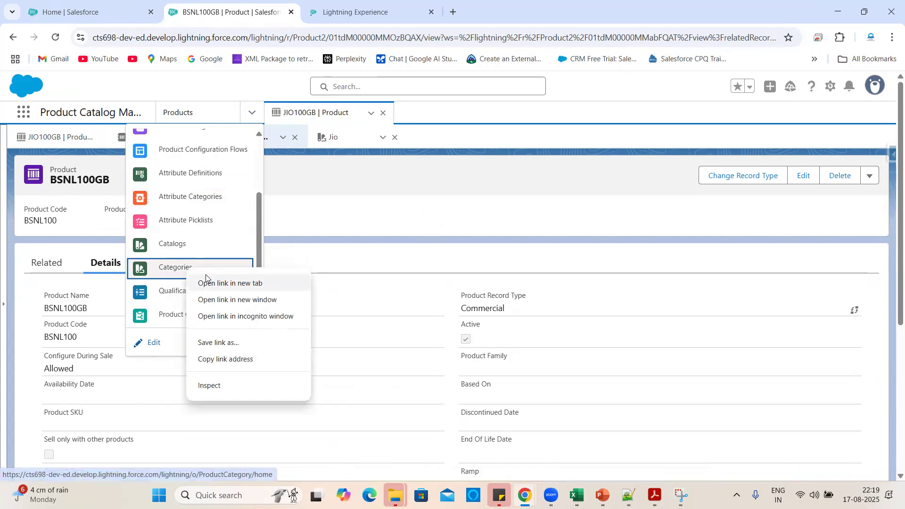
left_click(208, 285)
left_click(351, 244)
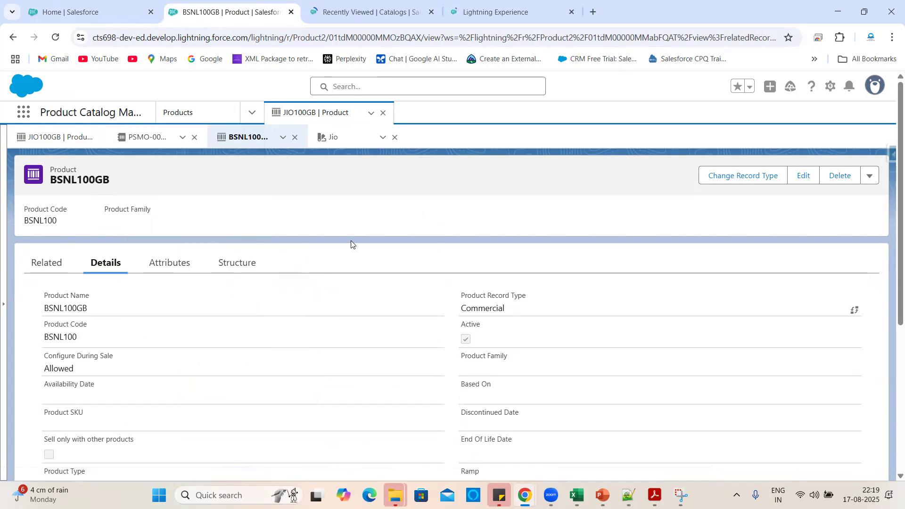
Review BSNL100GB's Configure During Sale, Product Type and Sell only with other products fields.
scroll(353, 345, "down", 3)
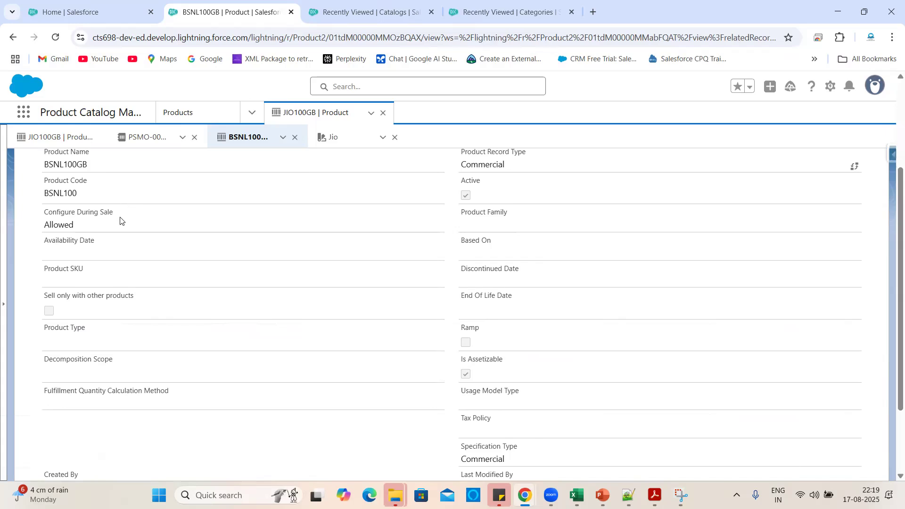
left_click_drag(120, 220, 40, 210)
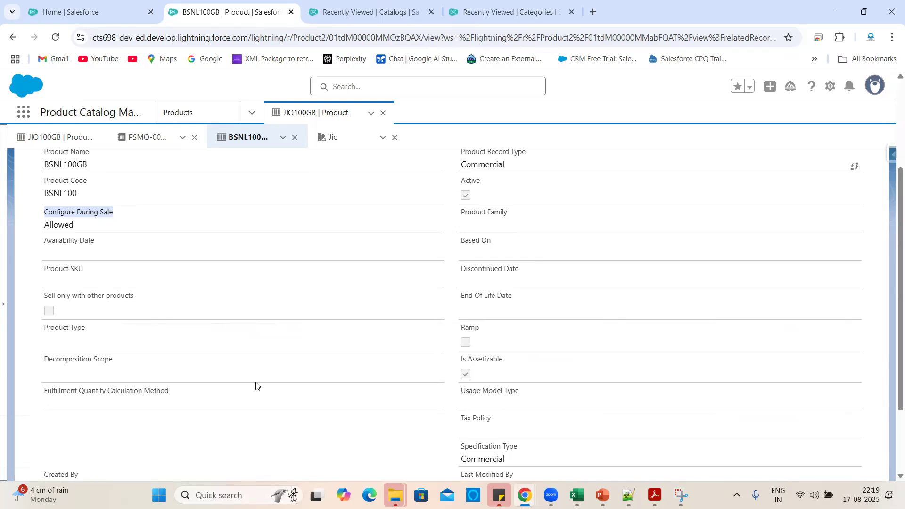
left_click_drag(85, 330, 43, 328)
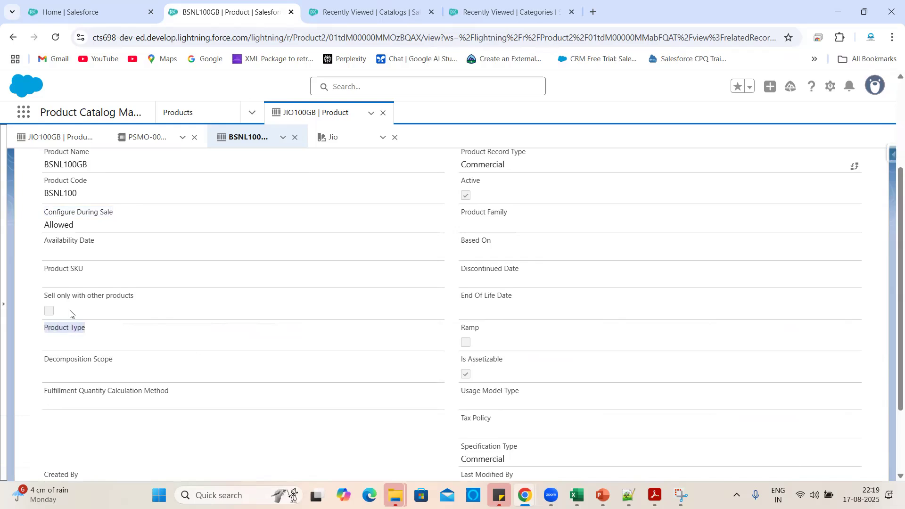
left_click_drag(138, 299, 38, 300)
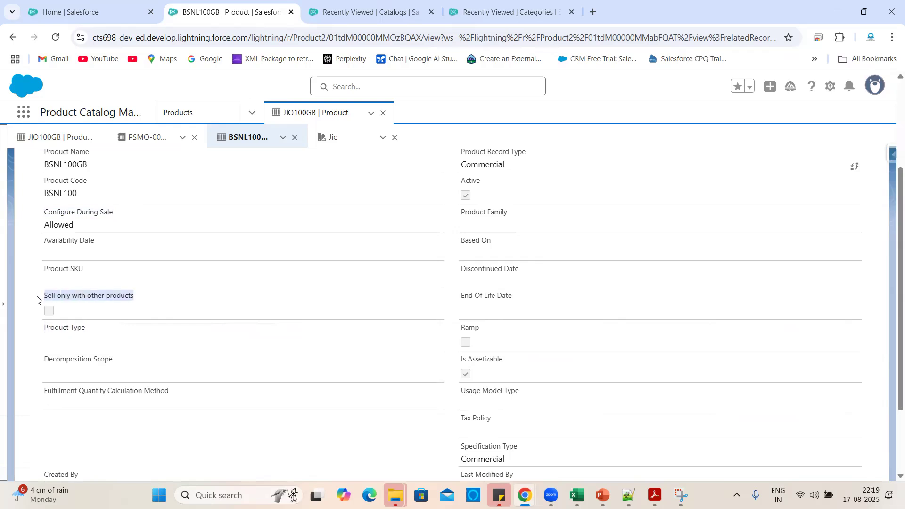
left_click(368, 326)
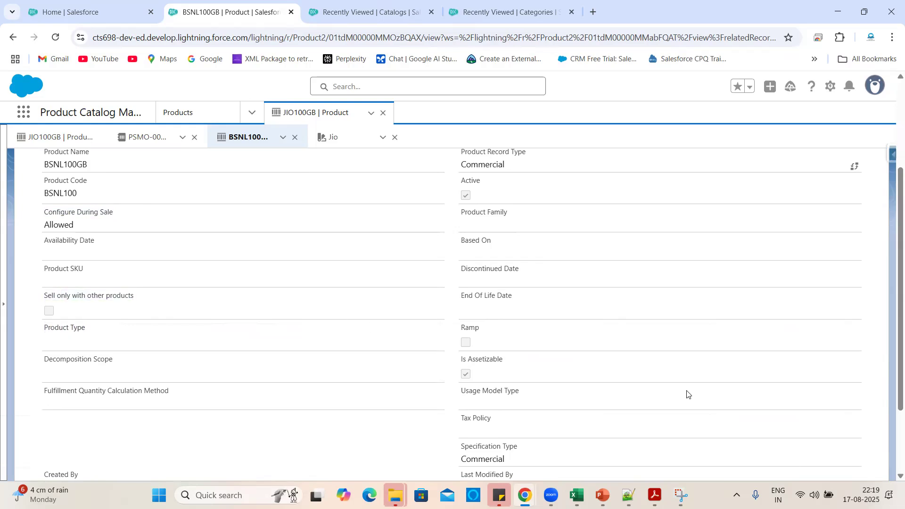
scroll(660, 390, "down", 2)
scroll(660, 391, "up", 5)
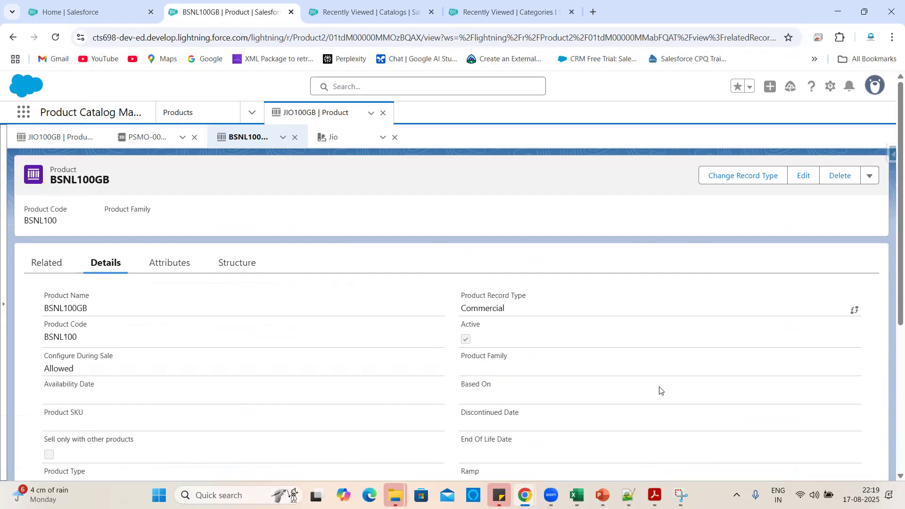
Switch to the Catalogs tab, then bring the Excel Book2 workbook to the front.
key("ctrl+Tab")
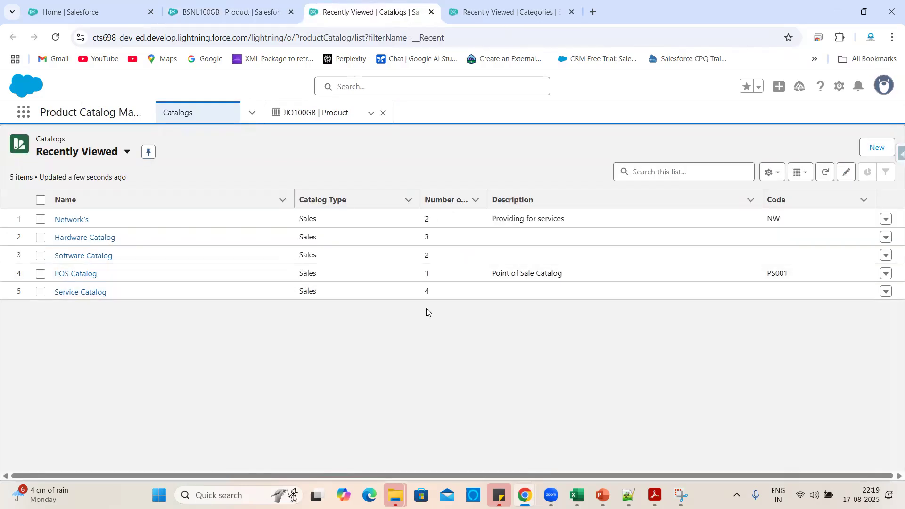
mouse_move(576, 496)
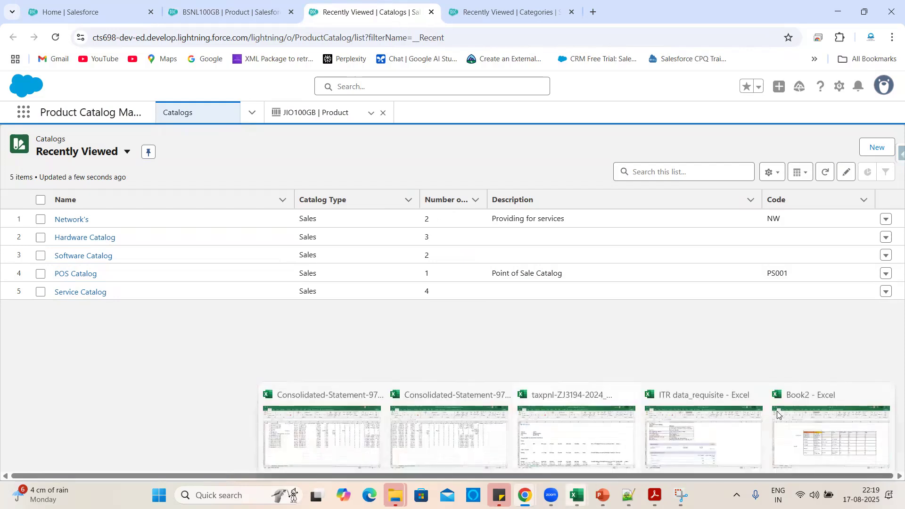
left_click(811, 424)
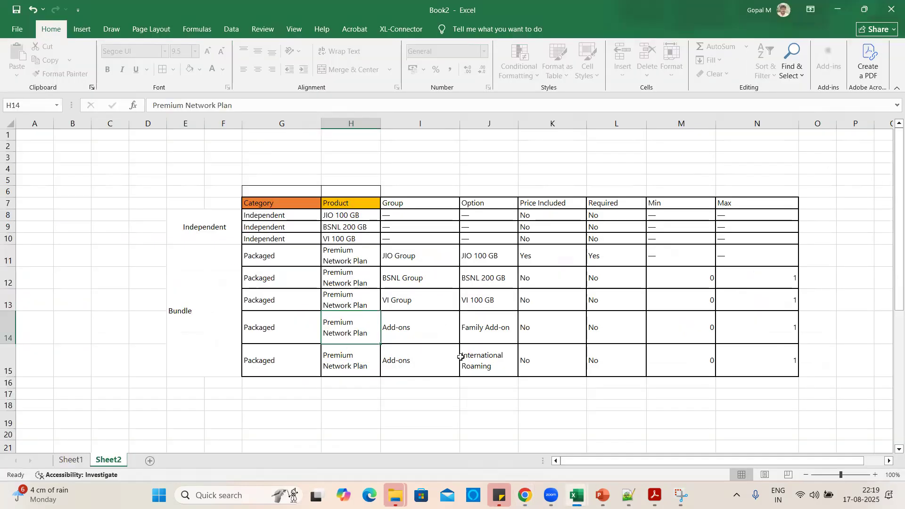
Inspect the Independent and Packaged category entries in column G of the bundle table.
left_click(820, 357)
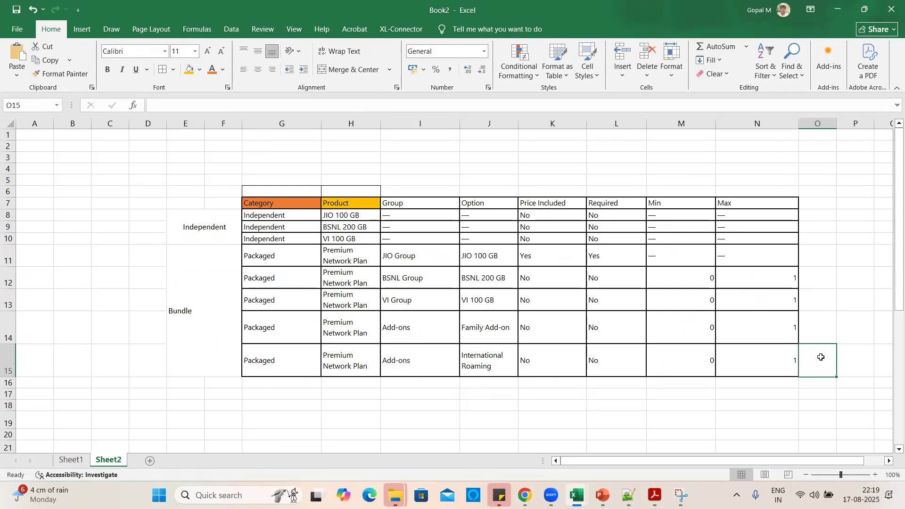
left_click(460, 405)
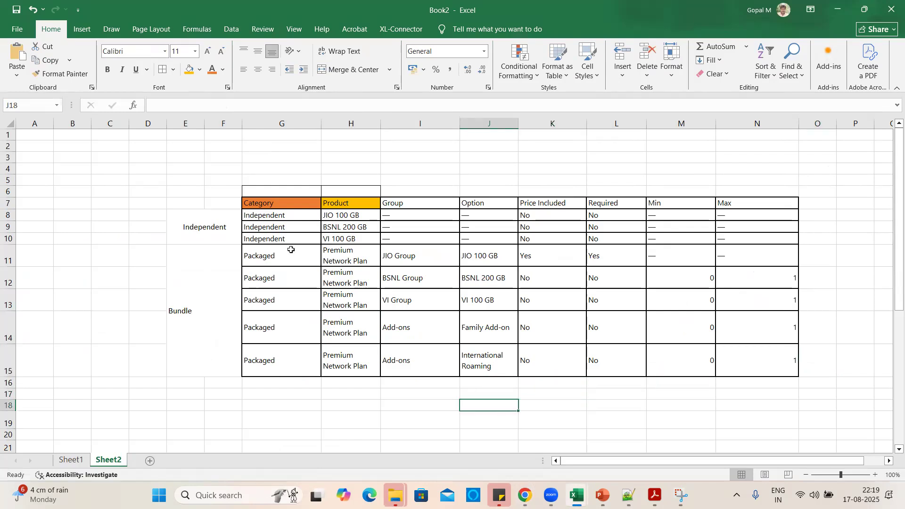
left_click(148, 370)
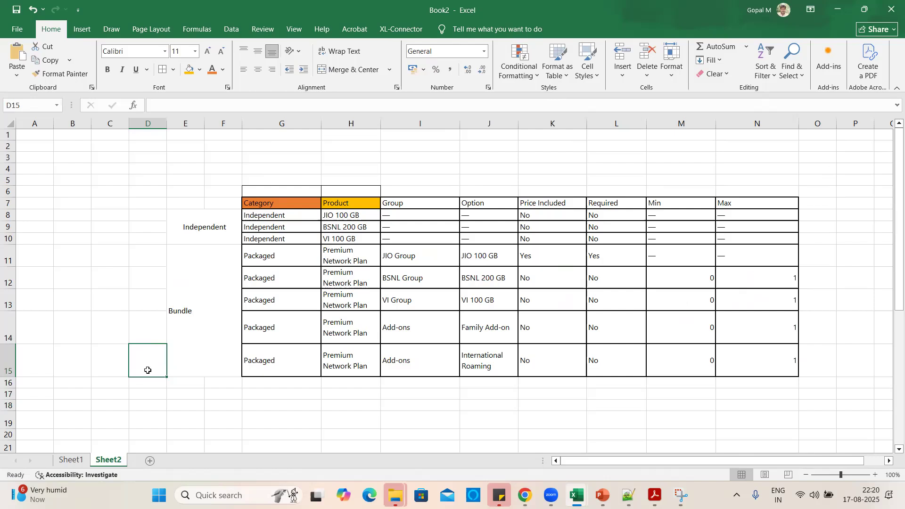
left_click(199, 230)
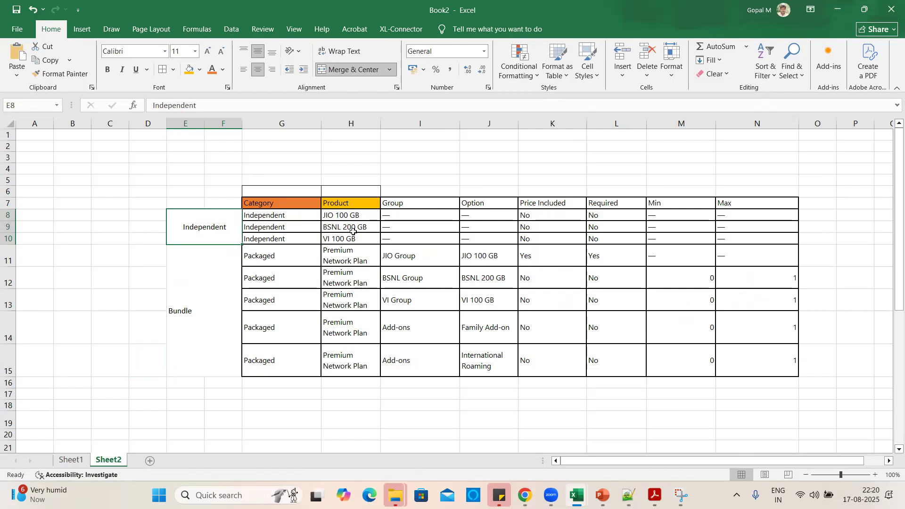
left_click(284, 216)
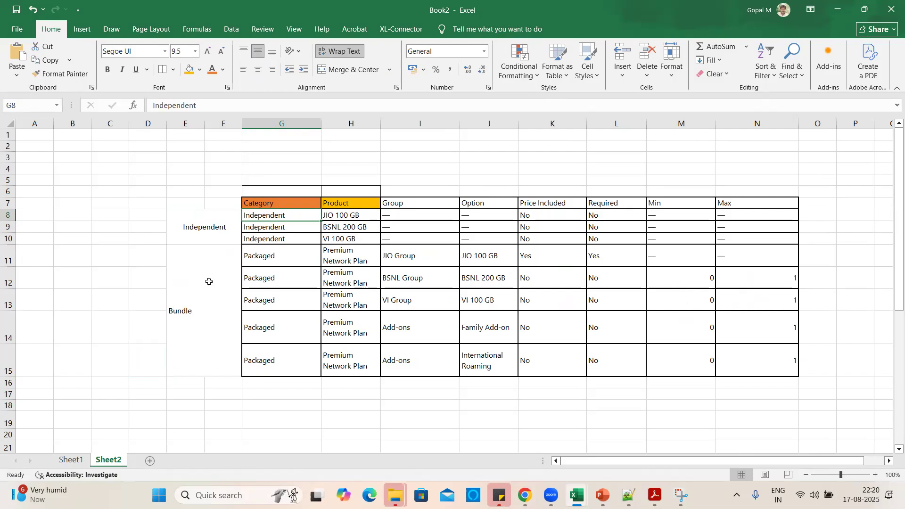
left_click(197, 310)
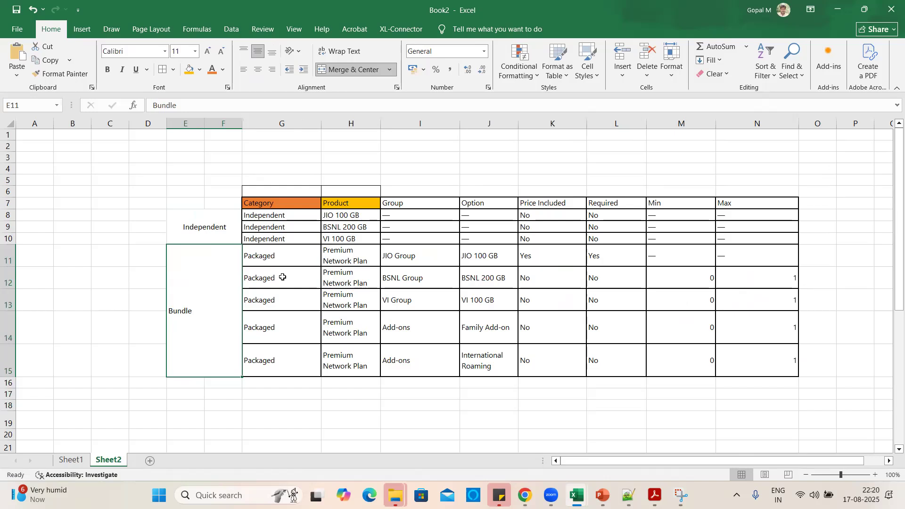
left_click_drag(281, 259, 281, 373)
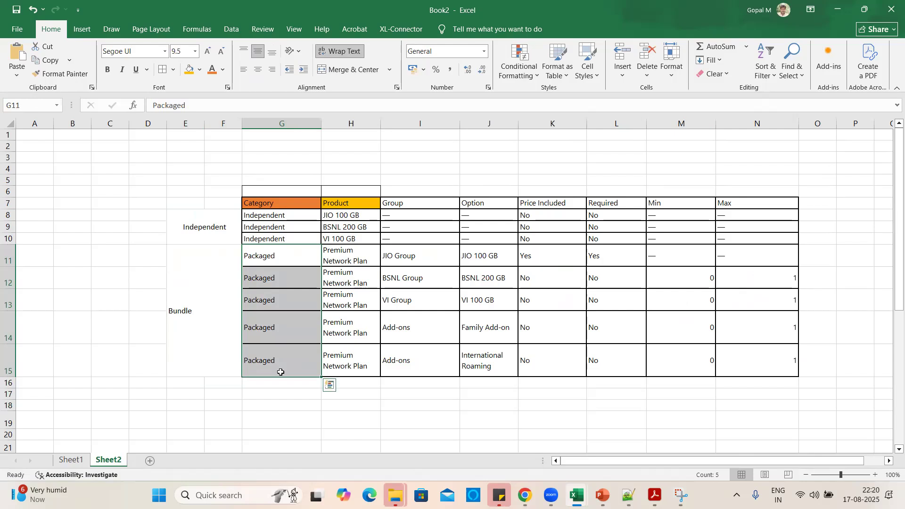
left_click(281, 318)
left_click_drag(285, 257, 278, 366)
left_click(403, 393)
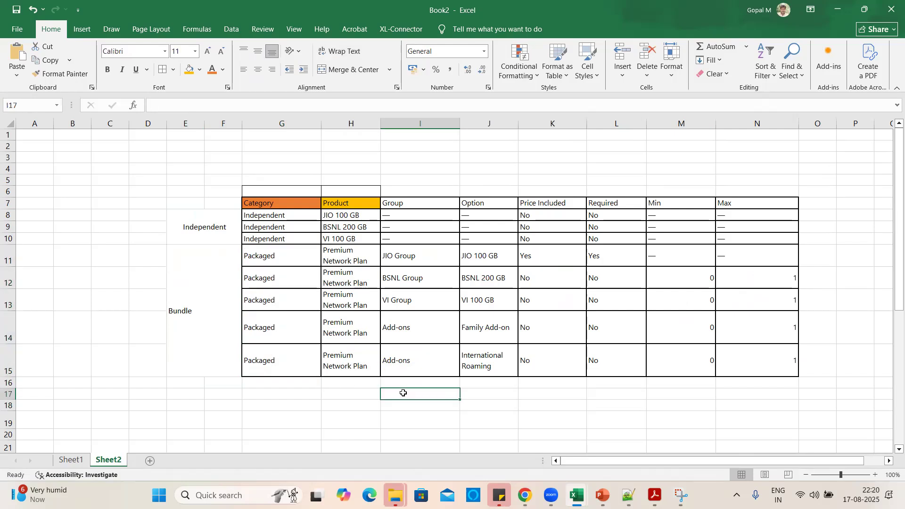
left_click(269, 206)
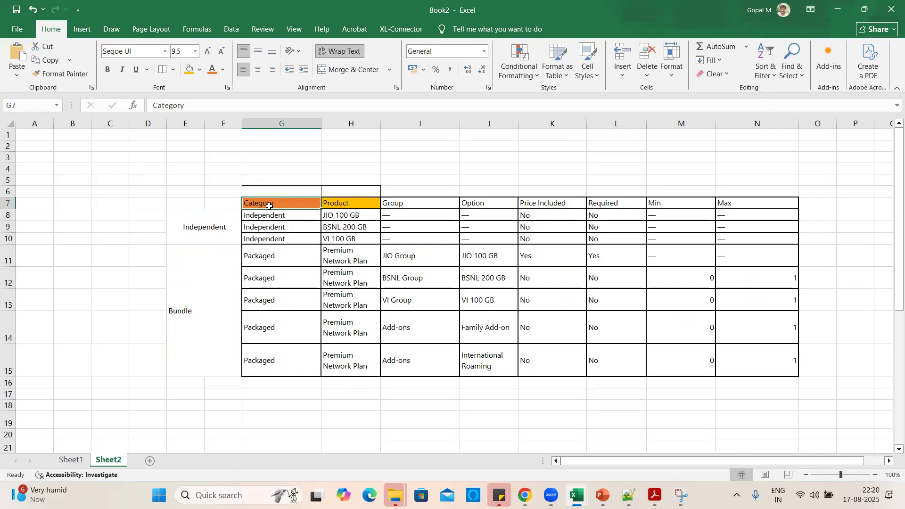
left_click_drag(271, 263, 270, 360)
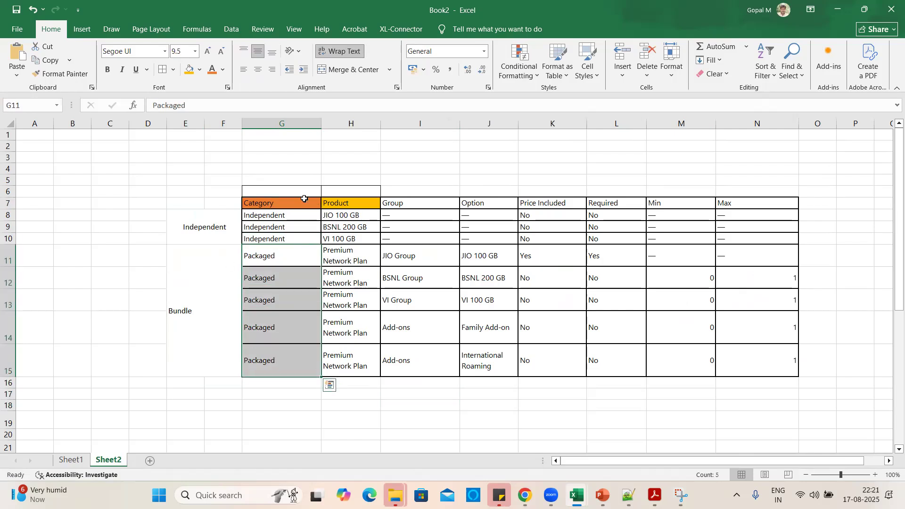
Copy the Packaged value from cell G11.
left_click(275, 202)
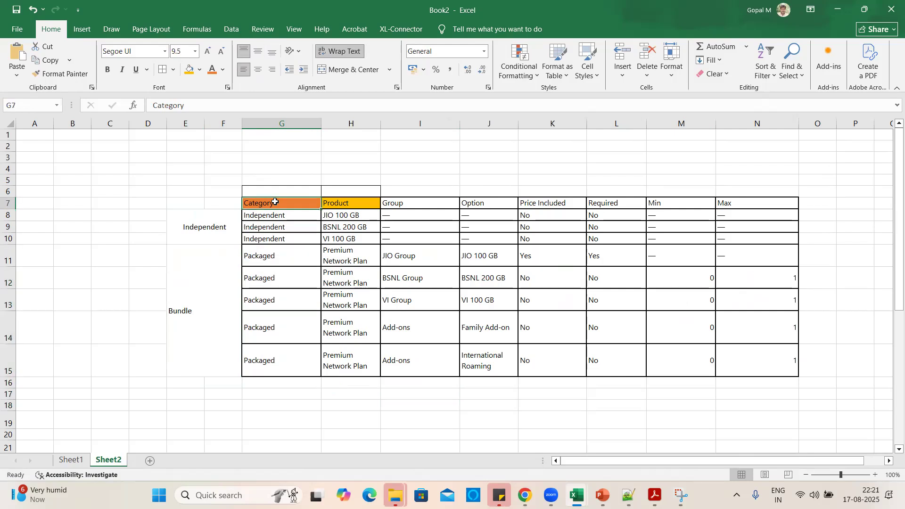
left_click(421, 384)
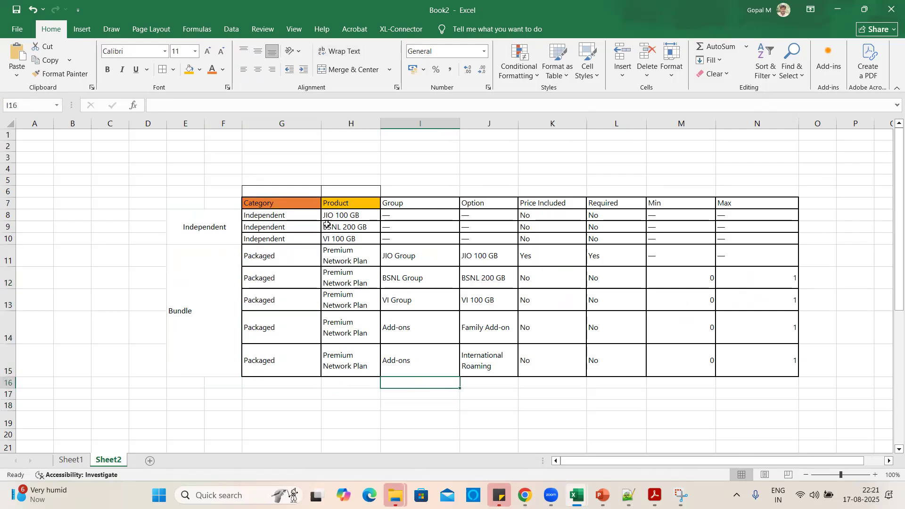
left_click(283, 206)
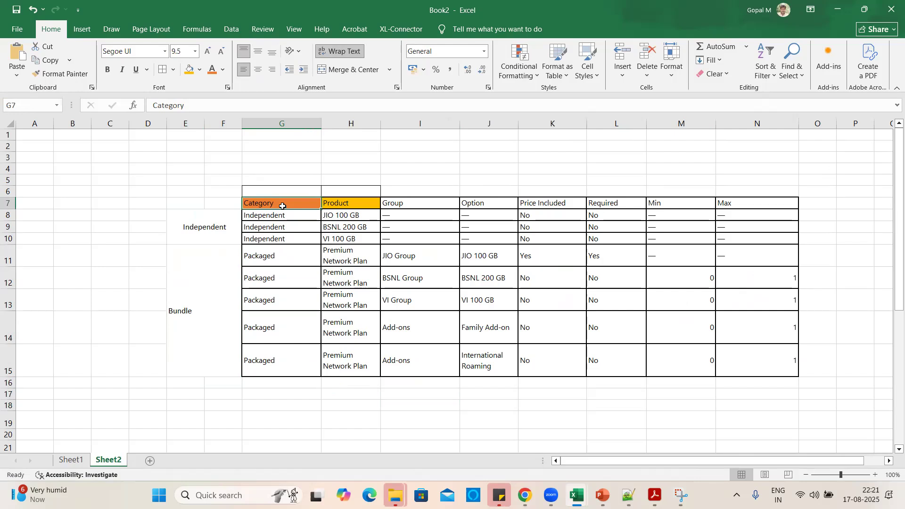
left_click(463, 417)
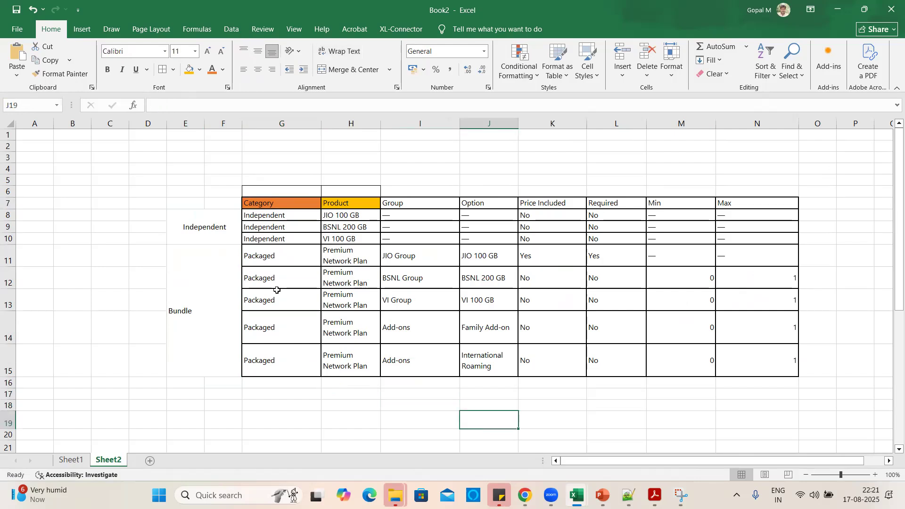
left_click(277, 259)
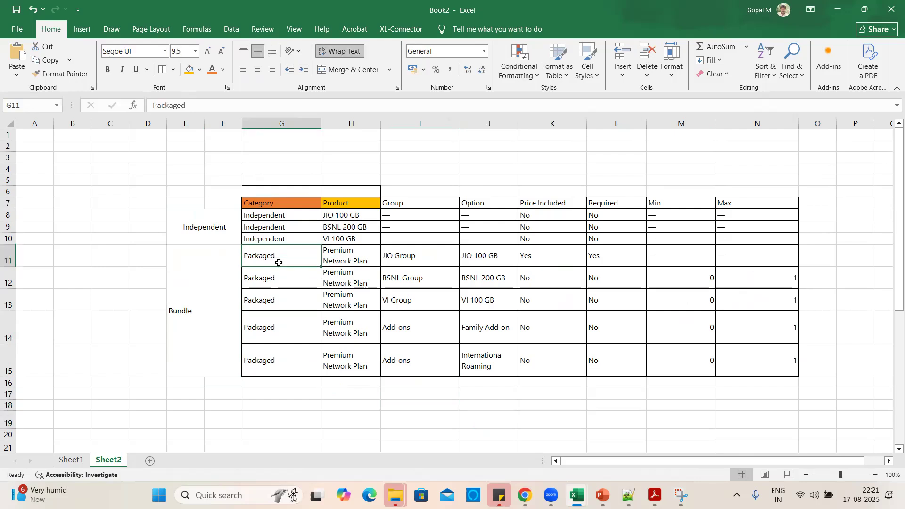
key("ctrl+c")
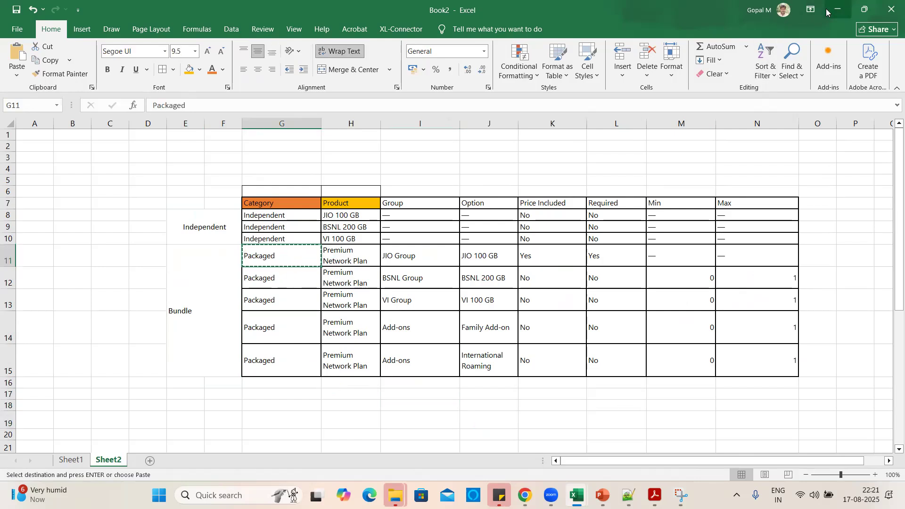
Check the Premium Network Plan row's group and price values, then minimize Excel.
left_click(354, 261)
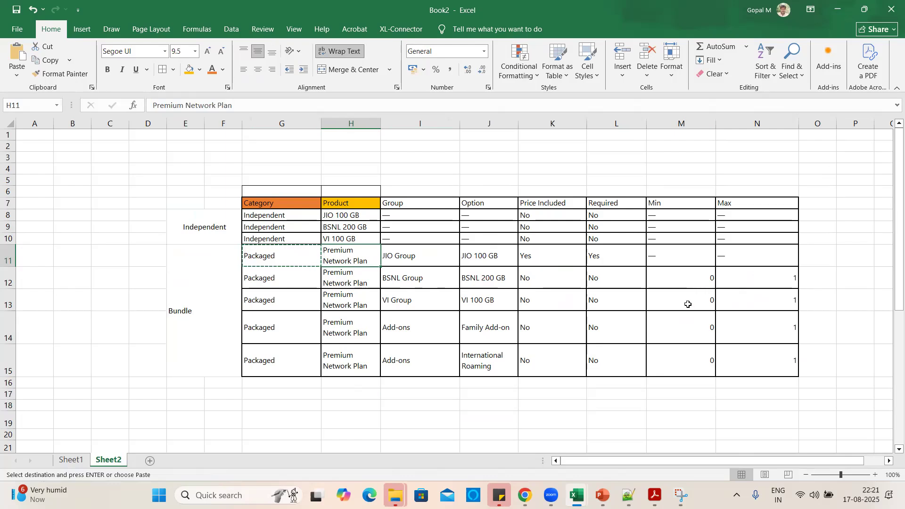
left_click(414, 333)
left_click(331, 279)
left_click(546, 316)
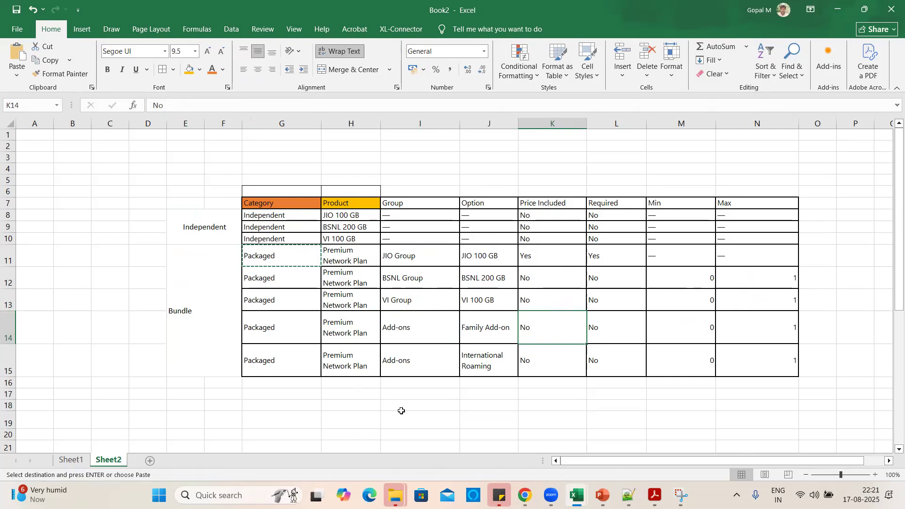
left_click(454, 414)
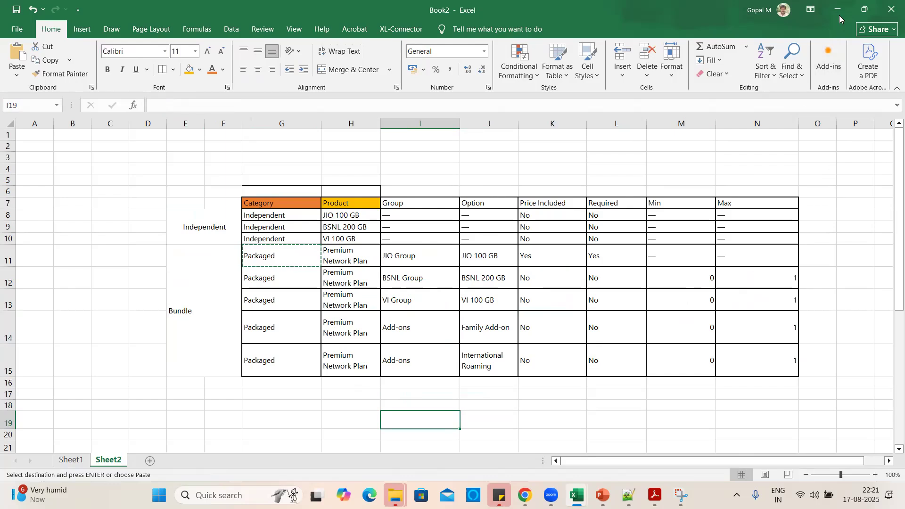
left_click(291, 253)
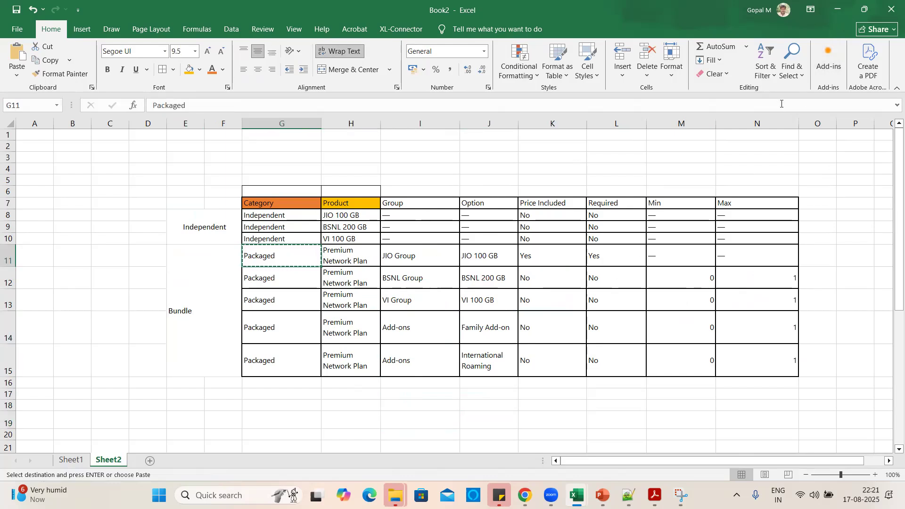
left_click(843, 10)
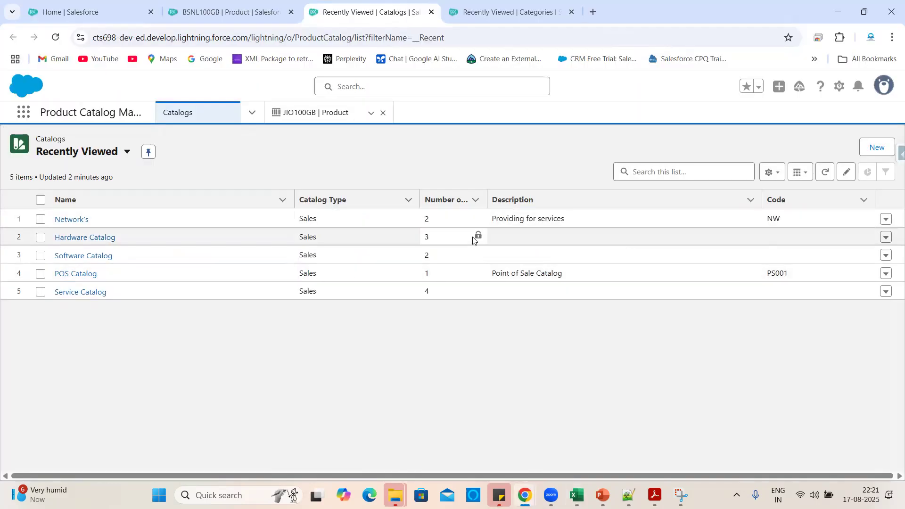
Review the Independent JIO 100 GB row in Excel, then start a new catalog in Salesforce.
mouse_move(576, 495)
left_click(831, 438)
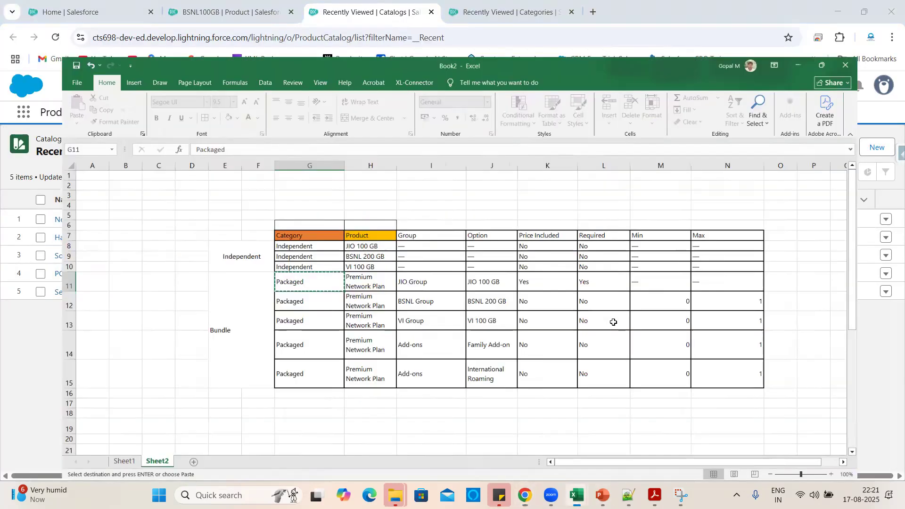
left_click(273, 219)
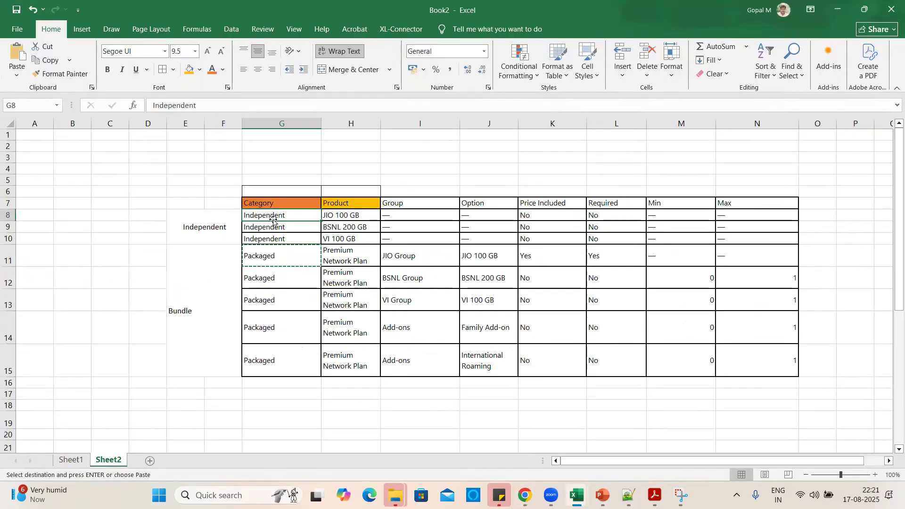
left_click(358, 218)
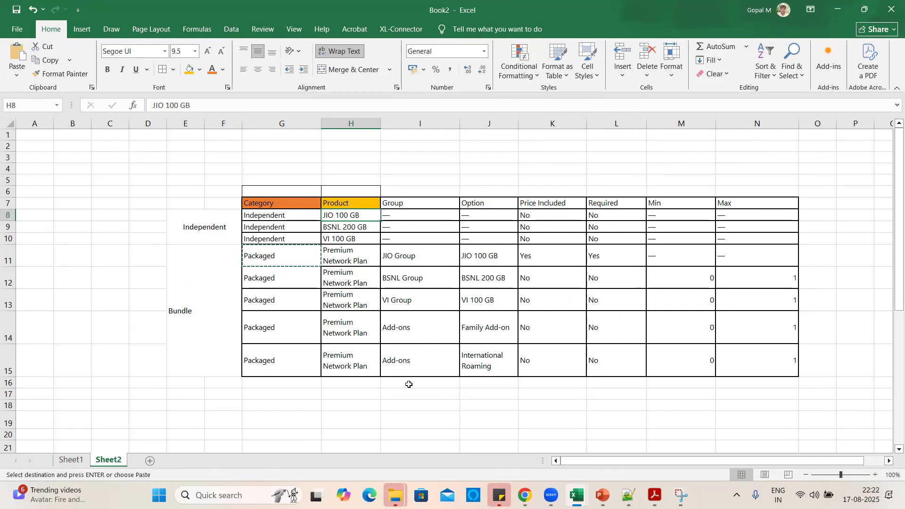
key("alt+Tab")
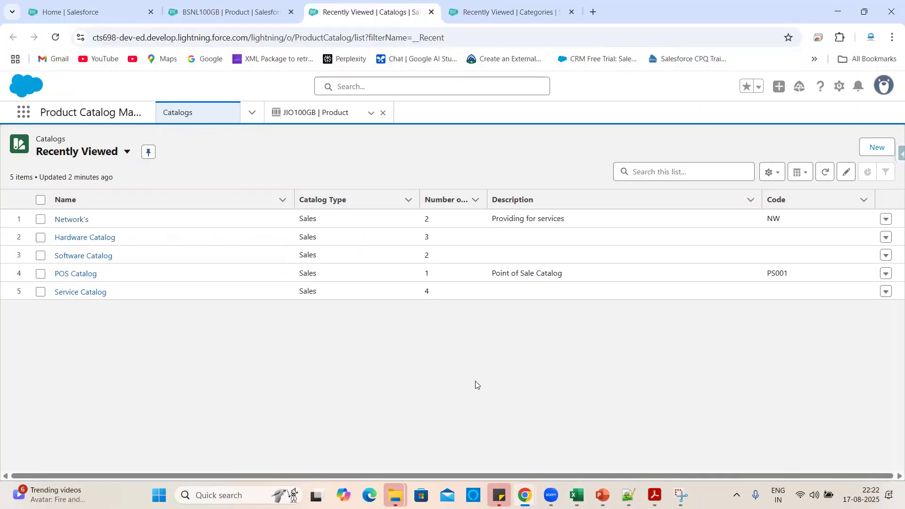
left_click(873, 148)
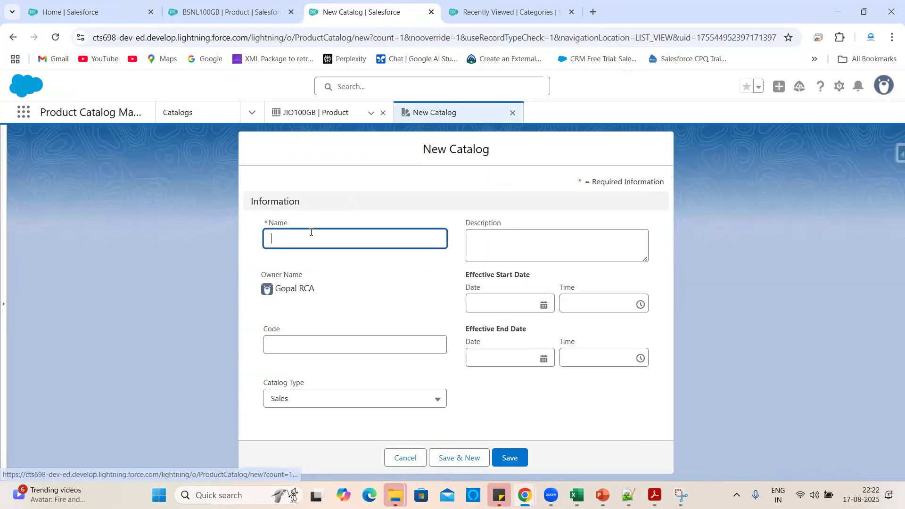
Save a new catalog named 'Packaged' with code PK and view its categories.
left_click(305, 236)
type("Packaged")
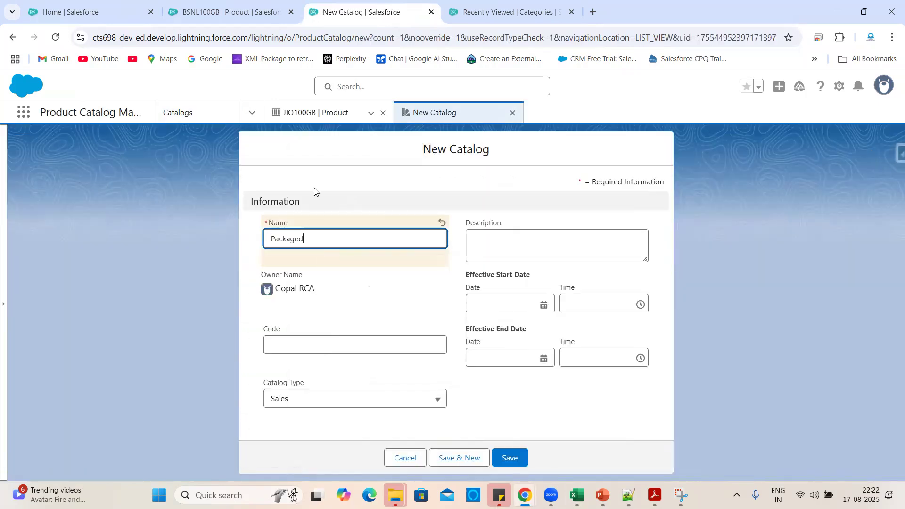
left_click(284, 345)
type("PK")
left_click(320, 377)
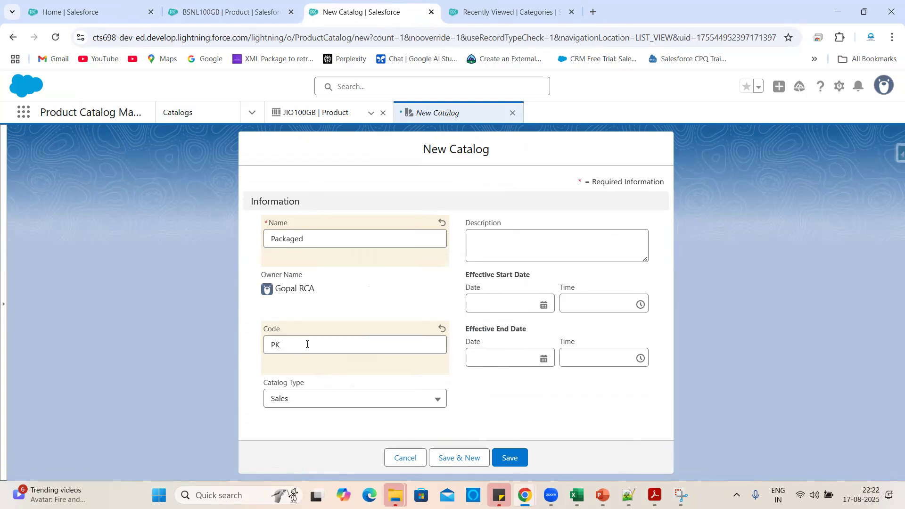
left_click(516, 461)
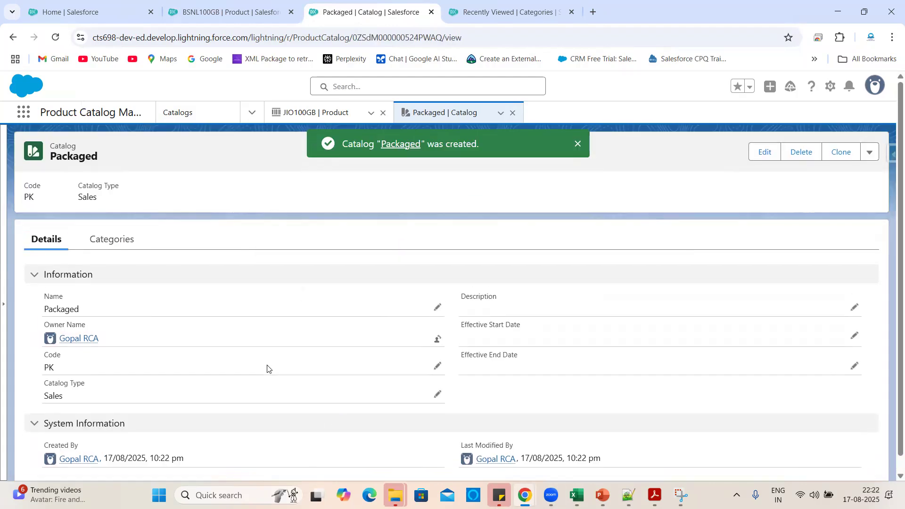
left_click(112, 241)
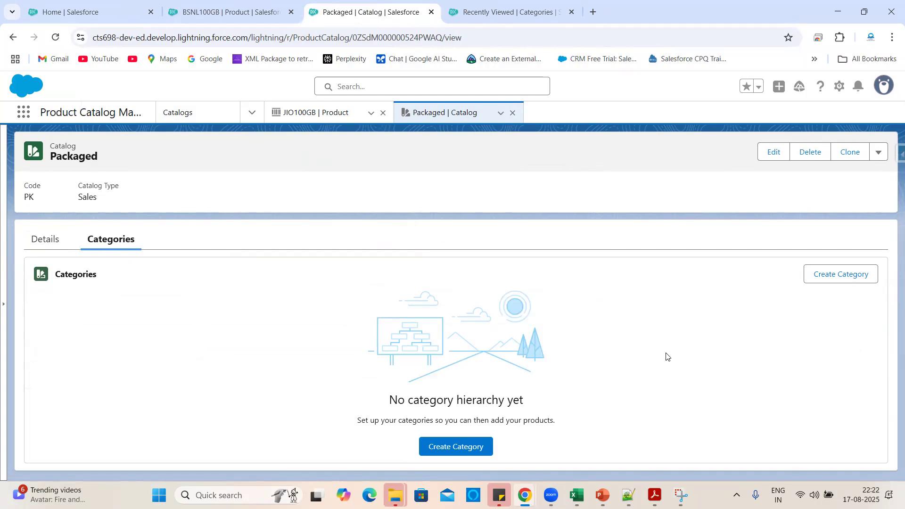
Copy 'Premium Network Plan' from Excel cell H11 and return to the Packaged catalog.
double_click(85, 153)
left_click(149, 181)
key("alt+Tab")
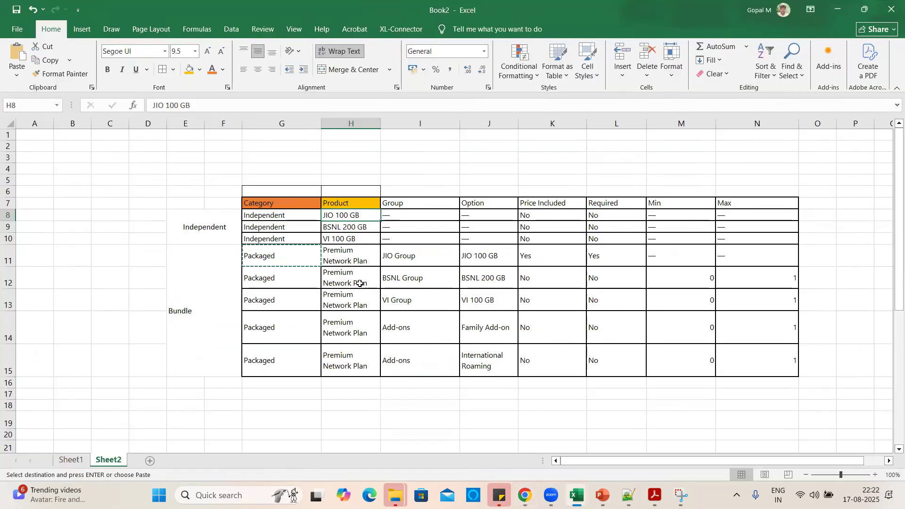
left_click(340, 261)
key("ctrl+c")
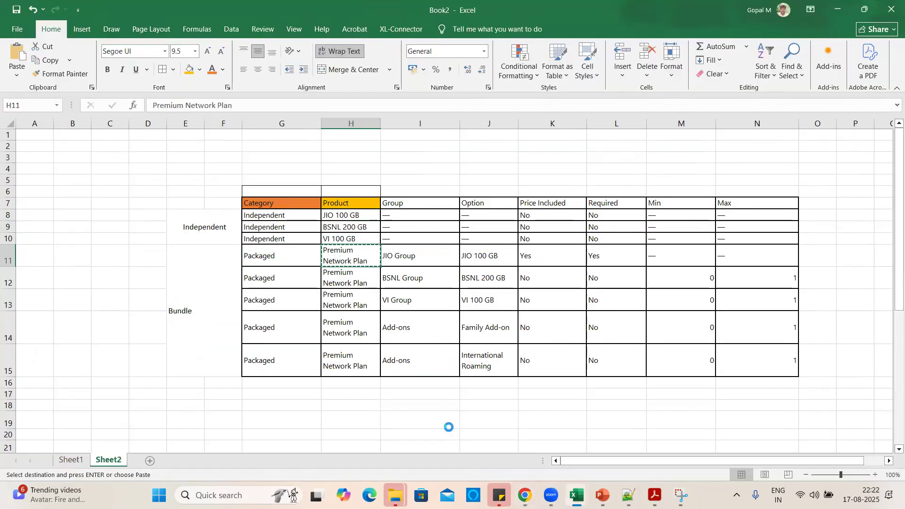
key("alt+Tab")
Start a category in Packaged named 'Premium Category', edited from the pasted plan name.
left_click(841, 273)
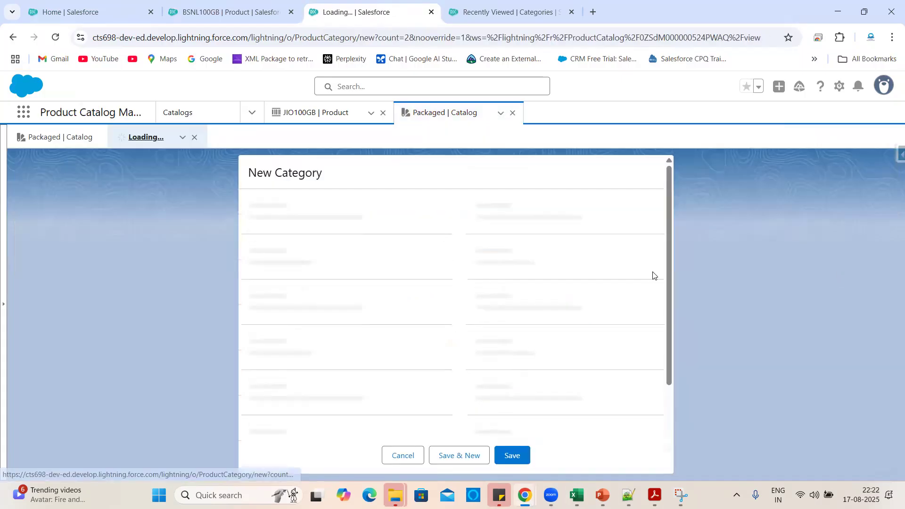
key("ctrl+v")
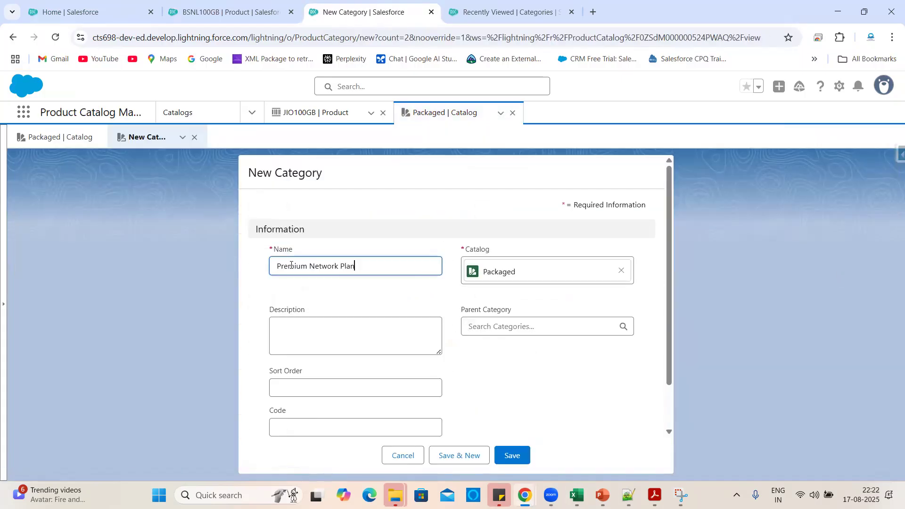
left_click_drag(309, 268, 448, 285)
key("BackSpace")
type("Category")
left_click(423, 218)
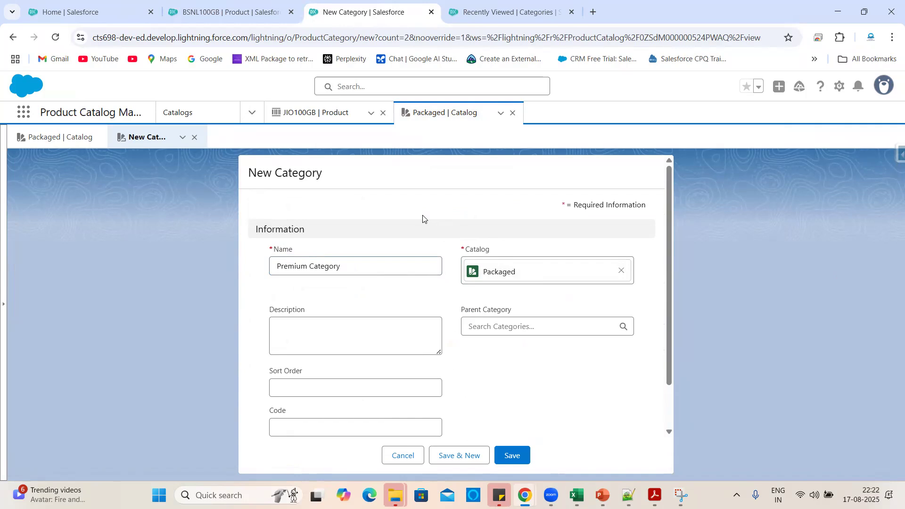
key("alt+Tab")
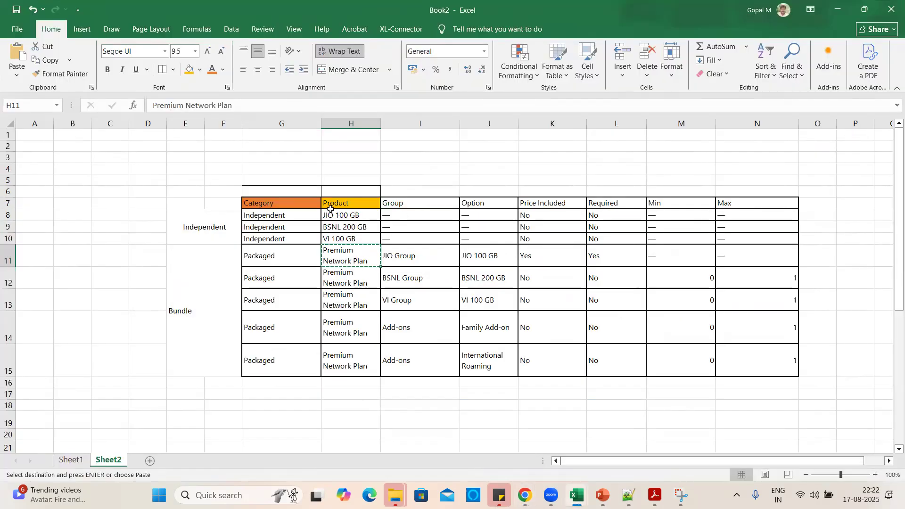
Change the G7 header in the Excel sheet to 'catalog'.
left_click(299, 202)
key("BackSpace")
type("catalog")
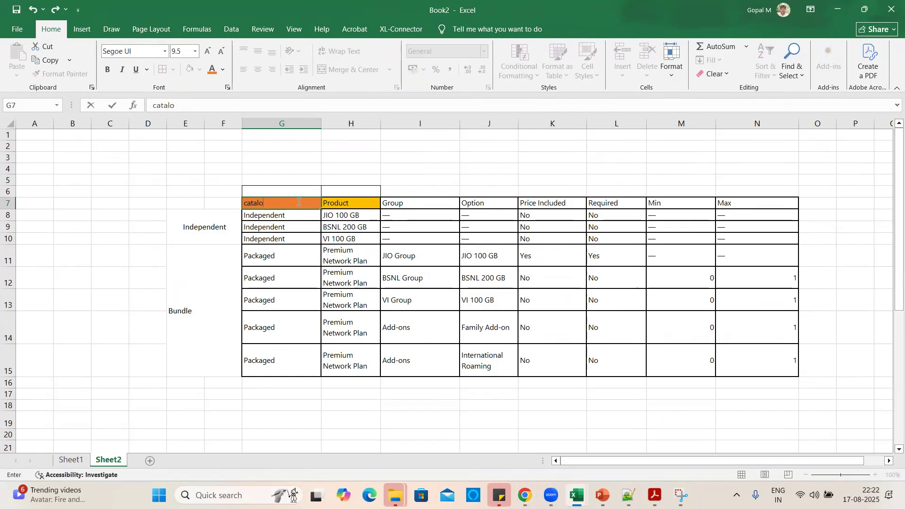
left_click(404, 383)
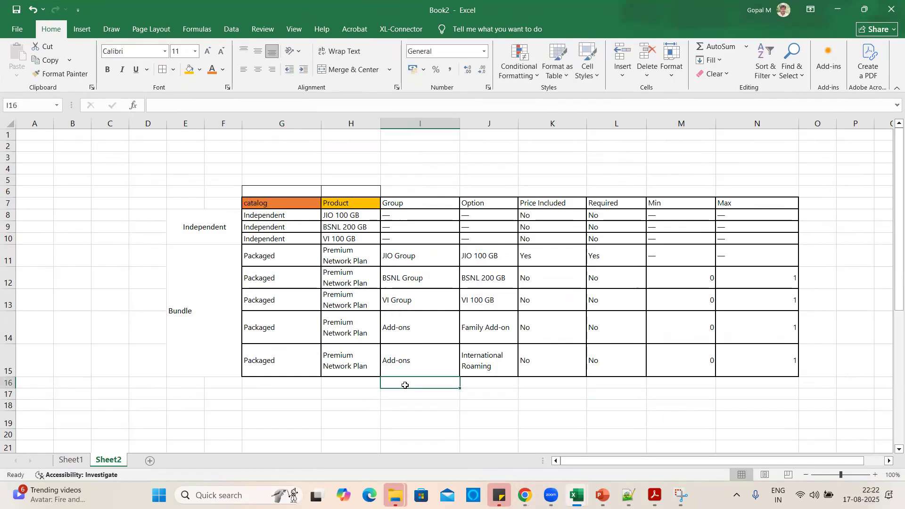
key("alt+Tab")
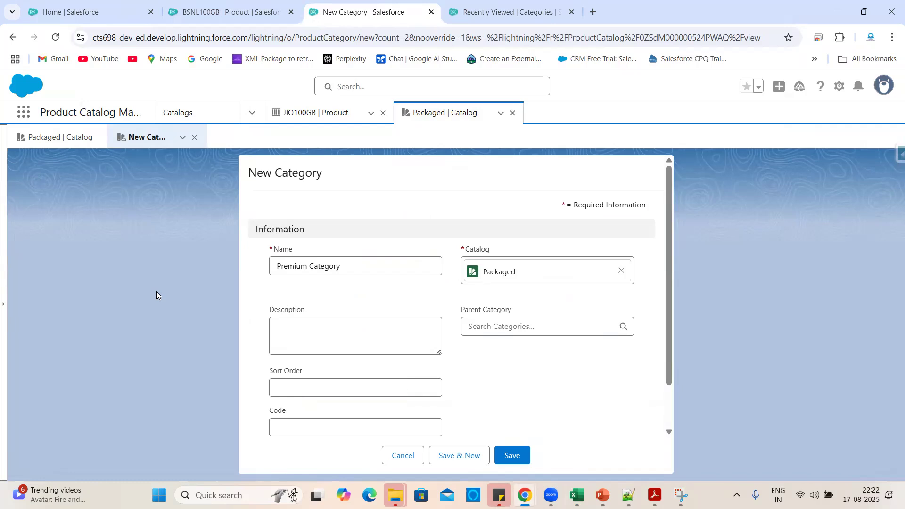
key("alt+Tab")
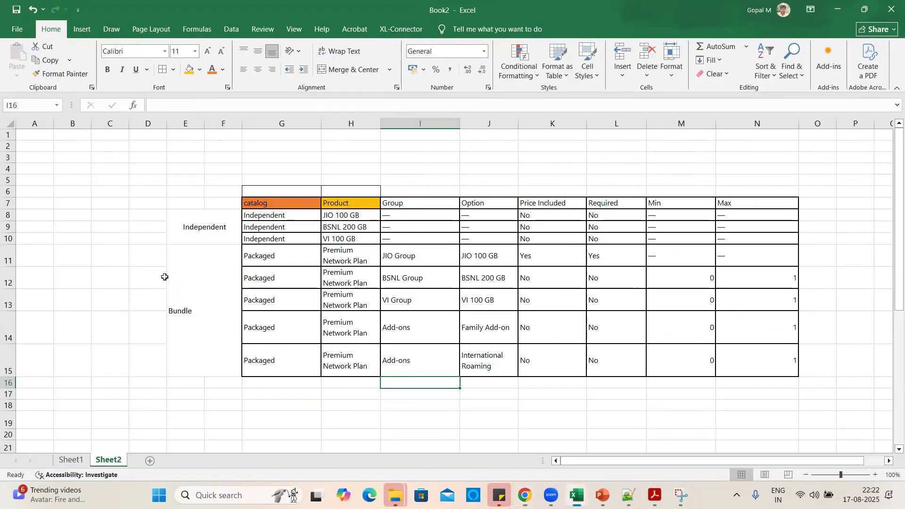
left_click(343, 192)
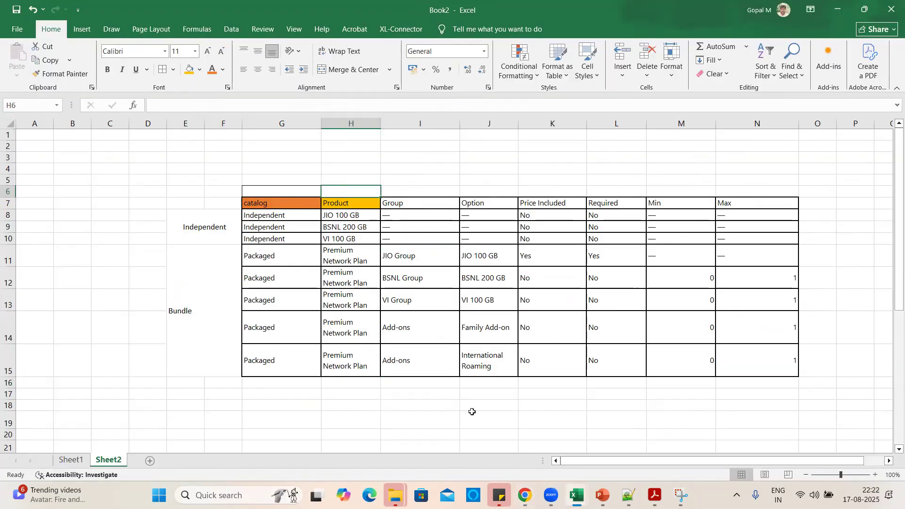
left_click(267, 264)
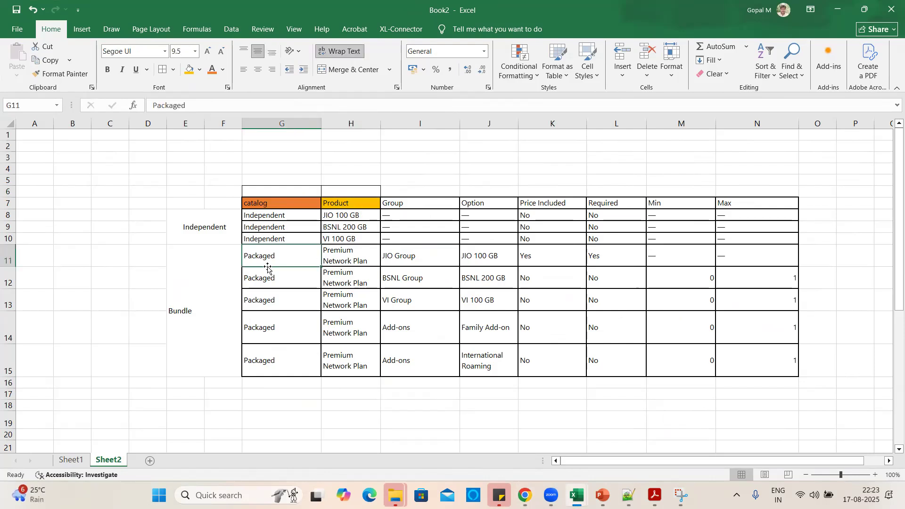
key("alt+Tab")
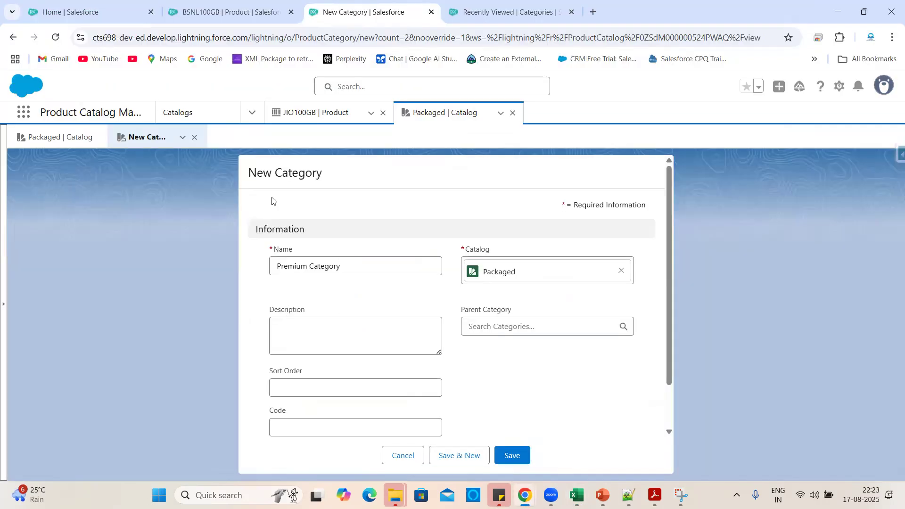
Copy 'Premium Category' from the Name field into cell H5 and autofit column H.
left_click(347, 266)
key("ctrl+a")
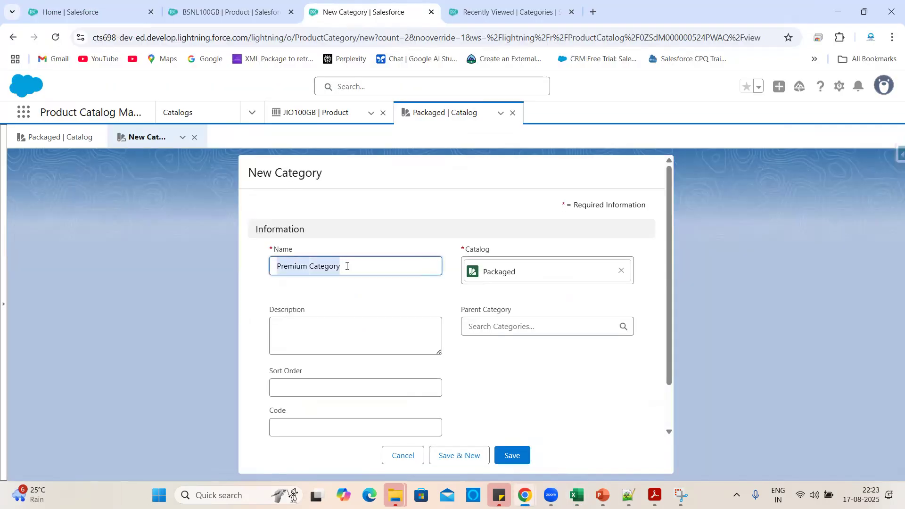
key("alt+Tab")
left_click(352, 179)
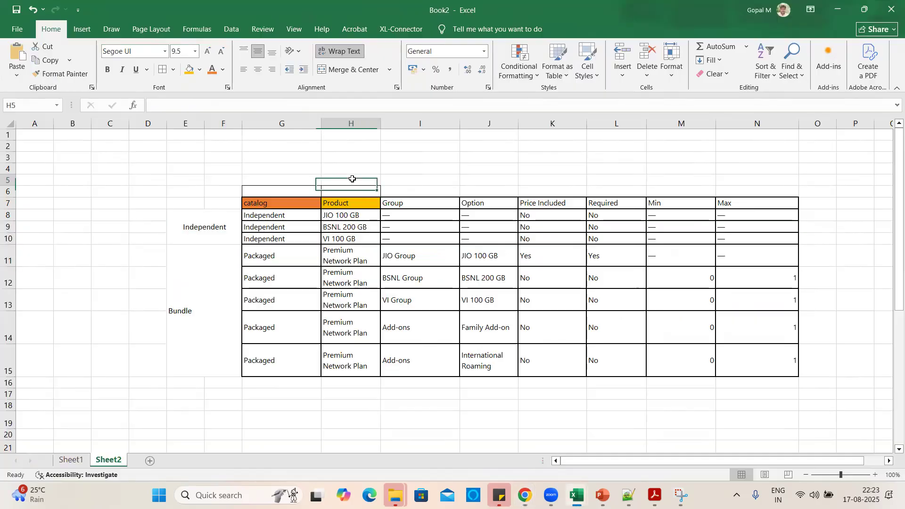
key("ctrl+v")
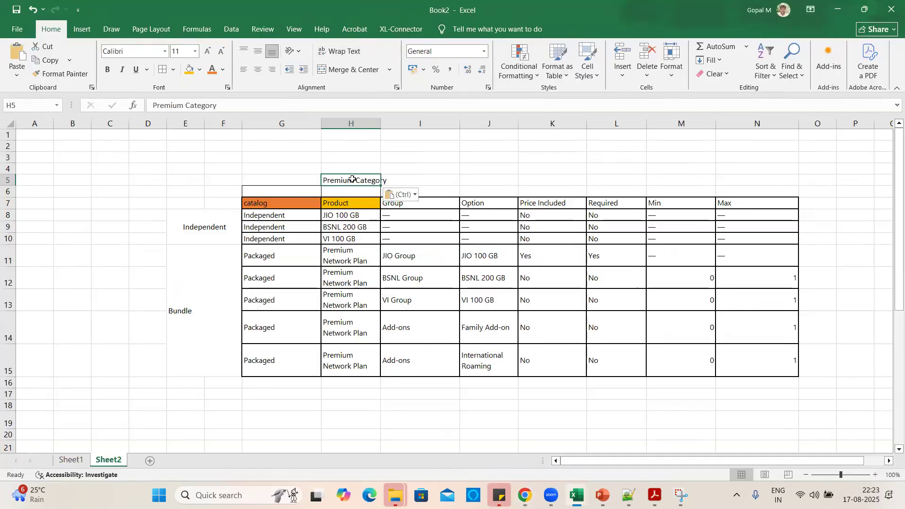
double_click(381, 120)
Give Premium Category the code PC and save it in the Packaged catalog.
key("alt+Tab")
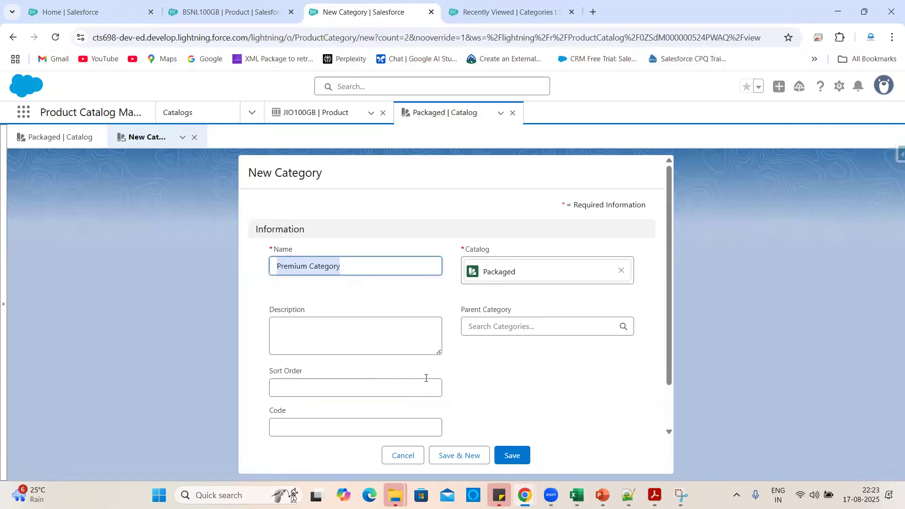
scroll(518, 392, "down", 1)
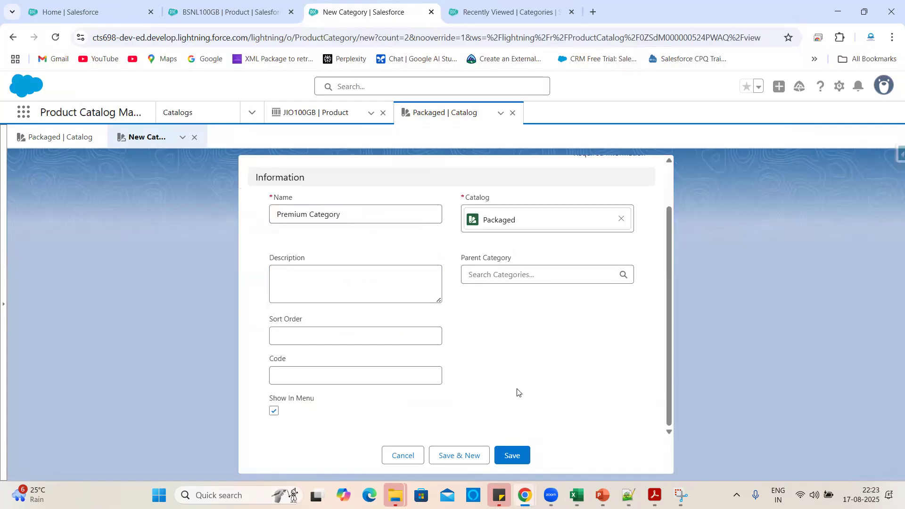
left_click(286, 338)
left_click(294, 371)
type("1")
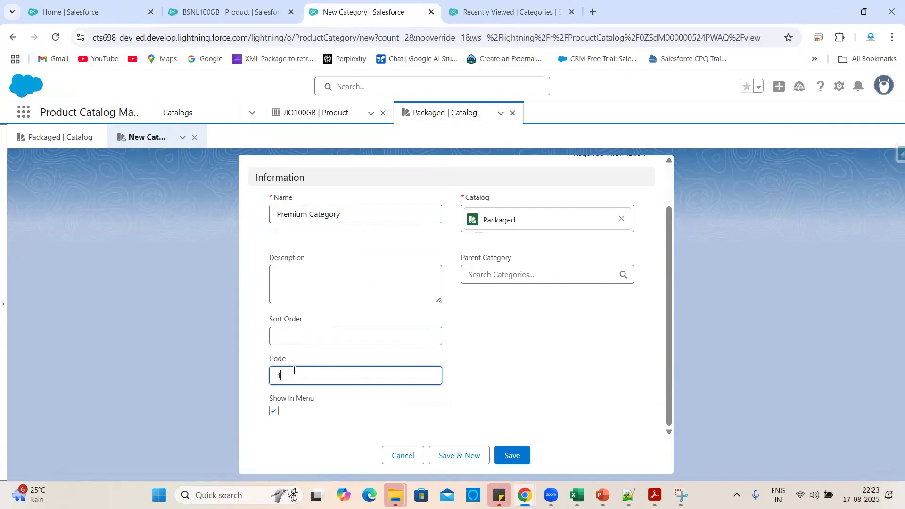
key("BackSpace")
type("PK=")
key("BackSpace")
key("BackSpace")
key("BackSpace")
left_click(526, 376)
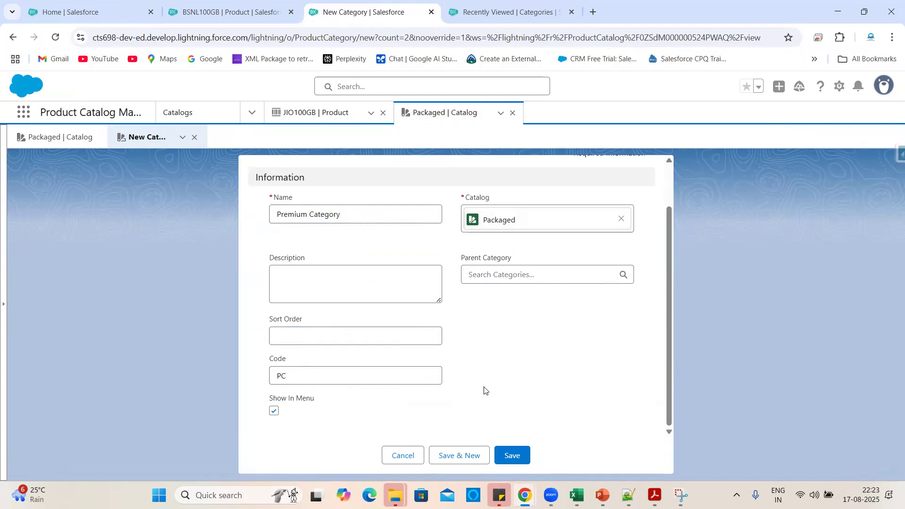
left_click(511, 456)
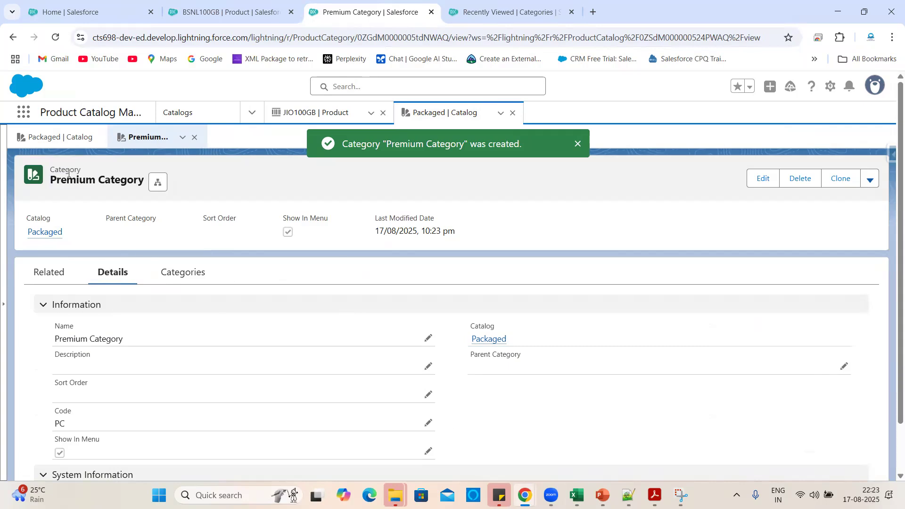
Copy 'Premium Network Plan' from Excel cell H11 and return to the Premium Category record.
double_click(35, 217)
left_click(500, 226)
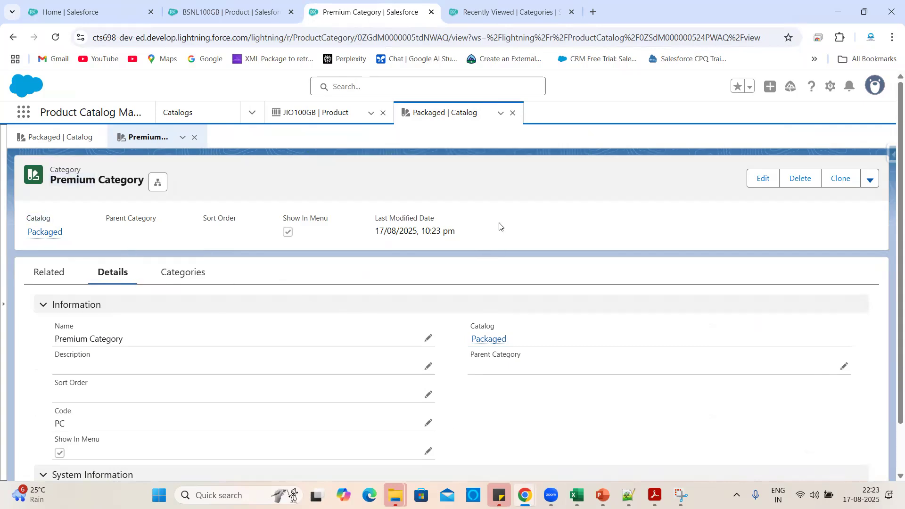
key("alt+Tab")
left_click(348, 254)
key("ctrl+c")
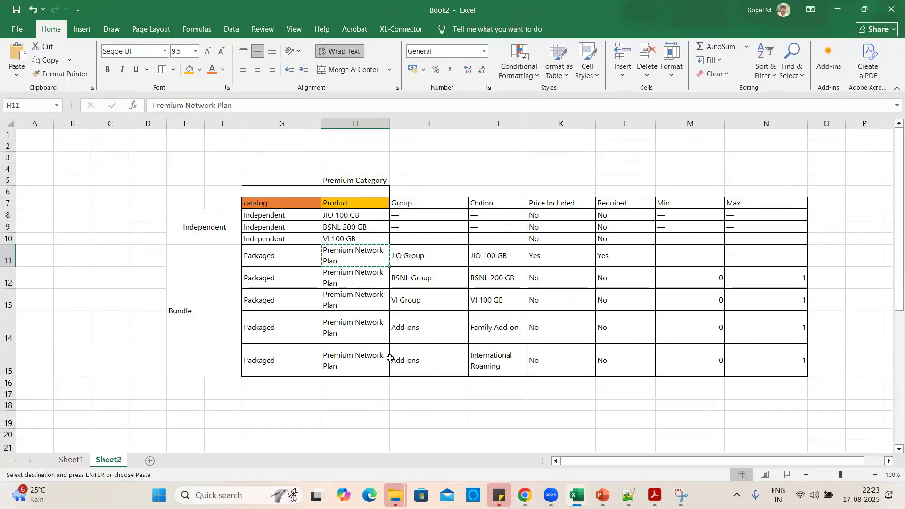
key("alt+Tab")
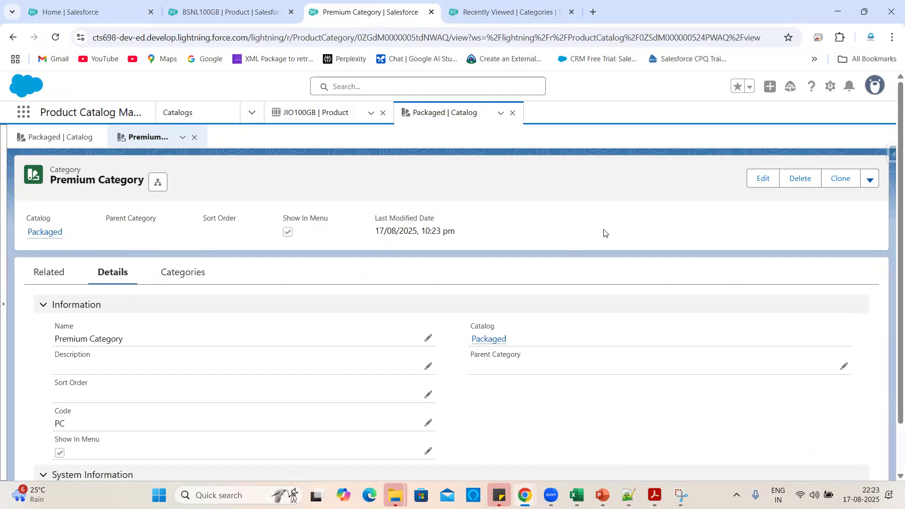
Open the Products list in a new browser tab and switch to it.
left_click(254, 109)
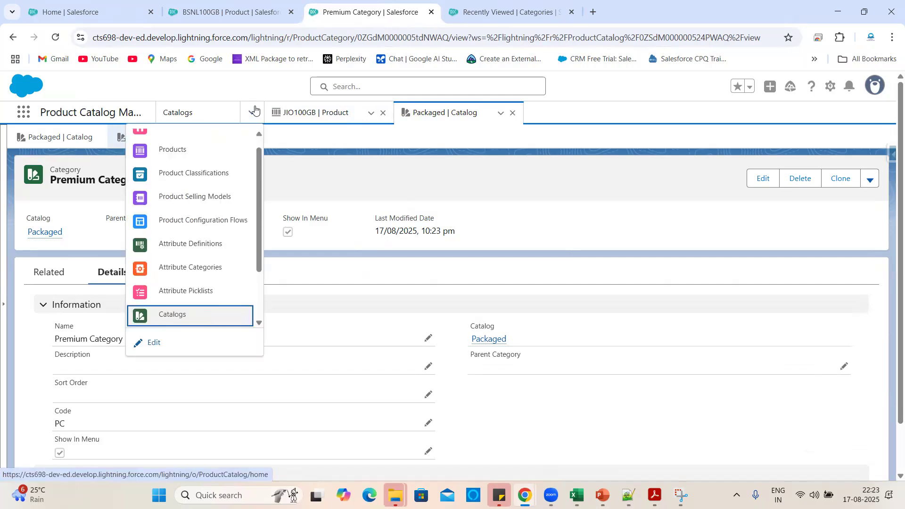
right_click(188, 149)
left_click(220, 162)
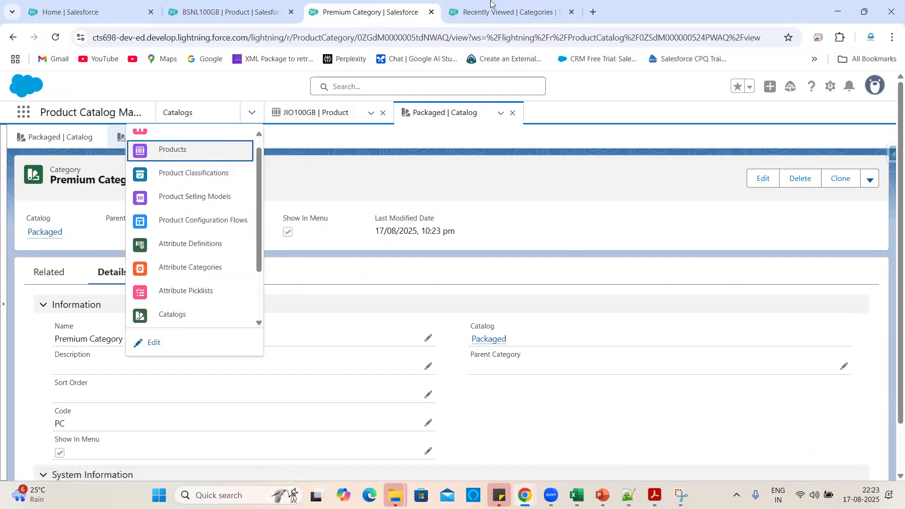
left_click(493, 9)
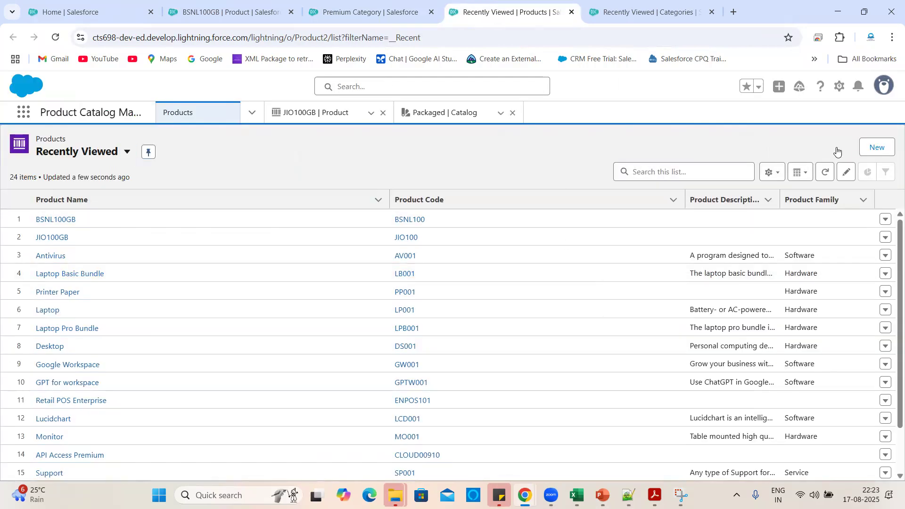
Start a new Commercial product and set its Product Type to Bundle.
left_click(876, 148)
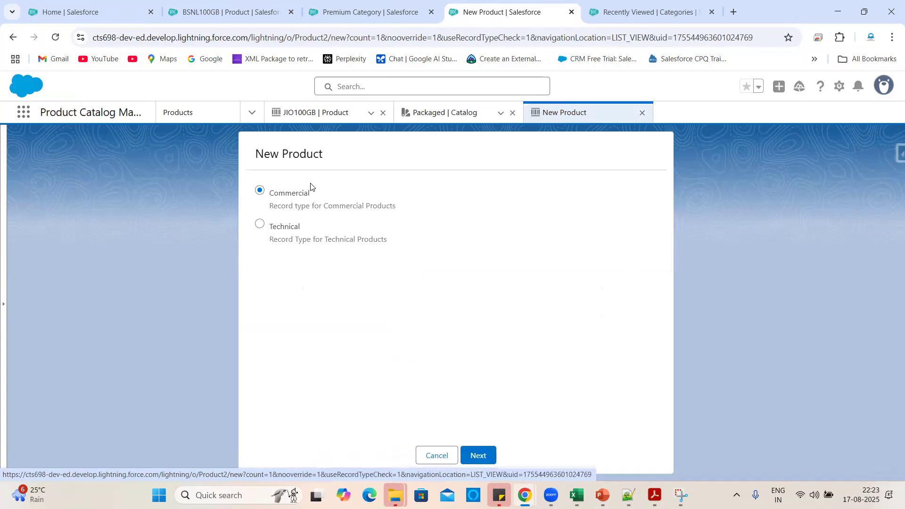
left_click(478, 456)
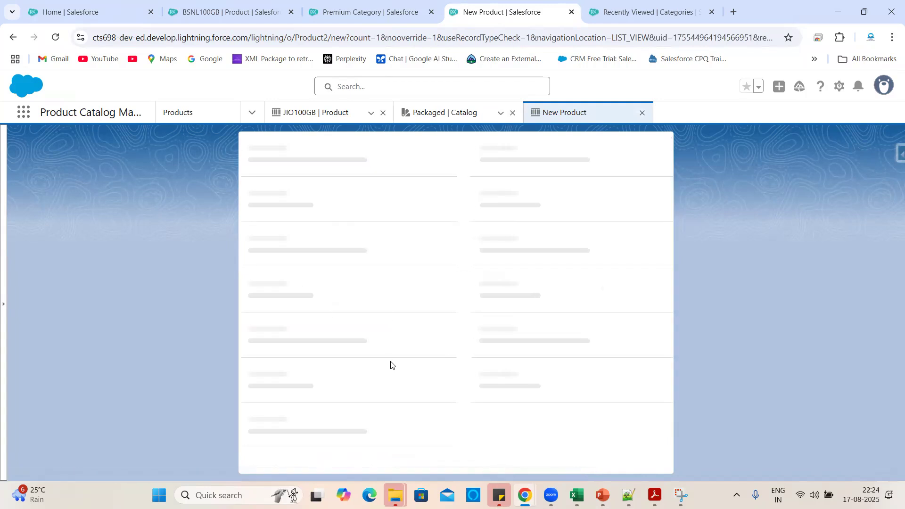
scroll(366, 319, "down", 2)
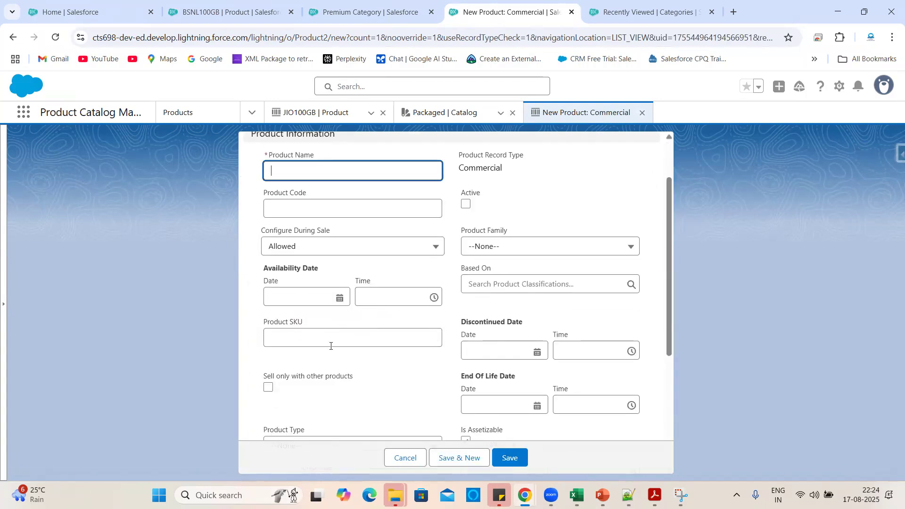
scroll(313, 348, "down", 3)
left_click(292, 326)
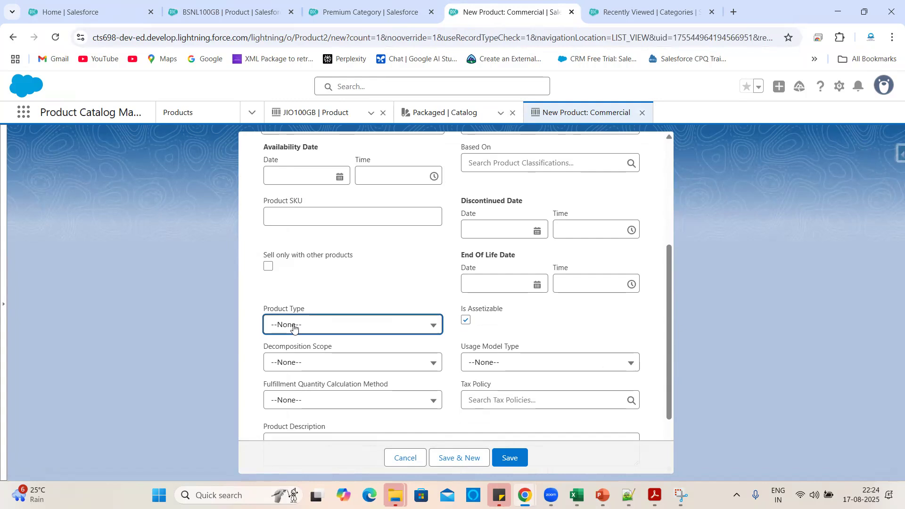
left_click(298, 369)
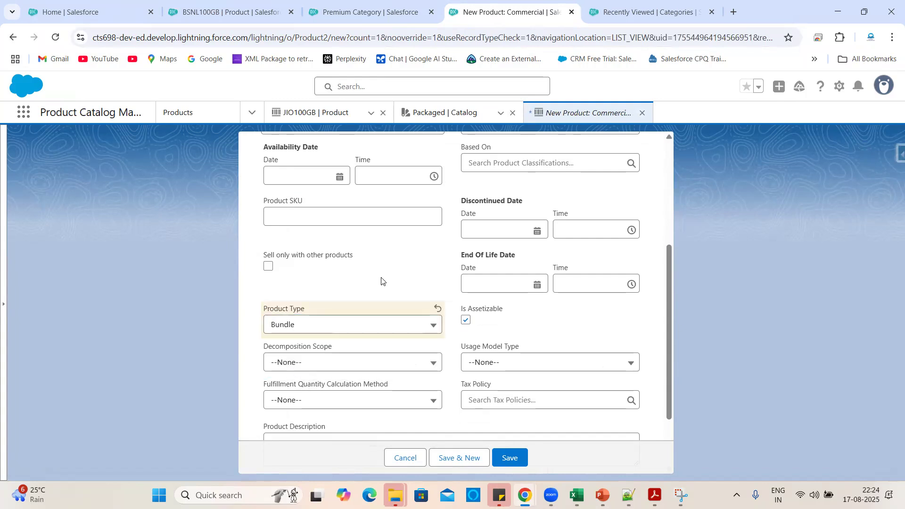
left_click(347, 325)
left_click(313, 349)
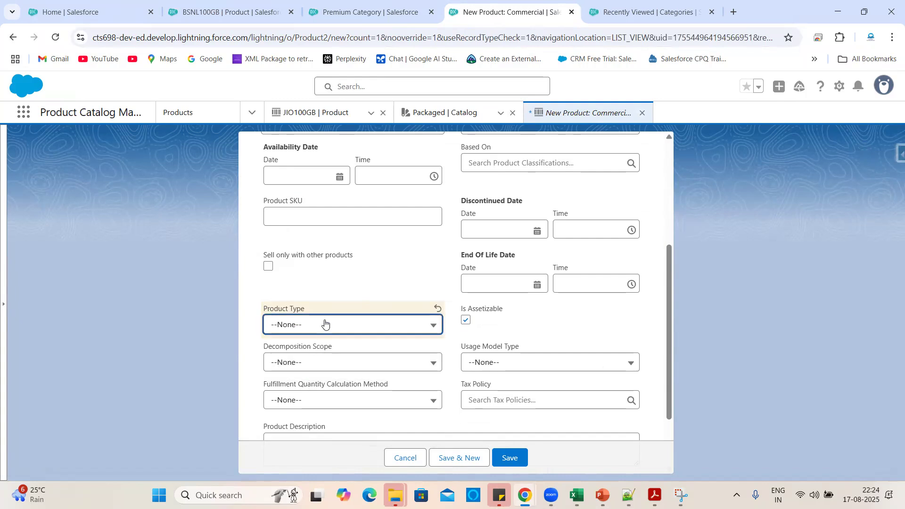
left_click(325, 325)
left_click(373, 280)
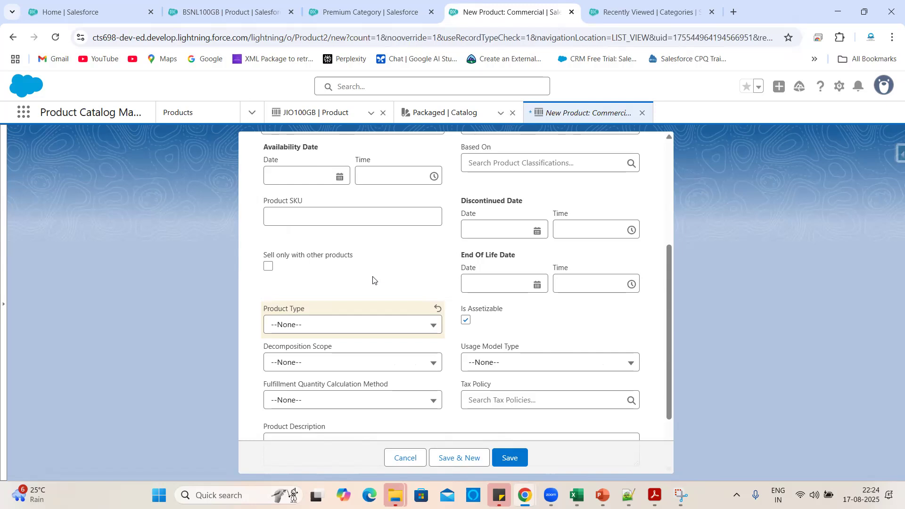
left_click(330, 324)
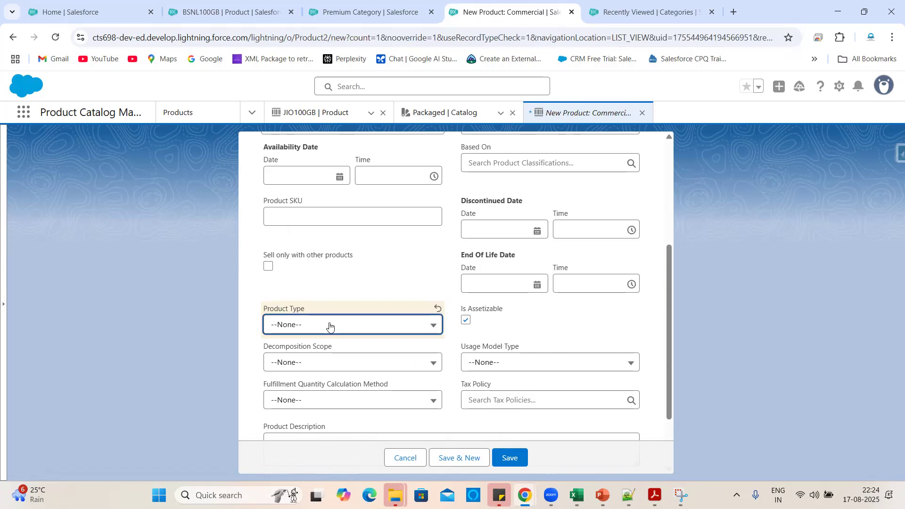
left_click(320, 374)
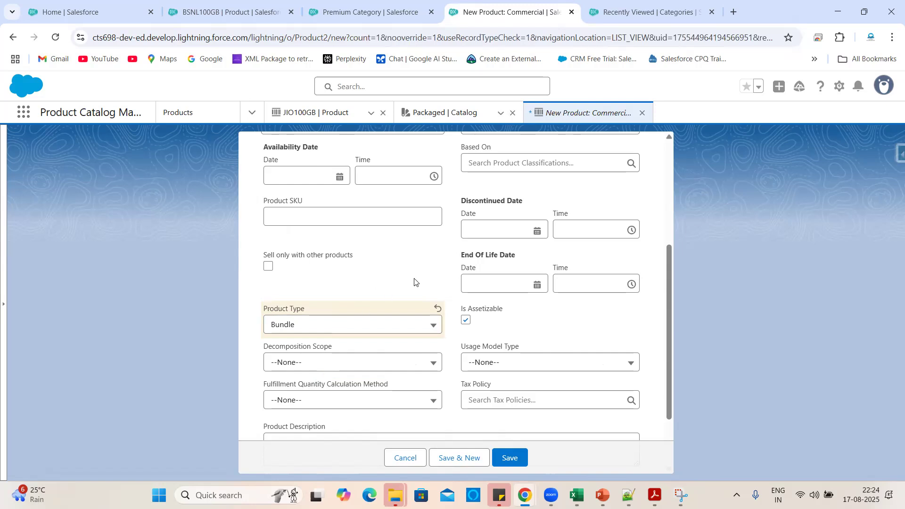
Name the product Premium Network Plan, give it code PNL, and mark it Active.
scroll(414, 282, "up", 4)
left_click(309, 245)
key("ctrl+v")
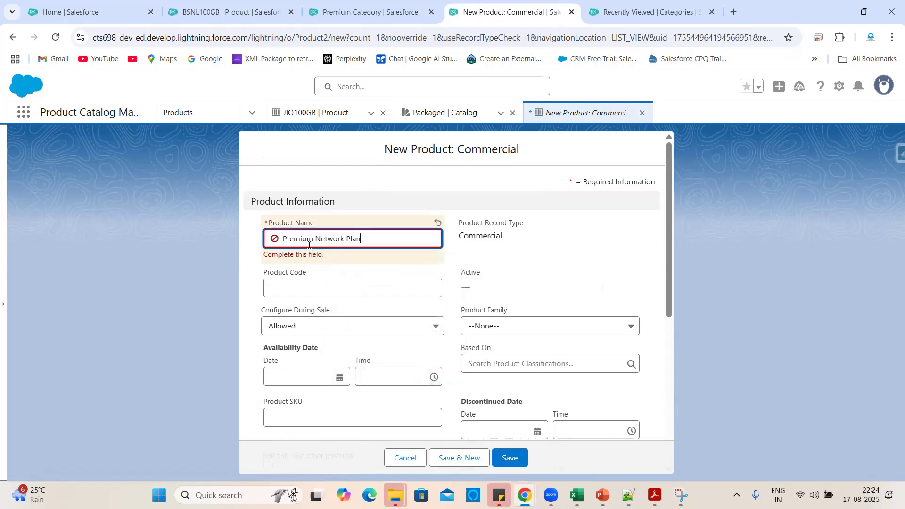
left_click(384, 194)
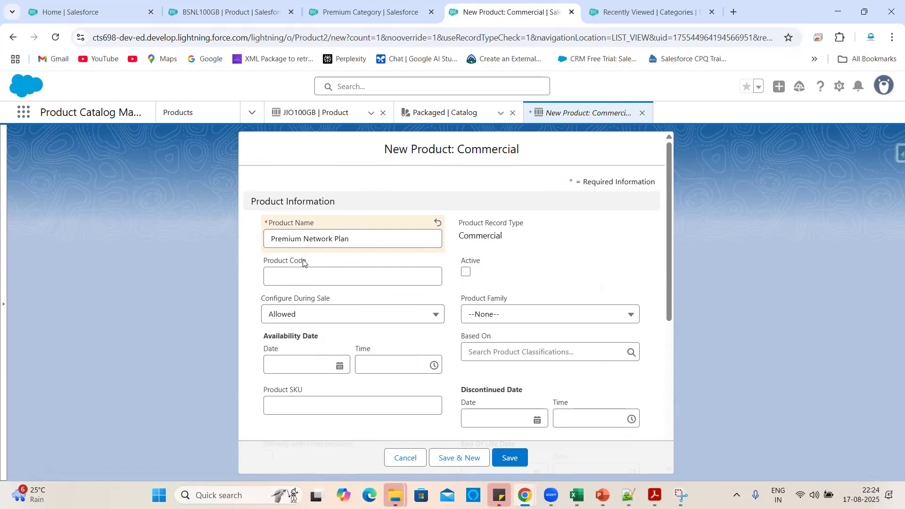
left_click(340, 281)
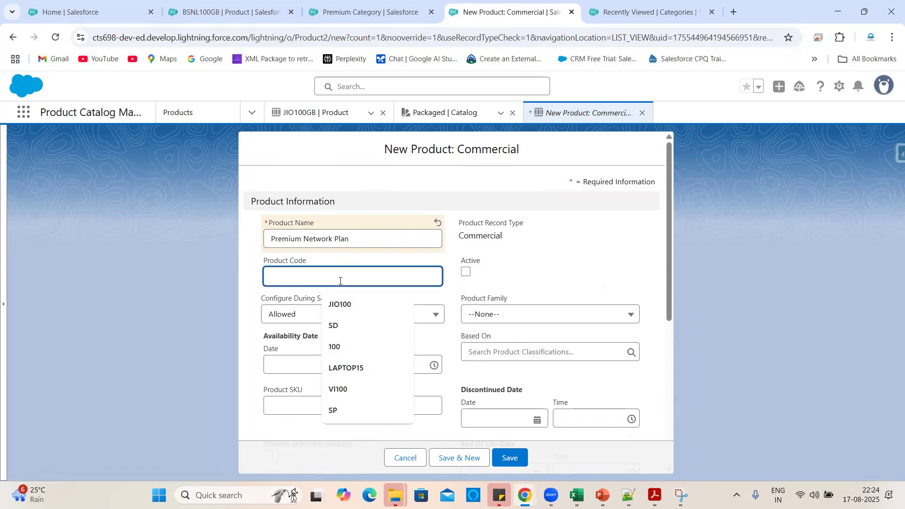
type("PNK")
key("BackSpace")
type("L")
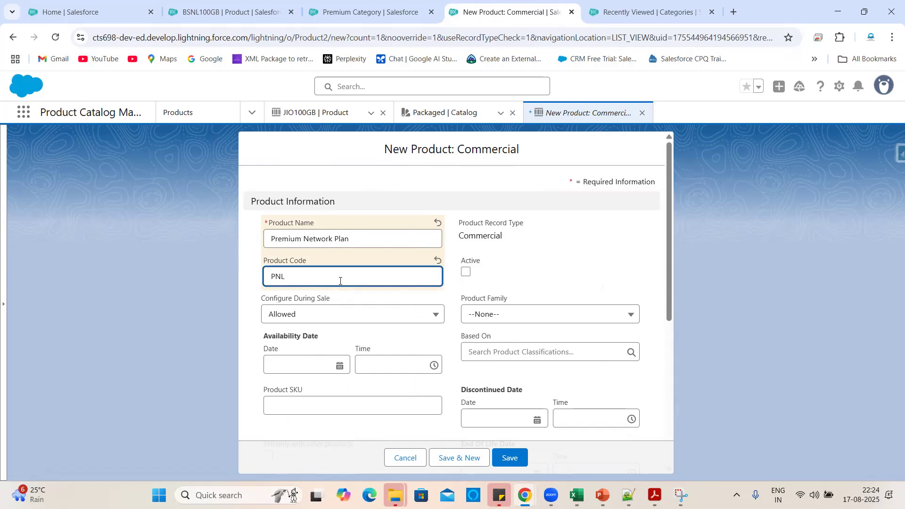
left_click(527, 267)
left_click(466, 272)
Open Setup from the gear menu in a new browser tab.
scroll(523, 275, "down", 4)
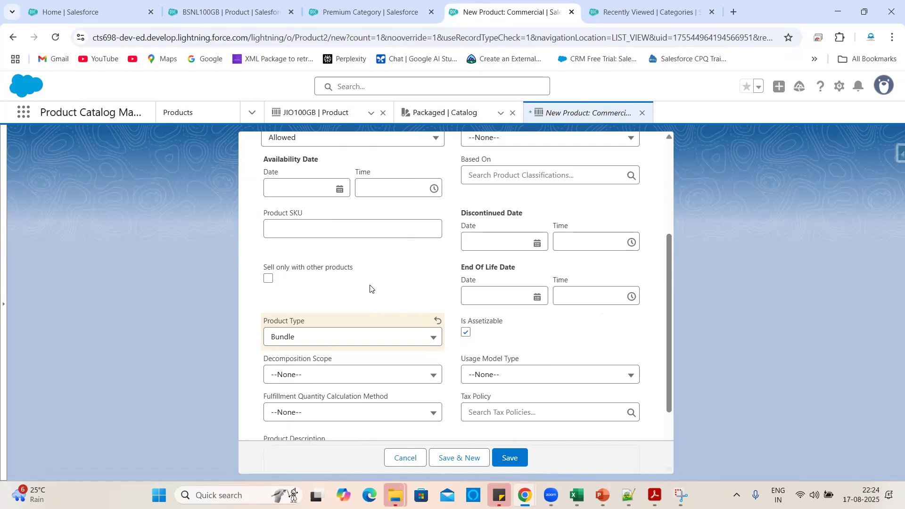
scroll(370, 288, "down", 2)
scroll(434, 346, "up", 6)
scroll(434, 346, "down", 6)
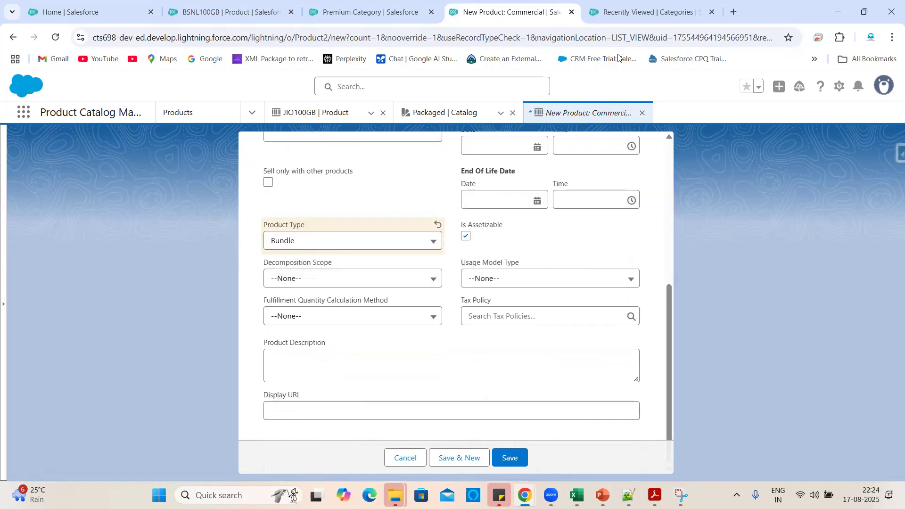
left_click(840, 88)
right_click(781, 149)
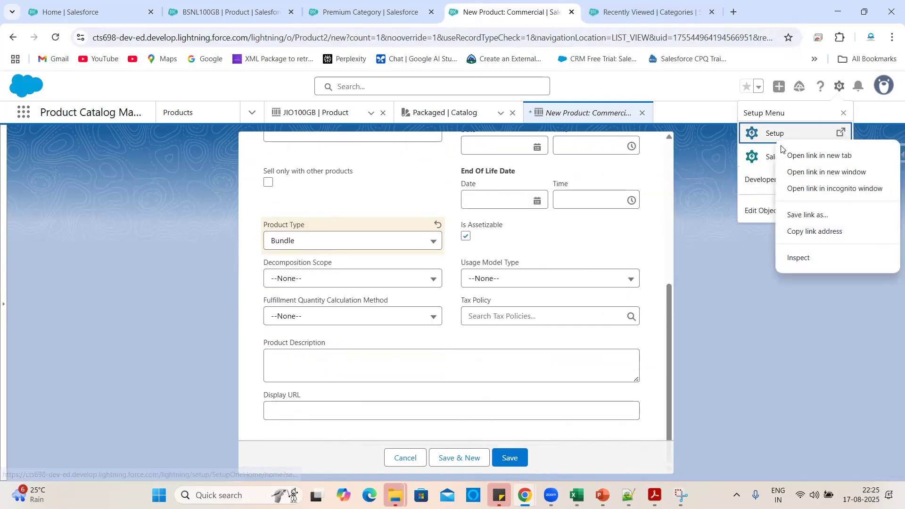
left_click(820, 155)
In Setup, go to Static Resources and start a new resource named PNL.
left_click(608, 9)
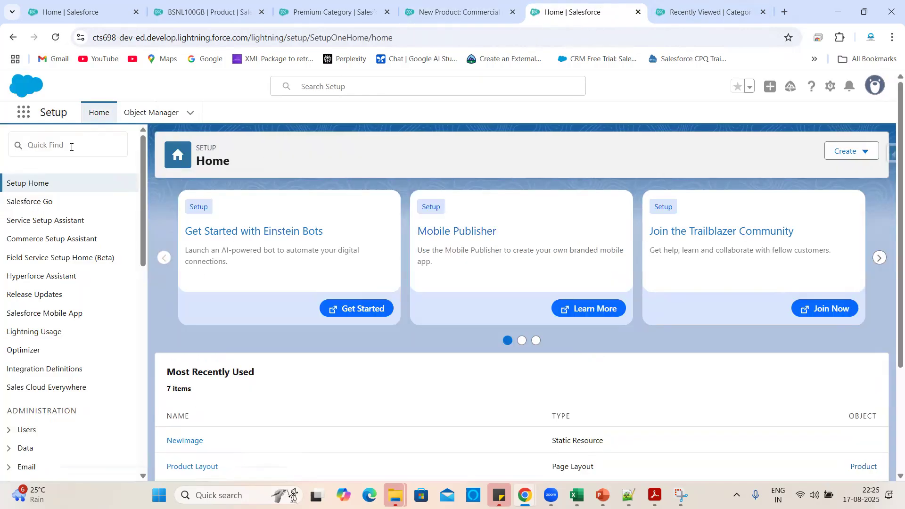
left_click(71, 147)
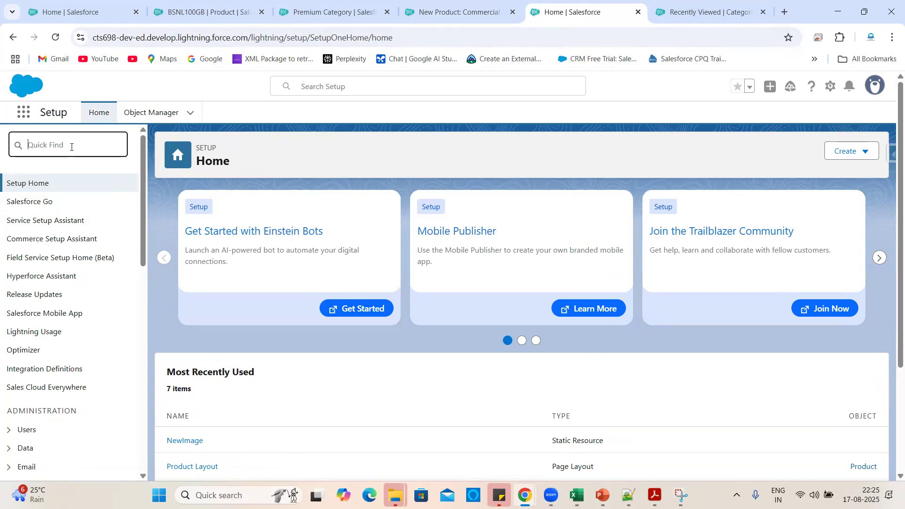
type("stat")
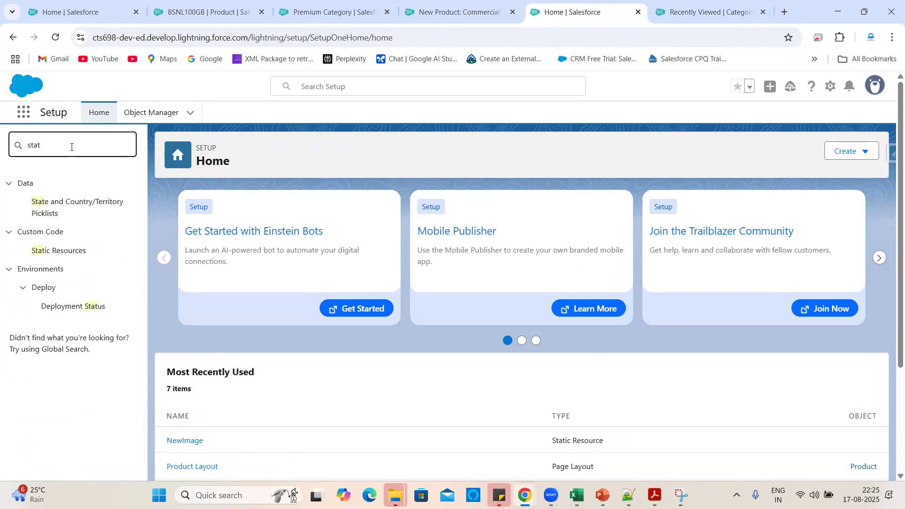
left_click(81, 250)
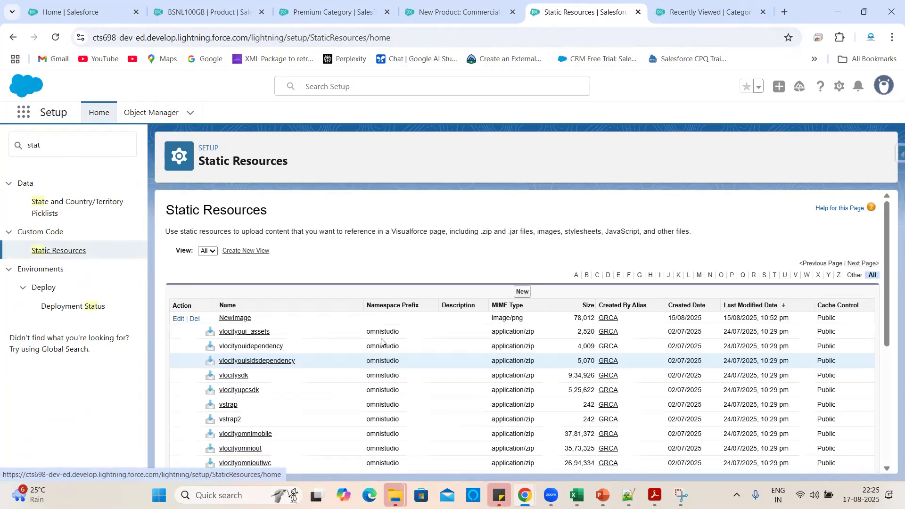
left_click(516, 297)
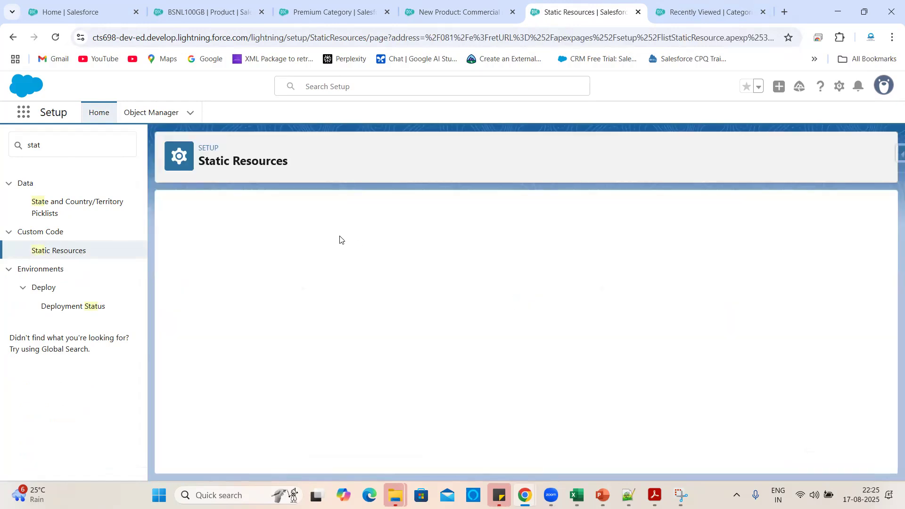
left_click(321, 275)
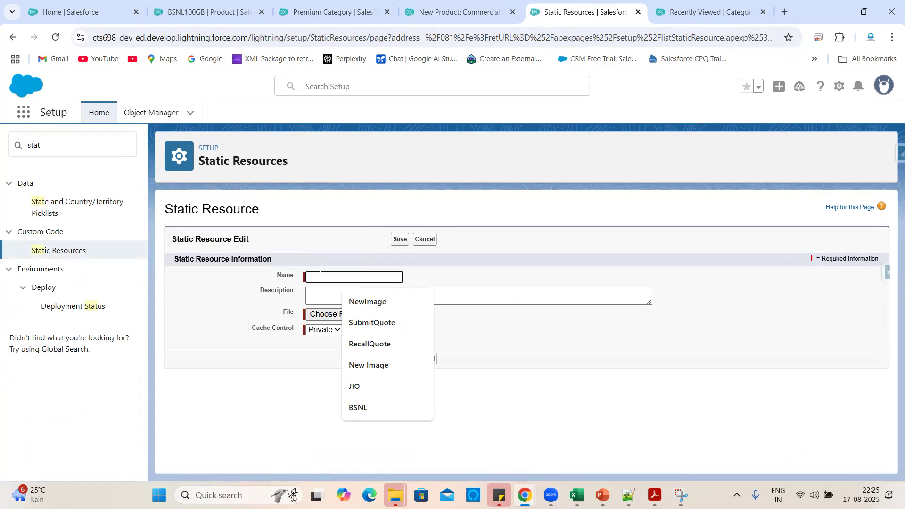
type("PNL")
left_click(328, 239)
left_click(331, 314)
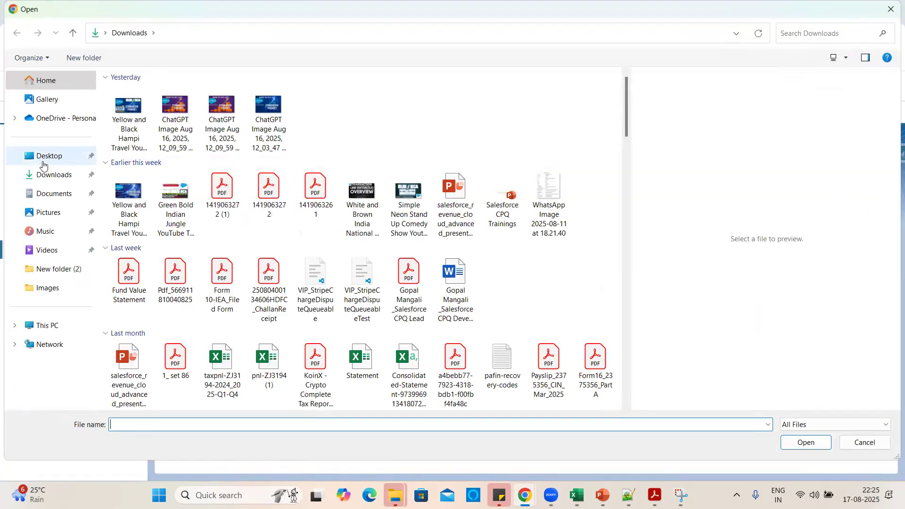
left_click(42, 163)
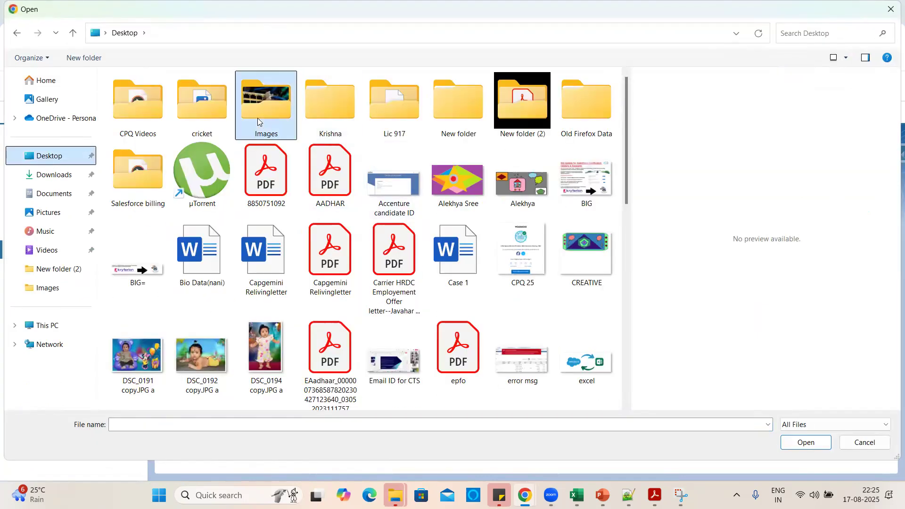
double_click(258, 118)
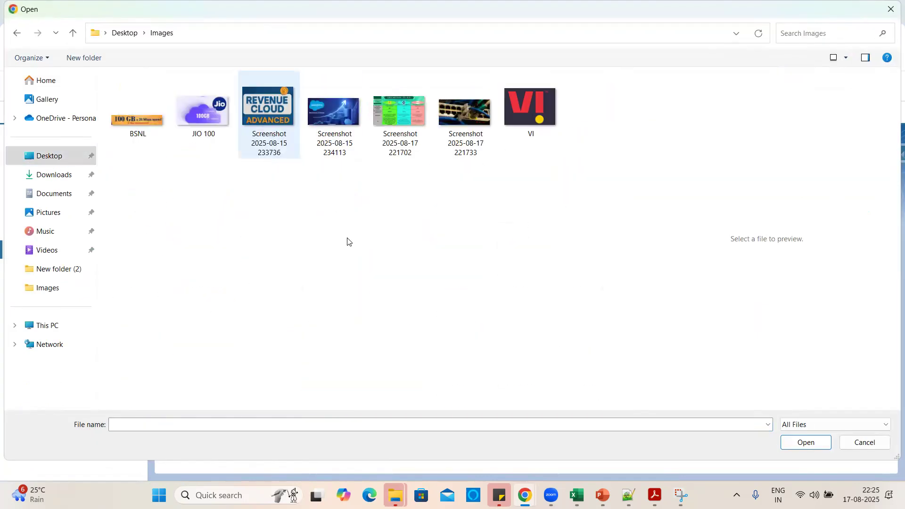
left_click(414, 129)
left_click(804, 443)
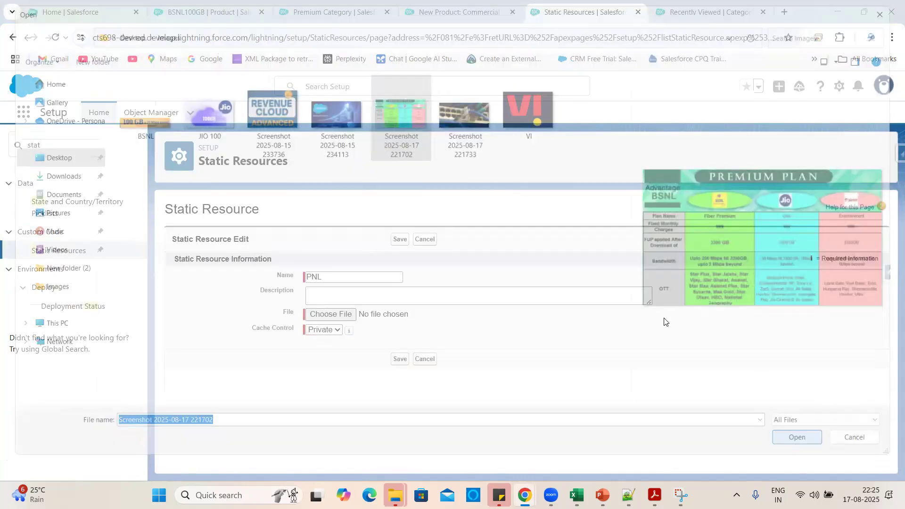
left_click(331, 334)
left_click(322, 360)
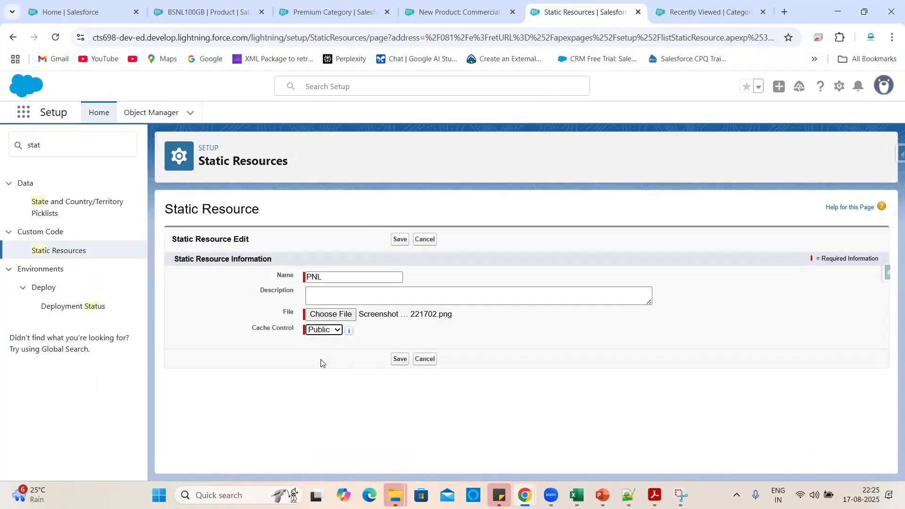
left_click(405, 240)
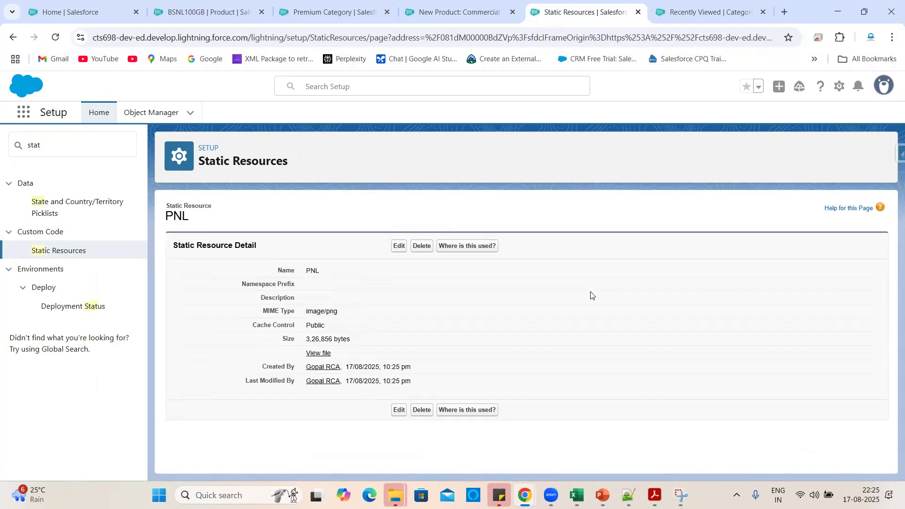
left_click(318, 353)
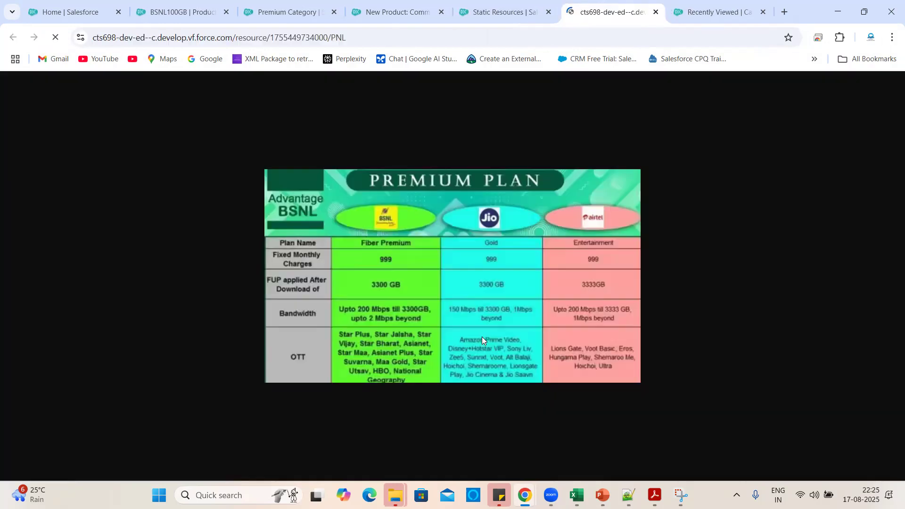
Paste the PNL image URL as the product's Display URL and save Premium Network Plan.
left_click(394, 37)
key("ctrl+c")
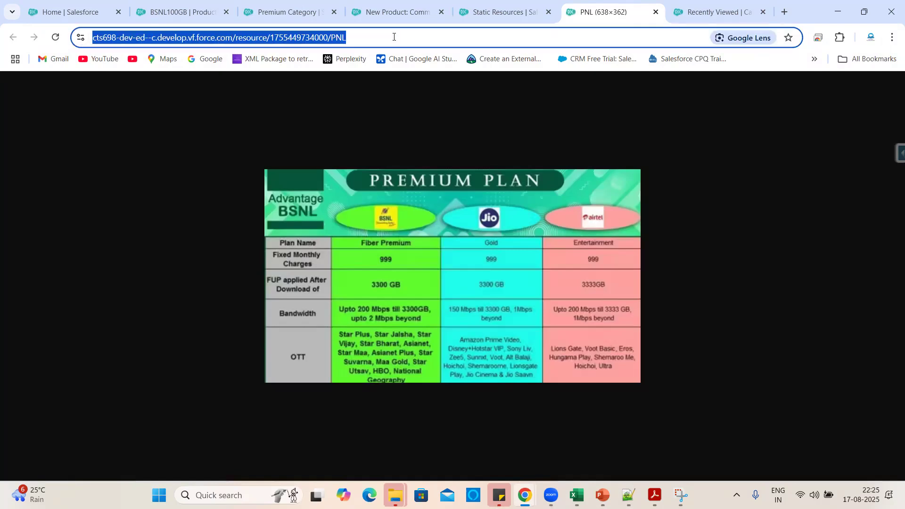
left_click(519, 7)
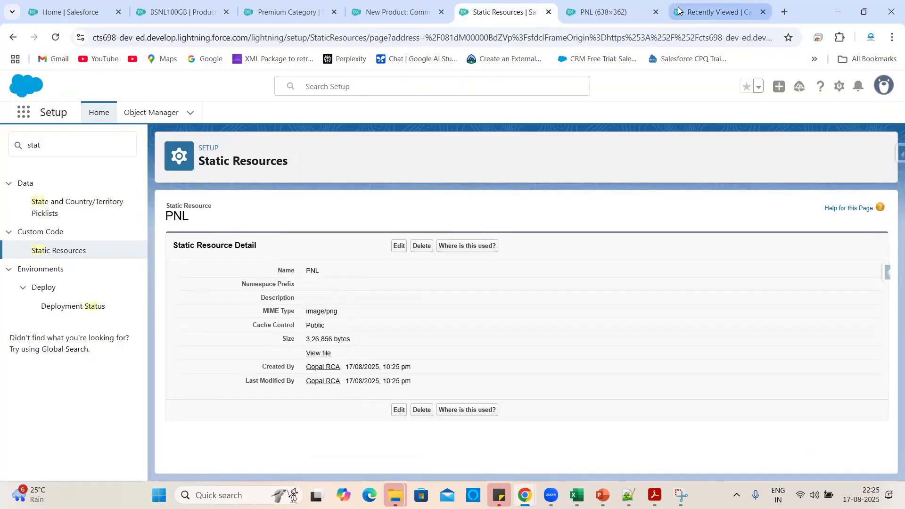
left_click(433, 4)
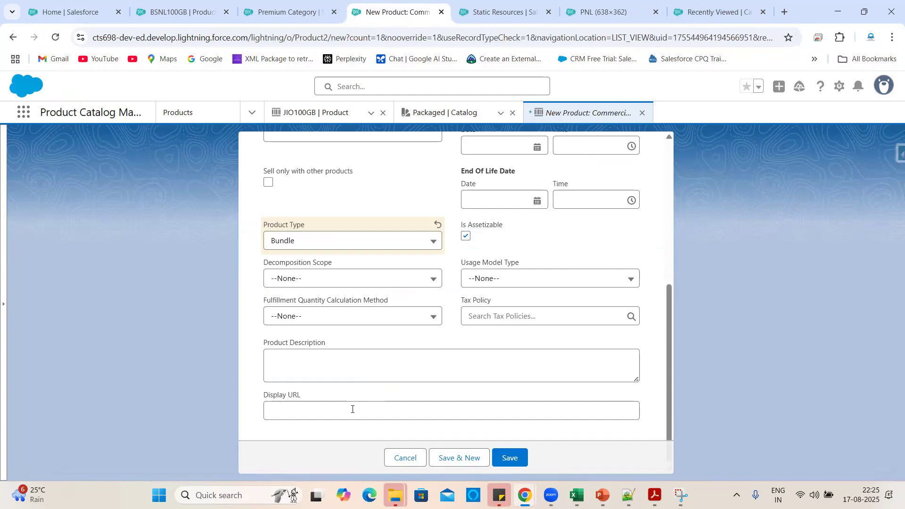
left_click(336, 410)
key("ctrl+v")
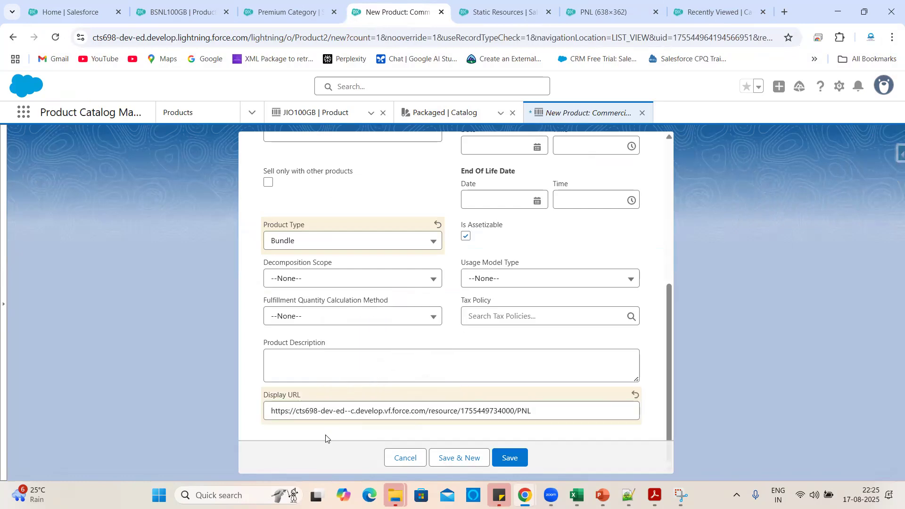
left_click(526, 465)
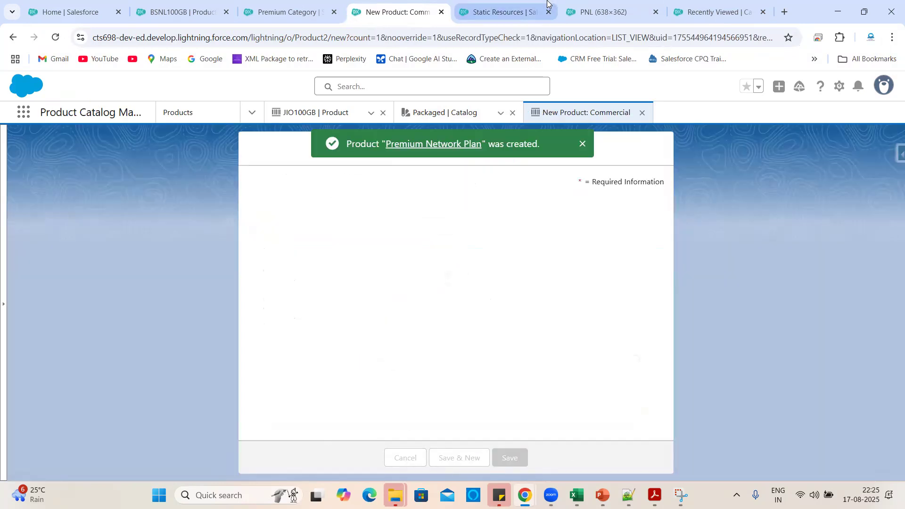
Close the PNL image and Static Resources browser tabs.
left_click(500, 12)
key("ctrl+Tab")
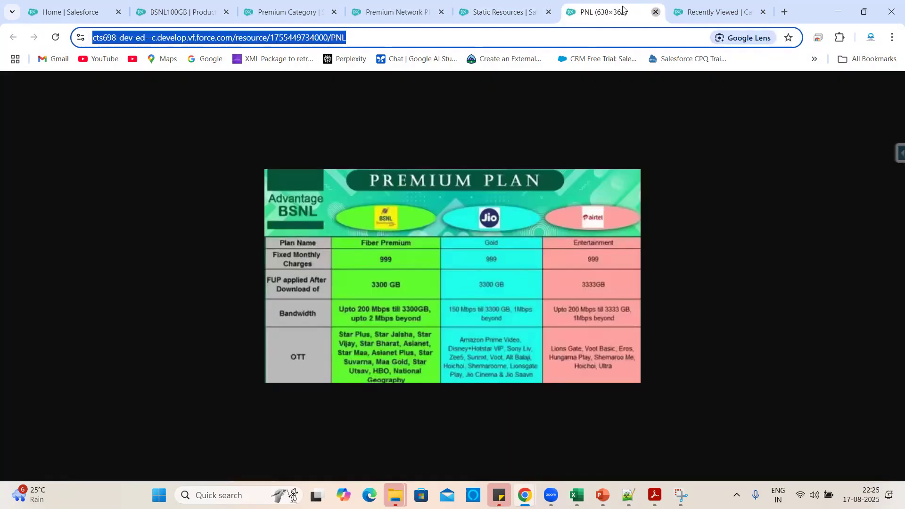
left_click(655, 12)
left_click(549, 12)
From the Related tab, assign Premium Category to Premium Network Plan and return to the product.
left_click(399, 12)
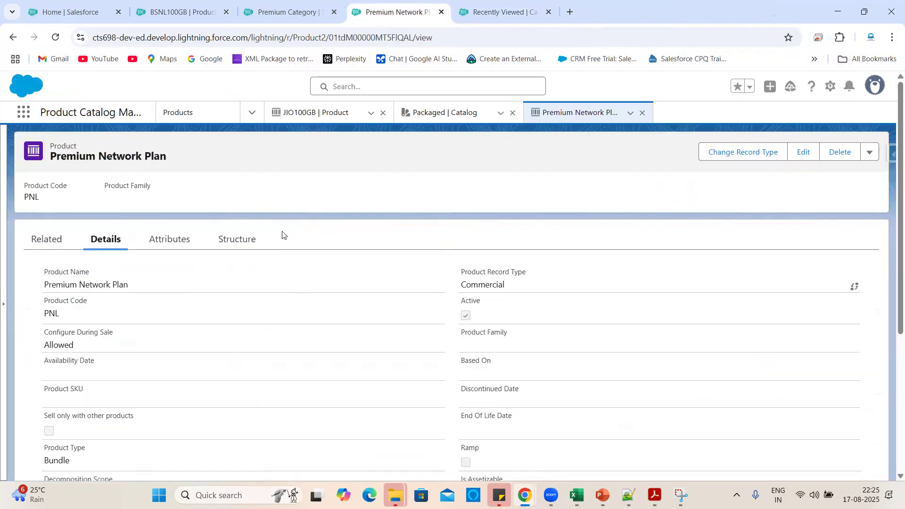
scroll(261, 427, "down", 3)
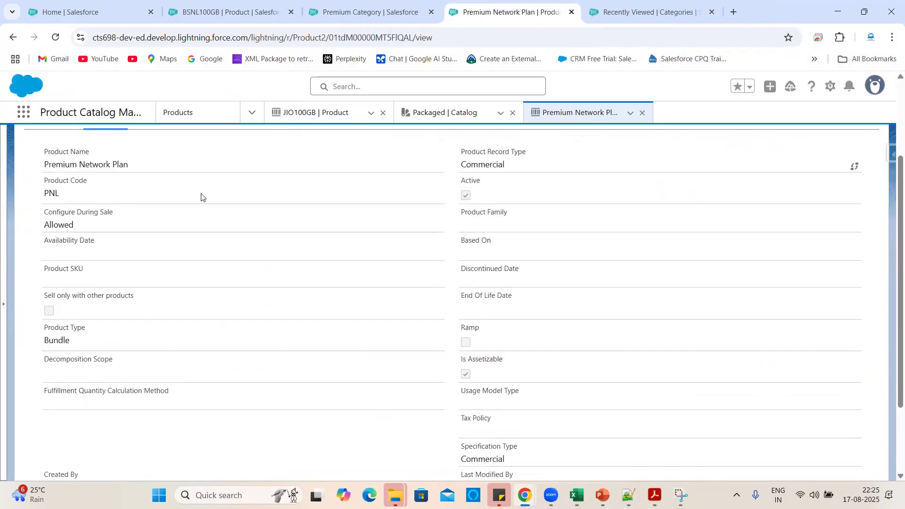
scroll(271, 307, "down", 2)
scroll(271, 307, "up", 5)
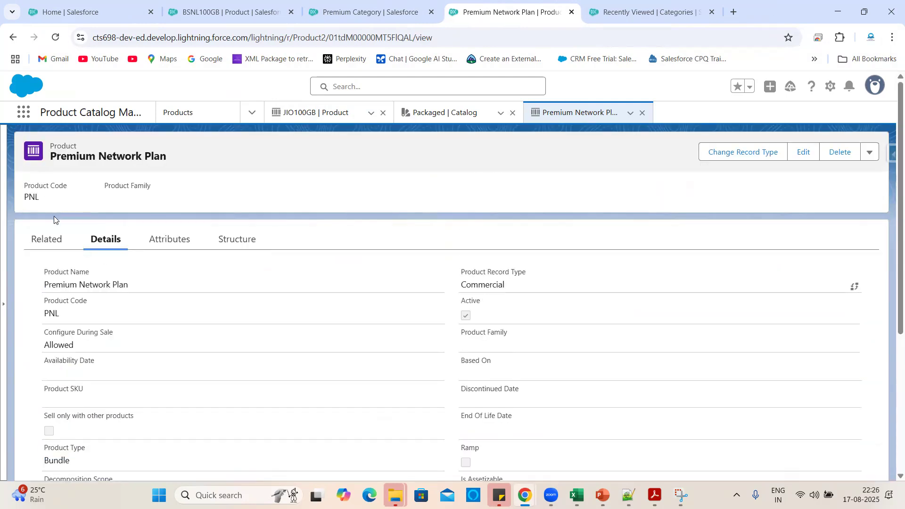
left_click(61, 239)
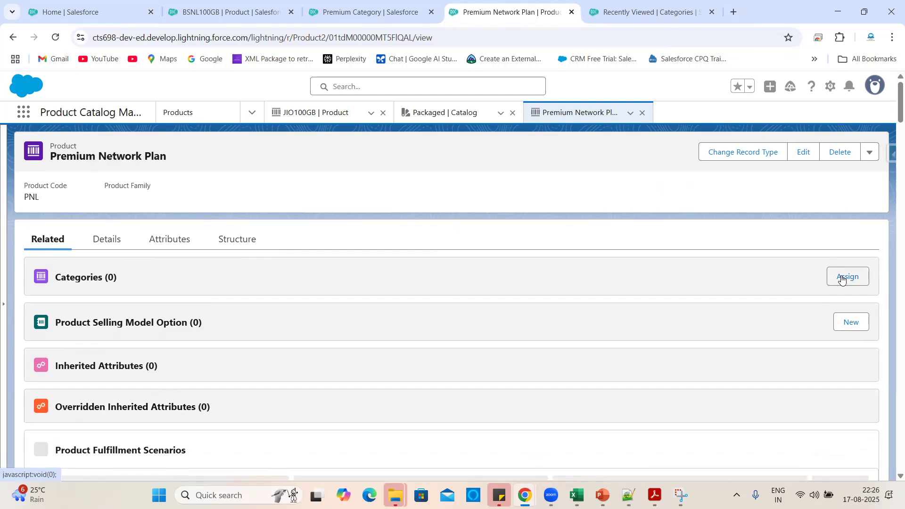
left_click(843, 278)
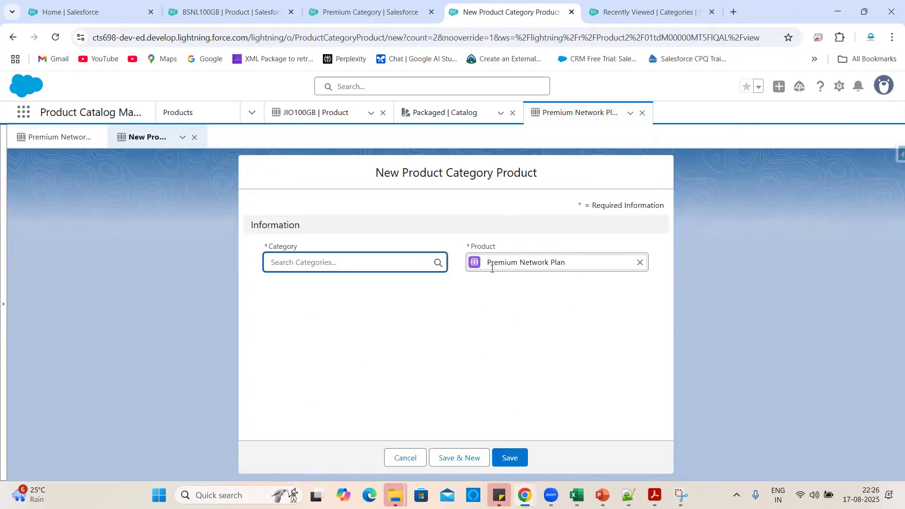
left_click(361, 262)
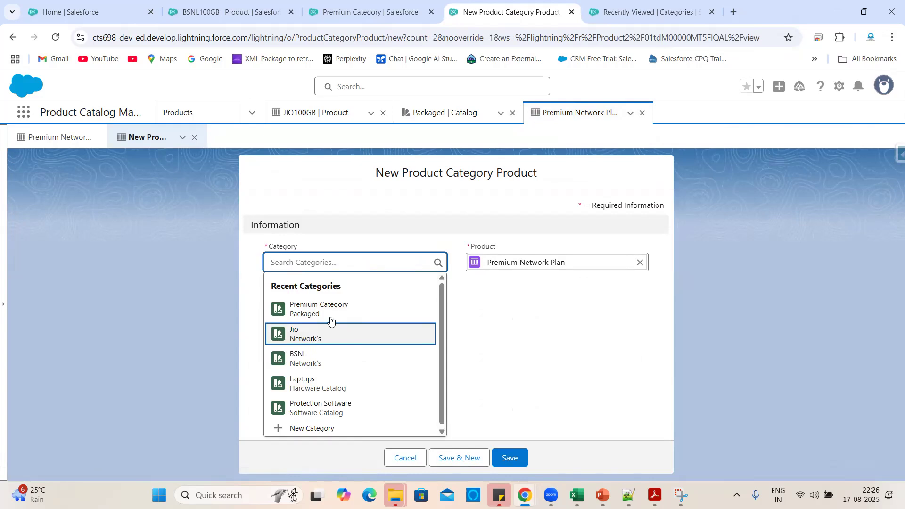
left_click(330, 316)
left_click(509, 458)
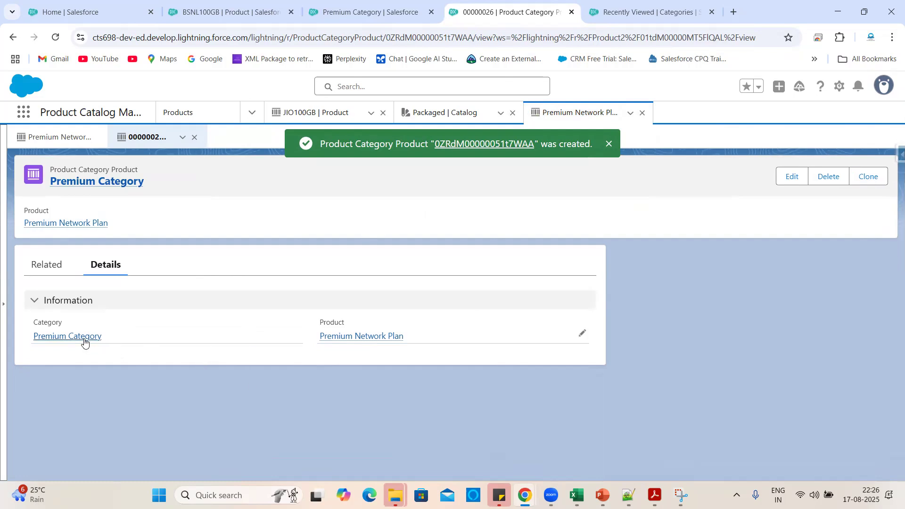
left_click(376, 336)
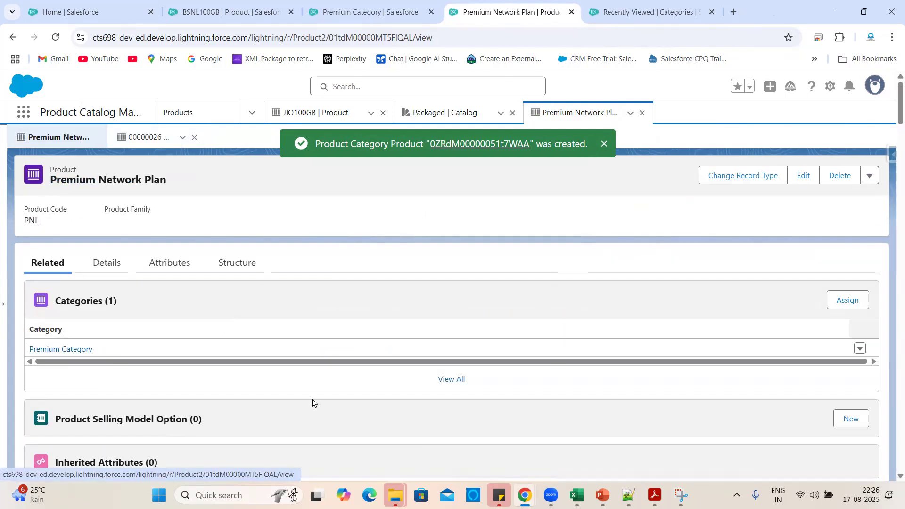
Add a default One Time selling model option (PSMO-000000040) to Premium Network Plan, then reopen the product.
scroll(312, 403, "down", 2)
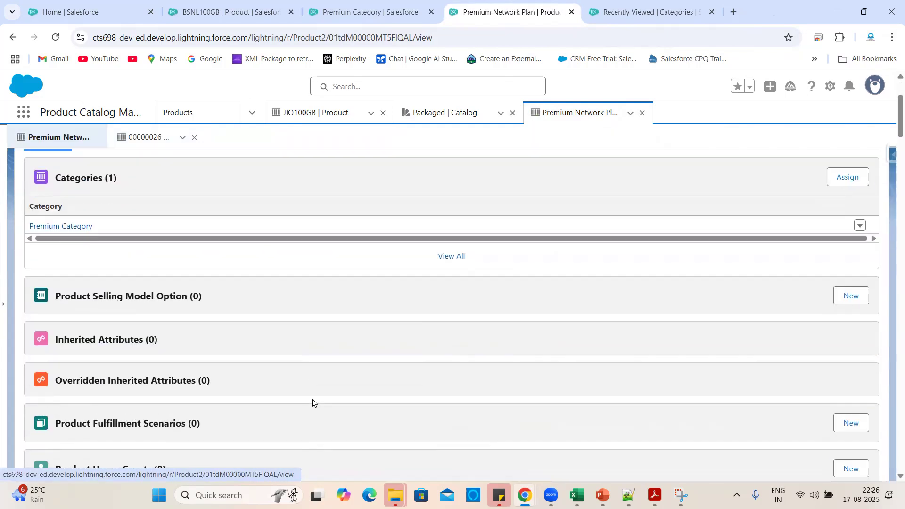
left_click(851, 296)
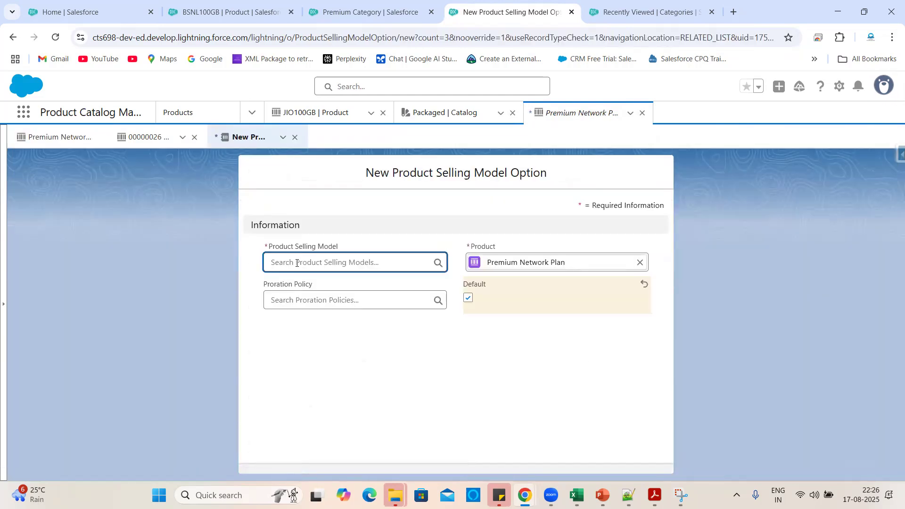
left_click(297, 263)
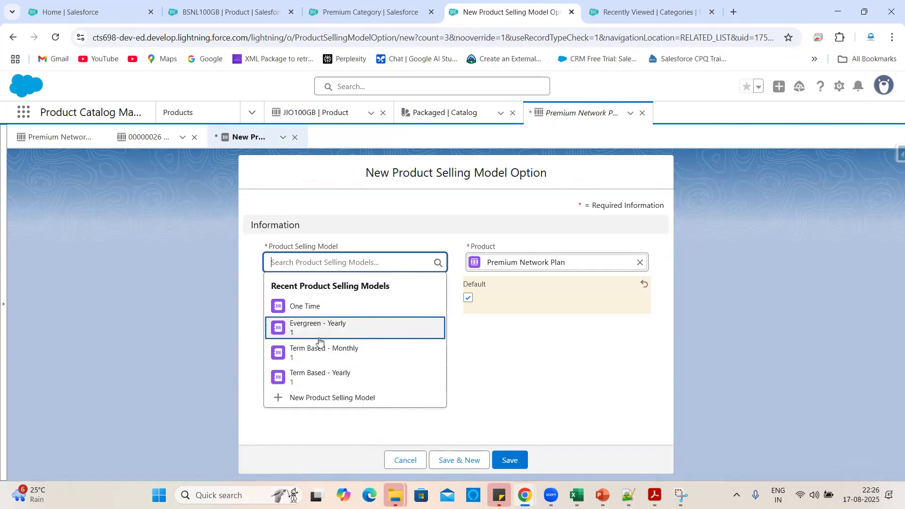
left_click(324, 307)
left_click(412, 333)
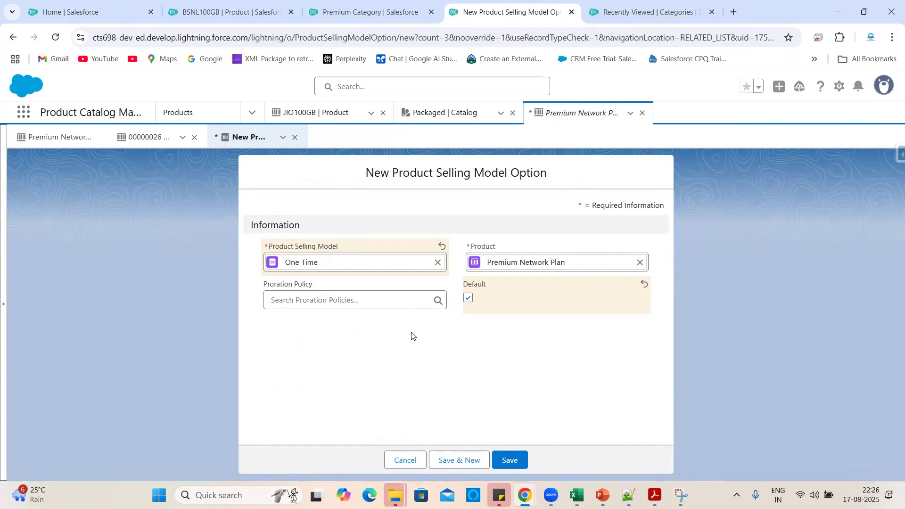
left_click(518, 458)
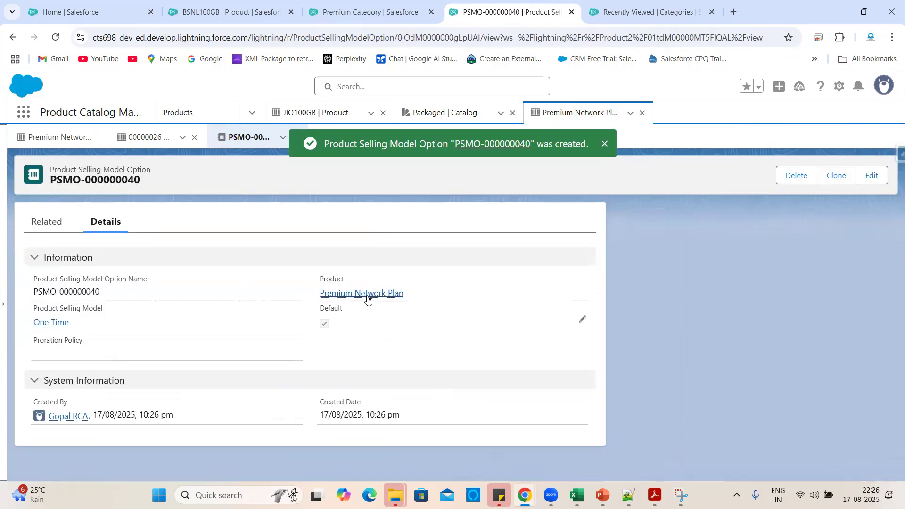
left_click(366, 295)
scroll(174, 379, "down", 5)
Add a Standard Price Book entry for the product with list price ₹0.00.
scroll(174, 380, "down", 2)
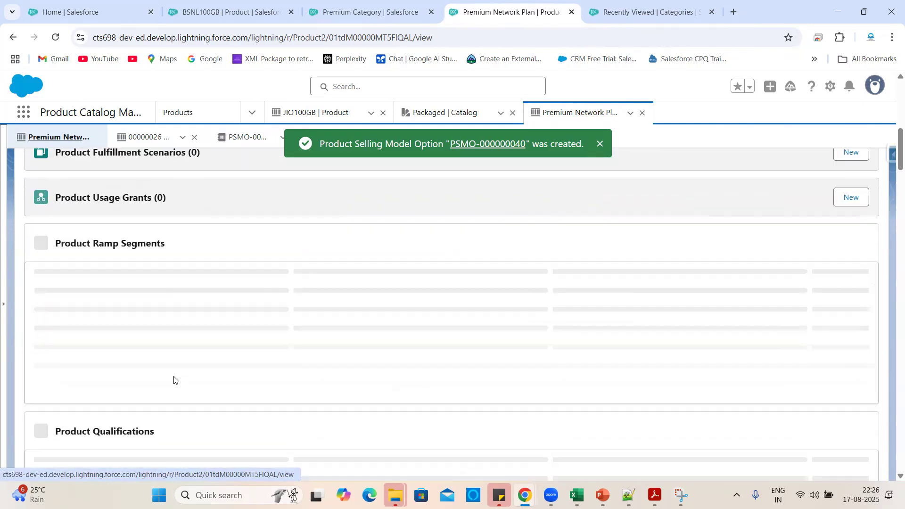
scroll(403, 376, "down", 1)
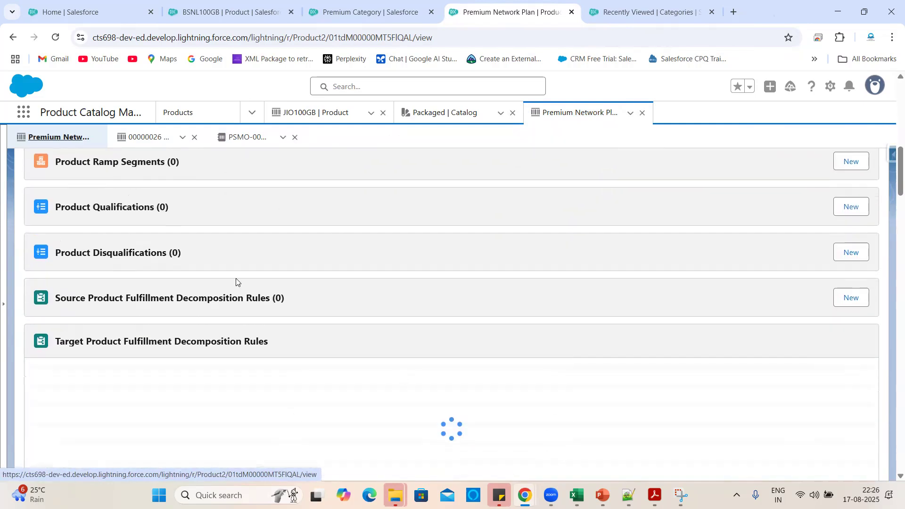
scroll(410, 299, "down", 3)
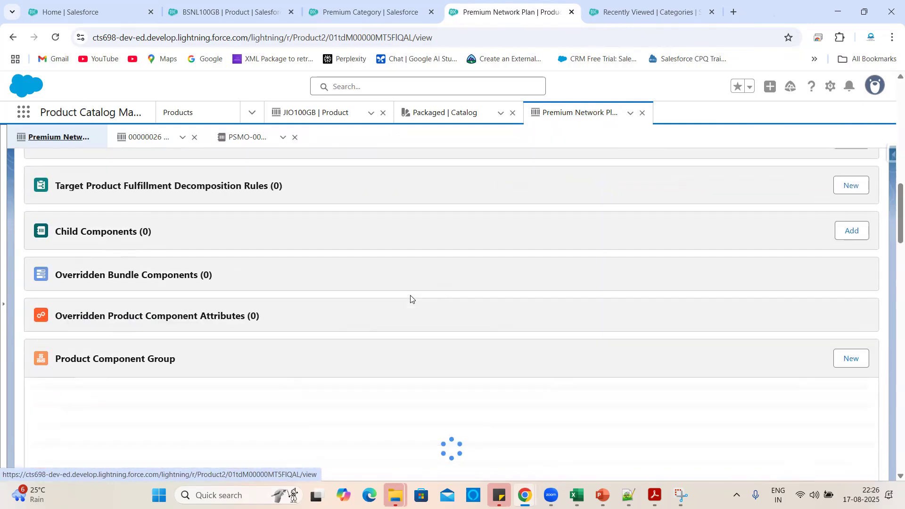
scroll(358, 317, "down", 3)
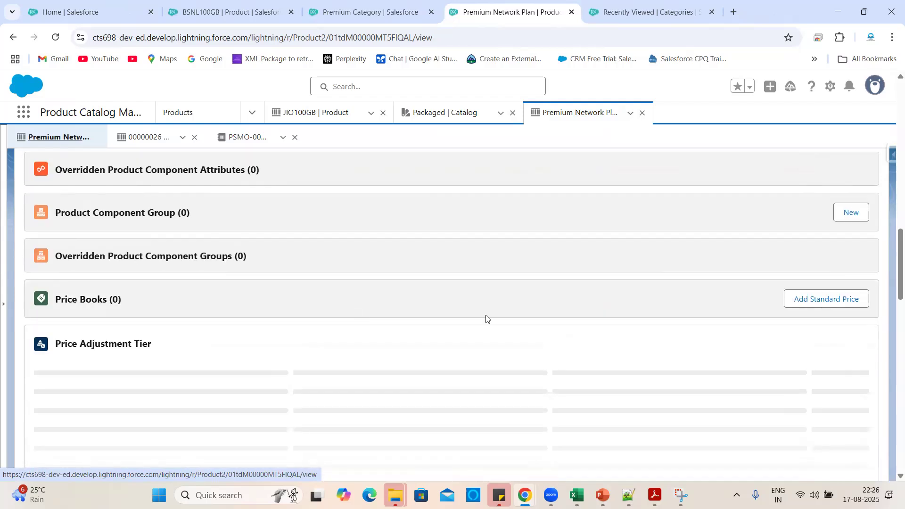
scroll(486, 317, "down", 1)
left_click(816, 253)
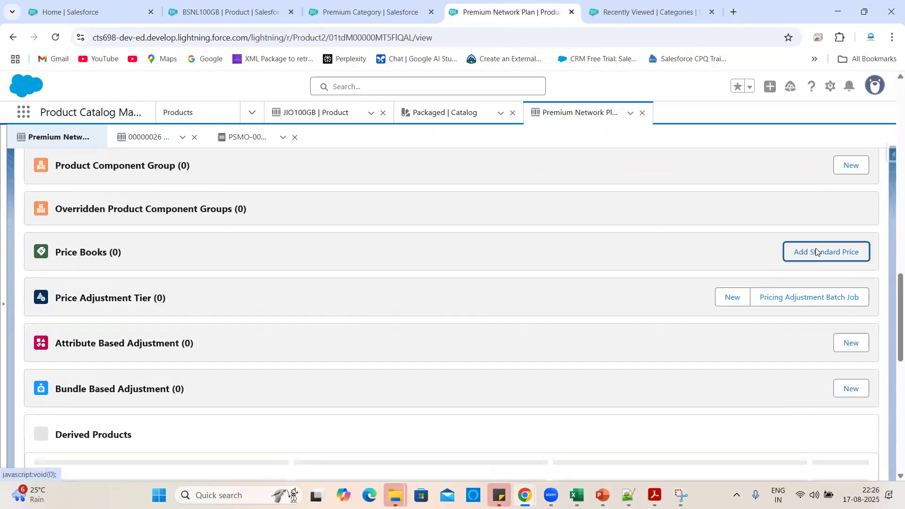
left_click(317, 396)
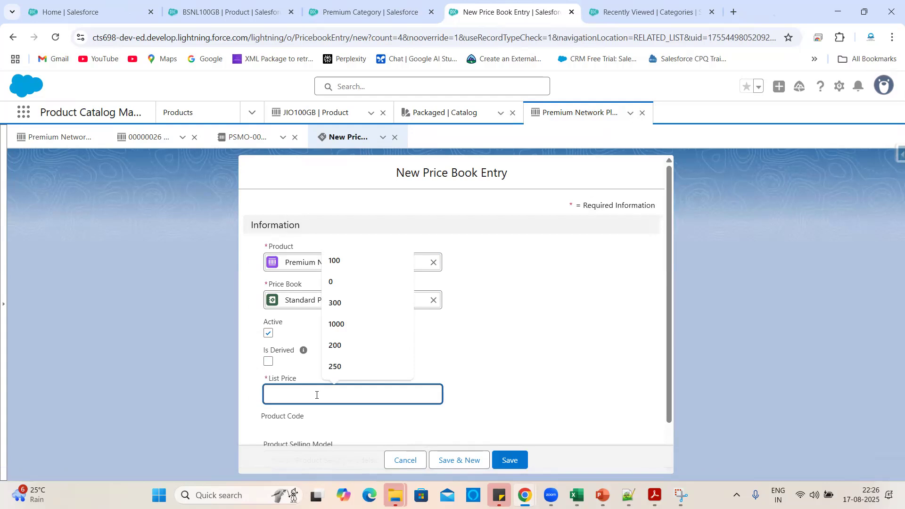
left_click(335, 286)
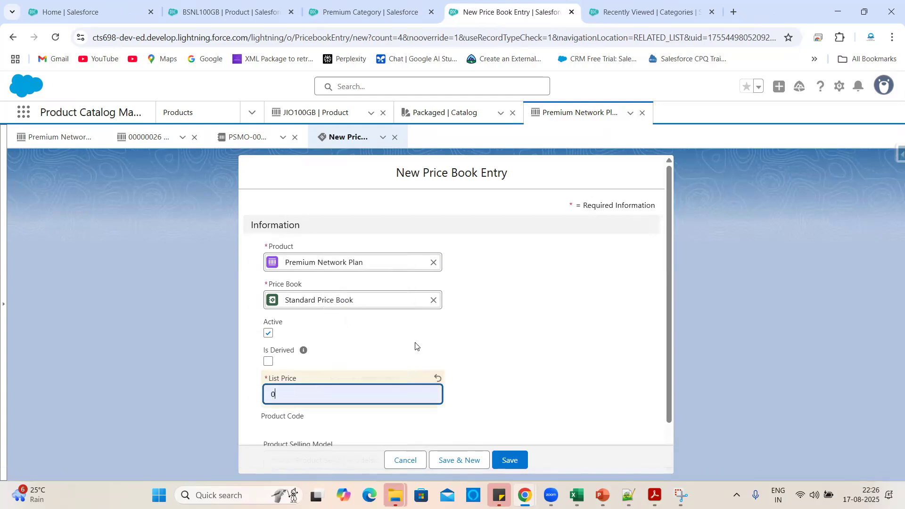
left_click(464, 402)
Set the price entry's selling model to One Time, save it, and return to the product.
scroll(517, 439, "down", 1)
left_click(419, 411)
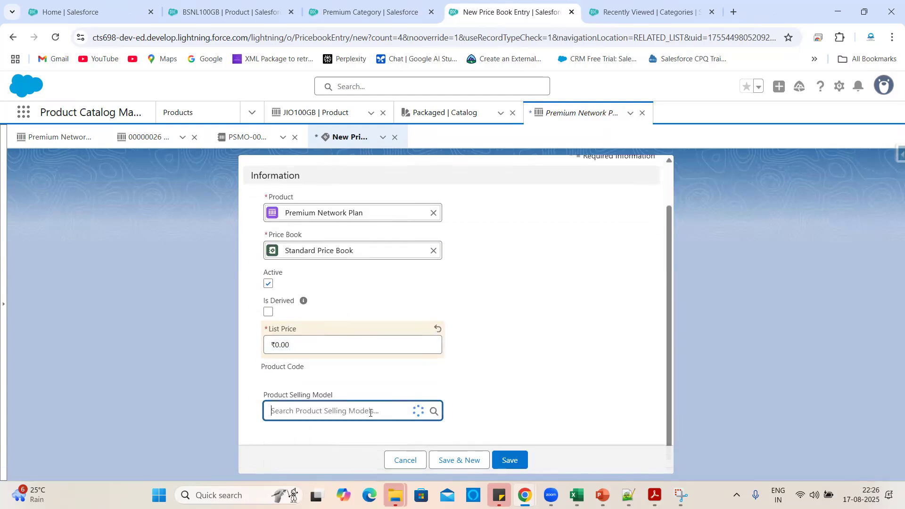
left_click(313, 300)
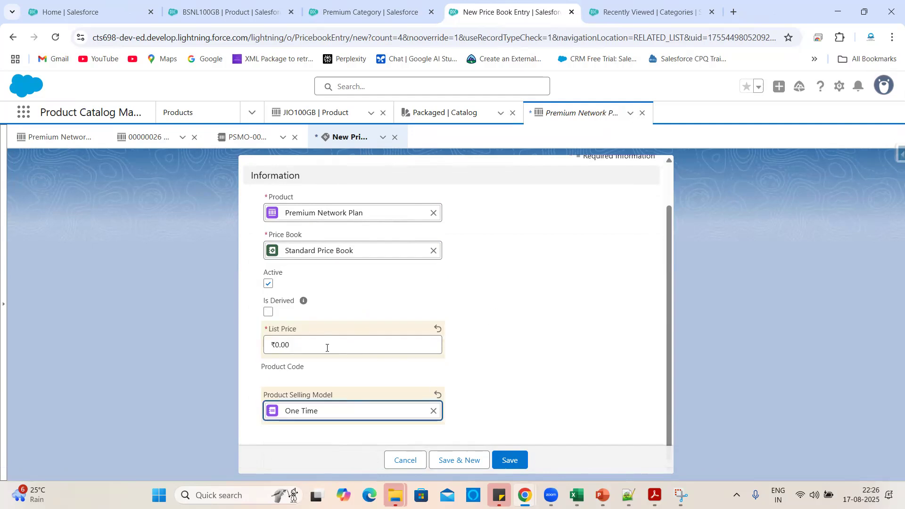
left_click(482, 342)
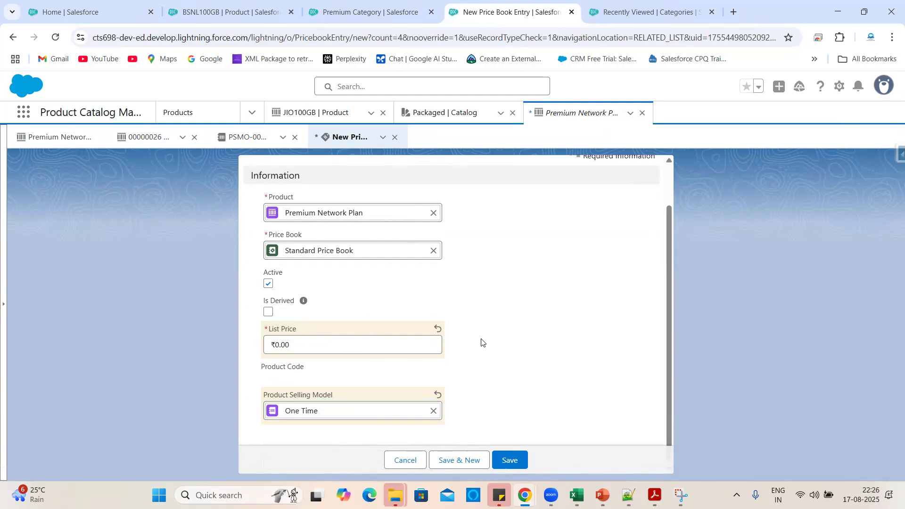
left_click(516, 456)
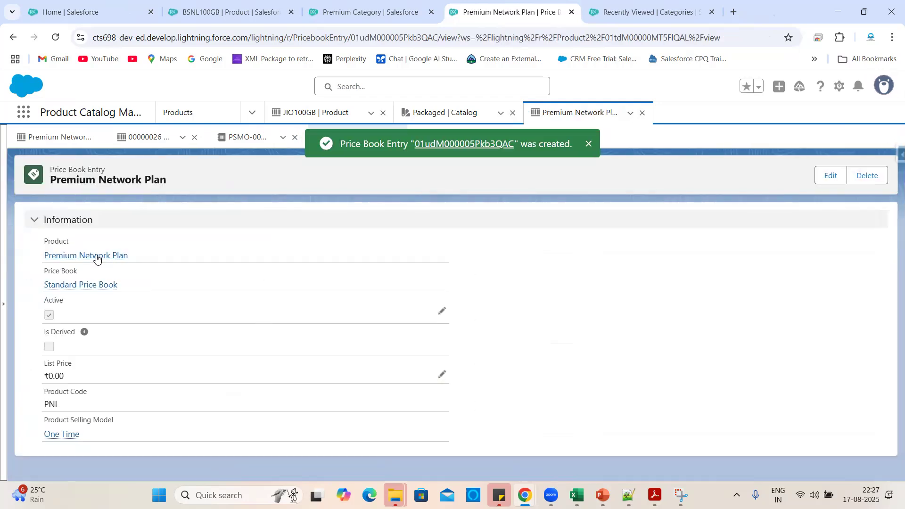
left_click(97, 256)
scroll(299, 370, "down", 5)
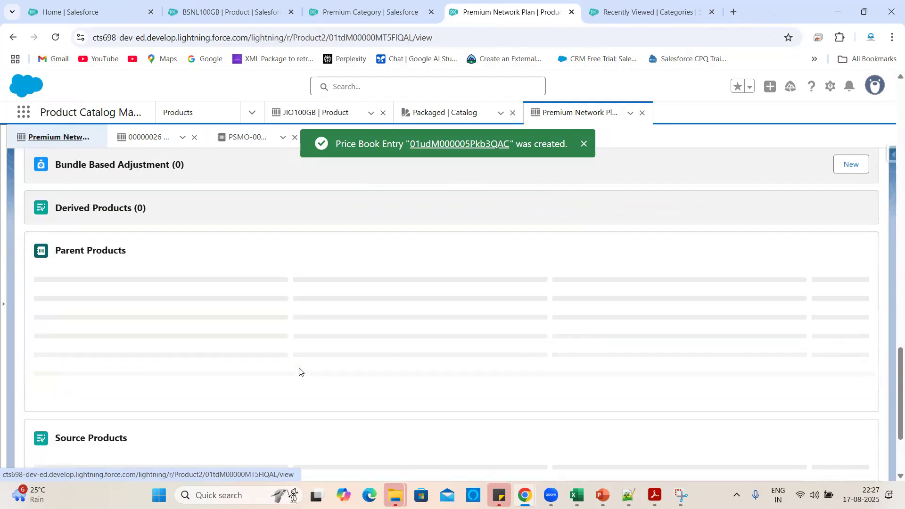
scroll(349, 324, "up", 5)
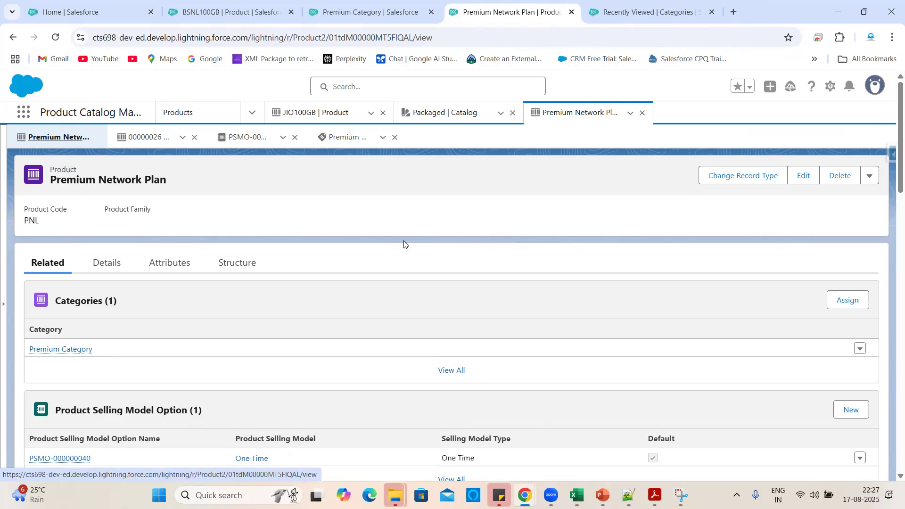
Look through the product's Details, Attributes and bundle Structure views.
left_click(107, 263)
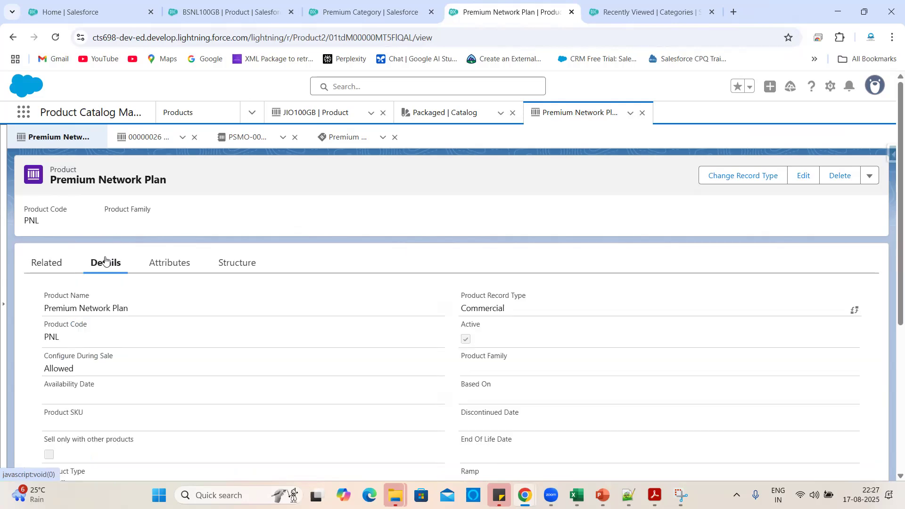
left_click(186, 265)
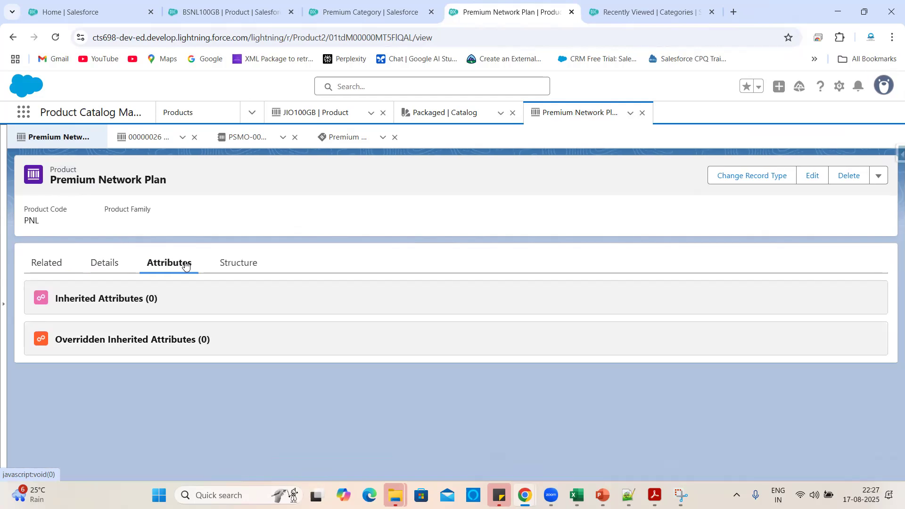
left_click(238, 269)
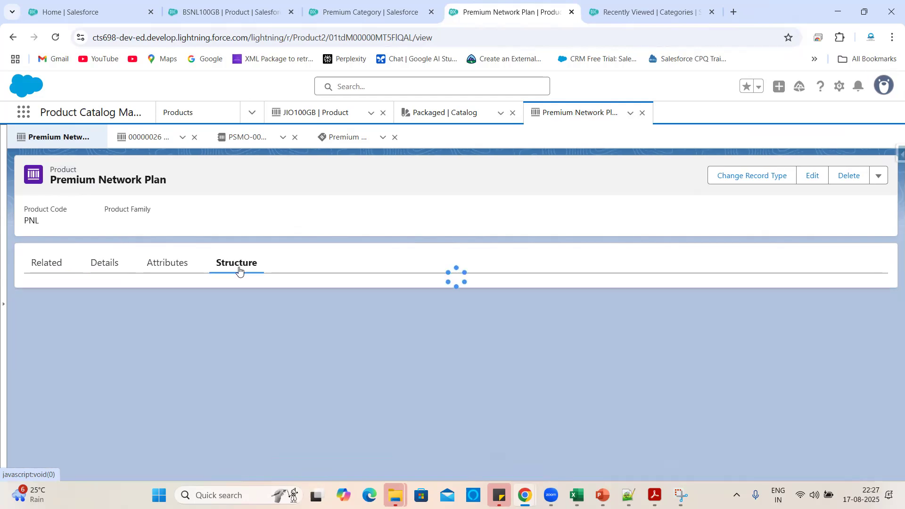
scroll(433, 295, "down", 2)
scroll(433, 295, "up", 2)
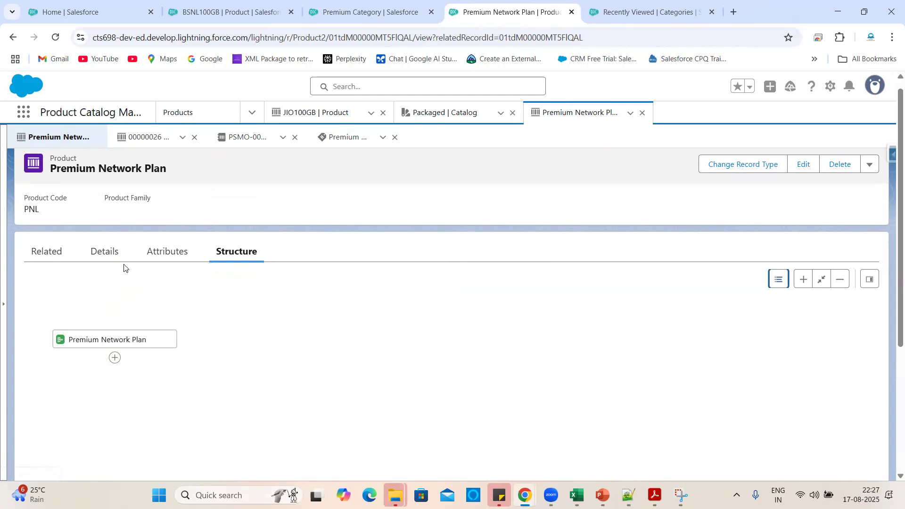
Confirm Product Type reads Bundle, then start adding a component under the root node.
left_click(105, 251)
scroll(143, 356, "down", 2)
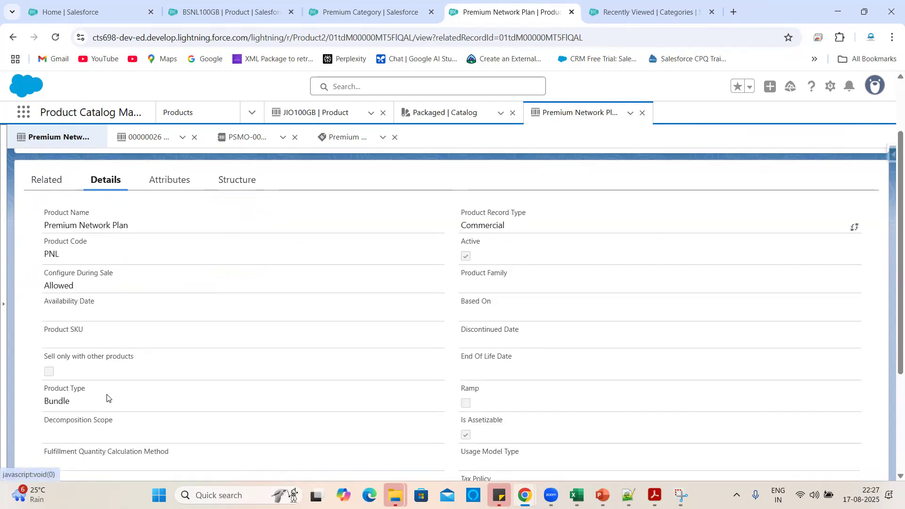
left_click_drag(101, 398, 42, 390)
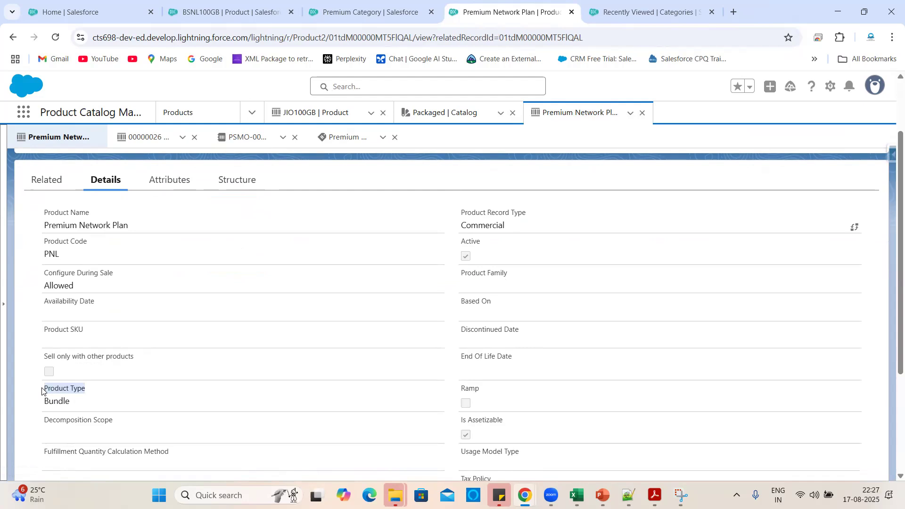
left_click(168, 383)
scroll(168, 383, "up", 2)
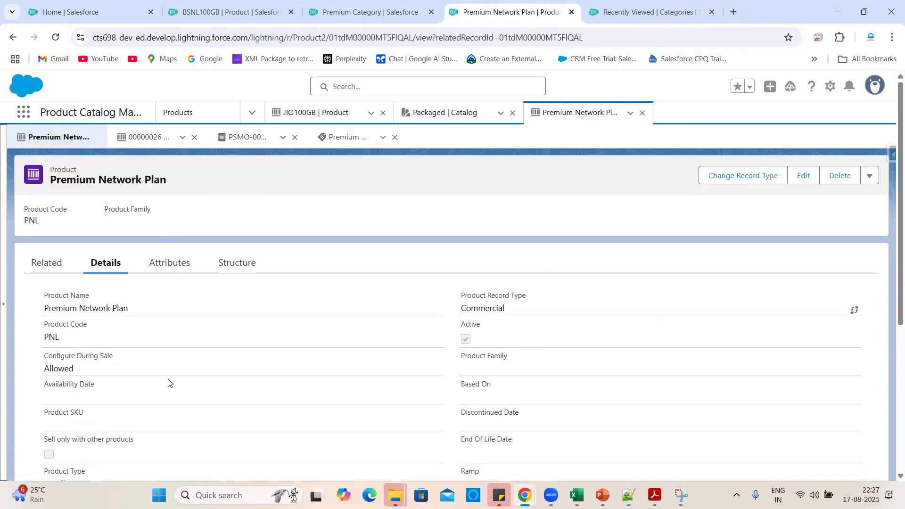
left_click(236, 267)
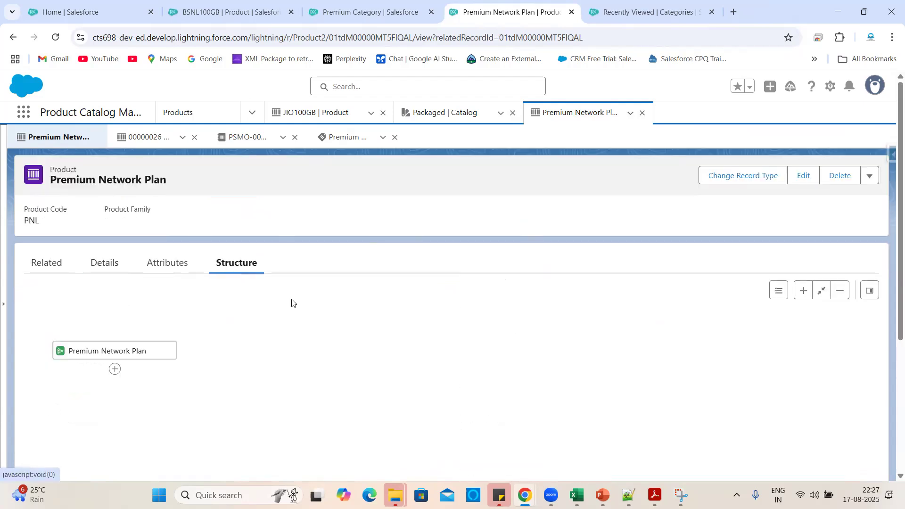
scroll(357, 349, "down", 1)
scroll(357, 350, "down", 1)
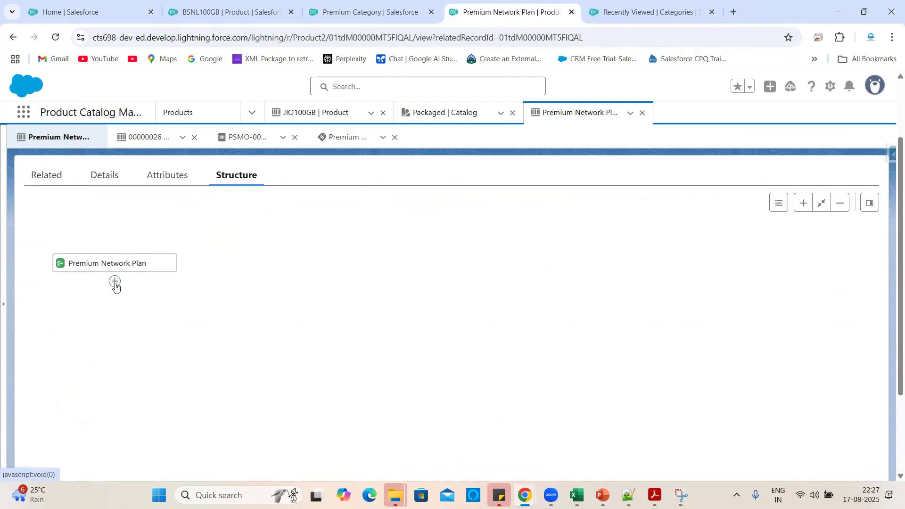
left_click(115, 282)
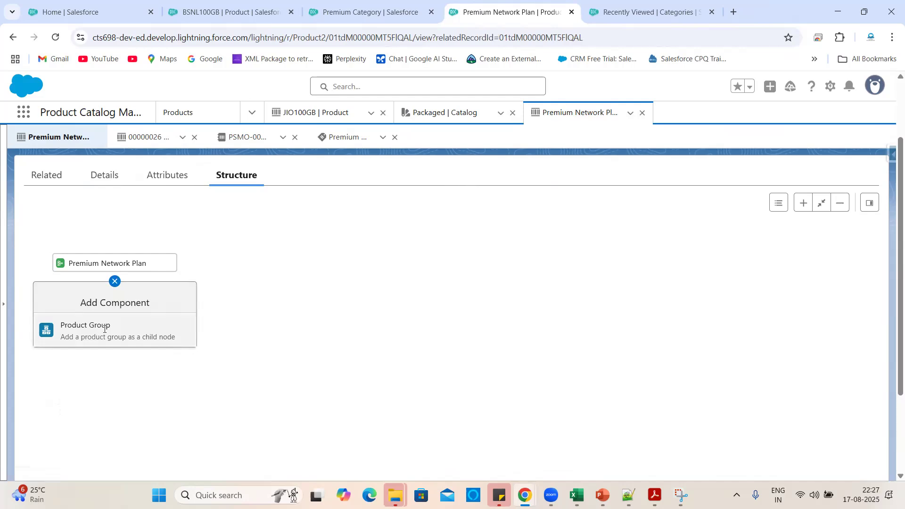
Create a new product group named JIO Group, copied from cell I11 of the Book2 workbook.
left_click(106, 330)
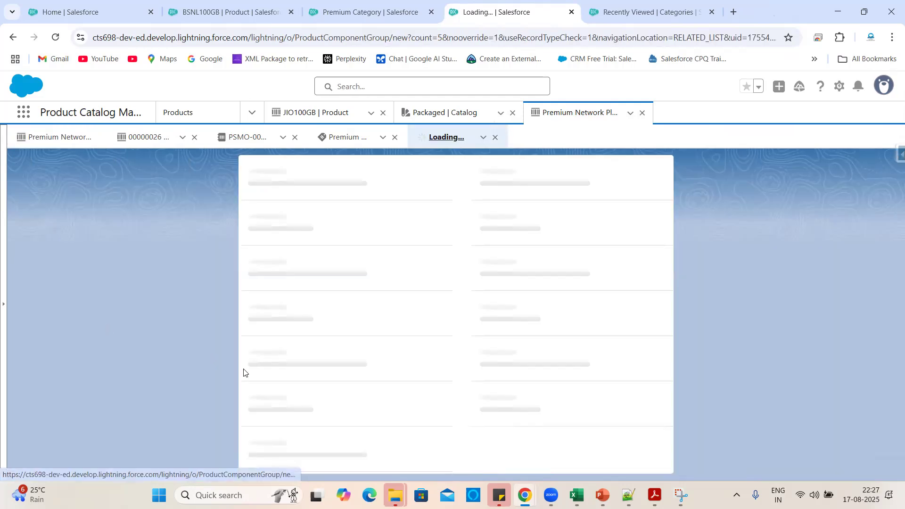
mouse_move(576, 496)
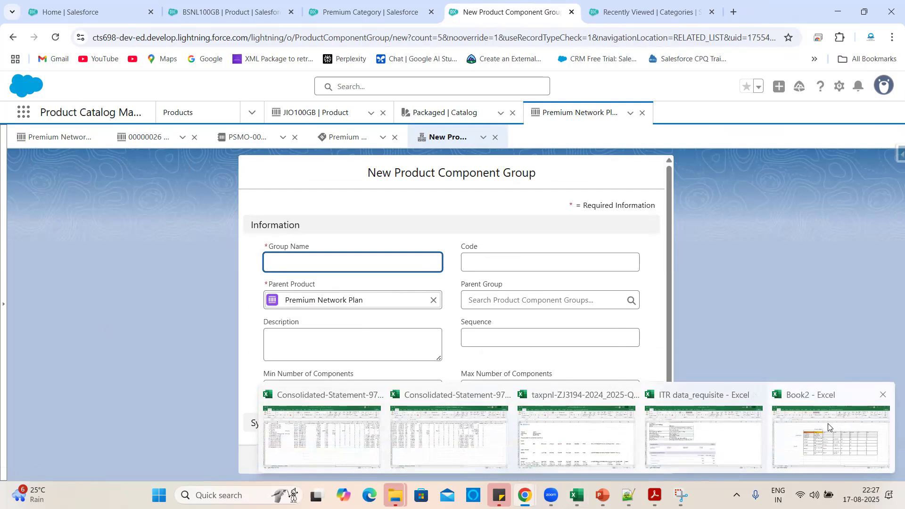
left_click(832, 426)
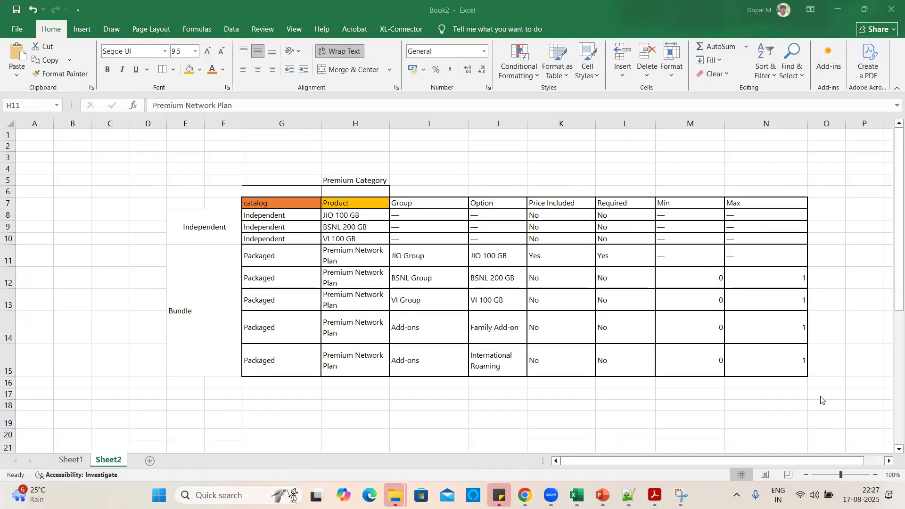
left_click(418, 257)
key("ctrl+c")
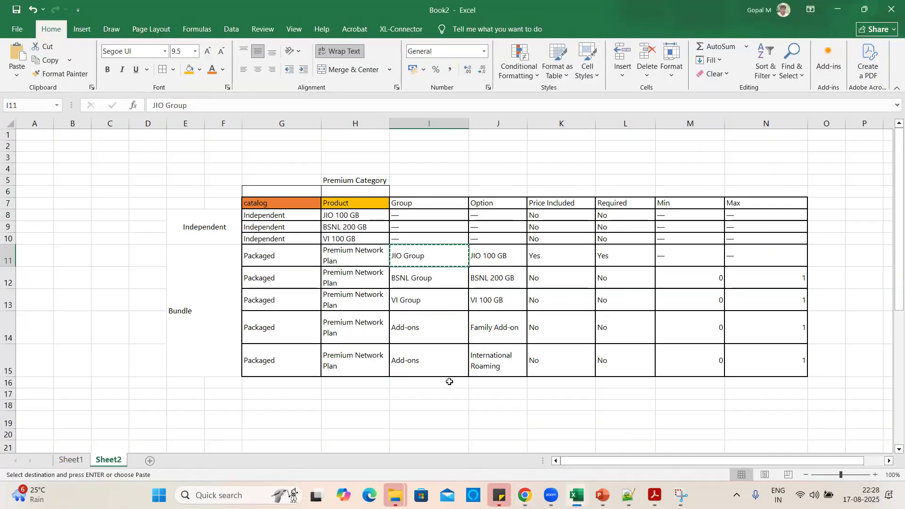
key("alt+Tab")
left_click(298, 263)
key("ctrl+v")
left_click(325, 220)
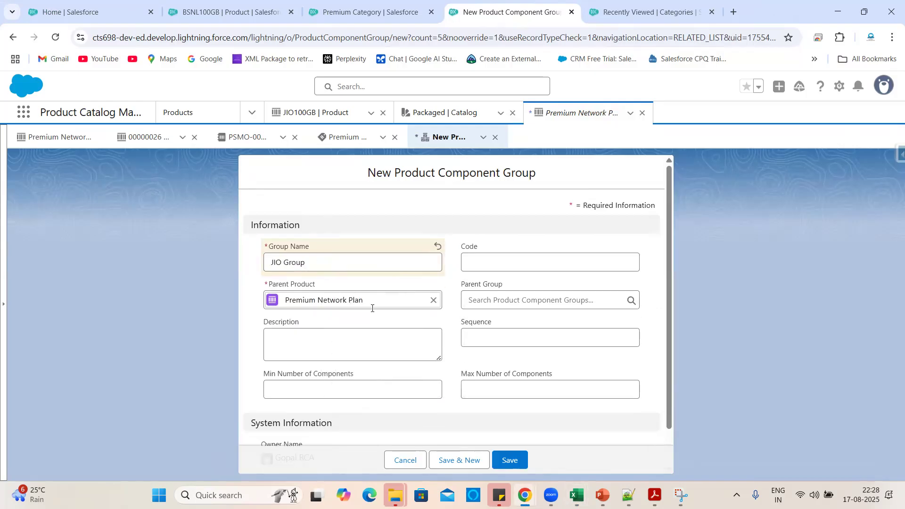
Give the group code JIO, minimum 1 and maximum 3 components, and save it.
left_click(481, 268)
type("JIO")
left_click(406, 209)
scroll(372, 343, "down", 1)
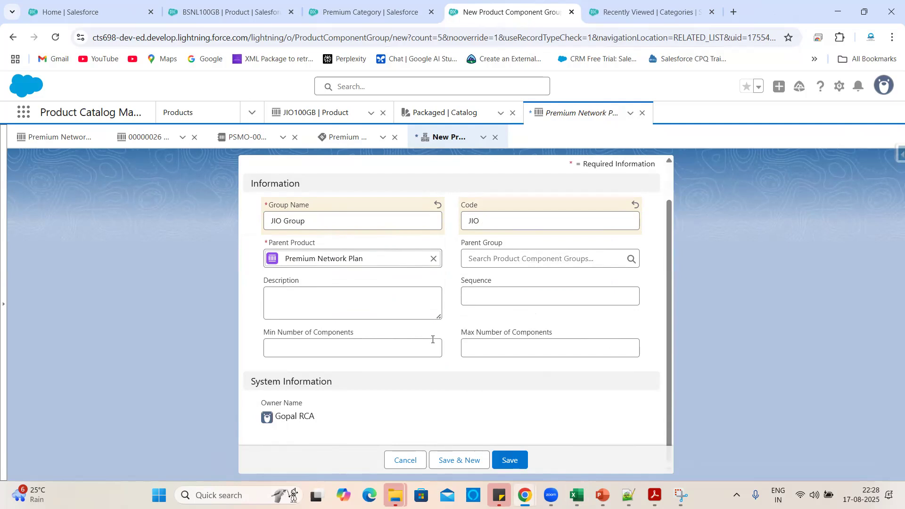
left_click(370, 350)
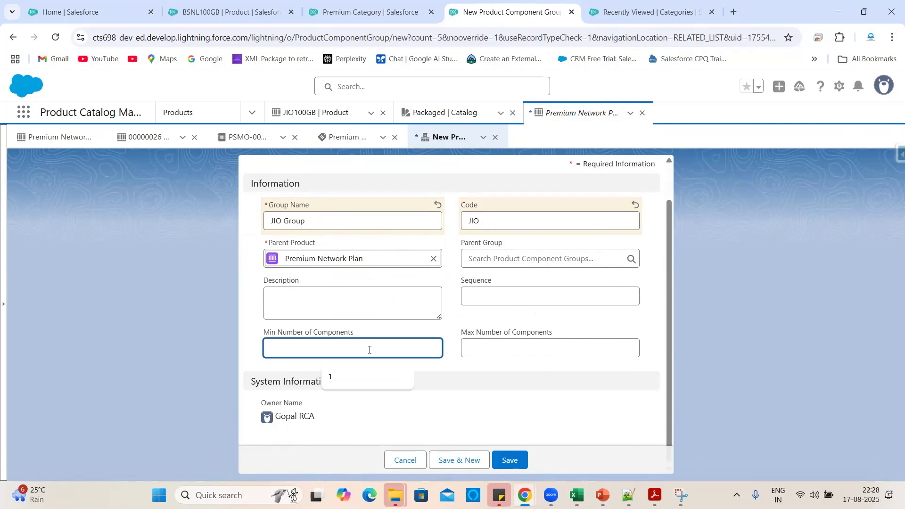
type("1")
left_click(385, 334)
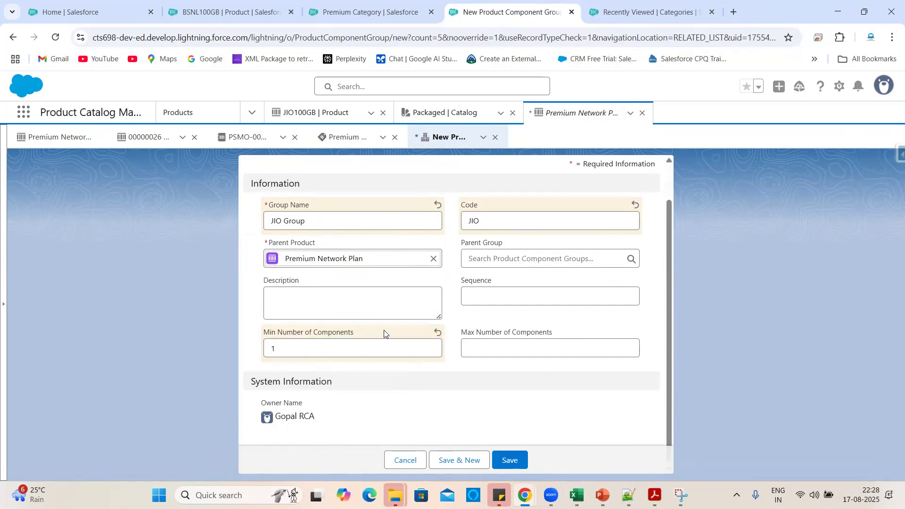
left_click(519, 354)
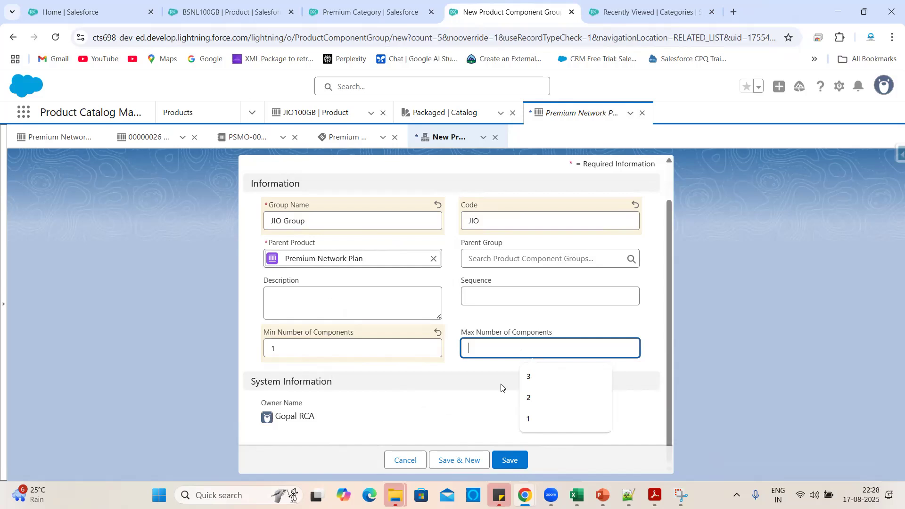
left_click(533, 383)
left_click(510, 322)
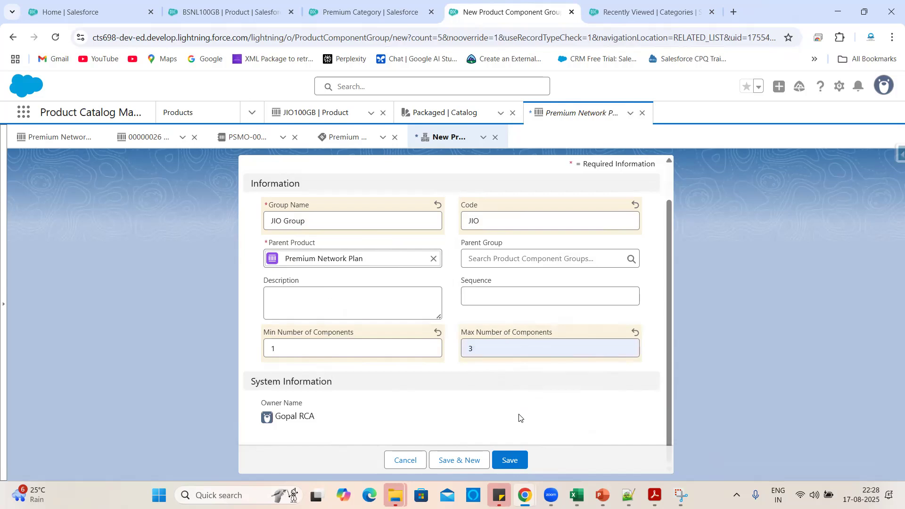
left_click(512, 461)
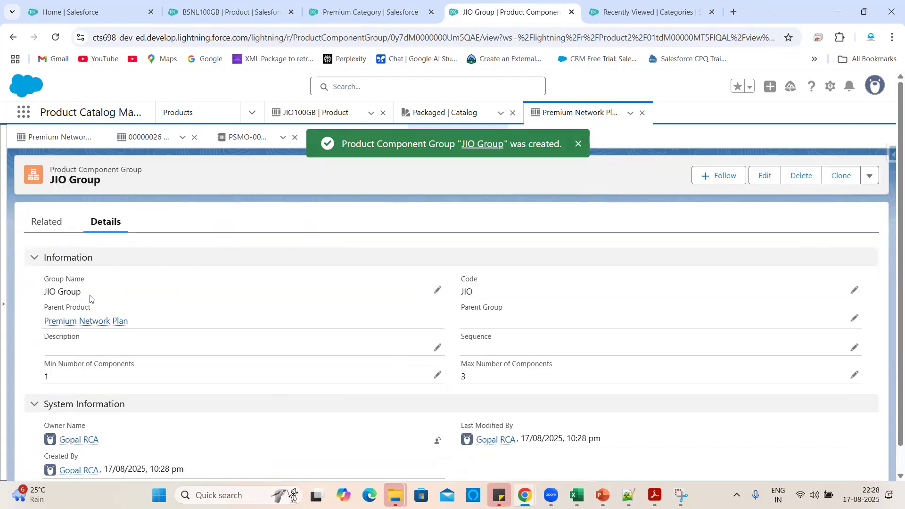
mouse_move(79, 323)
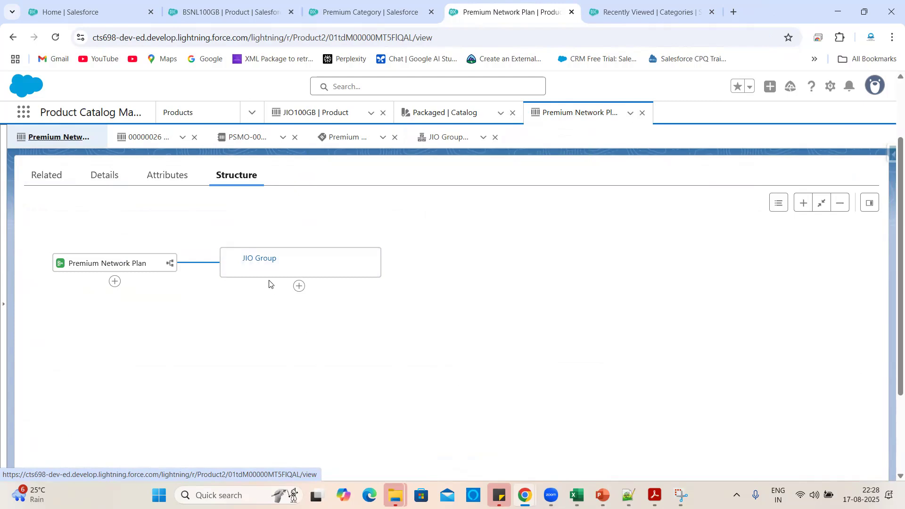
Add a new product group under Premium Network Plan named 'BSNL Group', copied from the spreadsheet.
left_click(114, 282)
left_click(91, 337)
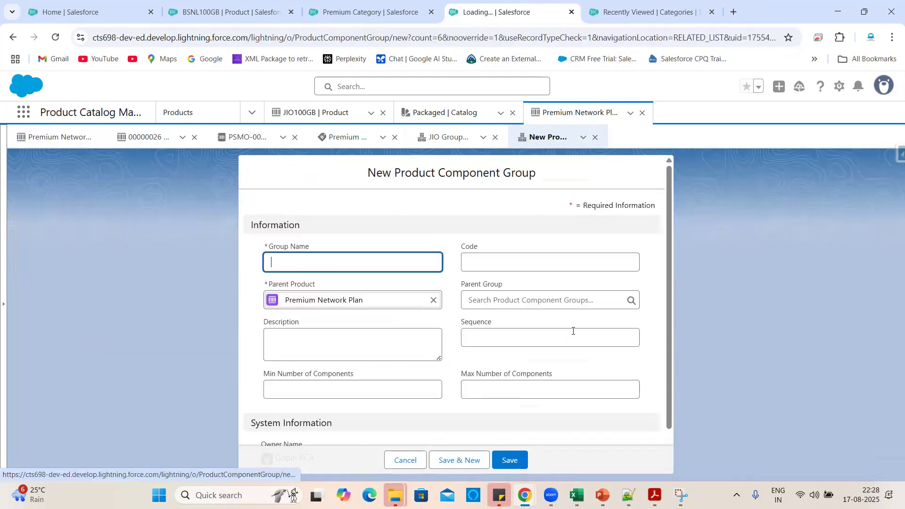
key("alt+Tab")
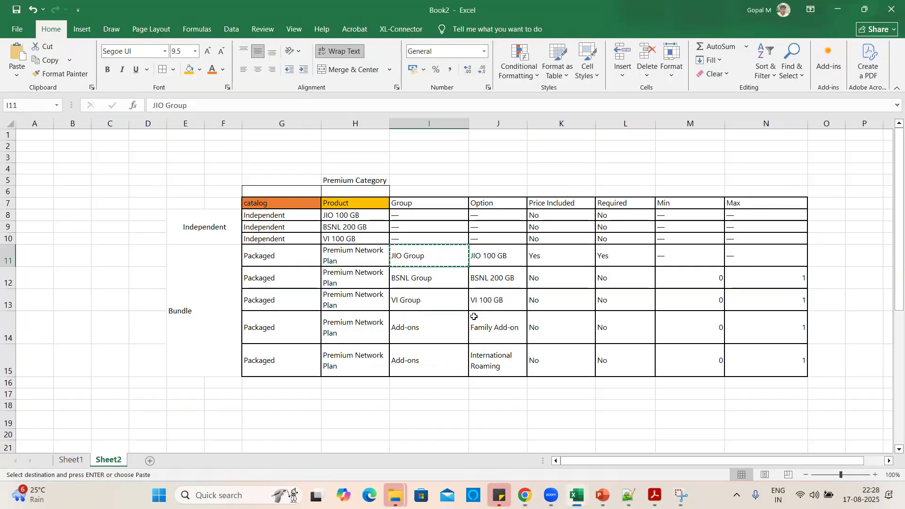
left_click(421, 280)
key("ctrl+c")
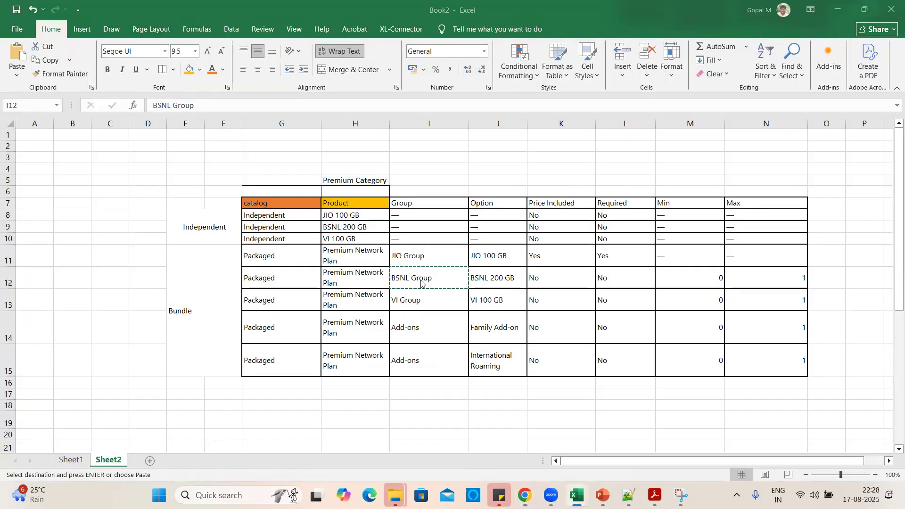
key("alt+Tab")
left_click(304, 254)
key("ctrl+v")
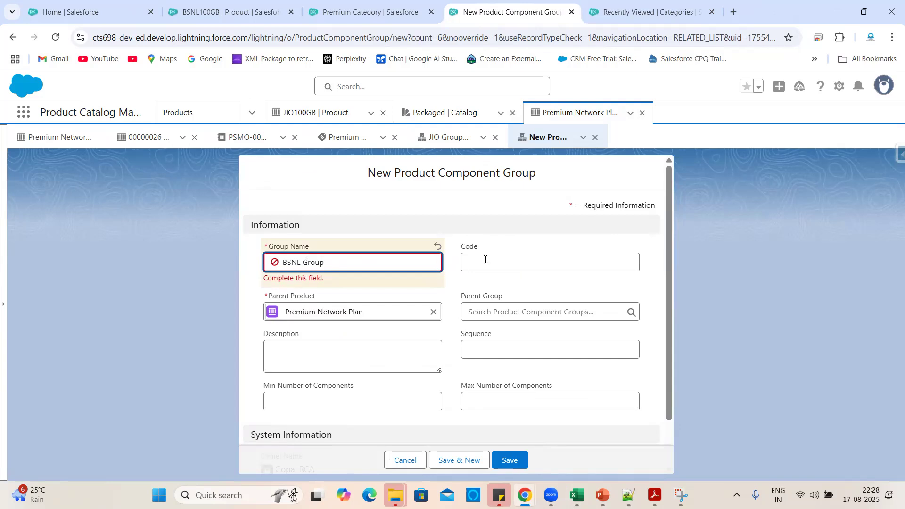
Give the group code BSNL, minimum 1 and maximum 1, save it, and return to Premium Network Plan.
left_click(483, 260)
type("BSNL")
scroll(414, 332, "down", 1)
left_click(335, 345)
type("1")
left_click(500, 352)
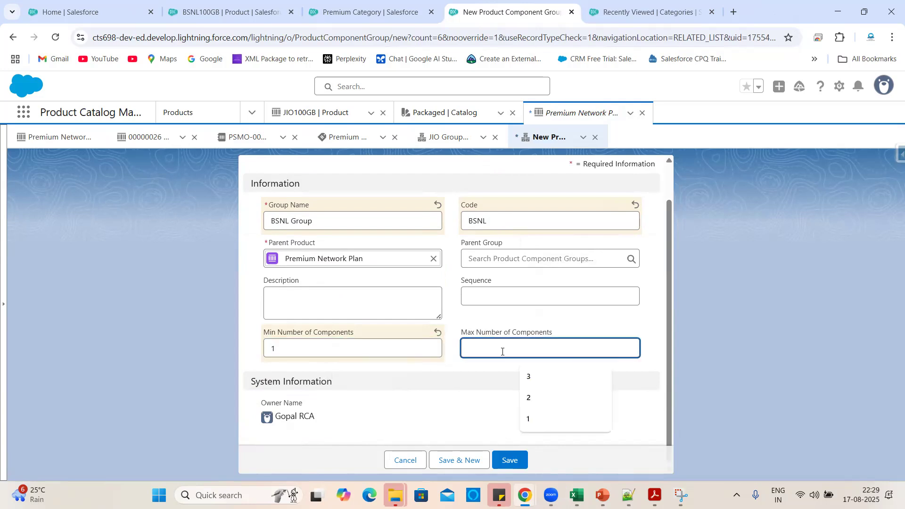
type("2")
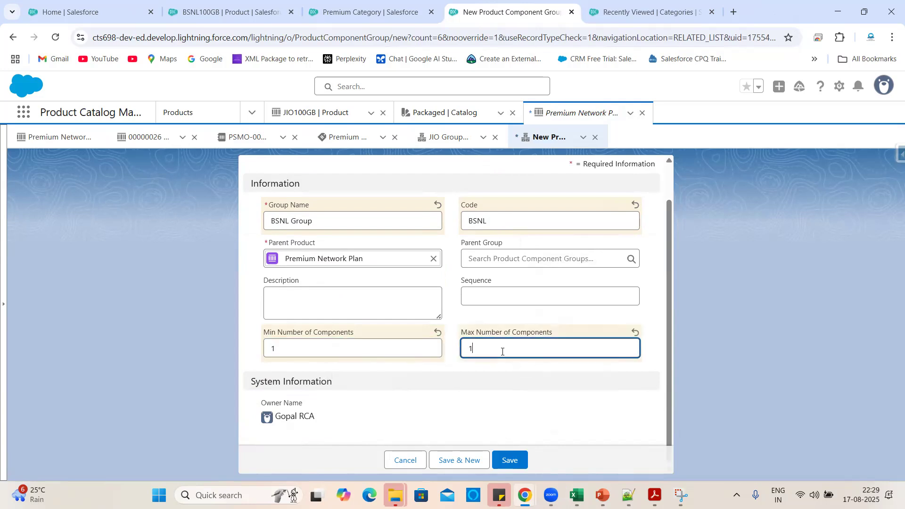
left_click(514, 459)
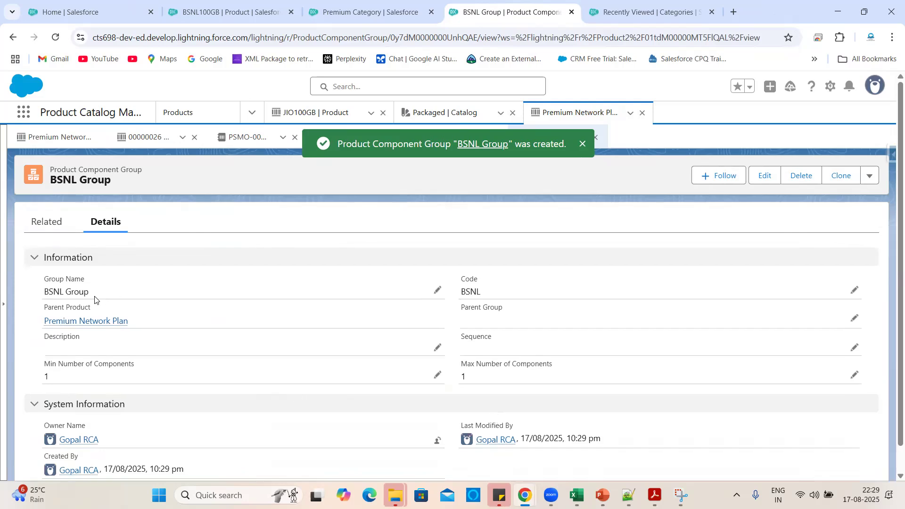
left_click(81, 321)
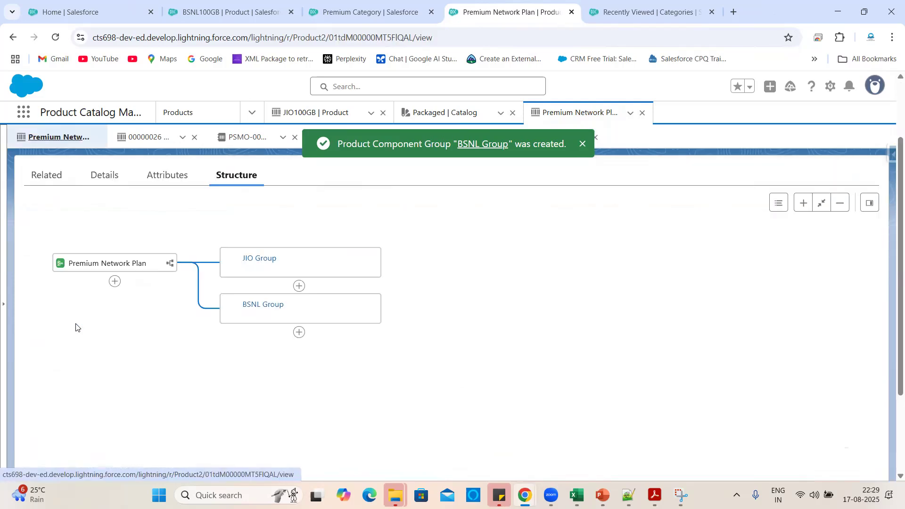
left_click(114, 281)
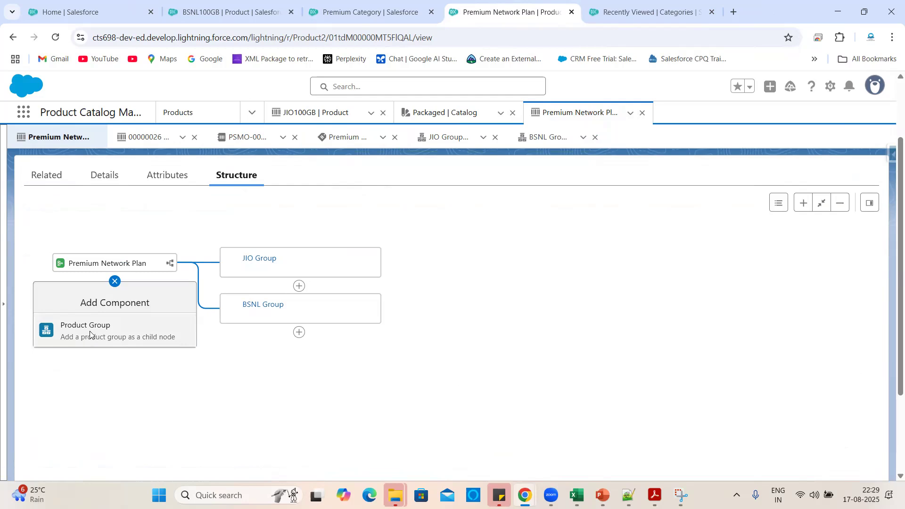
Add another product group named 'VI Group', copied from the spreadsheet.
left_click(90, 335)
key("alt+Tab")
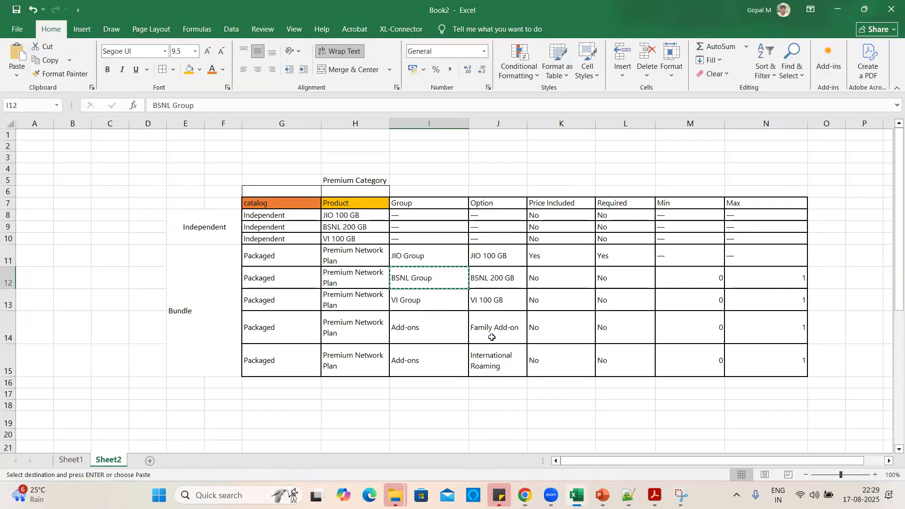
left_click(419, 309)
key("ctrl+c")
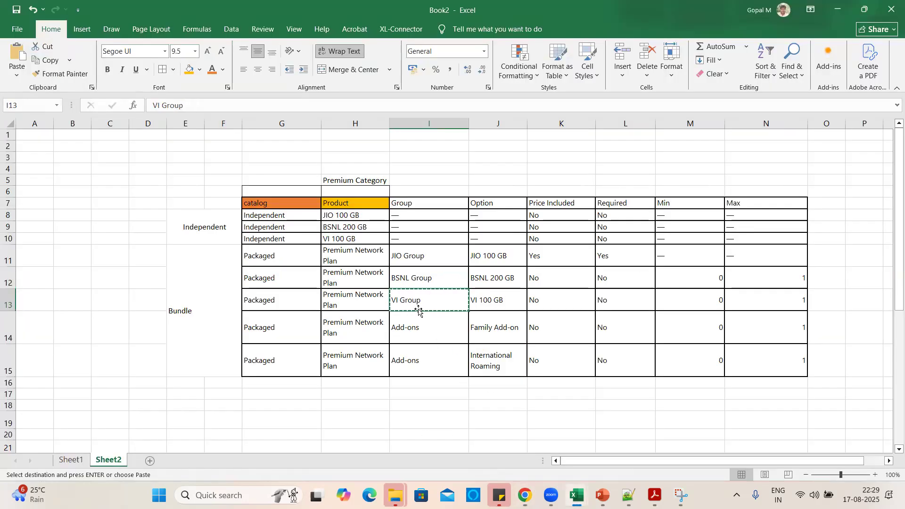
key("alt+Tab")
left_click(295, 260)
key("ctrl+v")
Set code VI, minimum 1 and maximum 5, save, and reopen Premium Network Plan's structure.
left_click(497, 264)
type("VI")
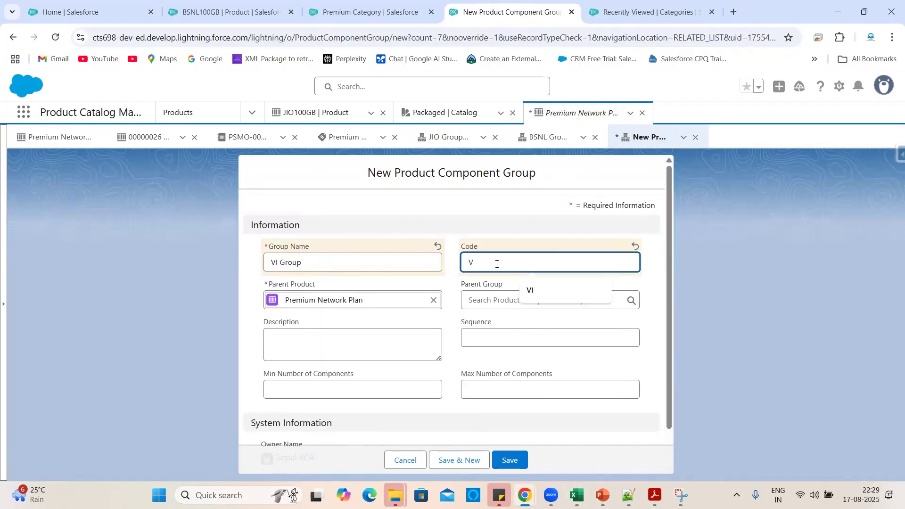
left_click(327, 383)
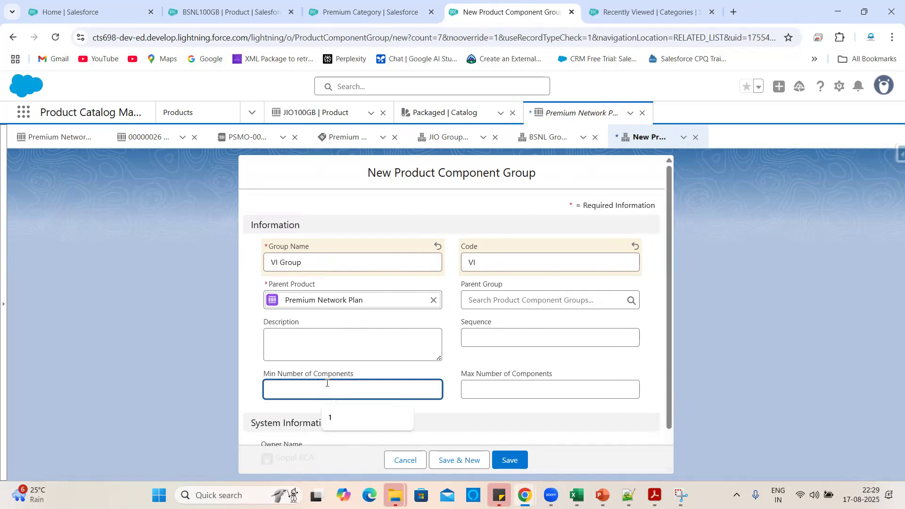
type("1")
left_click(493, 394)
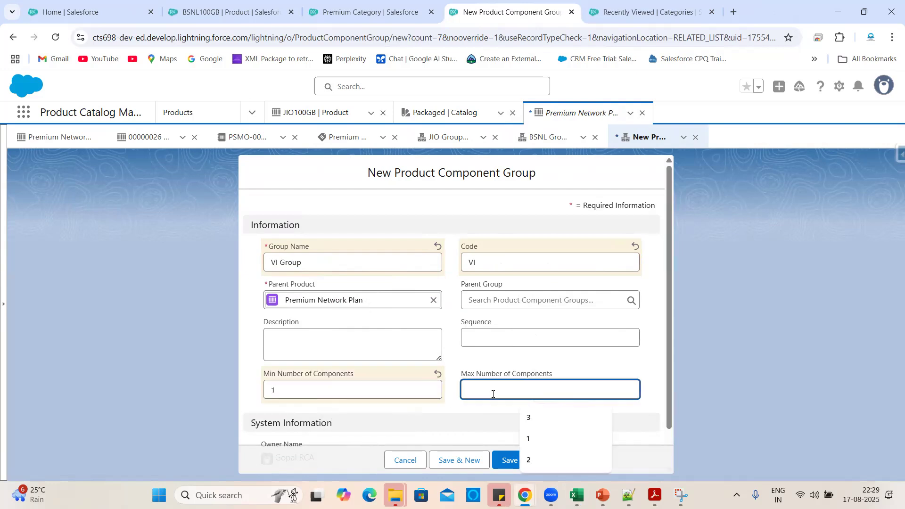
type("5")
left_click(473, 414)
scroll(473, 414, "down", 1)
left_click(519, 464)
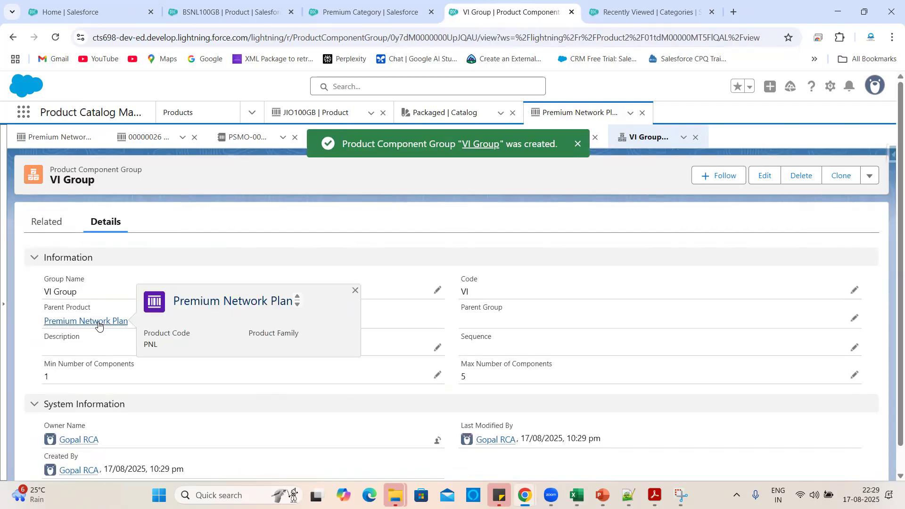
left_click(98, 325)
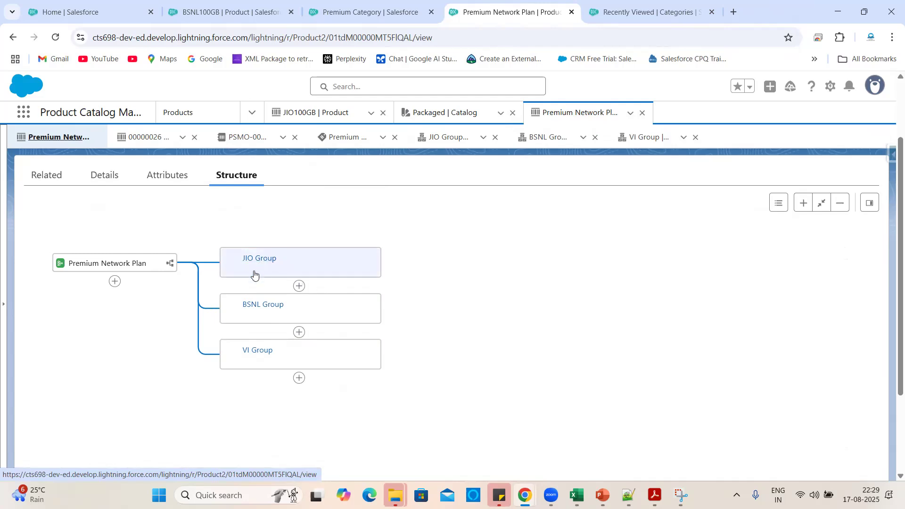
Open the Add Component options under JIO Group in Premium Network Plan's structure.
left_click(300, 287)
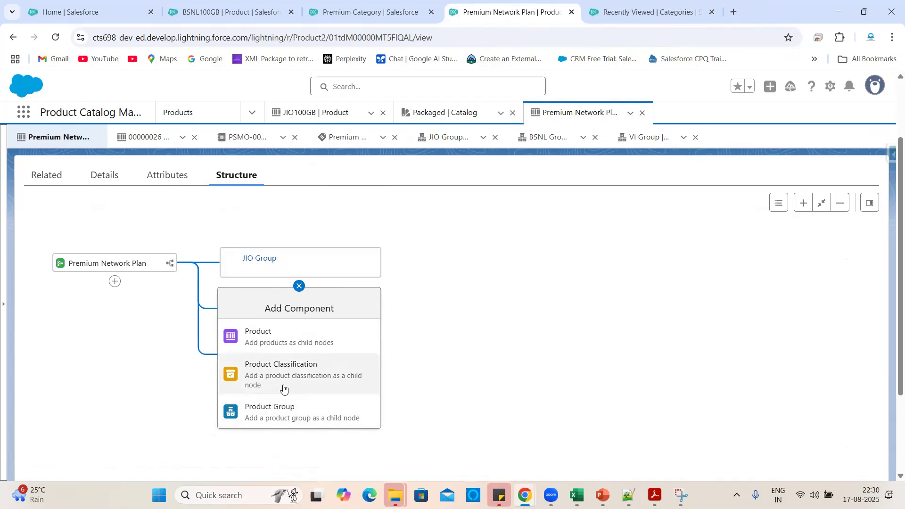
Search for 'Jio' and add JIO100GB as a product component under JIO Group.
left_click(272, 338)
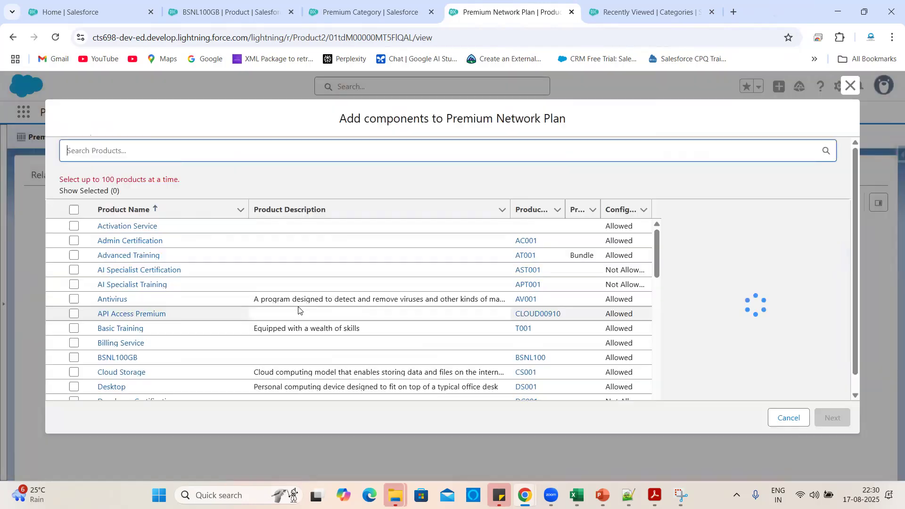
left_click(170, 152)
type("Jio")
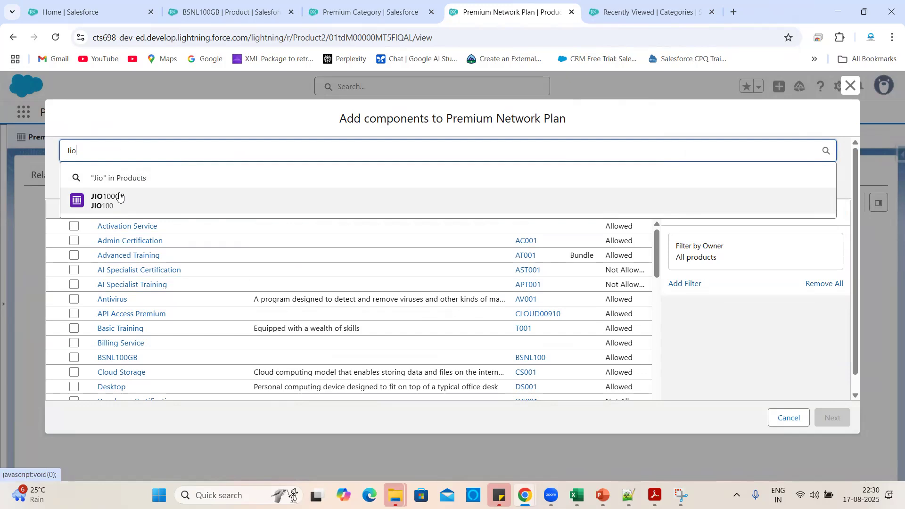
left_click(120, 197)
left_click(828, 414)
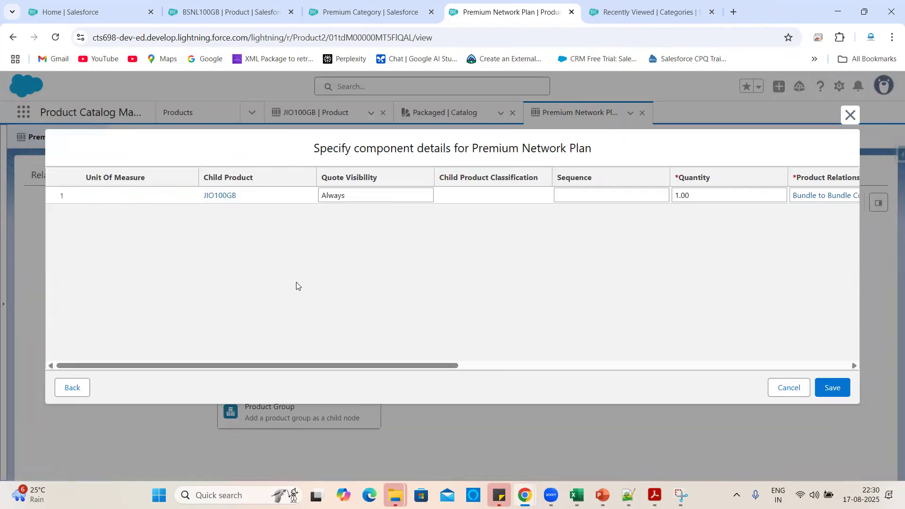
Keep JIO100GB's quote visibility at Always and set its sequence to 1.
left_click(423, 194)
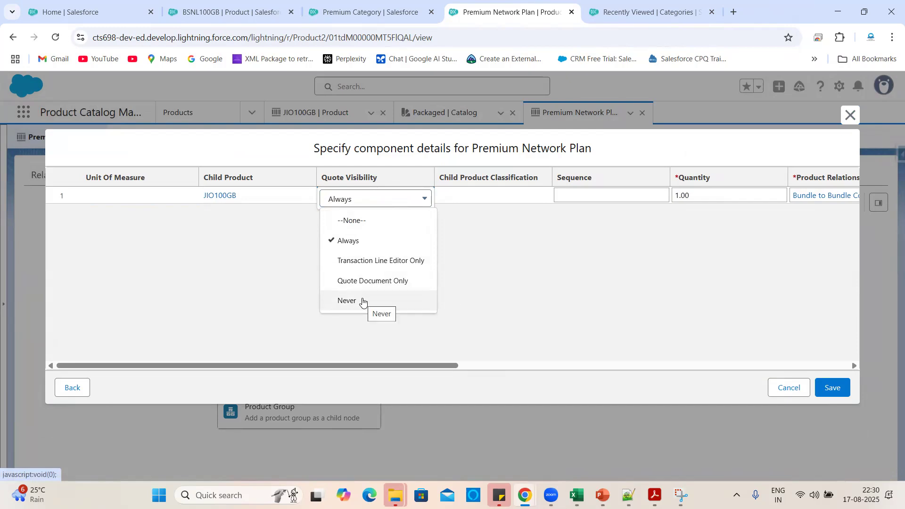
left_click(364, 250)
scroll(434, 201, "right", 2)
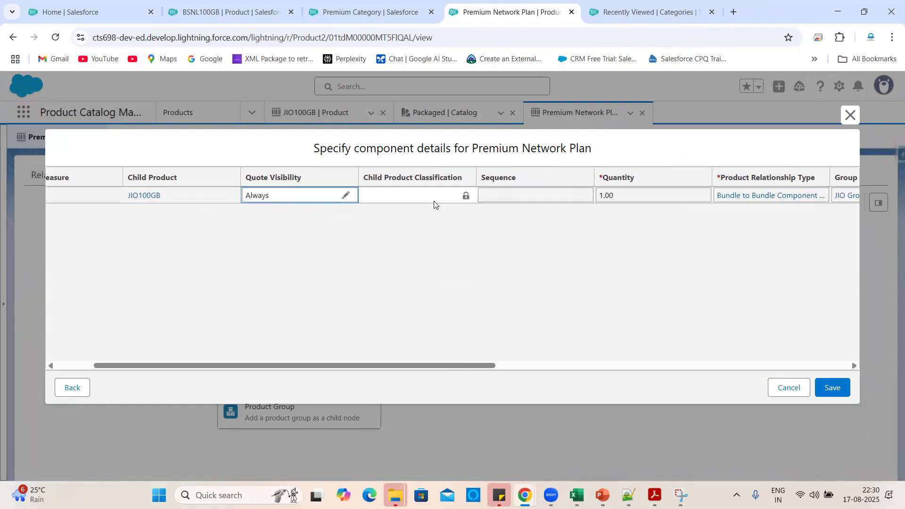
left_click(409, 201)
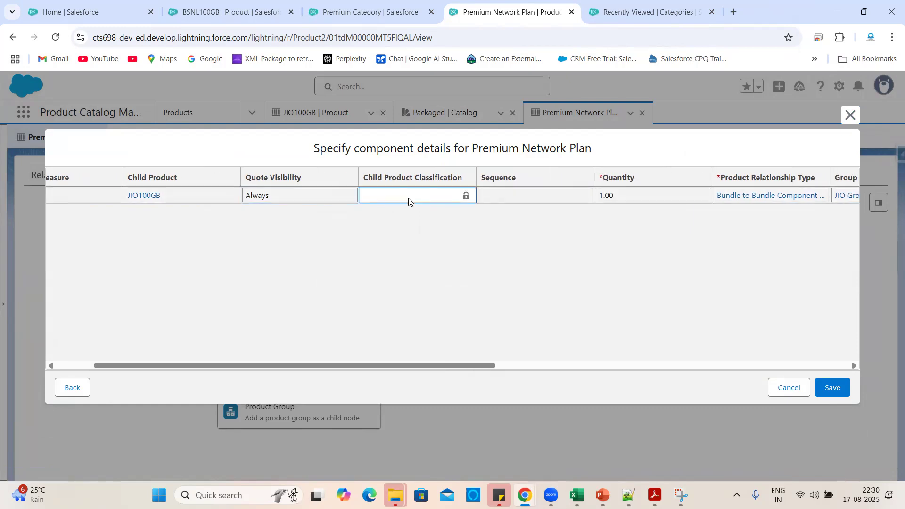
double_click(494, 200)
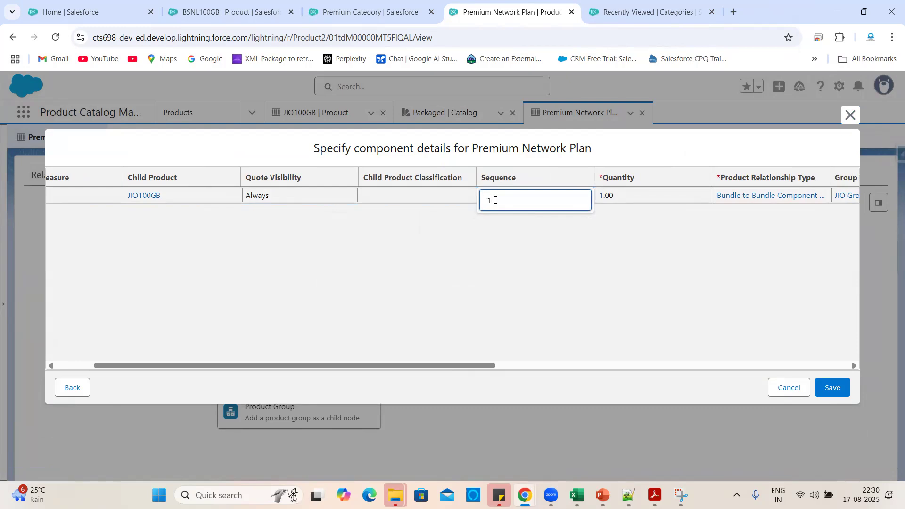
type("1")
left_click(563, 267)
scroll(575, 267, "right", 5)
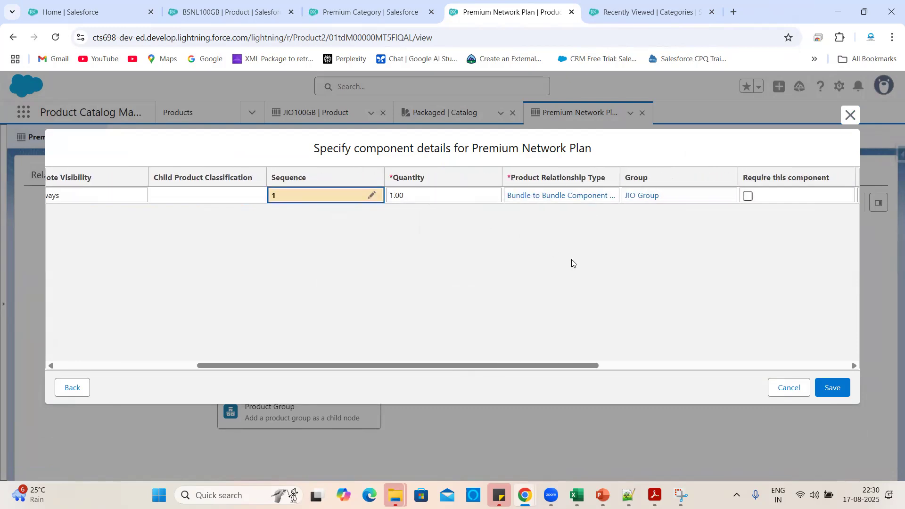
scroll(561, 246, "right", 2)
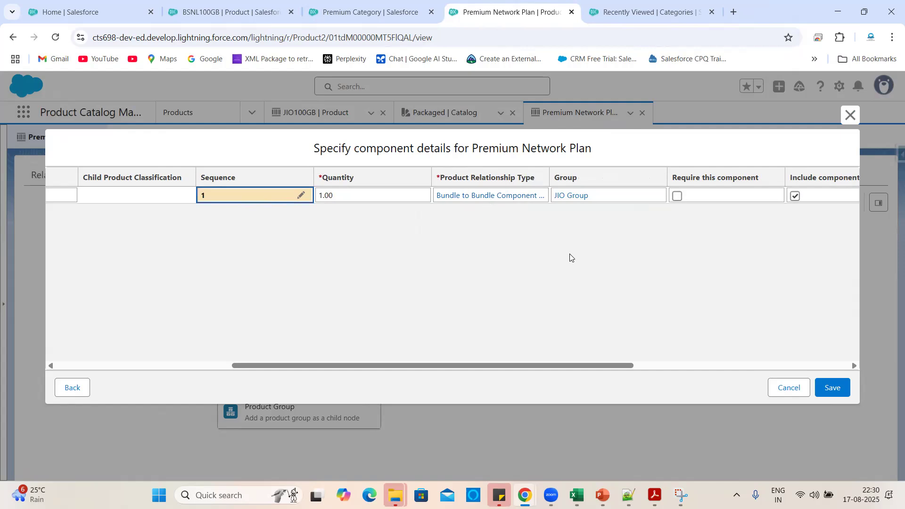
scroll(571, 257, "right", 2)
scroll(657, 261, "right", 2)
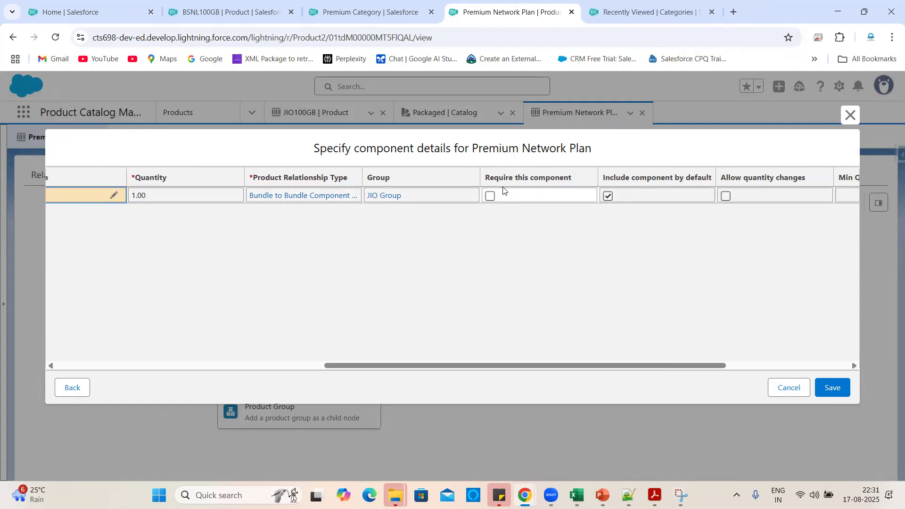
scroll(550, 296, "right", 1)
scroll(551, 295, "right", 3)
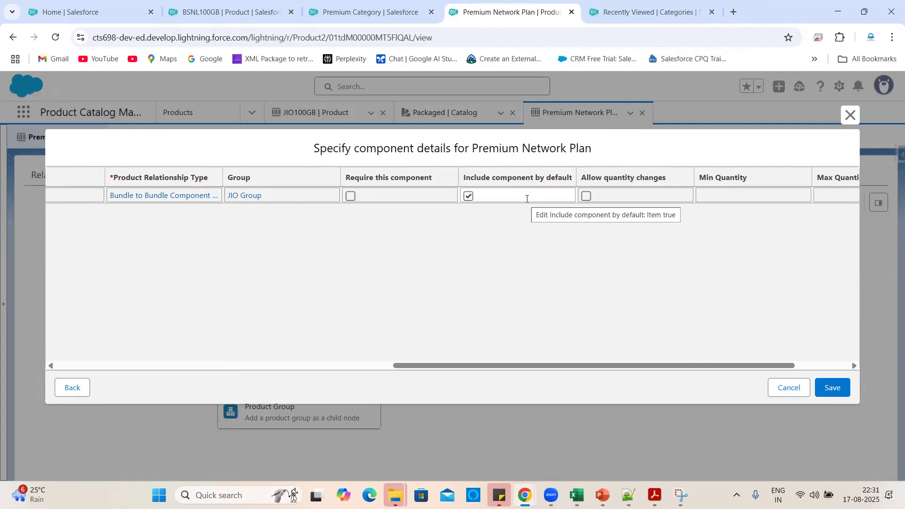
scroll(603, 269, "right", 3)
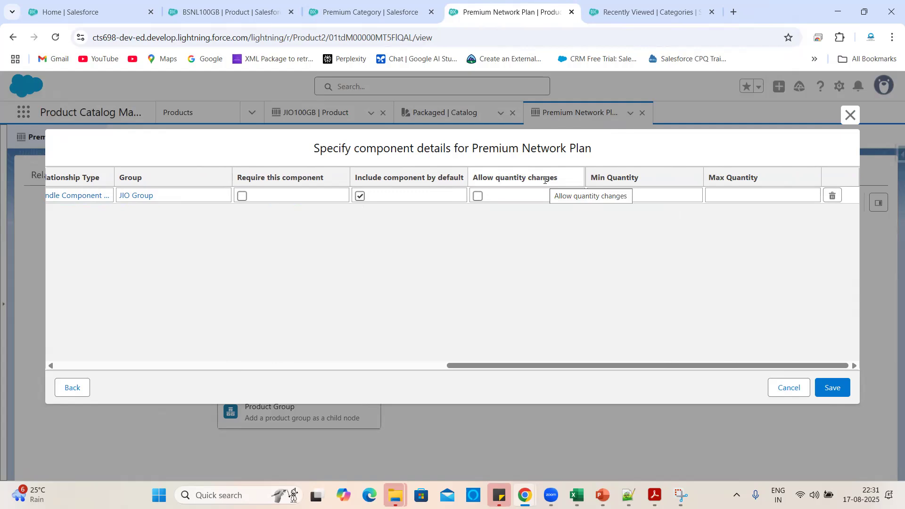
Allow quantity changes, leave min and max quantity empty, and save the component details.
left_click(478, 197)
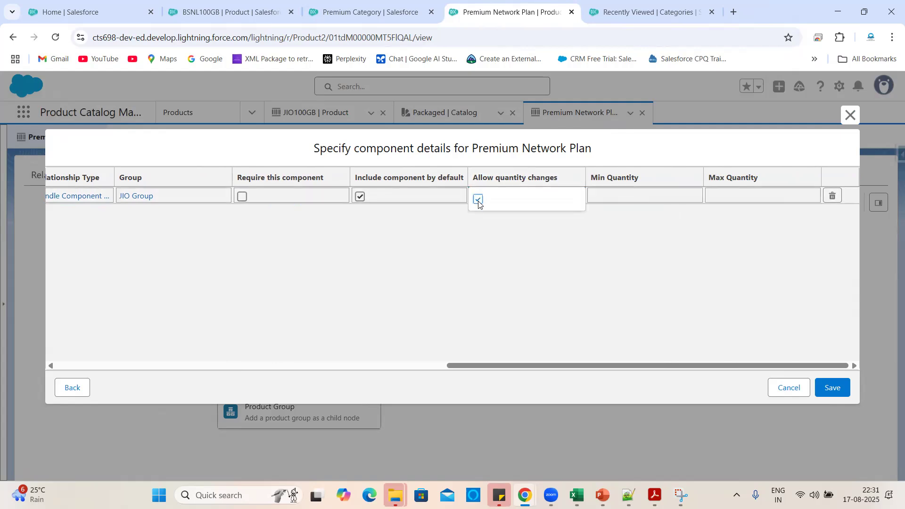
left_click(612, 255)
left_click(624, 193)
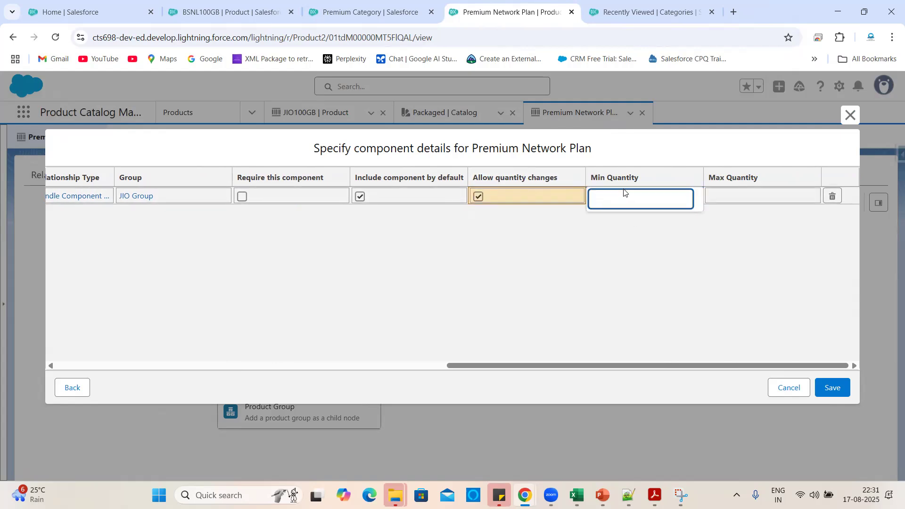
left_click(752, 199)
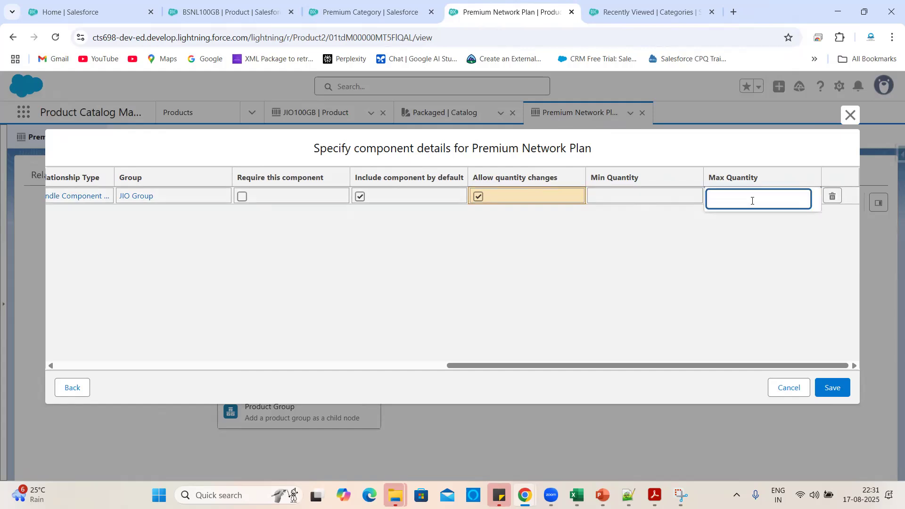
left_click(647, 191)
left_click(708, 185)
left_click(716, 194)
left_click(692, 232)
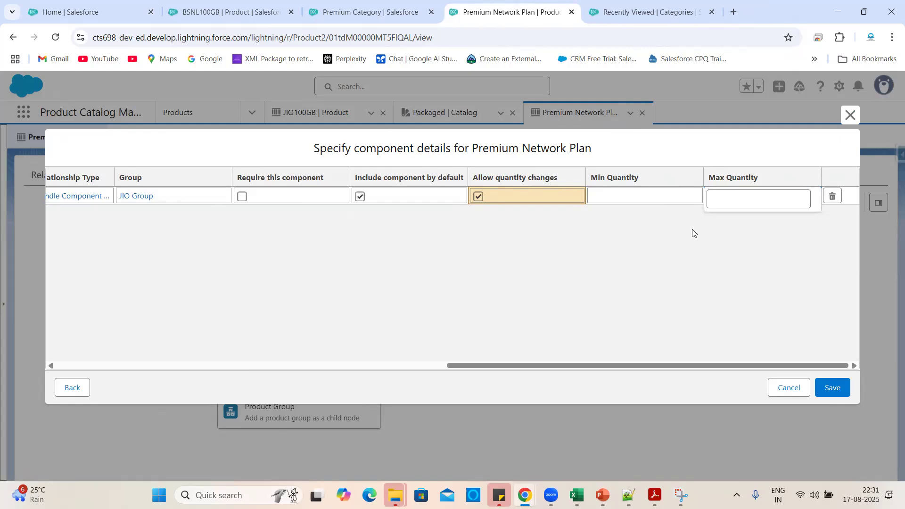
left_click(840, 391)
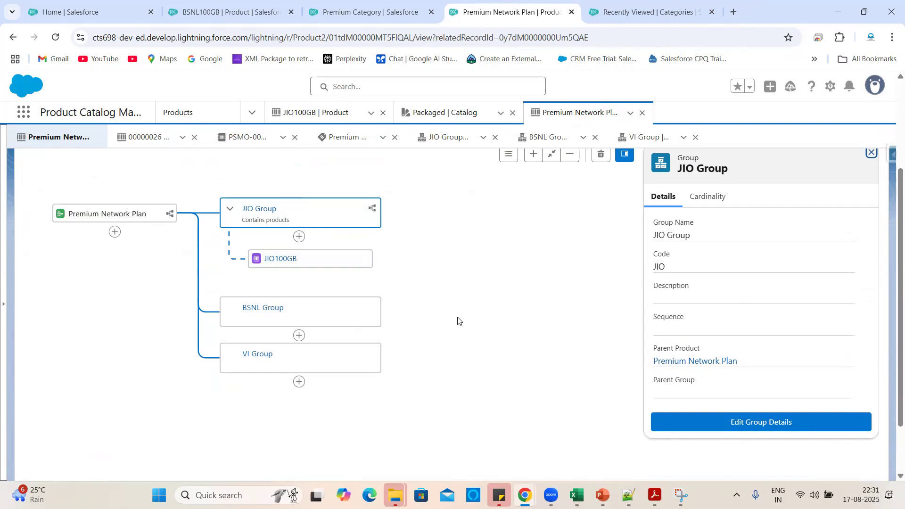
Open the JIO100GB product record, then go back to Premium Network Plan's structure.
scroll(457, 321, "up", 1)
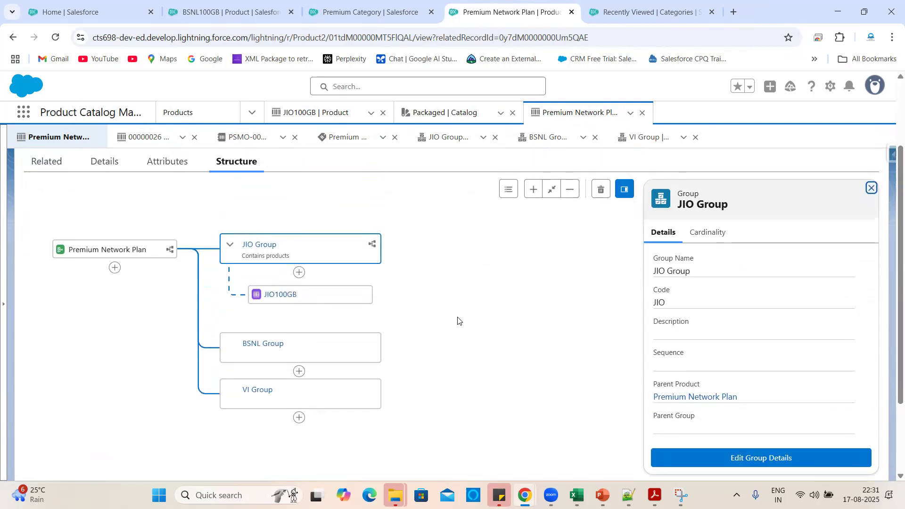
left_click(281, 296)
left_click(13, 37)
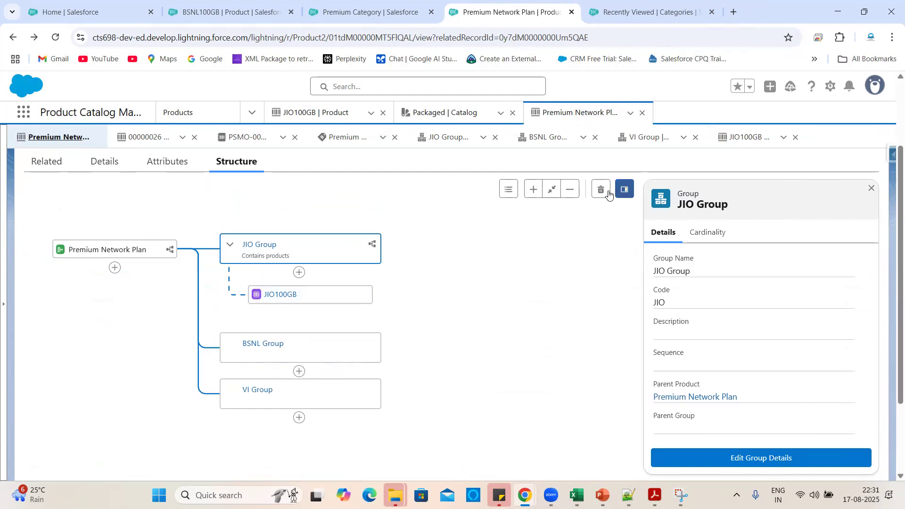
View JIO Group's edit details without changes, then select the JIO100GB node.
scroll(602, 195, "down", 2)
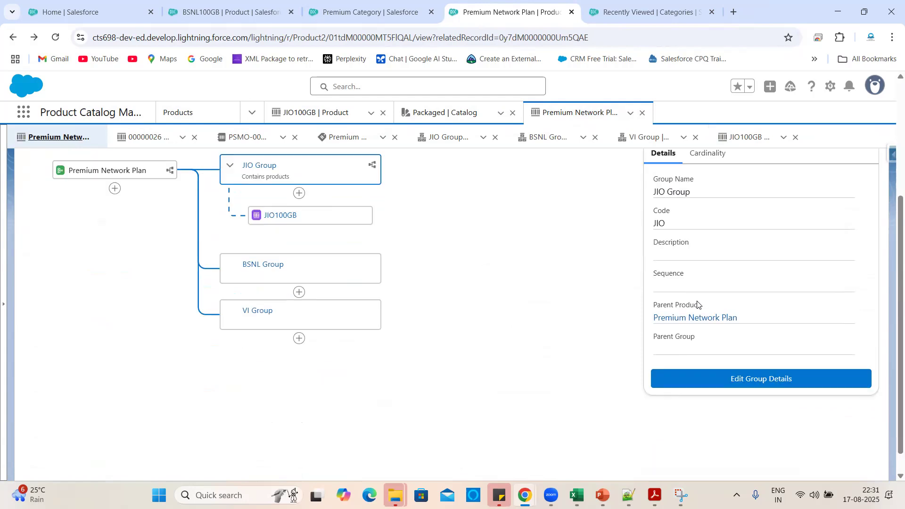
scroll(602, 244, "up", 3)
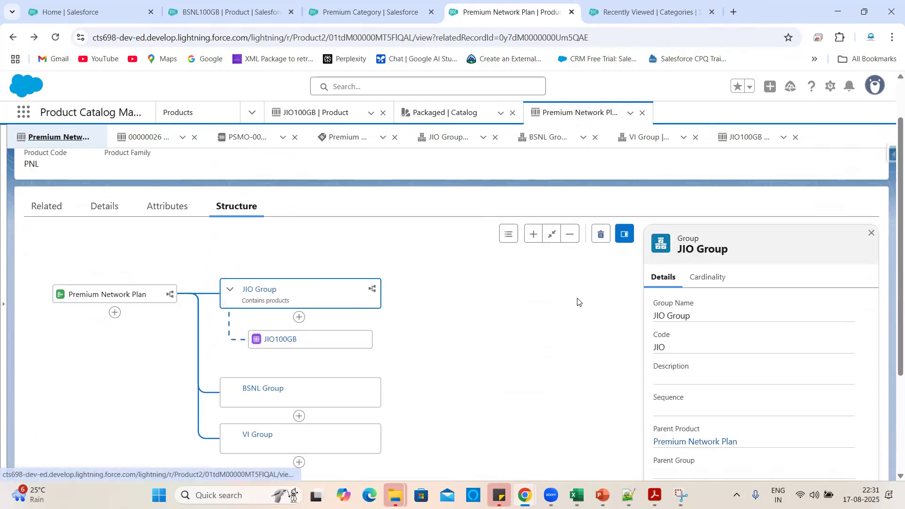
scroll(578, 314, "down", 3)
scroll(578, 324, "up", 2)
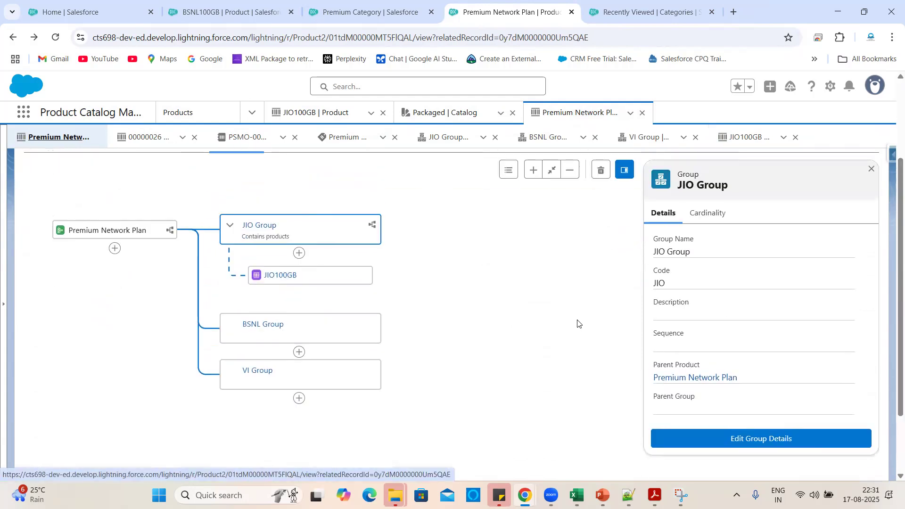
scroll(578, 324, "down", 2)
left_click(765, 356)
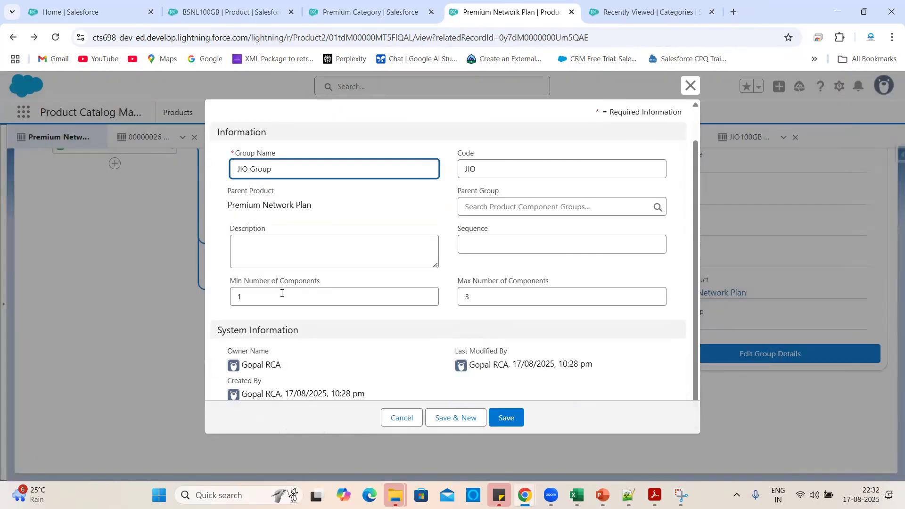
scroll(366, 268, "up", 1)
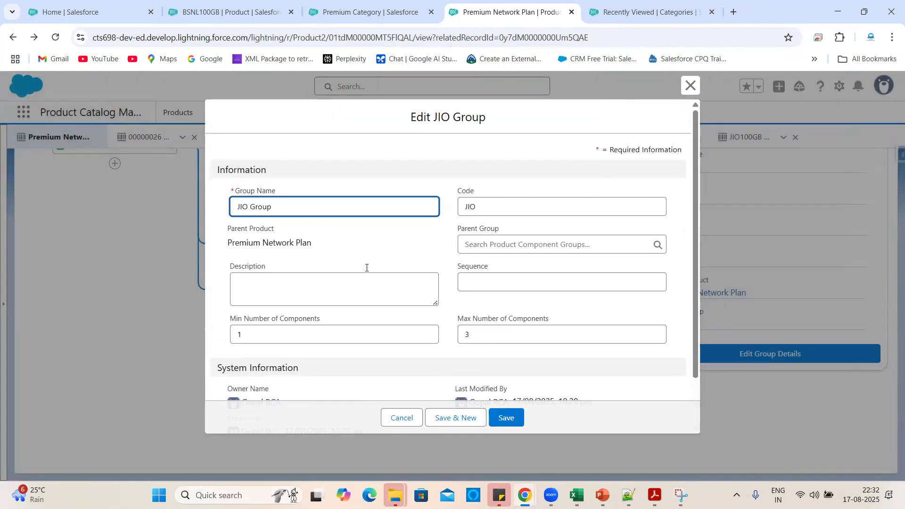
left_click(402, 417)
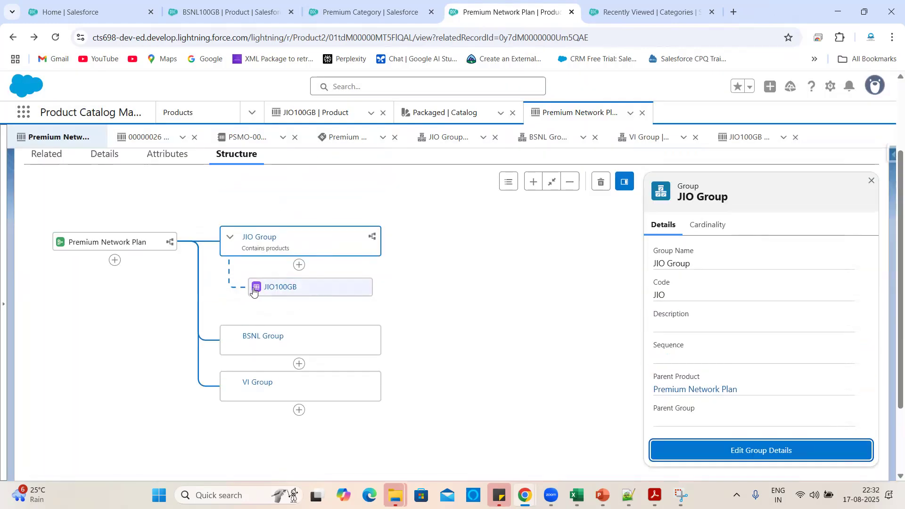
left_click(255, 292)
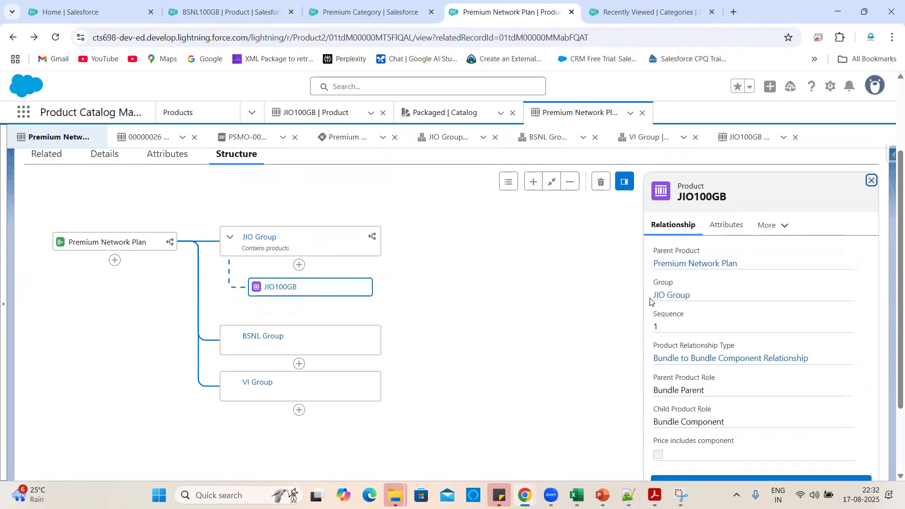
Edit JIO100GB's relationship, untick Include component by default under Cardinality, and save.
scroll(760, 299, "down", 2)
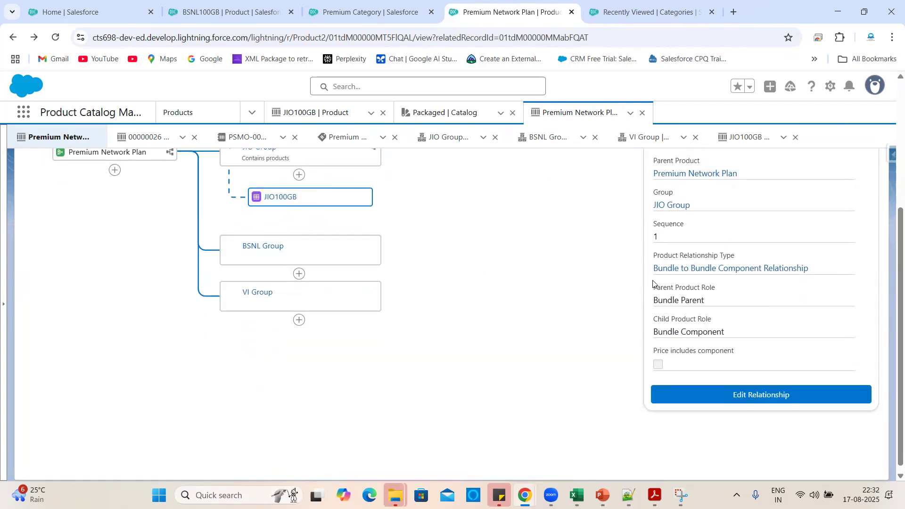
scroll(655, 281, "up", 1)
scroll(761, 354, "up", 2)
scroll(769, 384, "down", 3)
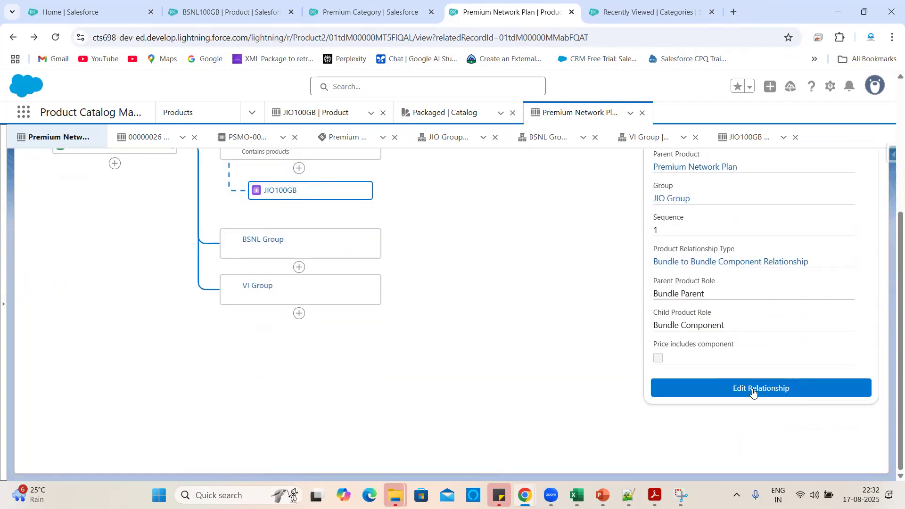
left_click(743, 392)
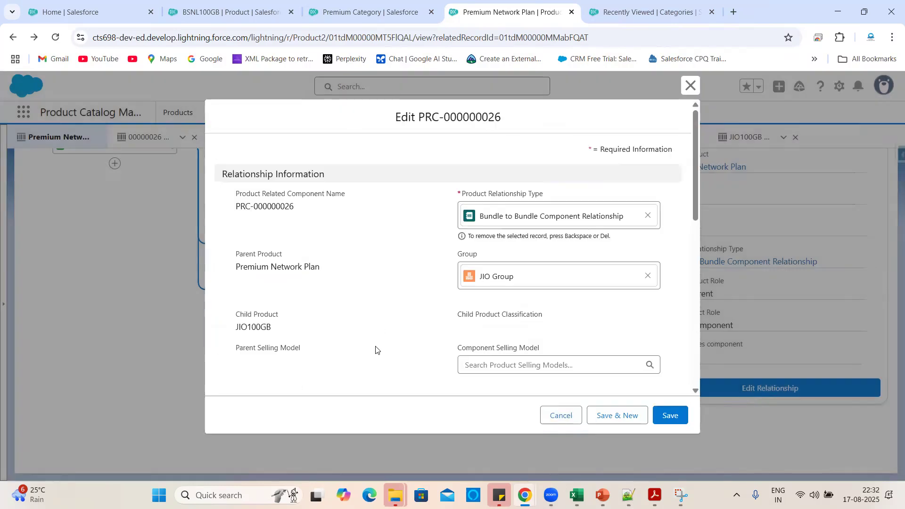
scroll(376, 349, "down", 3)
scroll(278, 259, "down", 3)
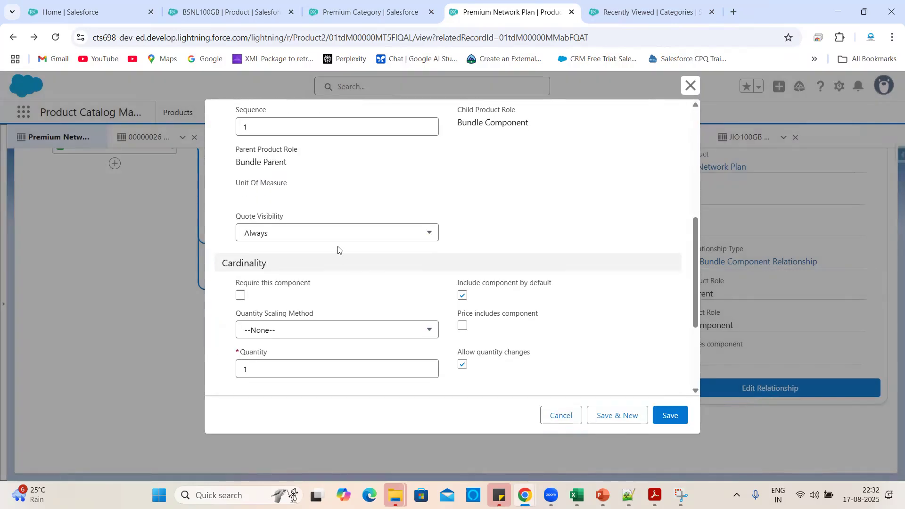
scroll(373, 295, "down", 1)
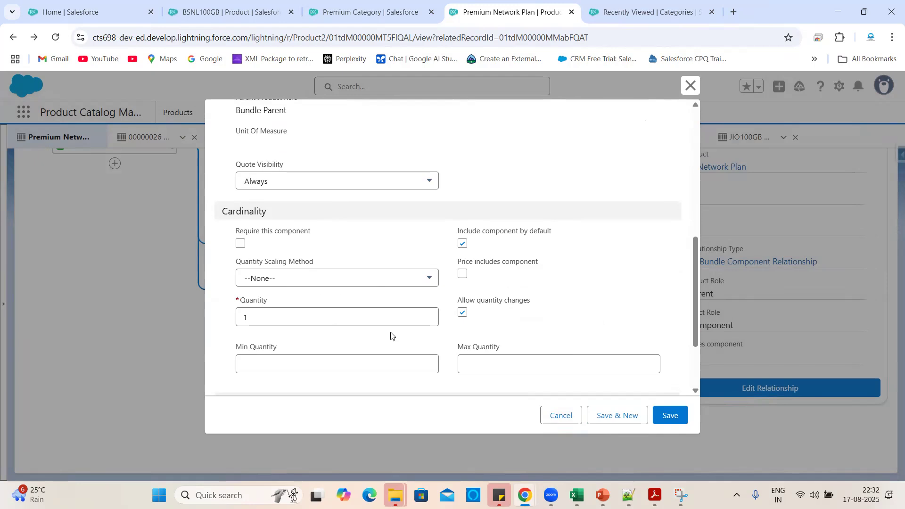
scroll(356, 338, "down", 1)
scroll(273, 279, "down", 2)
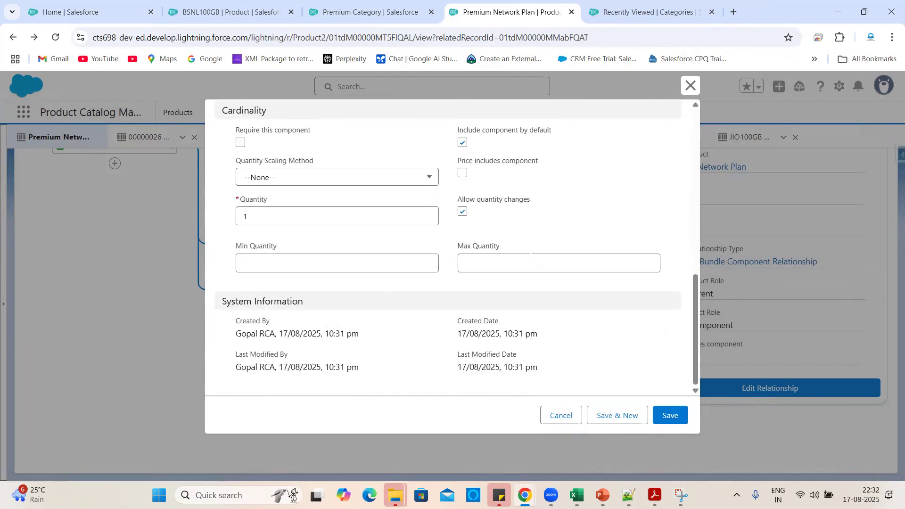
scroll(530, 255, "up", 1)
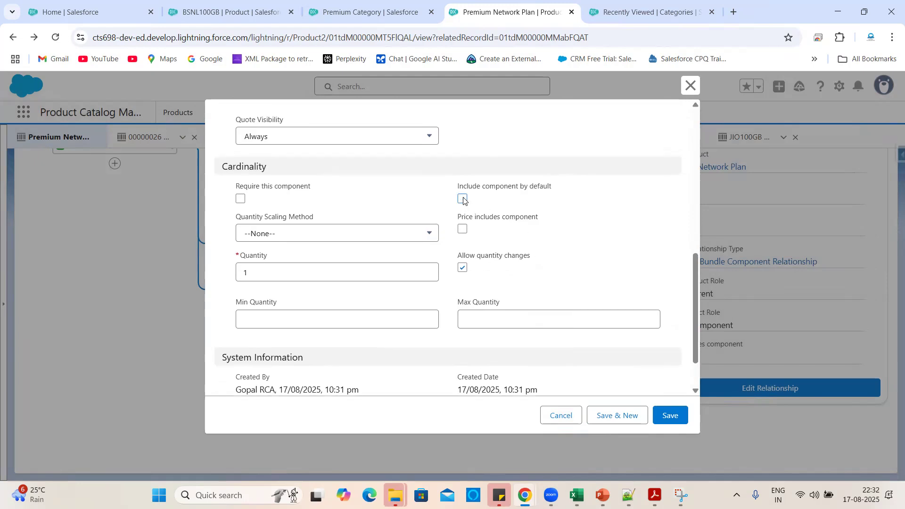
scroll(551, 229, "up", 5)
scroll(550, 230, "down", 6)
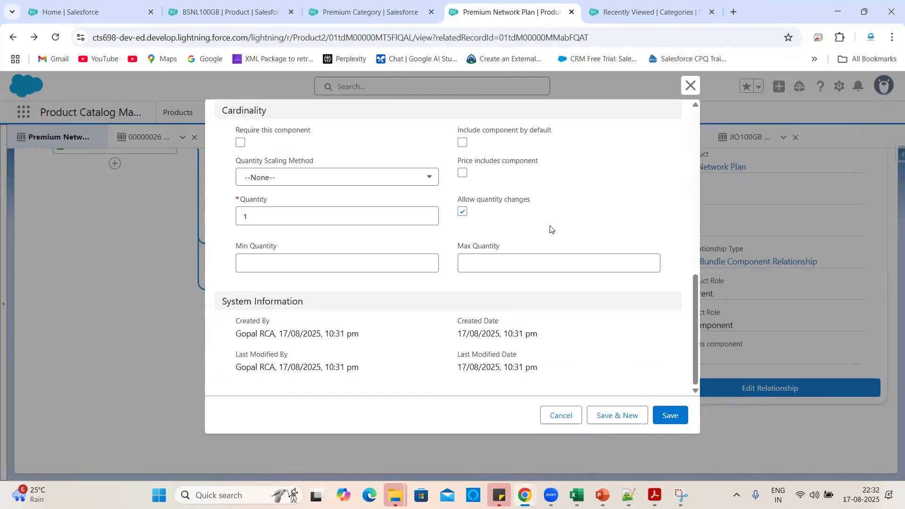
left_click(669, 415)
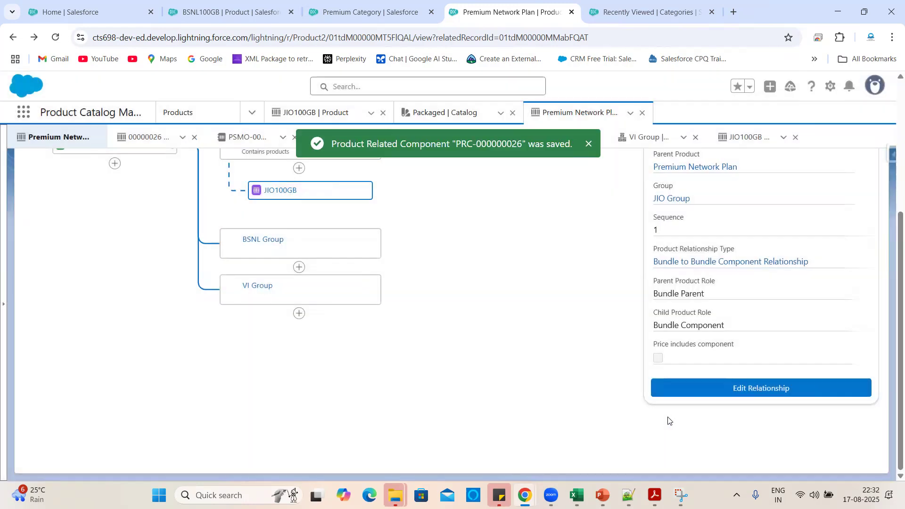
scroll(565, 350, "up", 2)
scroll(559, 350, "down", 1)
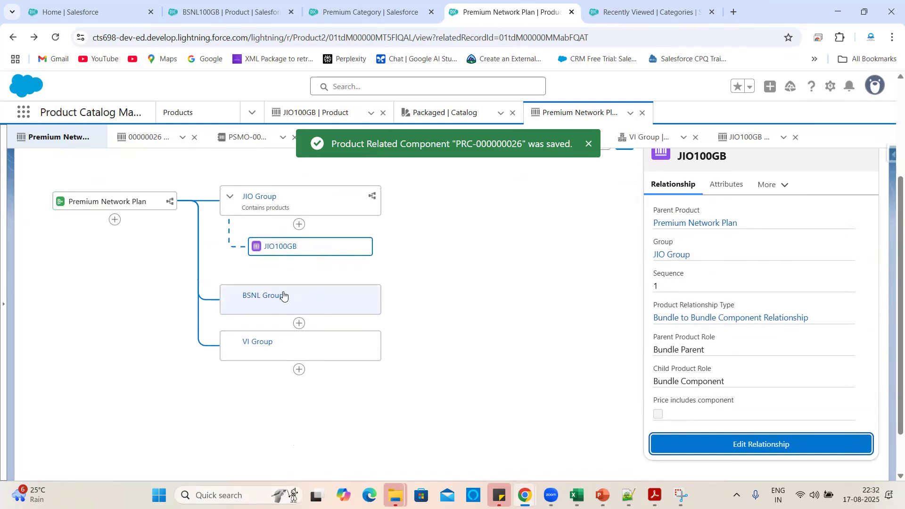
Search for 'BSNL' and add BSNL100GB as a product component under BSNL Group.
left_click(299, 325)
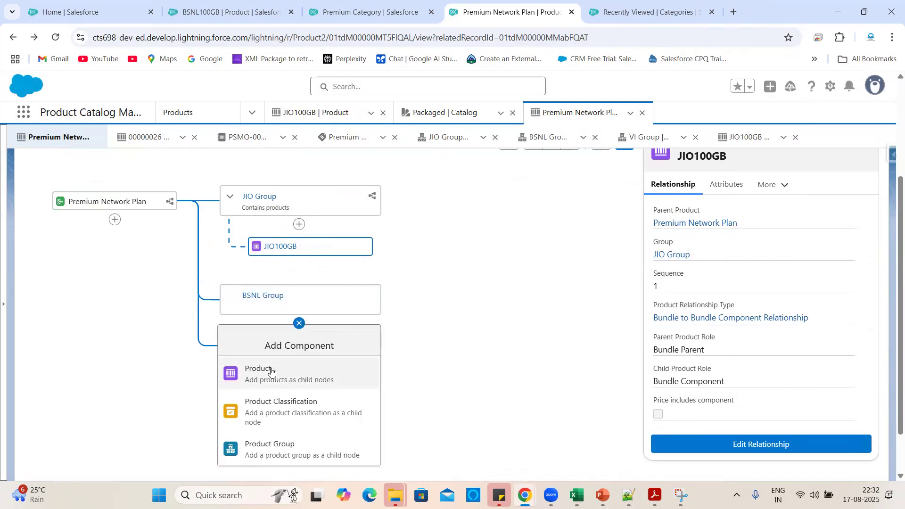
left_click(271, 382)
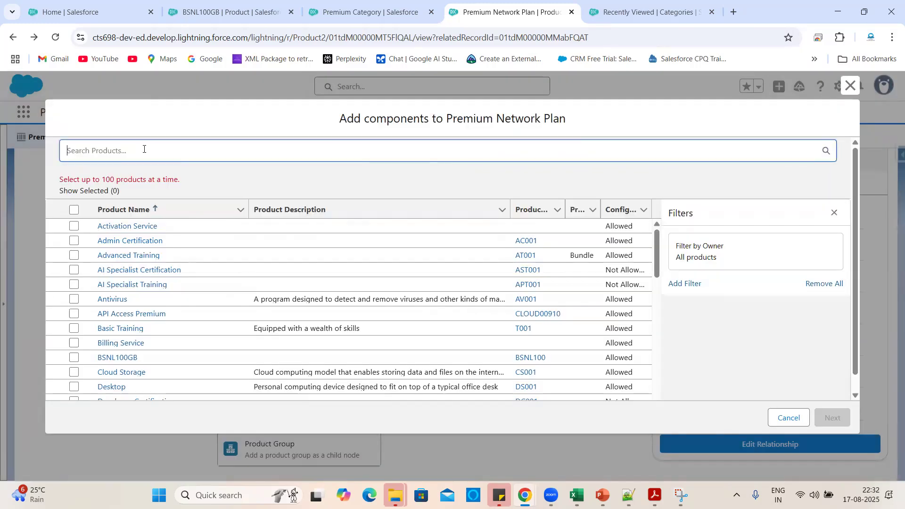
left_click(144, 149)
type("BSNL")
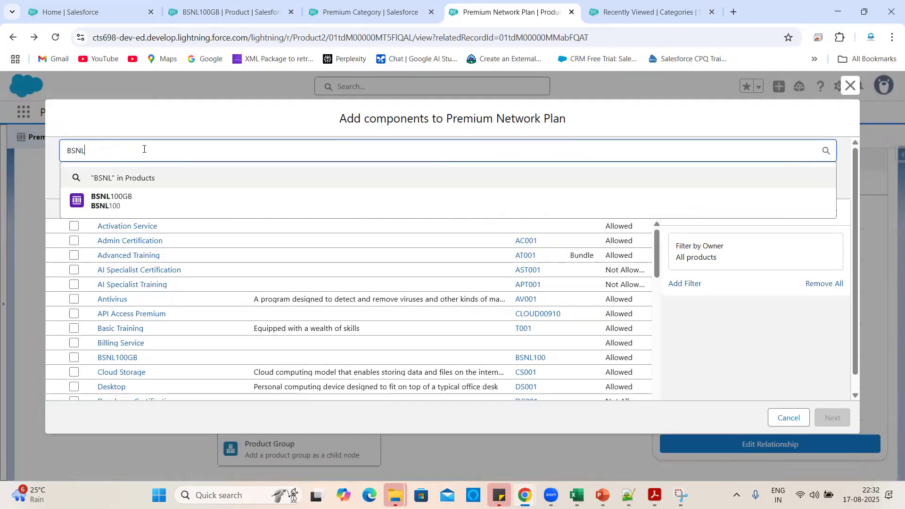
left_click(118, 204)
left_click(825, 417)
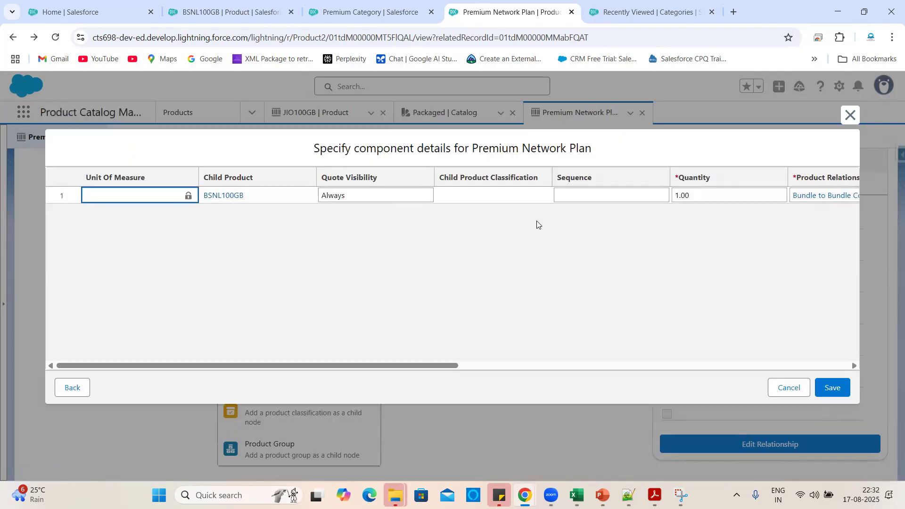
Untick Include component by default, allow quantity changes for BSNL100GB, and save.
scroll(541, 221, "right", 3)
scroll(660, 238, "right", 3)
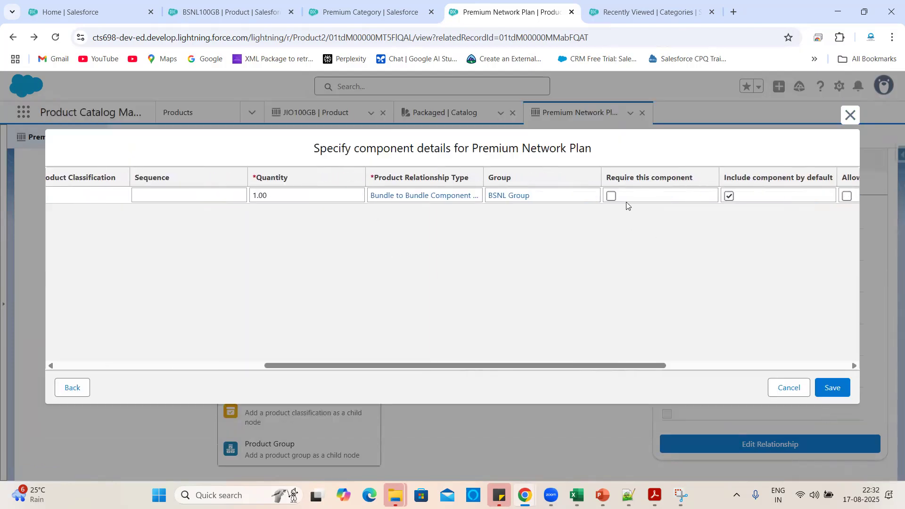
scroll(627, 202, "right", 5)
left_click(488, 196)
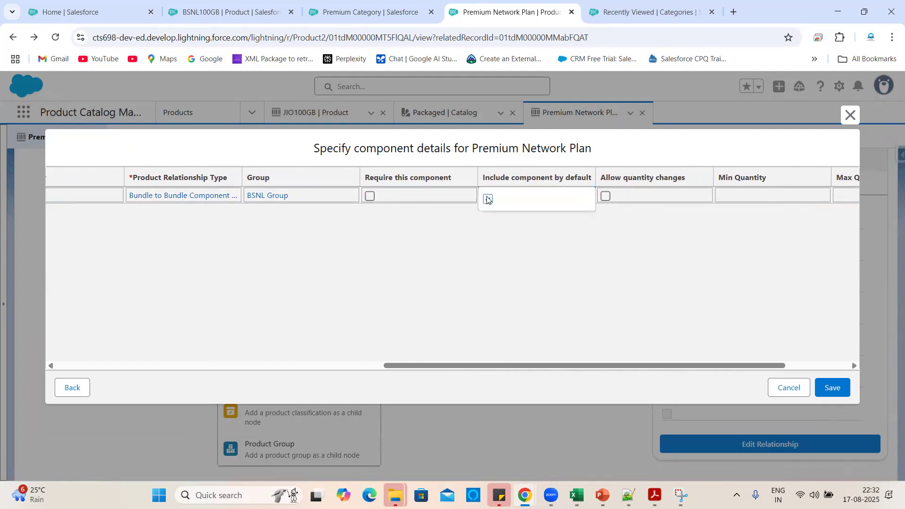
left_click(561, 250)
scroll(623, 250, "right", 2)
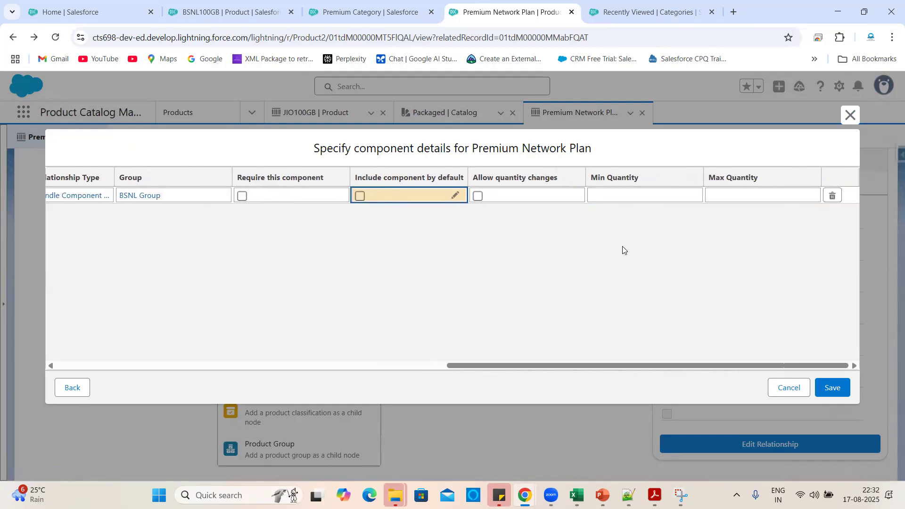
left_click(480, 198)
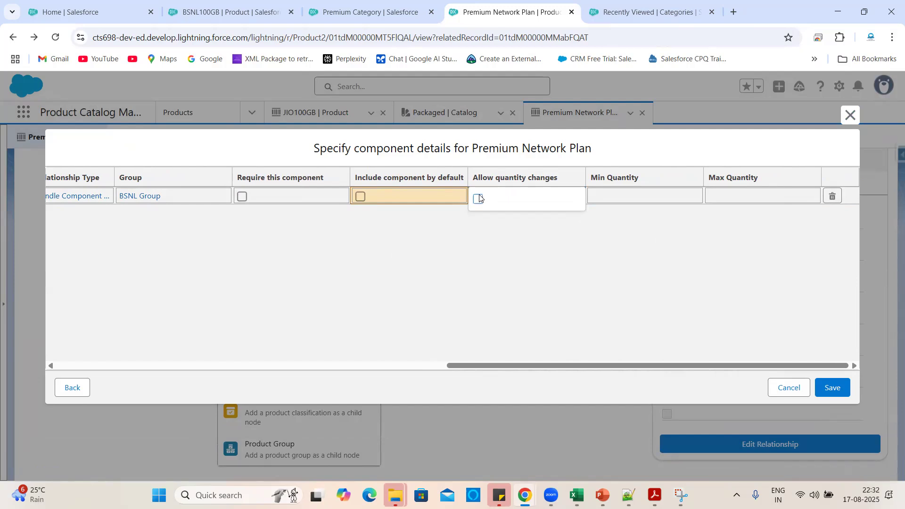
left_click(480, 199)
left_click(611, 288)
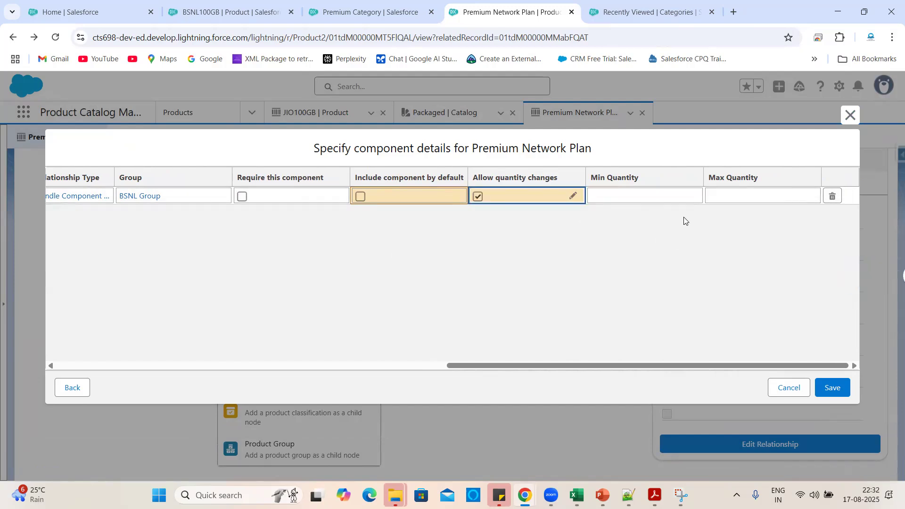
left_click(837, 392)
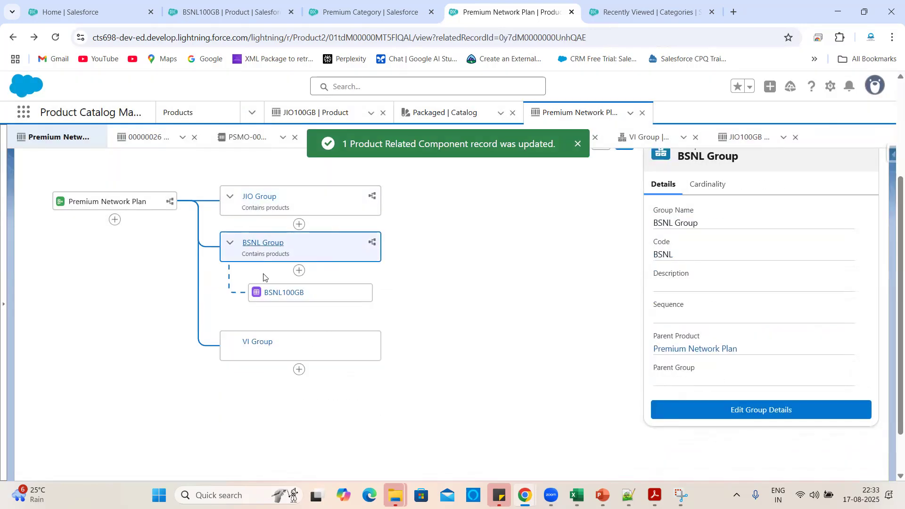
Start adding a product component under VI Group and search the products for 'VI'.
scroll(504, 321, "down", 1)
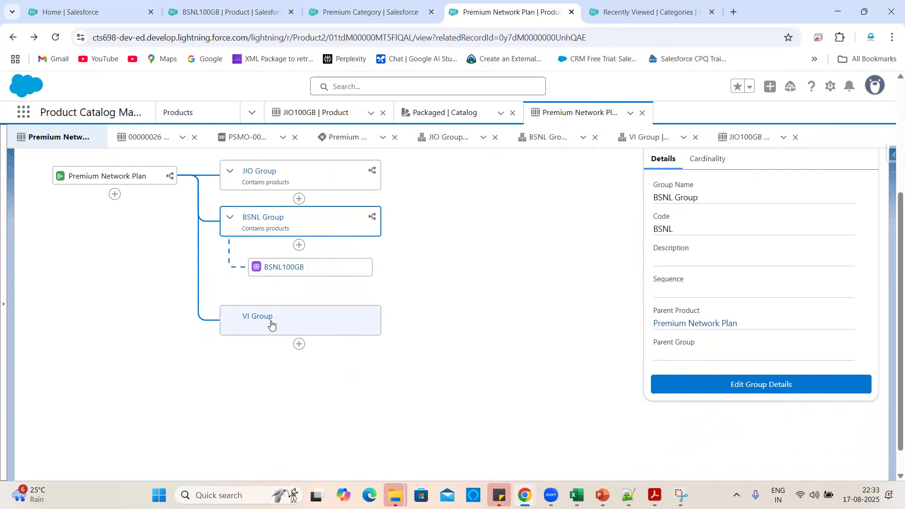
left_click(298, 345)
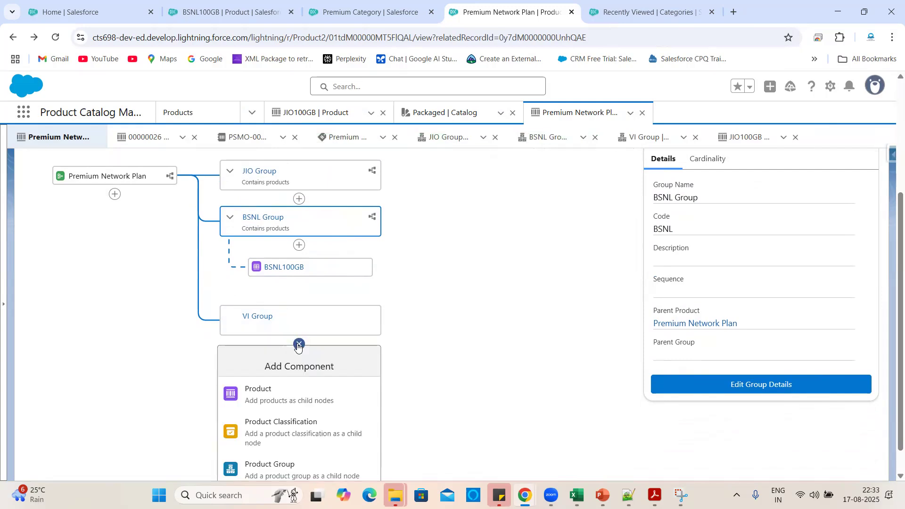
left_click(274, 408)
left_click(127, 153)
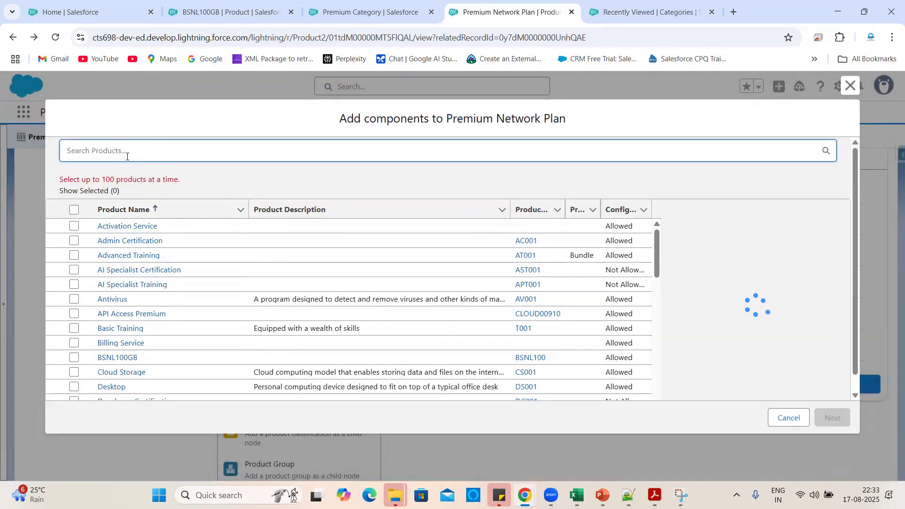
type("VI")
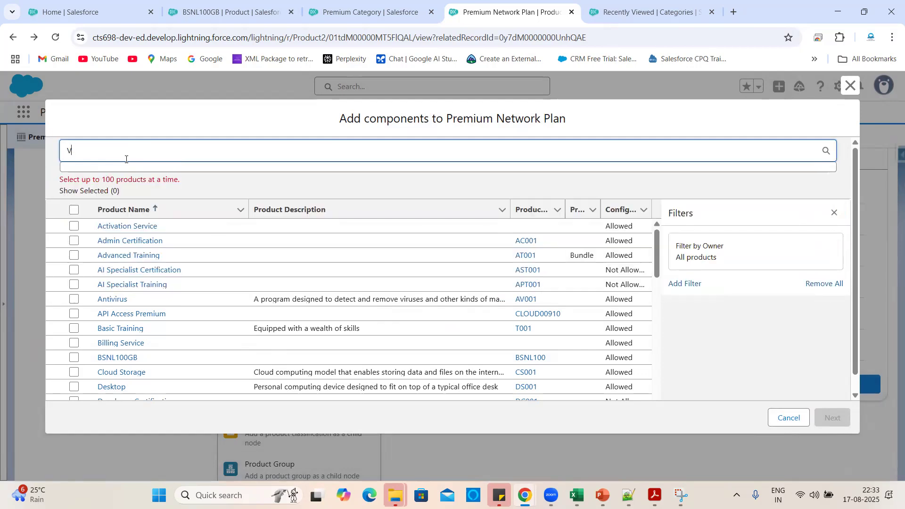
Retry product searches for 'VI' and '100', find no VI product, and clear the search.
key("BackSpace")
type("VI")
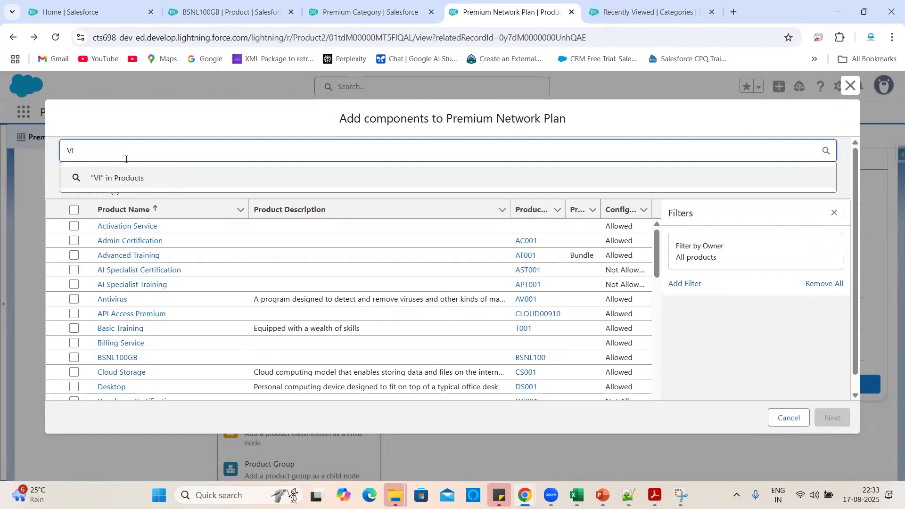
key("BackSpace")
key("BackSpace")
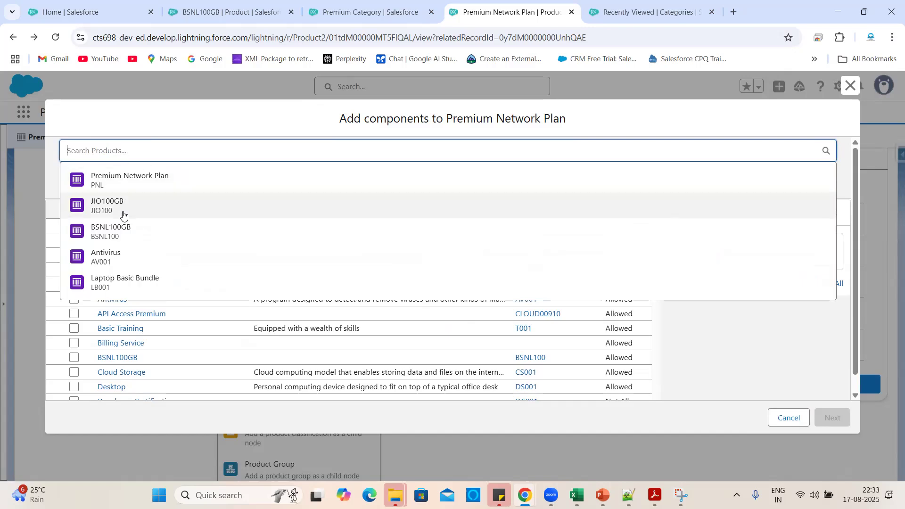
type("VI")
key("Return")
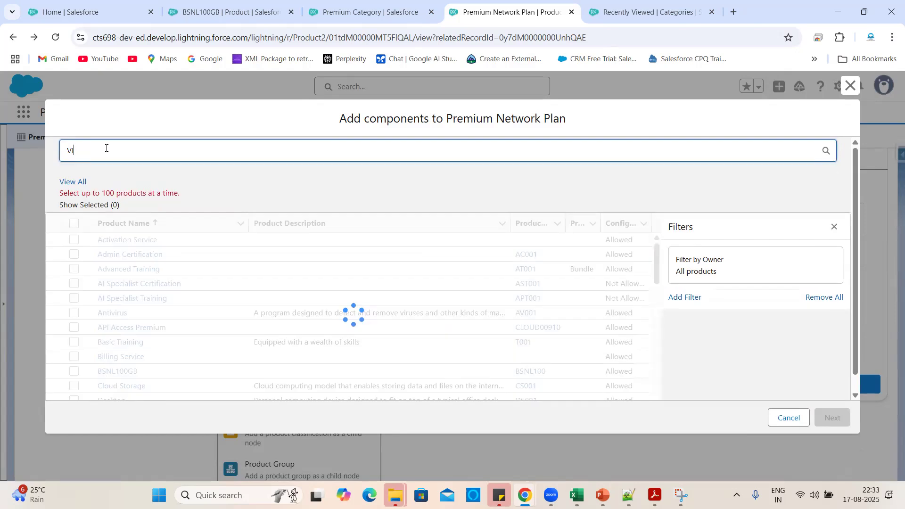
key("BackSpace")
key("BackSpace")
type("100")
key("Return")
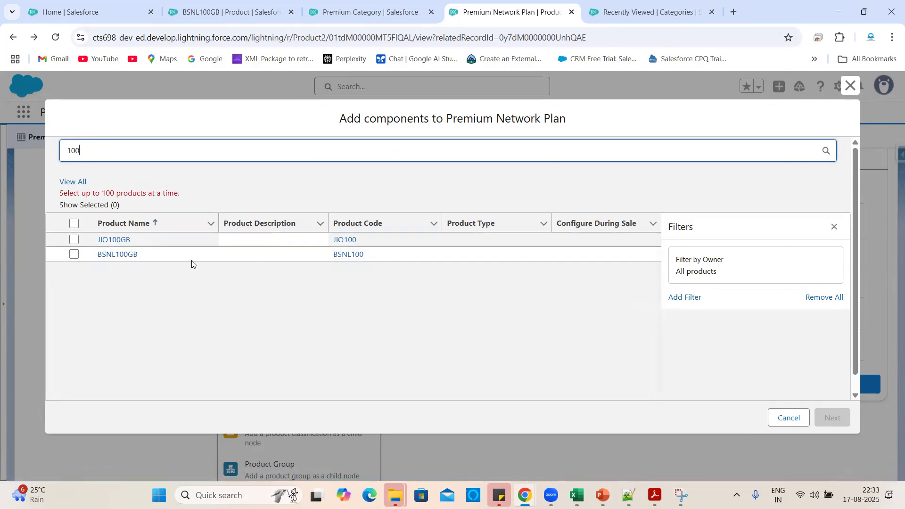
double_click(134, 151)
key("BackSpace")
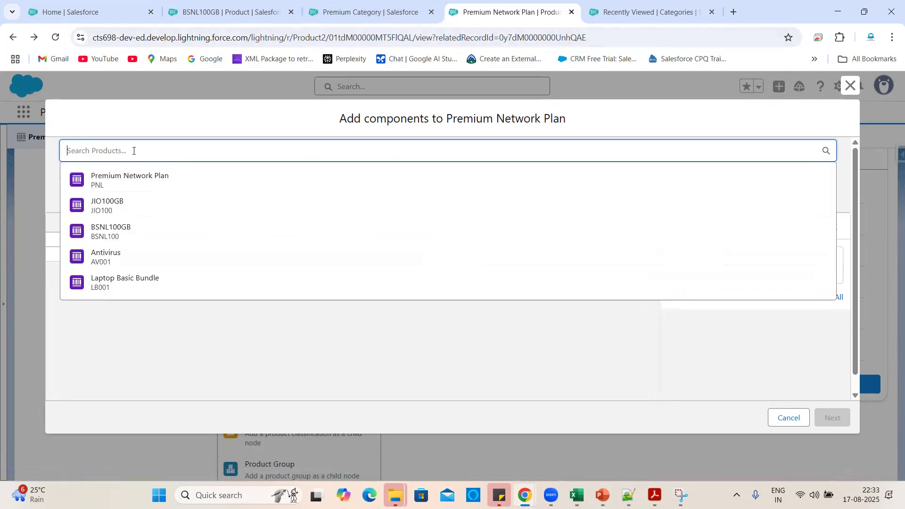
left_click(254, 6)
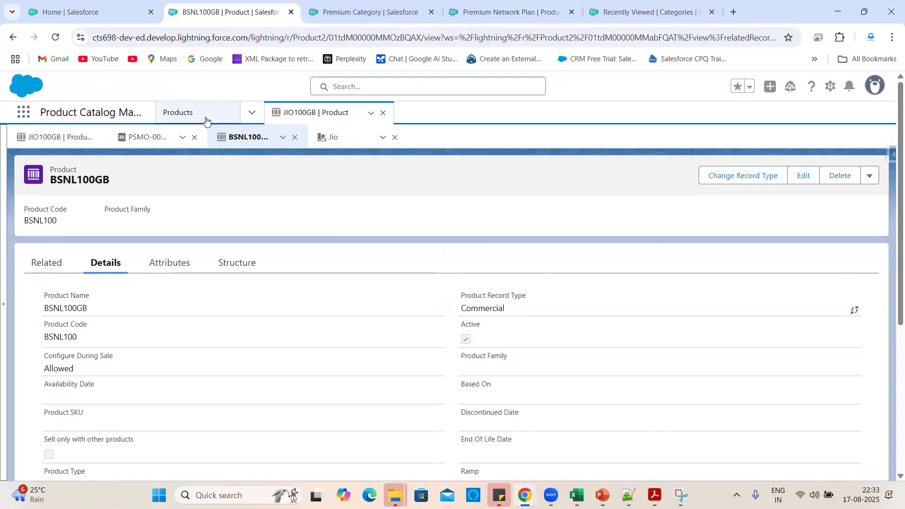
Go to Products and switch to the All Products list view.
left_click(252, 113)
left_click(207, 163)
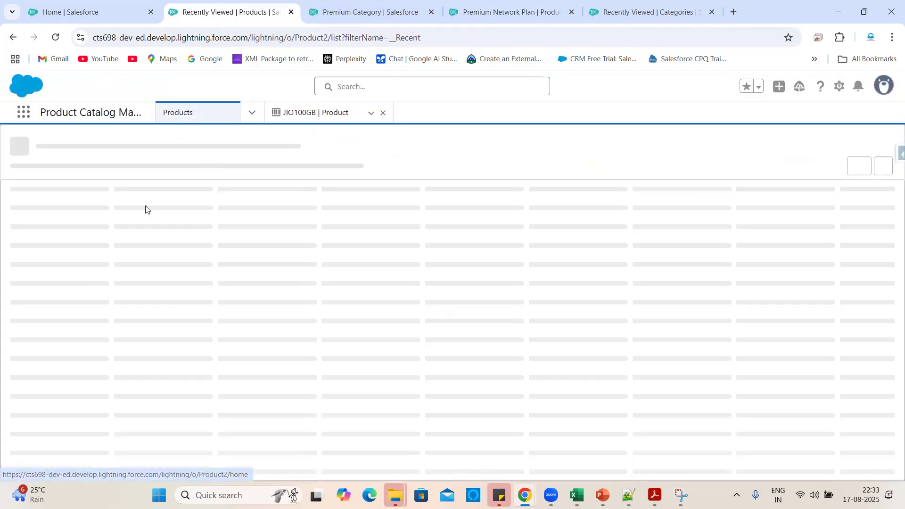
scroll(164, 298, "down", 1)
scroll(273, 283, "up", 1)
left_click(825, 173)
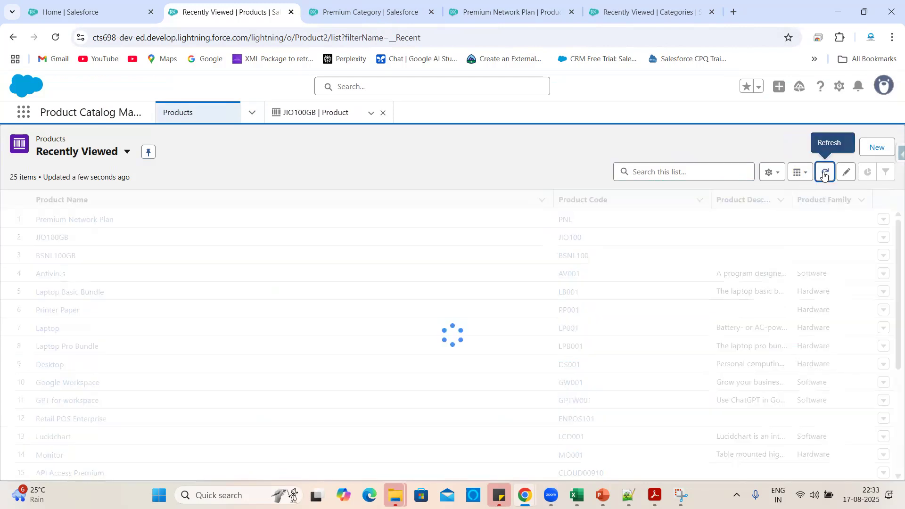
left_click(127, 151)
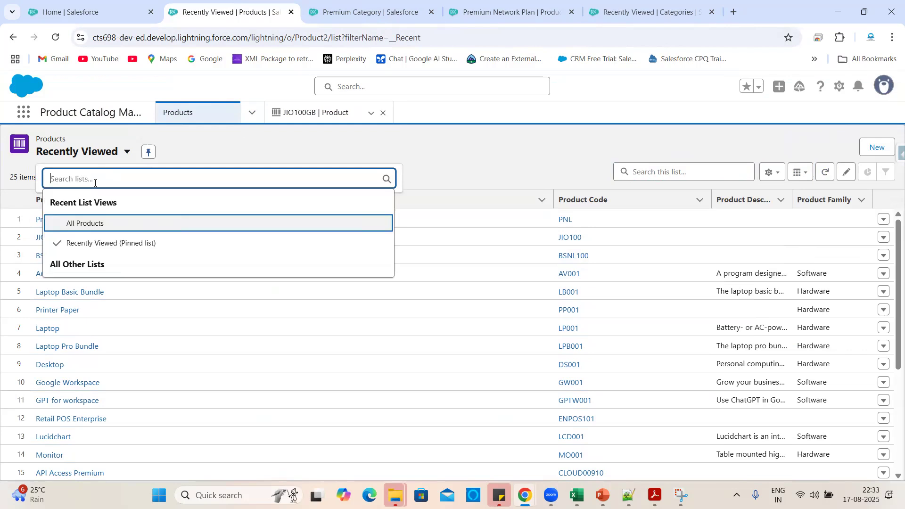
left_click(83, 225)
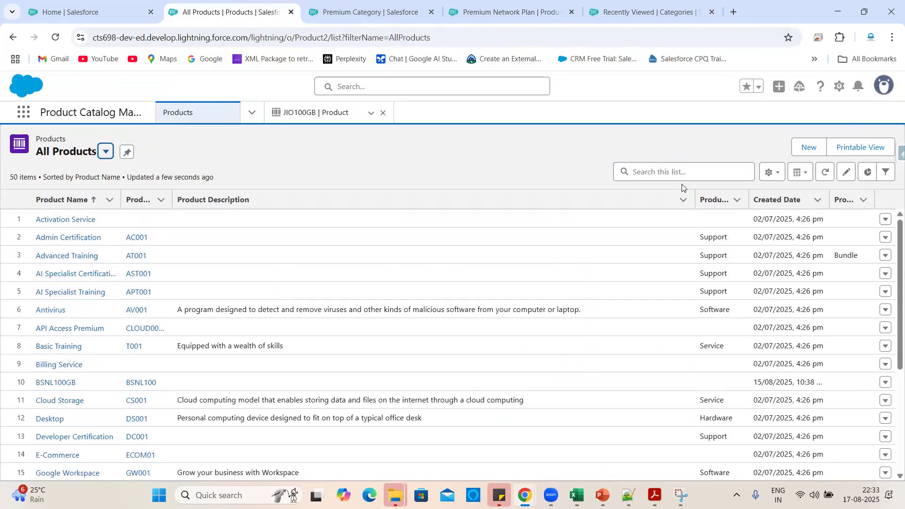
Search the product list for 'VI', clear it, and open the JIO100GB record.
left_click(674, 174)
type("VI")
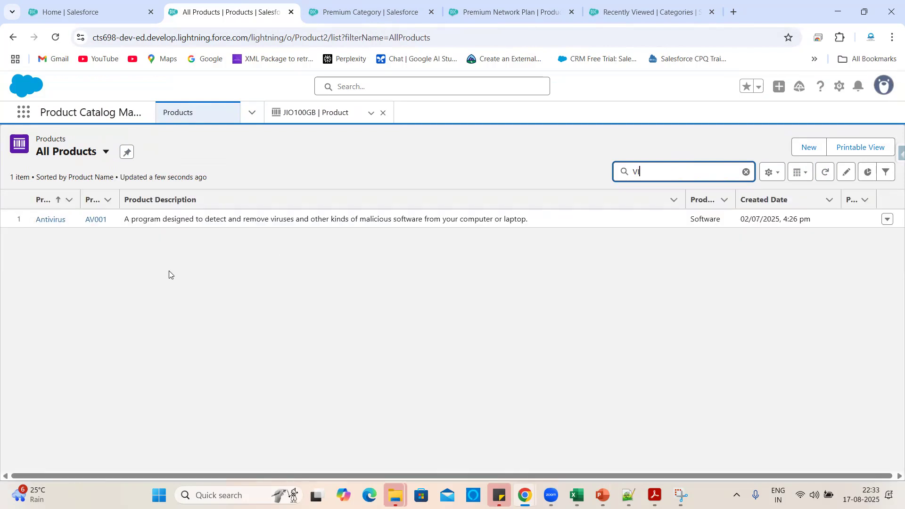
key("BackSpace")
key("BackSpace")
left_click(87, 155)
left_click(80, 223)
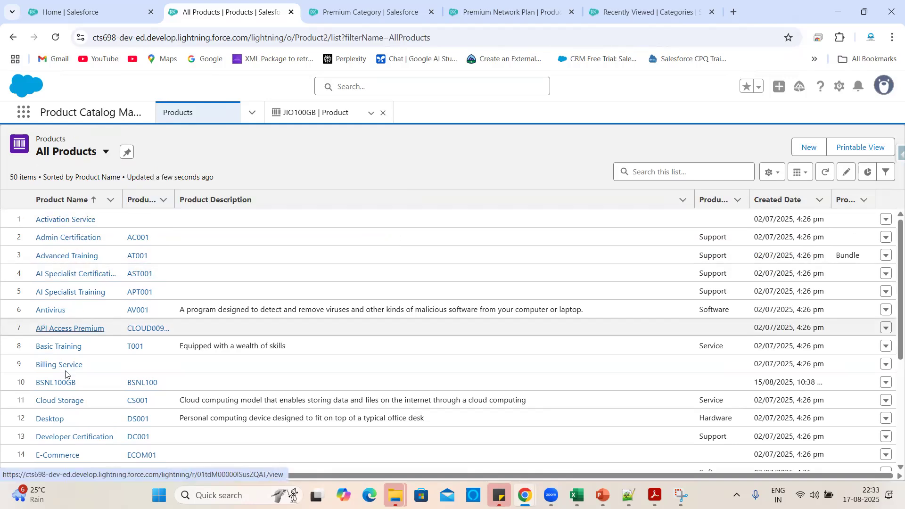
scroll(66, 340, "down", 4)
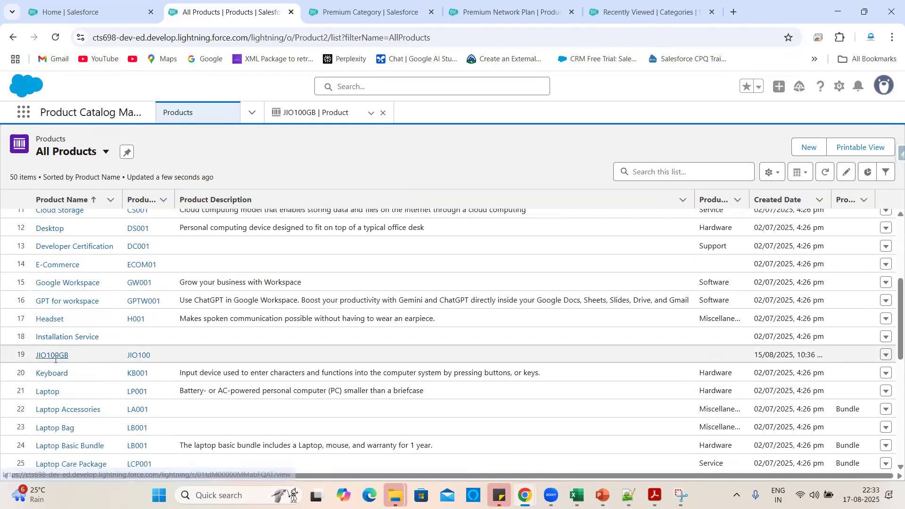
left_click(53, 357)
left_click(867, 178)
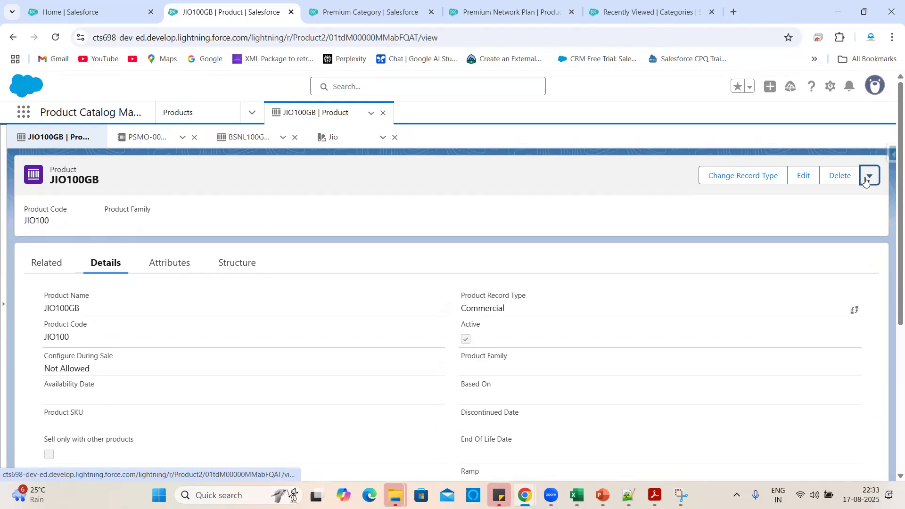
Clone the JIO100GB product and rename the copy to VI 100GB.
left_click(826, 202)
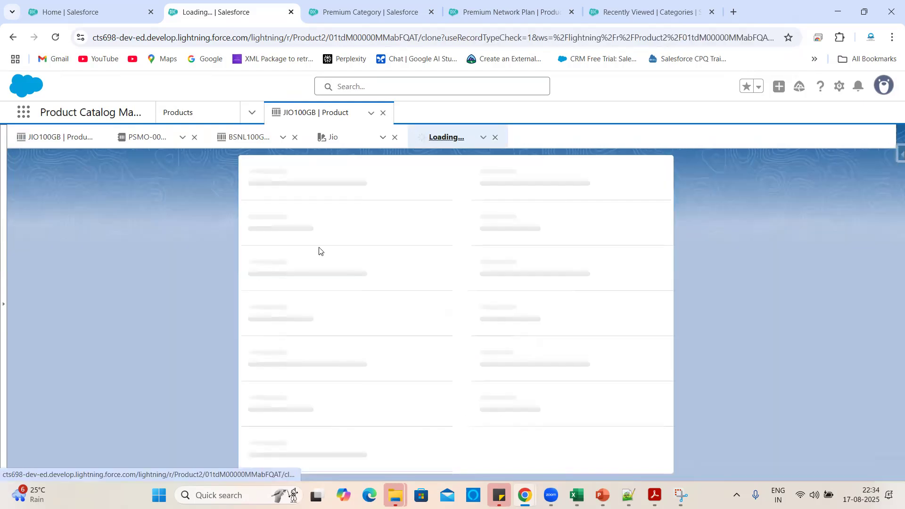
double_click(312, 260)
key("BackSpace")
type("VI 100GB")
Set the product code to VI100 and save the new VI 100GB product.
left_click(285, 298)
type("=")
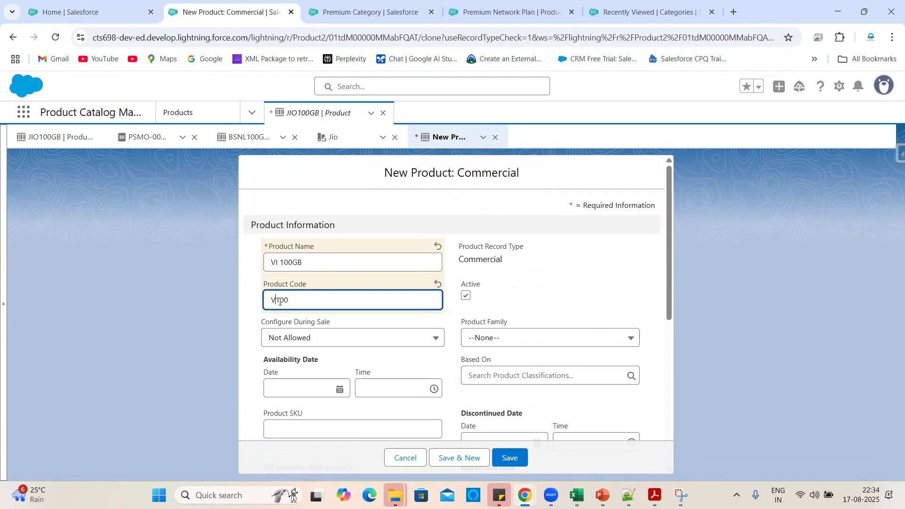
left_click(525, 300)
scroll(514, 288, "down", 5)
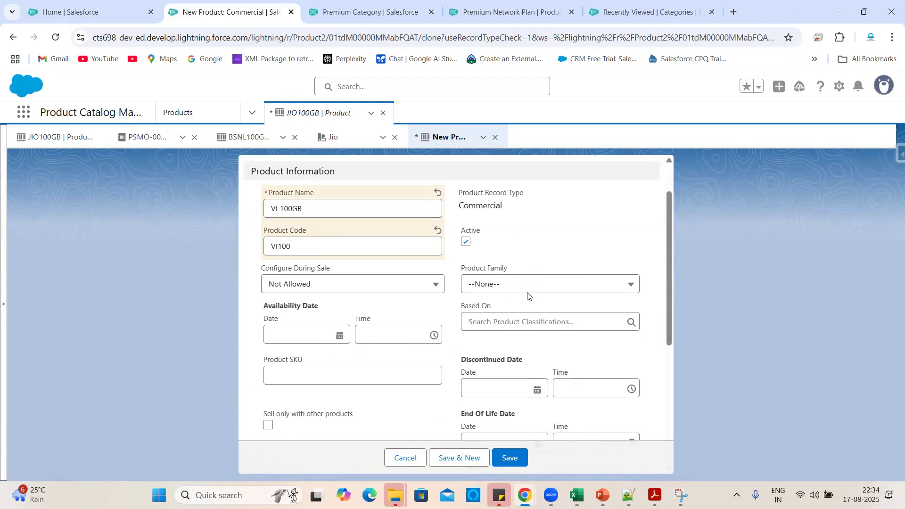
scroll(484, 270, "down", 1)
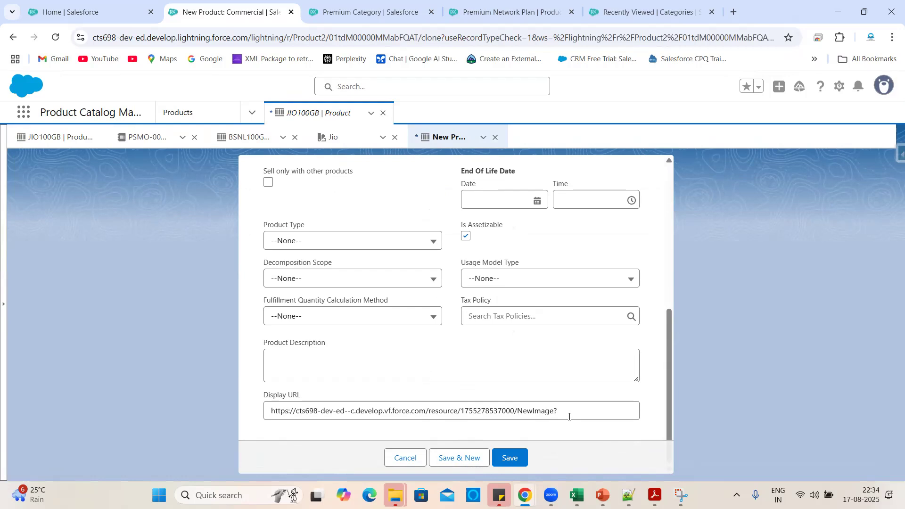
left_click(518, 457)
scroll(342, 349, "down", 3)
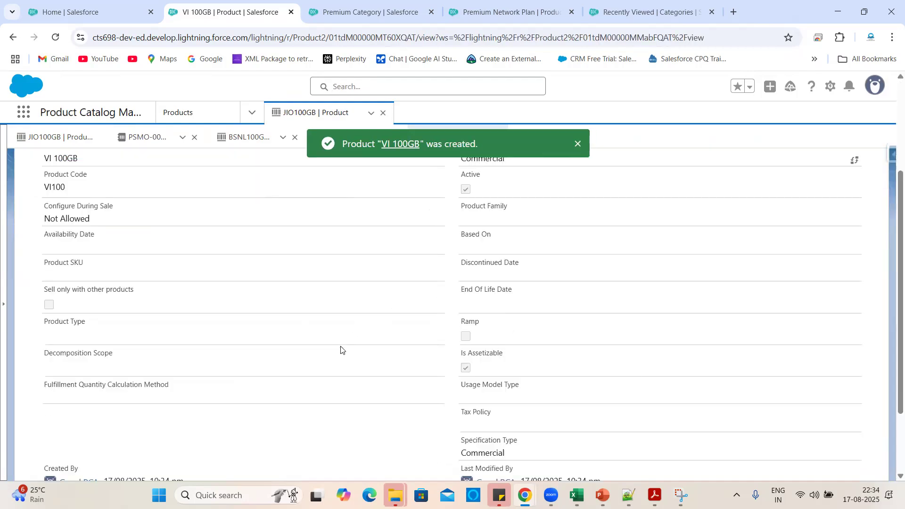
scroll(342, 350, "down", 2)
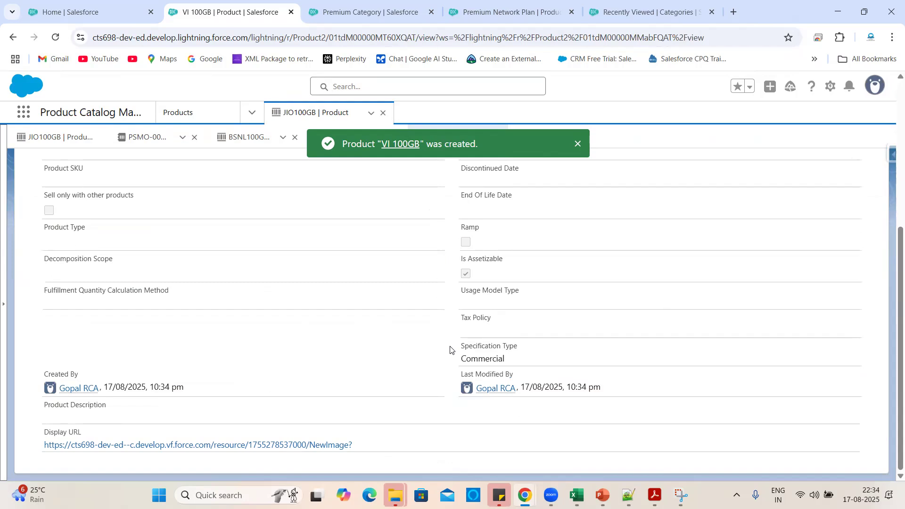
Search Setup Quick Find for 'static' and open Static Resources in a new tab.
left_click(617, 13)
left_click(524, 6)
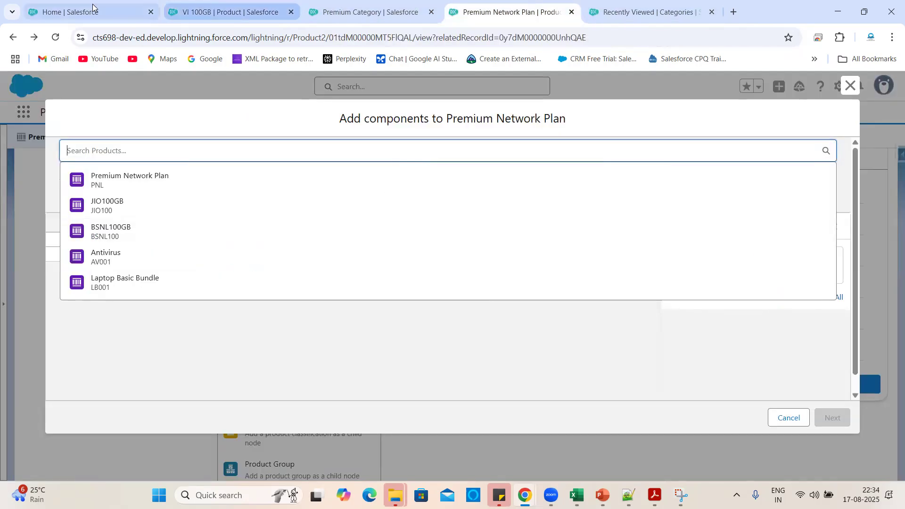
left_click(632, 12)
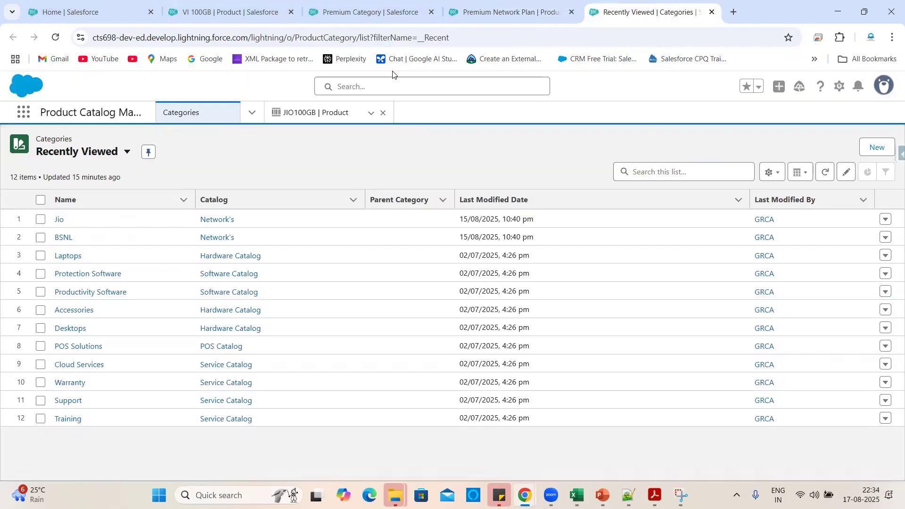
left_click(89, 12)
left_click(96, 139)
type("static")
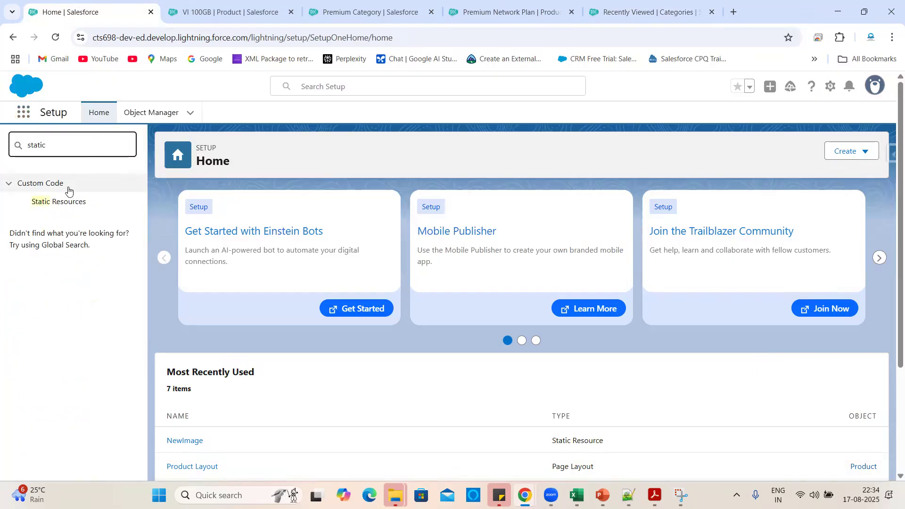
right_click(65, 201)
left_click(87, 214)
left_click(208, 12)
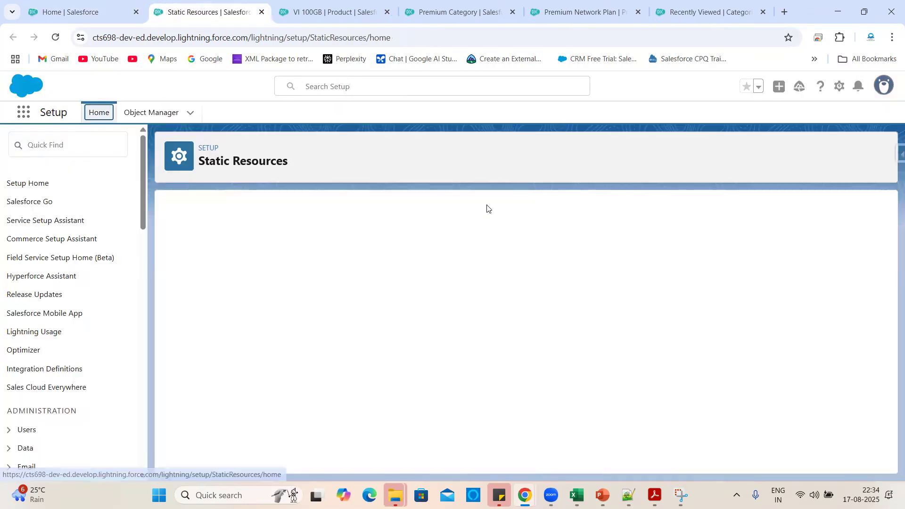
Create static resource VI100 from VI.png with Public cache control and save it.
left_click(521, 292)
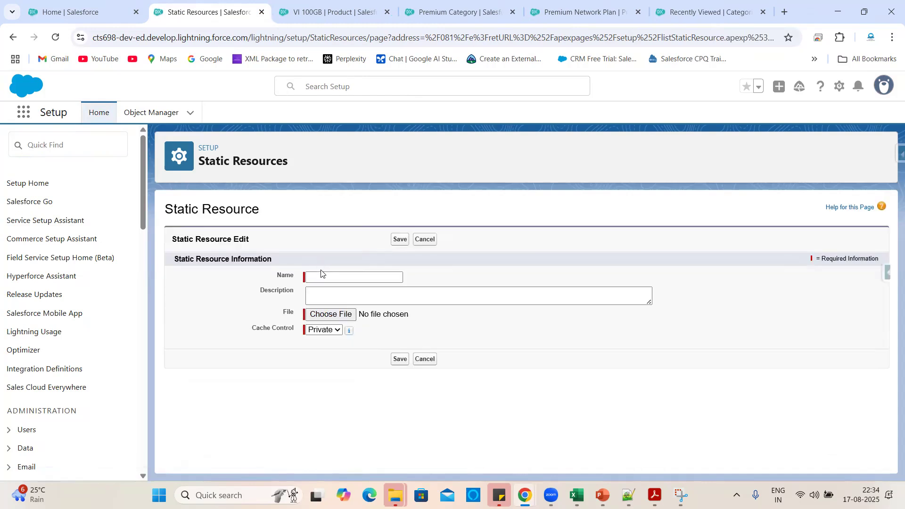
left_click(320, 277)
type("VI")
left_click(329, 315)
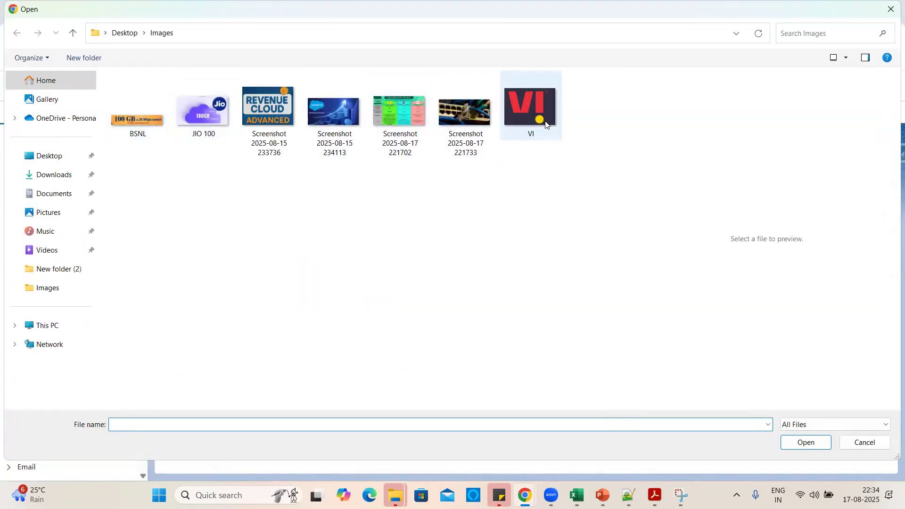
left_click(546, 124)
left_click(802, 443)
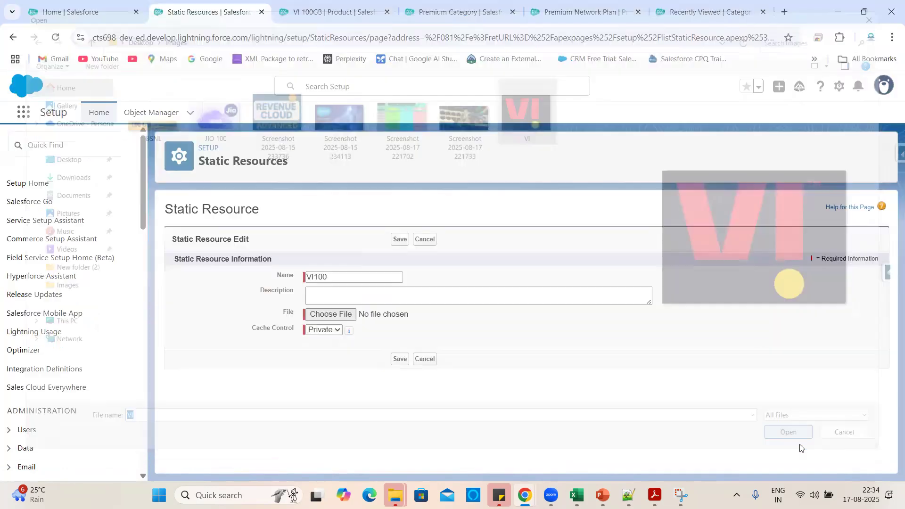
left_click(333, 330)
left_click(321, 356)
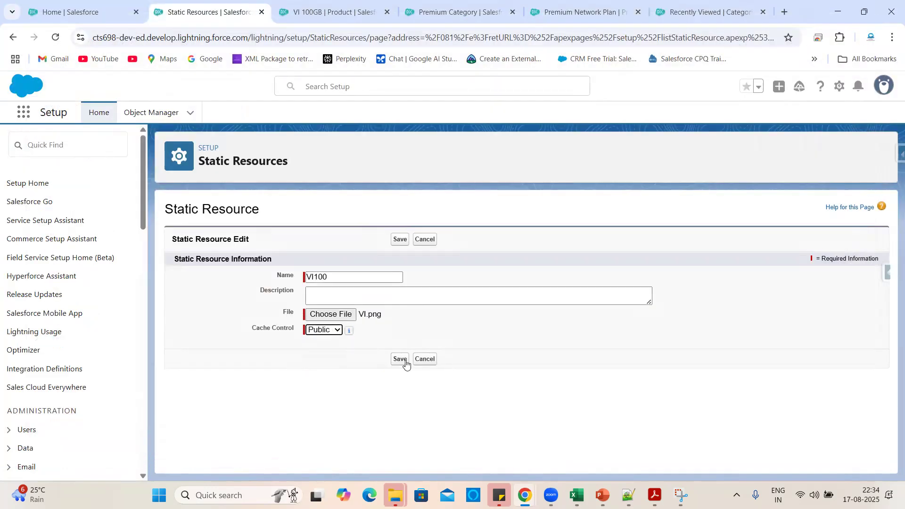
left_click(400, 360)
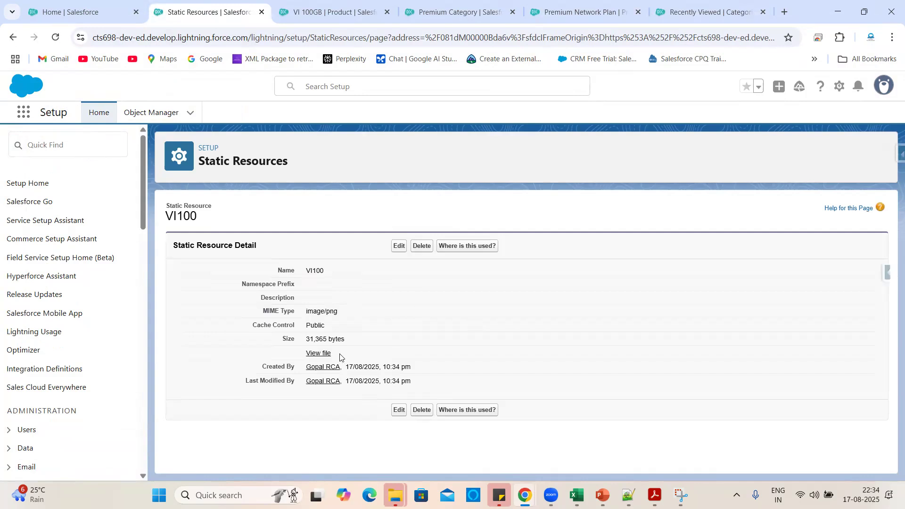
View the VI100 image, copy its web address, and return to VI 100GB.
left_click(318, 354)
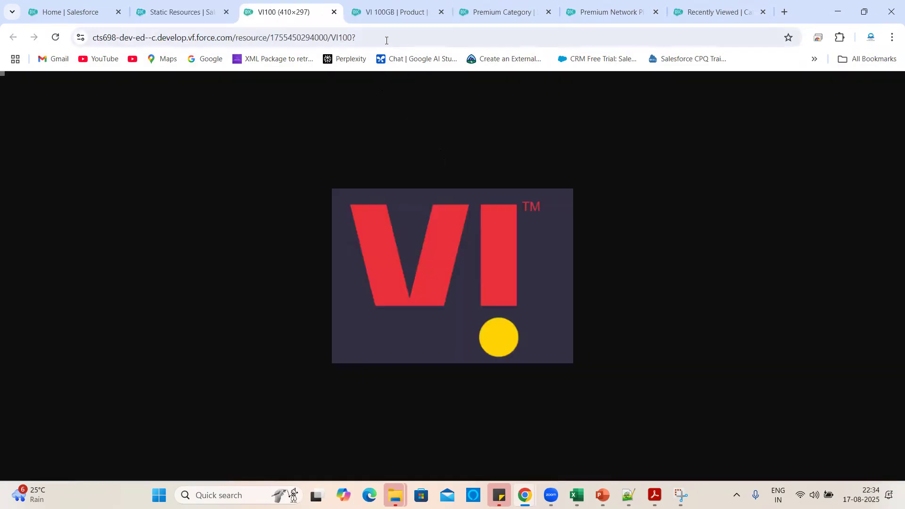
left_click(386, 41)
key("ctrl+c")
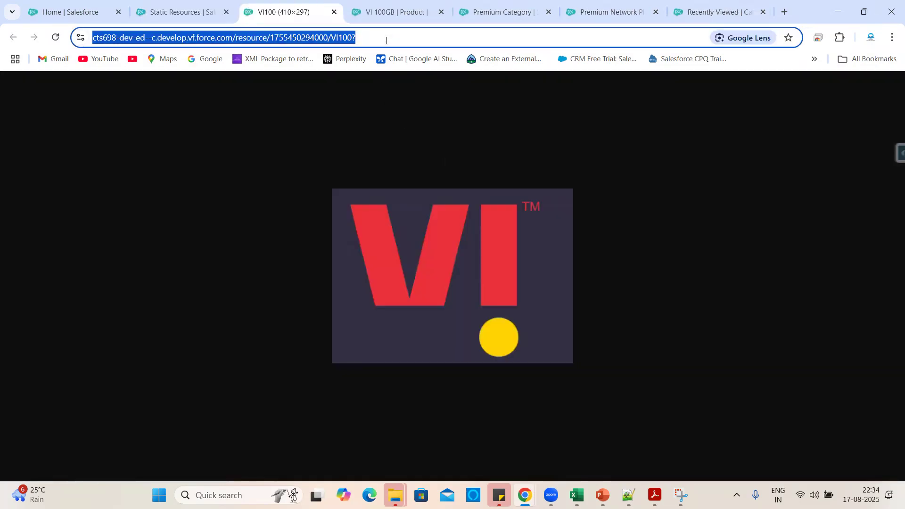
left_click(387, 8)
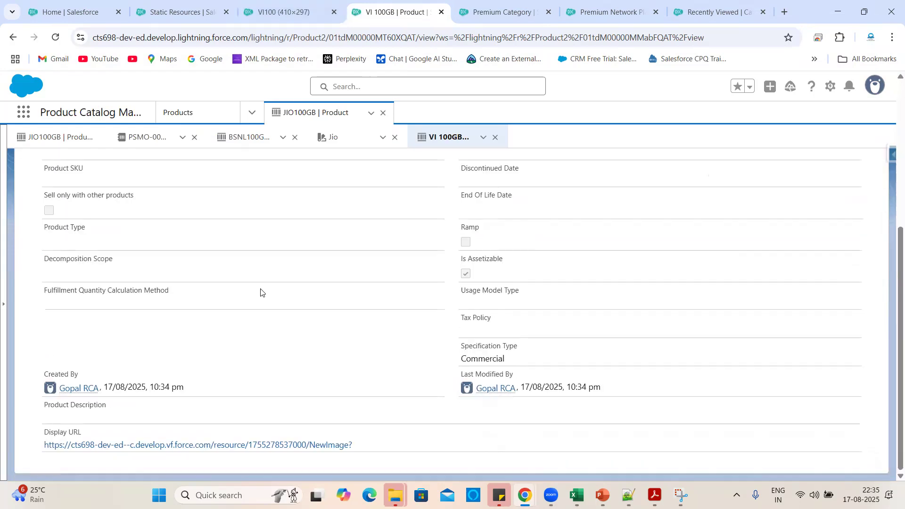
Replace VI 100GB's Display URL with the VI100 image address and save.
scroll(768, 202, "up", 5)
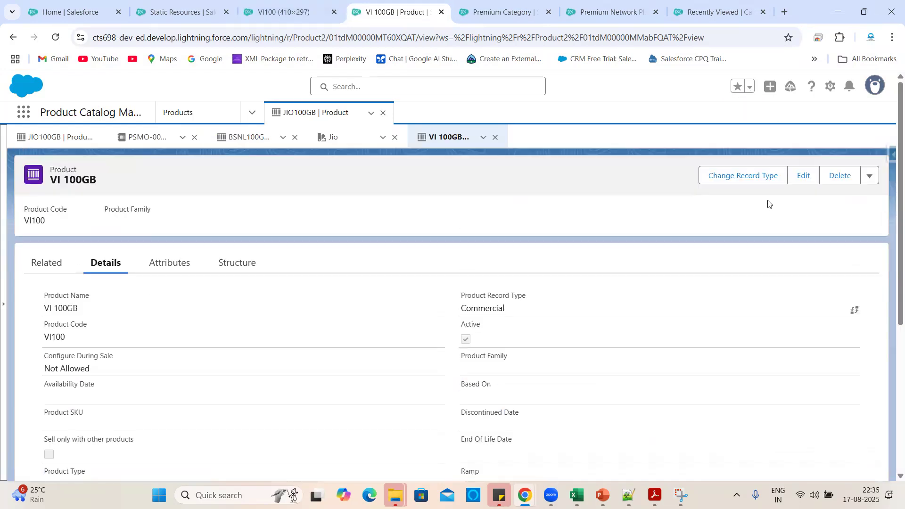
left_click(800, 182)
scroll(404, 283, "down", 10)
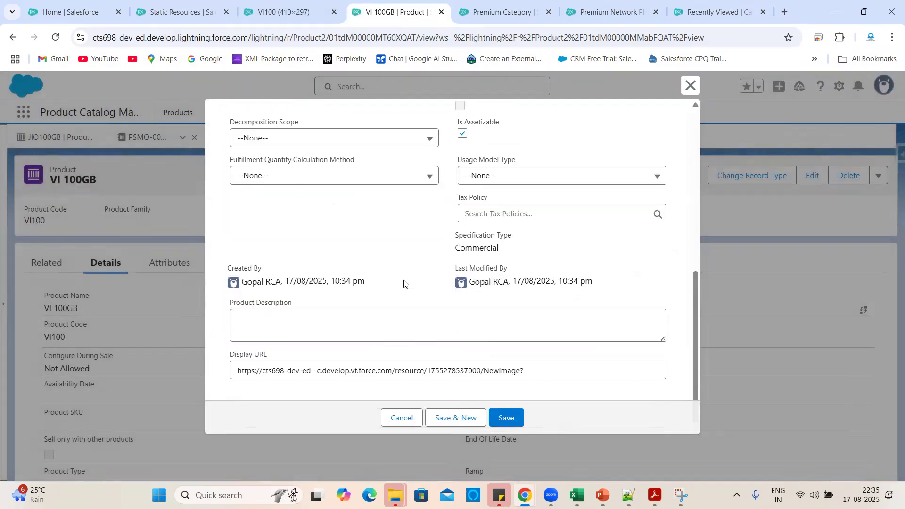
left_click(542, 370)
key("ctrl+a")
key("ctrl+v")
left_click(509, 418)
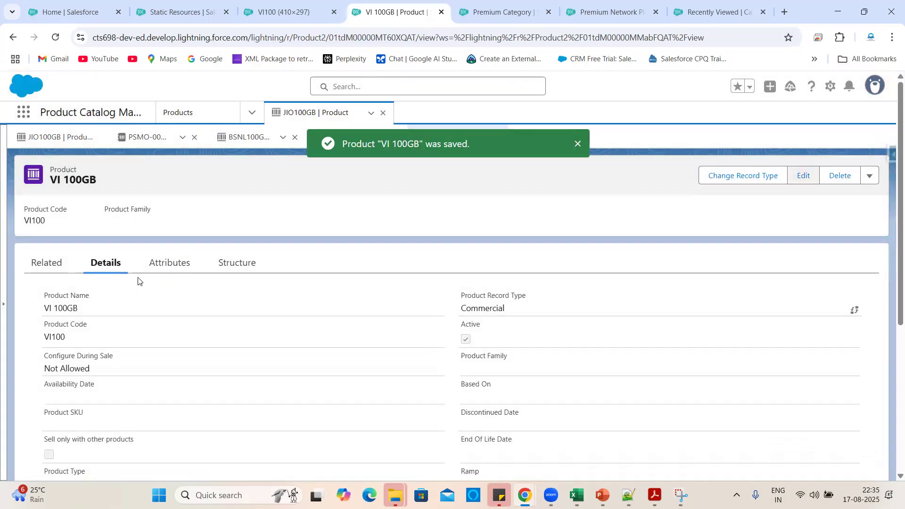
Add a One Time product selling model option to VI 100GB.
left_click(28, 273)
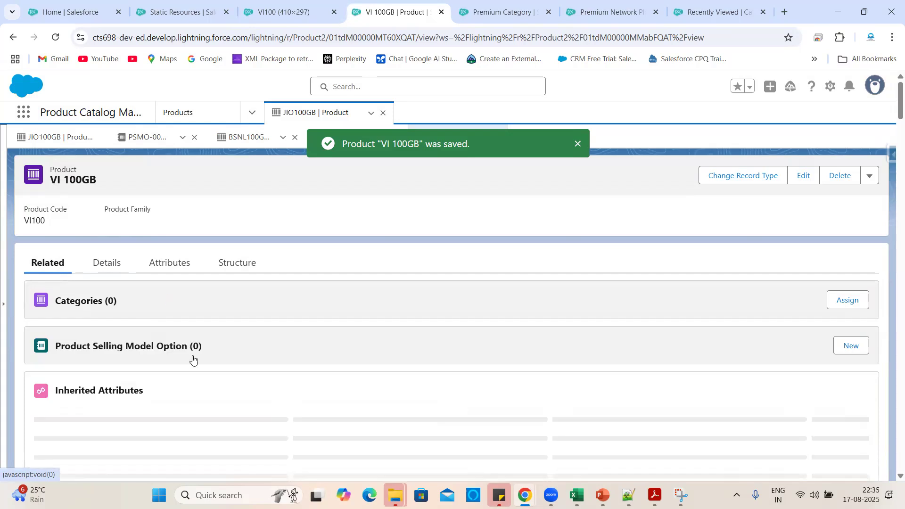
scroll(198, 307, "down", 2)
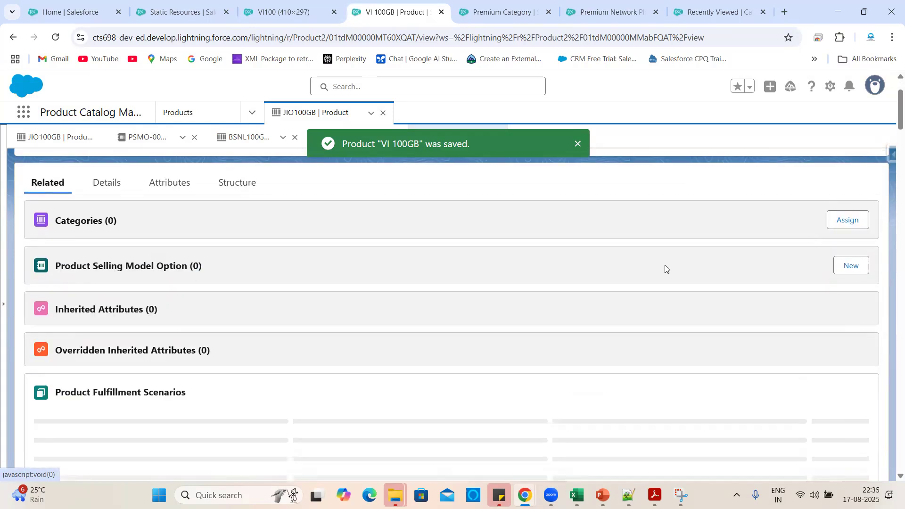
left_click(851, 265)
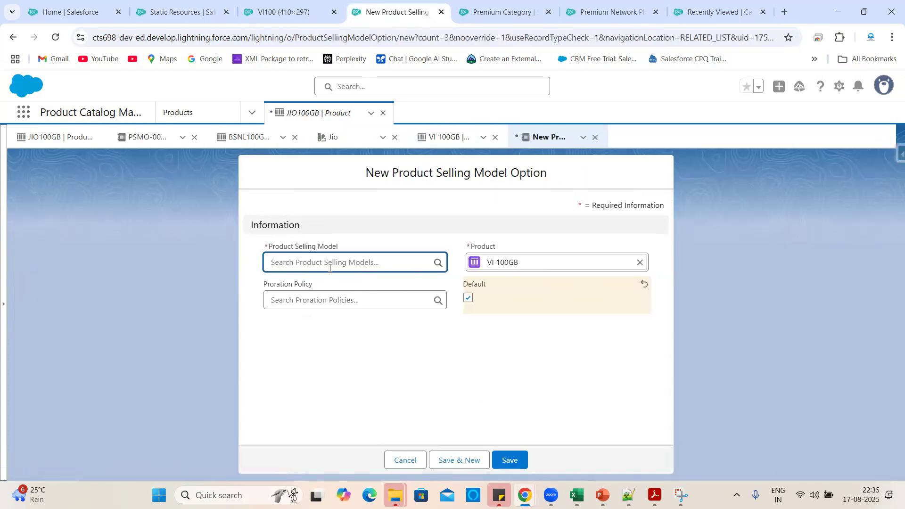
left_click(427, 262)
left_click(292, 307)
left_click(521, 459)
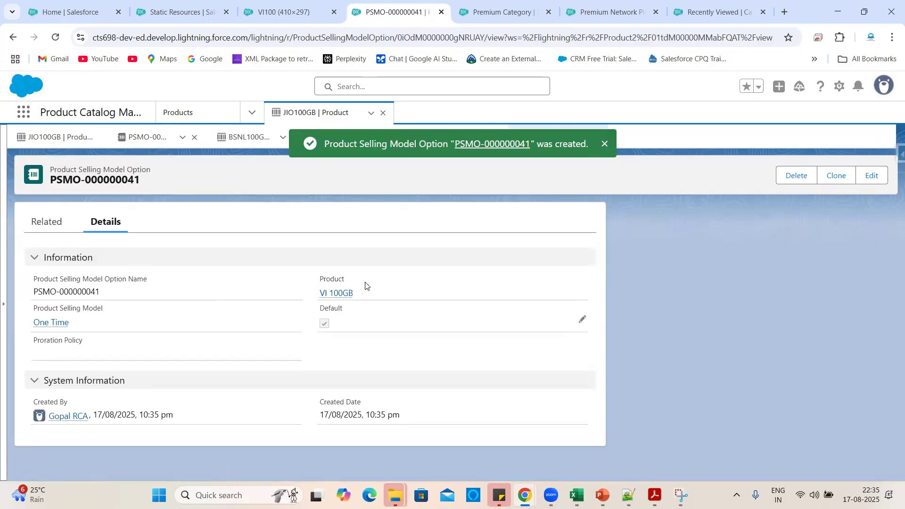
left_click(343, 294)
Add a standard price of 200 with the One Time selling model for VI 100GB.
scroll(271, 356, "down", 5)
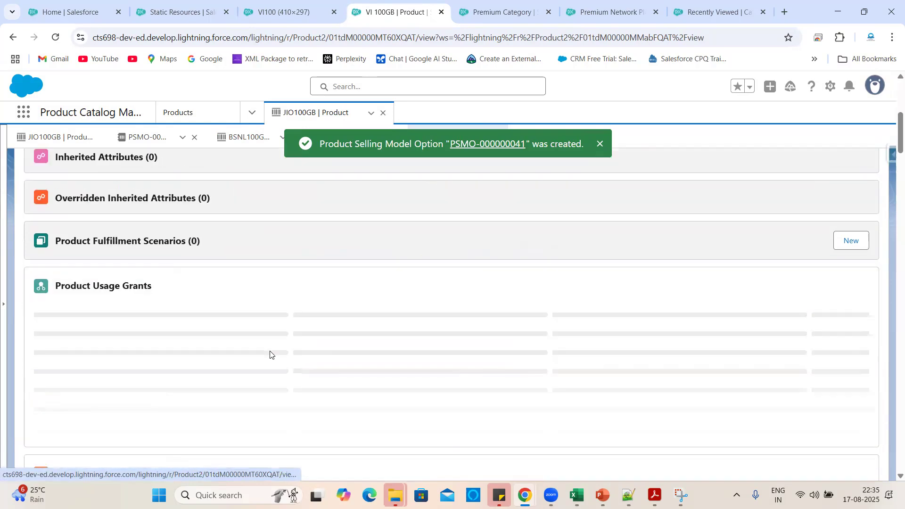
scroll(271, 356, "down", 10)
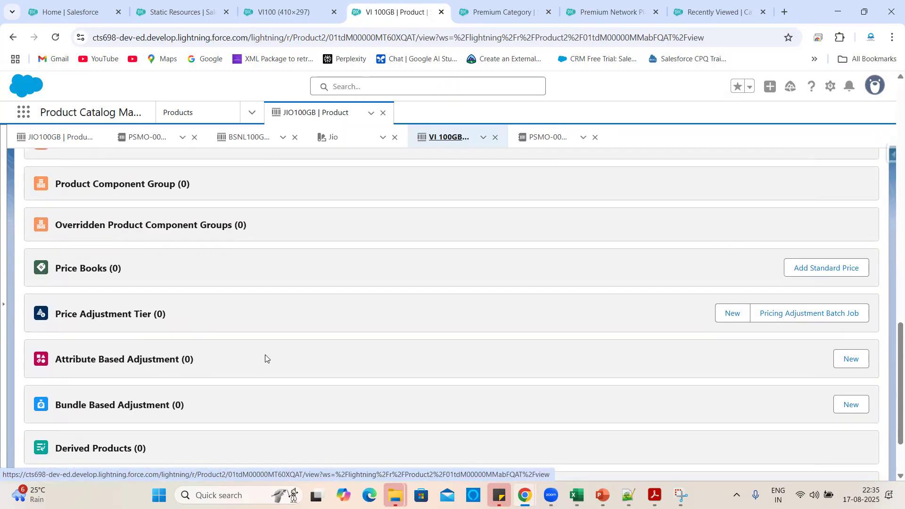
left_click(819, 273)
left_click(302, 394)
type("200")
scroll(296, 398, "down", 1)
left_click(307, 410)
left_click(307, 297)
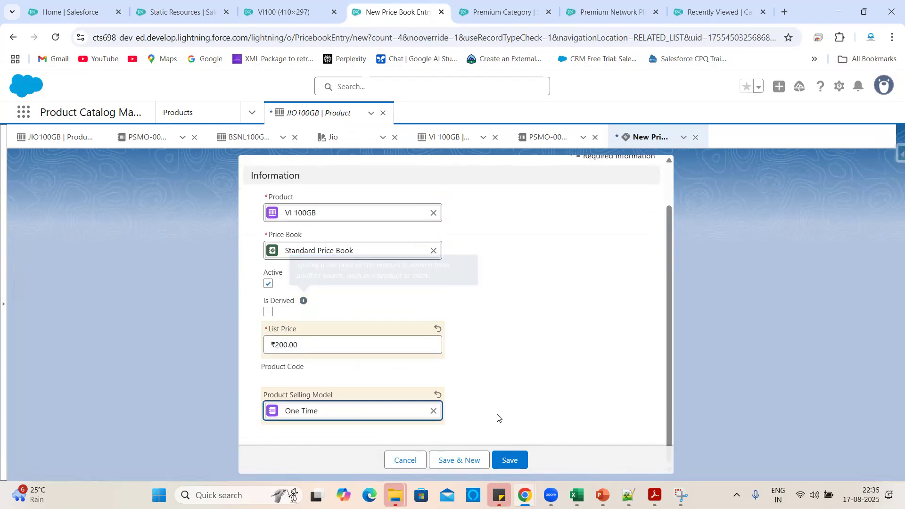
left_click(509, 460)
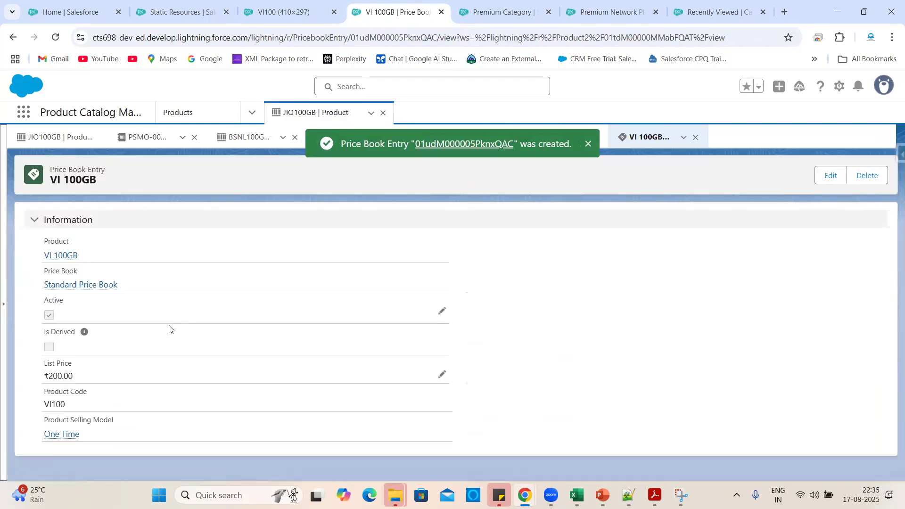
Return to VI 100GB and begin assigning it to a category.
left_click(62, 257)
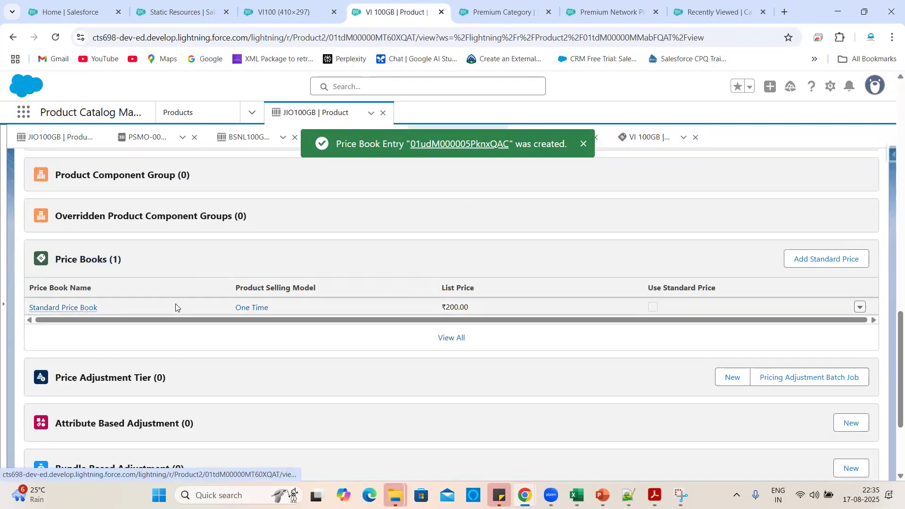
scroll(223, 342, "down", 3)
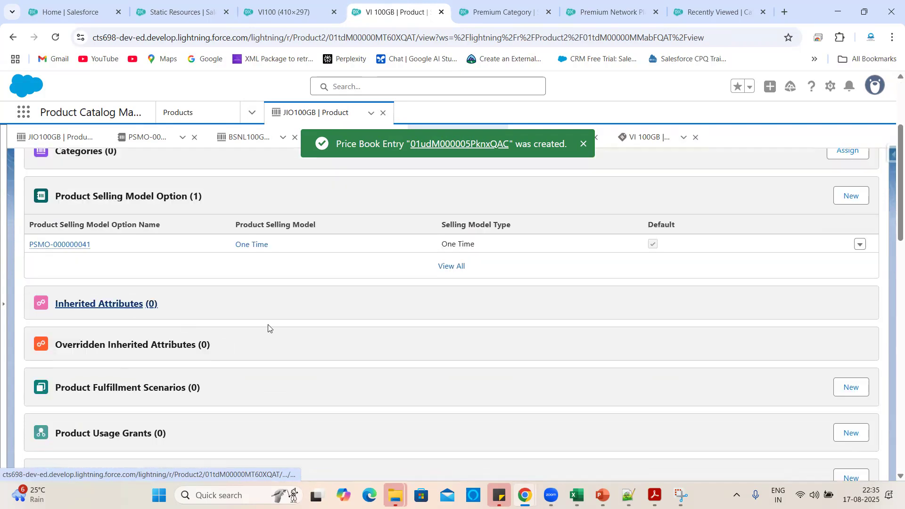
scroll(268, 324, "up", 3)
left_click(846, 301)
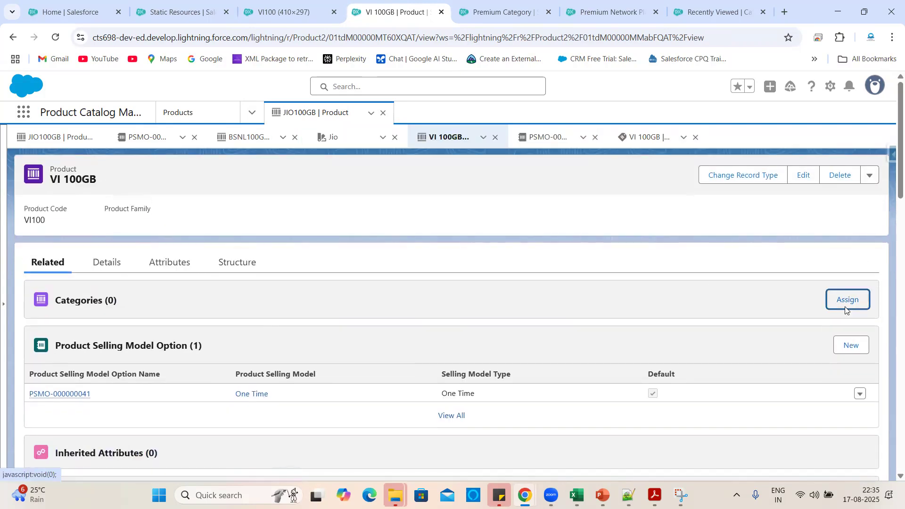
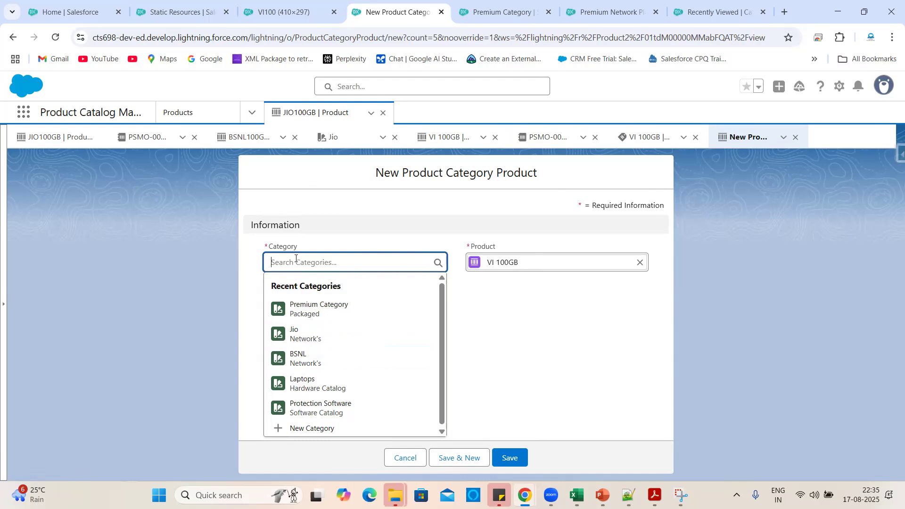
Close the VI100 static resource details tab and the VI100 image tab.
type("VI")
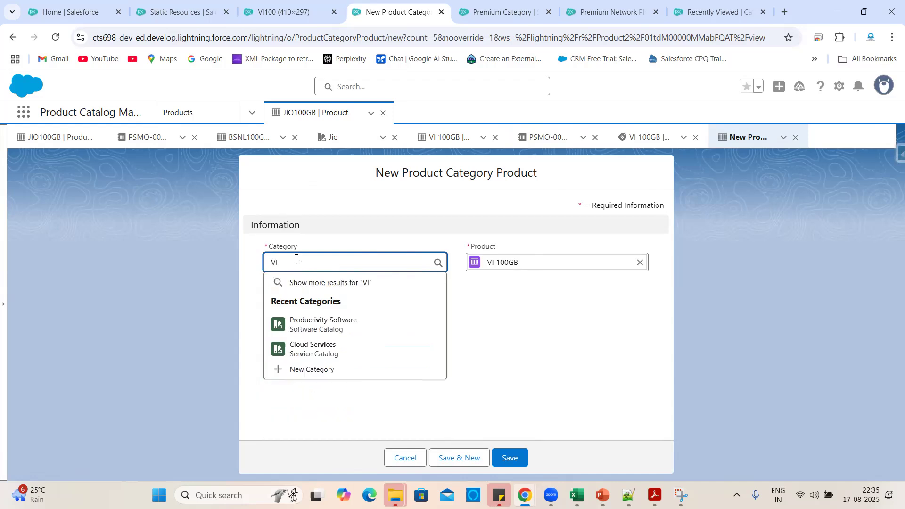
left_click(176, 4)
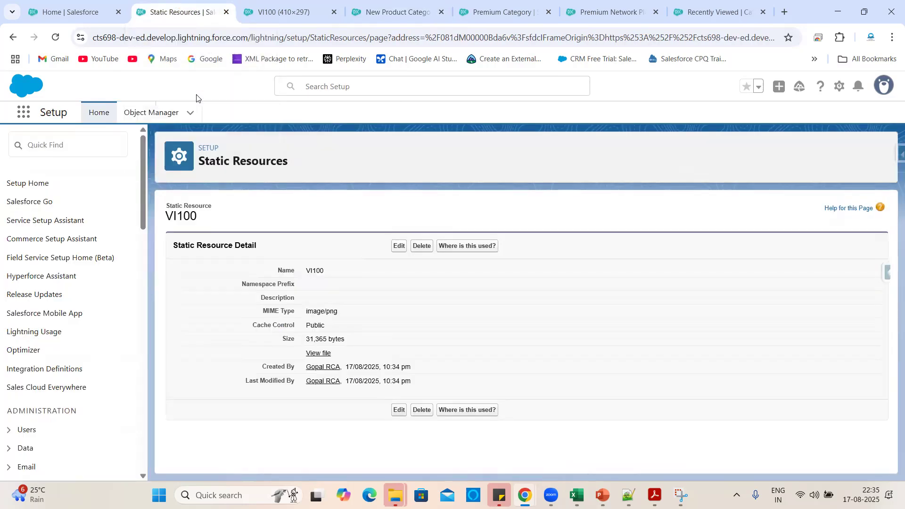
left_click(226, 13)
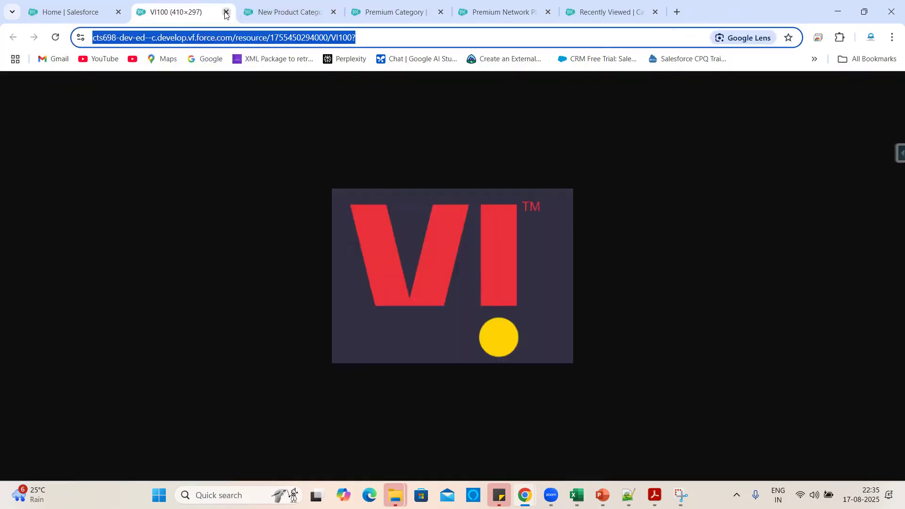
left_click(226, 12)
Switch across the open tabs to the Recently Viewed Categories list.
left_click(293, 11)
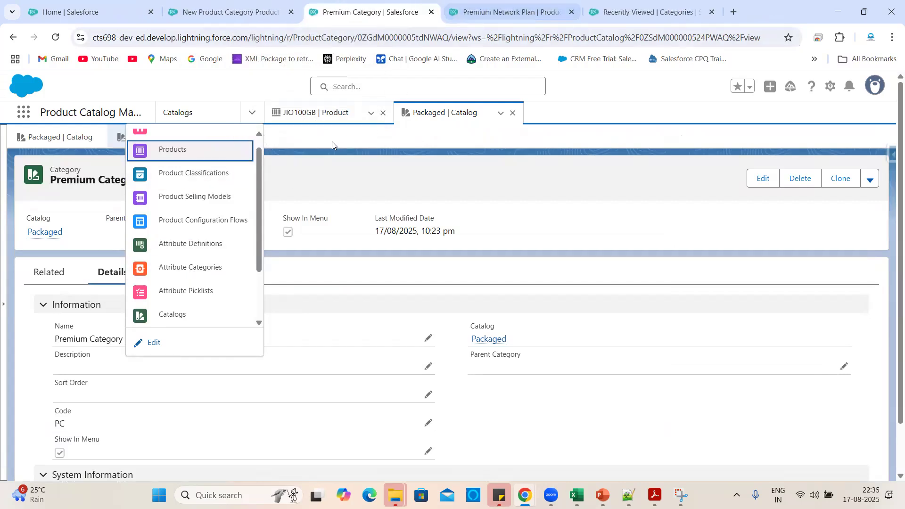
left_click(578, 2)
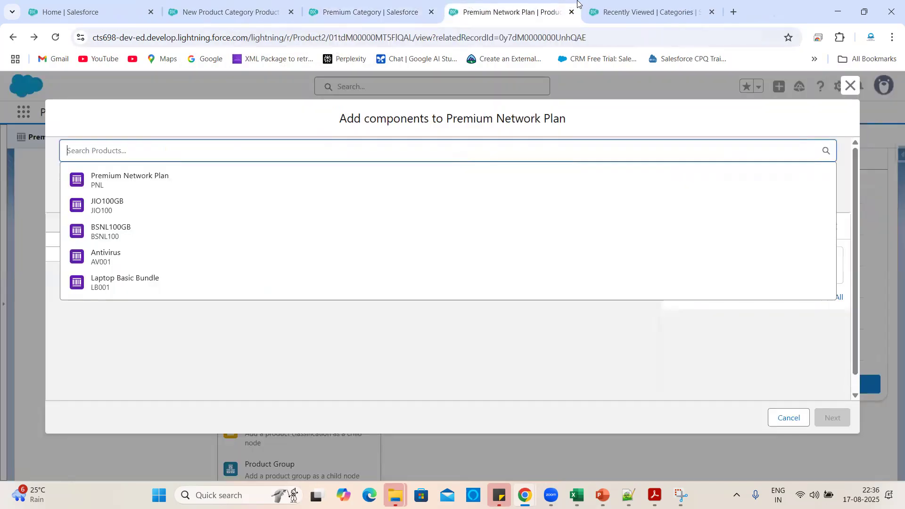
left_click(623, 3)
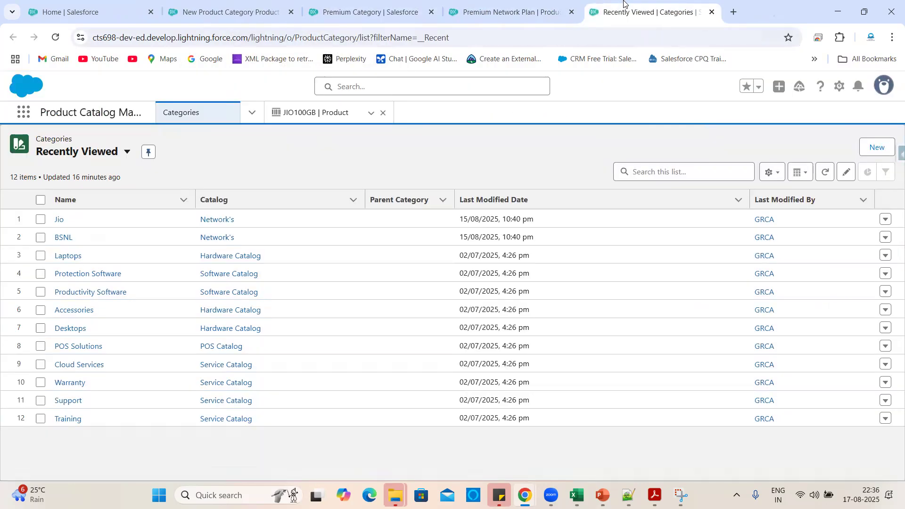
left_click(253, 113)
left_click(333, 179)
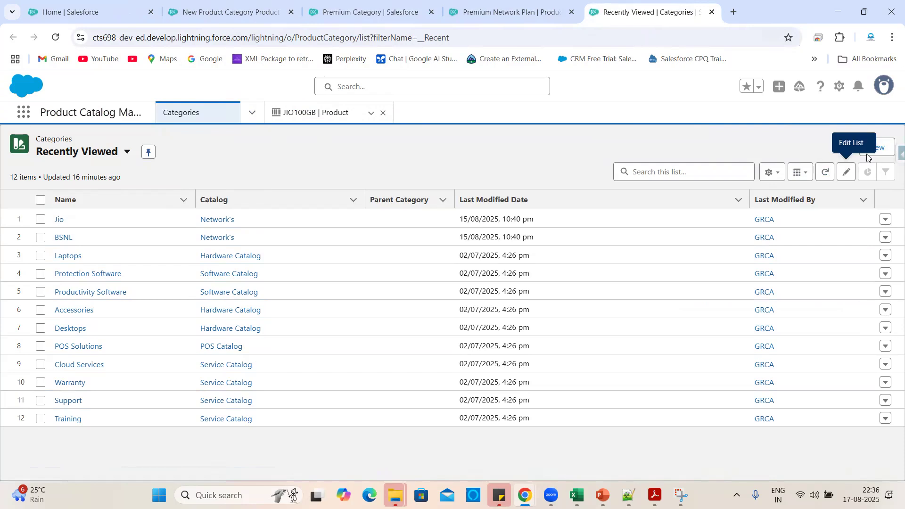
Clone the Jio category, rename the copy to 'VI', and save it.
left_click(60, 220)
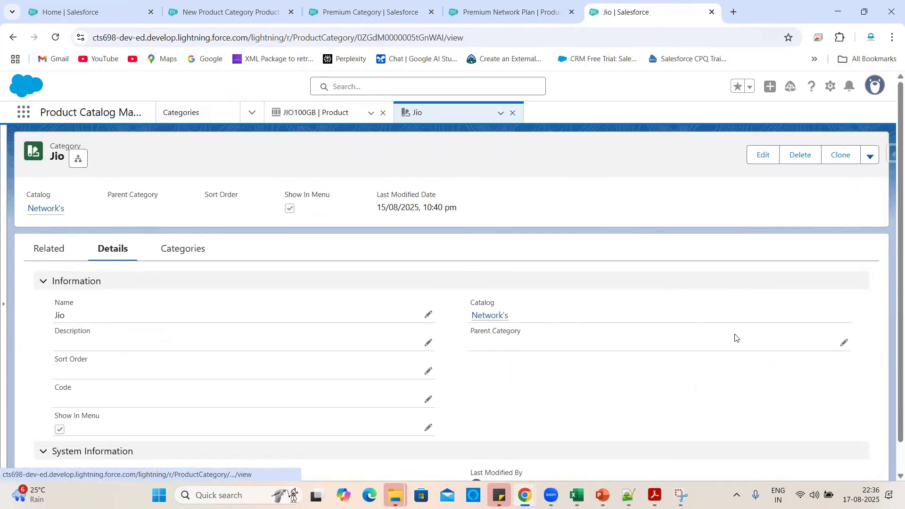
left_click(835, 158)
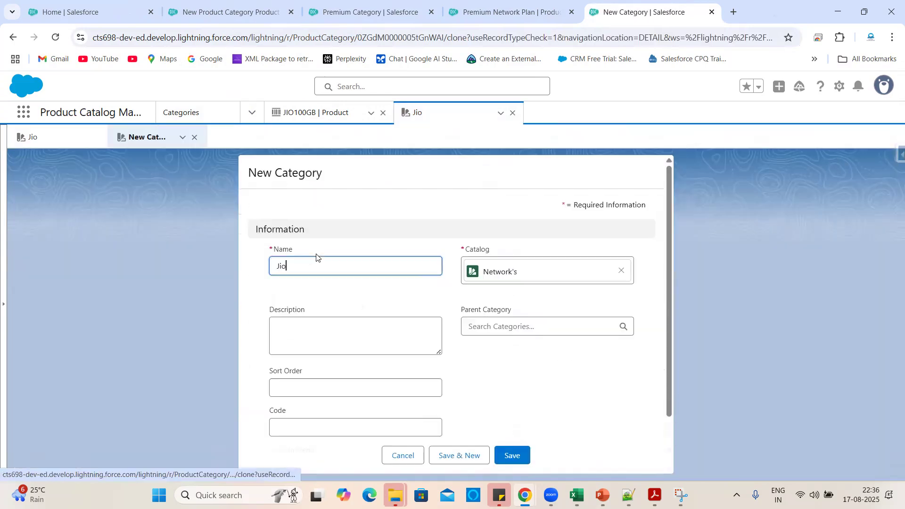
key("BackSpace")
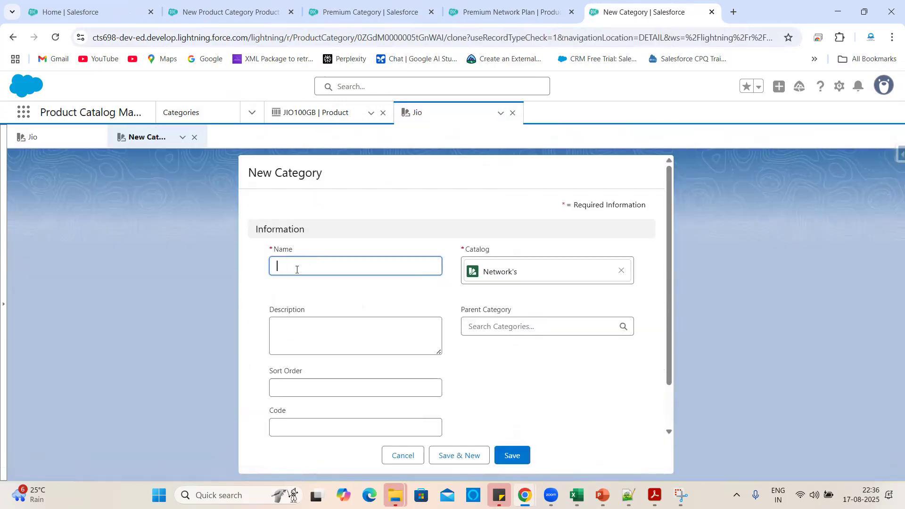
left_click(532, 381)
scroll(518, 401, "down", 2)
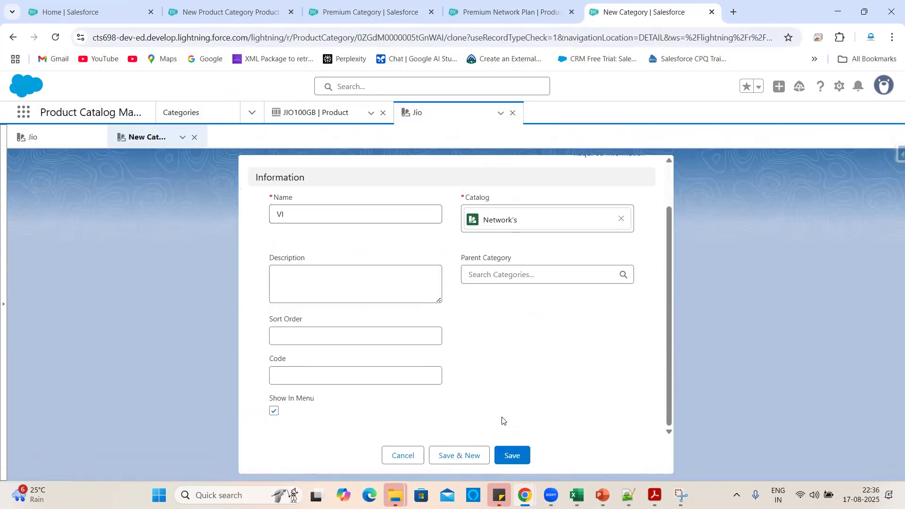
left_click(510, 456)
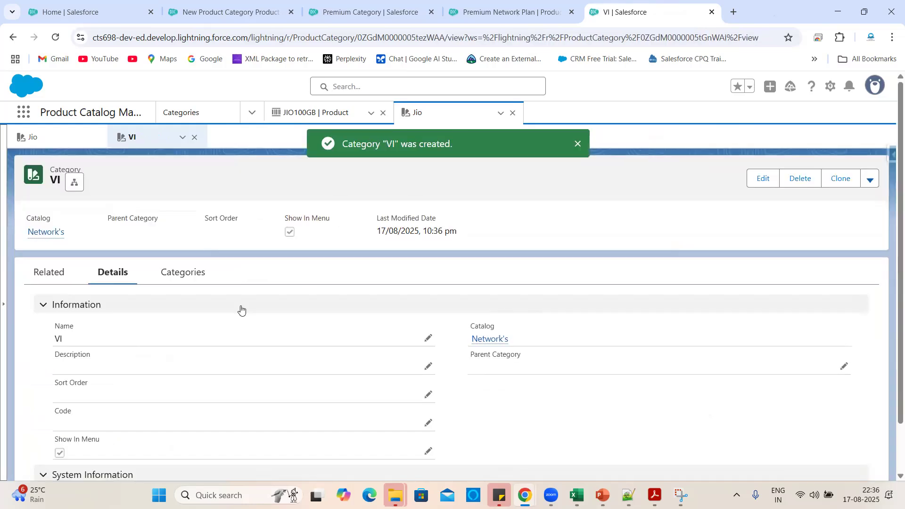
left_click(173, 283)
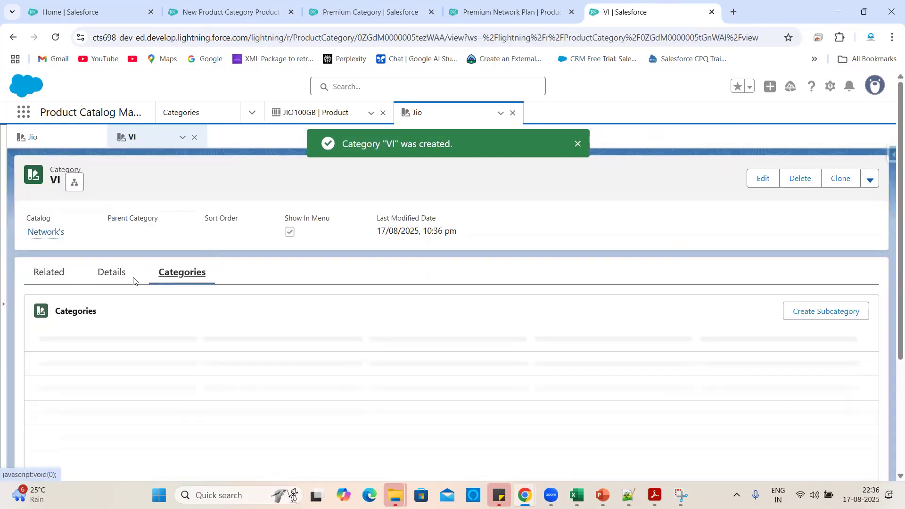
Assign VI 100GB to the VI (Network's) category, then open the VI 100GB product record.
left_click(333, 6)
left_click(251, 4)
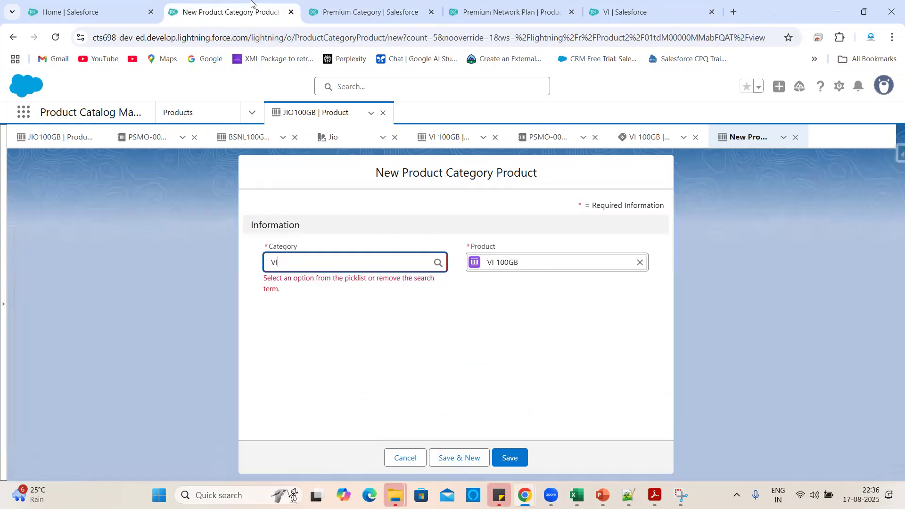
double_click(302, 259)
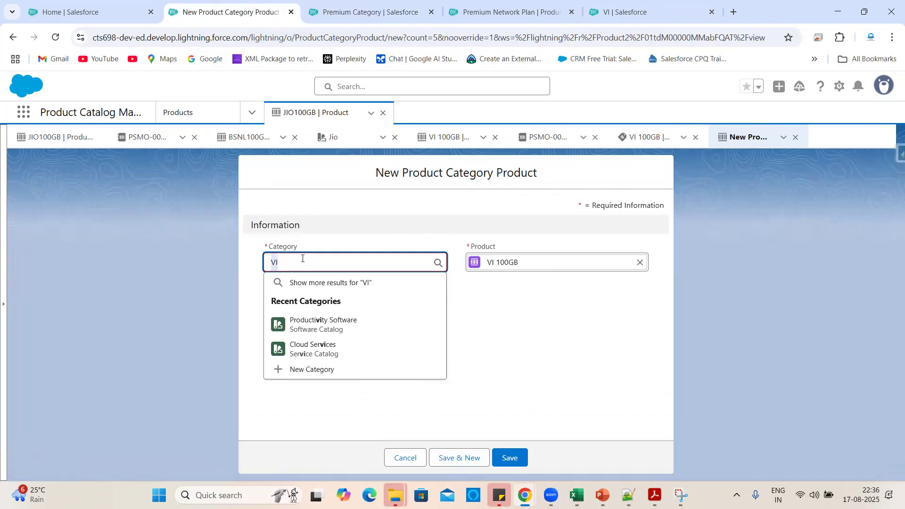
key("BackSpace")
type("VI")
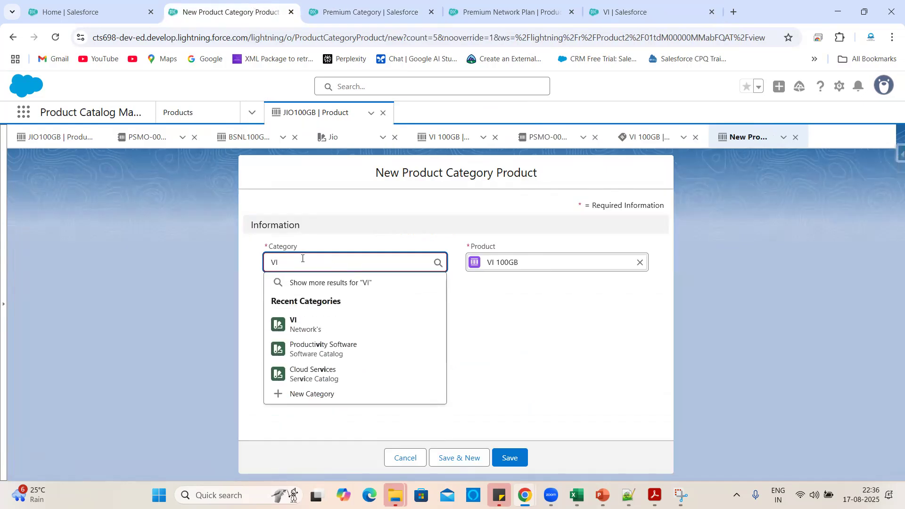
left_click(301, 324)
left_click(511, 459)
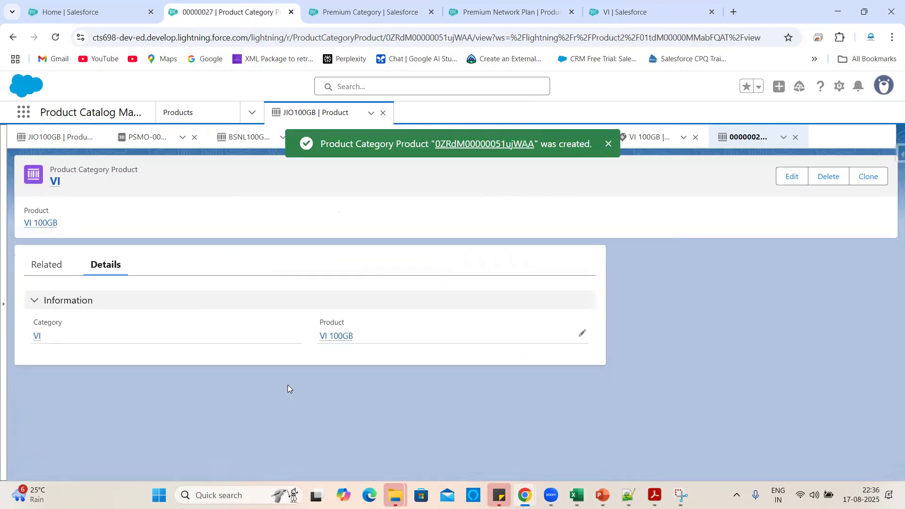
left_click(336, 337)
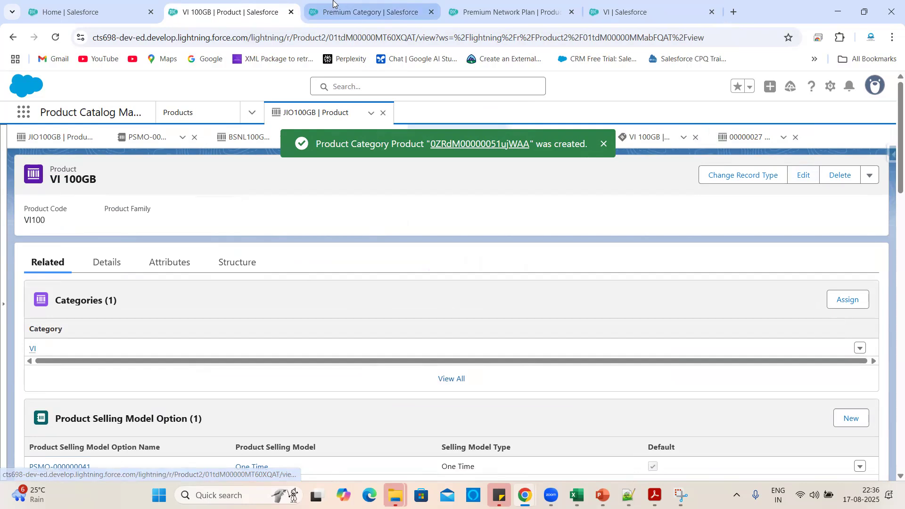
left_click(370, 12)
Reload the Premium Network Plan page and show its product Structure.
left_click(511, 12)
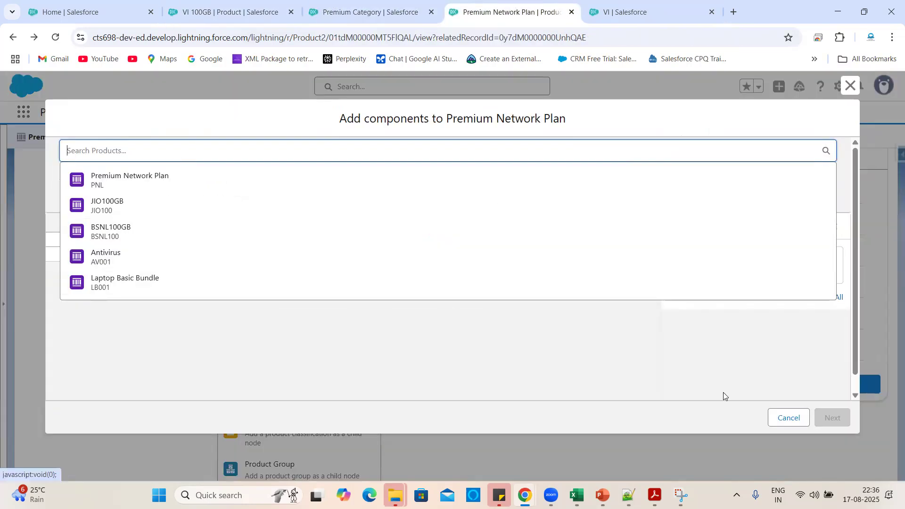
left_click(777, 419)
scroll(464, 339, "down", 1)
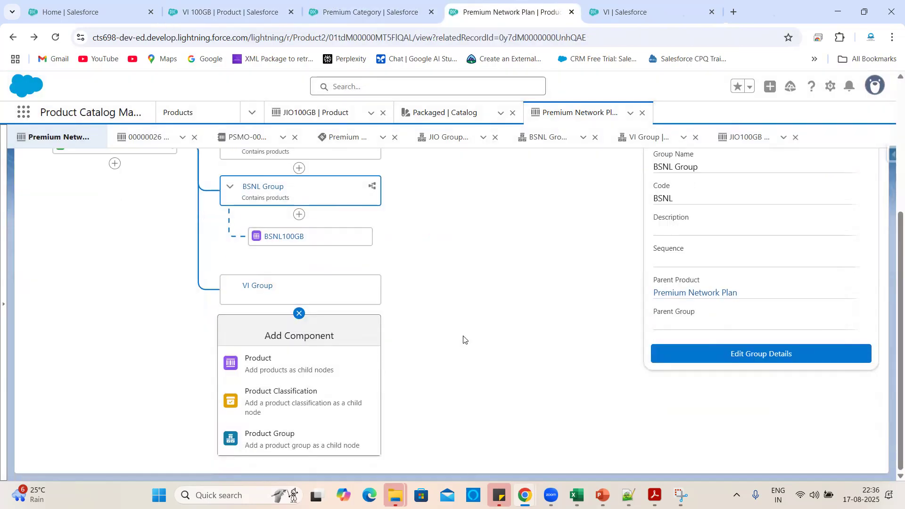
left_click(56, 37)
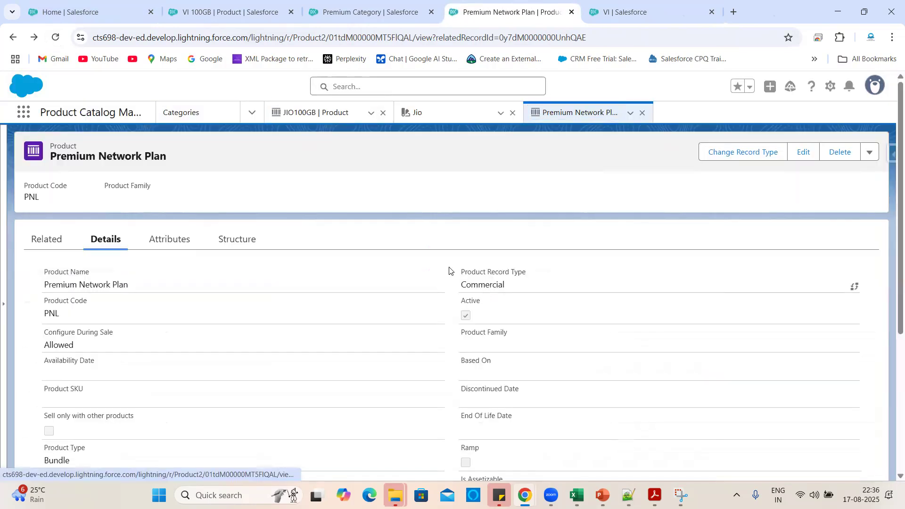
left_click(238, 247)
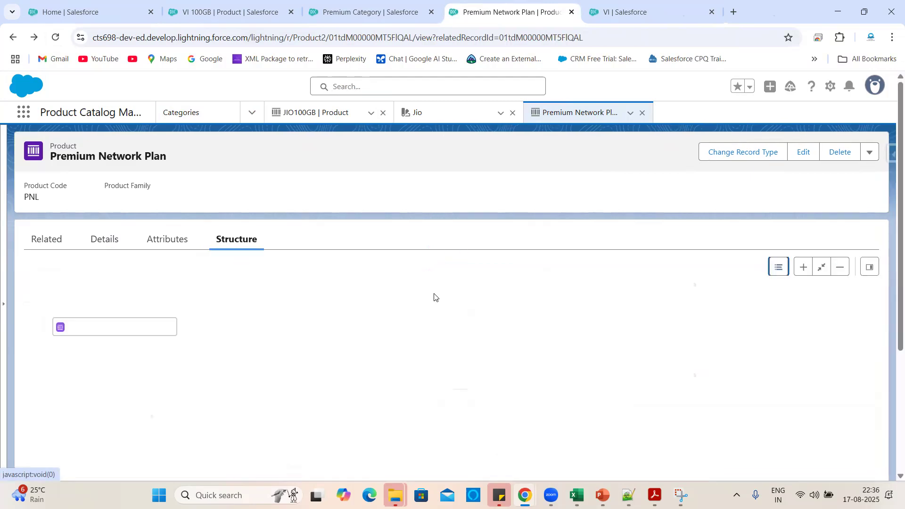
scroll(362, 325, "down", 2)
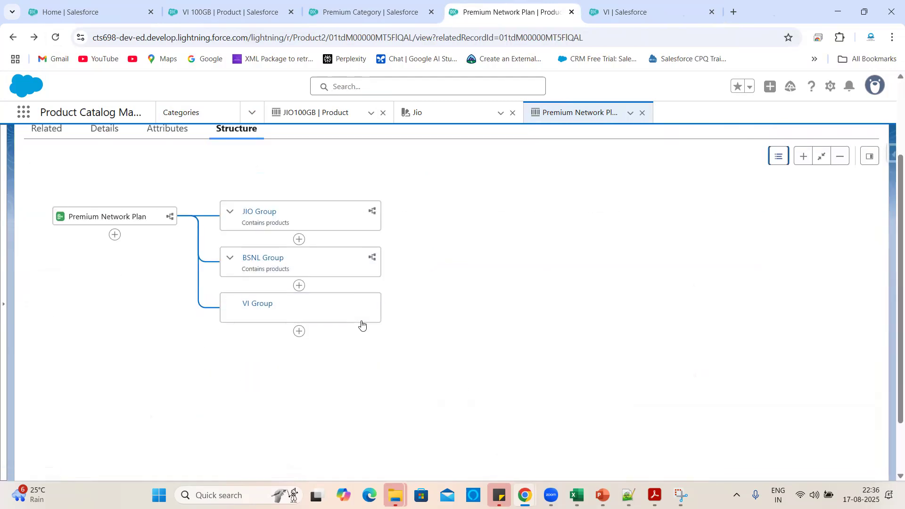
Expand the BSNL and JIO Groups and begin adding a product under VI Group.
left_click(230, 257)
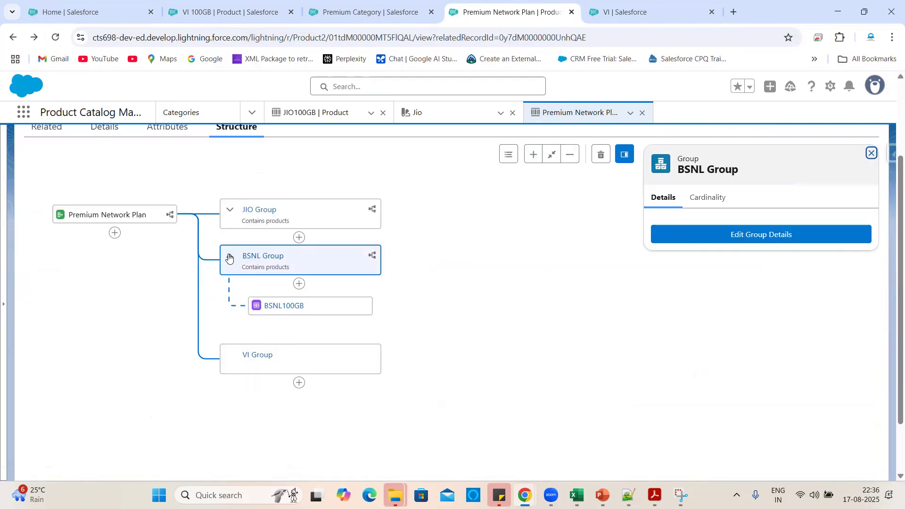
left_click(230, 209)
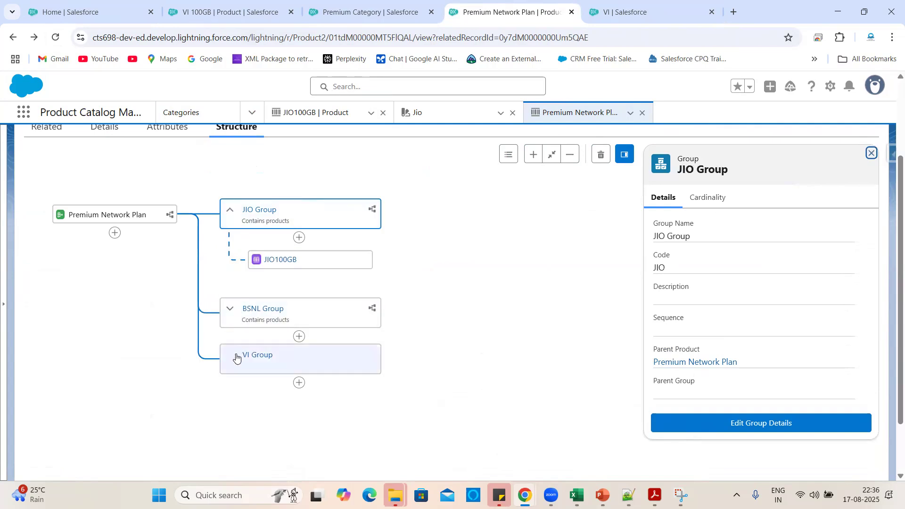
left_click(299, 383)
scroll(467, 366, "down", 1)
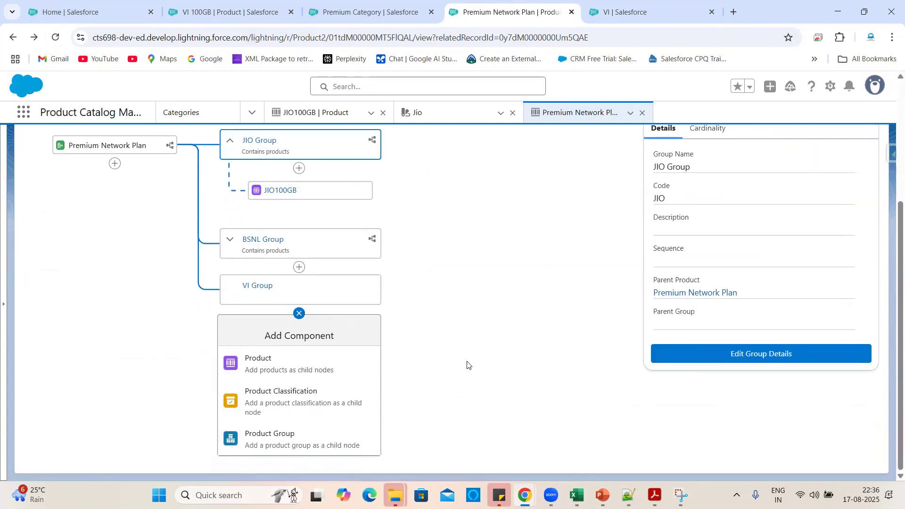
left_click(329, 367)
left_click(163, 150)
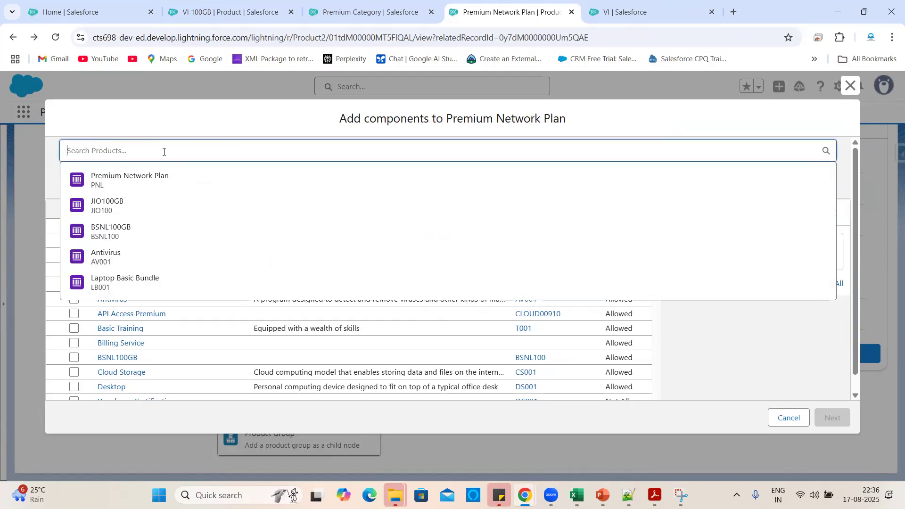
Search for 'VI' and pick VI 100GB as a VI Group component.
type("VI")
key("Return")
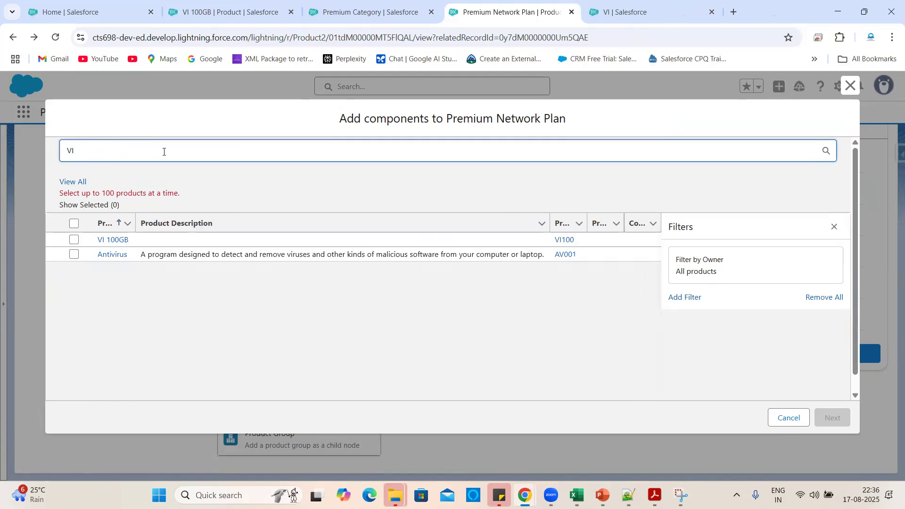
left_click(75, 240)
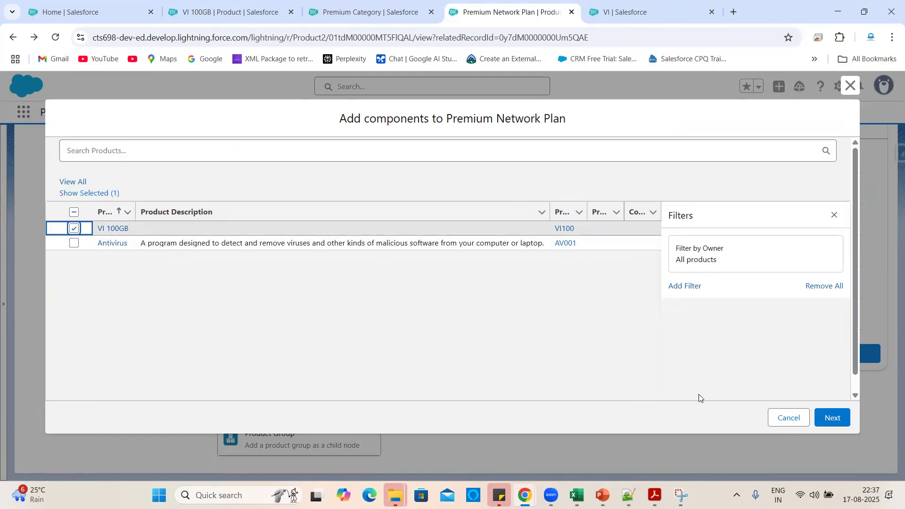
left_click(833, 416)
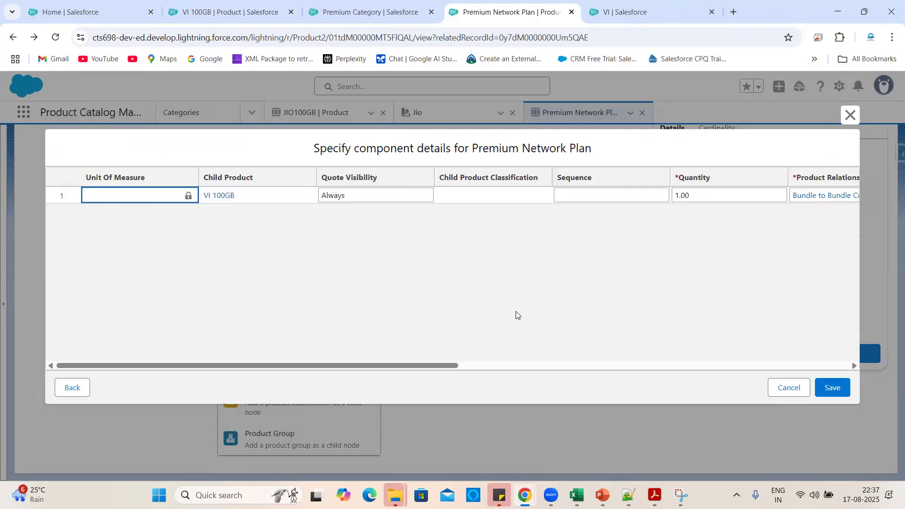
Set VI 100GB to not be included by default, allow quantity changes, and save.
scroll(595, 223, "right", 3)
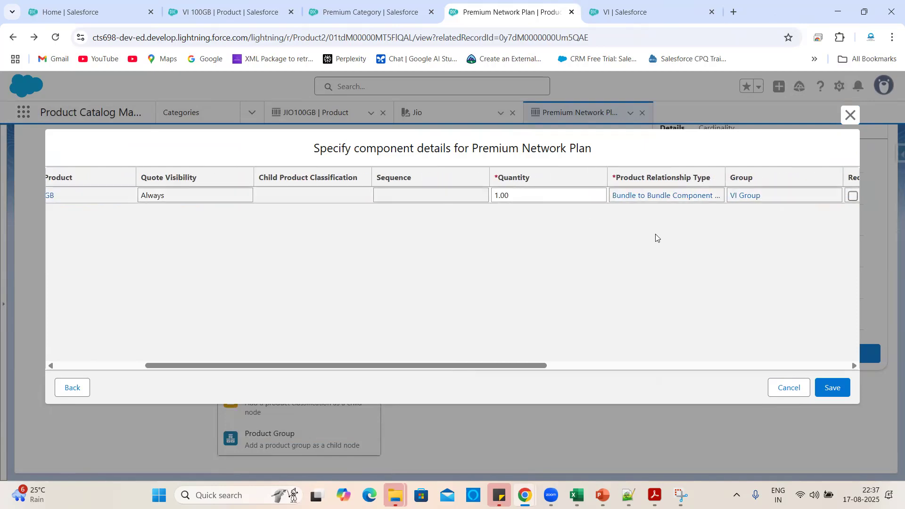
scroll(655, 234, "right", 4)
scroll(675, 222, "right", 3)
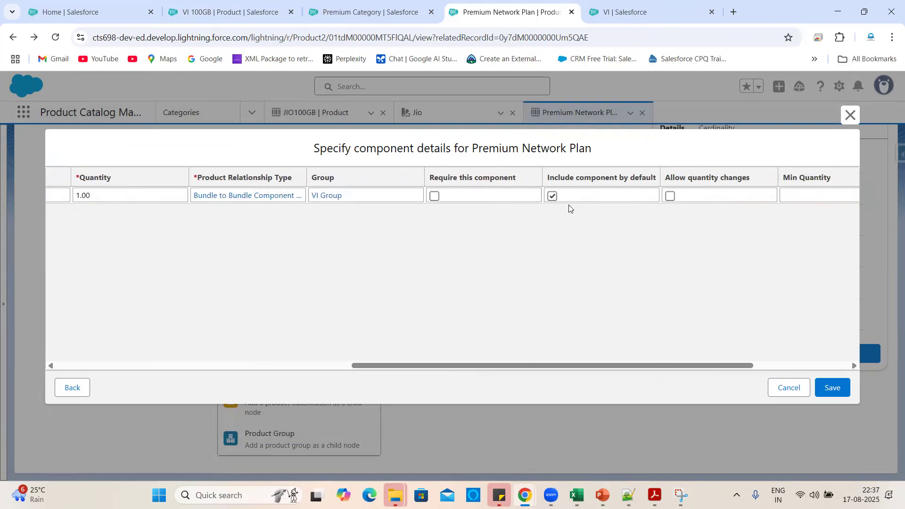
left_click(551, 198)
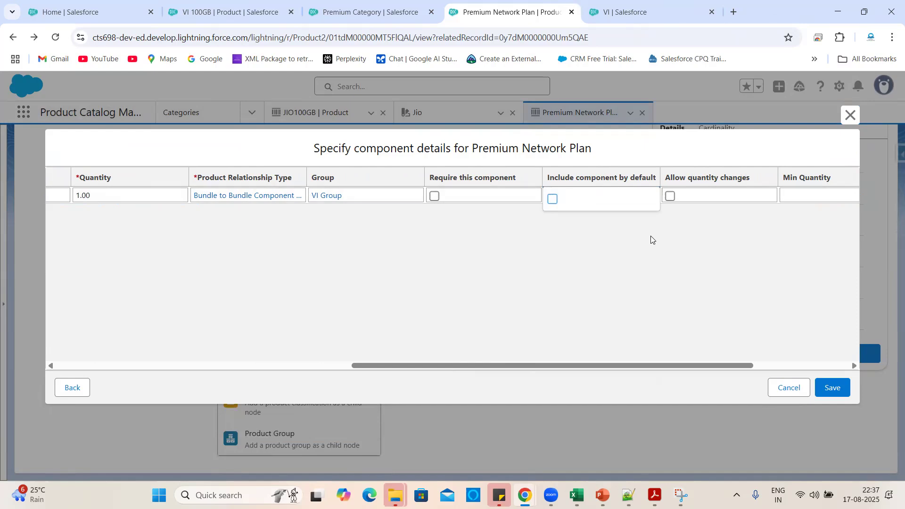
scroll(651, 239, "right", 3)
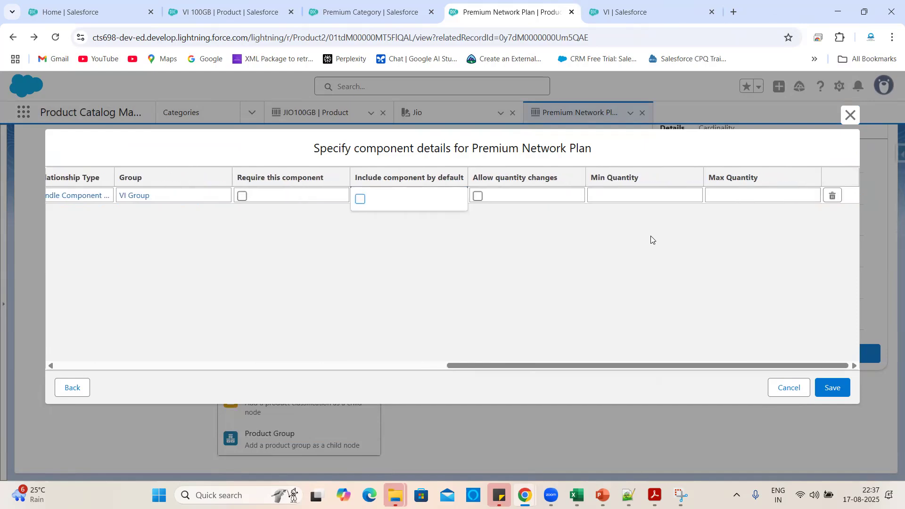
left_click(479, 201)
left_click(479, 199)
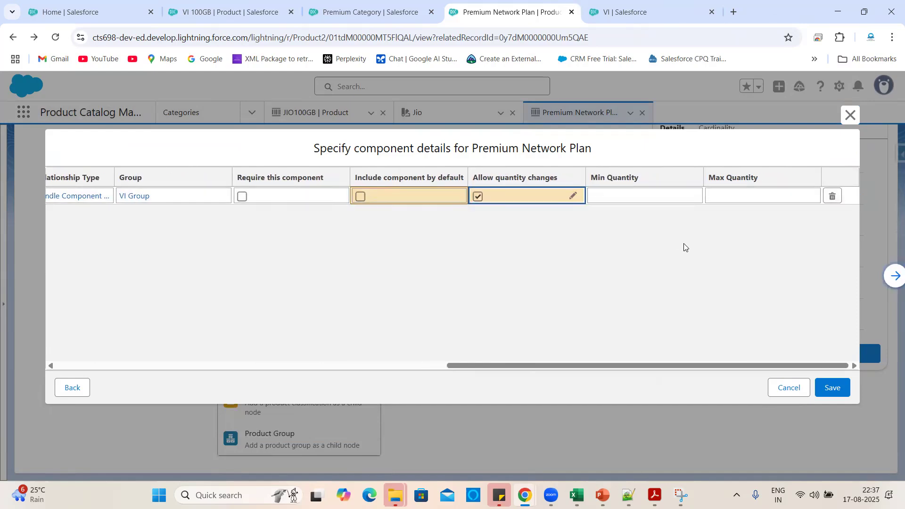
left_click(833, 389)
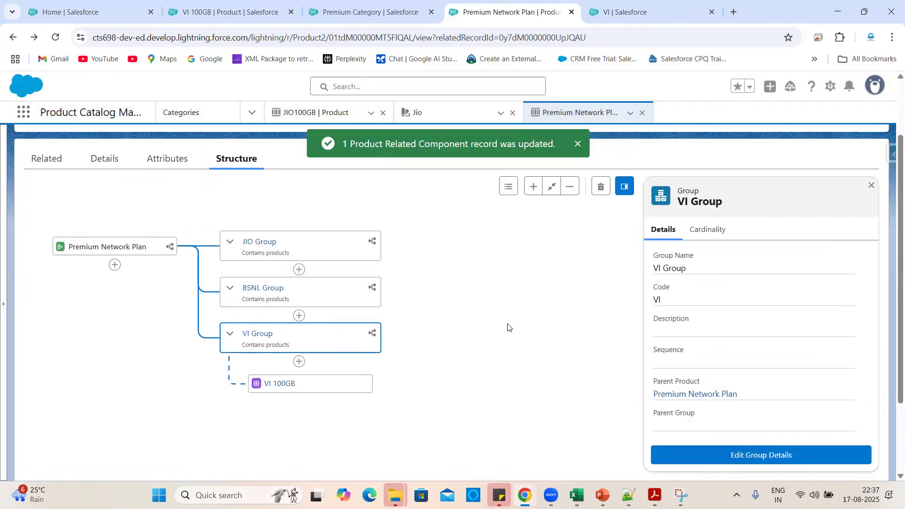
Begin adding a child component directly under Premium Network Plan.
scroll(509, 327, "down", 1)
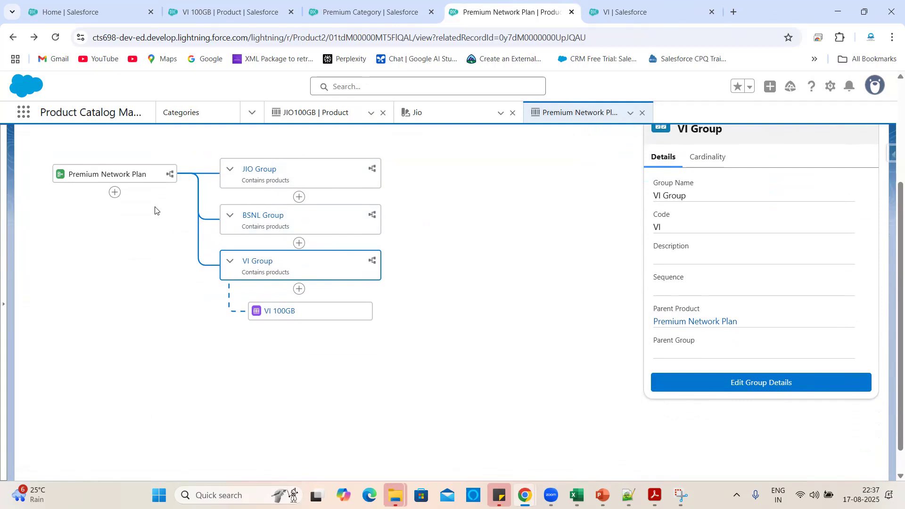
left_click(114, 192)
Save a new product group named 'Test' and go back to the Premium Network Plan record.
left_click(81, 236)
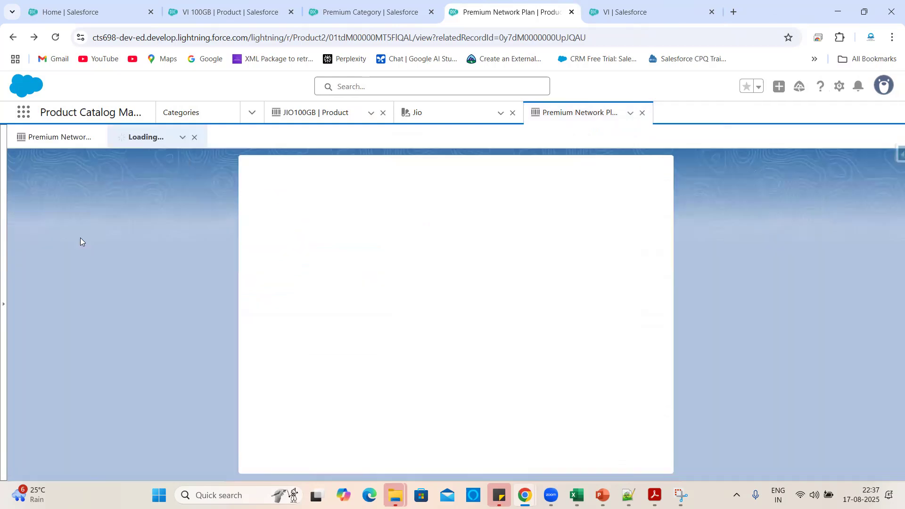
left_click(300, 266)
type("Test")
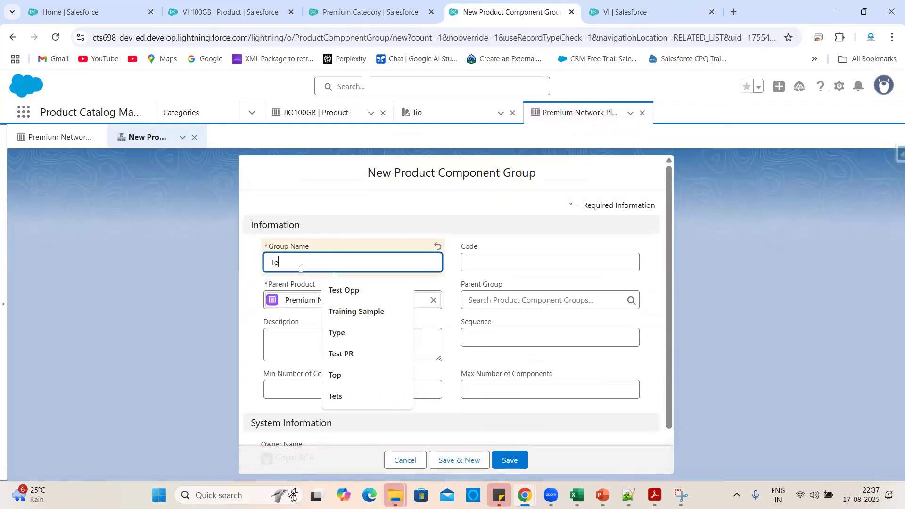
left_click(339, 239)
scroll(479, 295, "down", 1)
left_click(509, 460)
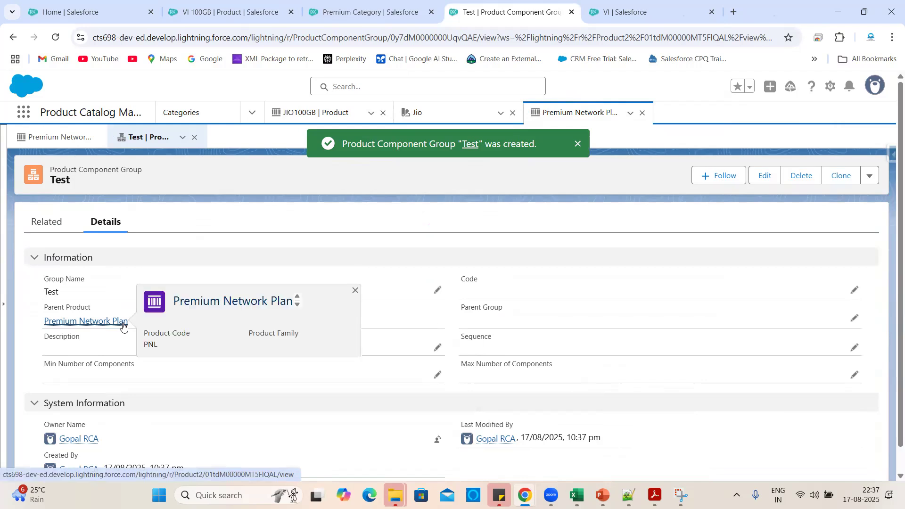
left_click(122, 322)
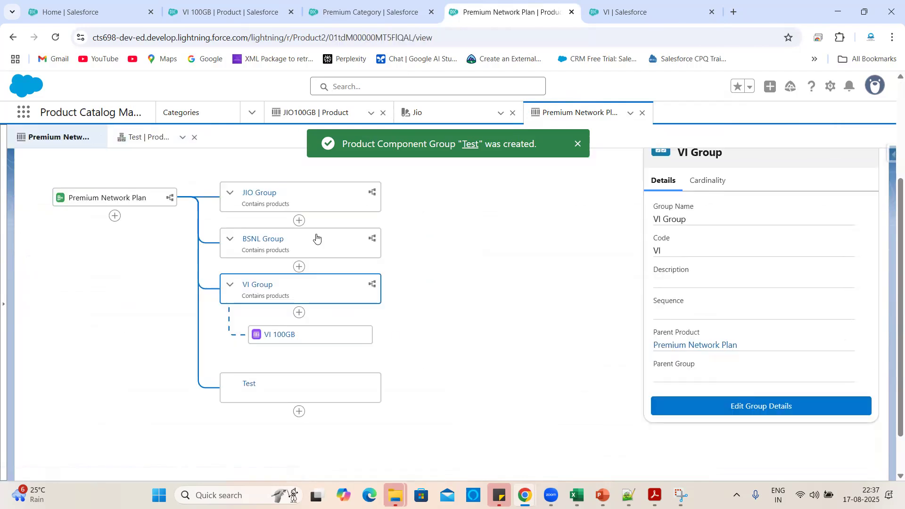
Select the Test group in the structure tree and delete it, confirming the deletion.
scroll(482, 352, "up", 2)
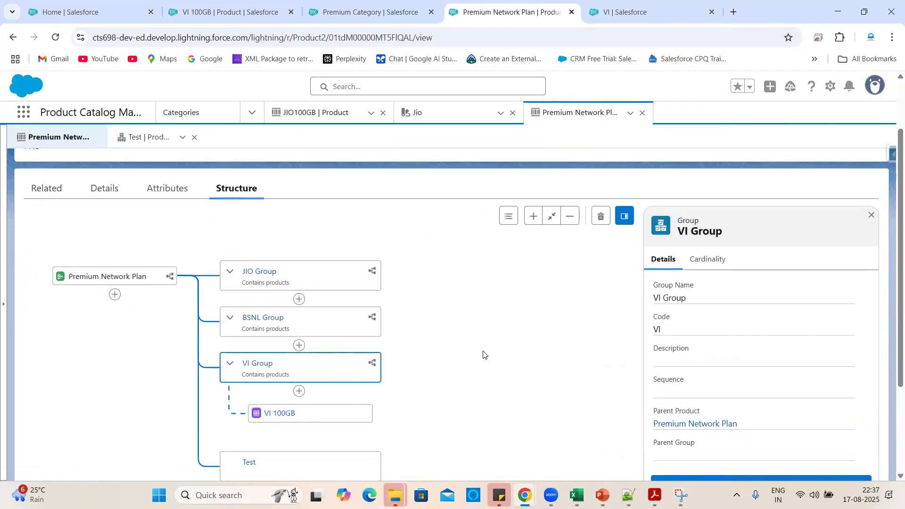
scroll(484, 355, "down", 3)
left_click(282, 340)
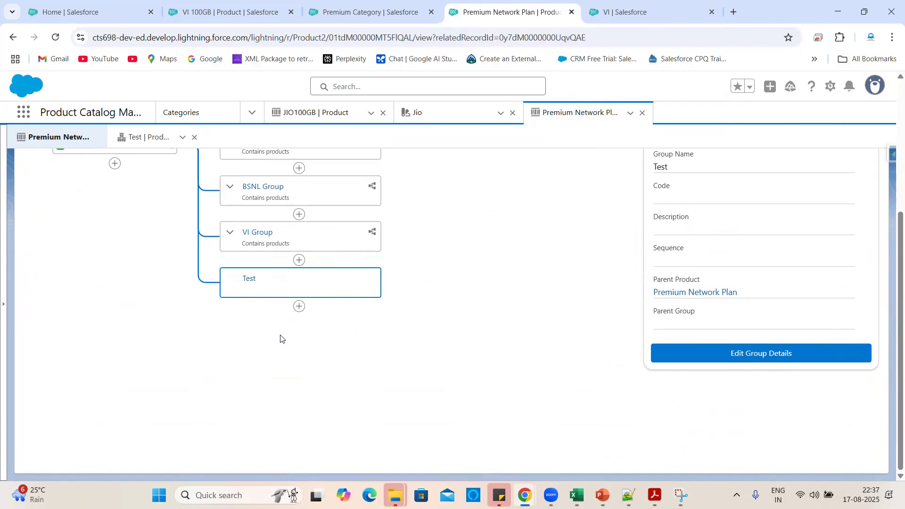
scroll(654, 277, "up", 3)
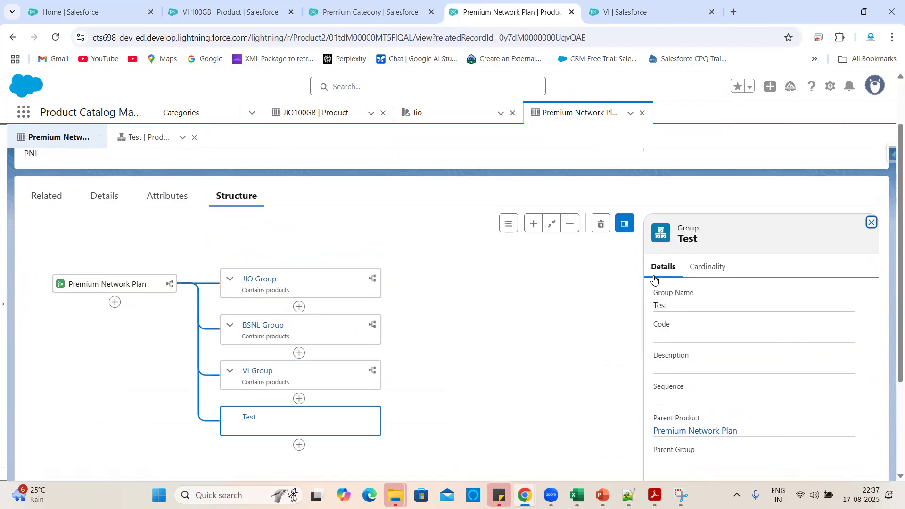
left_click(601, 225)
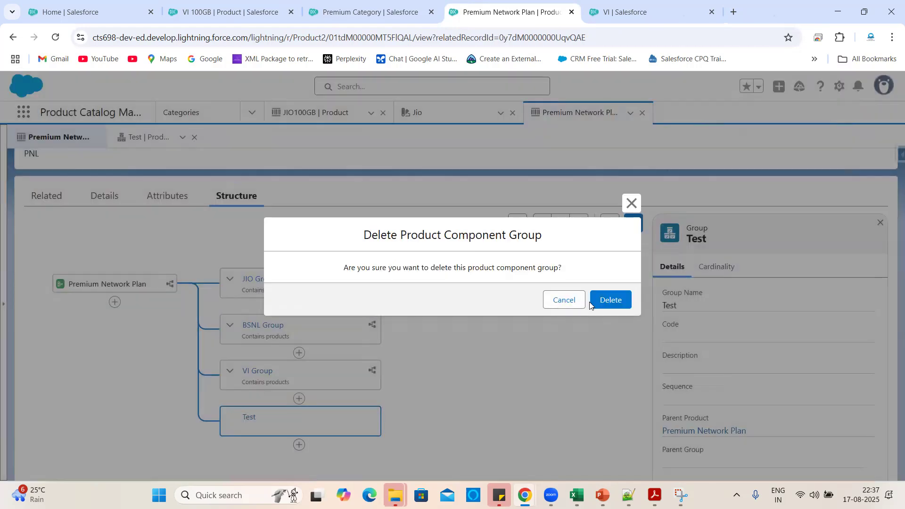
left_click(600, 300)
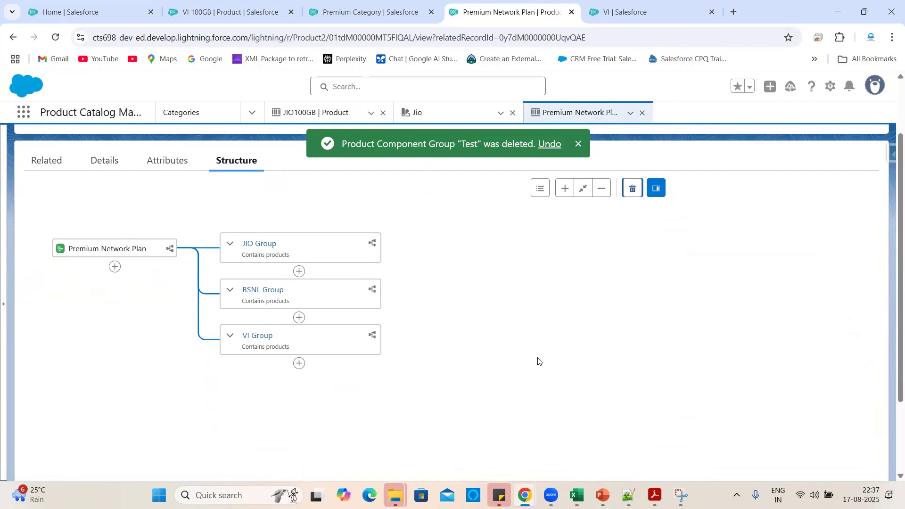
left_click(566, 189)
left_click(566, 190)
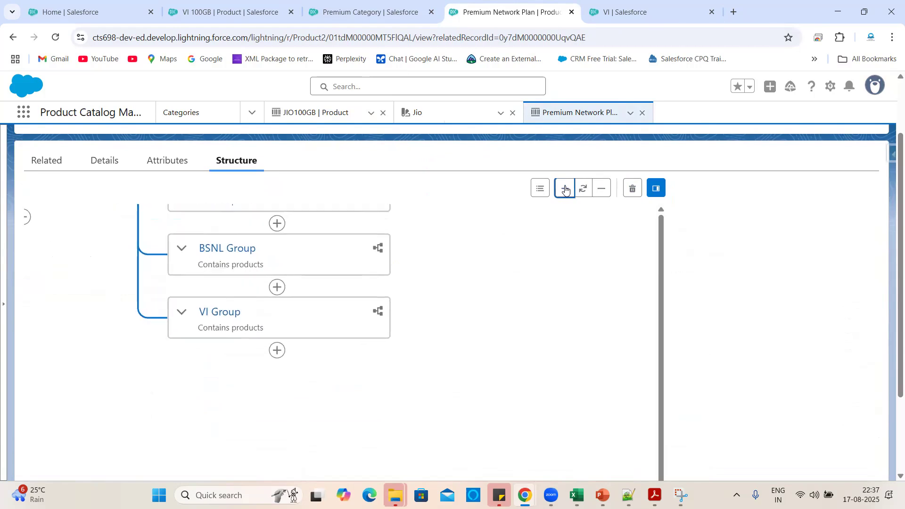
left_click(598, 189)
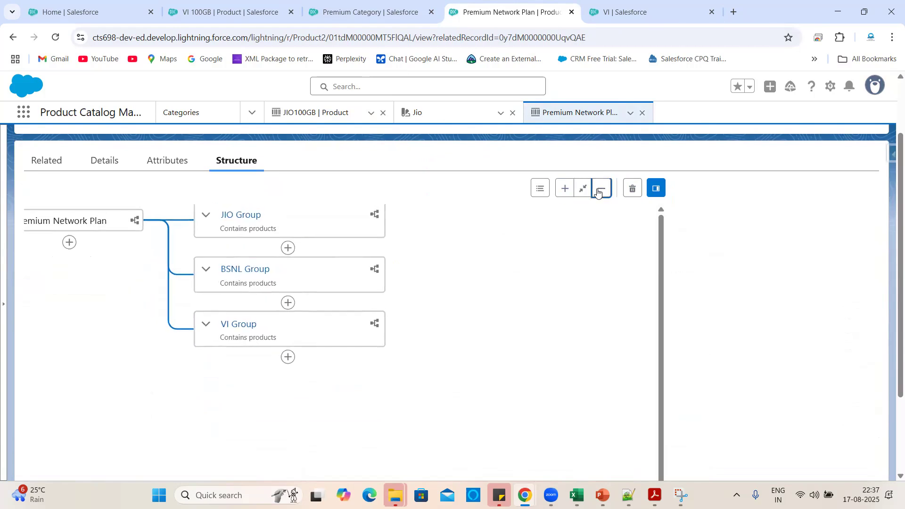
left_click(598, 190)
left_click(568, 189)
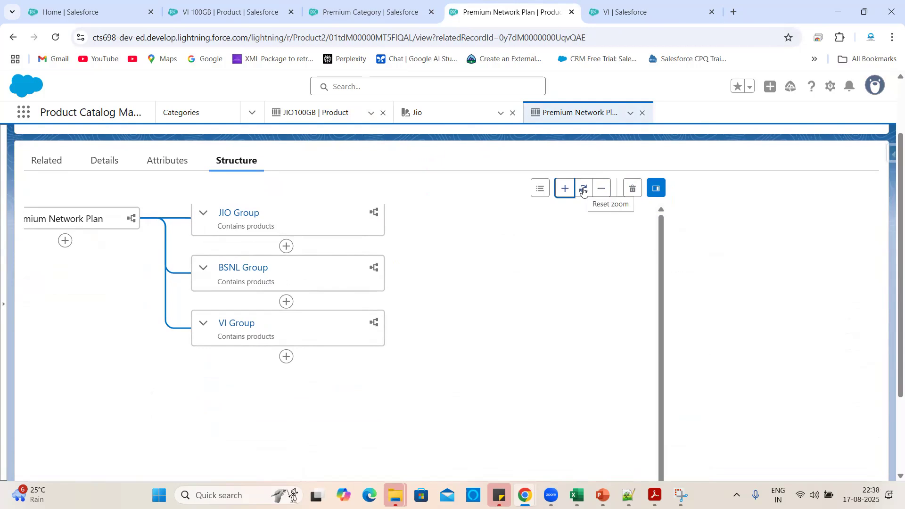
left_click(561, 191)
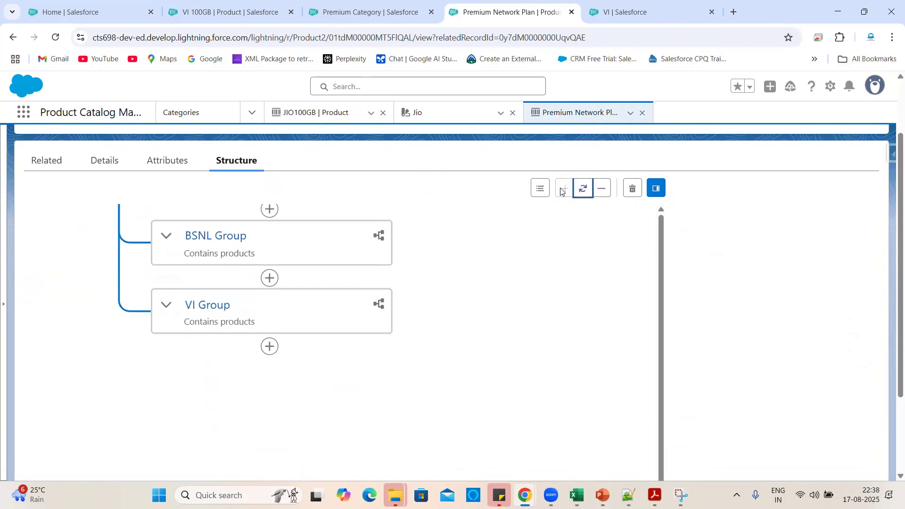
scroll(616, 241, "up", 2)
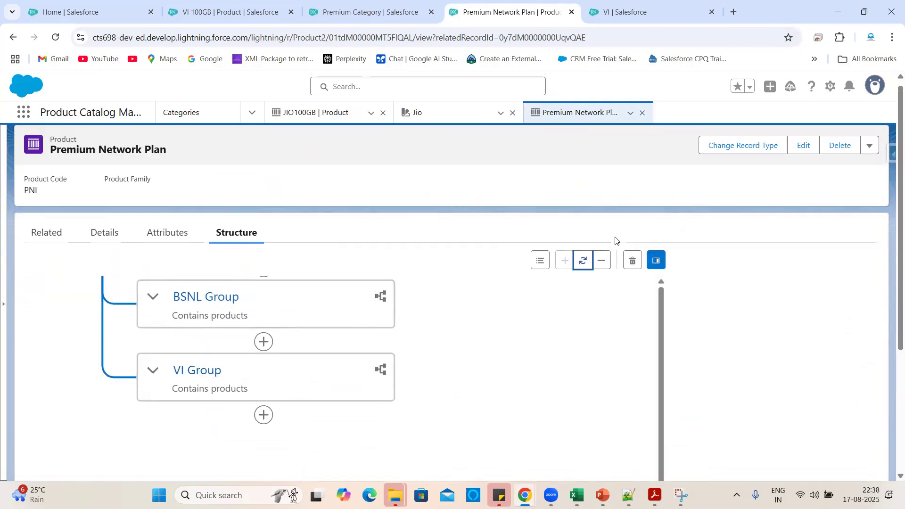
left_click(584, 262)
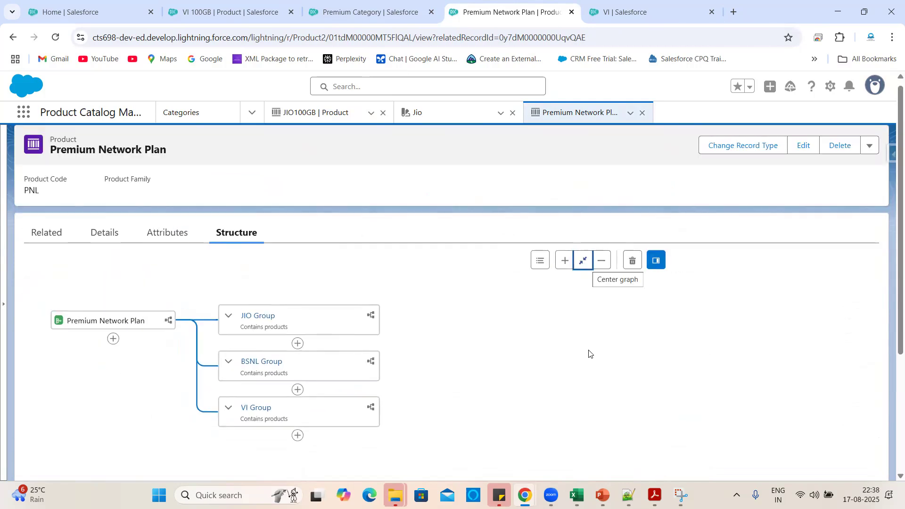
left_click(539, 262)
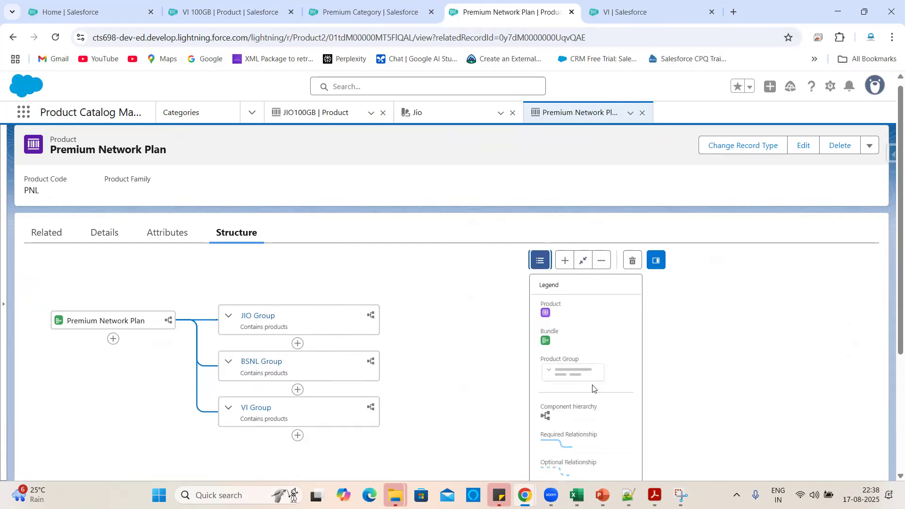
scroll(594, 389, "down", 2)
scroll(593, 389, "down", 1)
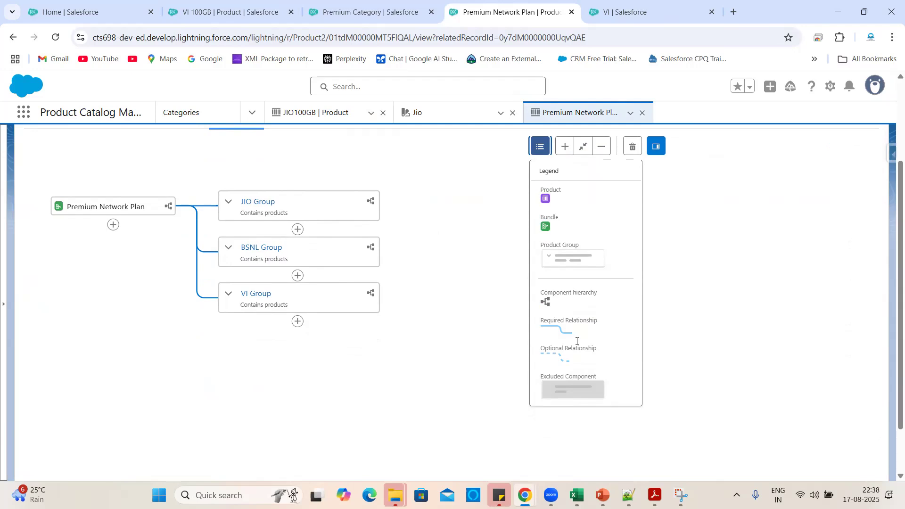
scroll(571, 349, "down", 1)
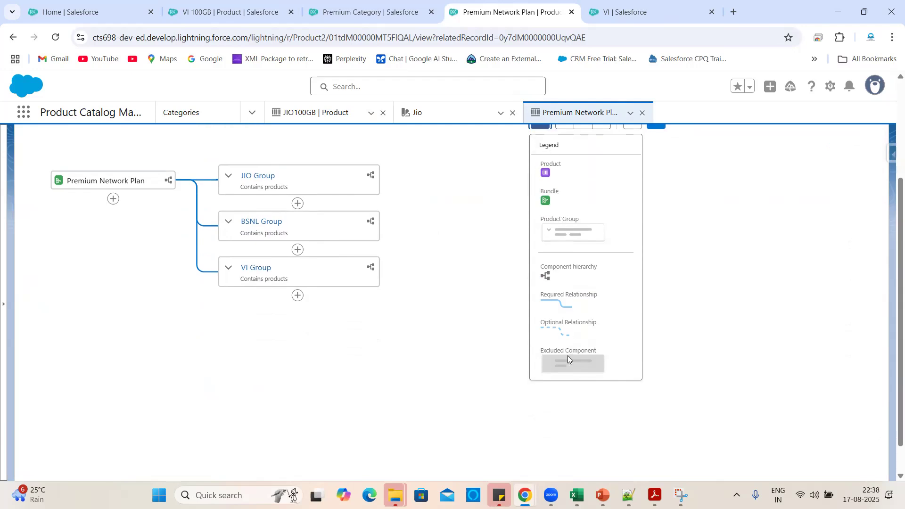
scroll(570, 349, "up", 3)
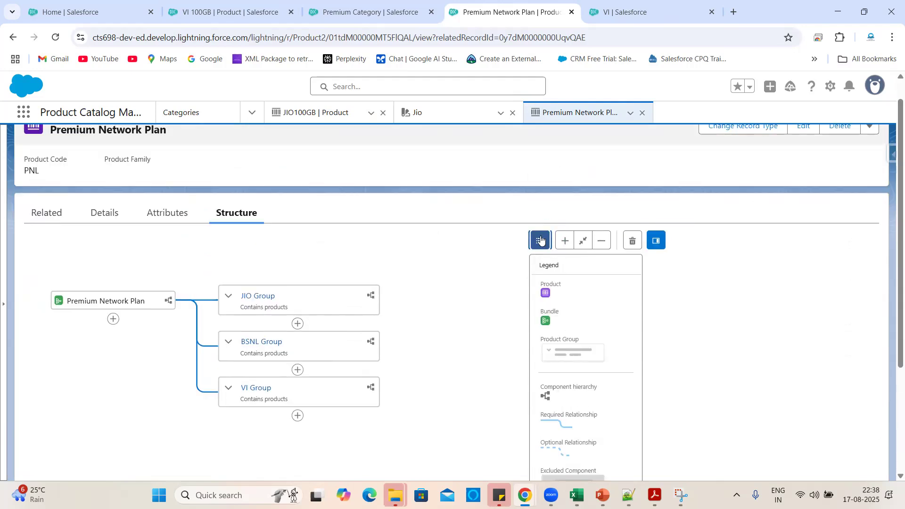
left_click(541, 241)
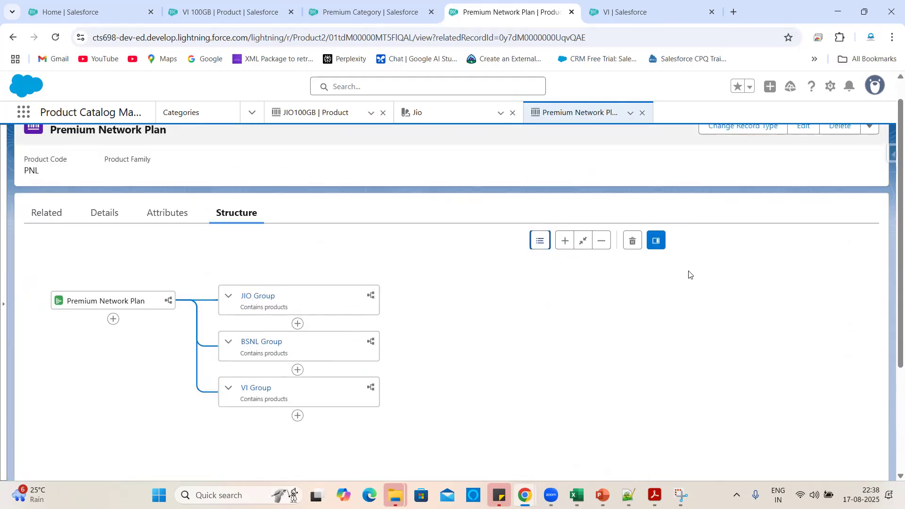
left_click(662, 245)
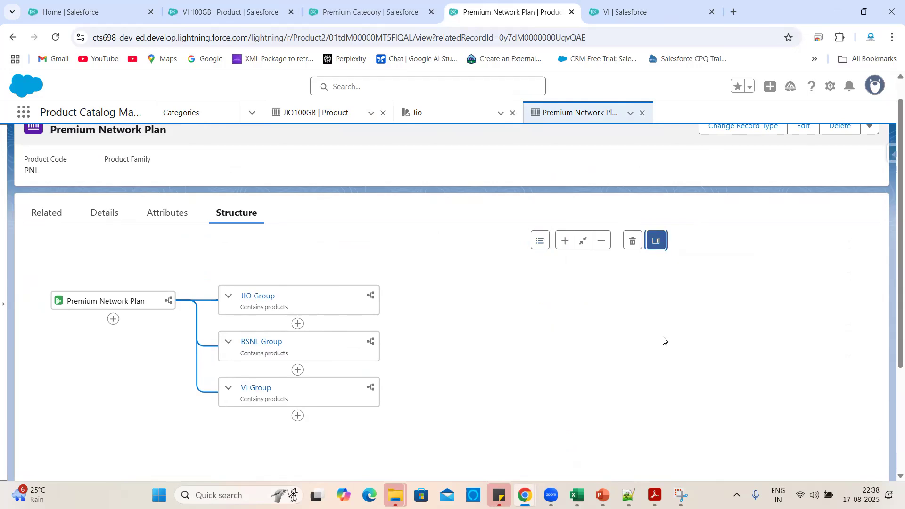
scroll(665, 342, "down", 3)
scroll(551, 342, "up", 3)
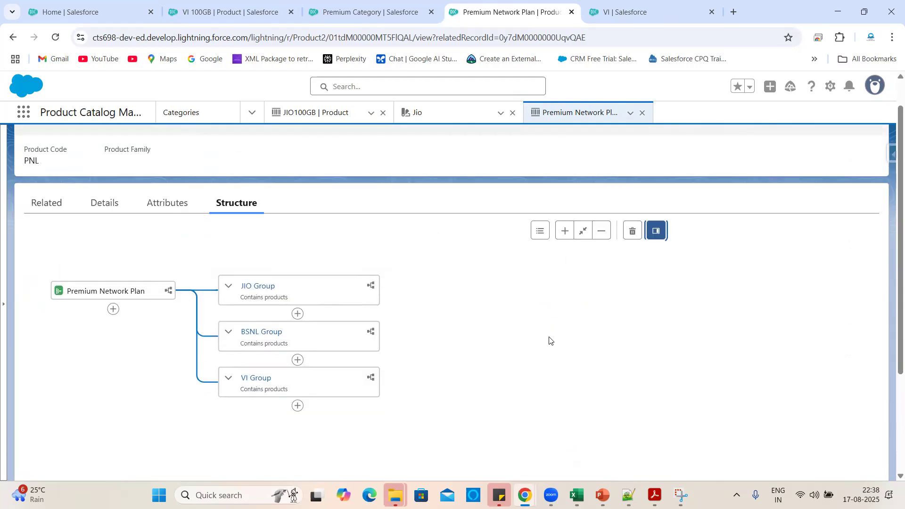
left_click(260, 293)
key("alt+Left")
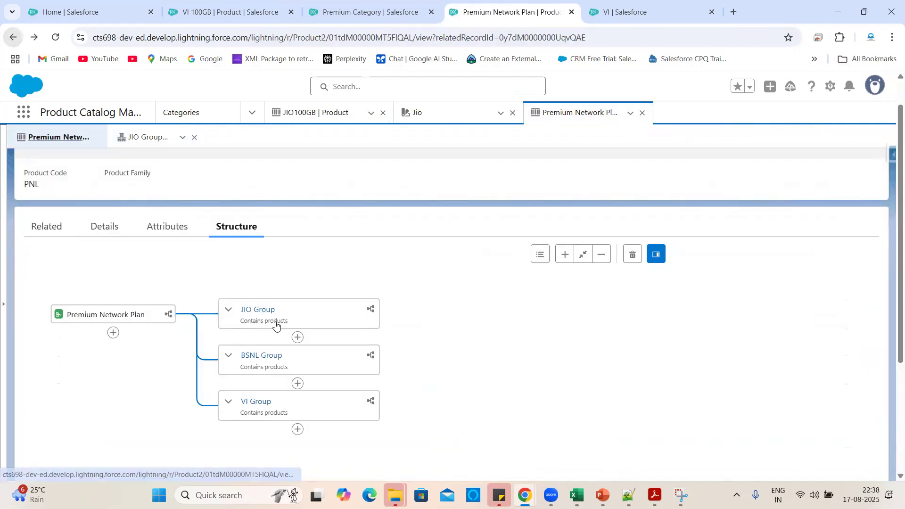
left_click(280, 326)
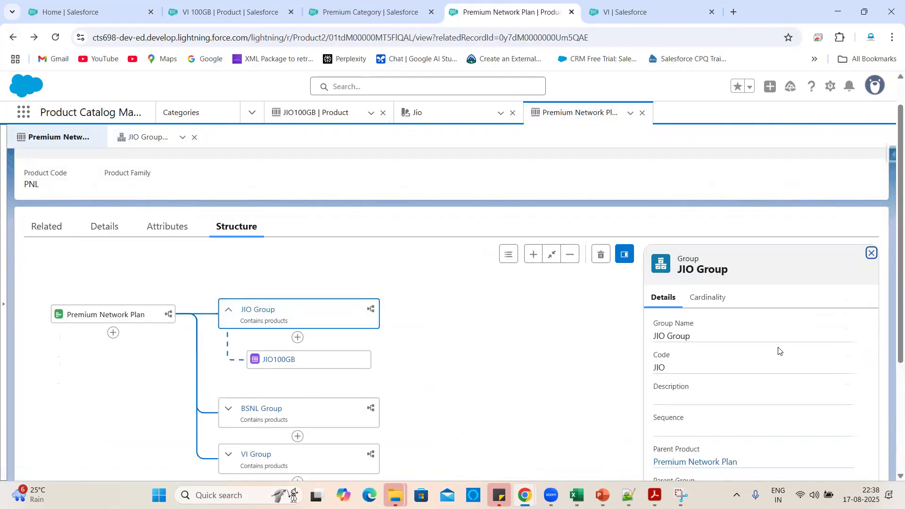
scroll(779, 351, "down", 2)
scroll(740, 324, "down", 1)
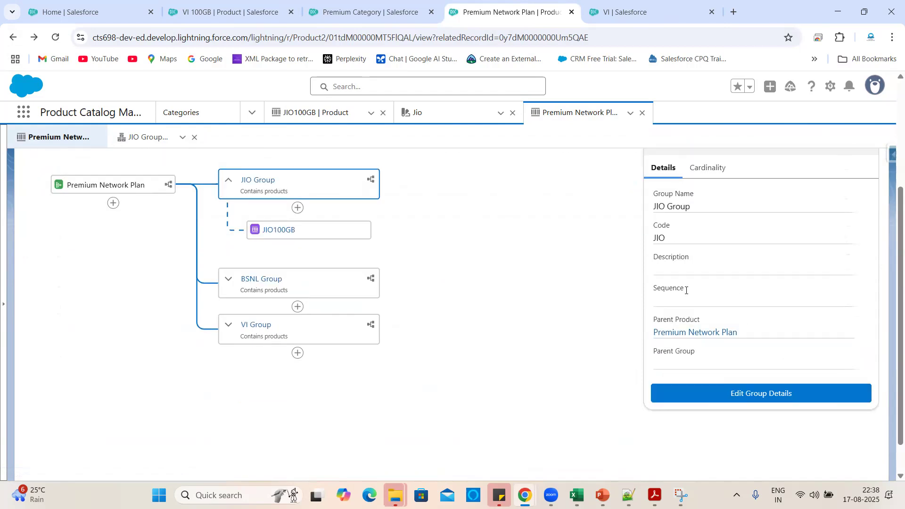
scroll(771, 323, "up", 2)
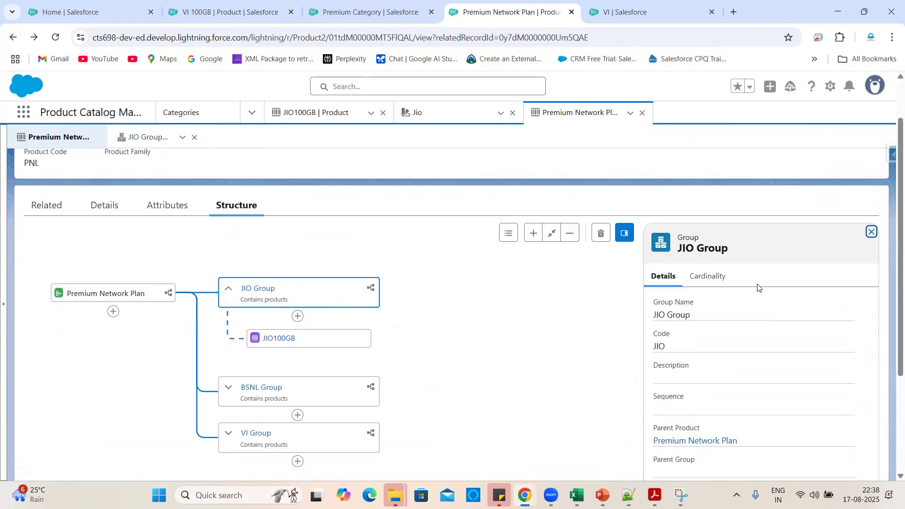
left_click(871, 233)
scroll(569, 305, "down", 1)
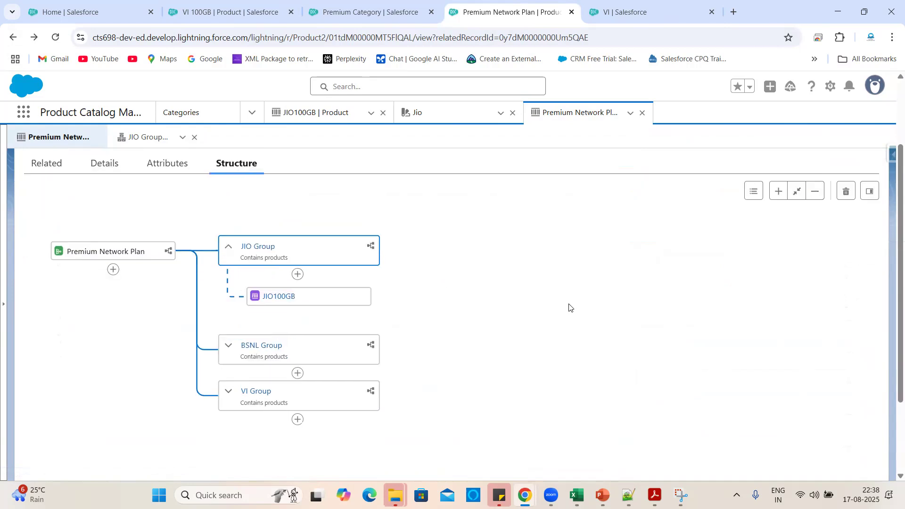
left_click(230, 330)
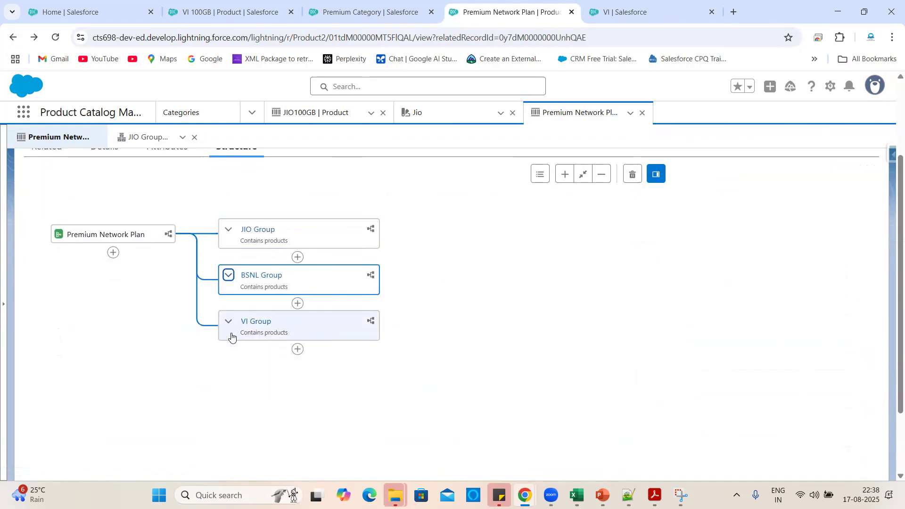
left_click(228, 282)
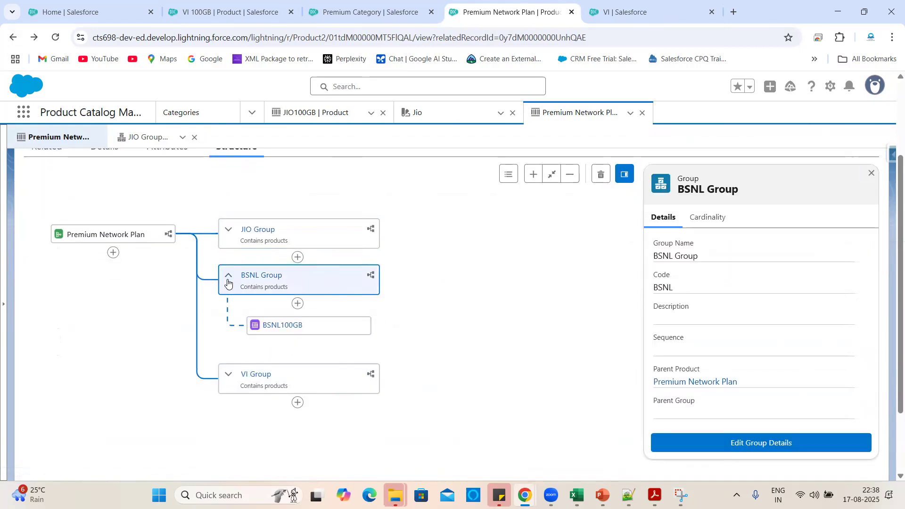
left_click(872, 175)
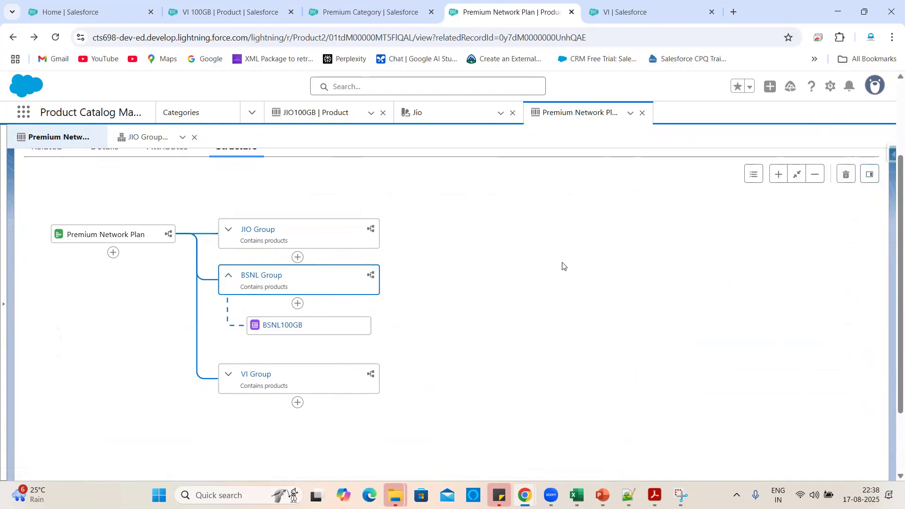
scroll(564, 267, "up", 1)
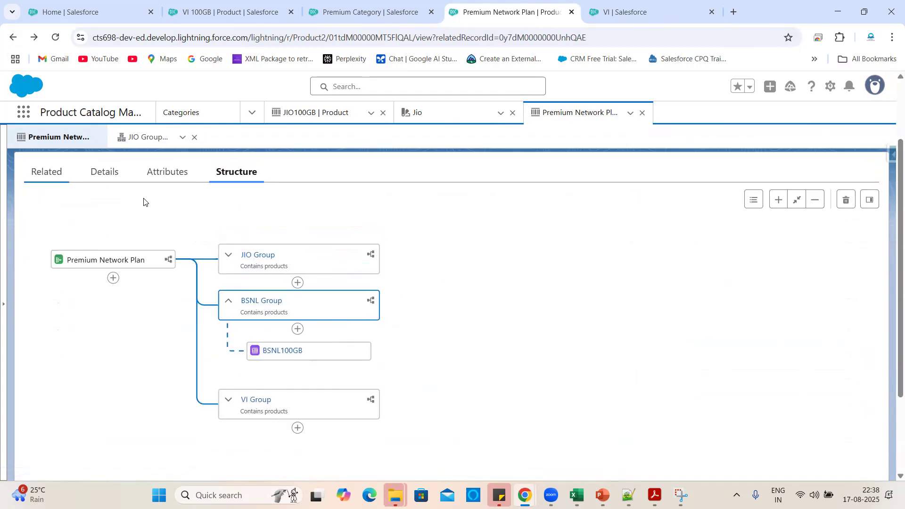
scroll(89, 216, "up", 2)
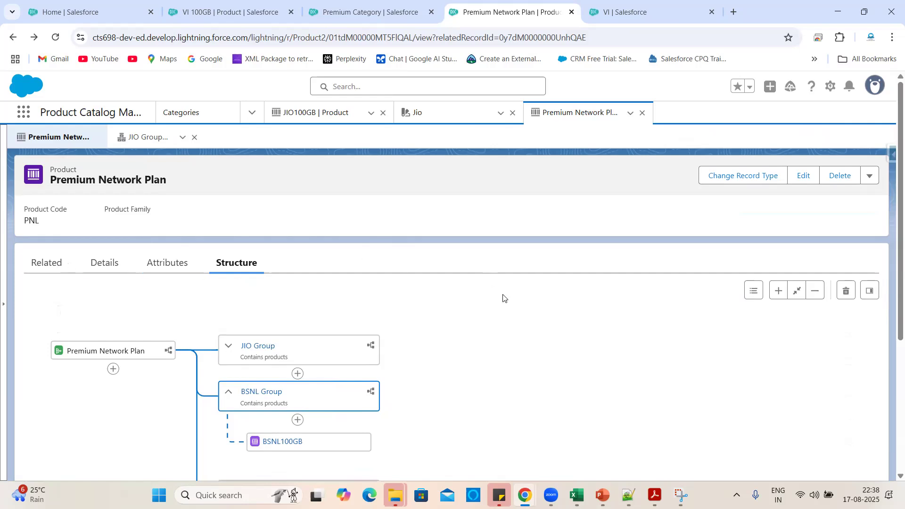
scroll(503, 299, "down", 1)
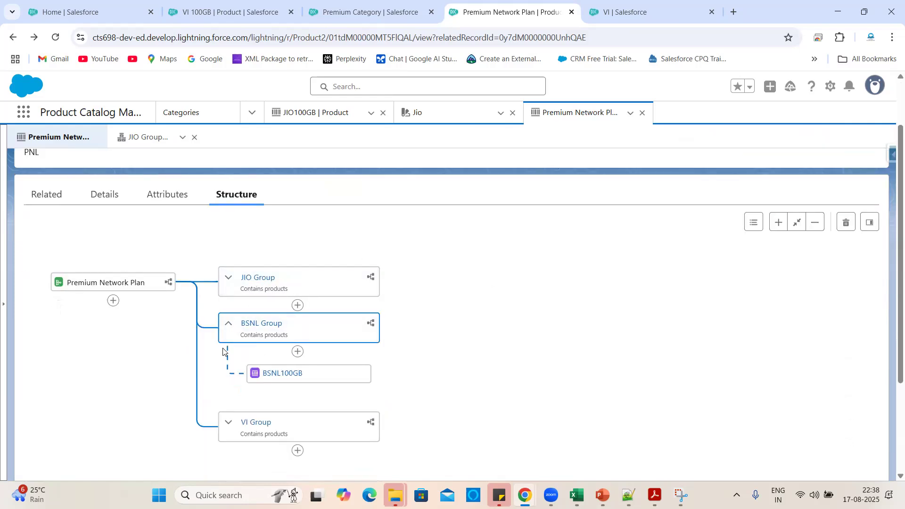
left_click(228, 323)
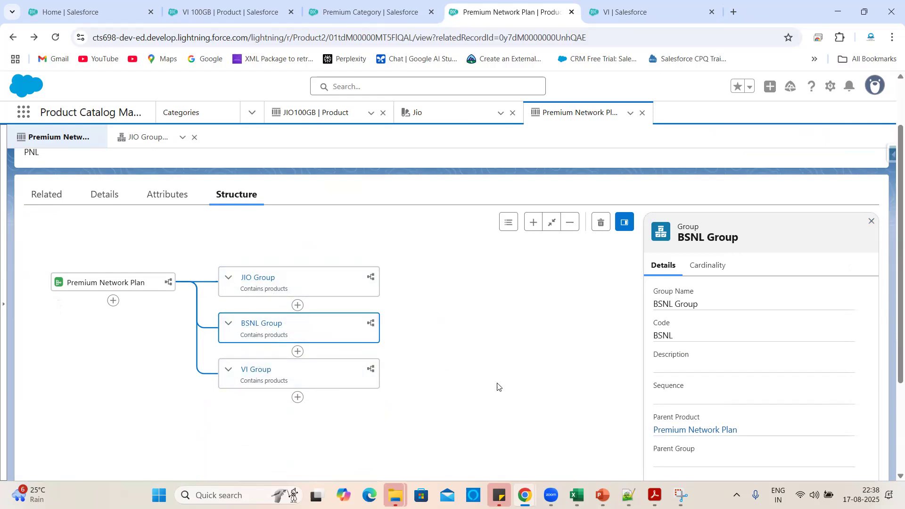
scroll(483, 401, "down", 1)
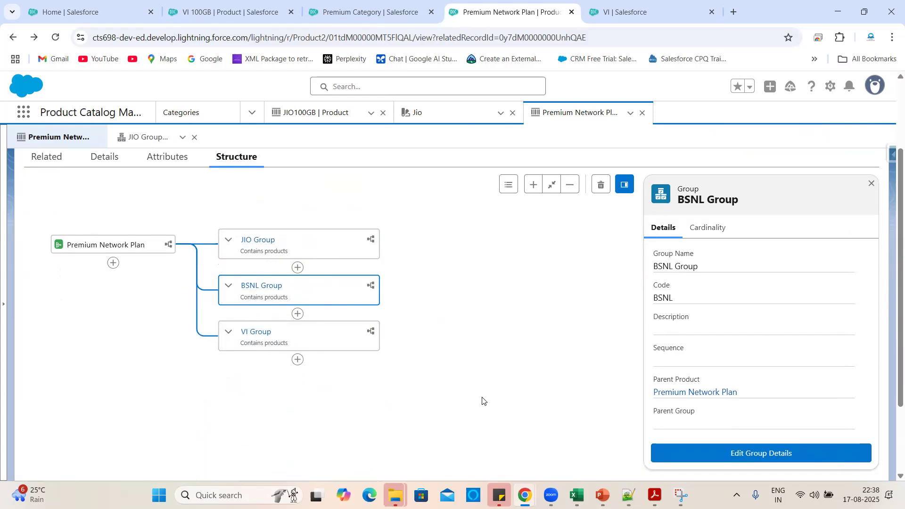
scroll(514, 377, "up", 2)
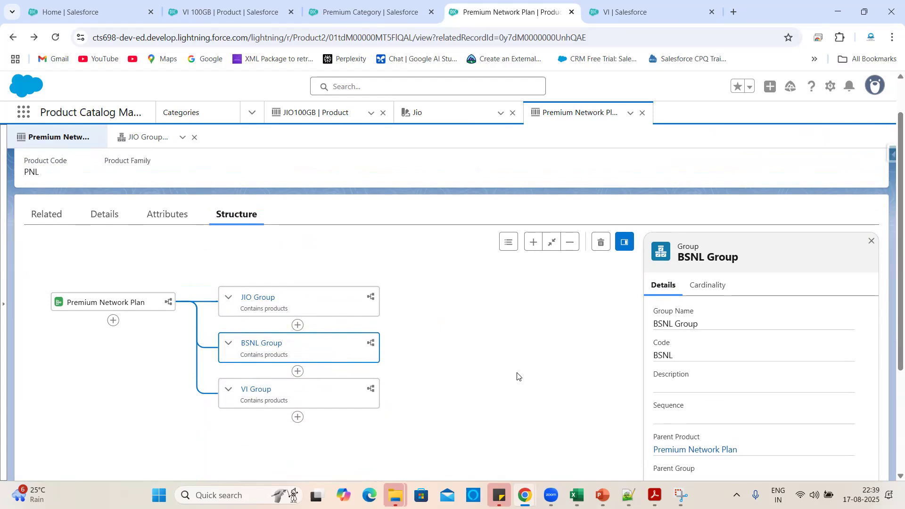
left_click(871, 241)
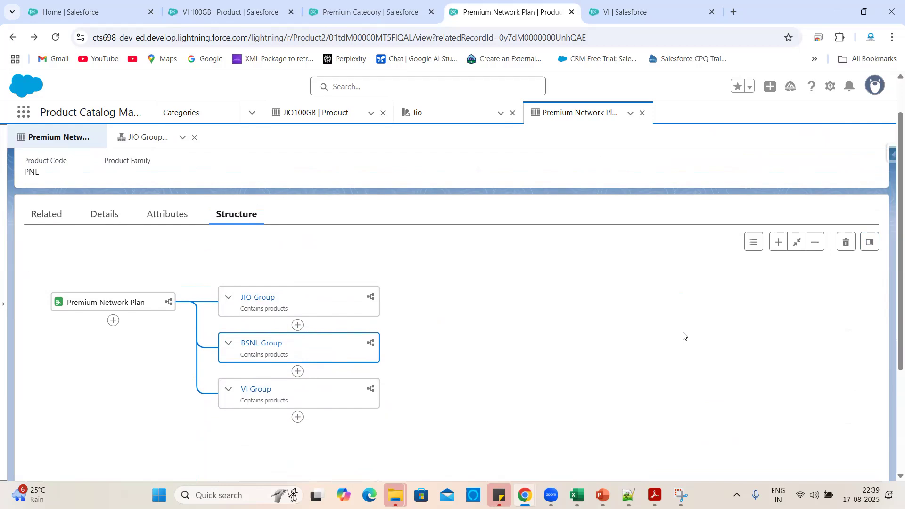
Search Setup Quick Find for 'pricing' and open Salesforce Pricing Setup.
left_click(121, 5)
double_click(67, 139)
key("BackSpace")
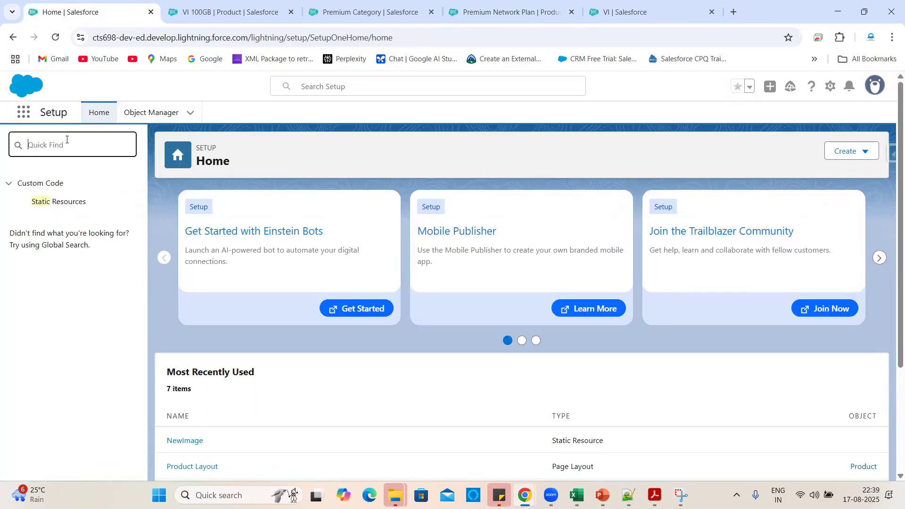
type("pr")
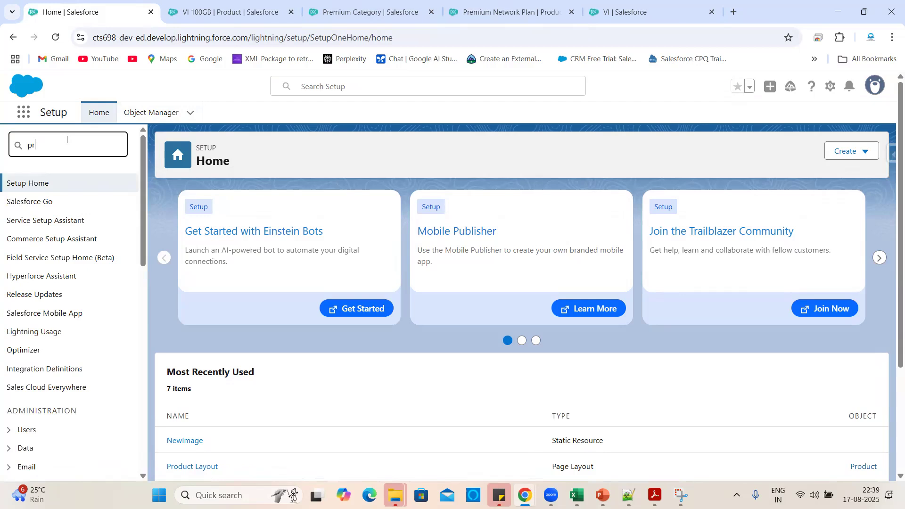
type("icing")
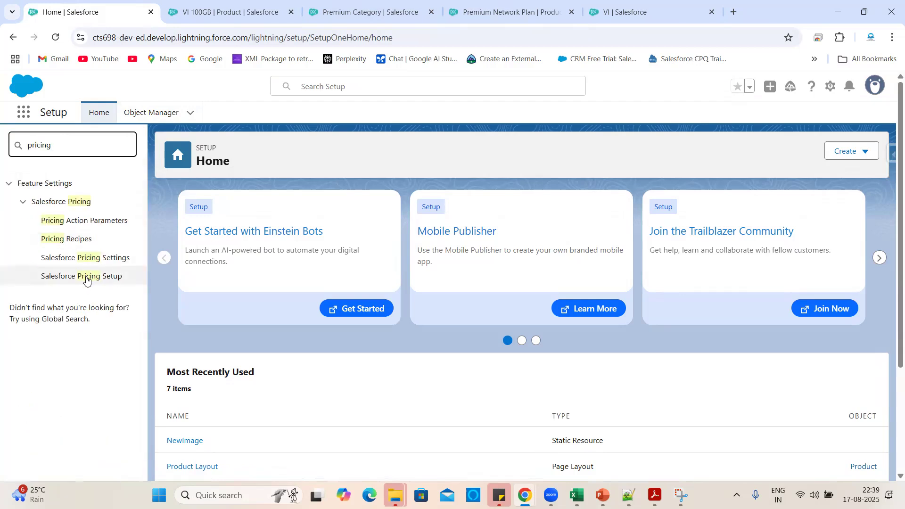
left_click(86, 279)
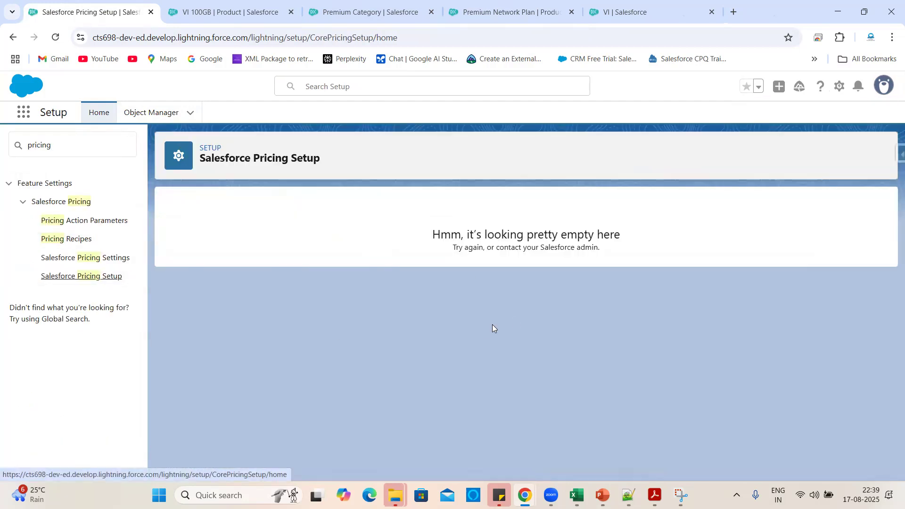
scroll(570, 351, "down", 5)
scroll(701, 370, "down", 3)
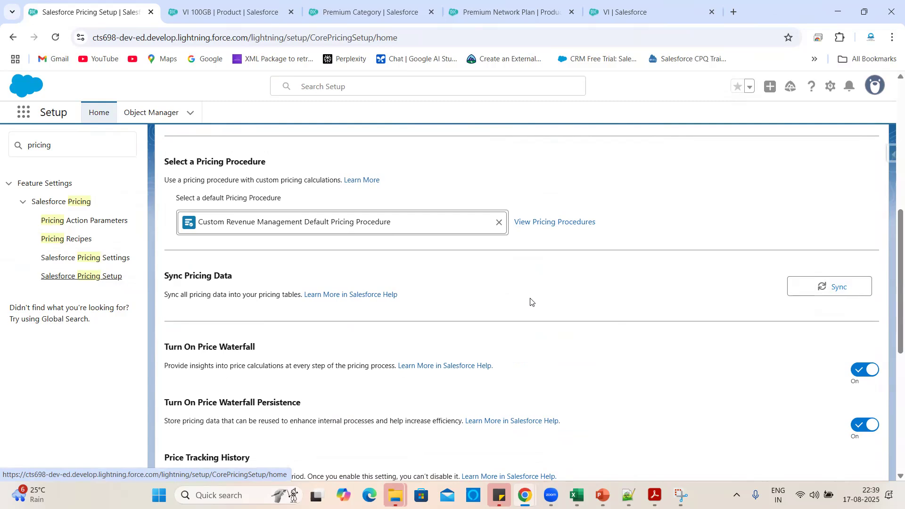
Sync and confirm all pricing data, then return to the VI 100GB product tab.
left_click(824, 287)
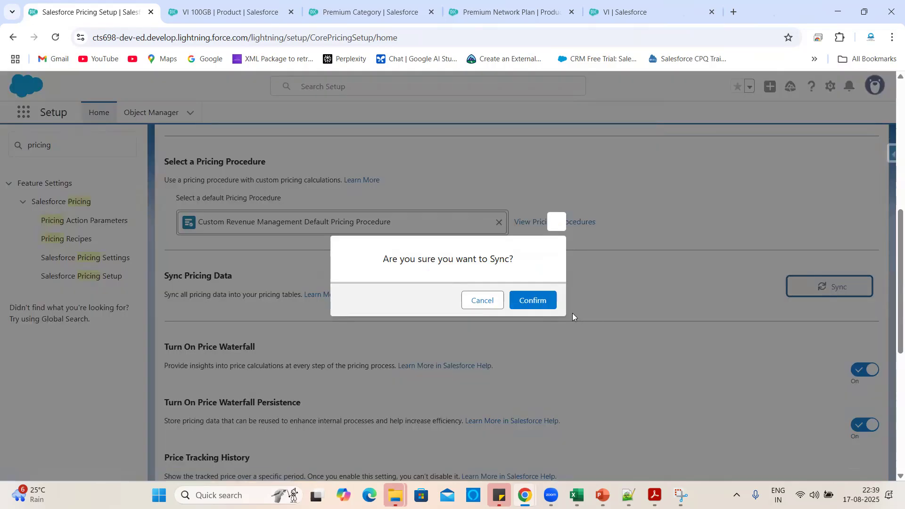
left_click(538, 302)
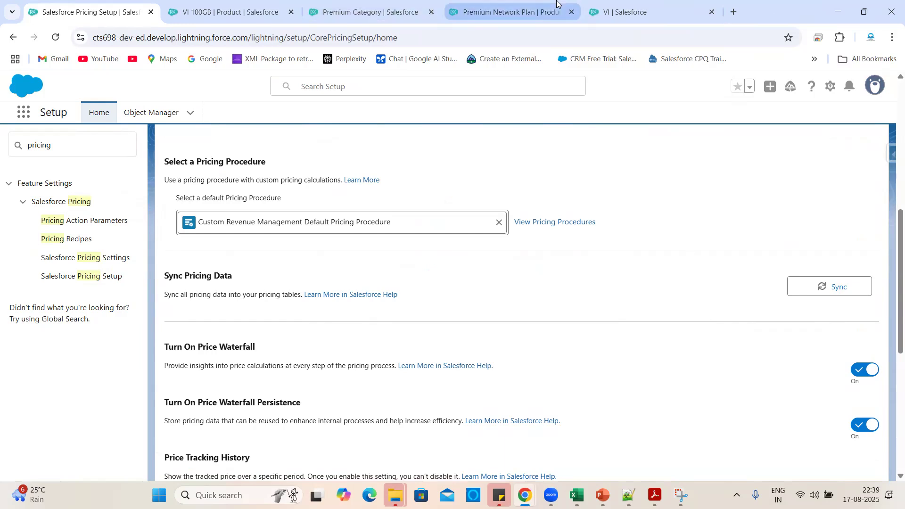
left_click(267, 3)
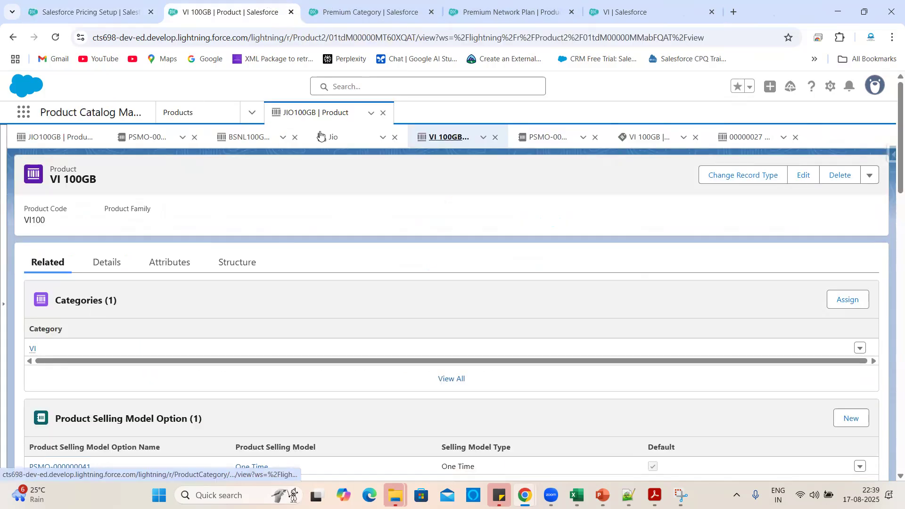
Close the JIO100GB tab and launch Revenue Lifecycle Management by searching 'Revenue' in the App Launcher.
left_click(383, 113)
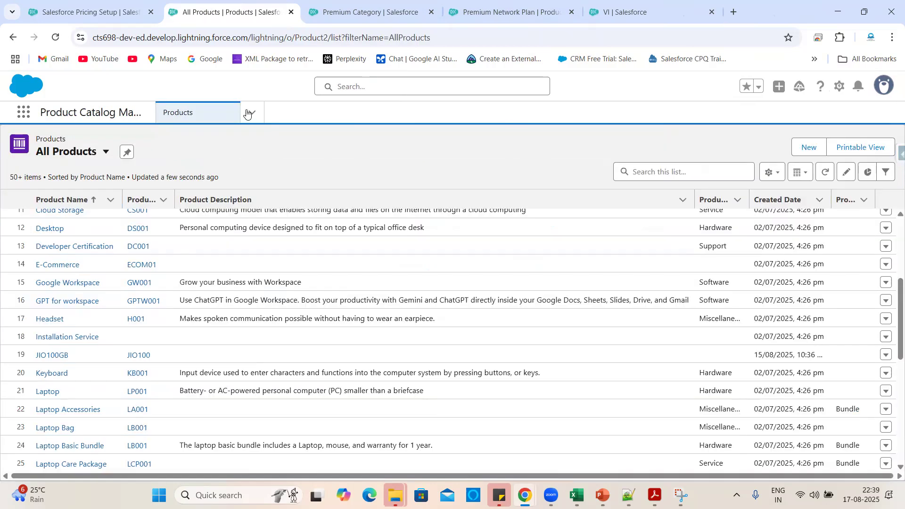
left_click(252, 113)
scroll(209, 321, "down", 3)
scroll(208, 320, "down", 2)
scroll(198, 235, "up", 8)
left_click(14, 106)
left_click(23, 112)
type("Revenue")
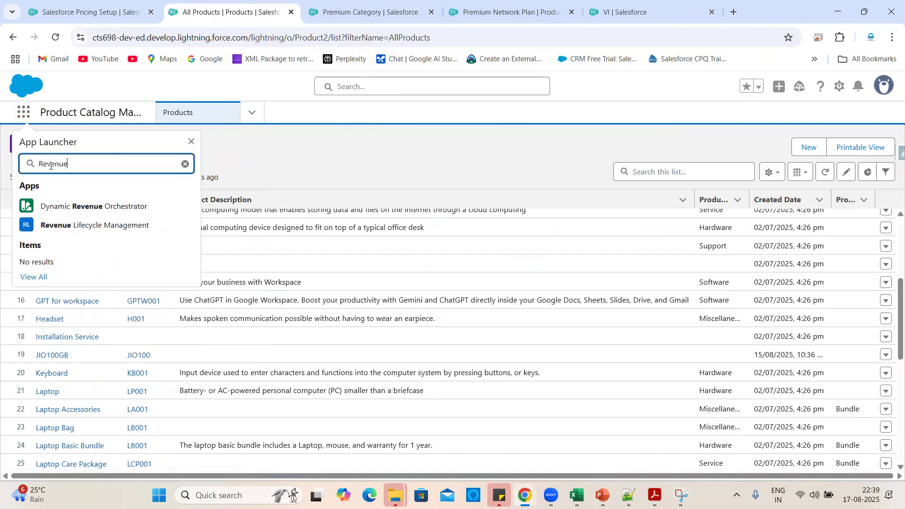
left_click(76, 225)
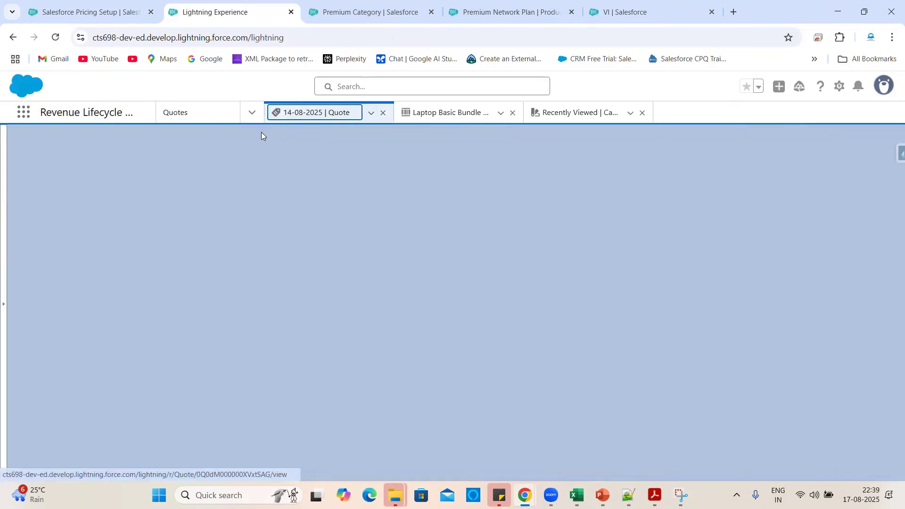
Close the Laptop Basic Bundle record and Recently Viewed tabs to reach the quote lines.
scroll(359, 351, "down", 4)
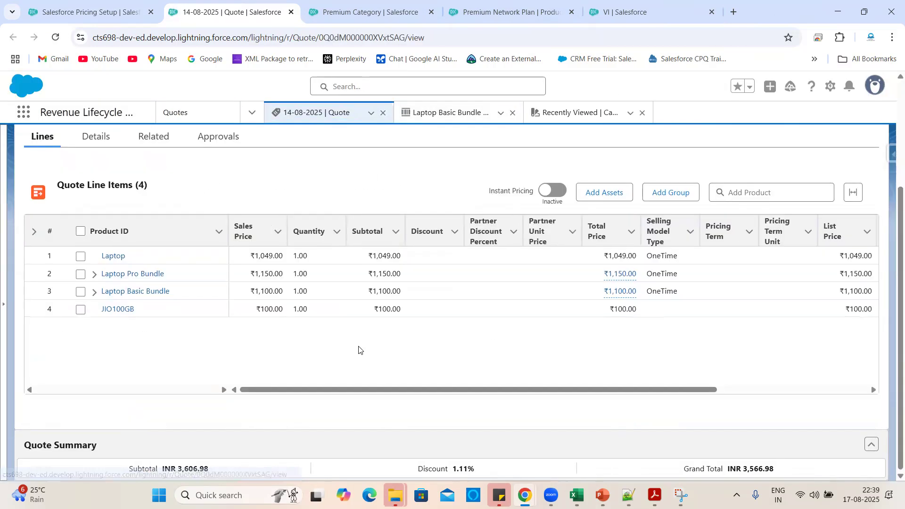
left_click(262, 368)
scroll(263, 368, "up", 4)
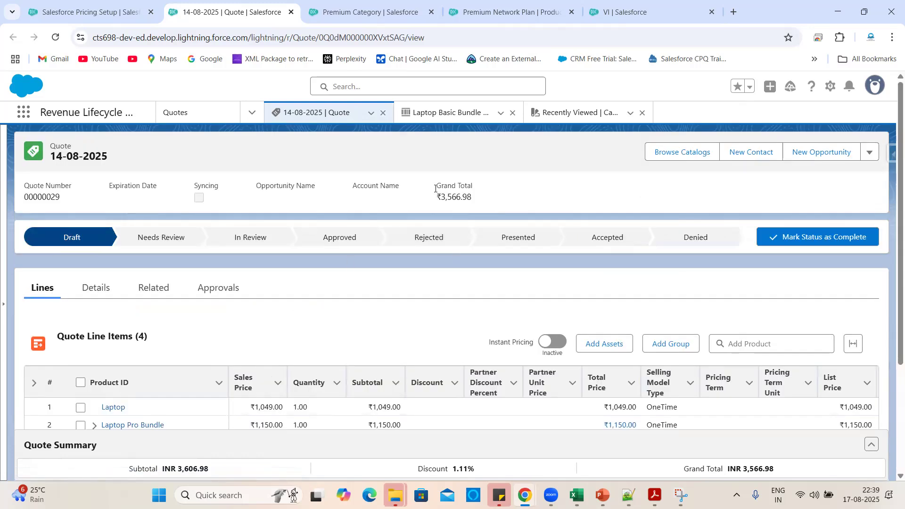
left_click(513, 113)
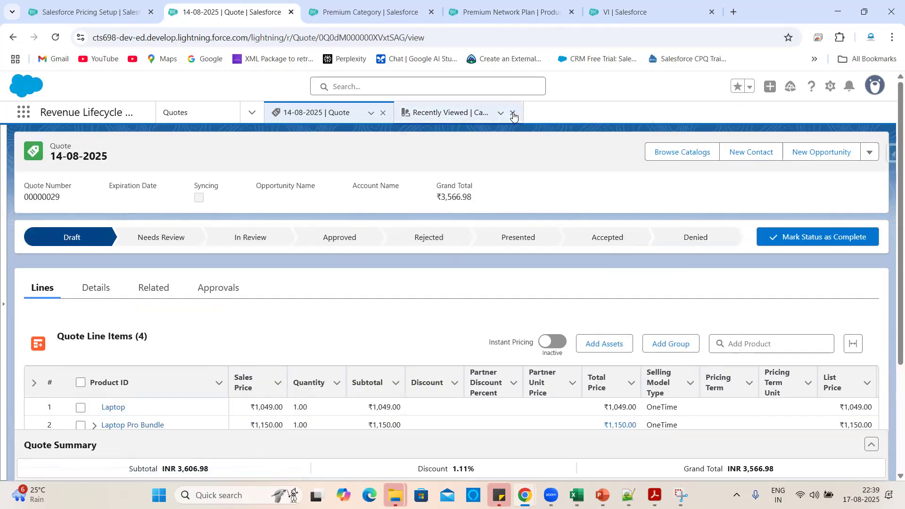
left_click(513, 113)
scroll(411, 273, "down", 3)
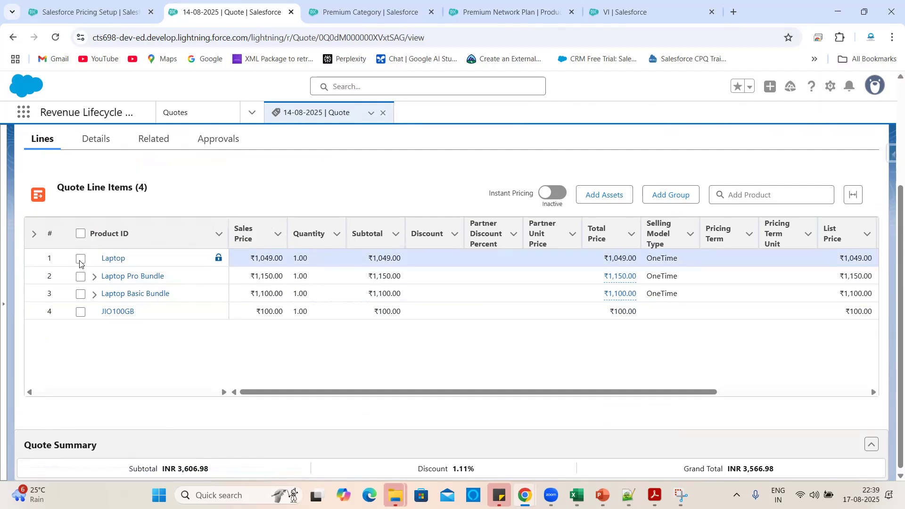
scroll(828, 303, "right", 5)
Delete the Laptop line and the Laptop Pro Bundle line from the quote.
left_click(861, 261)
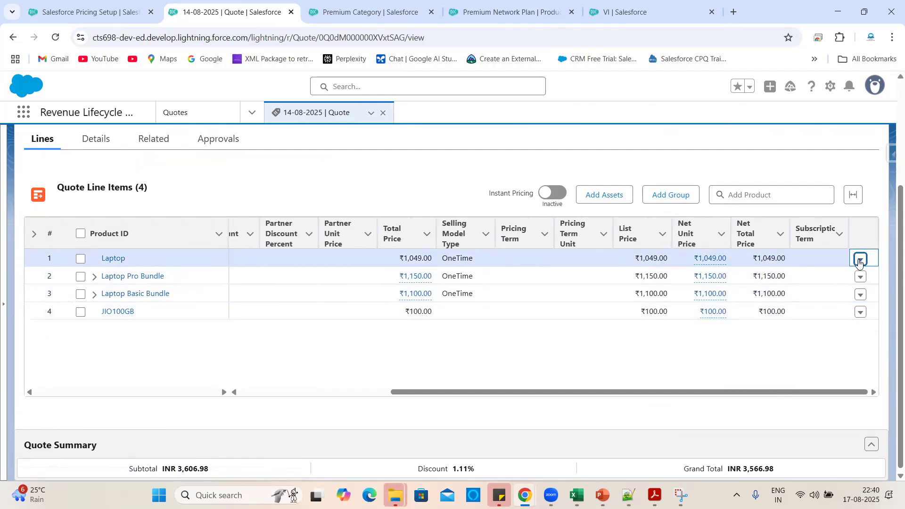
left_click(860, 262)
left_click(836, 318)
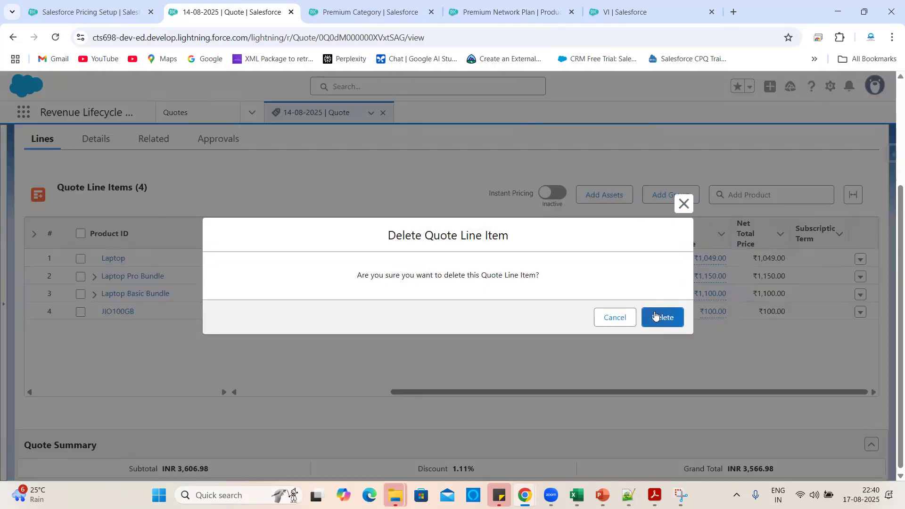
left_click(656, 316)
left_click(859, 260)
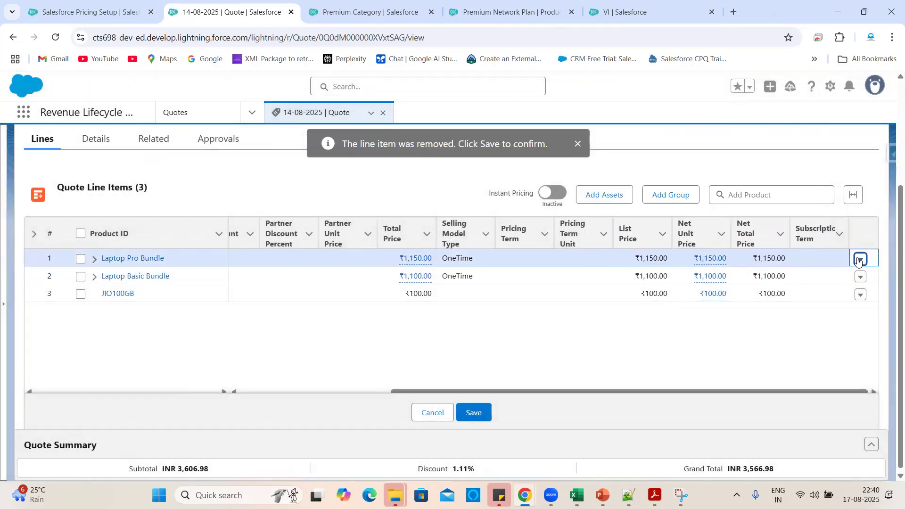
left_click(861, 261)
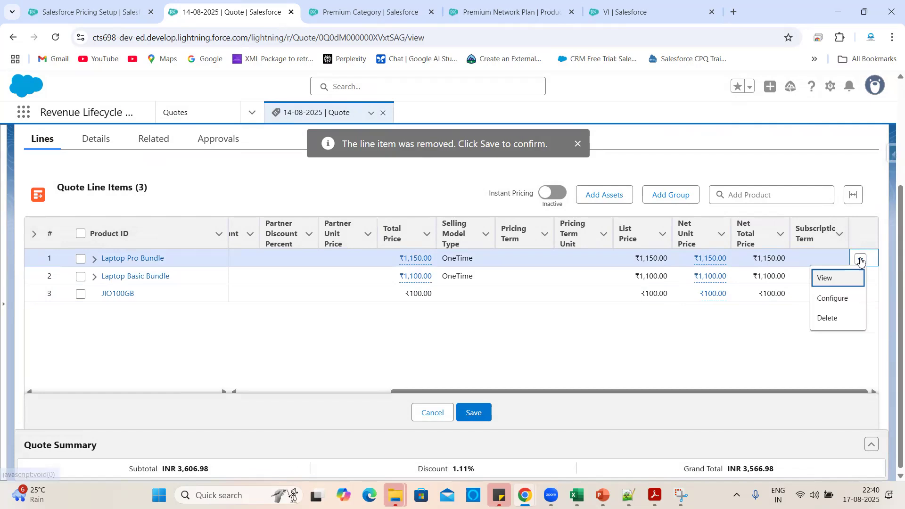
left_click(830, 318)
right_click(674, 317)
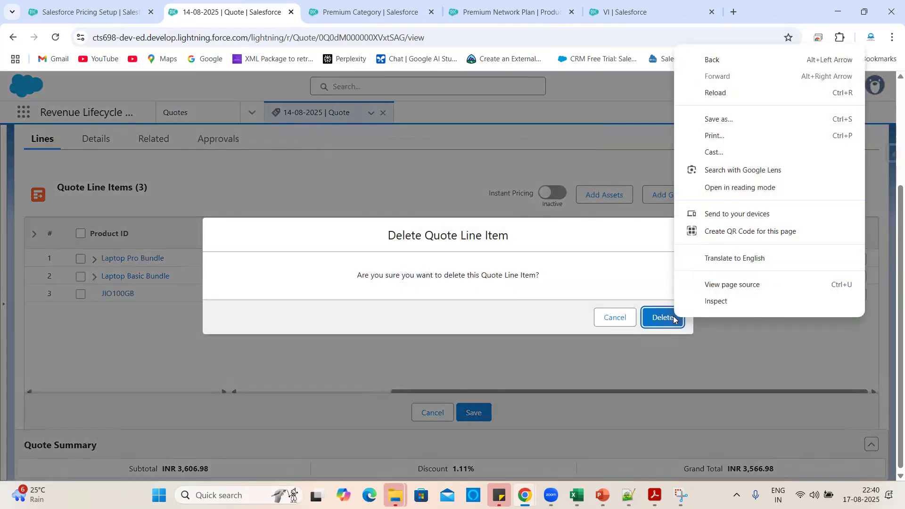
left_click(673, 317)
left_click(665, 318)
Delete the Laptop Basic Bundle and JIO100GB lines and save the empty quote.
left_click(861, 259)
left_click(831, 317)
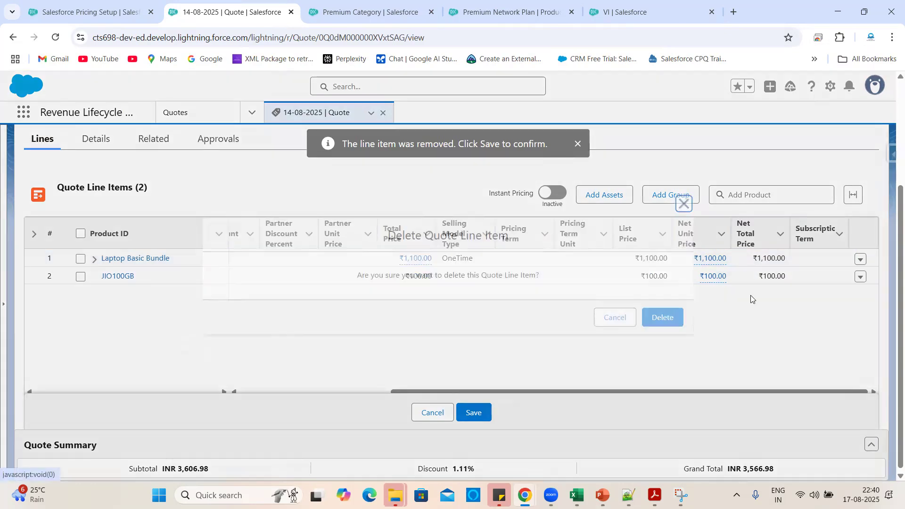
left_click(663, 317)
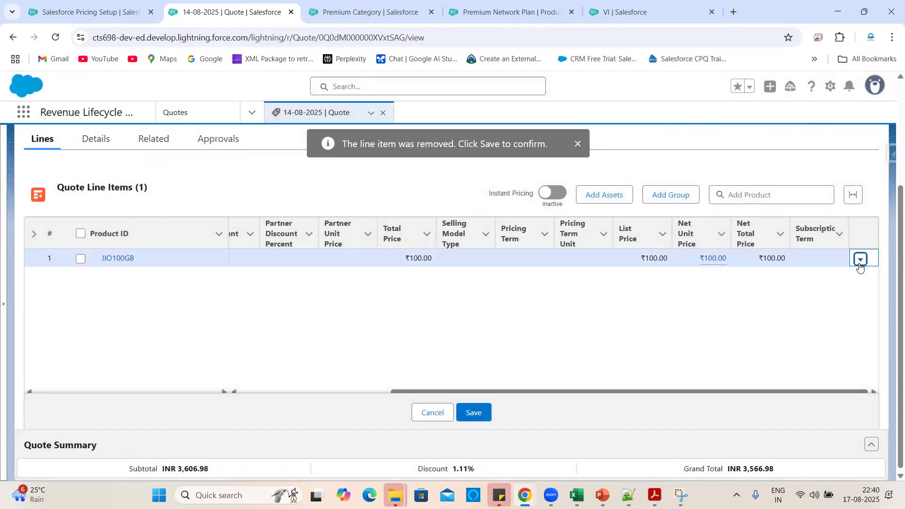
left_click(860, 265)
left_click(830, 300)
left_click(661, 317)
left_click(472, 412)
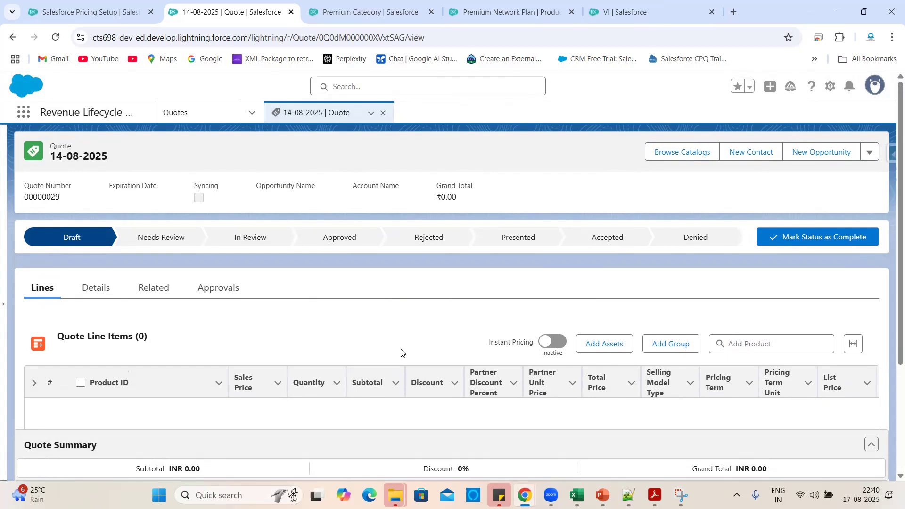
Open the All Catalogs picker to browse product catalogs for quote 14-08-2025.
scroll(401, 353, "down", 3)
scroll(459, 352, "up", 3)
left_click(680, 162)
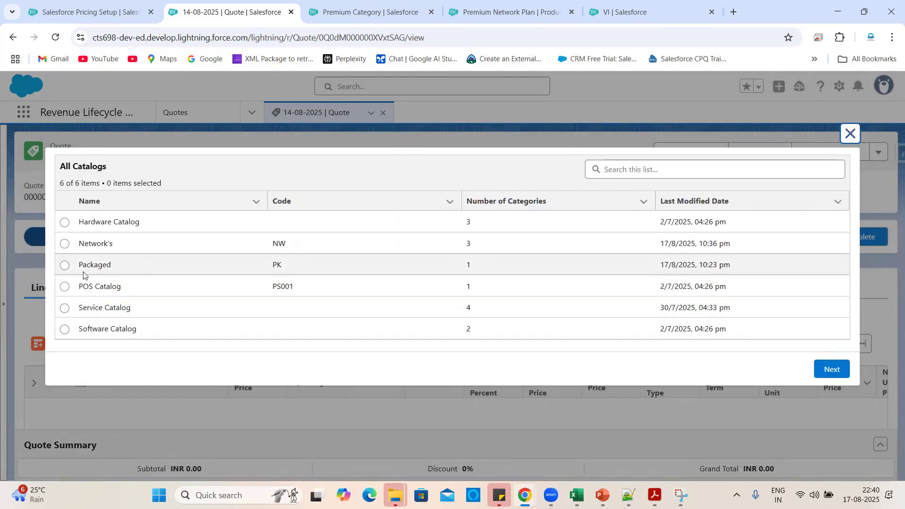
Select the Packaged catalog, cross-checking the Packaged entry in cell G11 of Book2.
left_click(64, 266)
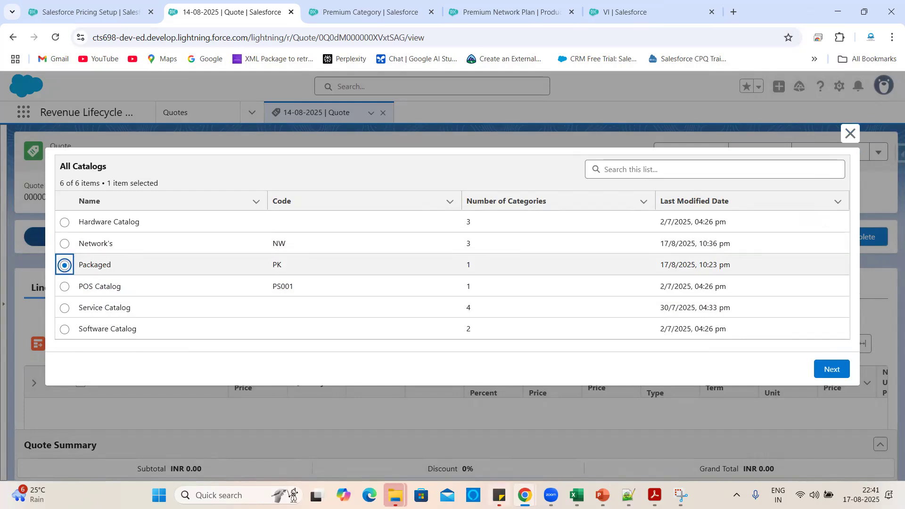
mouse_move(577, 495)
left_click(794, 426)
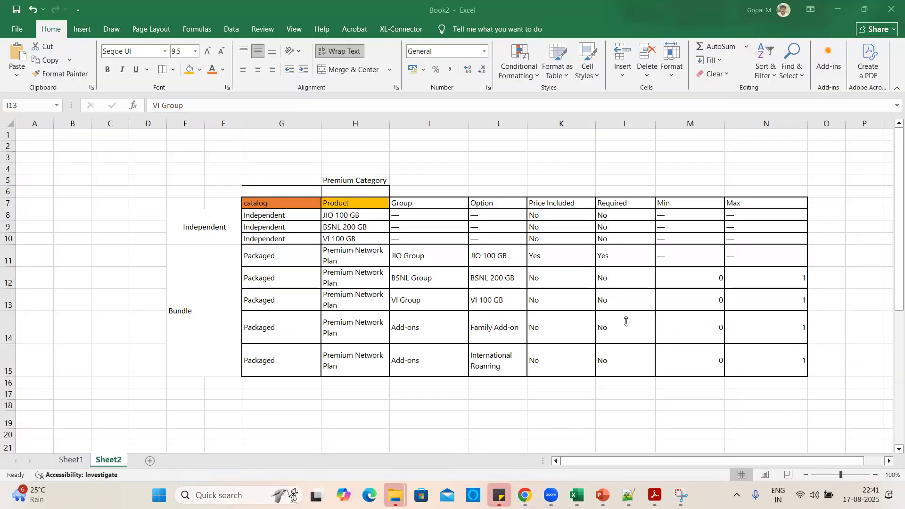
left_click(295, 251)
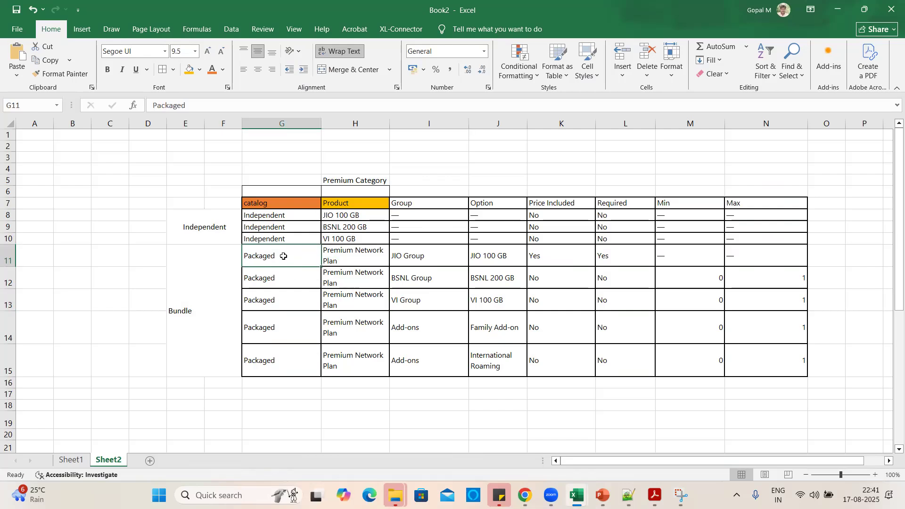
key("alt+Tab")
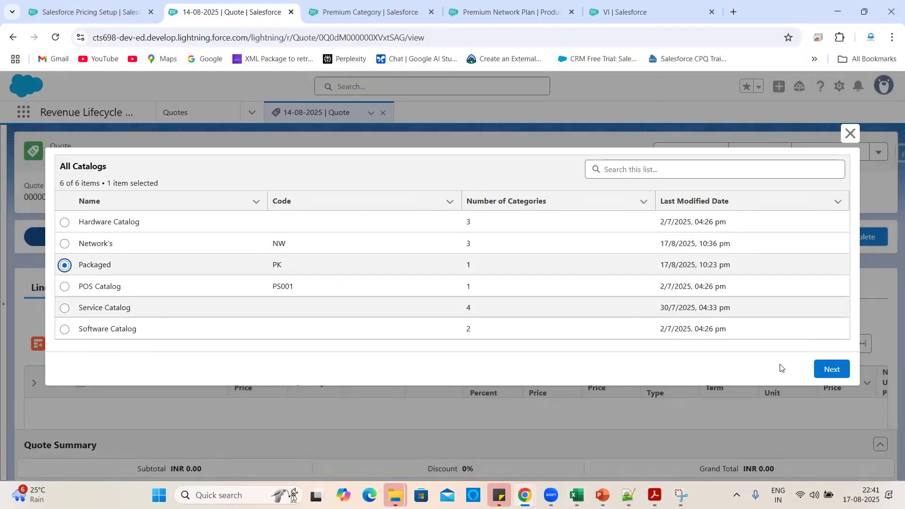
Open the Packaged catalog's Premium Category, verifying Premium Network Plan against cell H12 in Book2.
left_click(834, 372)
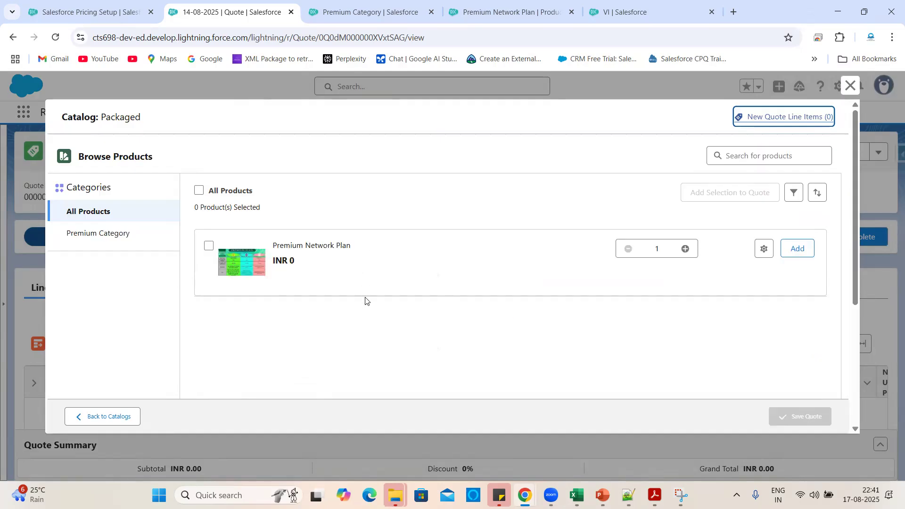
key("alt+Tab")
left_click(353, 276)
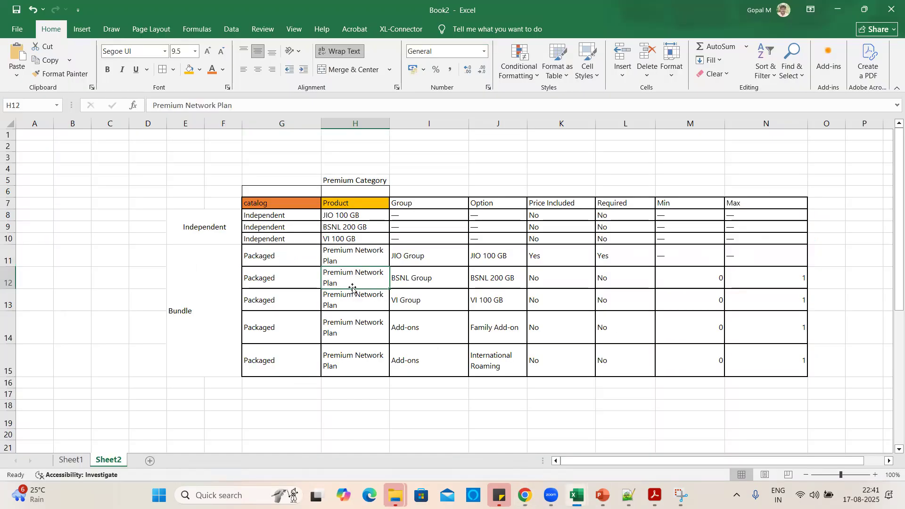
key("alt+Tab")
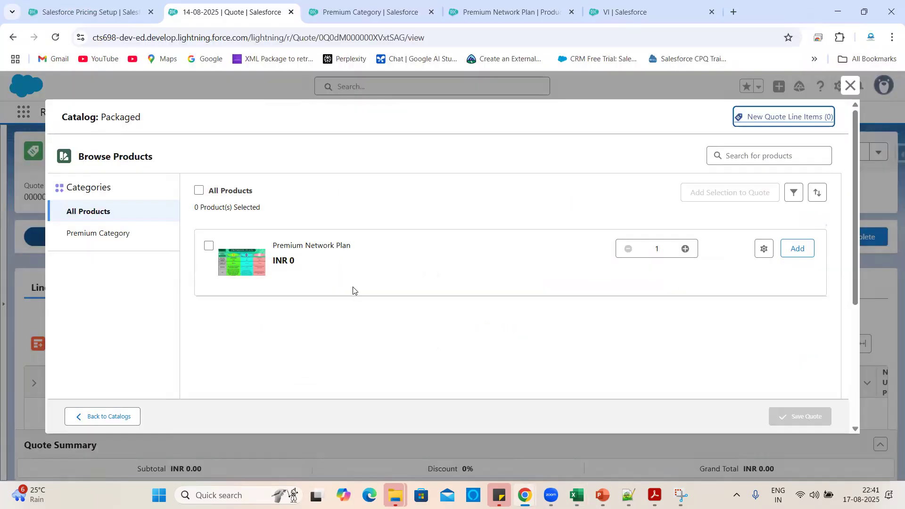
left_click(101, 235)
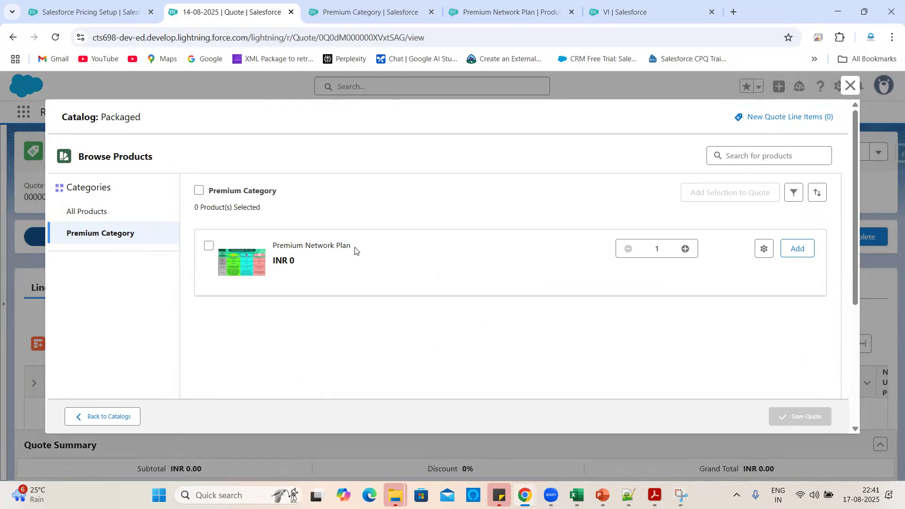
left_click_drag(358, 247, 275, 244)
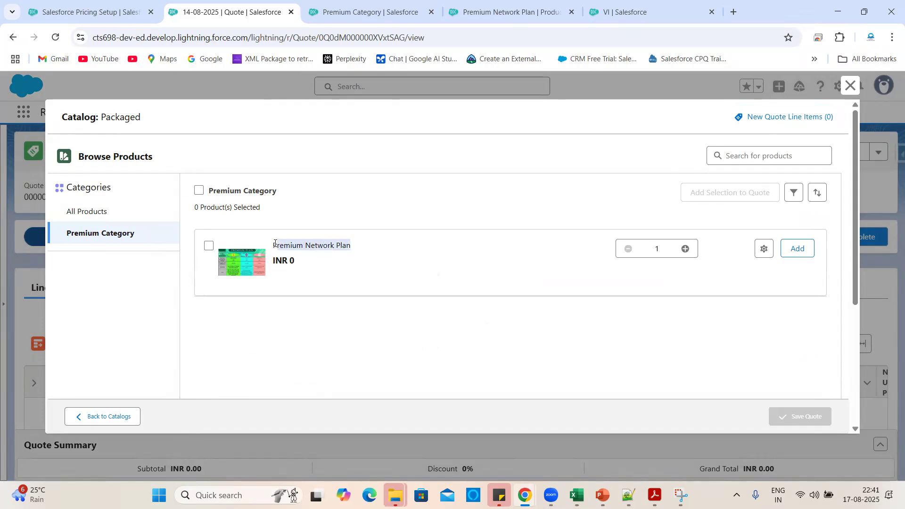
left_click(340, 310)
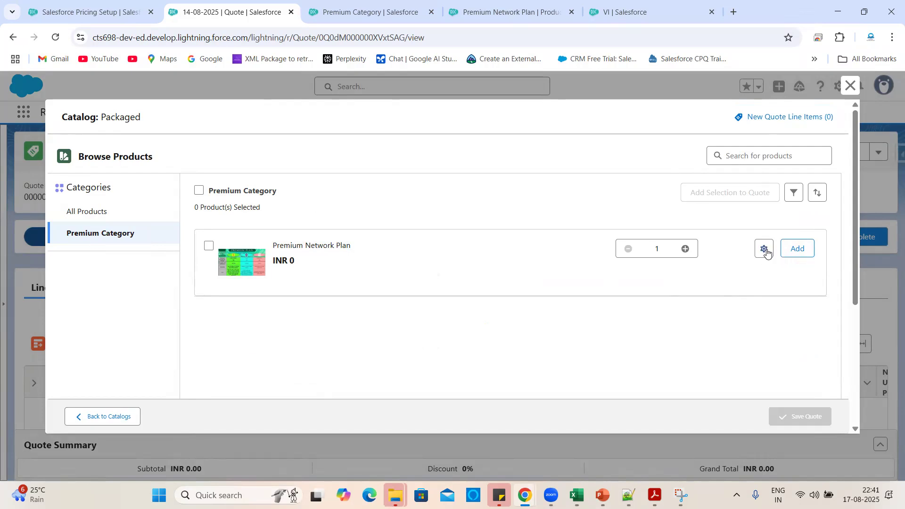
left_click(505, 4)
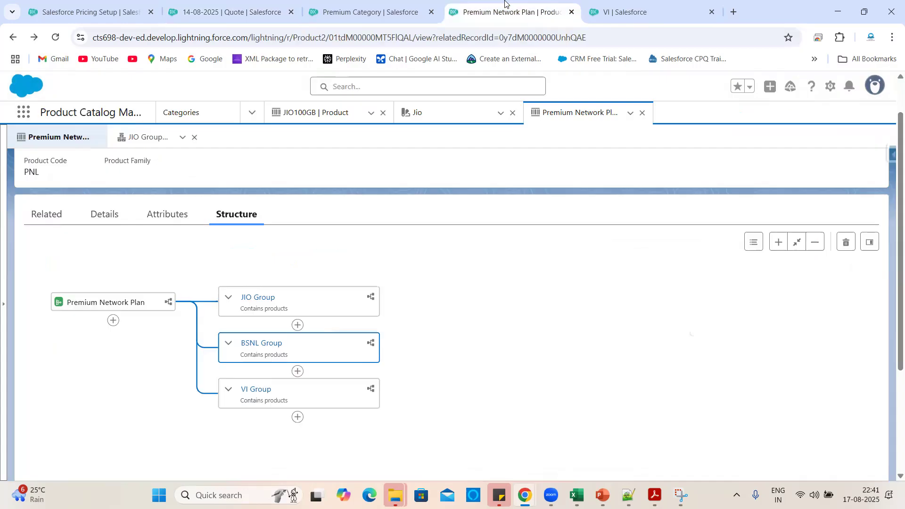
left_click(115, 217)
scroll(155, 351, "down", 1)
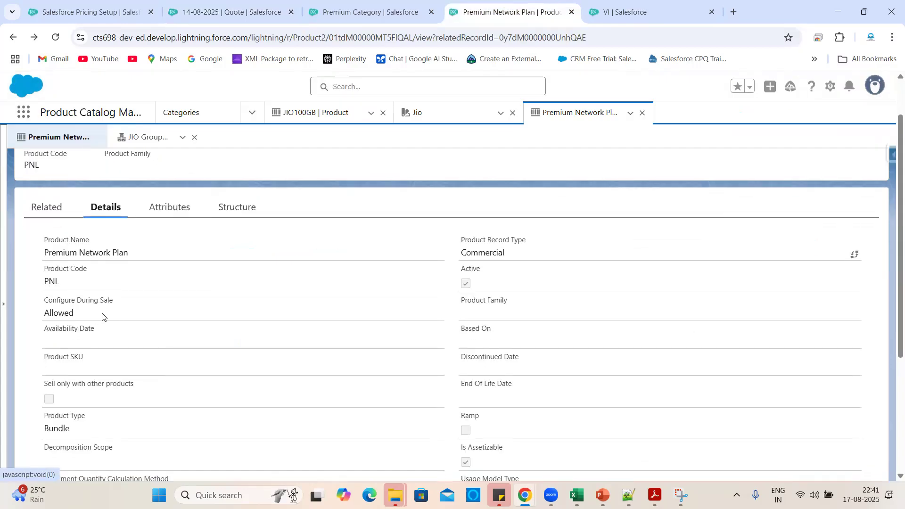
left_click_drag(93, 317, 40, 306)
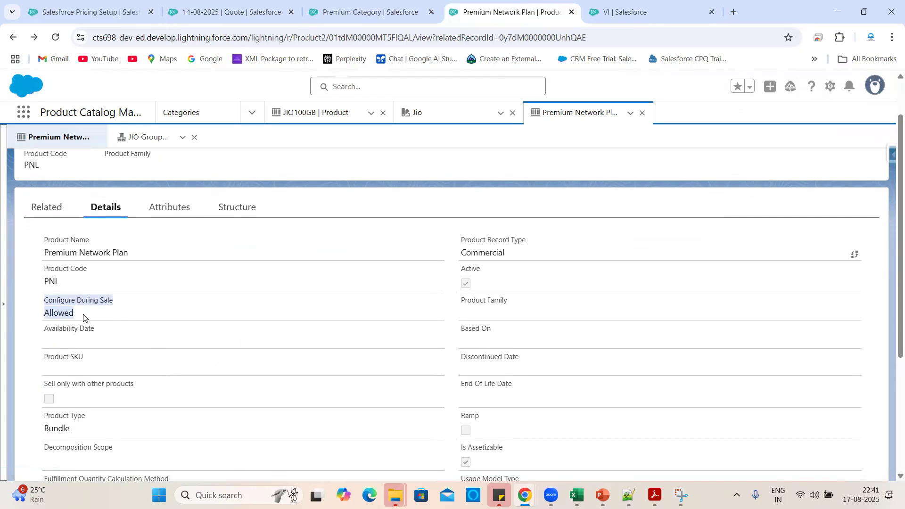
left_click(373, 10)
left_click(520, 3)
left_click(373, 11)
left_click(226, 11)
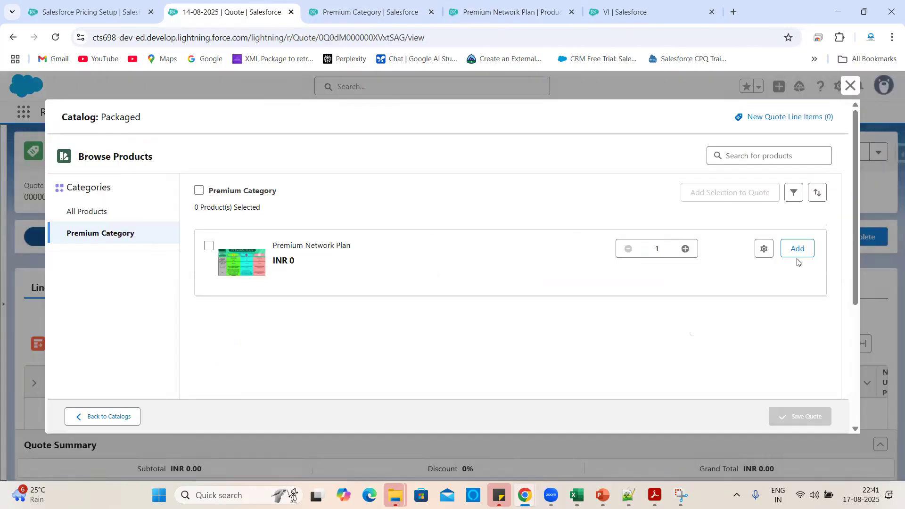
Open Premium Network Plan's configuration and review the BSNL, JIO and VI group options and warnings.
left_click(765, 250)
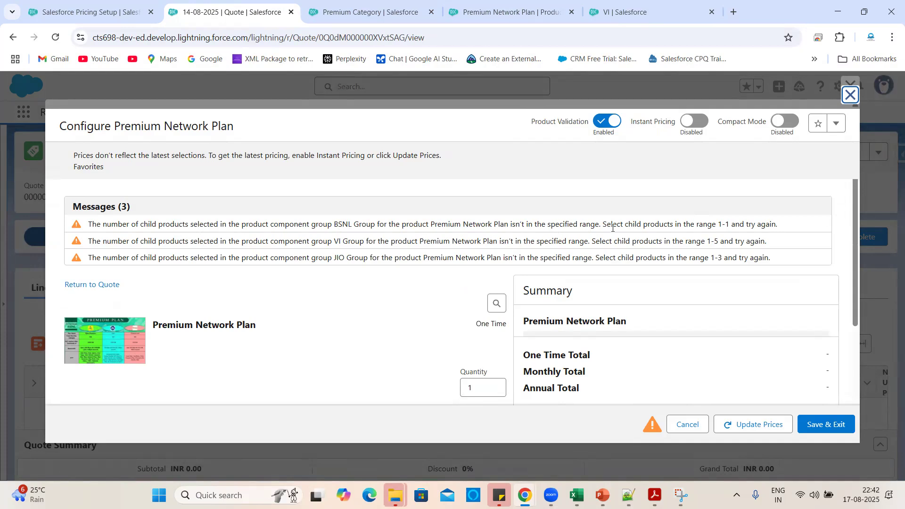
scroll(422, 279, "down", 3)
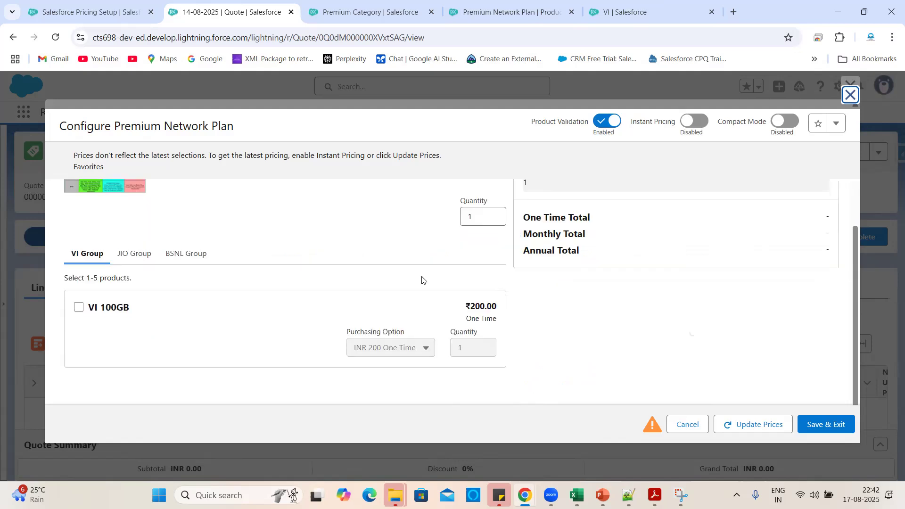
scroll(422, 279, "up", 3)
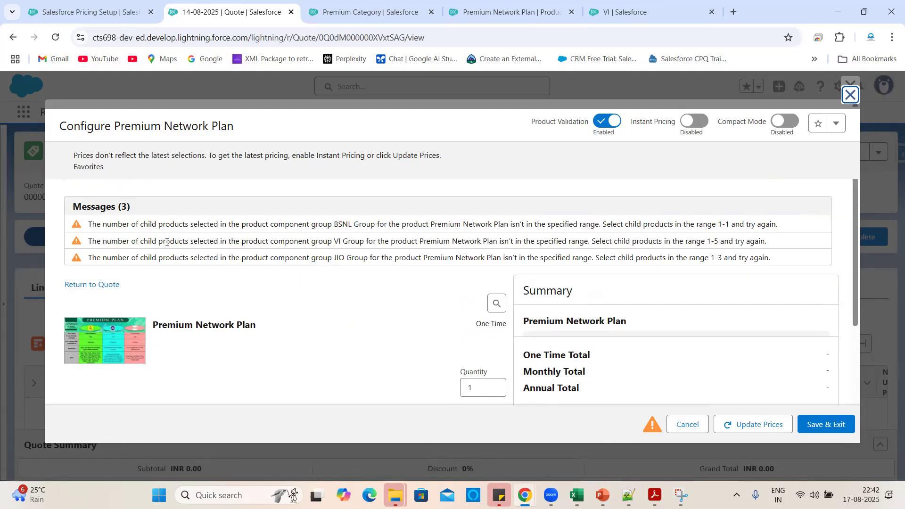
scroll(326, 343, "down", 3)
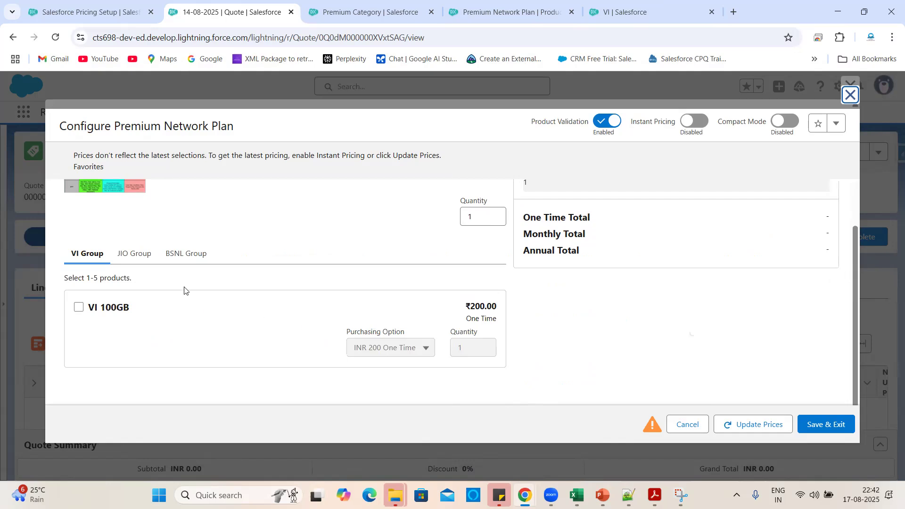
left_click(203, 255)
scroll(307, 336, "down", 1)
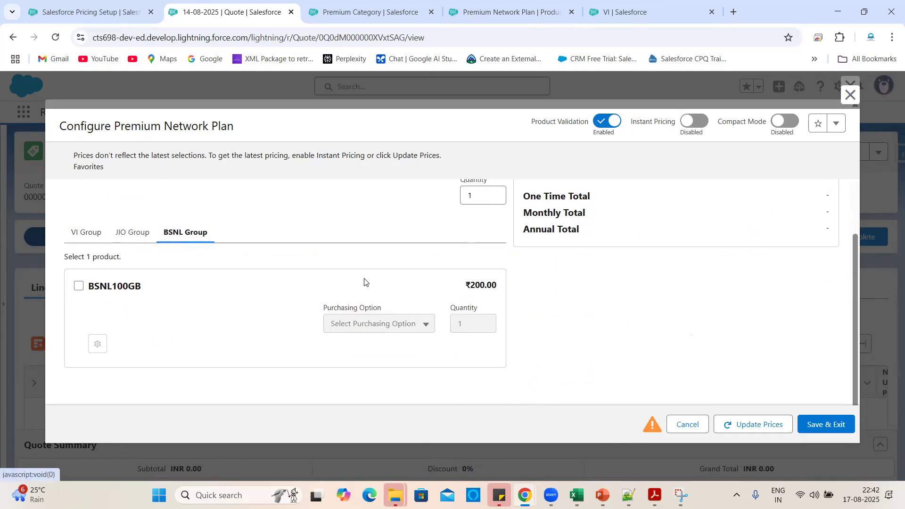
scroll(366, 282, "up", 4)
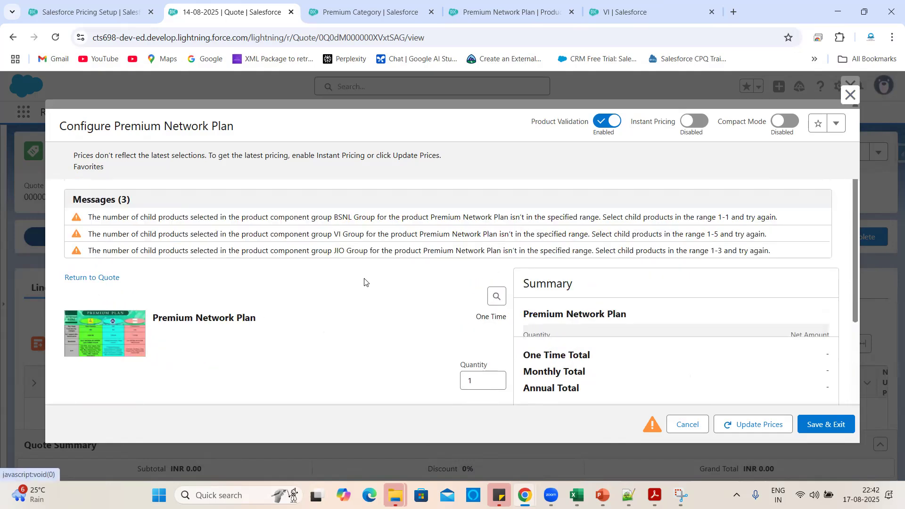
triple_click(210, 233)
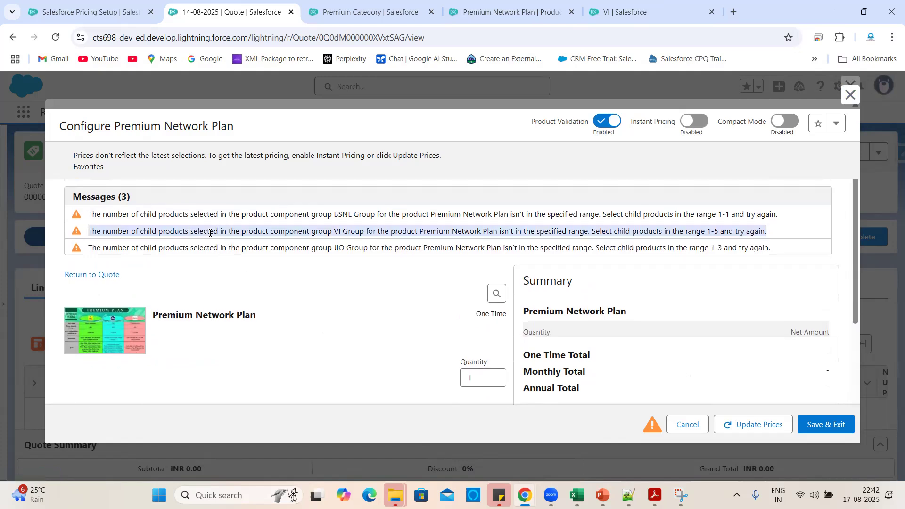
triple_click(191, 250)
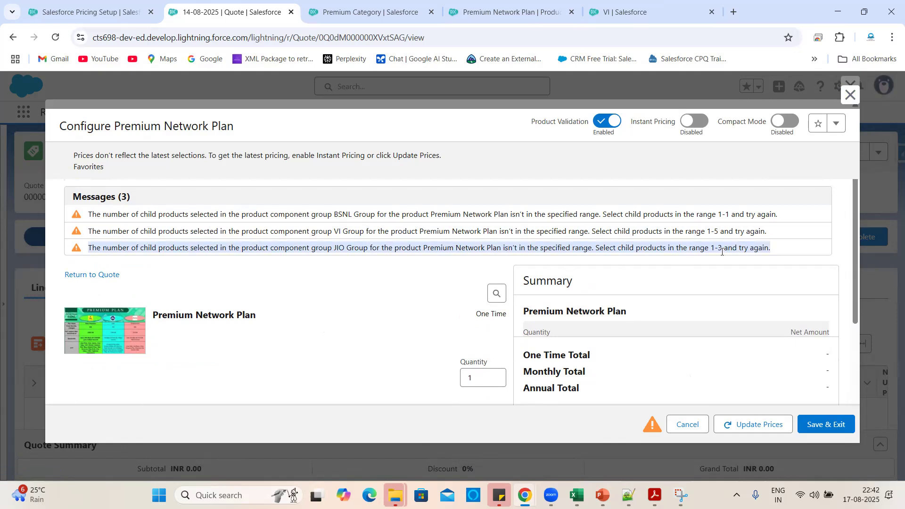
scroll(235, 316, "down", 2)
left_click(91, 233)
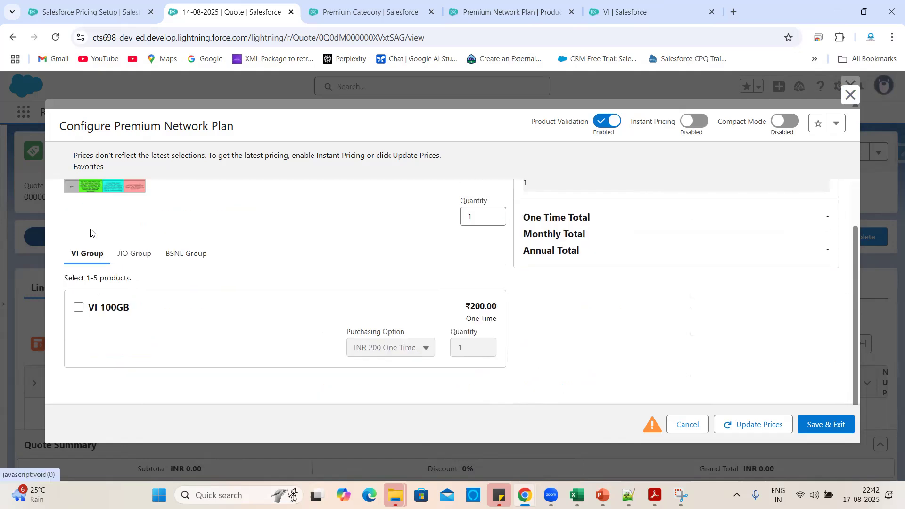
scroll(339, 259, "up", 3)
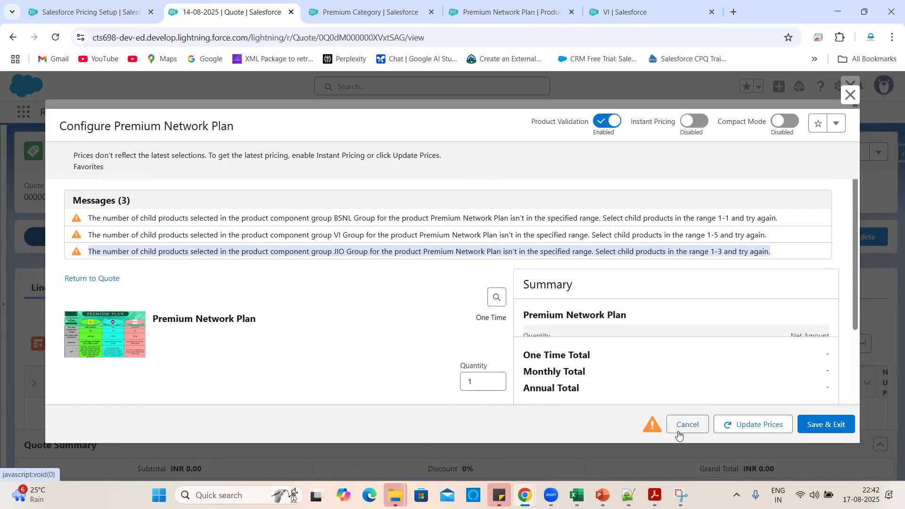
Update the plan's prices, then bring up the Premium Category record.
left_click(739, 424)
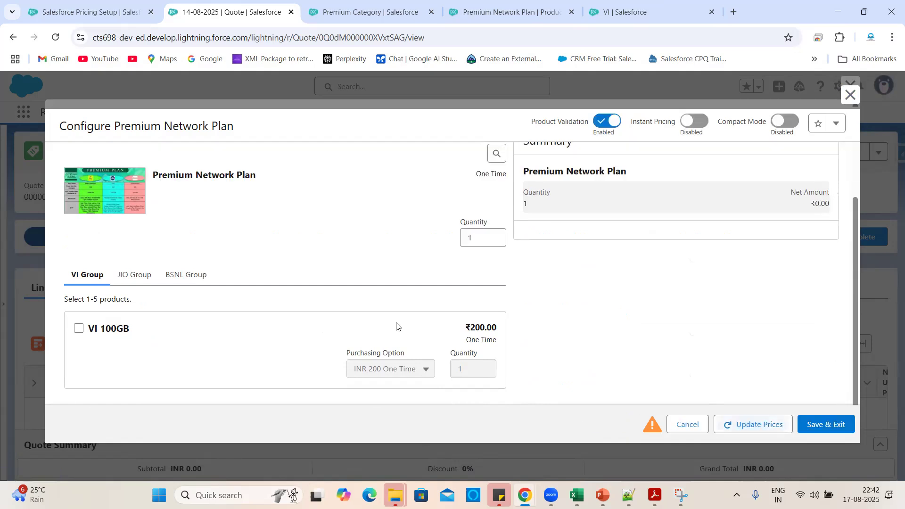
scroll(397, 327, "up", 3)
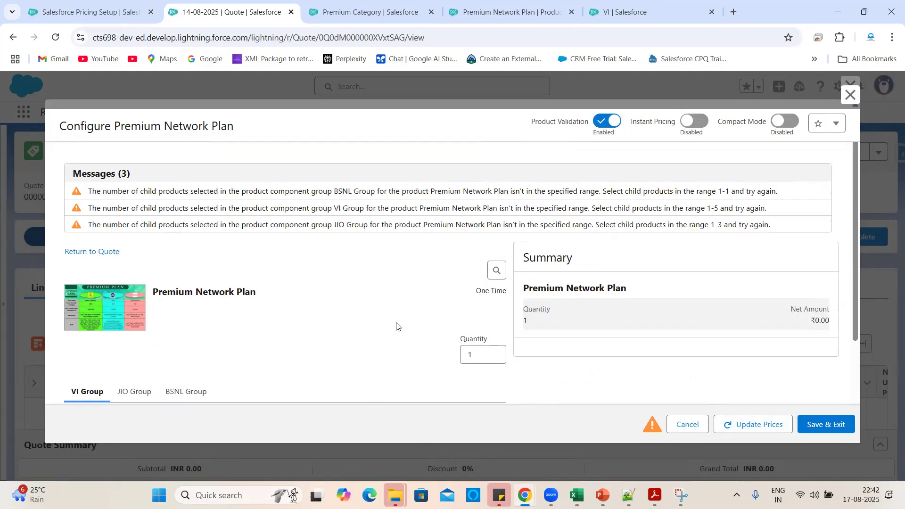
left_click(352, 4)
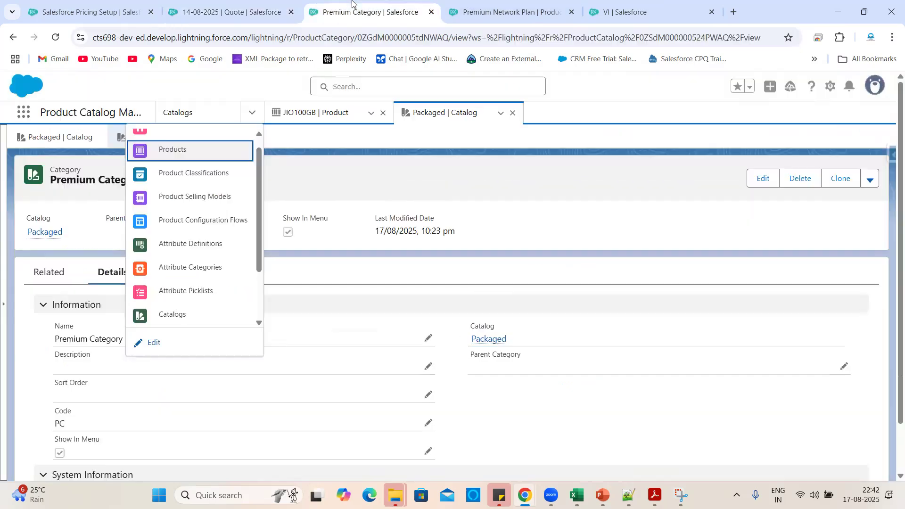
left_click(354, 174)
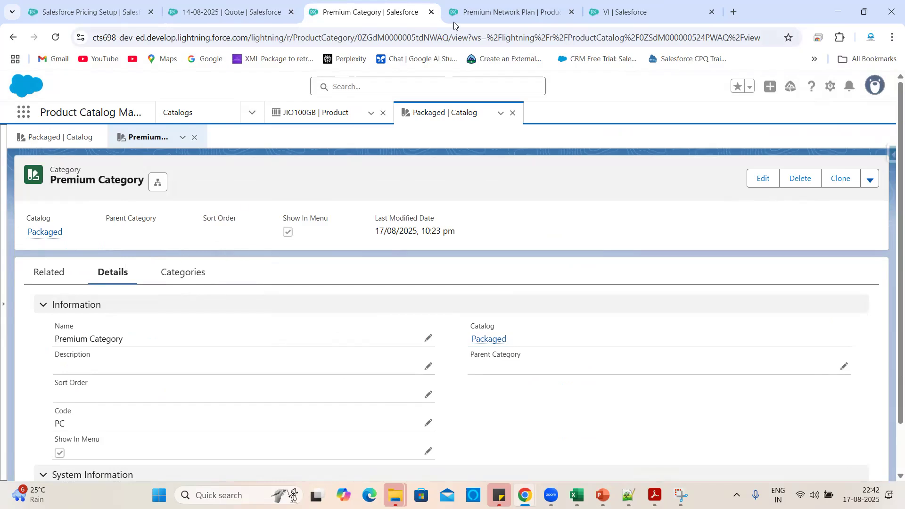
Check JIO Group's component limits (min 1, max 3) in Premium Network Plan's structure, then view BSNL Group.
left_click(483, 3)
left_click(250, 207)
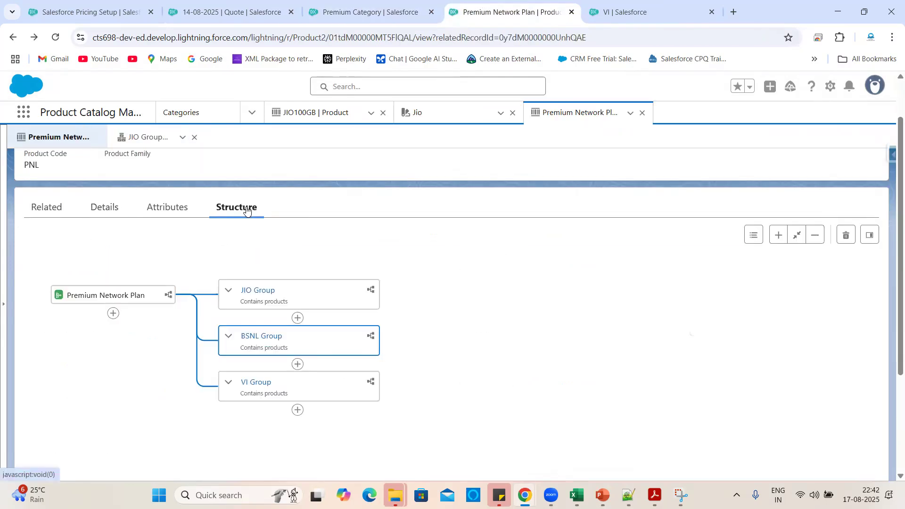
left_click(250, 290)
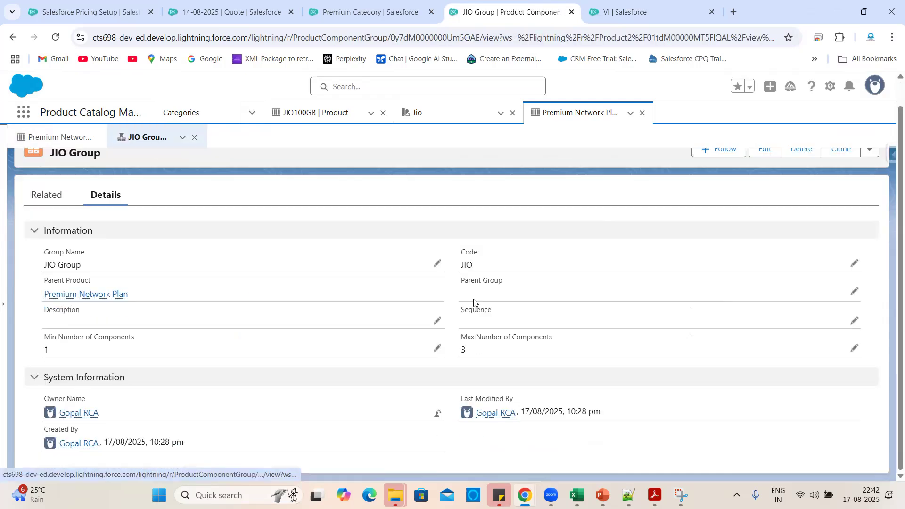
left_click(854, 348)
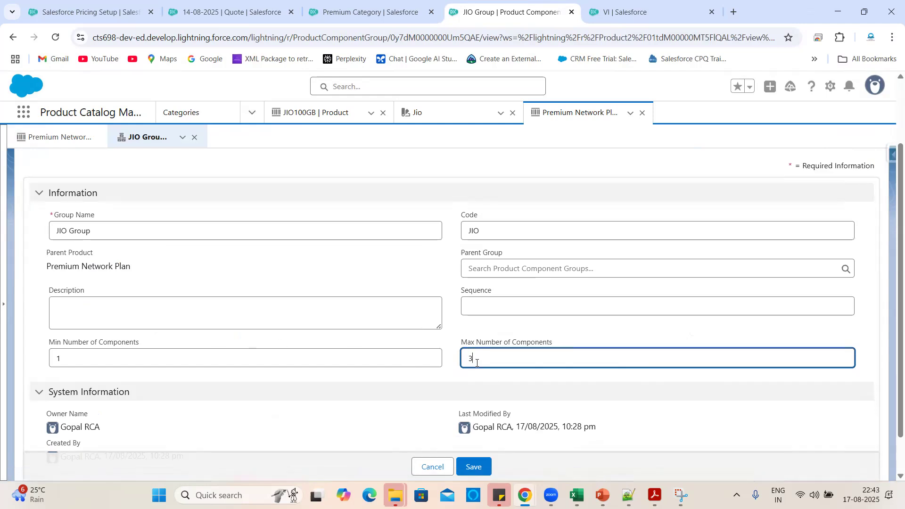
left_click(450, 381)
scroll(451, 381, "down", 1)
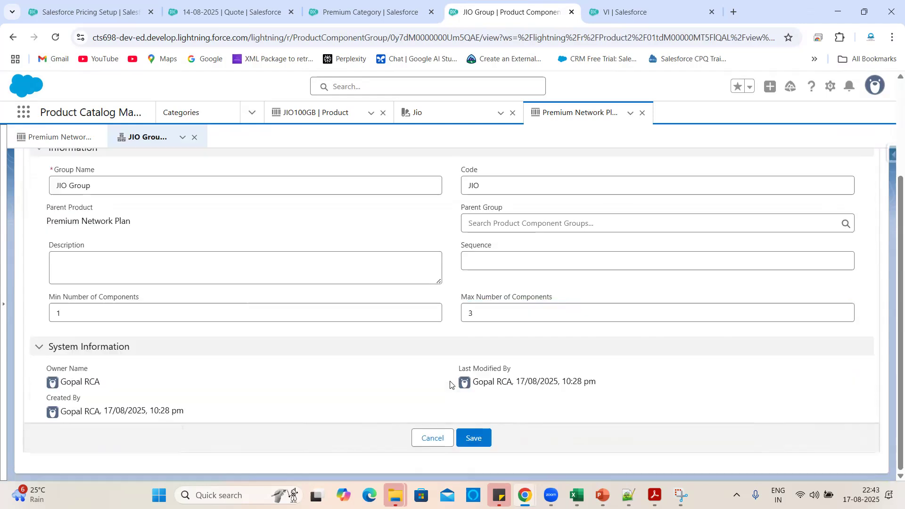
scroll(450, 381, "up", 2)
left_click(14, 37)
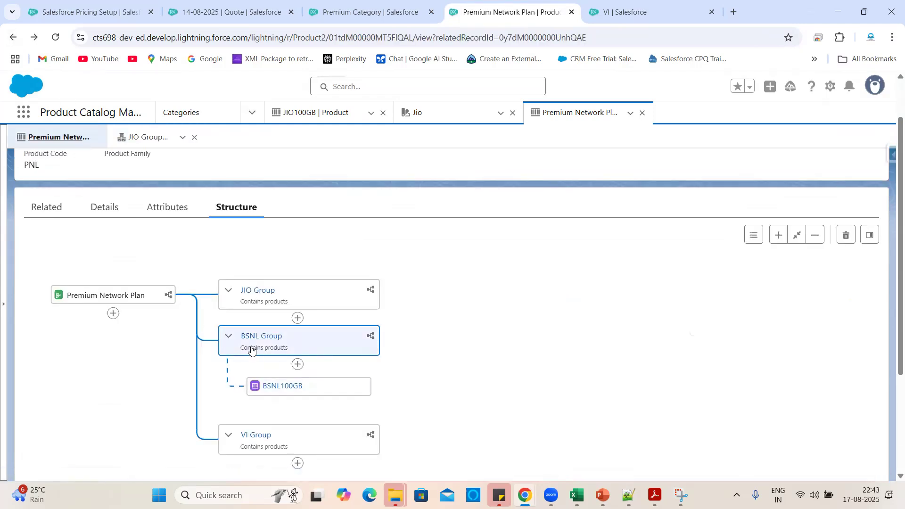
left_click(252, 350)
Clear BSNL Group's minimum and maximum number of components and save.
scroll(595, 352, "down", 3)
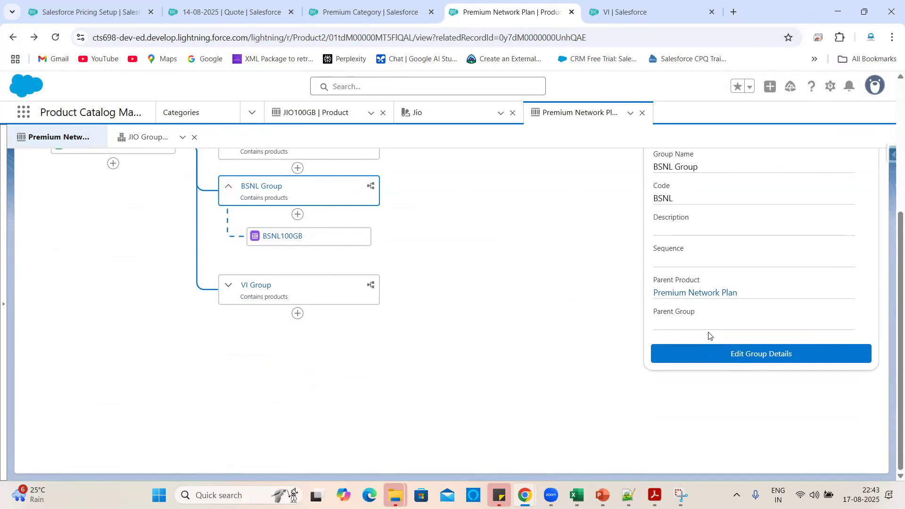
left_click(703, 356)
left_click(486, 333)
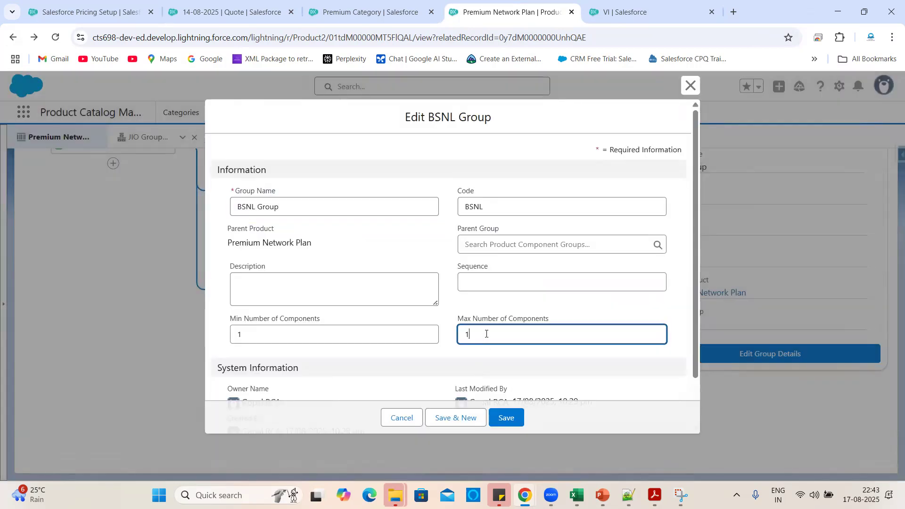
key("BackSpace")
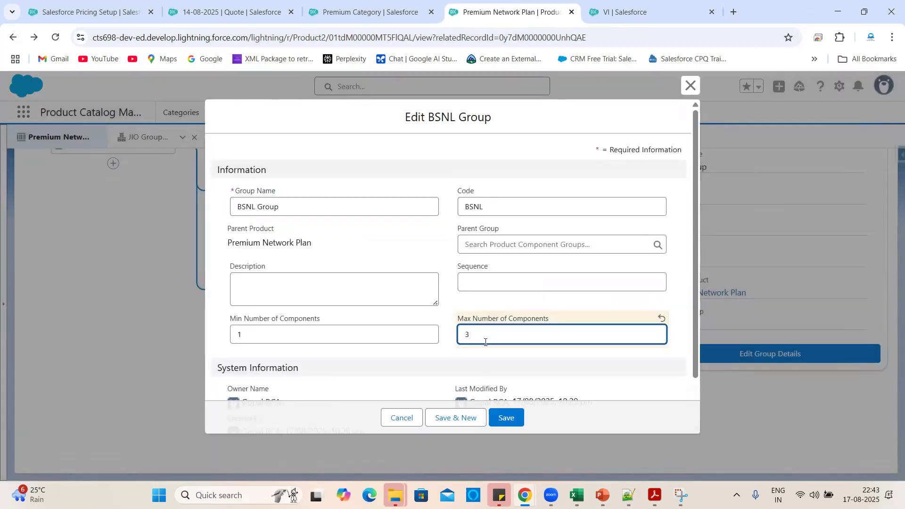
type("3")
left_click(481, 354)
left_click(384, 336)
key("BackSpace")
left_click(487, 337)
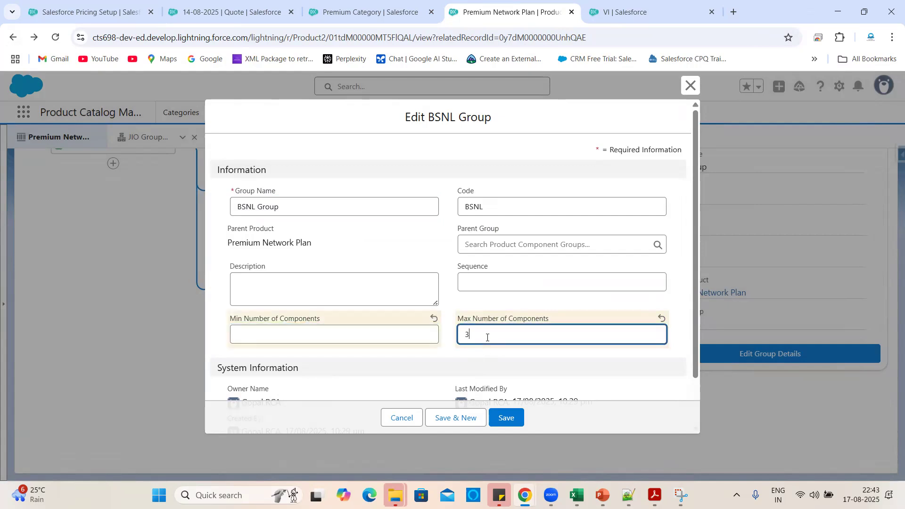
left_click(512, 417)
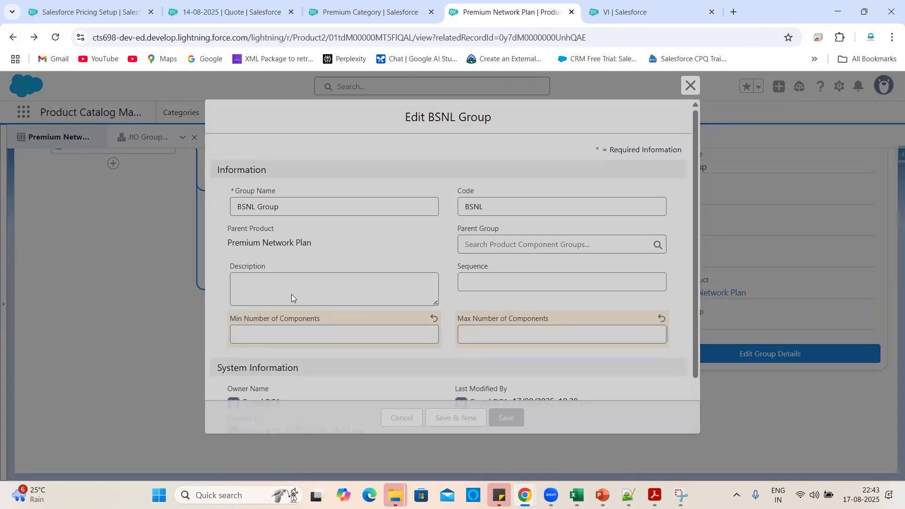
Clear JIO Group's minimum and maximum number of components and save.
scroll(251, 325, "up", 3)
left_click(243, 284)
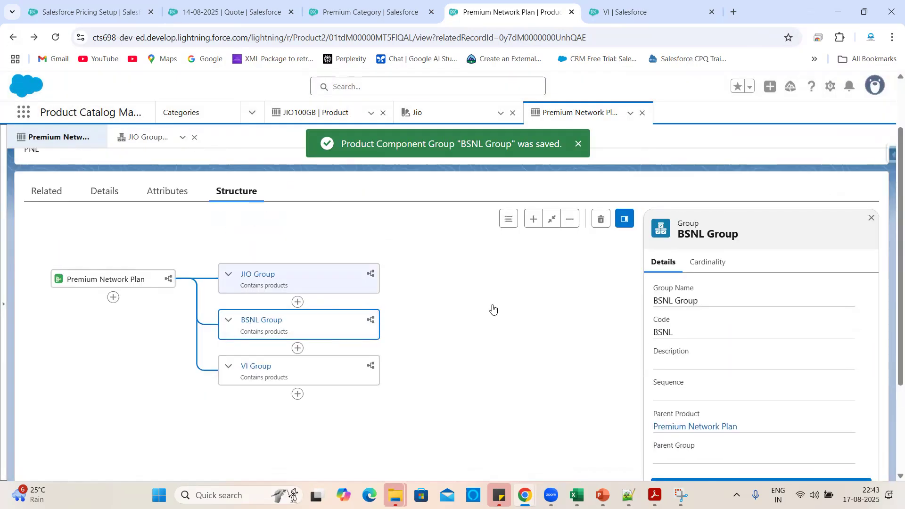
scroll(750, 367, "down", 3)
left_click(749, 355)
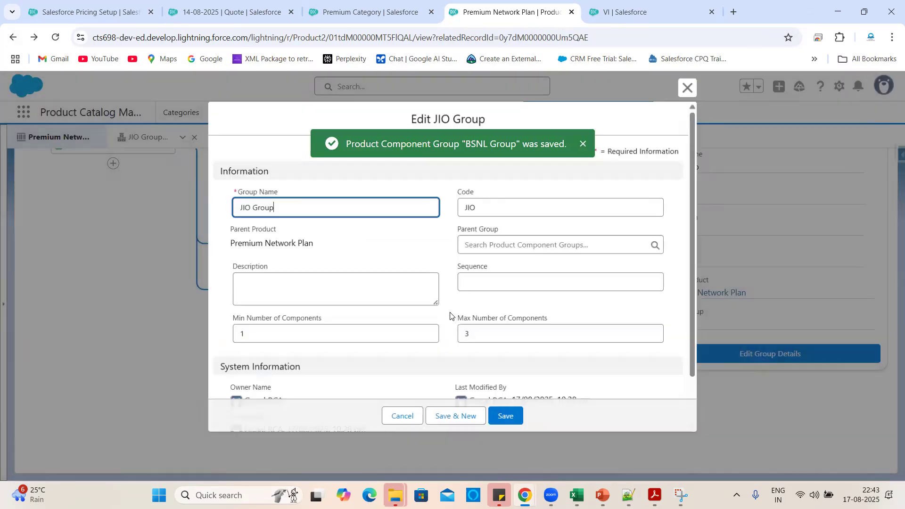
left_click(508, 333)
key("BackSpace")
left_click(369, 336)
key("BackSpace")
left_click(494, 414)
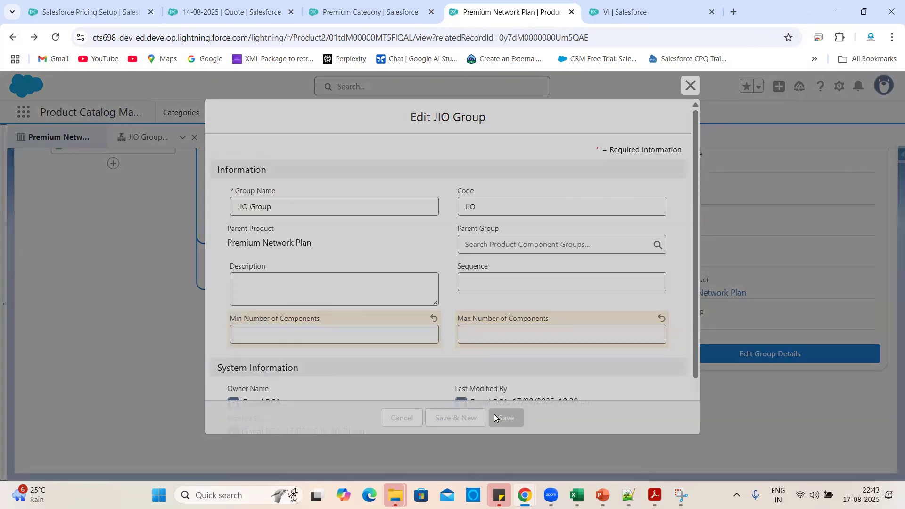
Clear VI Group's minimum and maximum component limits, save, and return to Premium Category.
left_click(259, 300)
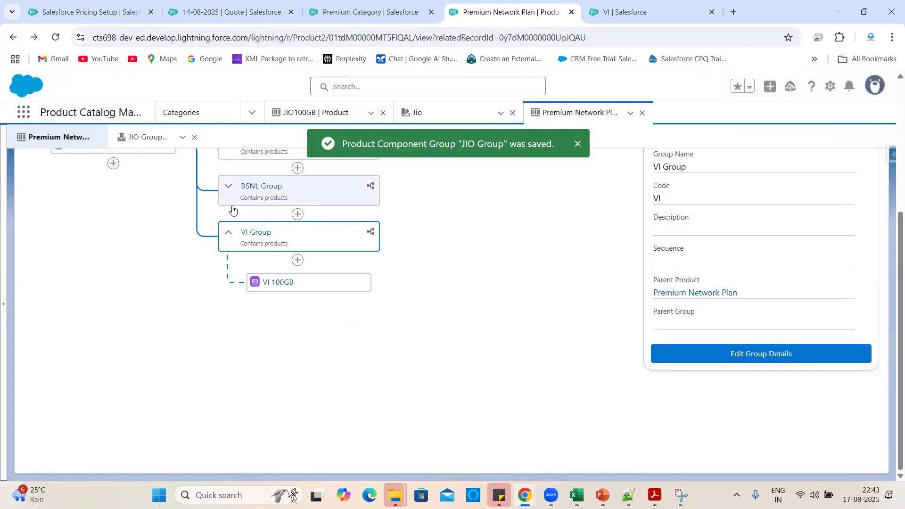
left_click(259, 233)
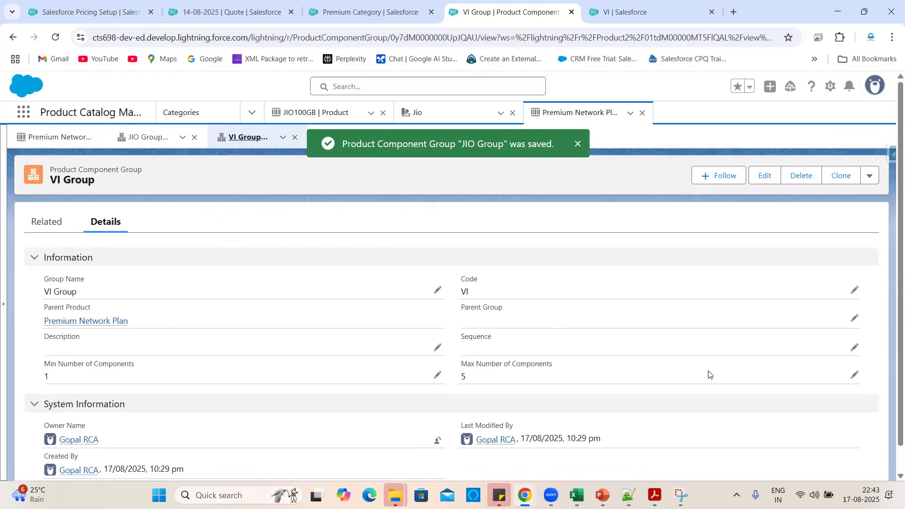
left_click(855, 376)
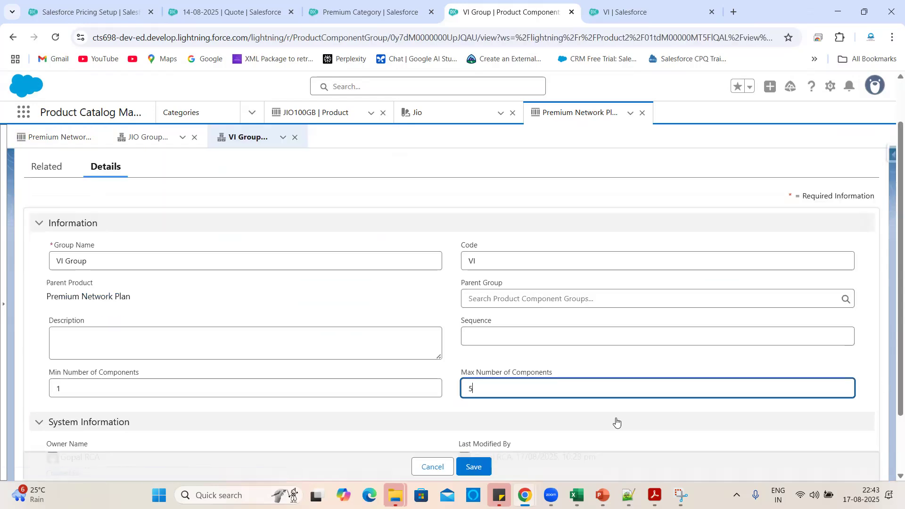
key("BackSpace")
left_click(313, 392)
key("BackSpace")
scroll(632, 307, "down", 2)
left_click(477, 440)
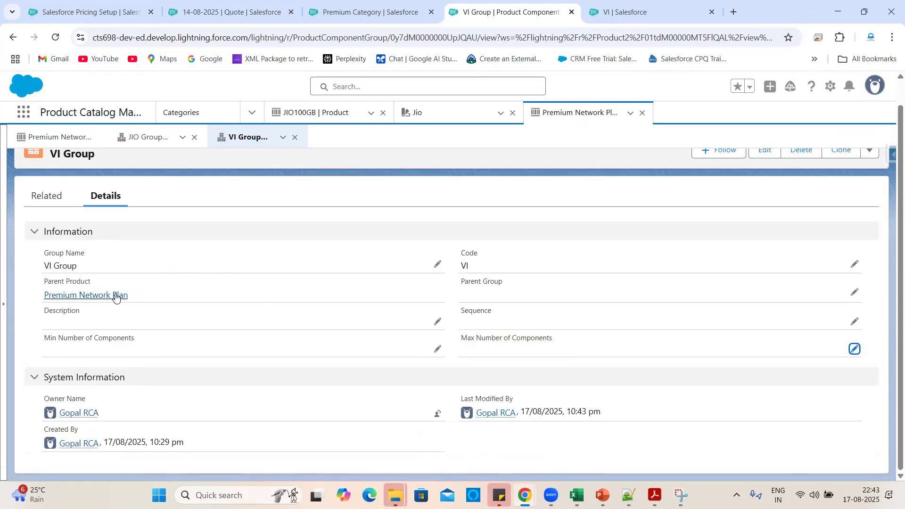
left_click(108, 297)
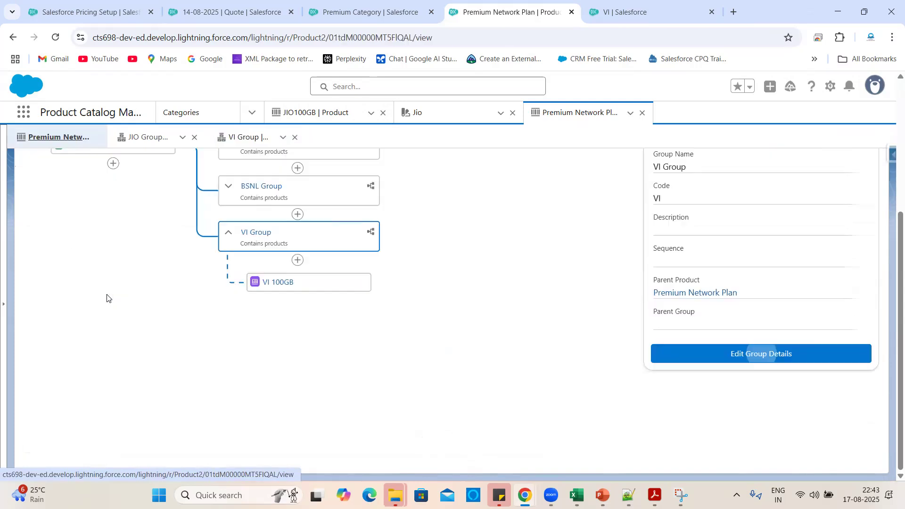
left_click(370, 12)
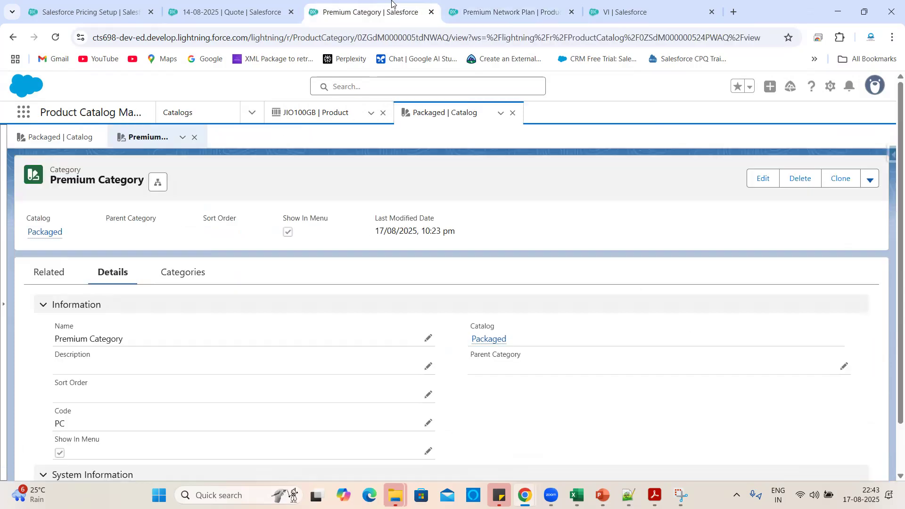
Discard the unsaved Premium Network Plan configuration and reopen it.
left_click(245, 4)
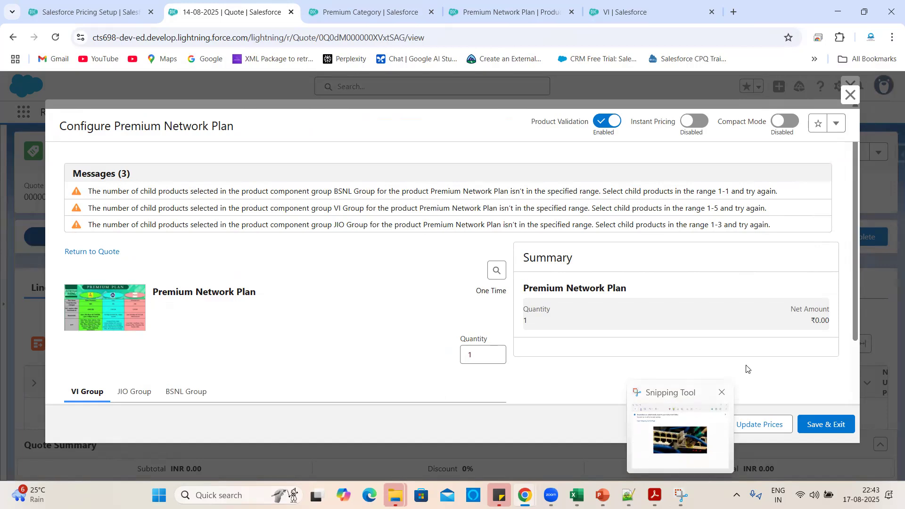
left_click(688, 424)
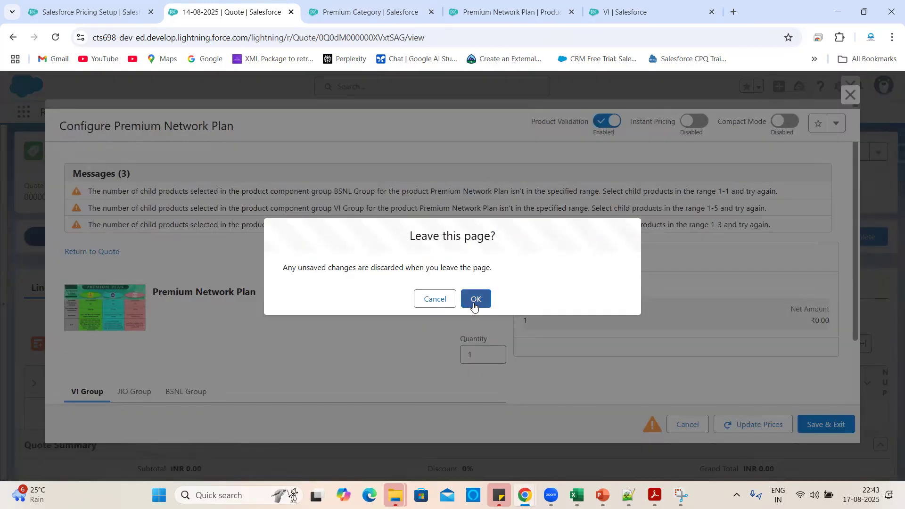
left_click(475, 300)
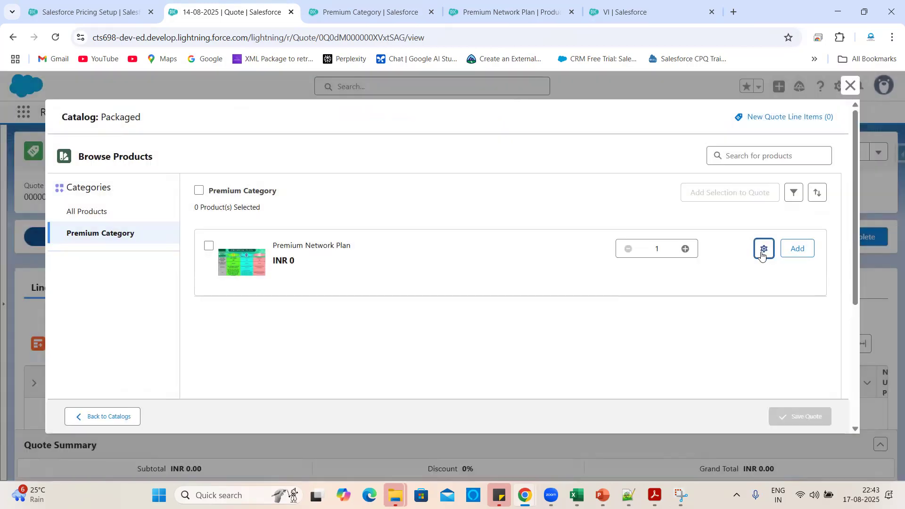
left_click(763, 250)
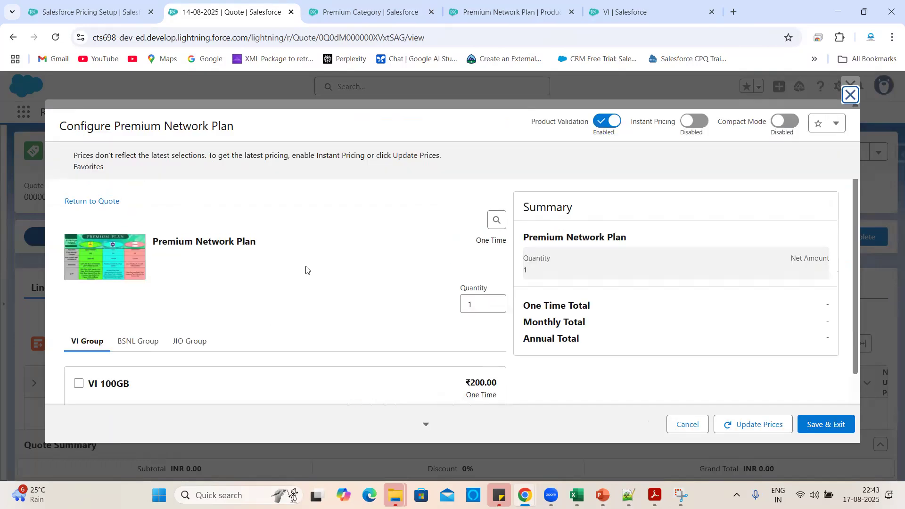
Look through the BSNL and JIO groups, then select VI 100GB under VI Group.
scroll(358, 279, "down", 2)
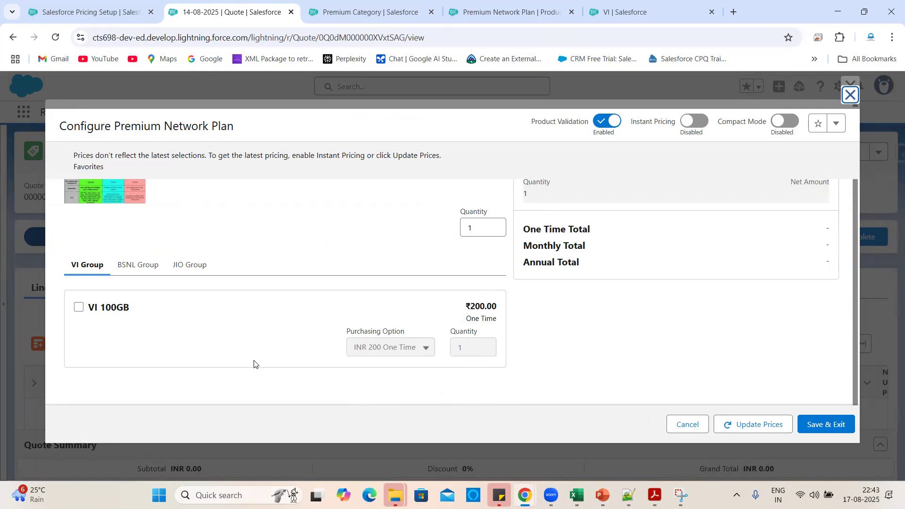
scroll(223, 287, "up", 2)
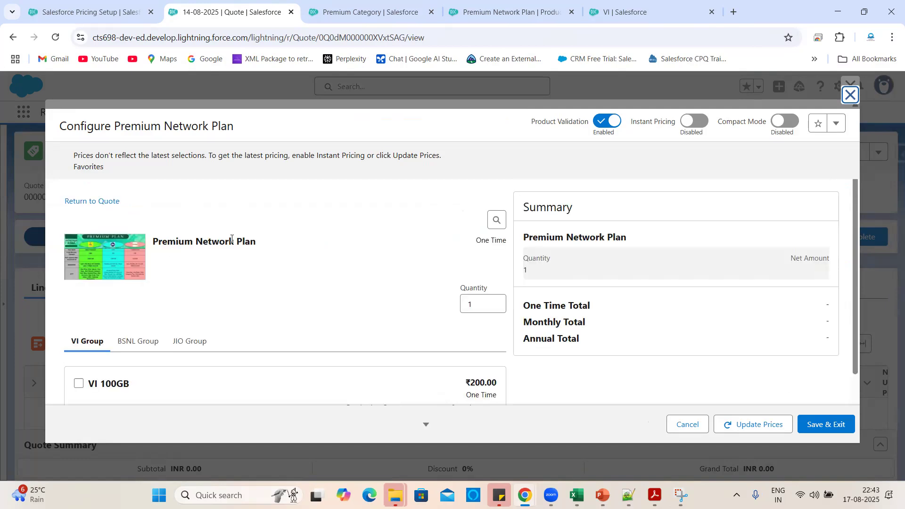
scroll(278, 265, "down", 2)
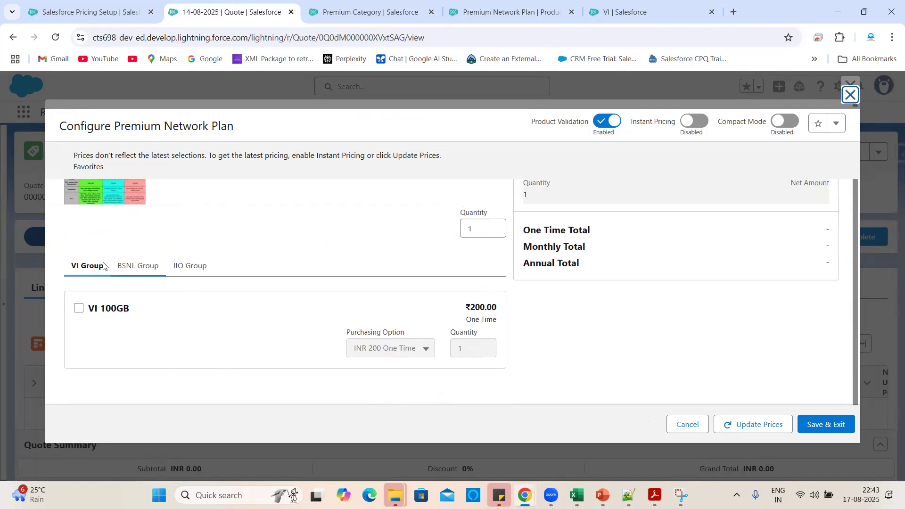
left_click(123, 267)
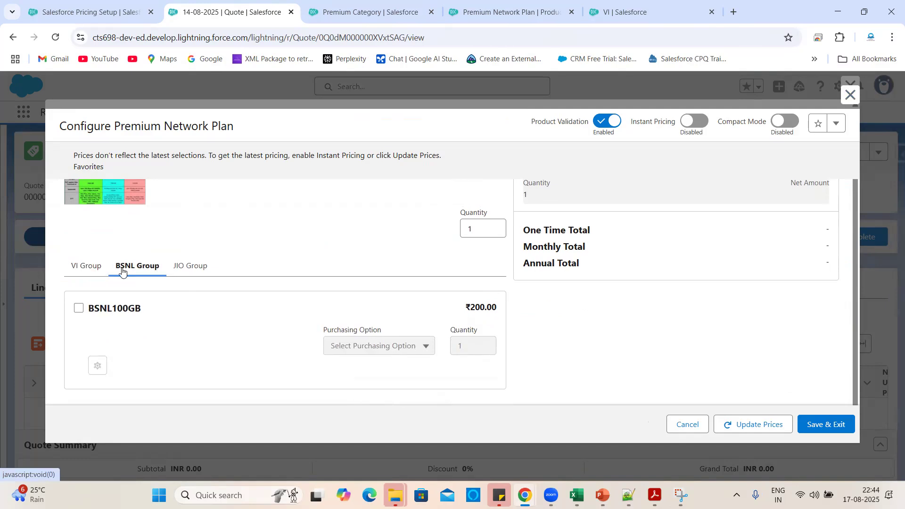
left_click(176, 267)
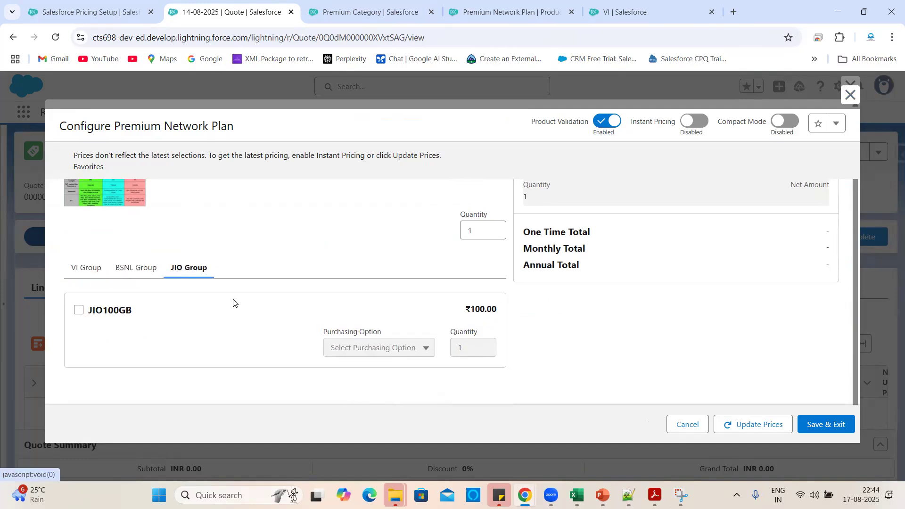
left_click(81, 269)
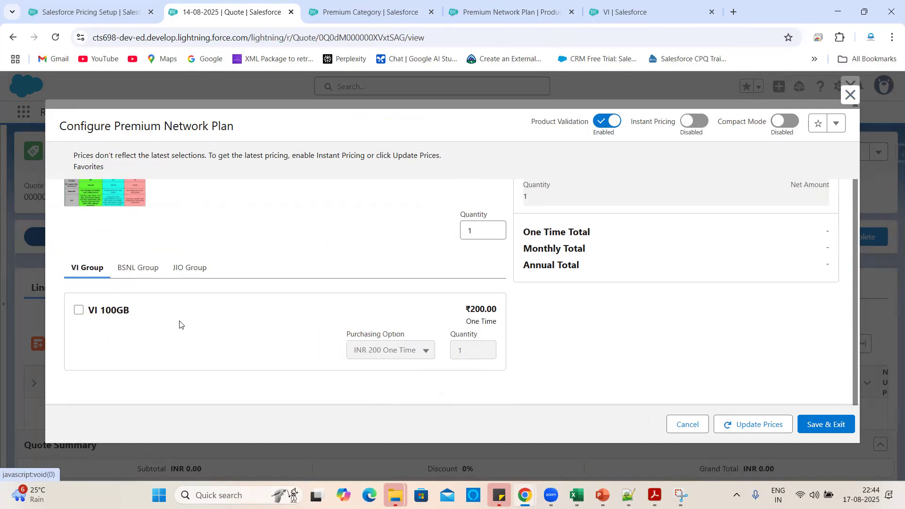
left_click(79, 308)
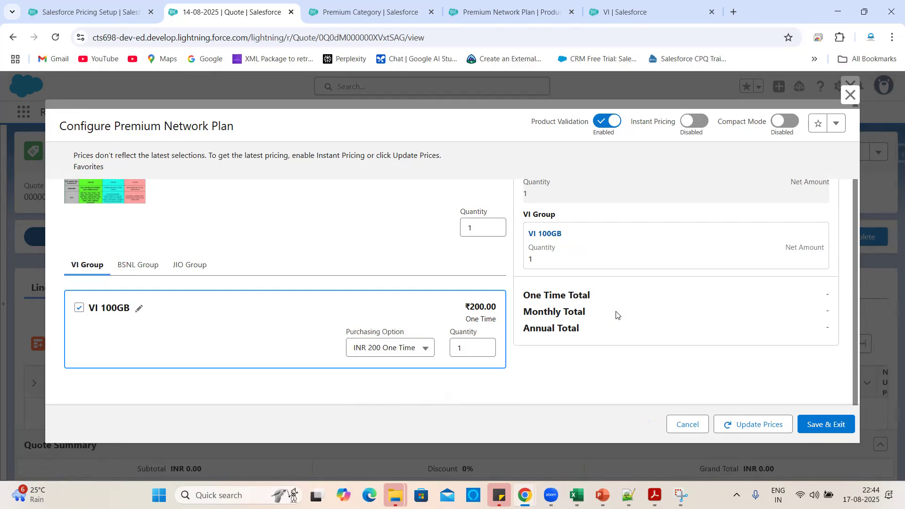
Set the VI 100GB quantity to 2.
left_click(470, 351)
key("BackSpace")
type("2")
left_click(427, 393)
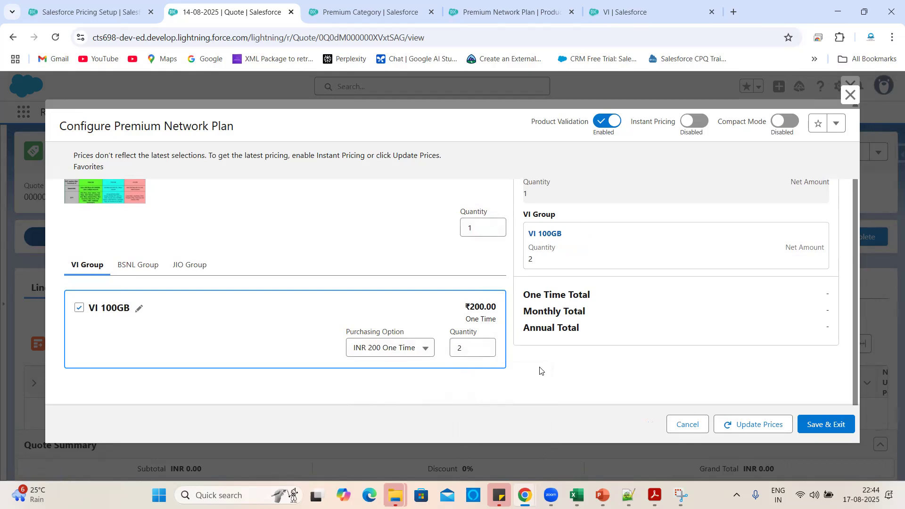
Add BSNL100GB from BSNL Group with quantity 2.
left_click(157, 271)
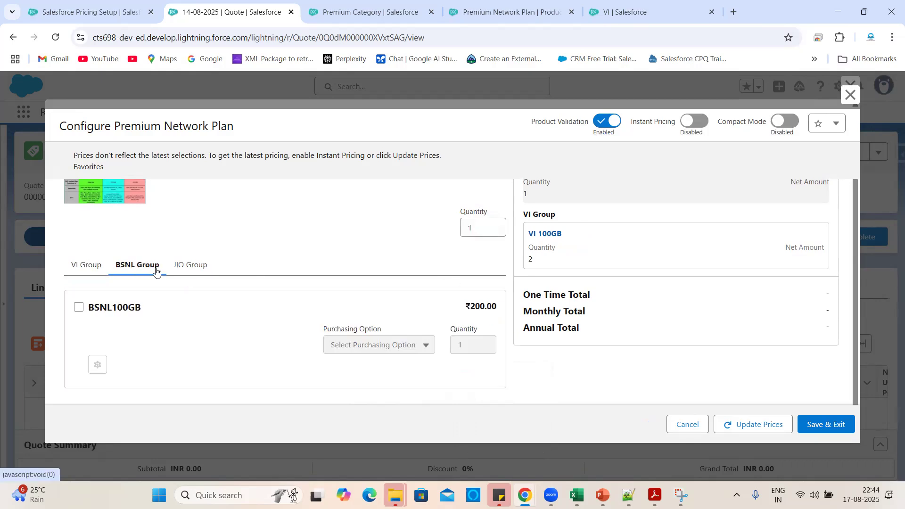
left_click(80, 307)
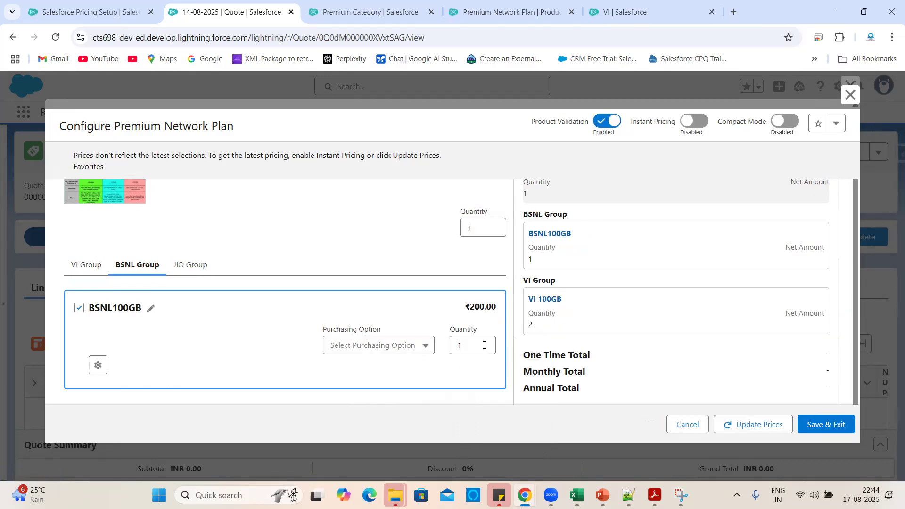
left_click(484, 345)
key("BackSpace")
type("2")
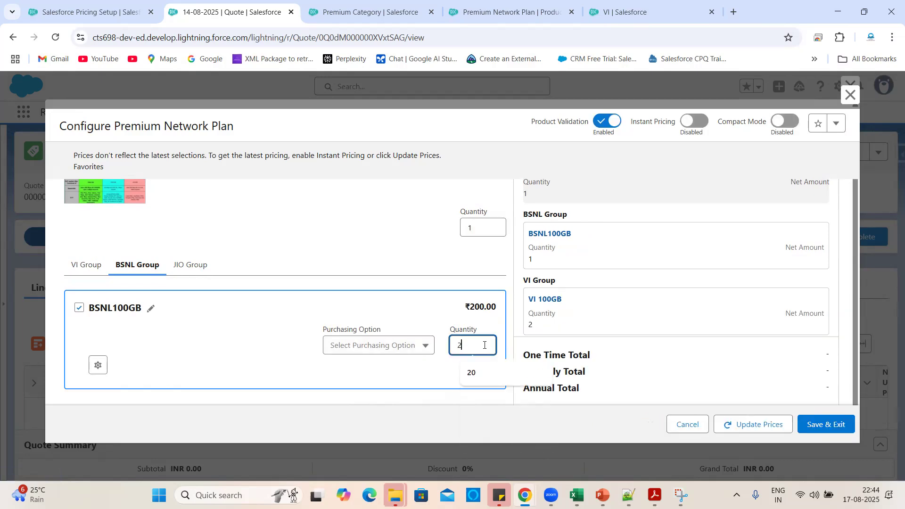
left_click(434, 369)
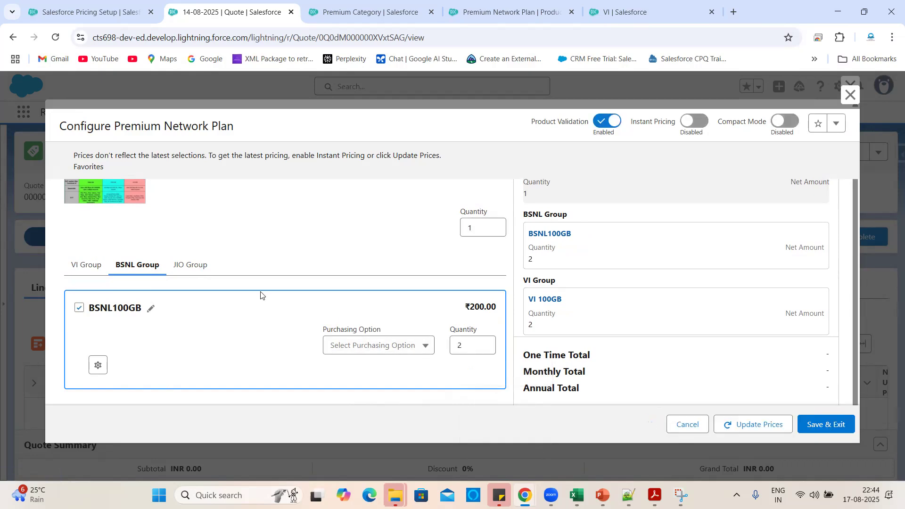
Add JIO100GB from JIO Group with quantity 3.
left_click(186, 265)
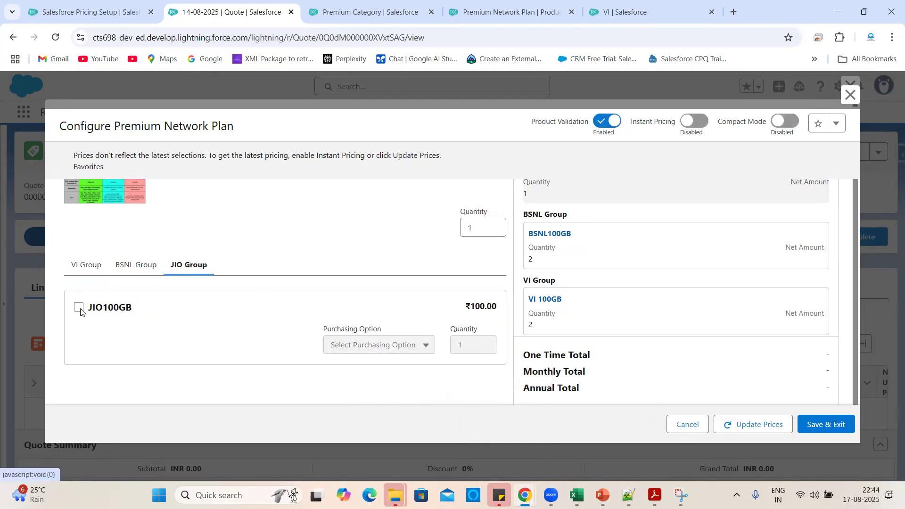
left_click(79, 308)
left_click(473, 344)
key("BackSpace")
type("3")
left_click(467, 375)
Update prices to a ₹1,100.00 total and enable Instant Pricing.
scroll(635, 201, "down", 2)
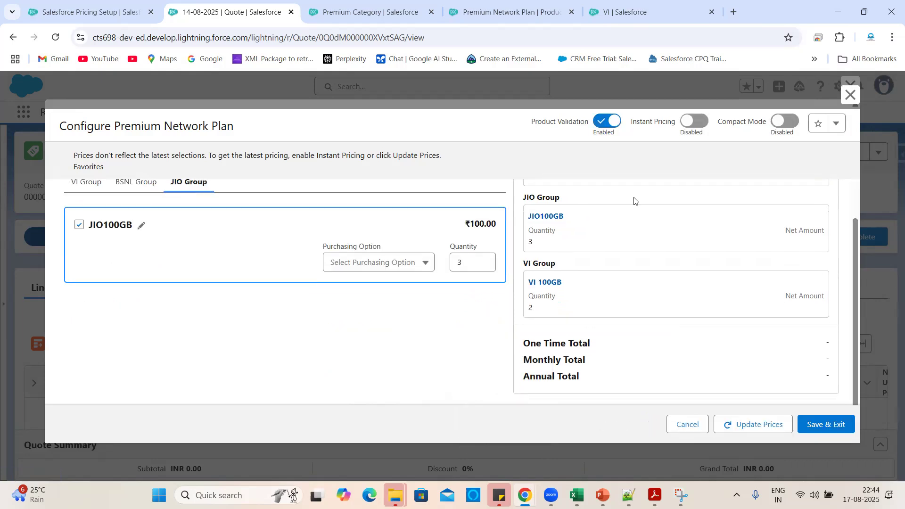
scroll(651, 314, "up", 3)
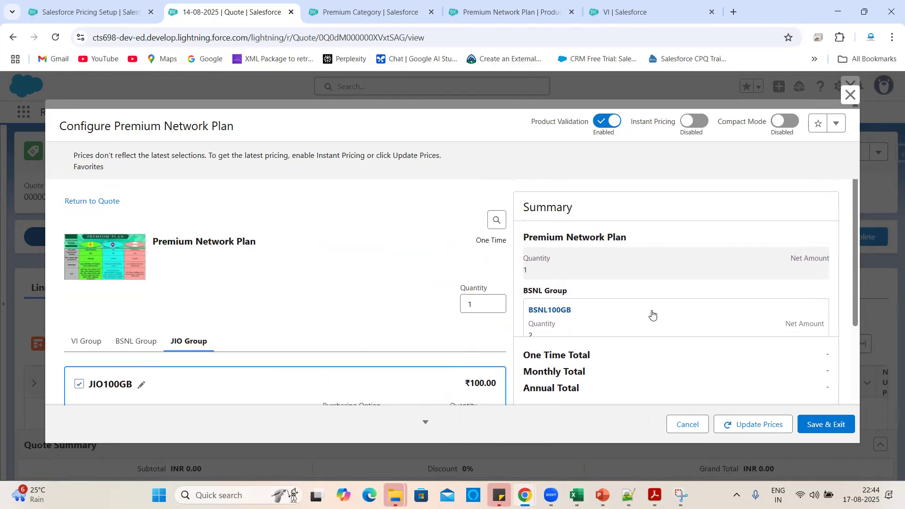
scroll(652, 314, "down", 3)
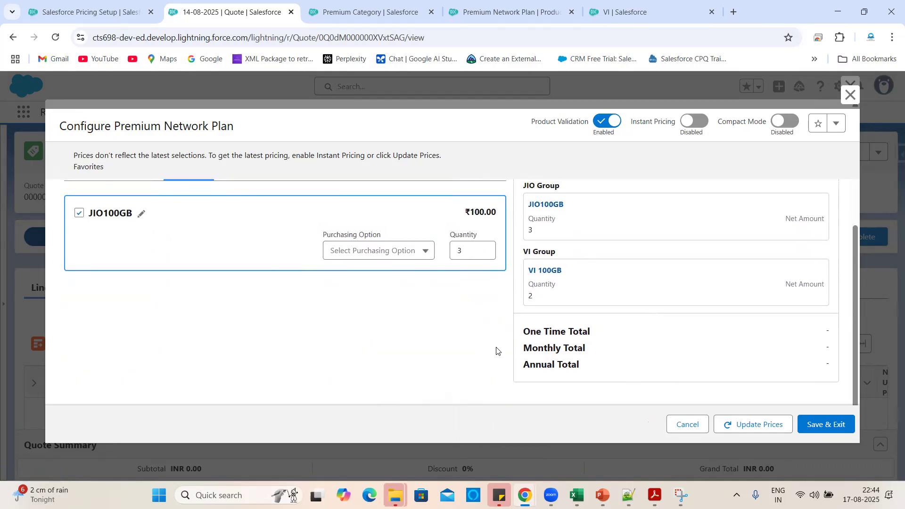
scroll(687, 313, "up", 3)
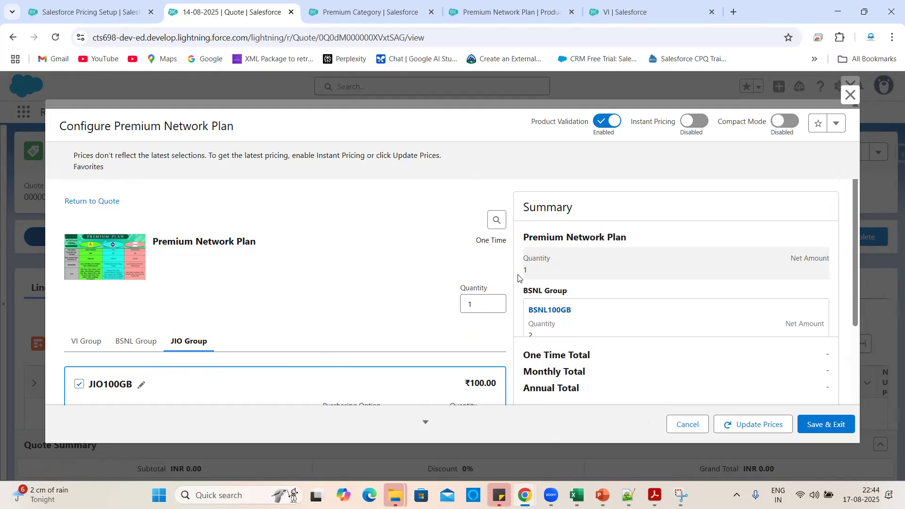
scroll(646, 266, "down", 3)
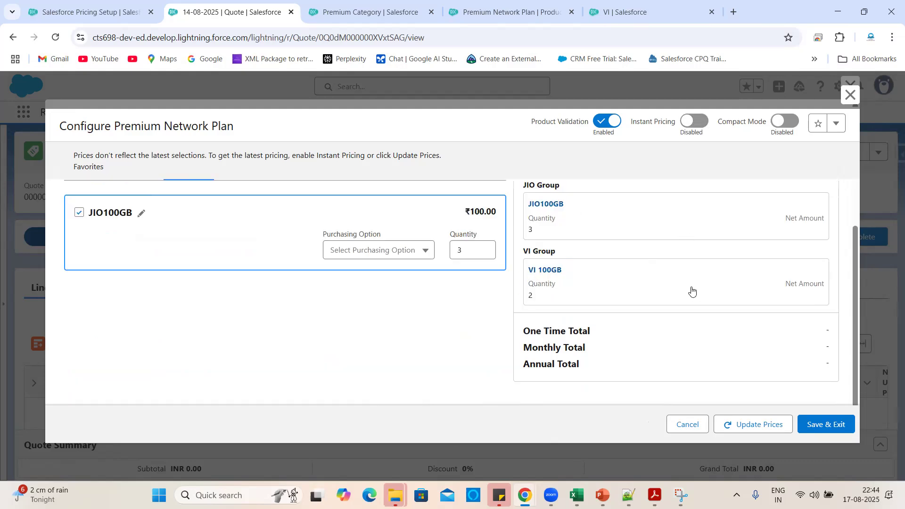
left_click(757, 427)
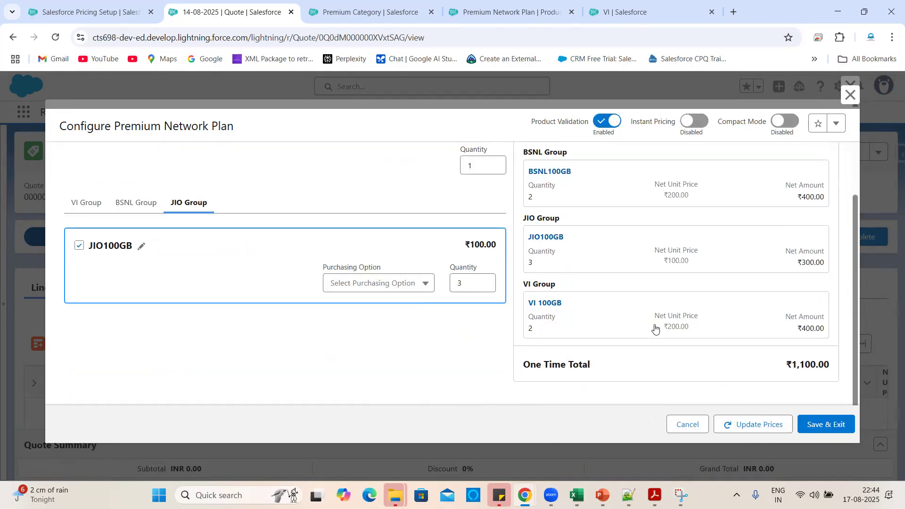
scroll(783, 373, "up", 3)
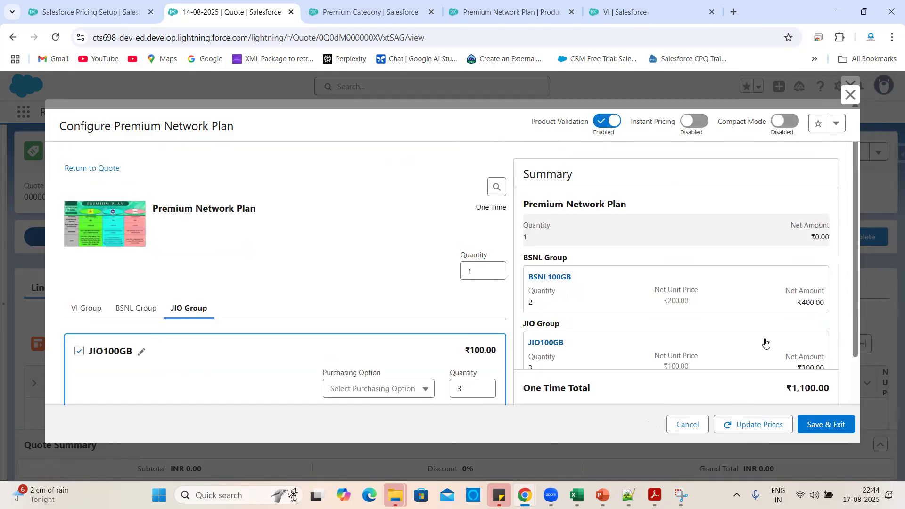
scroll(766, 343, "down", 2)
scroll(717, 325, "up", 2)
left_click(694, 121)
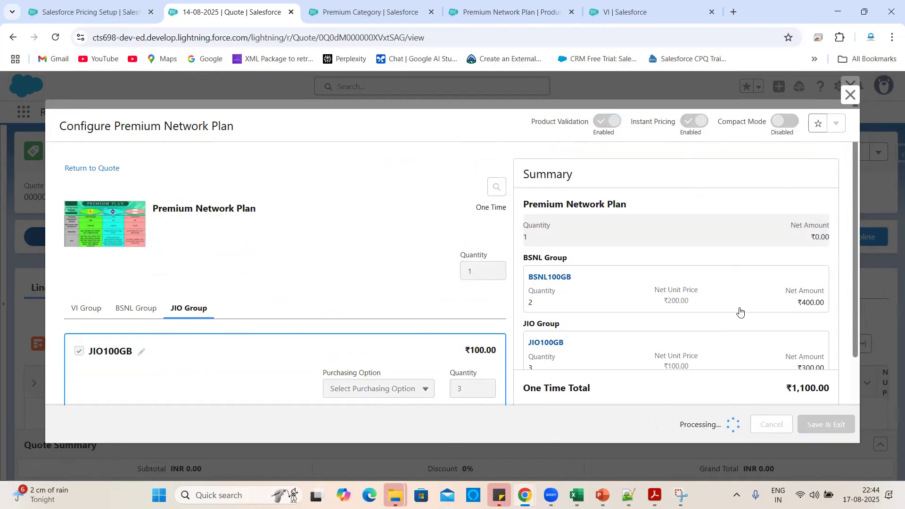
Set the JIO100GB quantity to 5, raising the one-time total to ₹1,300.
scroll(740, 312, "down", 2)
left_click(462, 285)
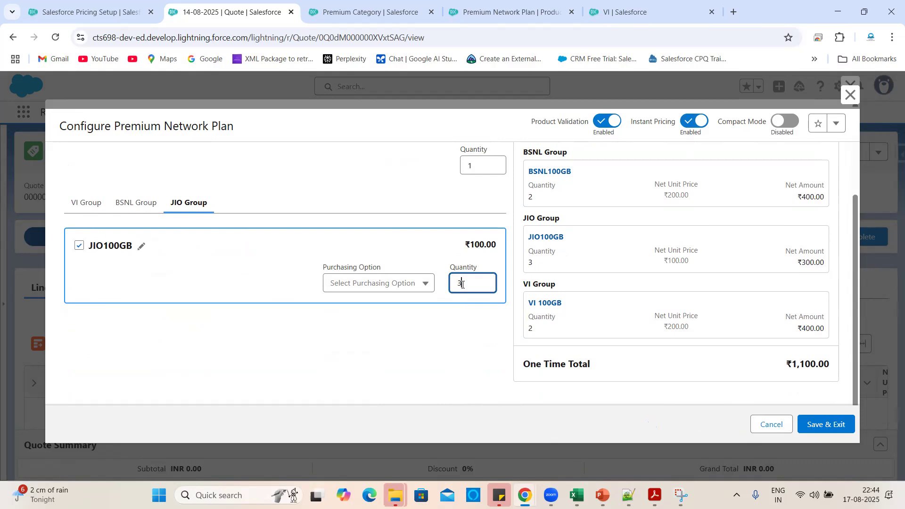
left_click(472, 321)
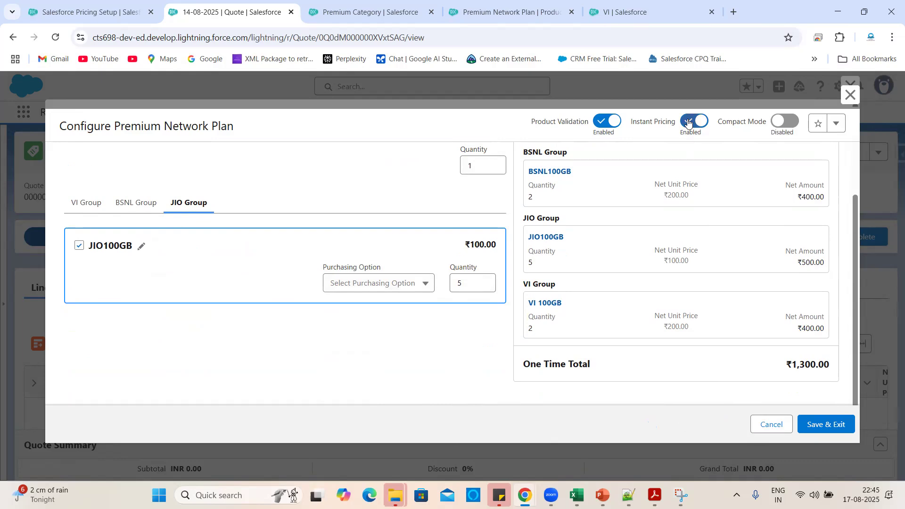
Switch between the BSNL and VI groups, then open BSNL100GB's own configuration.
scroll(670, 352, "up", 3)
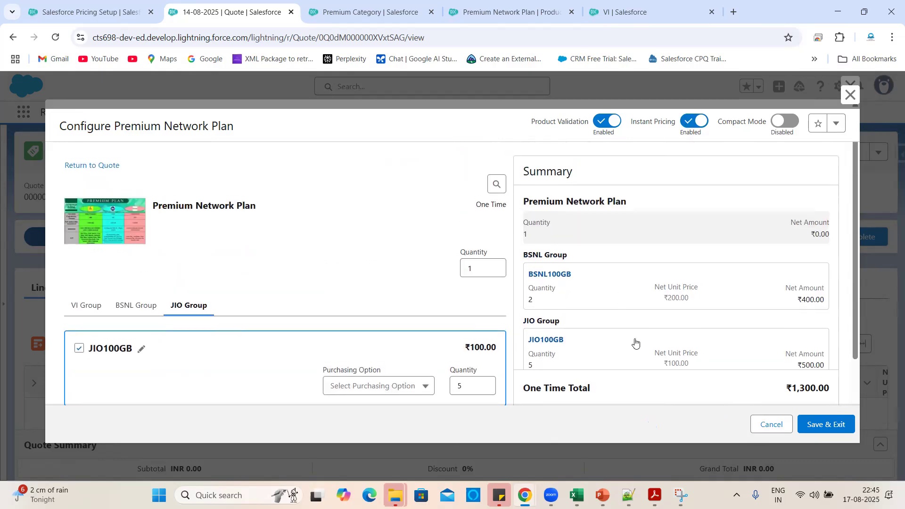
scroll(653, 279, "down", 3)
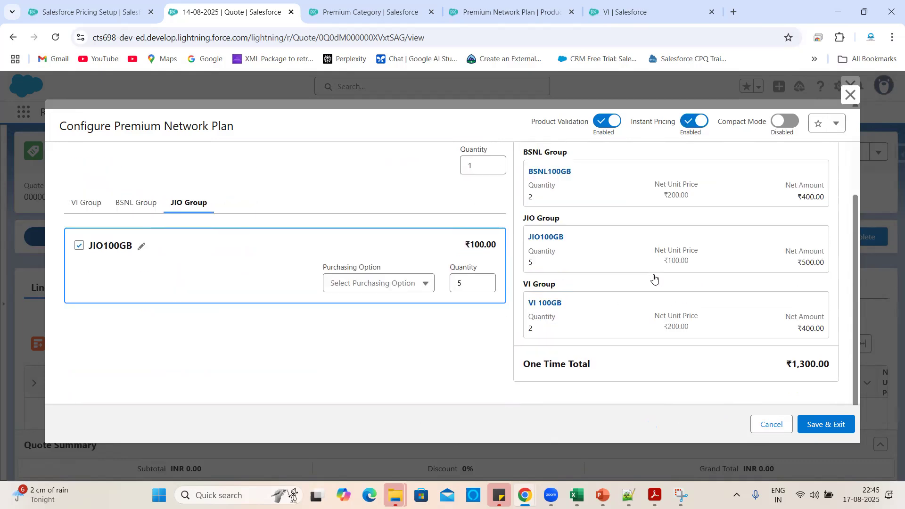
left_click(146, 205)
left_click(105, 206)
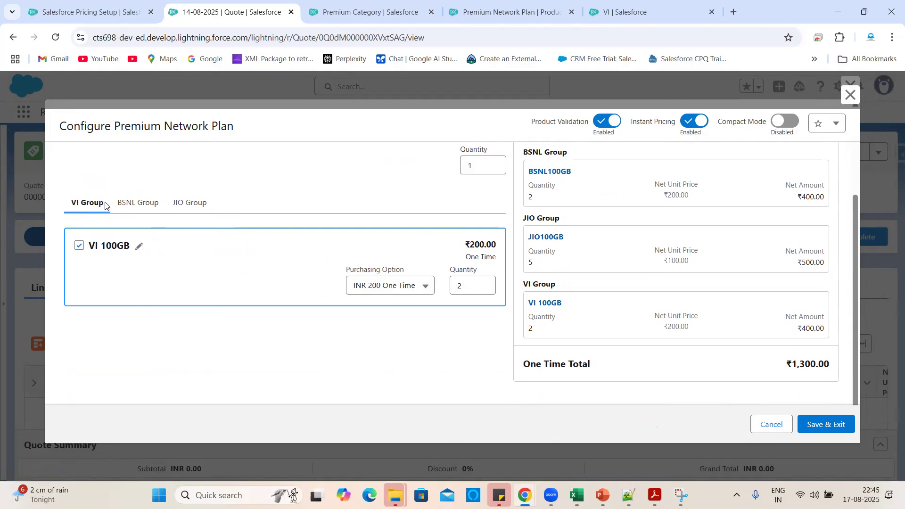
left_click(127, 205)
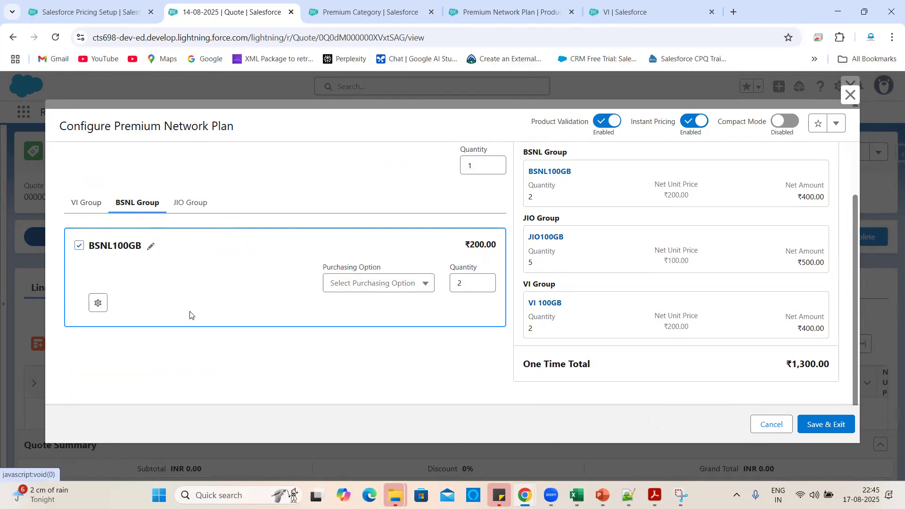
left_click(98, 303)
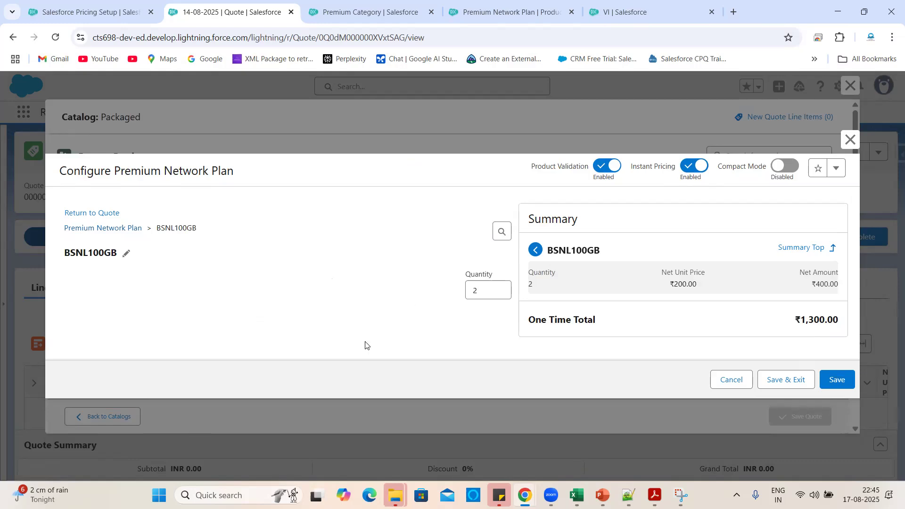
Return from BSNL100GB's configuration to the bundle and review the JIO, VI and BSNL groups.
left_click(726, 378)
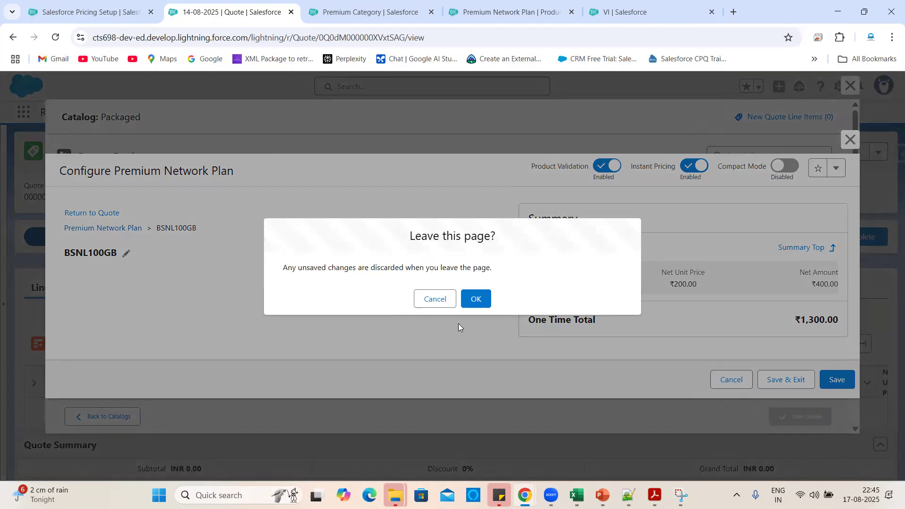
left_click(476, 299)
left_click(174, 311)
scroll(179, 362, "down", 3)
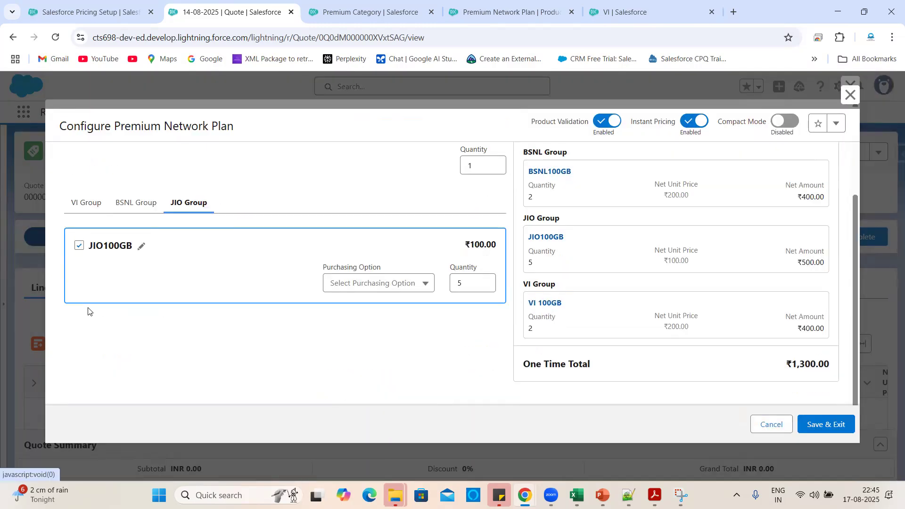
scroll(245, 295, "up", 3)
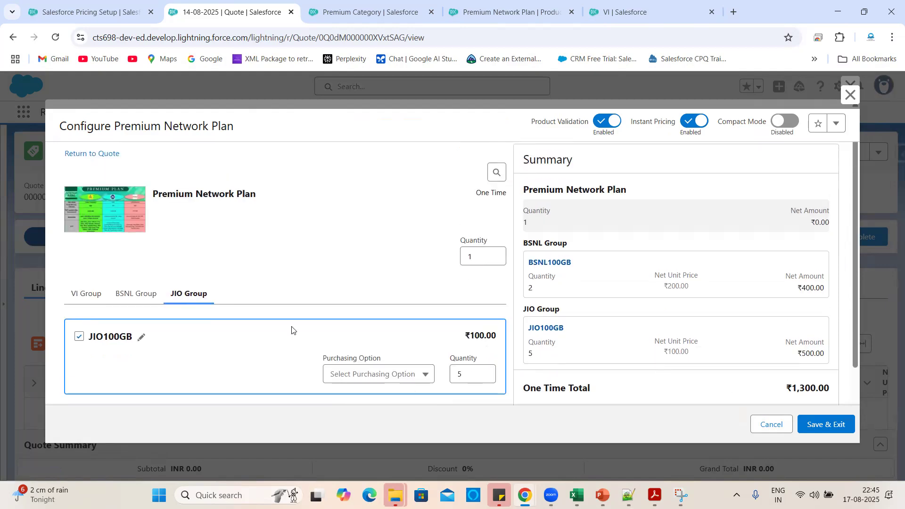
left_click(87, 293)
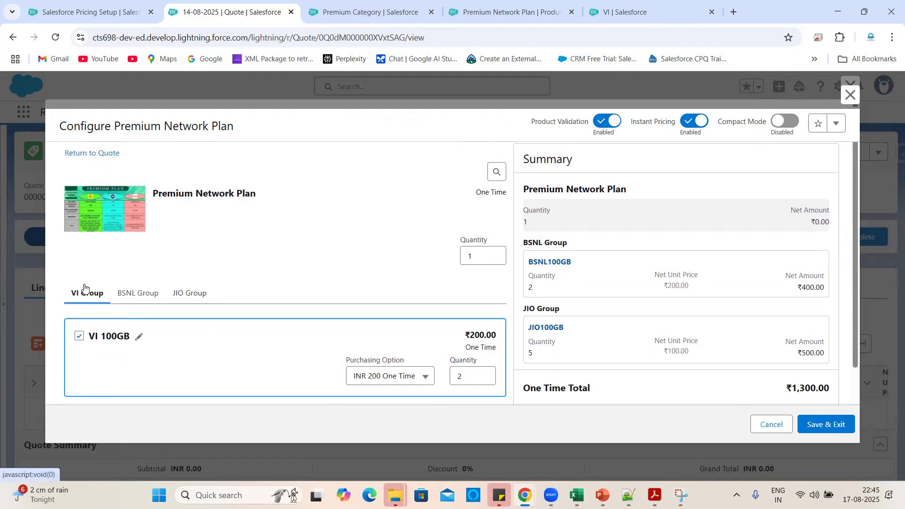
left_click(136, 294)
scroll(246, 333, "down", 3)
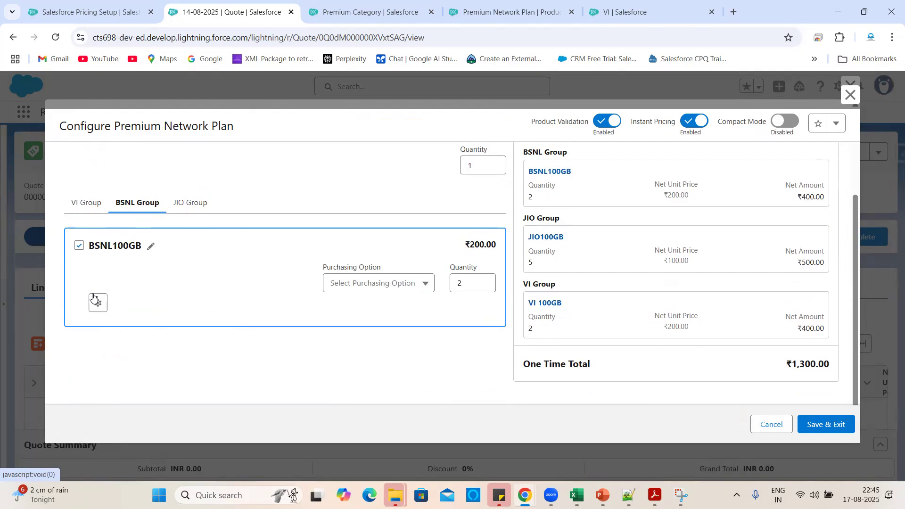
Reopen and leave BSNL100GB's configuration, then recheck the JIO group at quantity 5.
left_click(96, 304)
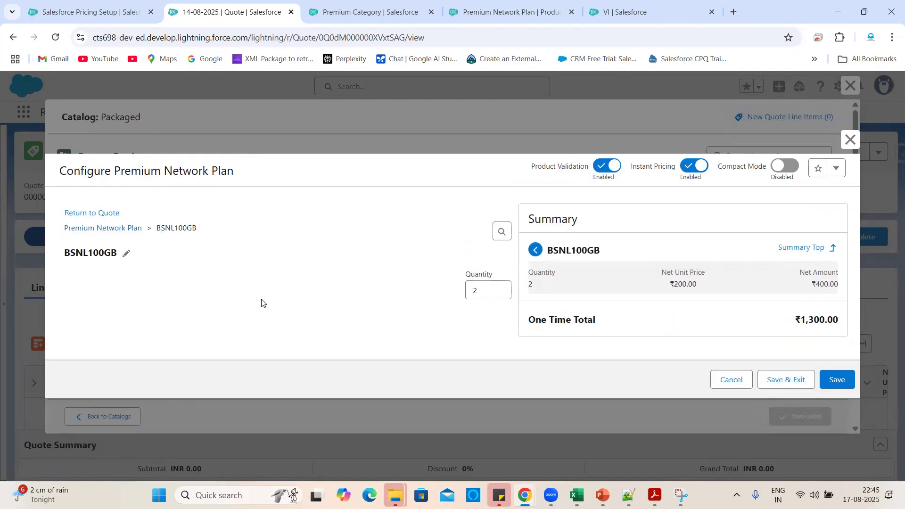
left_click(730, 380)
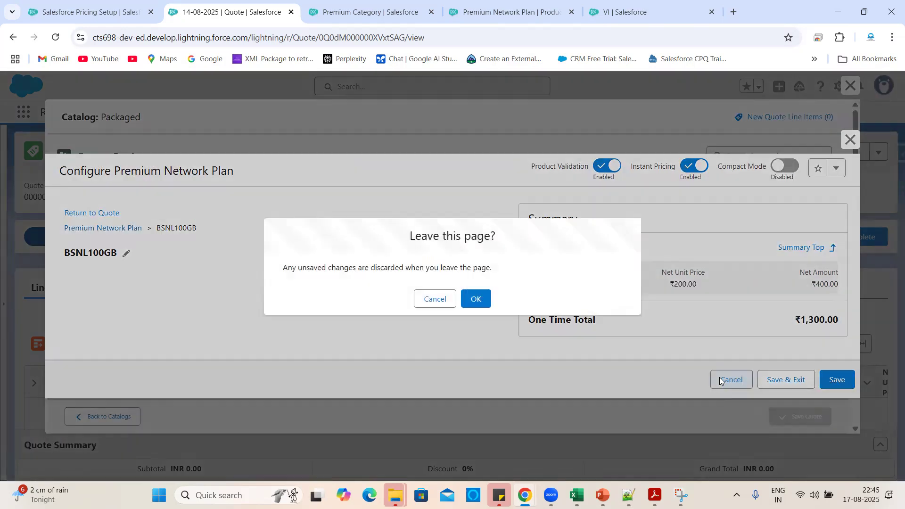
left_click(470, 300)
left_click(189, 308)
scroll(297, 372, "down", 2)
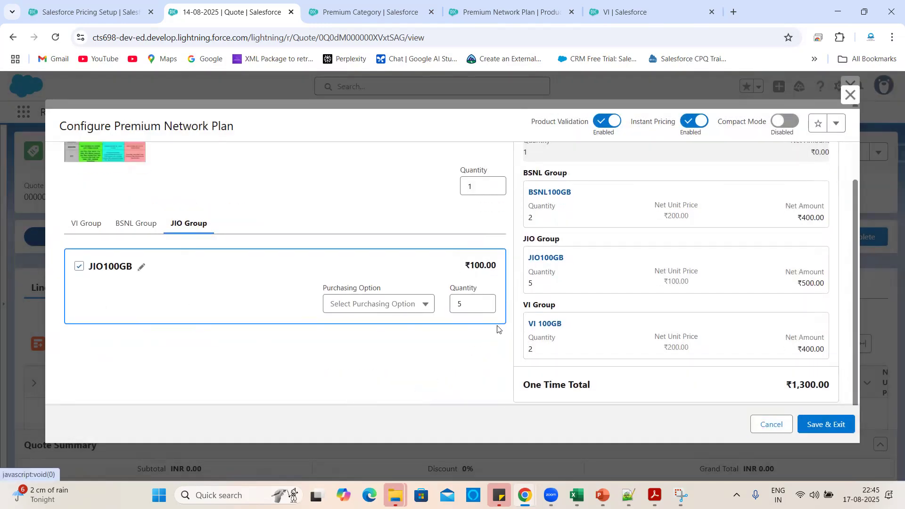
scroll(715, 313, "up", 3)
scroll(715, 313, "down", 3)
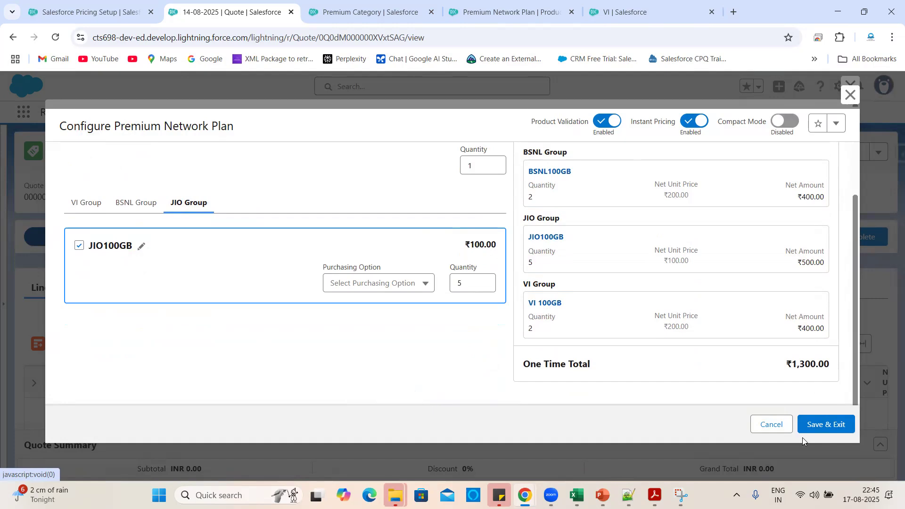
Save the ₹1,300 bundle, add a second Premium Network Plan, and save the quote.
left_click(827, 427)
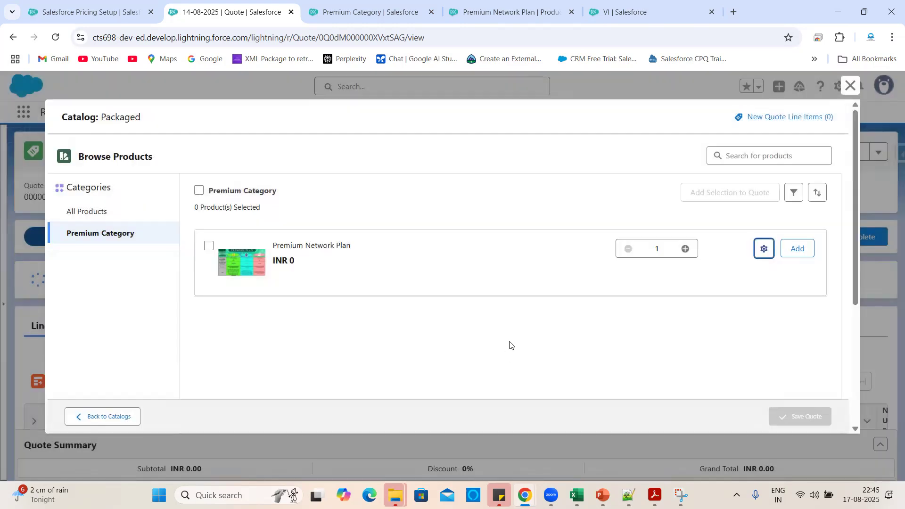
left_click(798, 250)
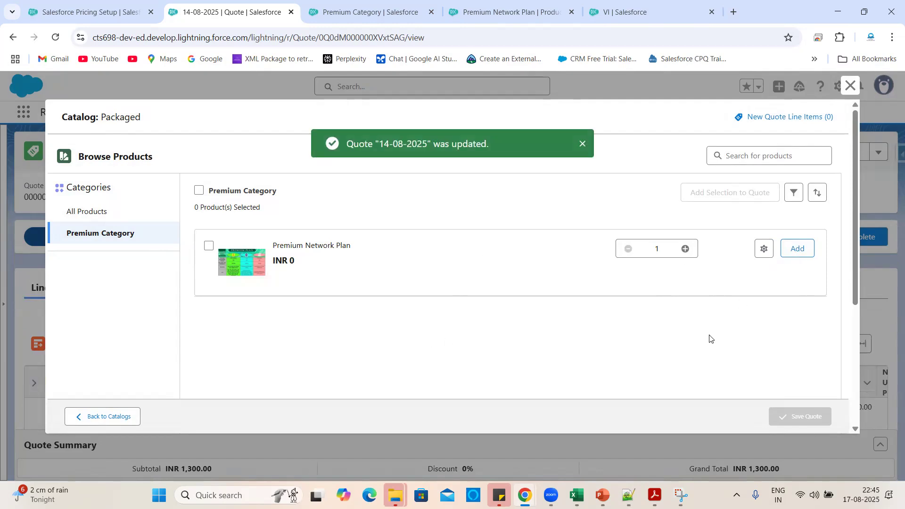
left_click(798, 250)
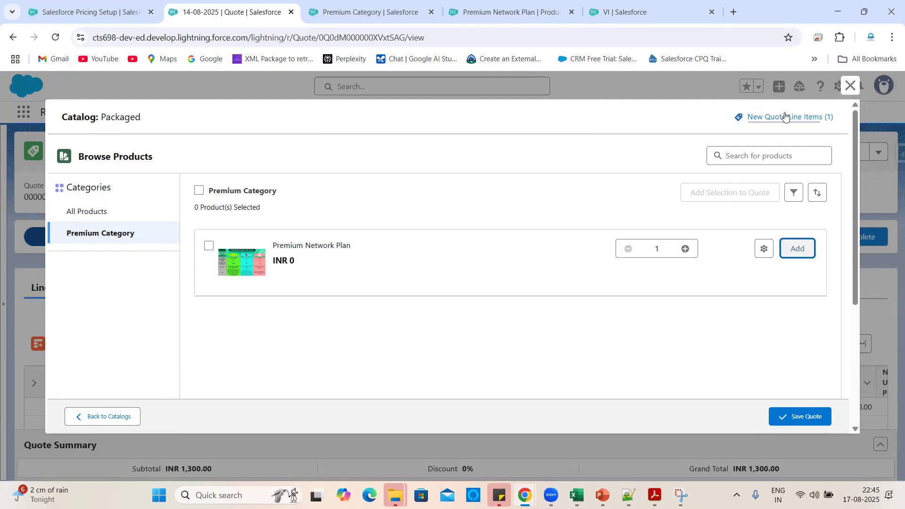
left_click(804, 418)
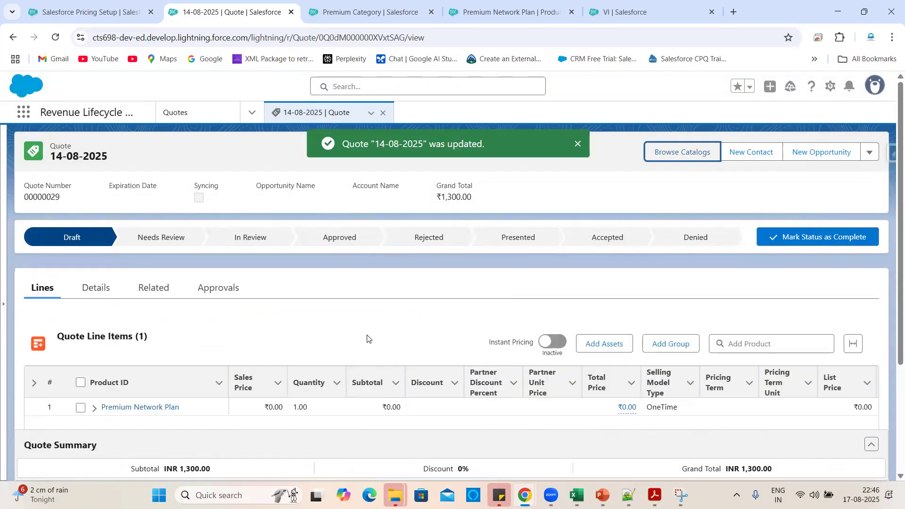
Delete the duplicate second Premium Network Plan line from the quote.
scroll(368, 338, "down", 3)
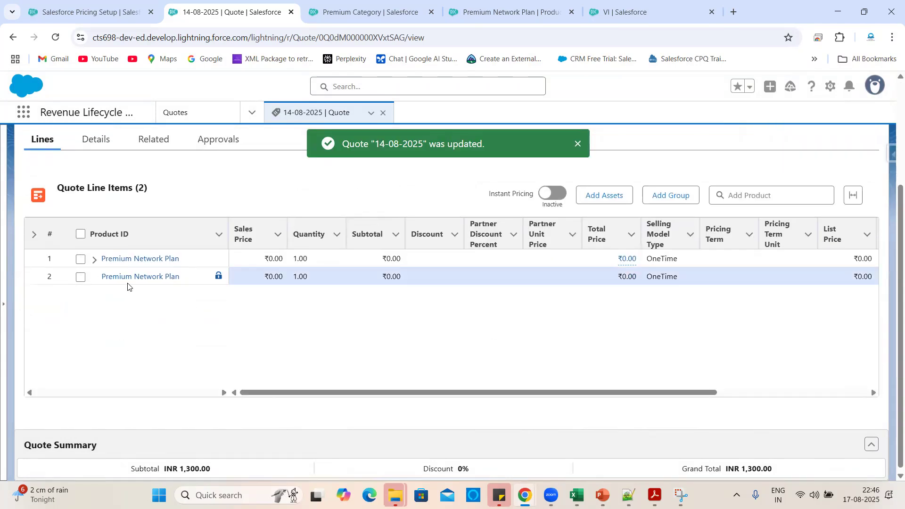
scroll(487, 348, "right", 3)
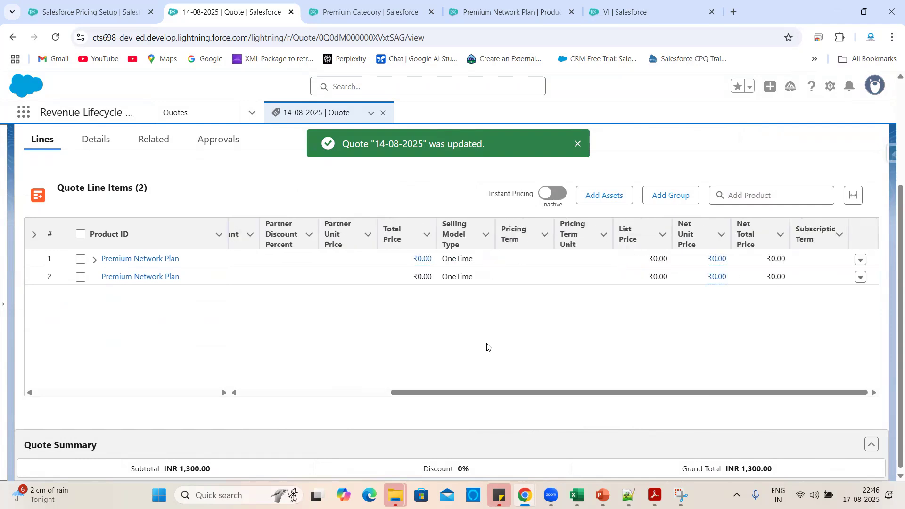
left_click(861, 277)
left_click(843, 337)
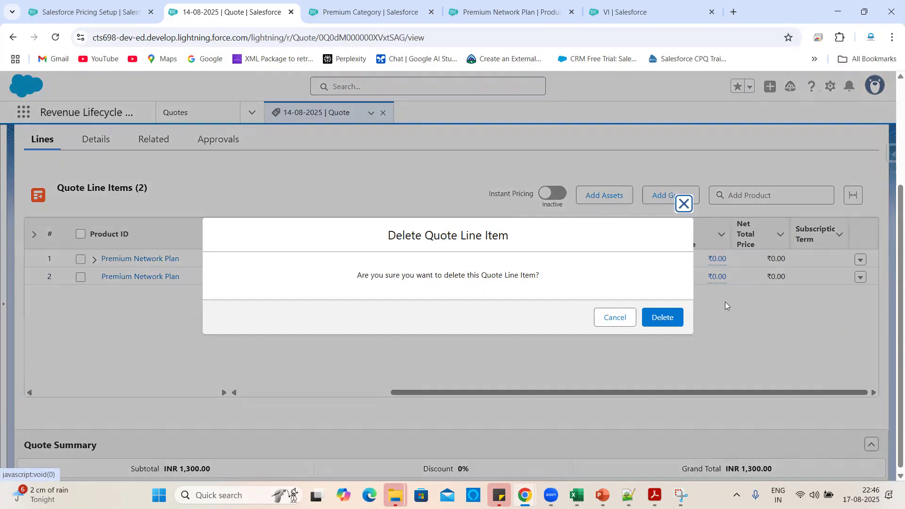
left_click(662, 317)
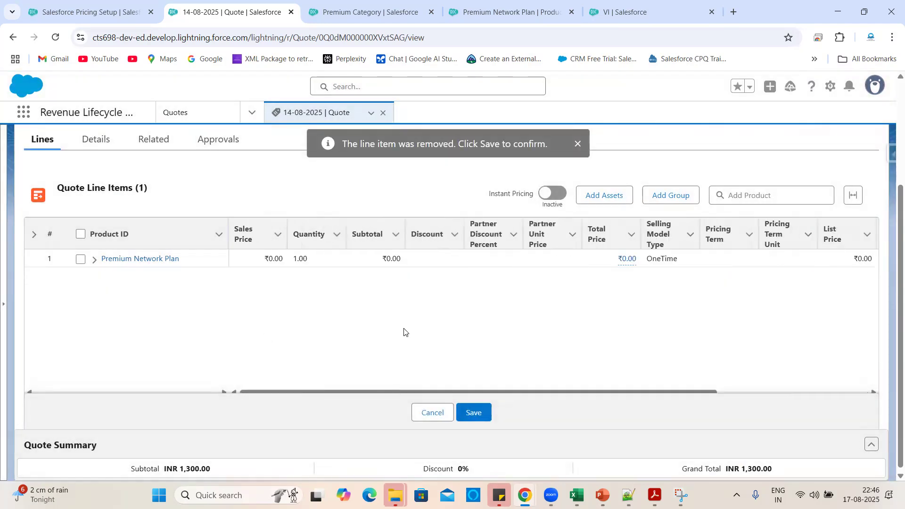
Expand the remaining Premium Network Plan line to check its child lines, then browse catalogs.
left_click(94, 261)
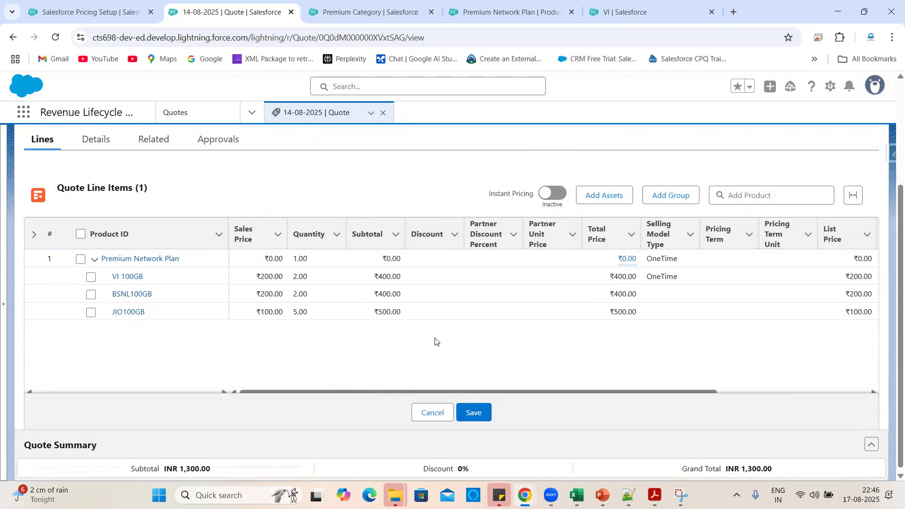
scroll(435, 342, "right", 4)
scroll(436, 342, "left", 4)
scroll(527, 354, "up", 3)
left_click(673, 152)
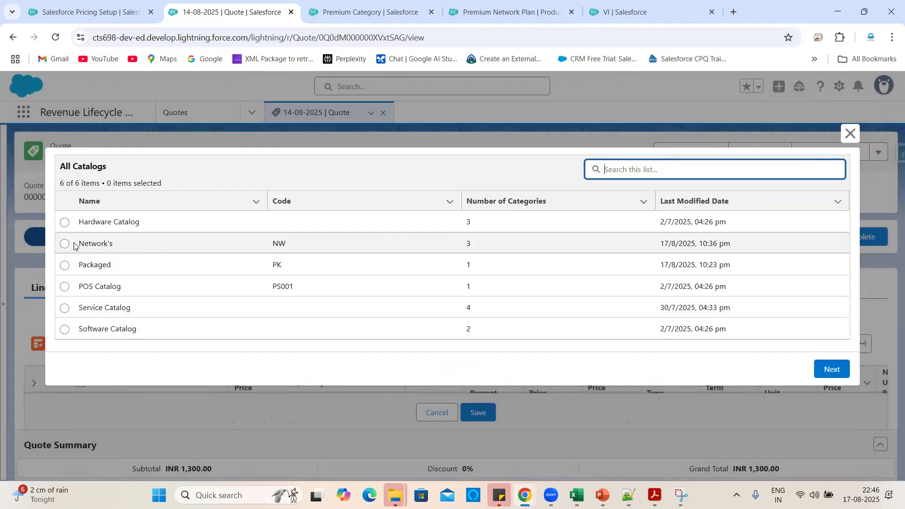
Add VI 100GB and JIO100GB from the Network's catalog to the quote.
left_click(64, 243)
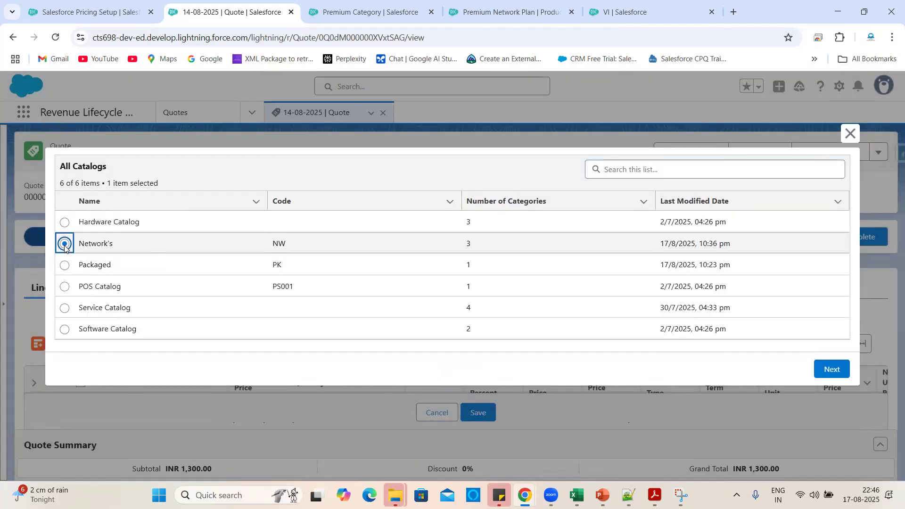
left_click(833, 371)
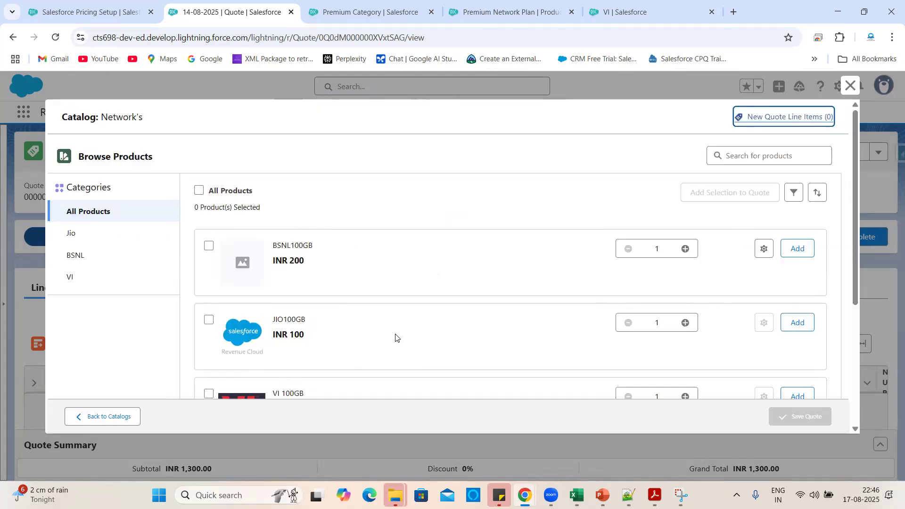
scroll(396, 338, "down", 2)
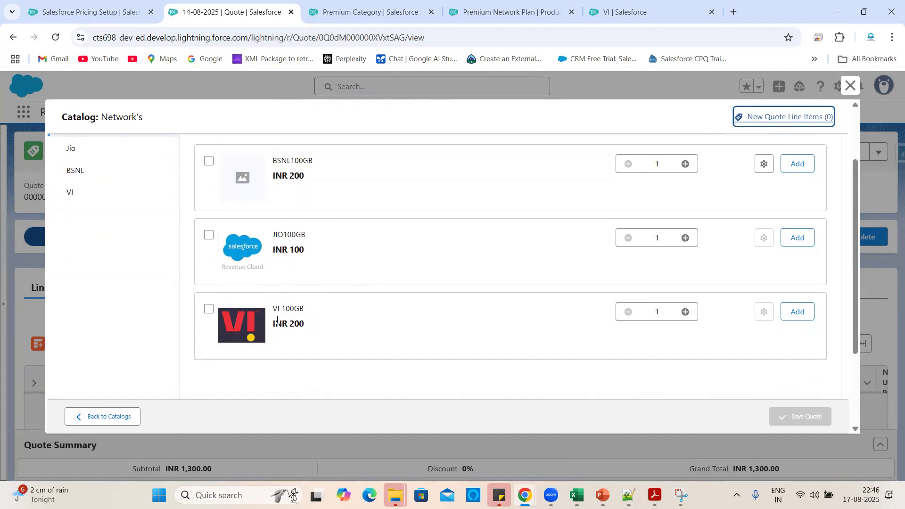
left_click(209, 308)
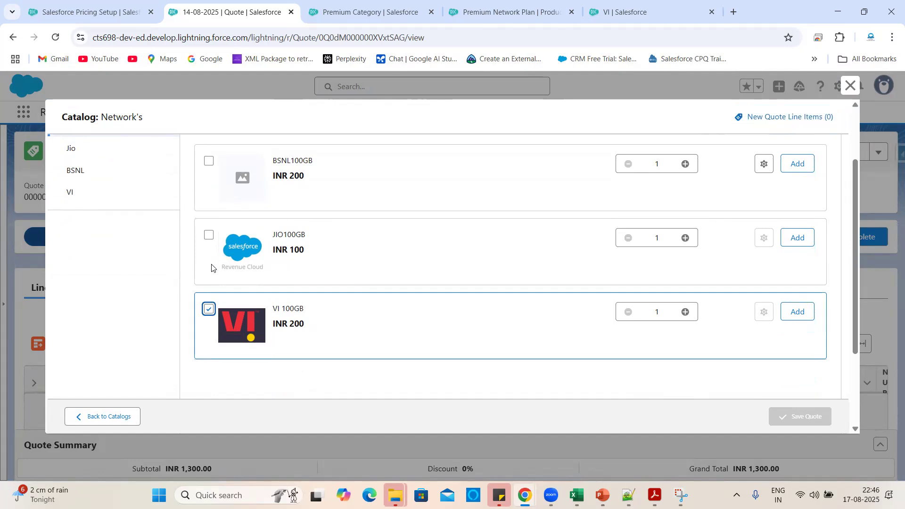
left_click(209, 235)
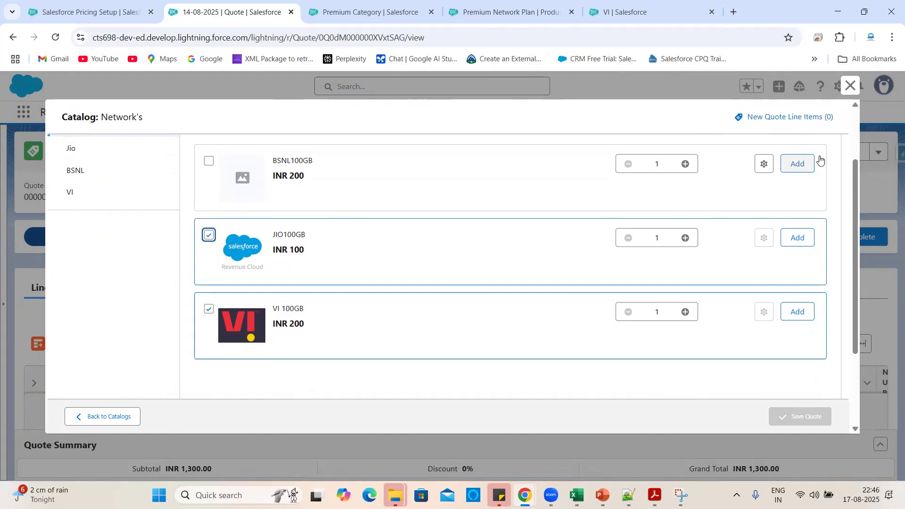
scroll(726, 188, "up", 2)
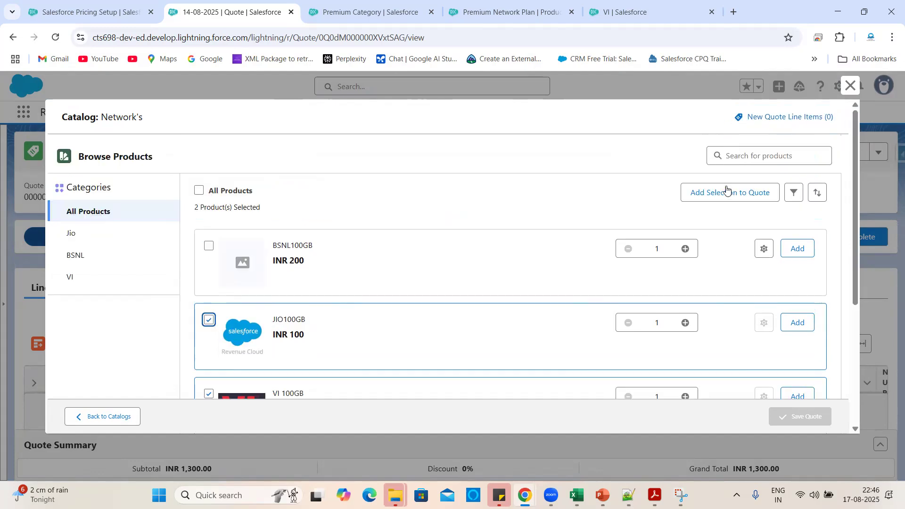
left_click(729, 193)
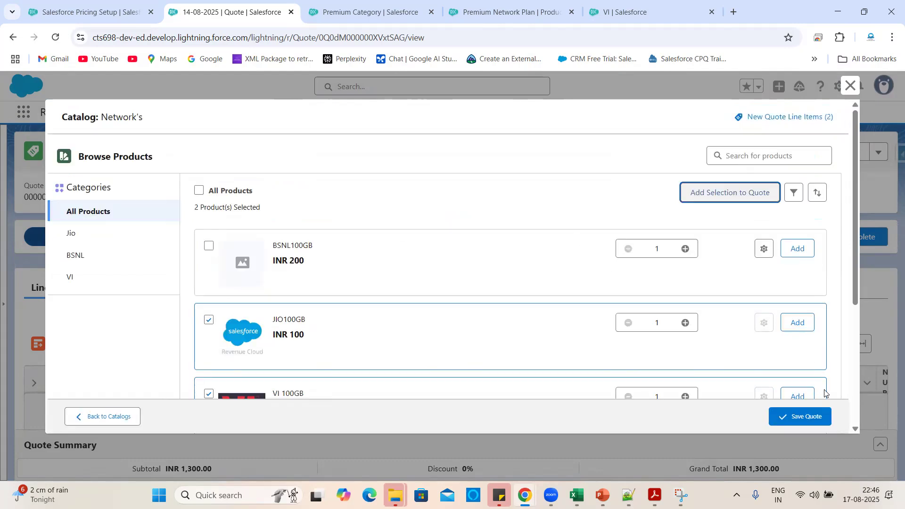
Save the quote with the grand total now ₹1,600.
scroll(721, 321, "down", 4)
left_click(785, 413)
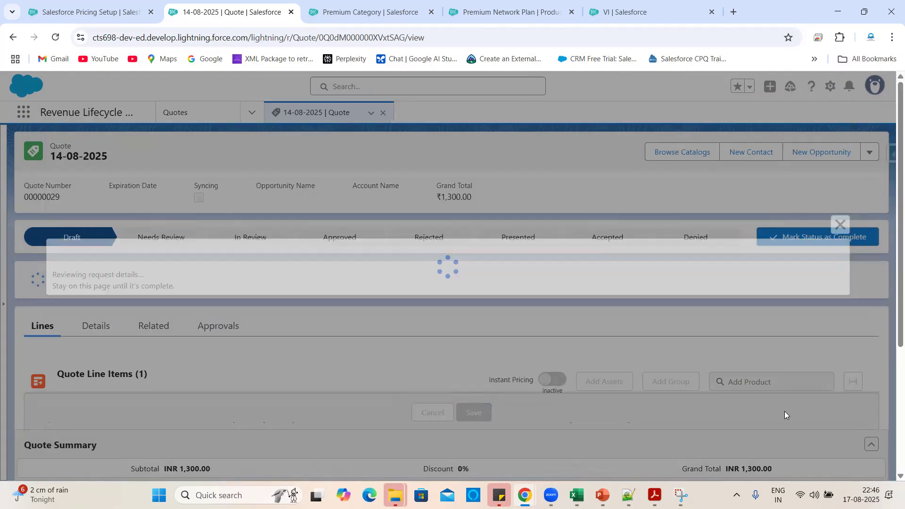
scroll(445, 300, "down", 3)
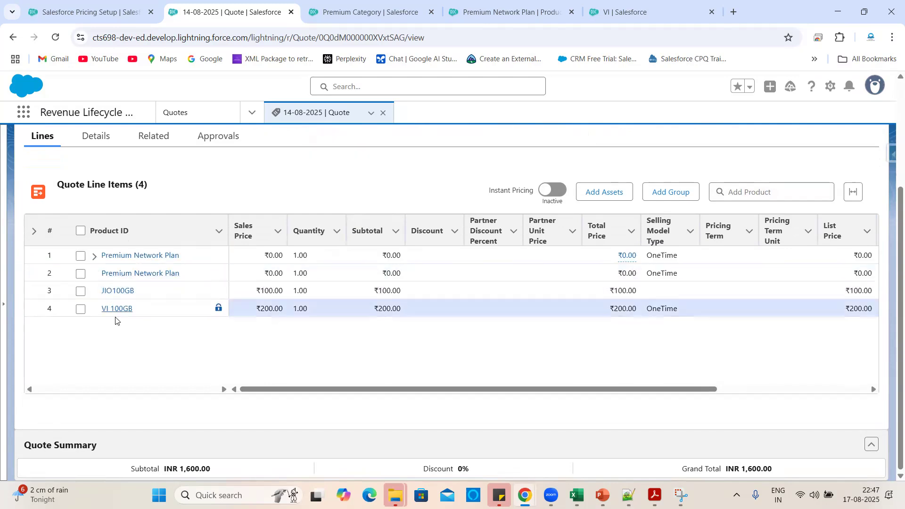
Delete the duplicate Premium Network Plan line in the Lines table and save the quote.
left_click(95, 260)
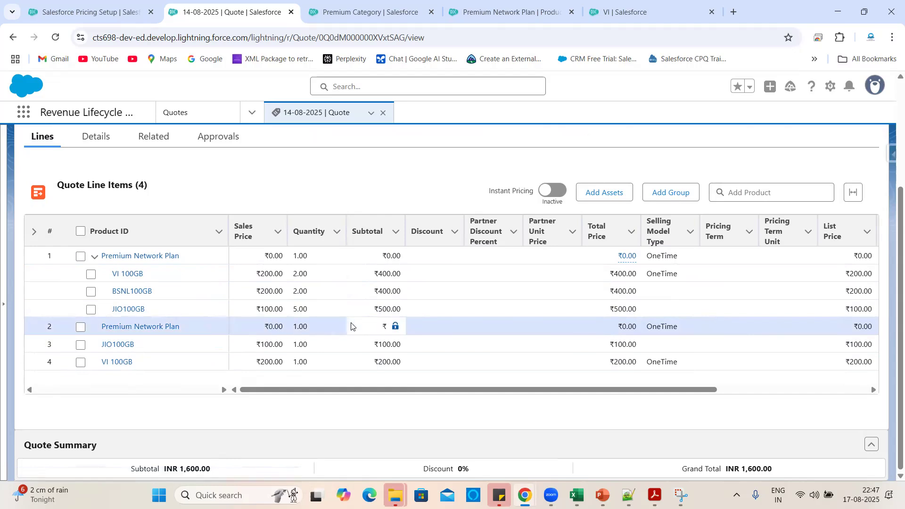
scroll(353, 325, "right", 5)
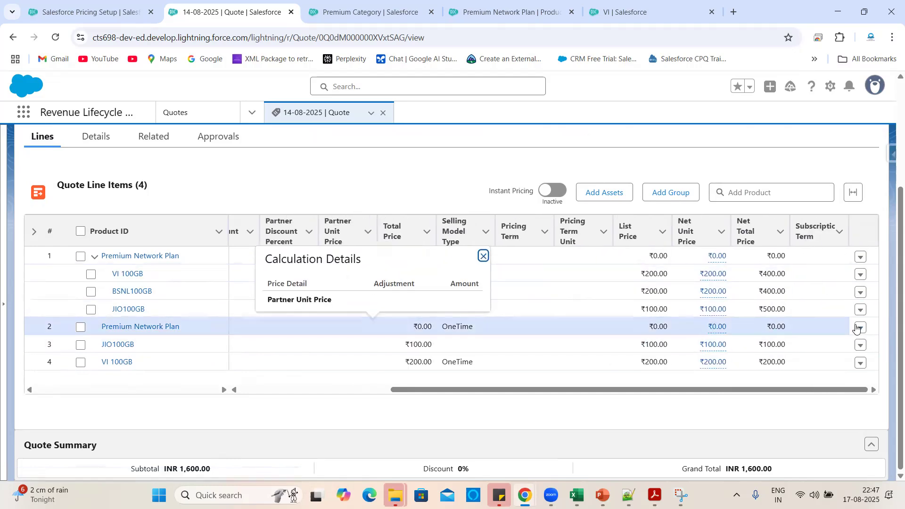
left_click(861, 328)
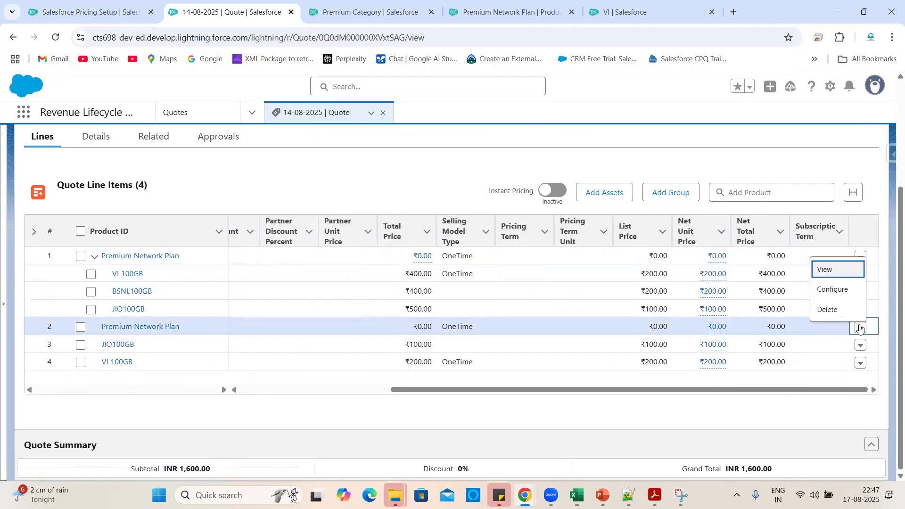
left_click(830, 310)
left_click(665, 319)
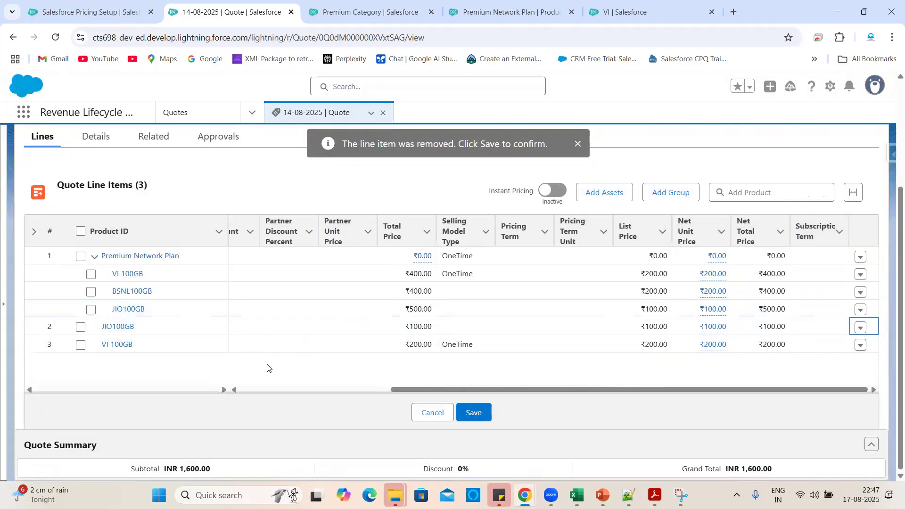
left_click(474, 415)
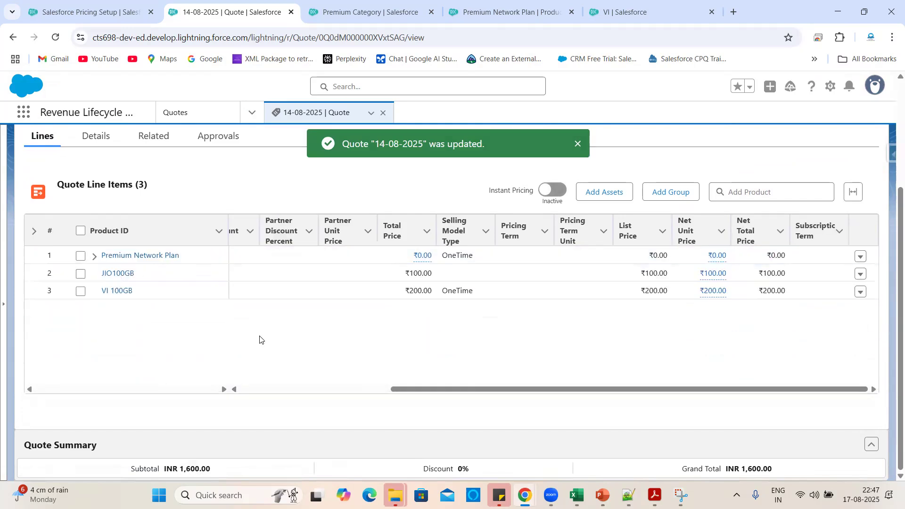
left_click(95, 257)
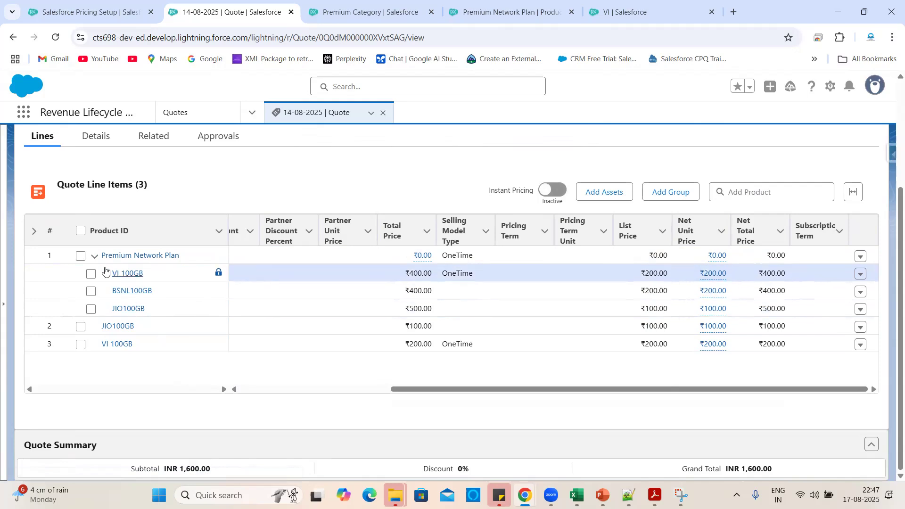
Collapse the bundle line, check the one-time and recurring totals breakdown, then hide it.
left_click(94, 256)
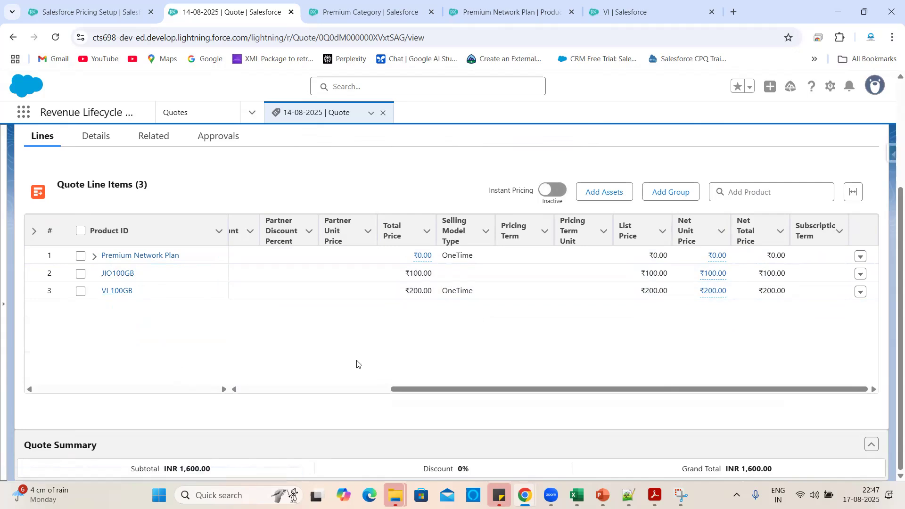
scroll(357, 364, "left", 5)
scroll(448, 358, "right", 2)
scroll(452, 355, "left", 3)
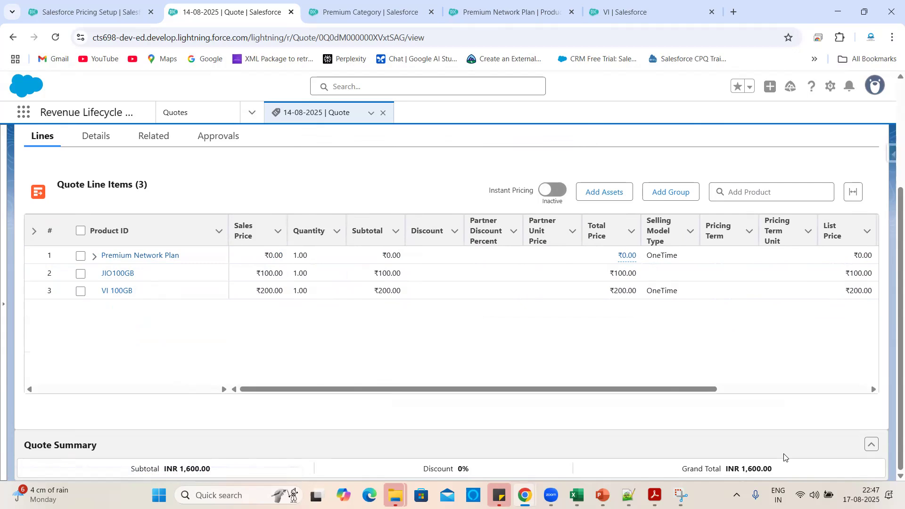
left_click(872, 446)
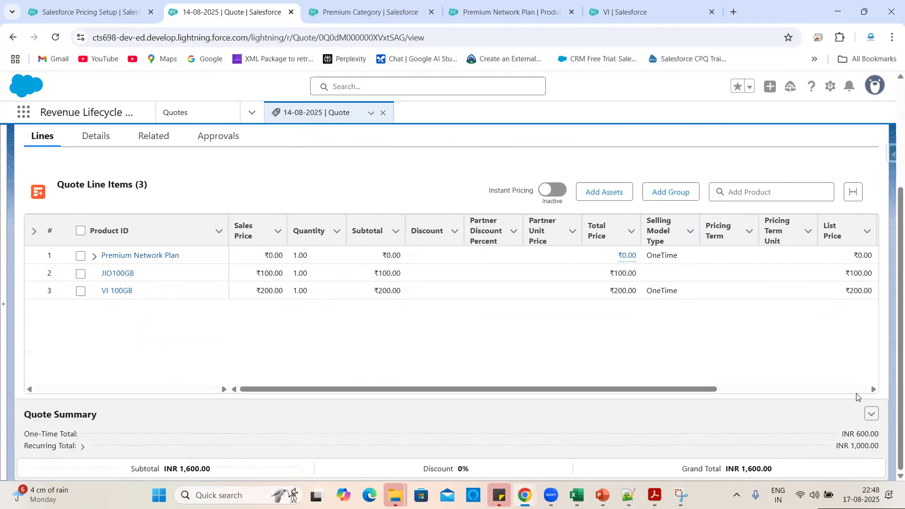
scroll(632, 350, "up", 2)
scroll(629, 350, "down", 2)
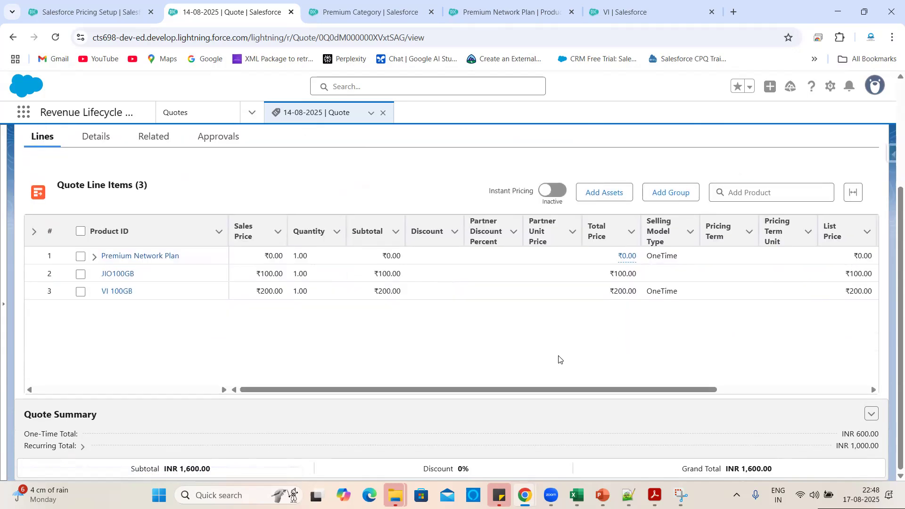
scroll(660, 344, "right", 3)
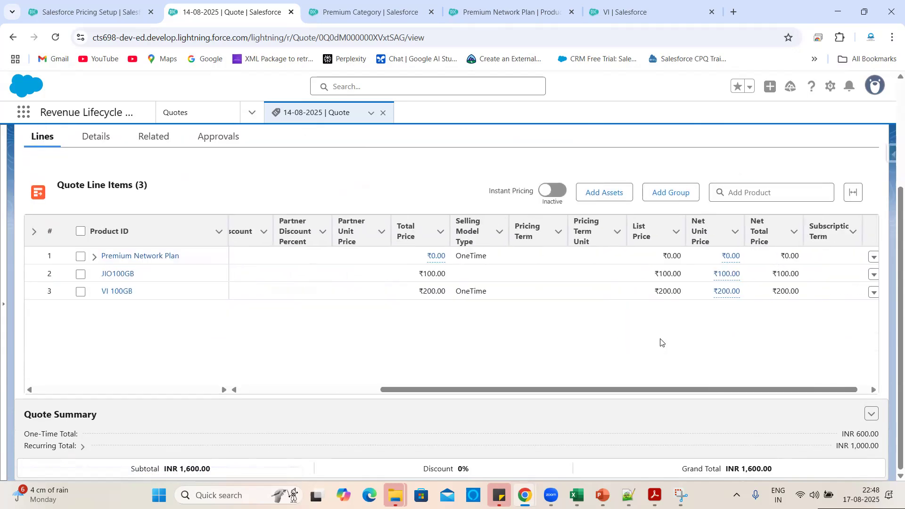
scroll(661, 343, "left", 3)
left_click(872, 414)
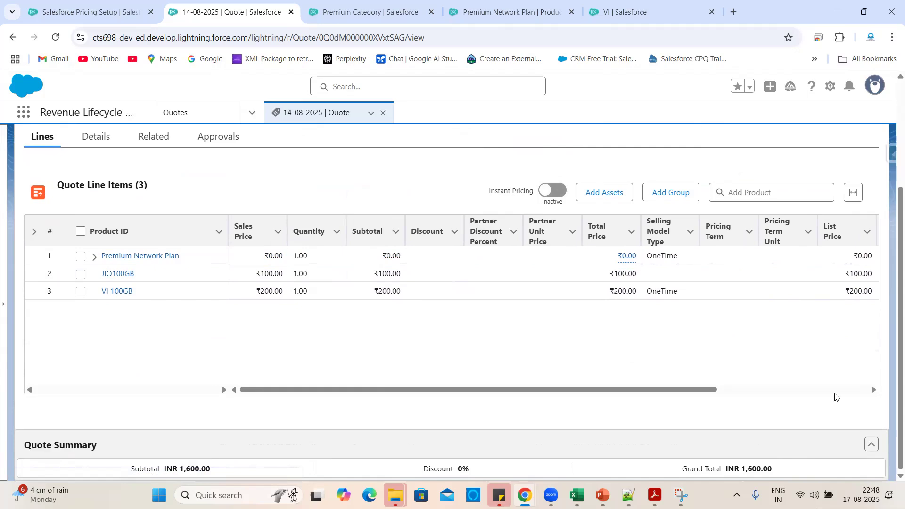
Expand the Premium Network Plan line to show its VI 100GB, BSNL100GB and JIO100GB children.
scroll(584, 356, "left", 2)
scroll(465, 356, "up", 1)
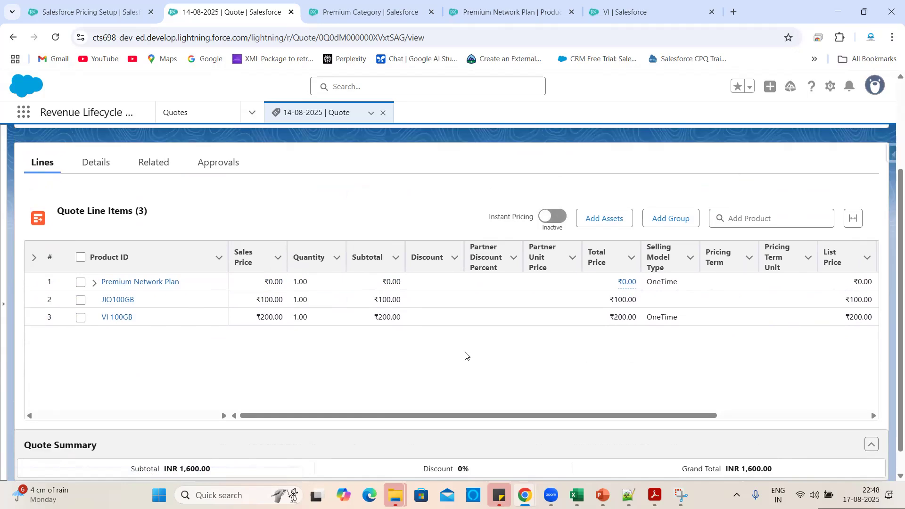
left_click(94, 283)
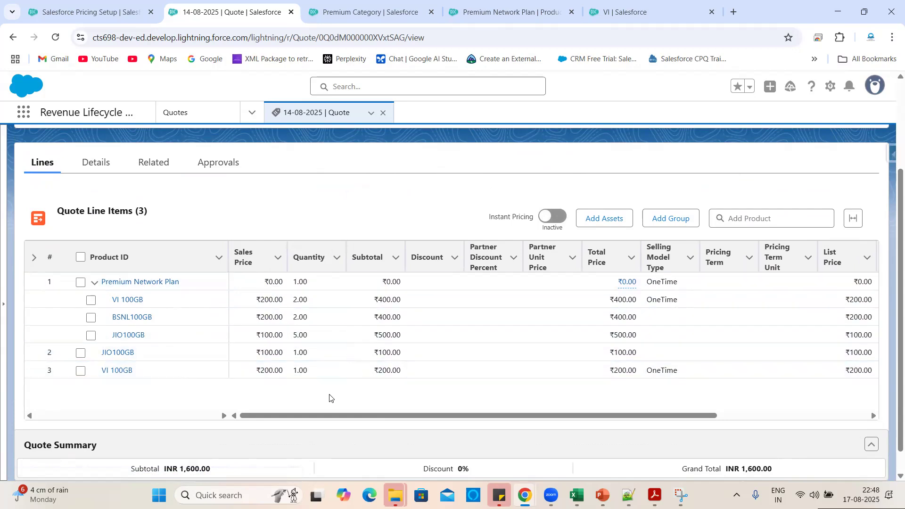
scroll(330, 397, "down", 1)
scroll(491, 375, "right", 5)
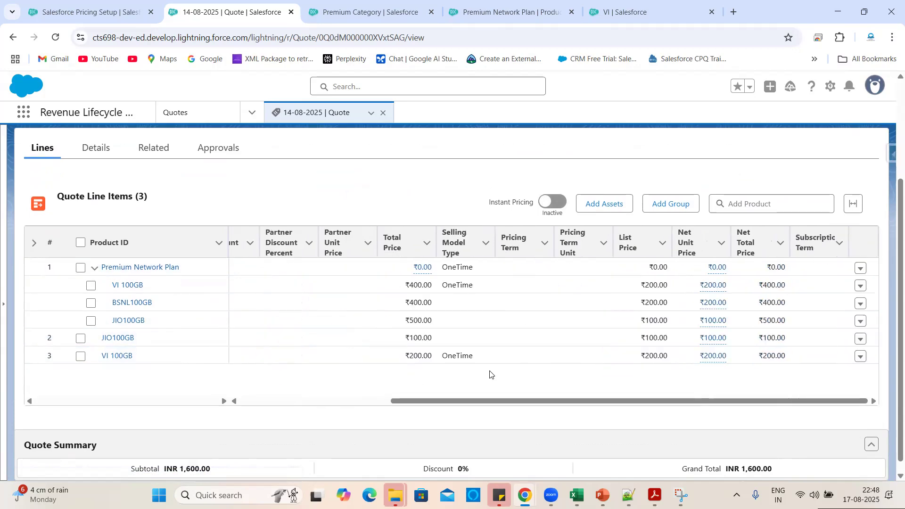
scroll(490, 374, "left", 5)
scroll(607, 358, "up", 3)
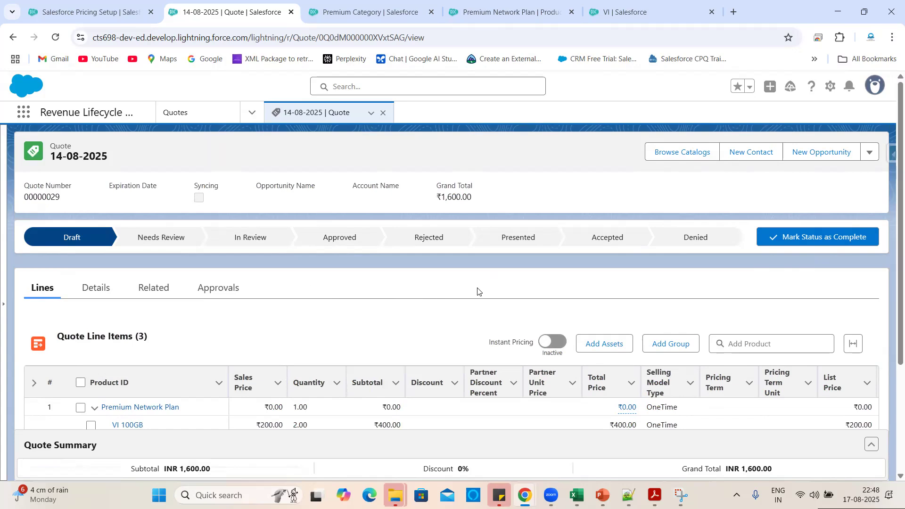
scroll(408, 309, "down", 3)
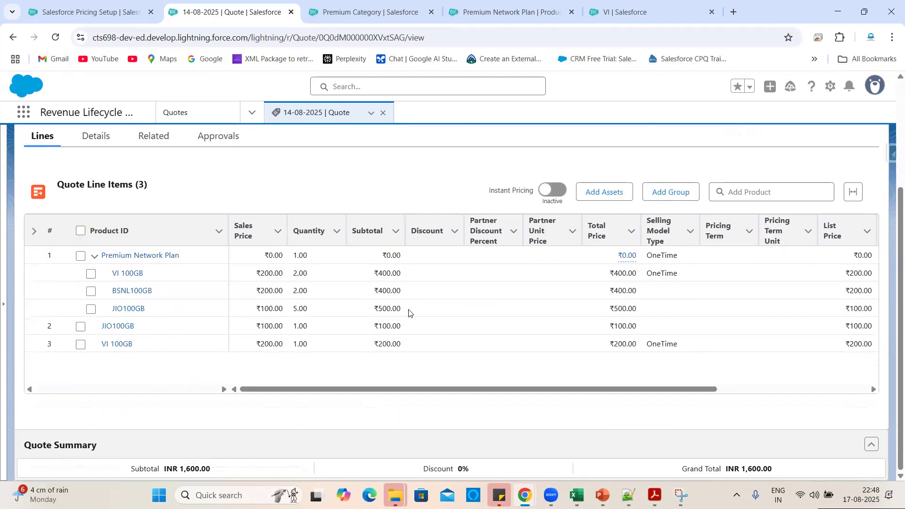
scroll(317, 131, "up", 3)
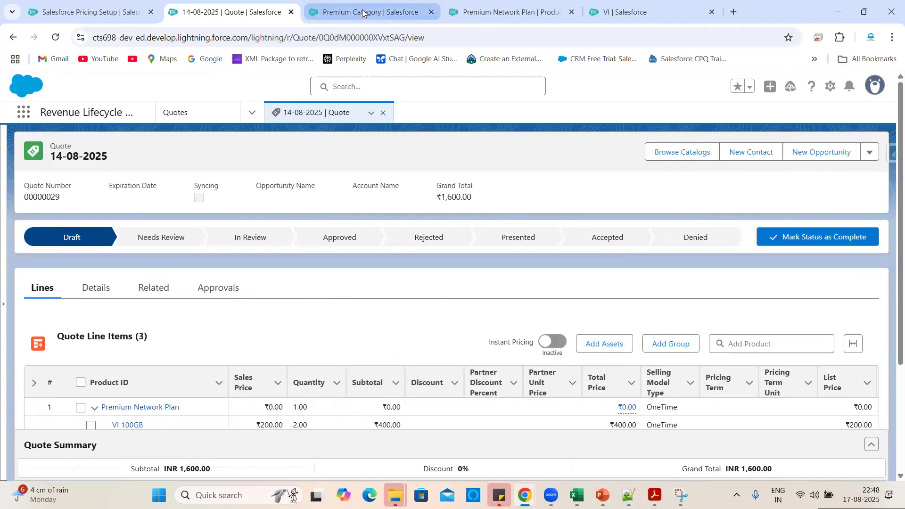
Look through the Premium Network Plan product, Premium Category and pricing setup pages.
left_click(533, 5)
scroll(430, 289, "up", 2)
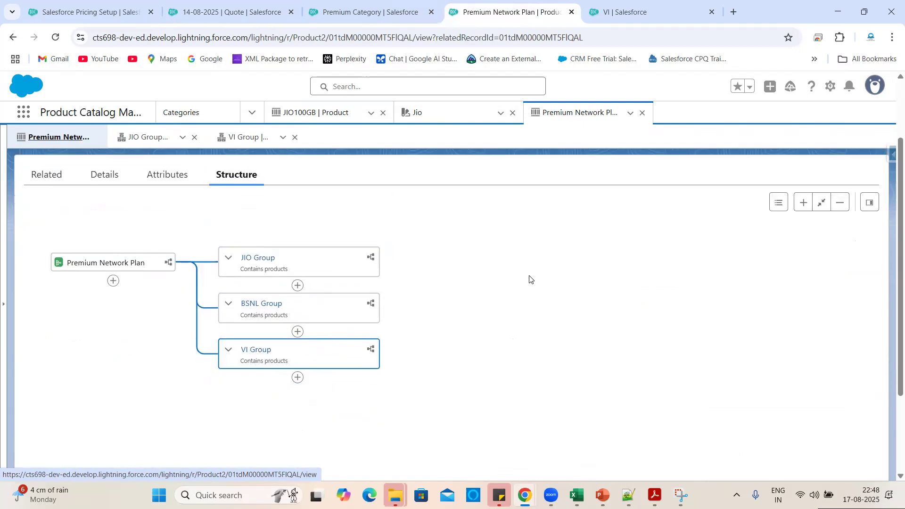
left_click(344, 3)
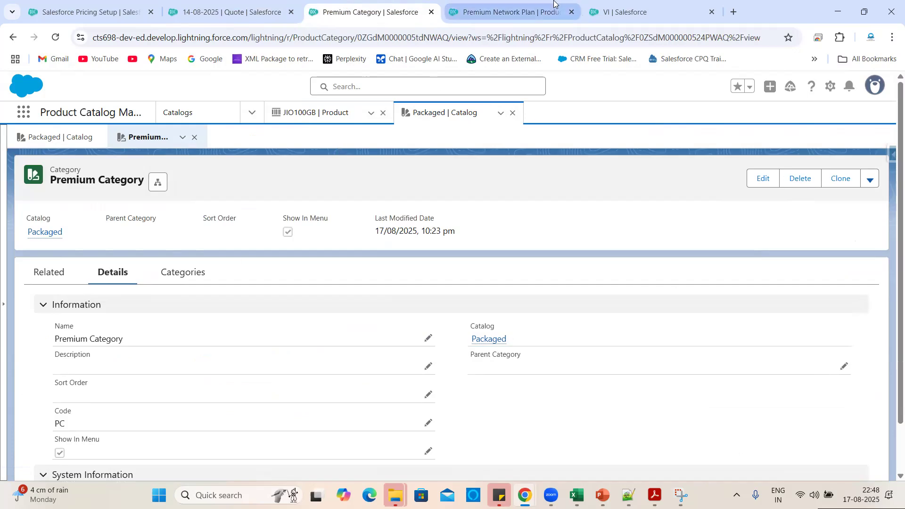
left_click(278, 3)
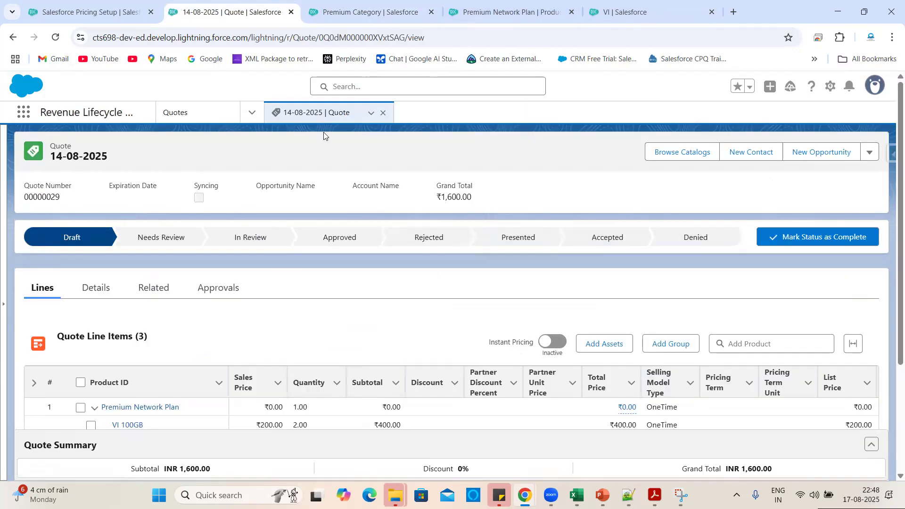
left_click(106, 4)
left_click(199, 2)
Go to the Products list through the Catalogs navigation menu.
left_click(252, 112)
left_click(362, 4)
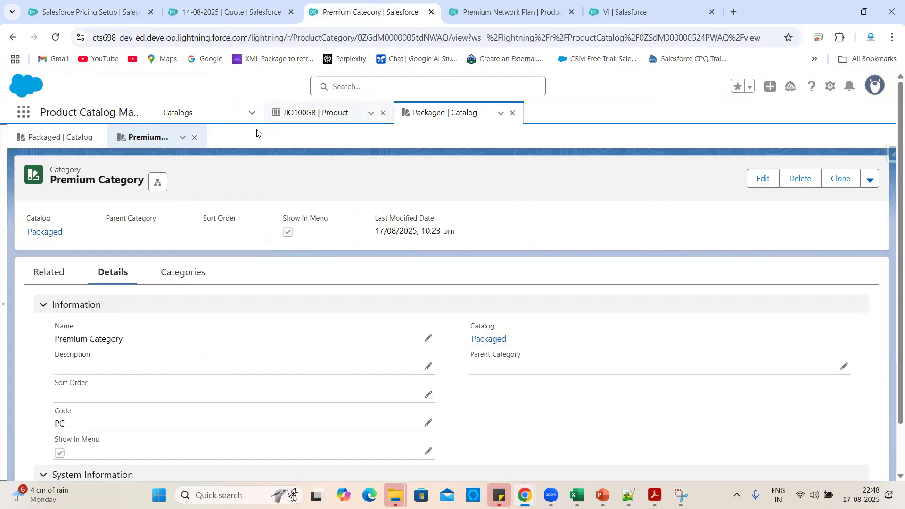
left_click(252, 112)
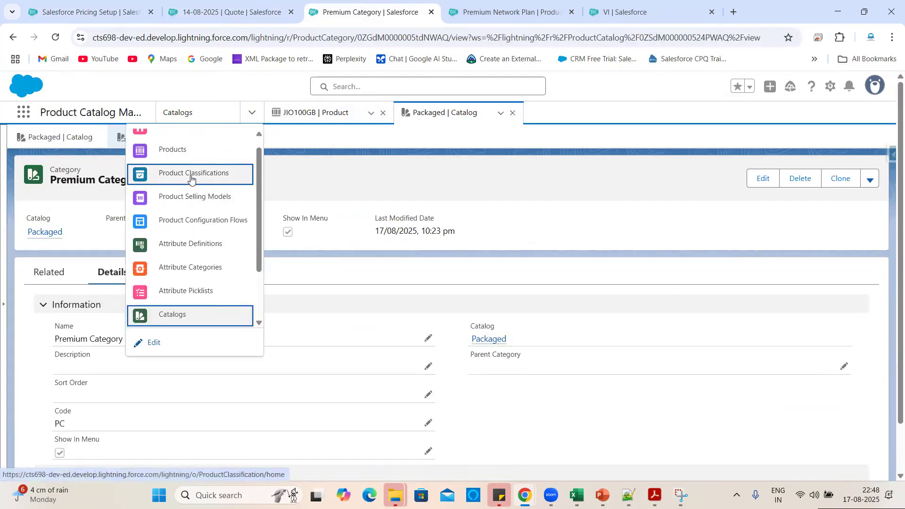
left_click(180, 149)
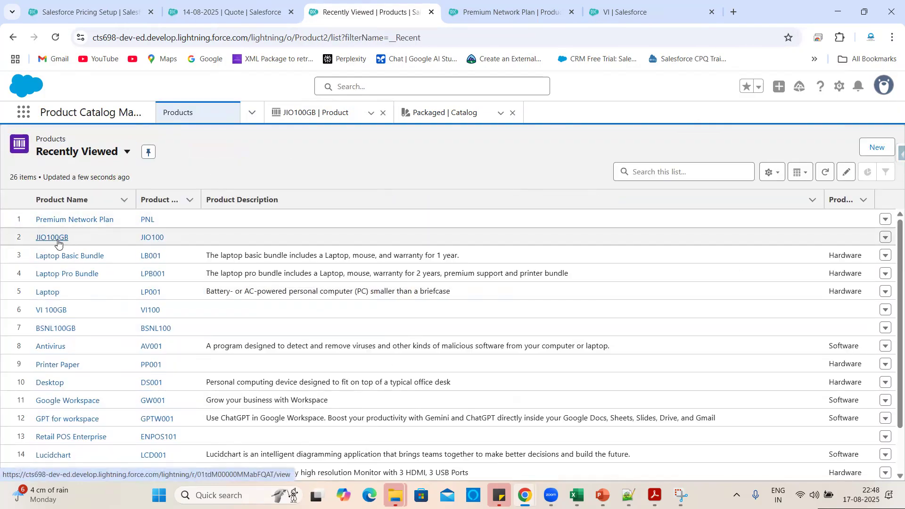
left_click(67, 224)
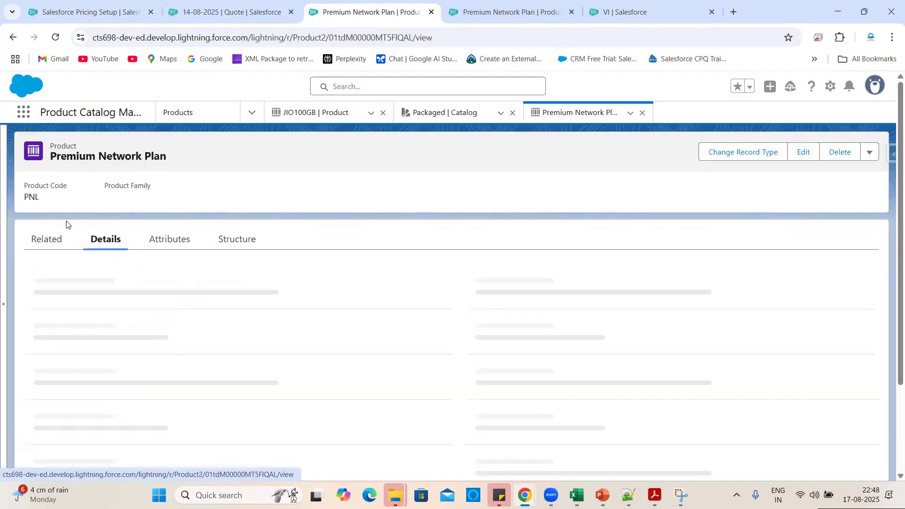
scroll(222, 389, "down", 1)
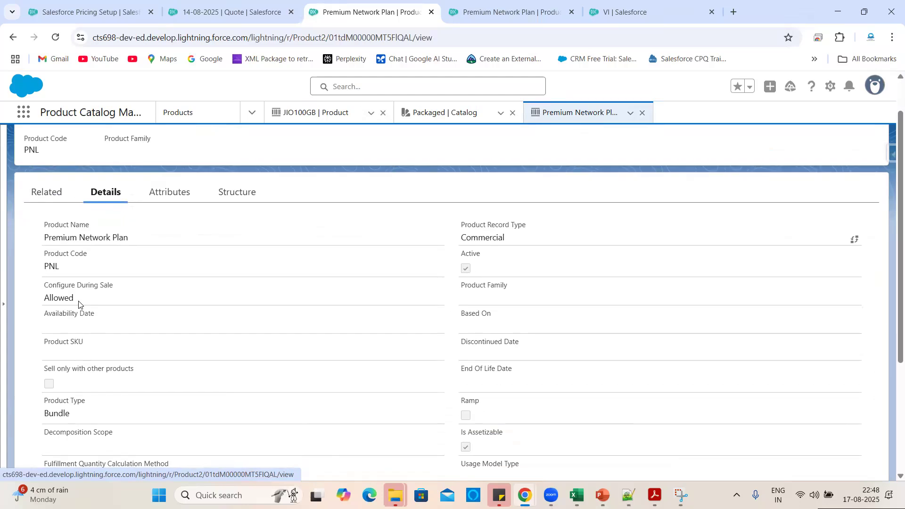
left_click_drag(80, 301, 37, 296)
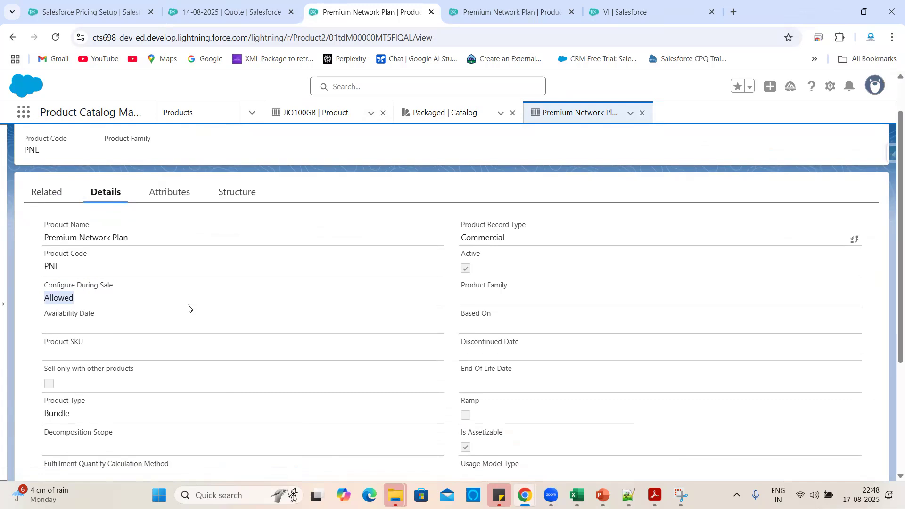
scroll(245, 349, "down", 1)
left_click(78, 363)
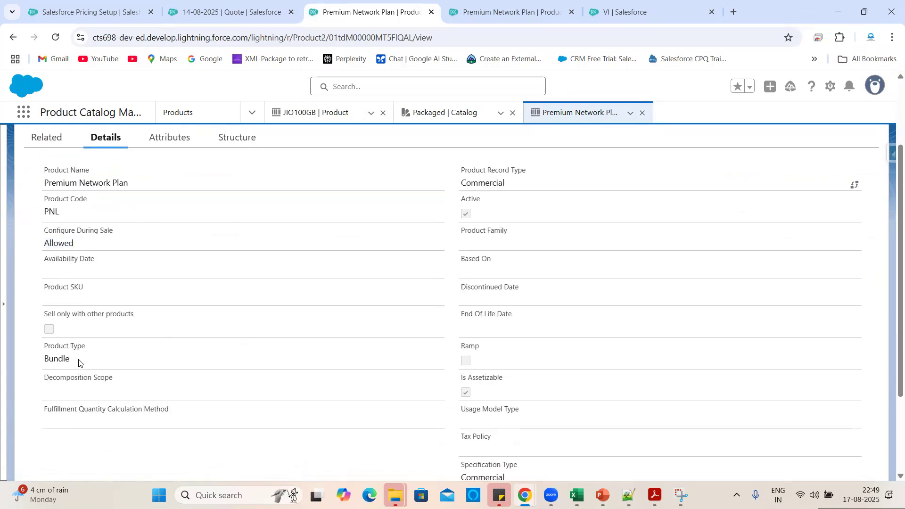
left_click_drag(67, 361, 41, 357)
left_click(139, 360)
scroll(141, 358, "up", 2)
left_click(226, 239)
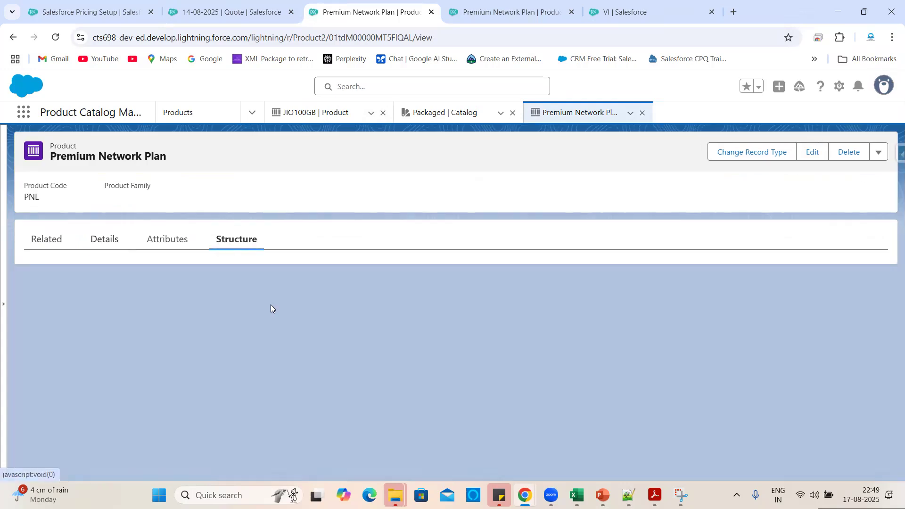
scroll(267, 349, "down", 2)
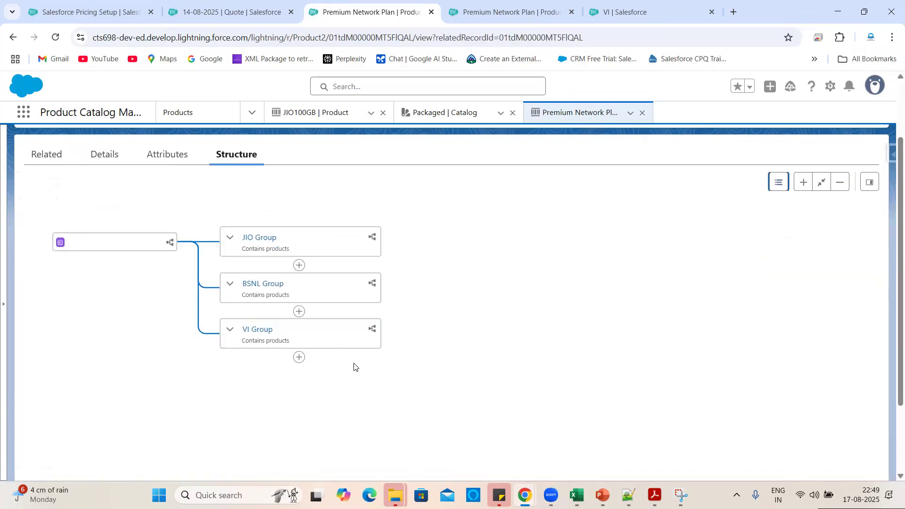
left_click(230, 329)
left_click(231, 285)
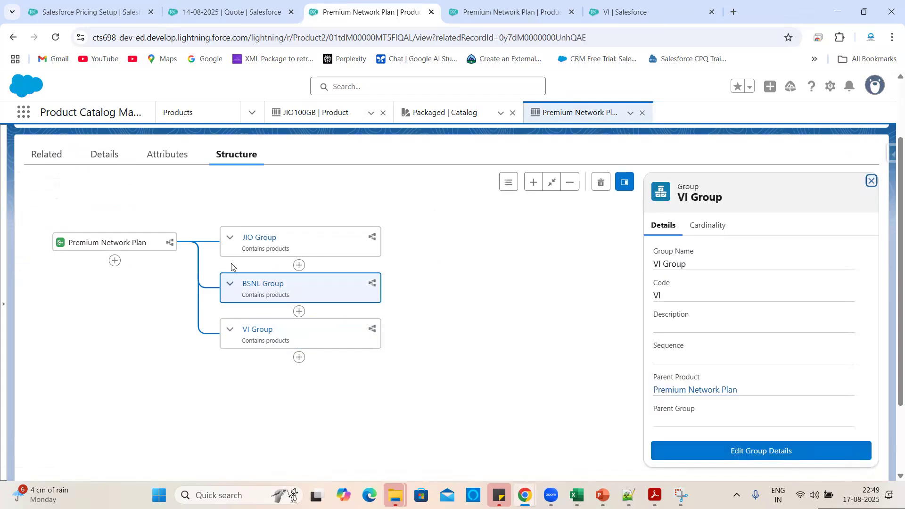
left_click(229, 240)
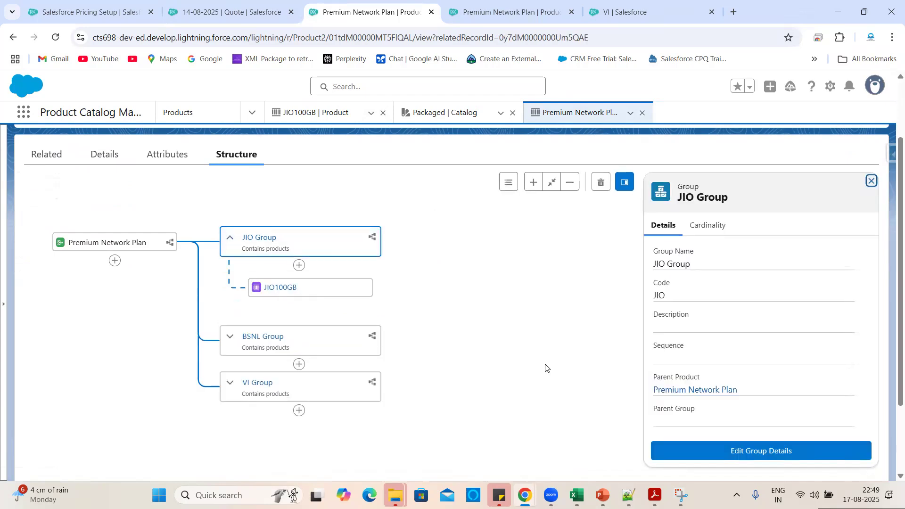
scroll(544, 368, "up", 2)
left_click(110, 242)
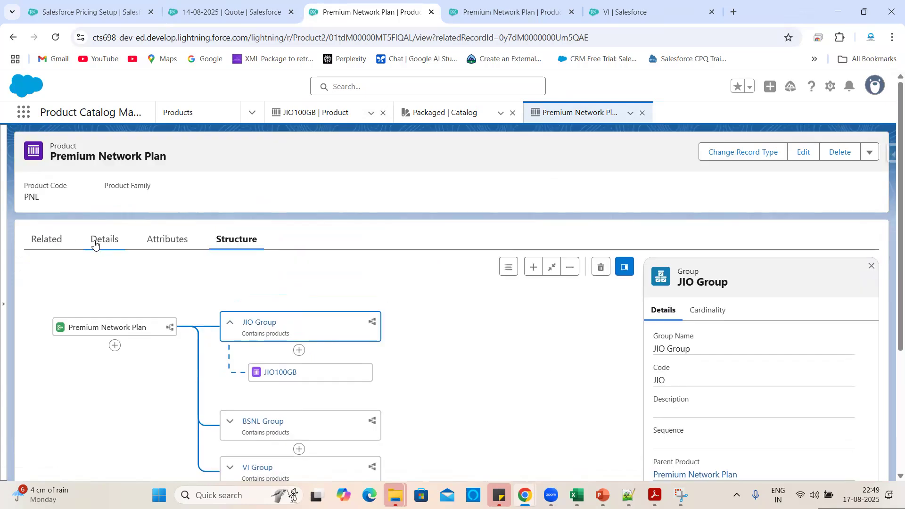
scroll(157, 327, "down", 1)
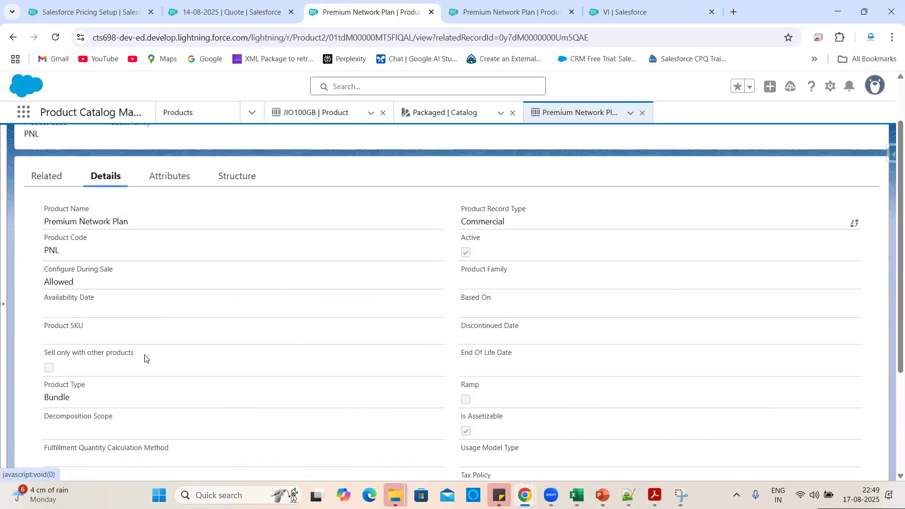
left_click_drag(146, 354, 46, 354)
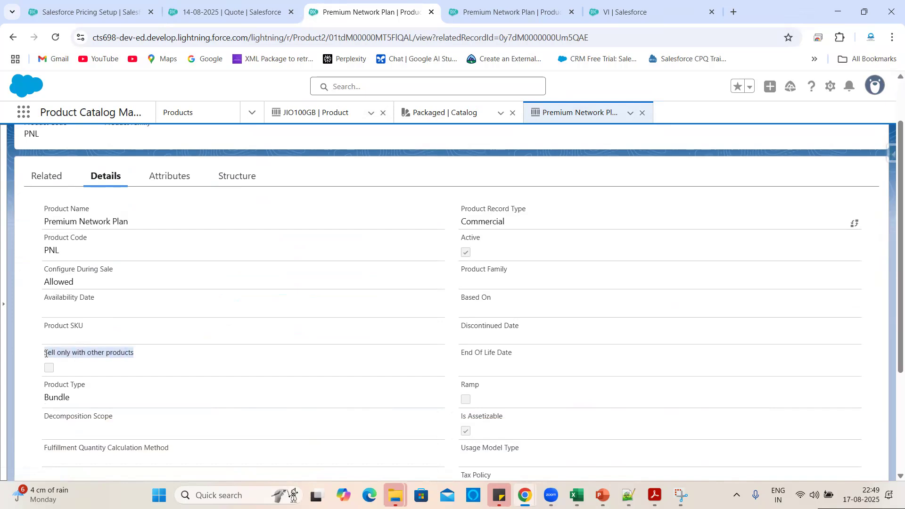
left_click(118, 364)
left_click_drag(140, 360, 44, 358)
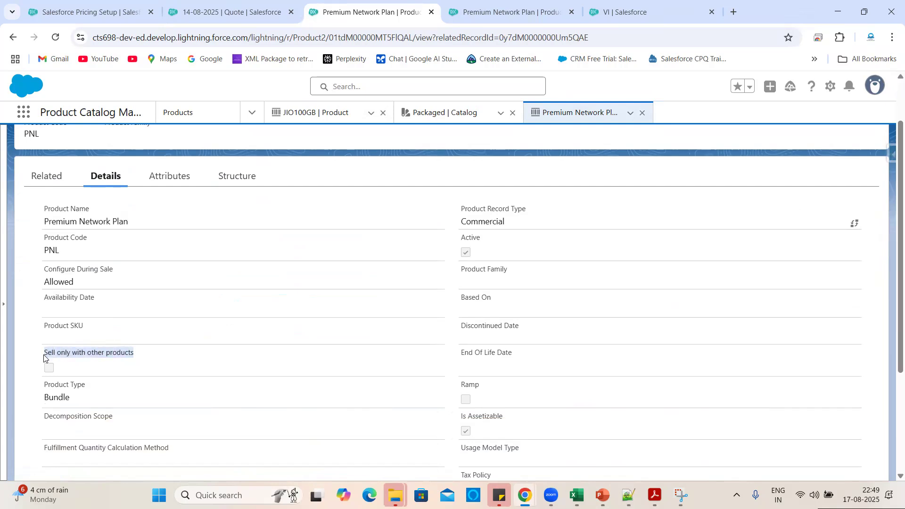
left_click(206, 366)
left_click_drag(137, 358, 43, 355)
left_click(117, 372)
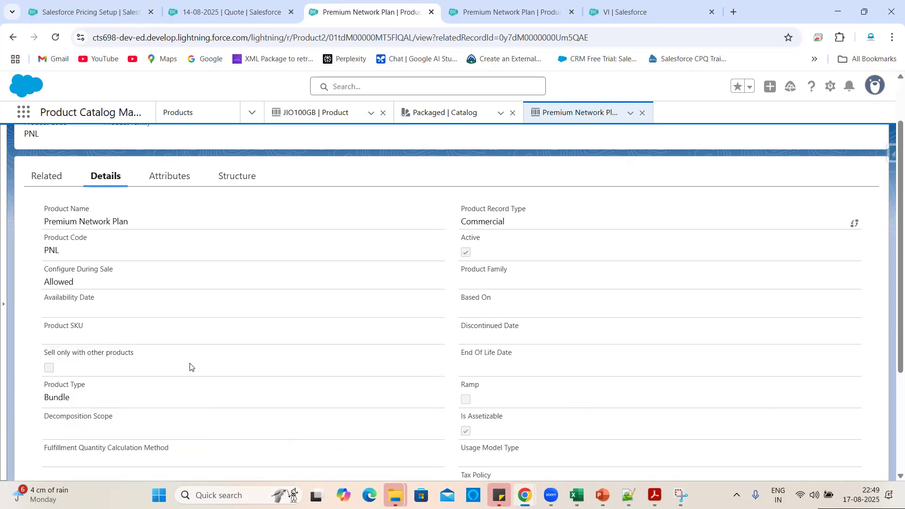
Bring up the Book2 Excel sheet mapping the bundle's groups, options and min/max quantities.
mouse_move(575, 495)
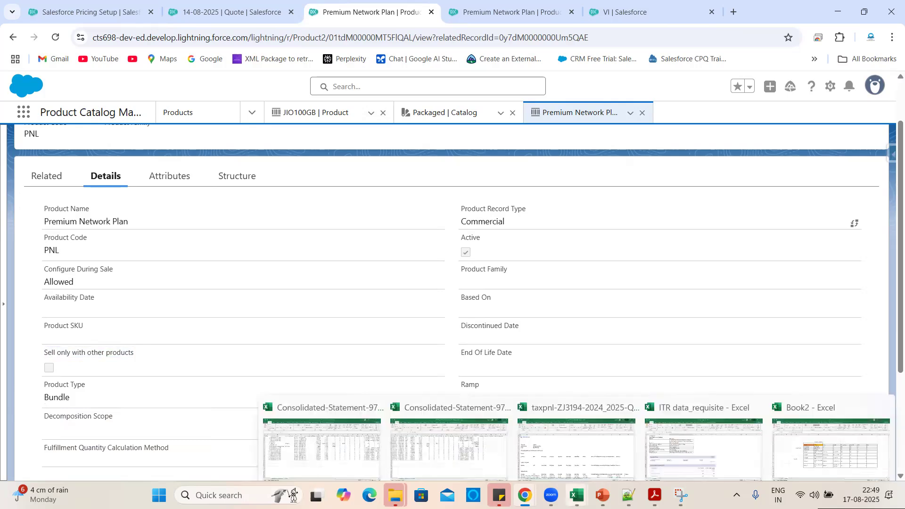
left_click(810, 400)
left_click(471, 337)
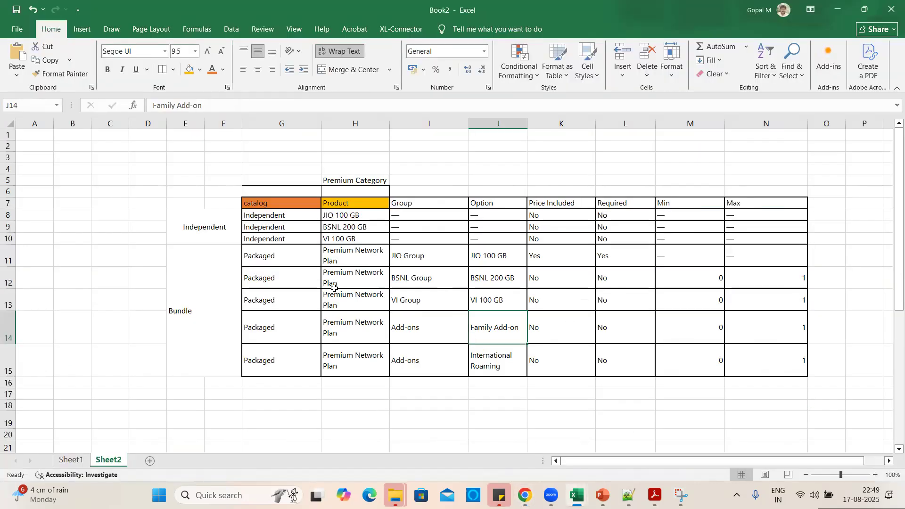
Review independent products JIO 100 GB, BSNL 200 GB and VI 100 GB, then return to the bundle record.
left_click(281, 215)
left_click(344, 226)
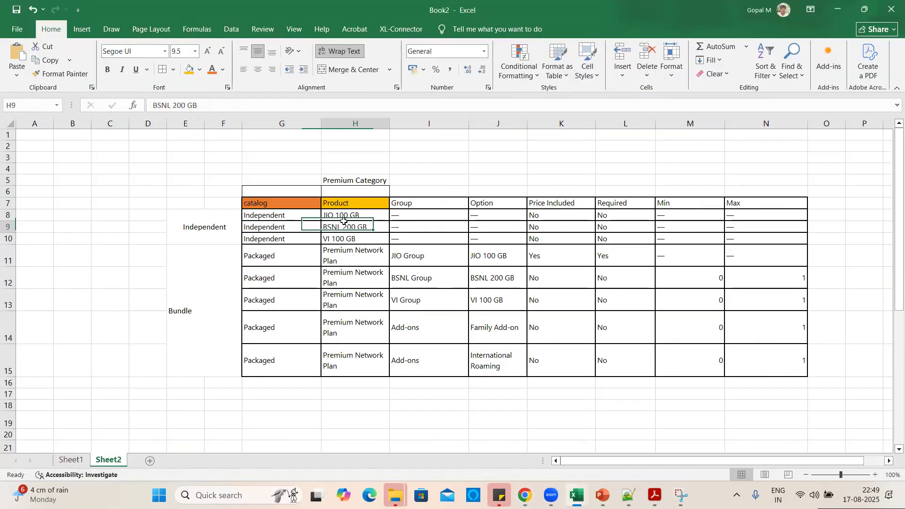
left_click_drag(348, 215, 351, 237)
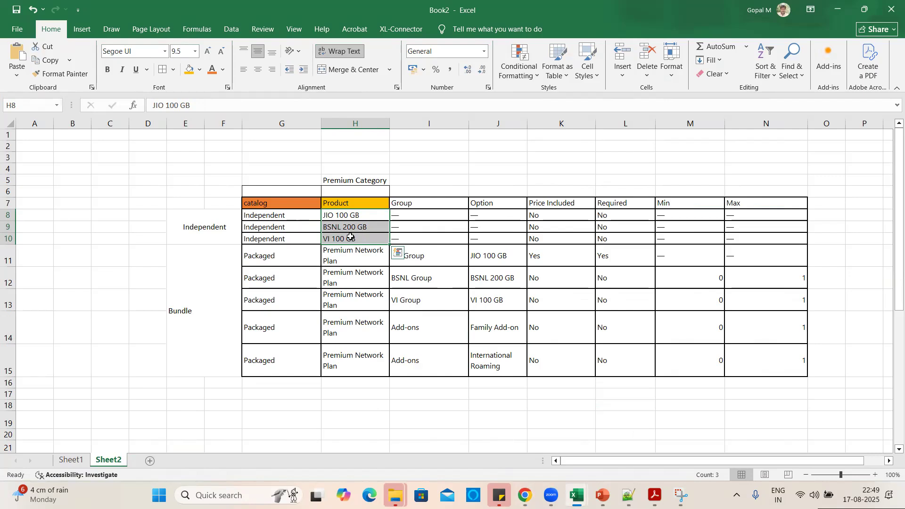
left_click(838, 9)
left_click_drag(46, 352, 132, 351)
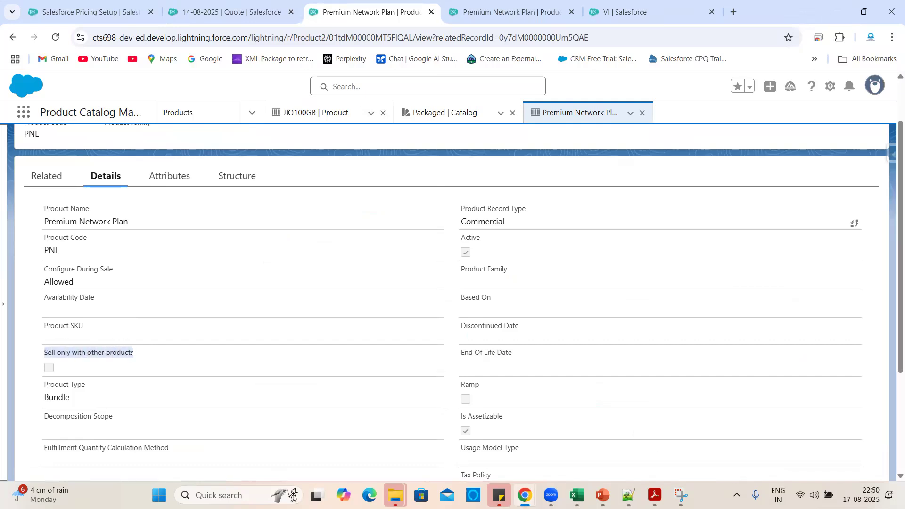
Point out the Sell only with other products setting on the Premium Network Plan details.
left_click(136, 354)
left_click_drag(137, 352, 41, 353)
left_click(165, 359)
left_click_drag(136, 355, 43, 356)
left_click(280, 354)
View the Premium Network Plan group structure and open the JIO100GB product record.
scroll(280, 354, "up", 2)
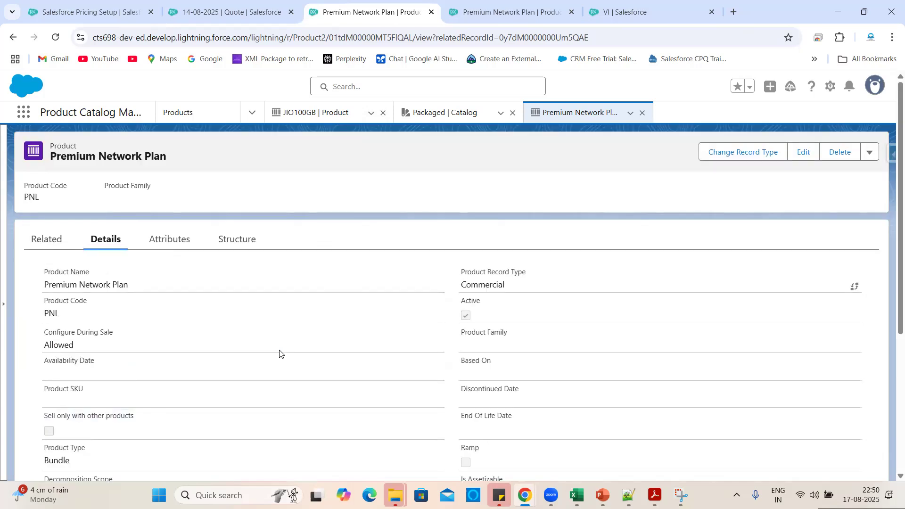
left_click(509, 3)
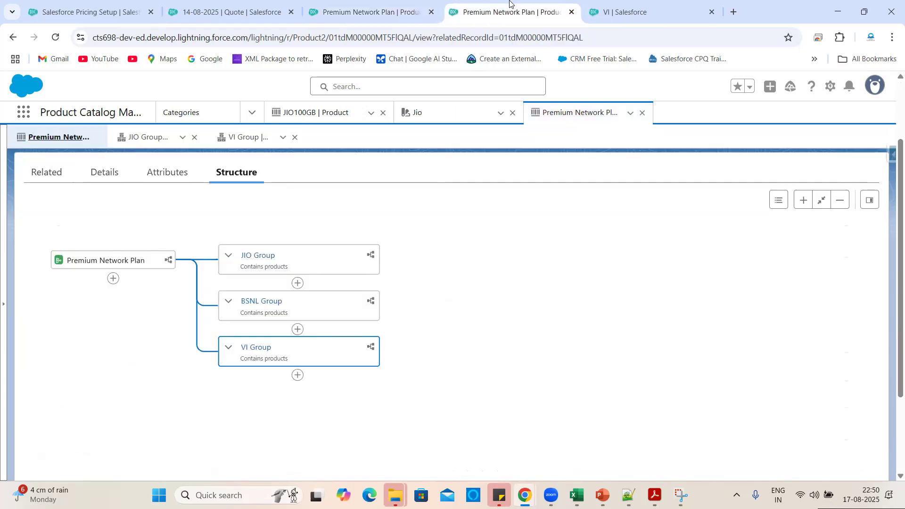
left_click(316, 113)
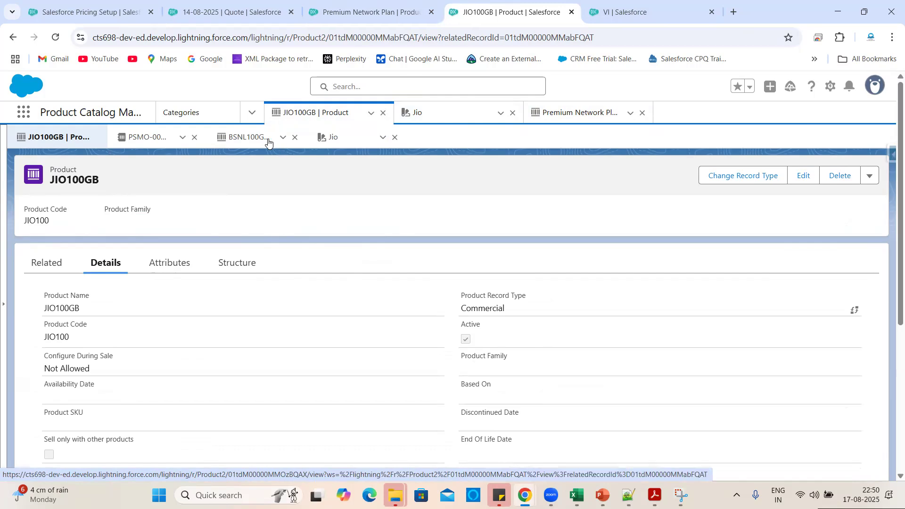
Close the leftover PSMO and BSNL100G subtabs on the JIO100GB record.
left_click(194, 138)
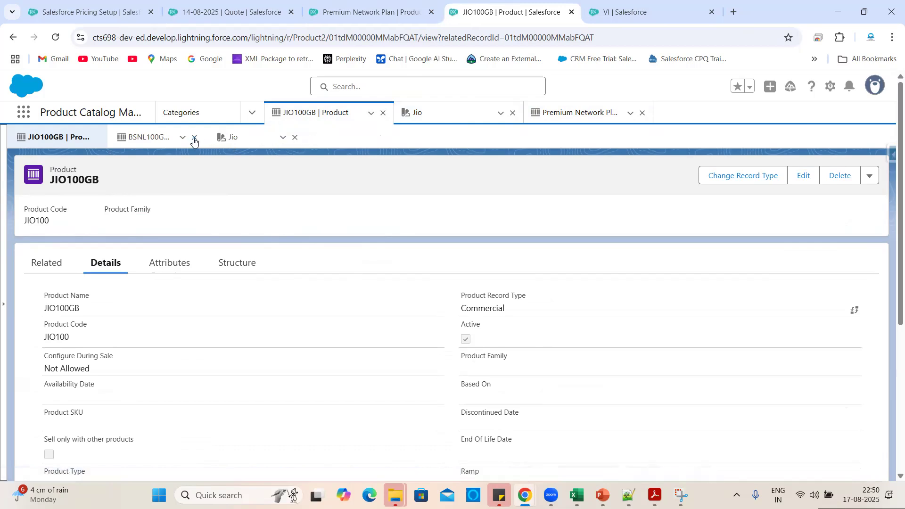
left_click(194, 138)
scroll(253, 394, "down", 5)
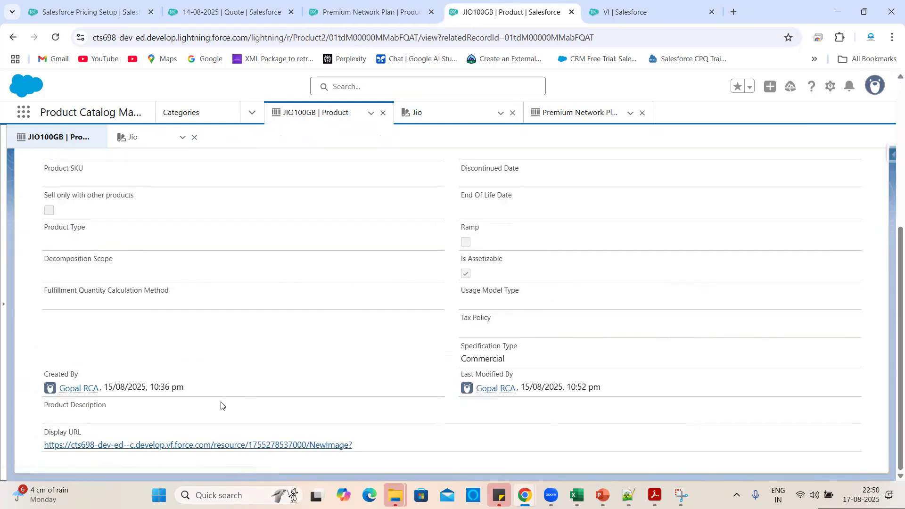
View the JIO100GB Display URL logo image, then open the product's edit form.
left_click(208, 448)
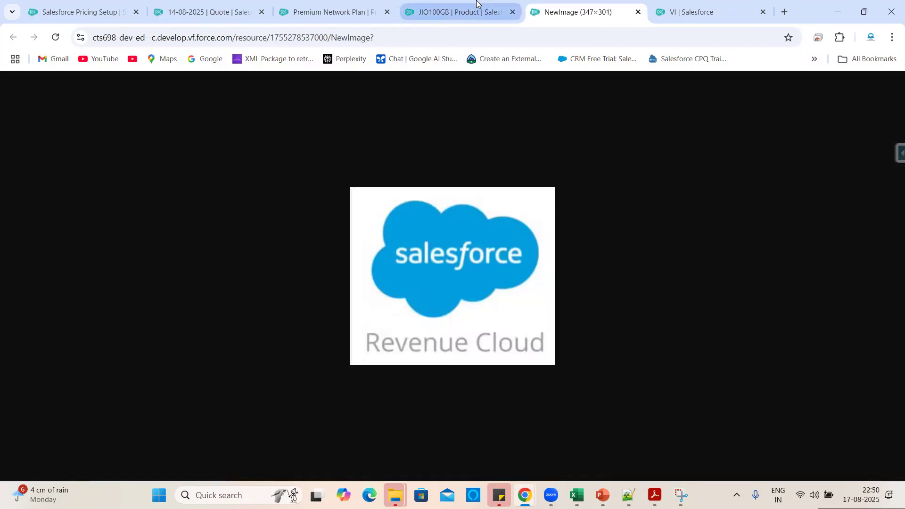
left_click(472, 11)
left_click(637, 6)
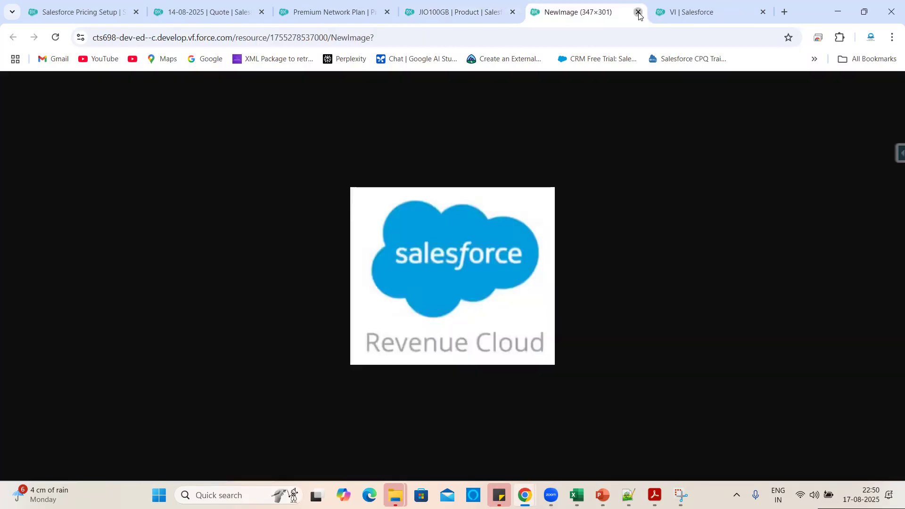
left_click(639, 12)
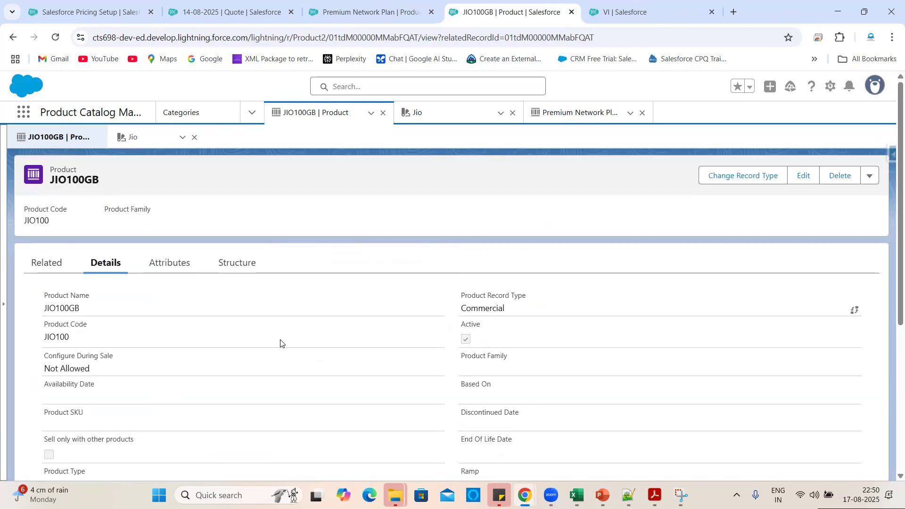
scroll(281, 343, "down", 2)
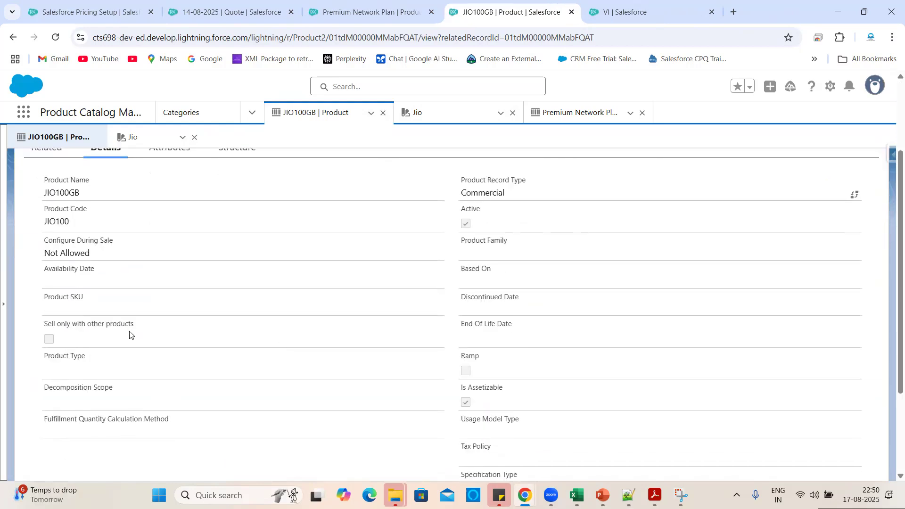
scroll(610, 319, "up", 2)
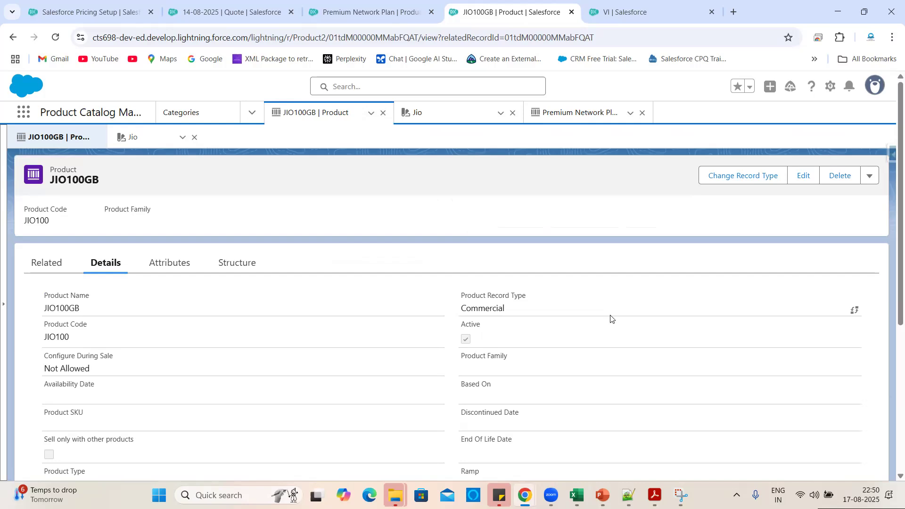
scroll(292, 334, "down", 2)
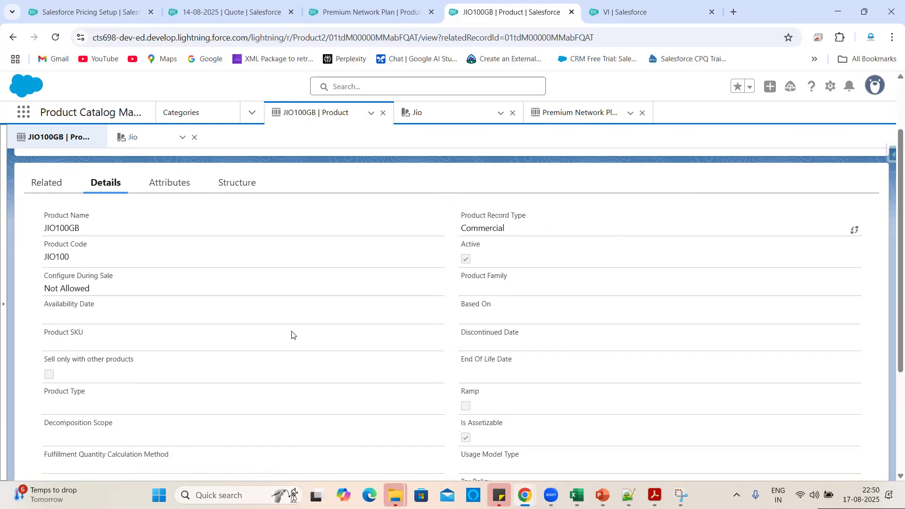
scroll(556, 315, "up", 2)
left_click(802, 179)
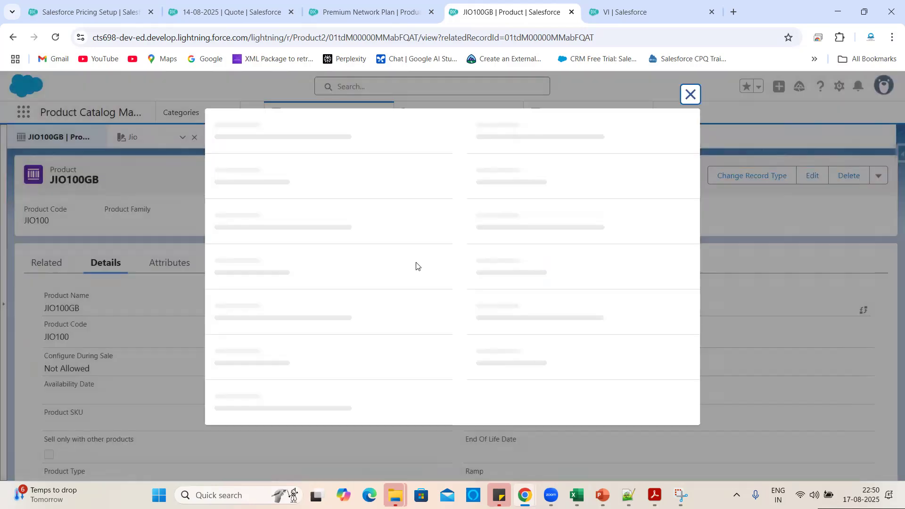
Try ticking Sell only with other products on JIO100GB; the category error blocks saving, so cancel.
scroll(265, 307, "down", 3)
left_click(235, 267)
left_click(509, 424)
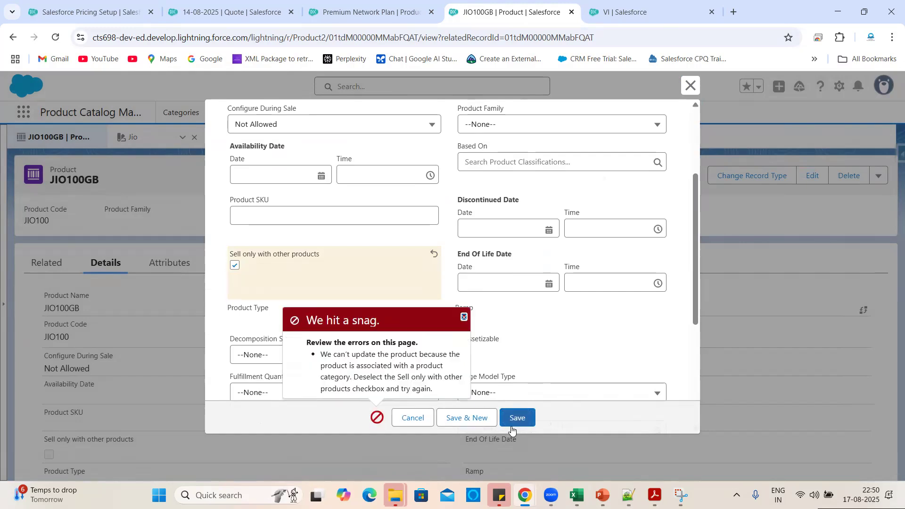
left_click_drag(431, 387, 319, 358)
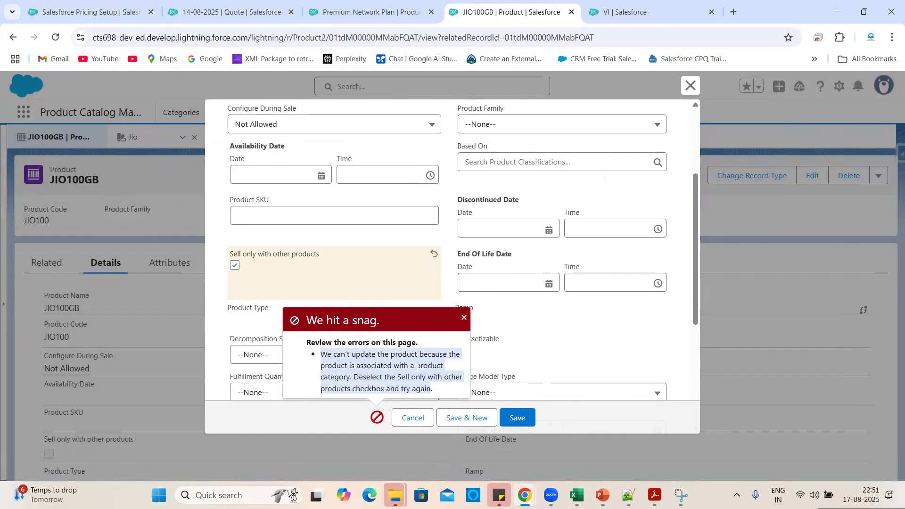
left_click(411, 416)
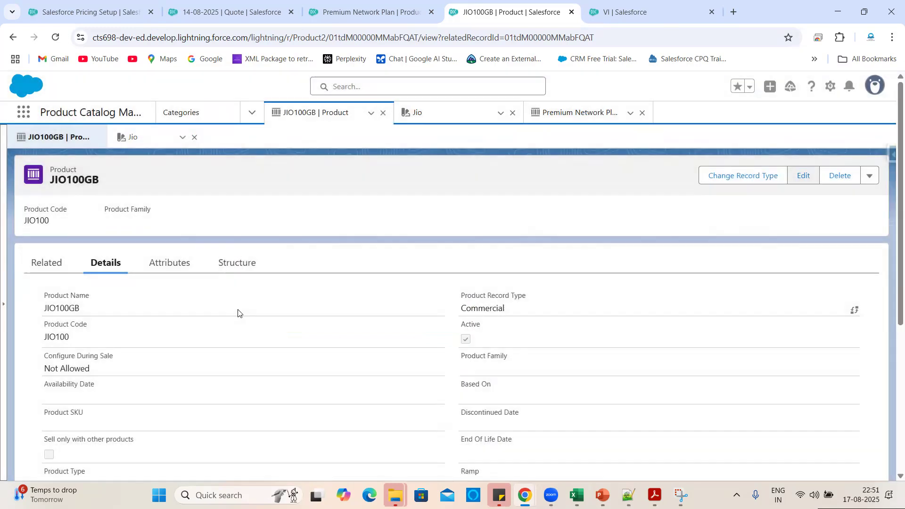
scroll(152, 345, "down", 2)
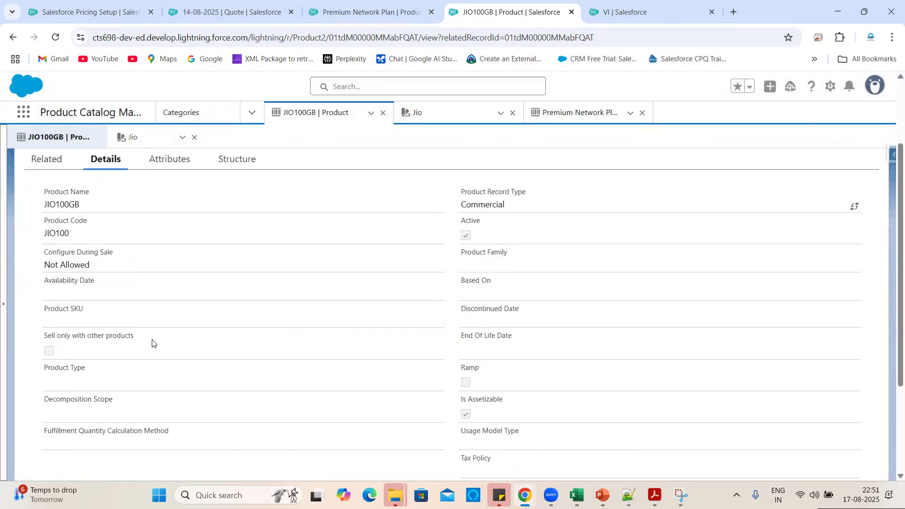
left_click(47, 159)
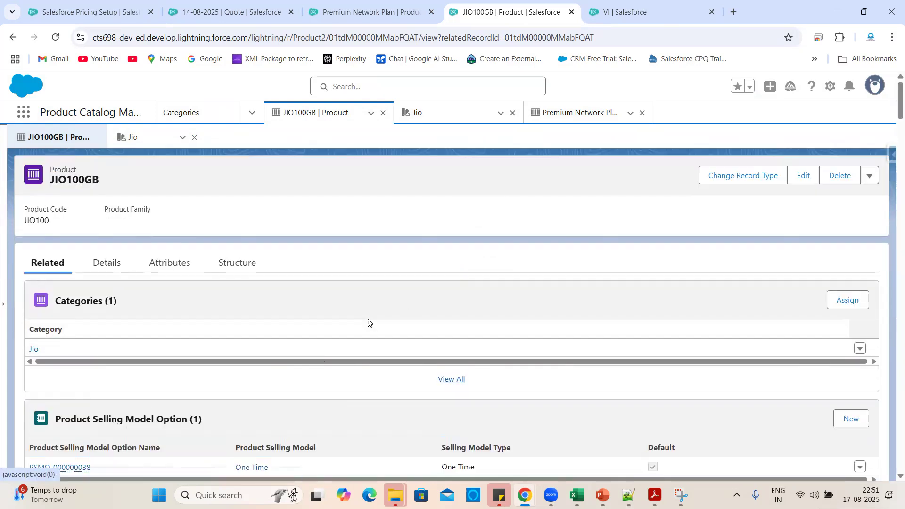
right_click(504, 350)
left_click(860, 348)
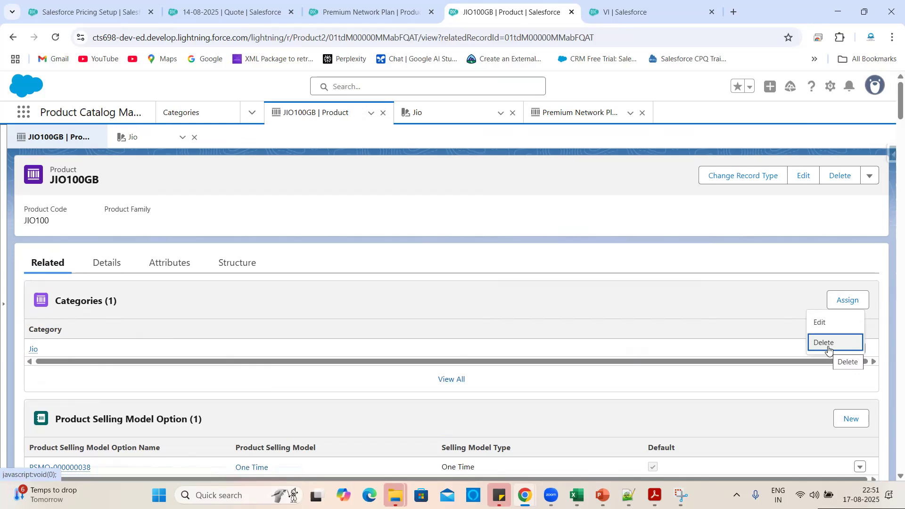
left_click(606, 279)
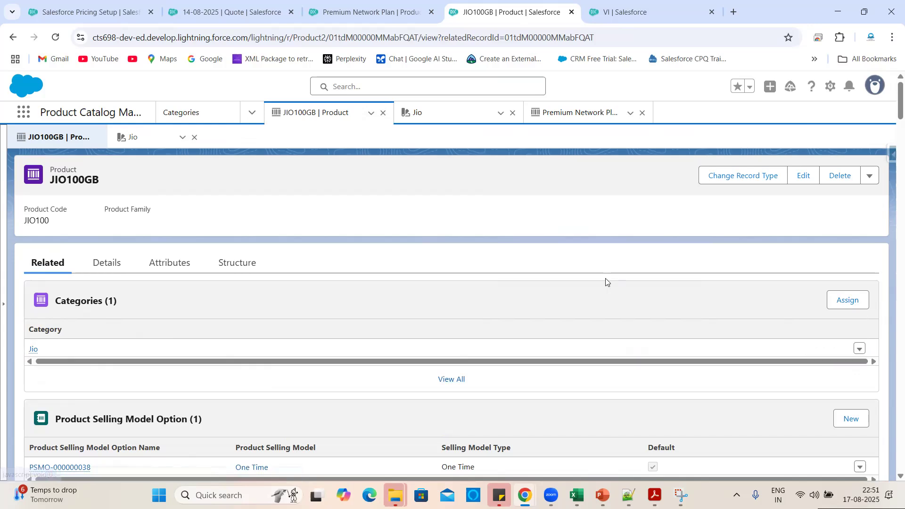
left_click(107, 263)
scroll(282, 402, "down", 3)
scroll(456, 342, "up", 3)
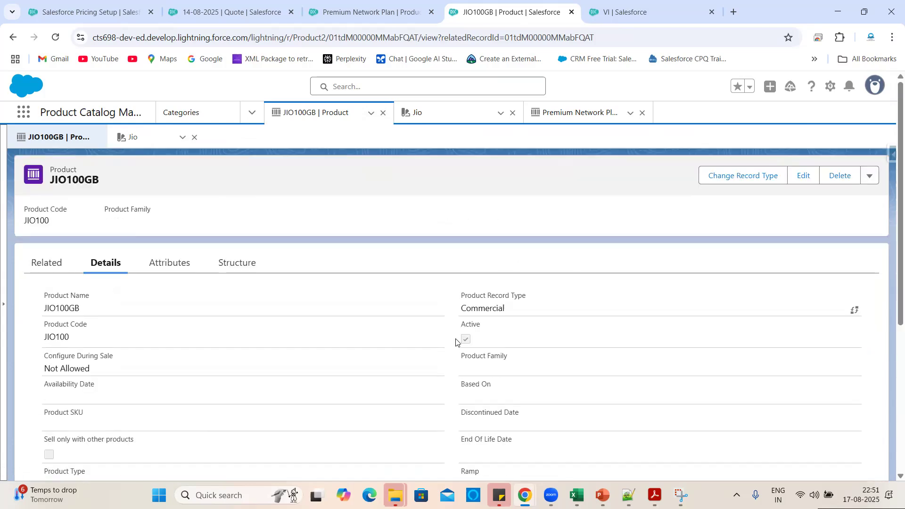
left_click(869, 177)
Clone JIO100GB and rename the copy 'Sell only Product'.
left_click(807, 201)
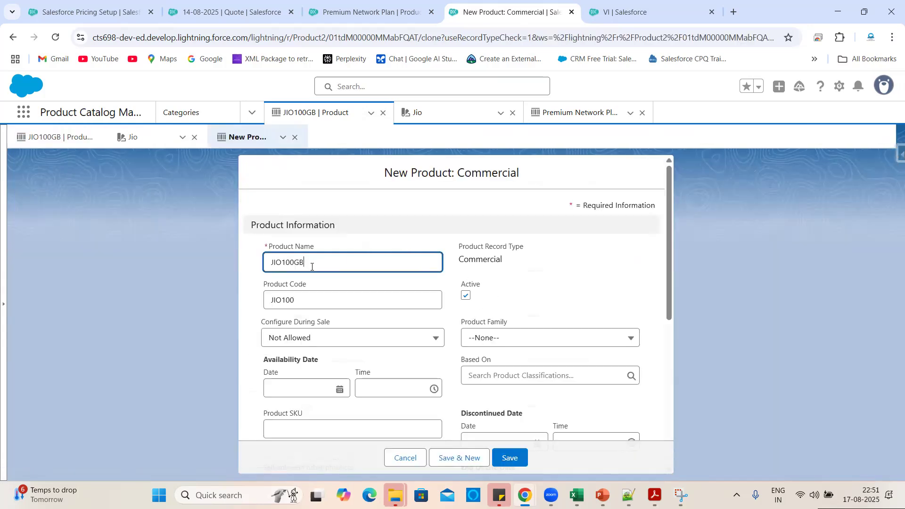
key("ctrl+a")
key("BackSpace")
type("Sell")
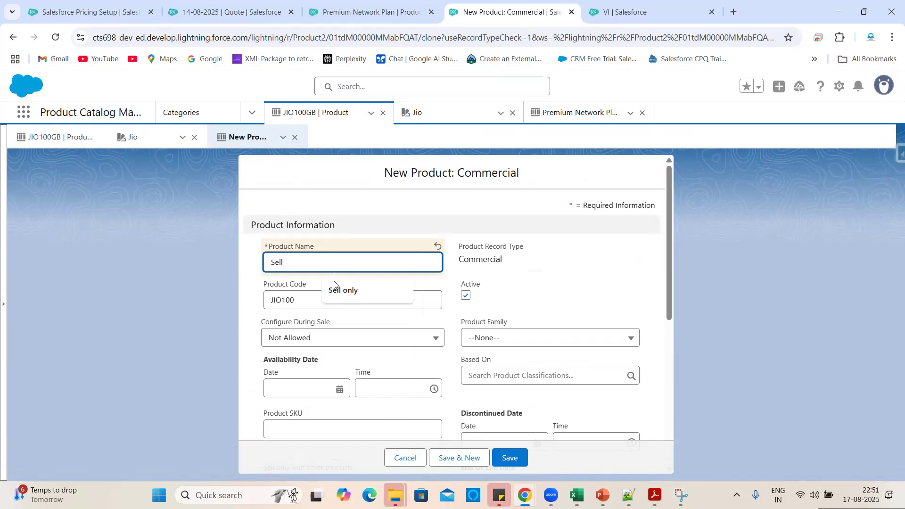
left_click(337, 290)
Replace the product code JIO100 with 'Sell'.
double_click(322, 305)
key("BackSpace")
type("SELL")
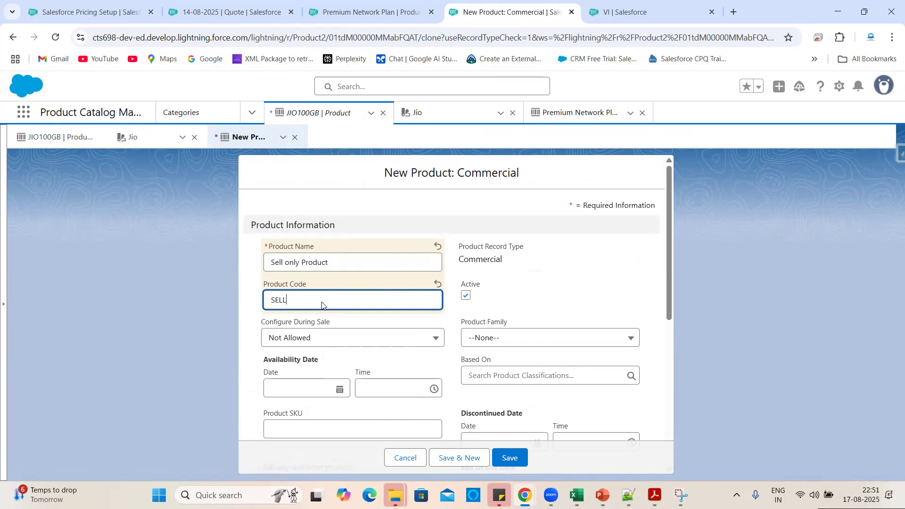
key("BackSpace")
key("BackSpace")
key("BackSpace")
type("Sell")
left_click(337, 195)
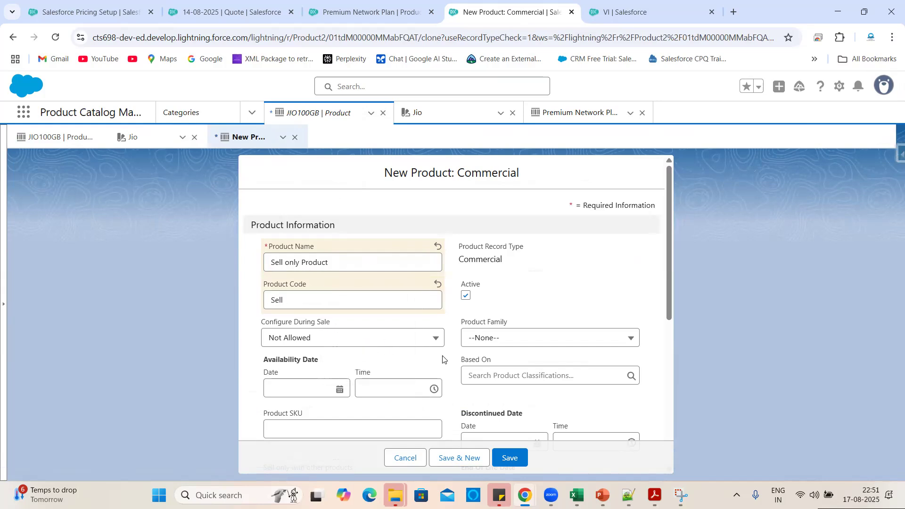
Mark the new product Sell only with other products and save it.
scroll(443, 360, "down", 3)
scroll(444, 360, "down", 2)
scroll(297, 255, "up", 1)
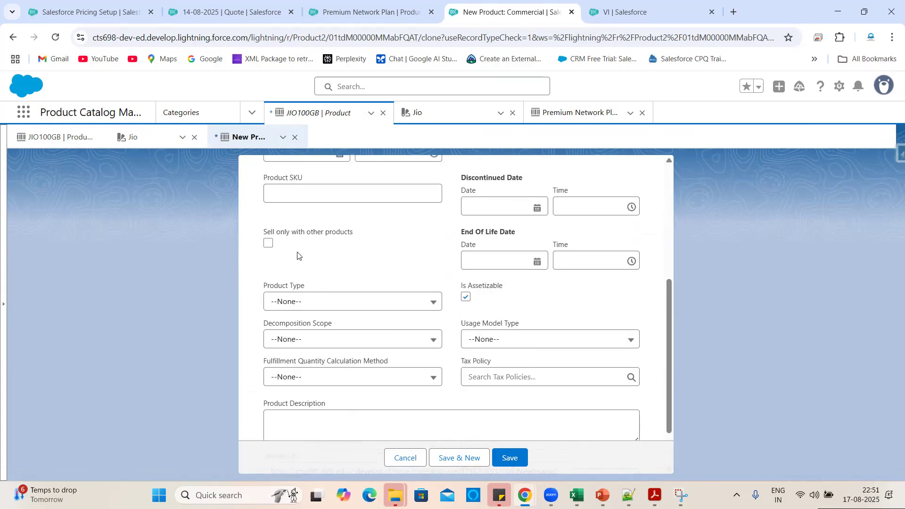
left_click(268, 244)
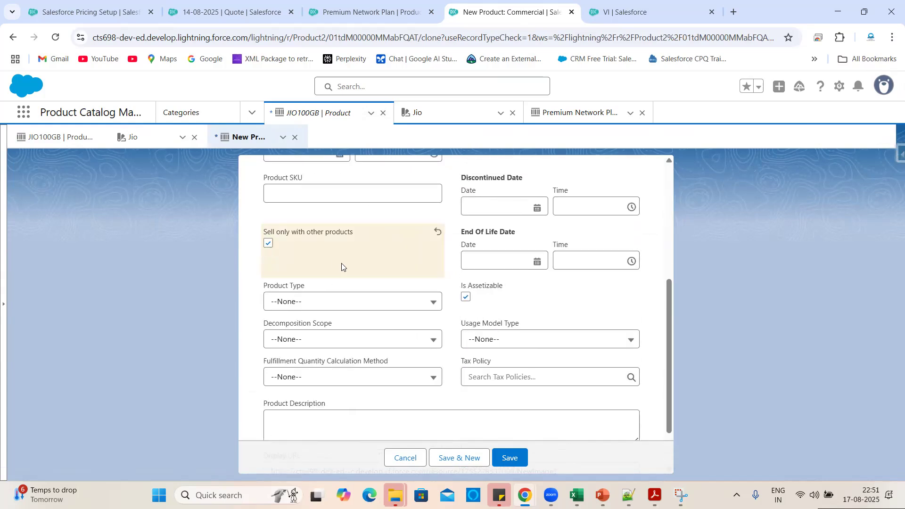
scroll(379, 272, "up", 2)
scroll(377, 272, "down", 3)
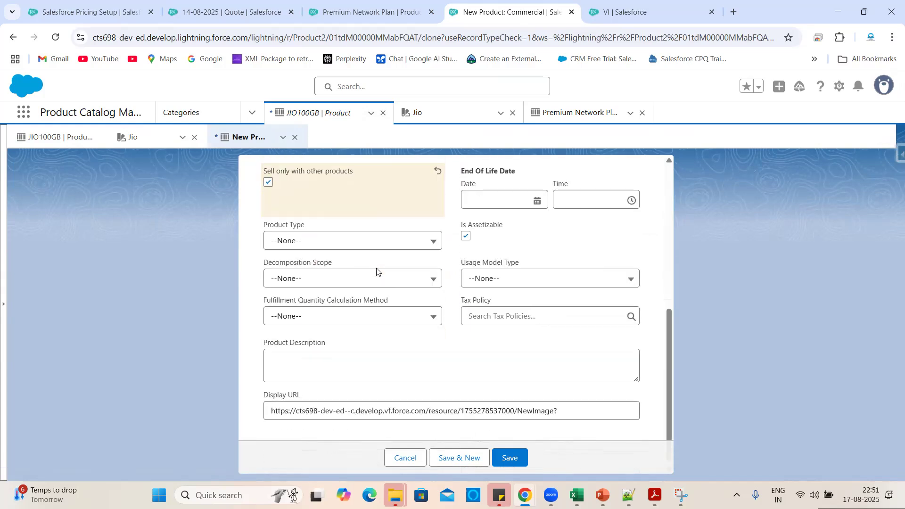
triple_click(569, 417)
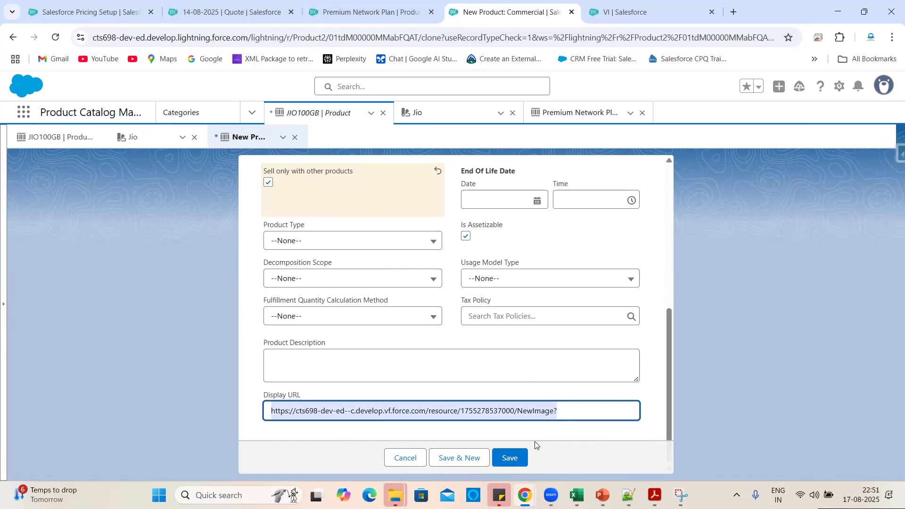
left_click(511, 457)
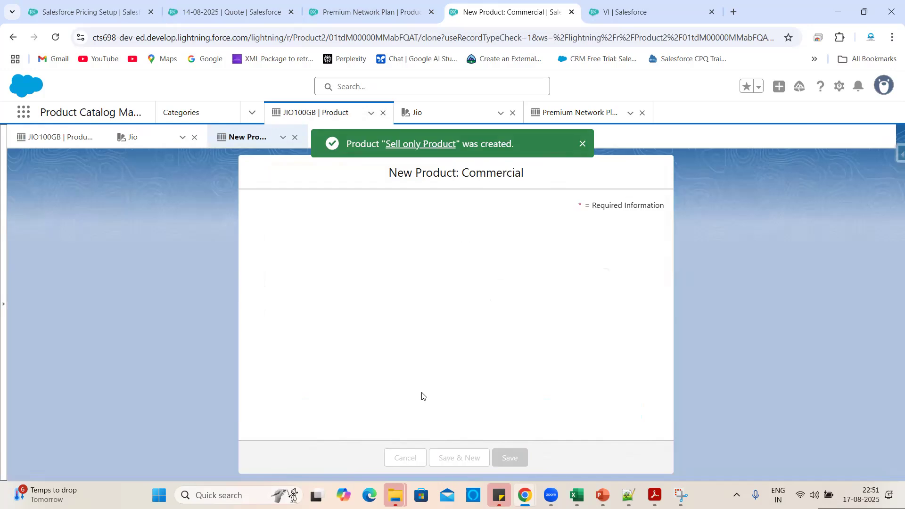
left_click(62, 268)
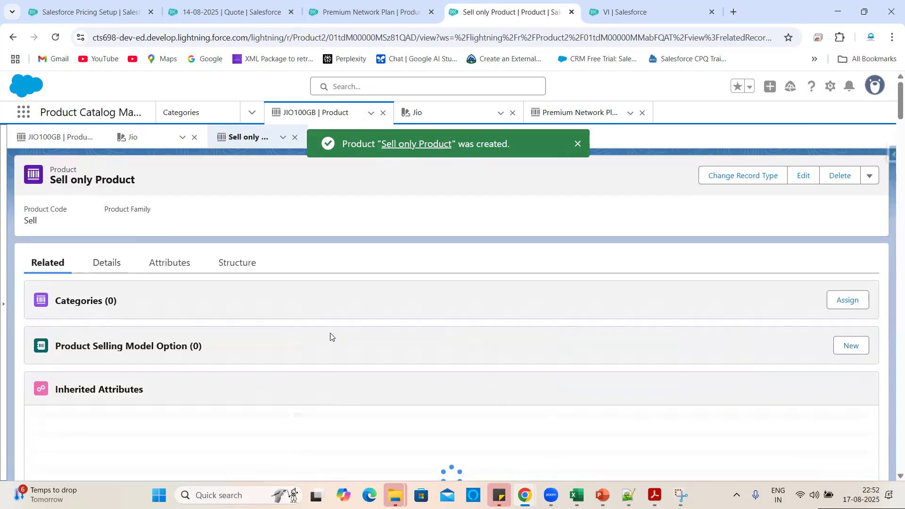
Add One Time selling model option PSMO-000000042 as the default for Sell only Product.
scroll(332, 335, "down", 1)
scroll(325, 343, "down", 3)
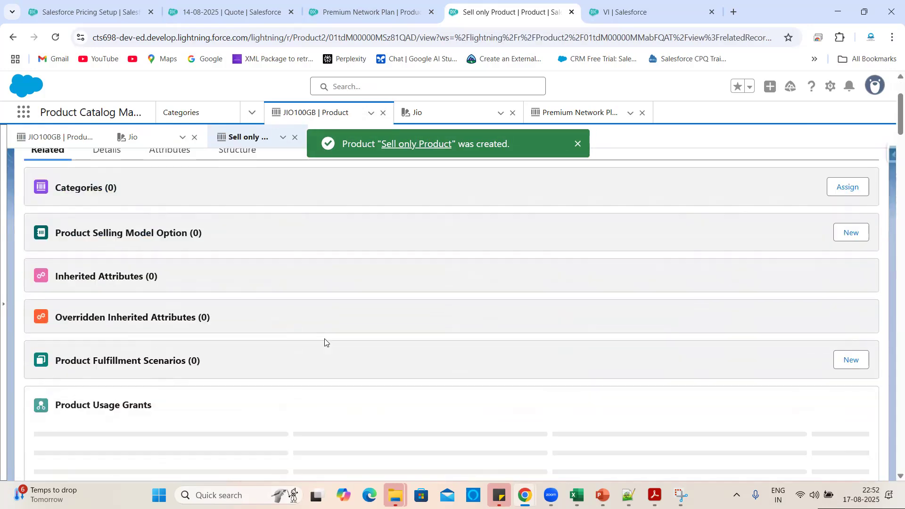
scroll(326, 342, "up", 2)
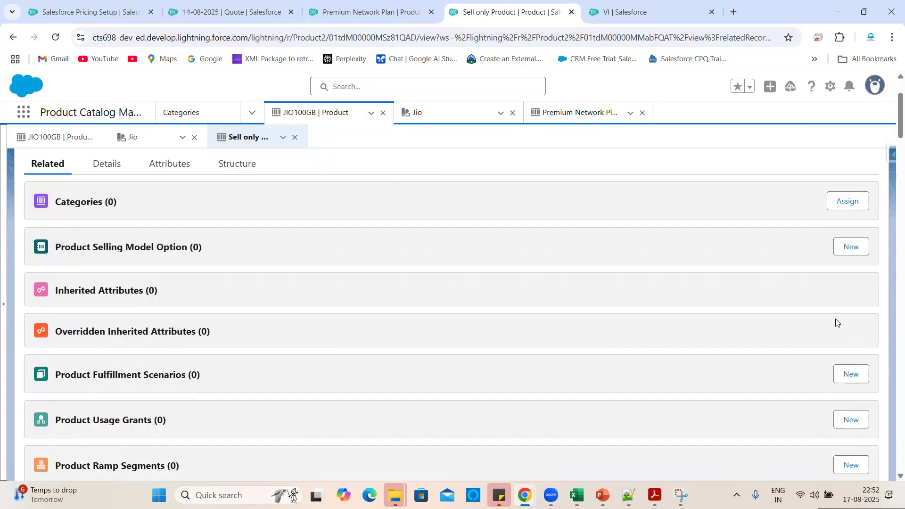
left_click(847, 249)
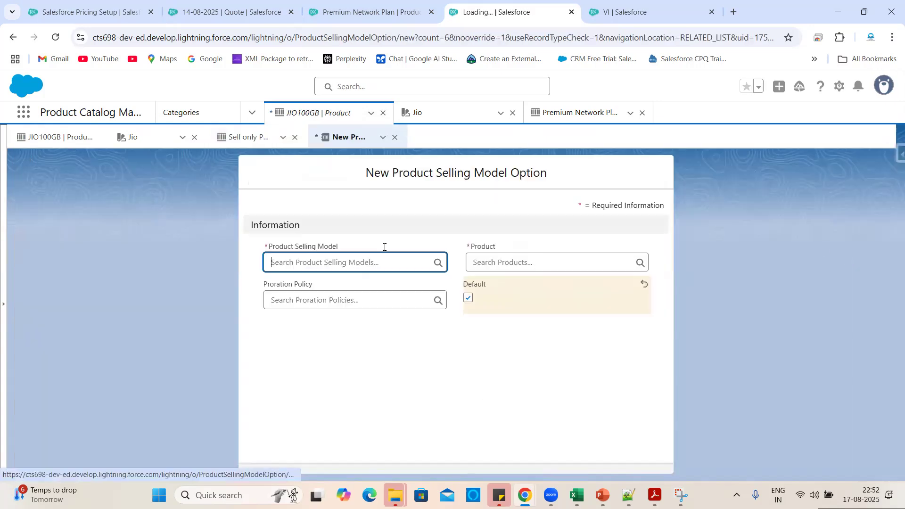
left_click(323, 305)
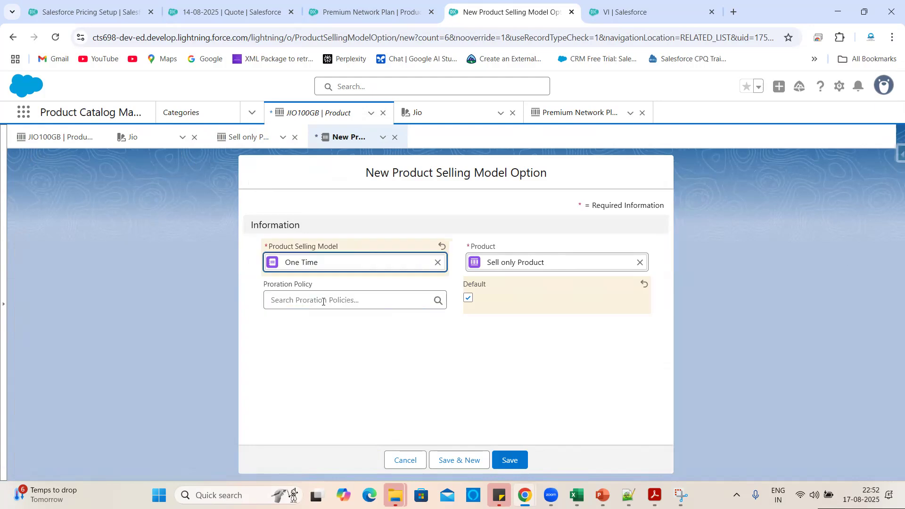
left_click(511, 460)
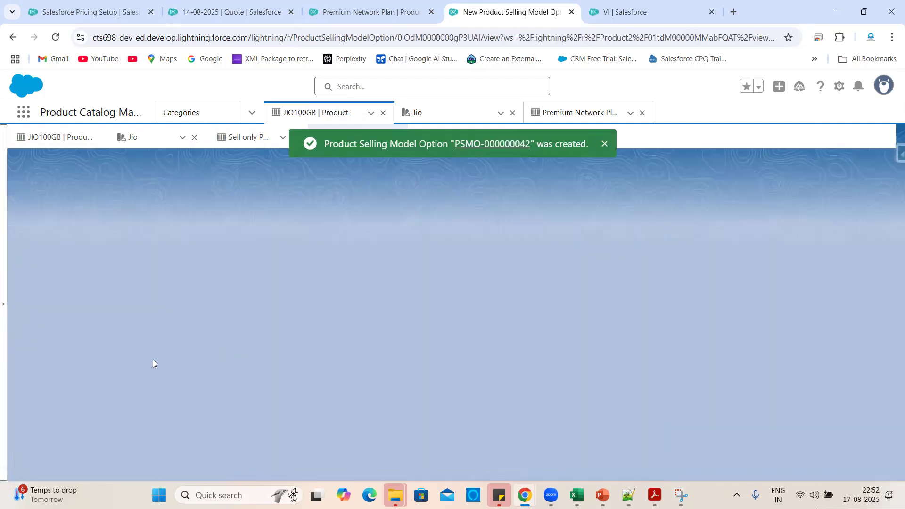
left_click(331, 295)
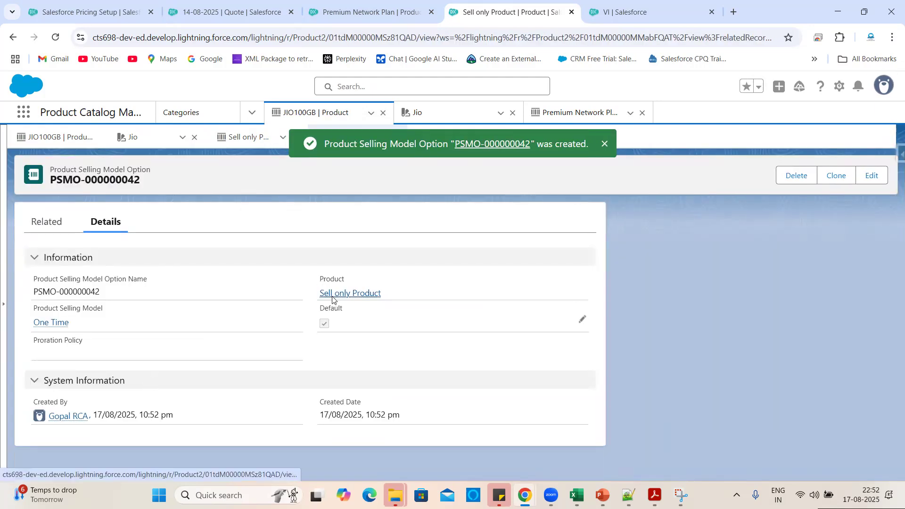
scroll(190, 382, "down", 20)
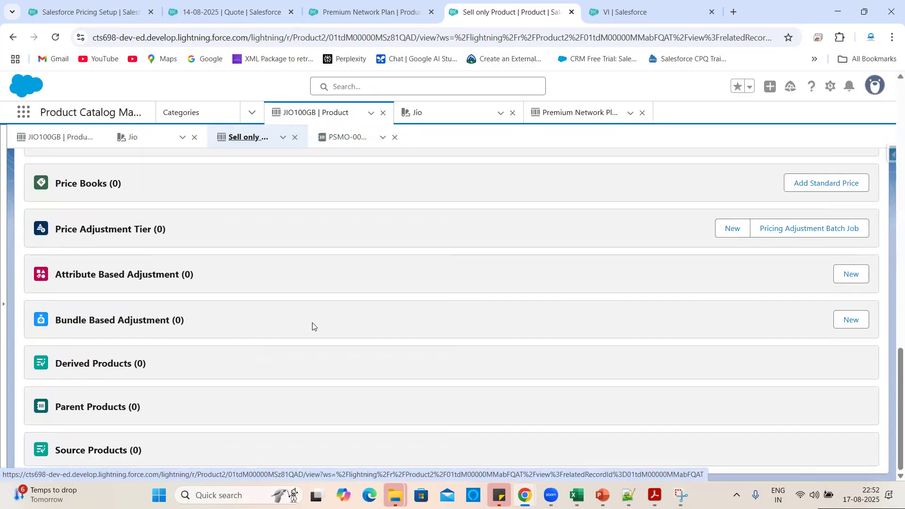
scroll(313, 327, "up", 1)
Add a Standard Price Book entry with list price 100 and the One Time selling model.
left_click(797, 235)
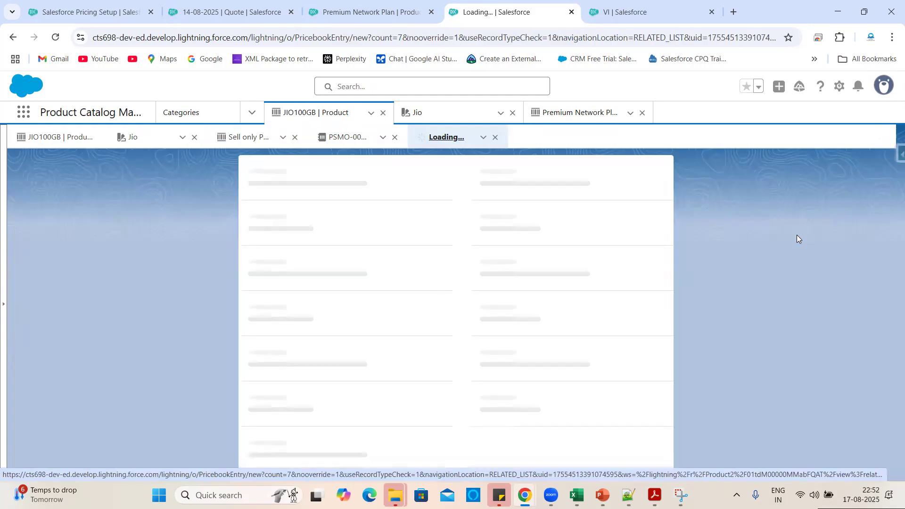
left_click(279, 397)
type("100")
left_click(579, 357)
scroll(576, 358, "down", 1)
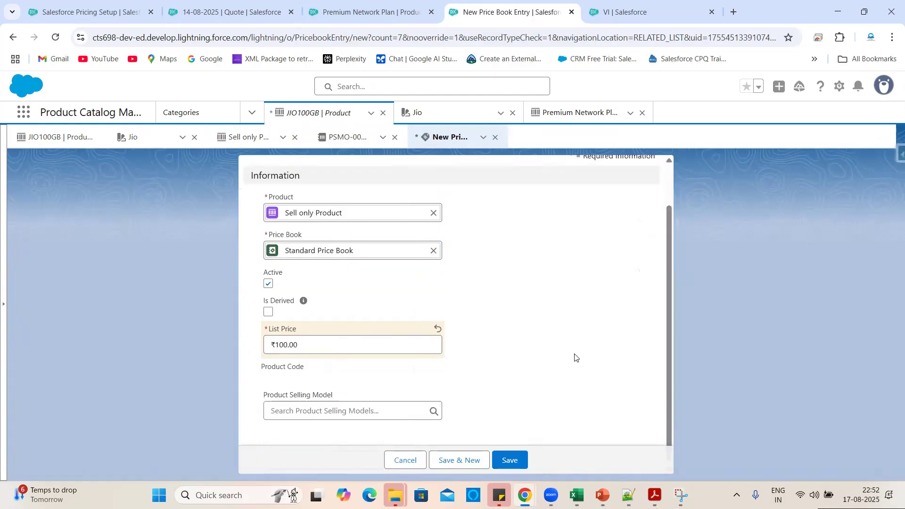
left_click(338, 410)
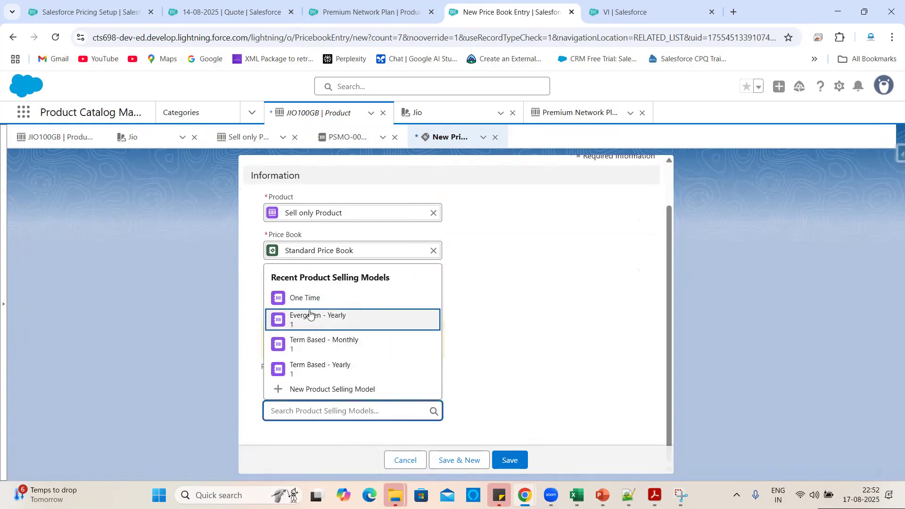
left_click(297, 297)
left_click(508, 459)
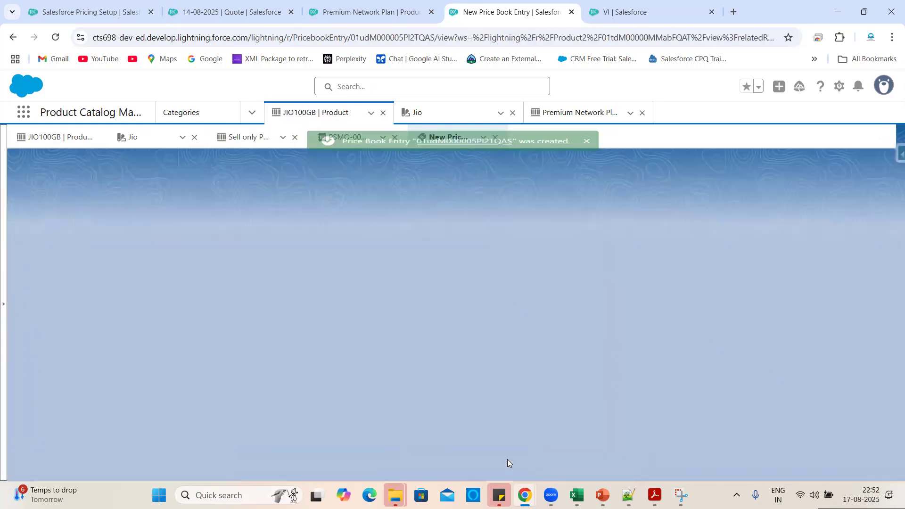
Review the Sell only Product record's detail fields.
left_click(73, 257)
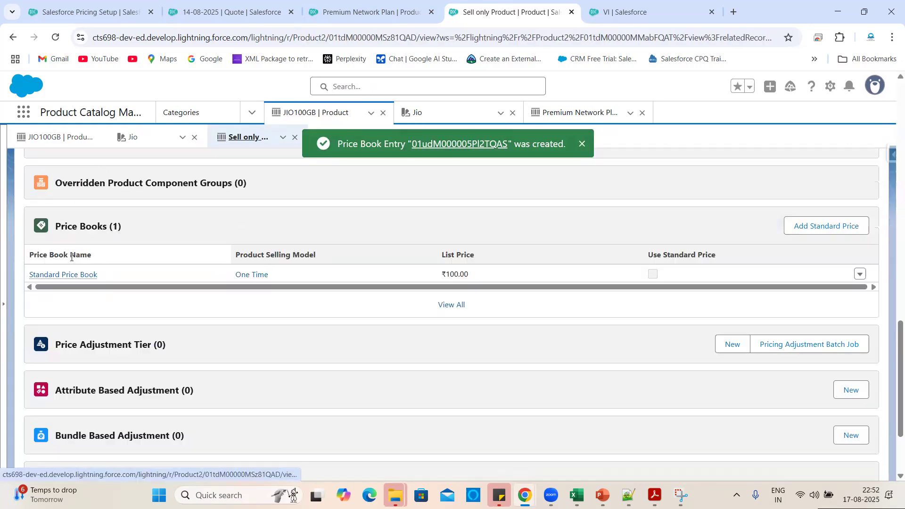
scroll(107, 267, "up", 2)
scroll(107, 267, "up", 10)
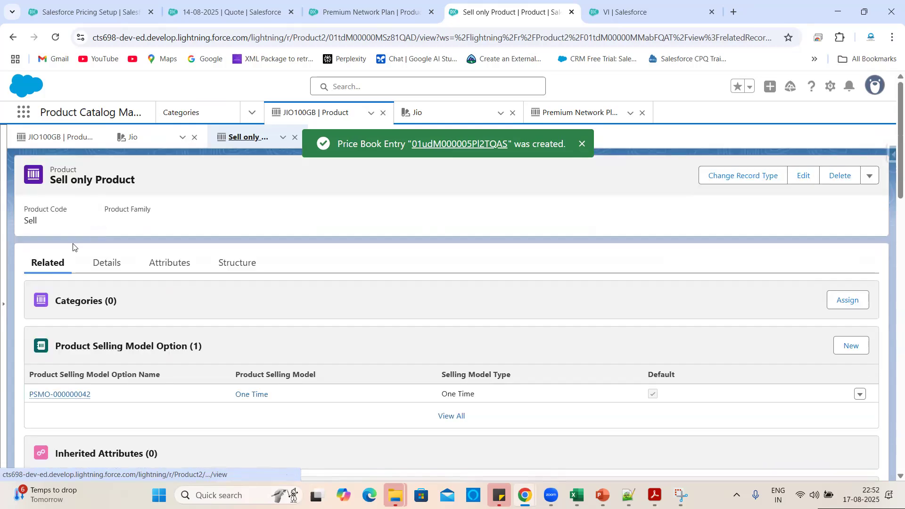
left_click(105, 263)
scroll(174, 328, "down", 4)
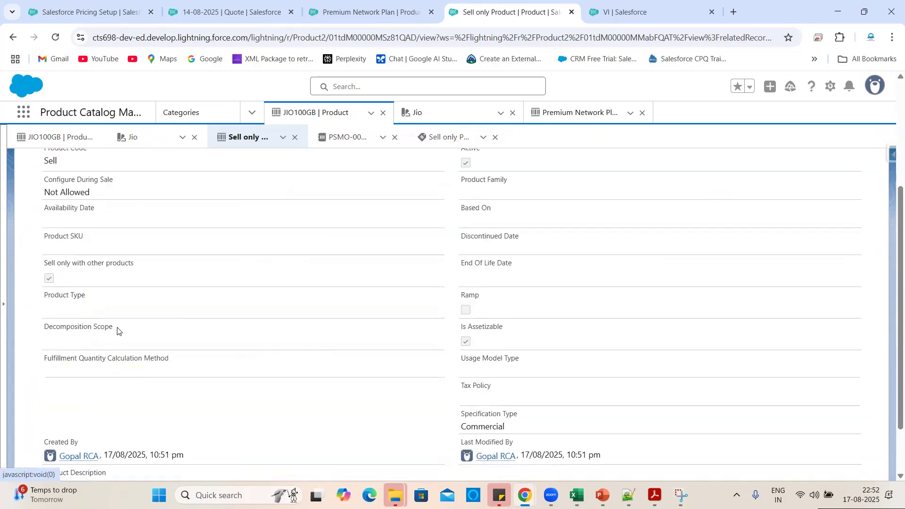
scroll(181, 407, "down", 1)
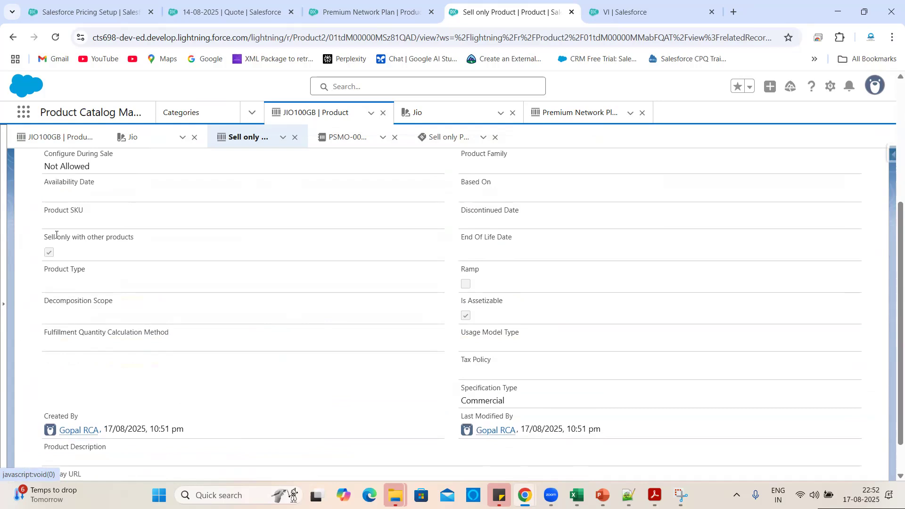
scroll(111, 235, "up", 3)
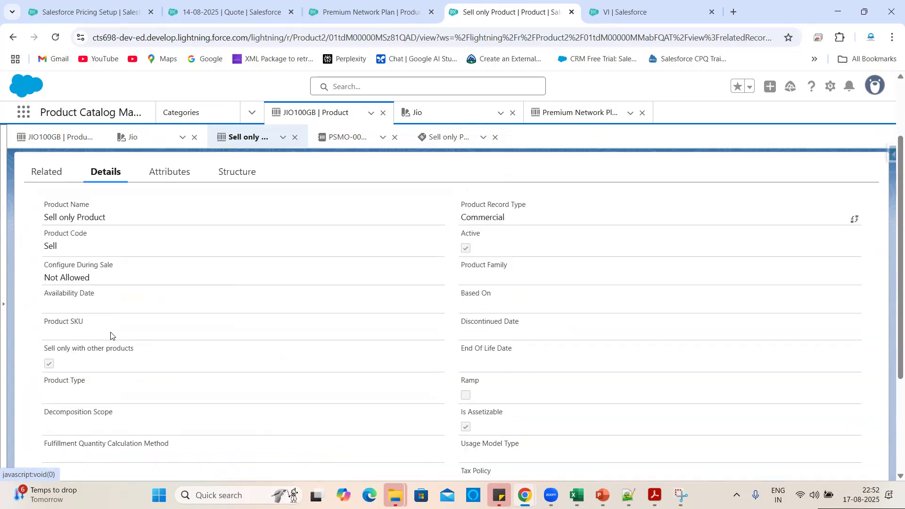
scroll(293, 339, "up", 2)
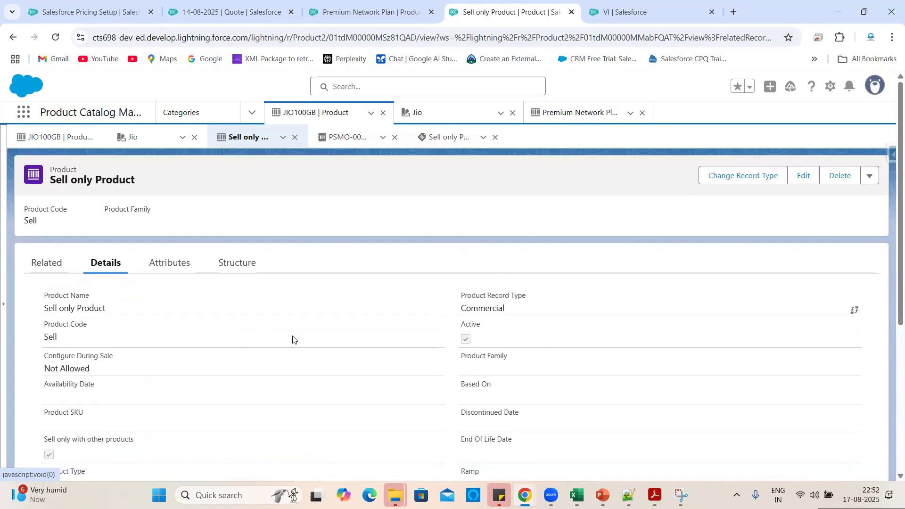
Reload the Premium Network Plan page, then show Pricing Setup with Sync Pricing Data.
left_click(365, 12)
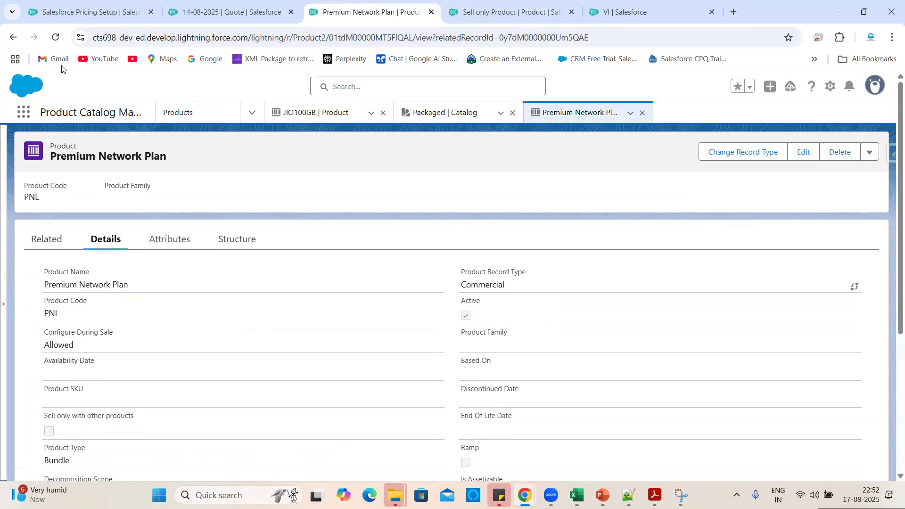
left_click(55, 38)
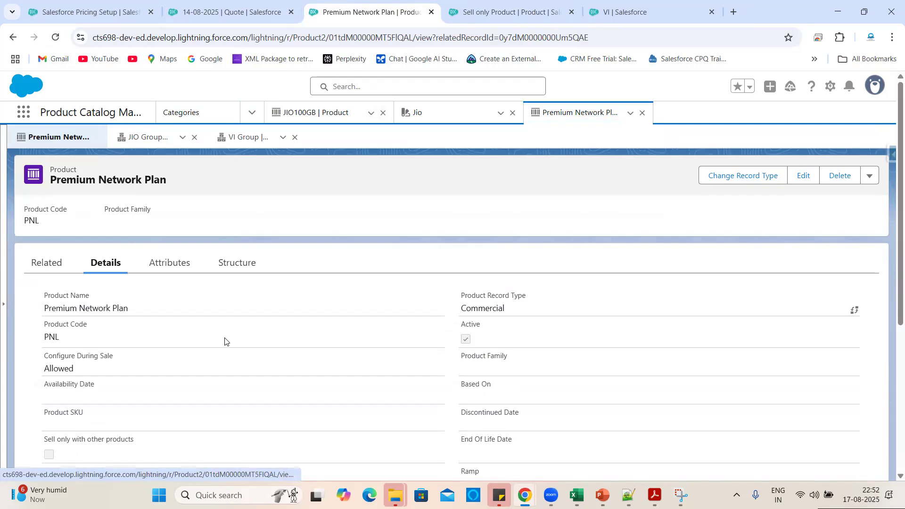
left_click(108, 6)
scroll(663, 319, "down", 1)
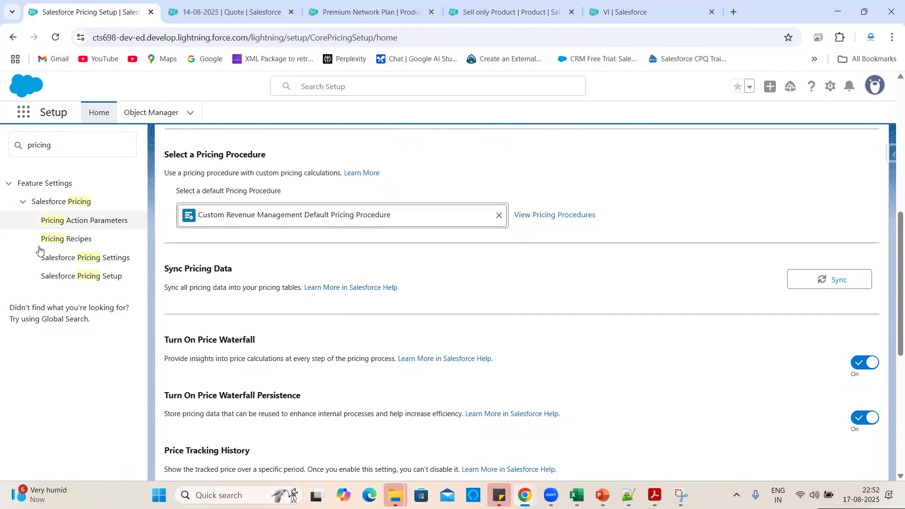
Sync and confirm all pricing data, then return to the Premium Network Plan product.
left_click(822, 280)
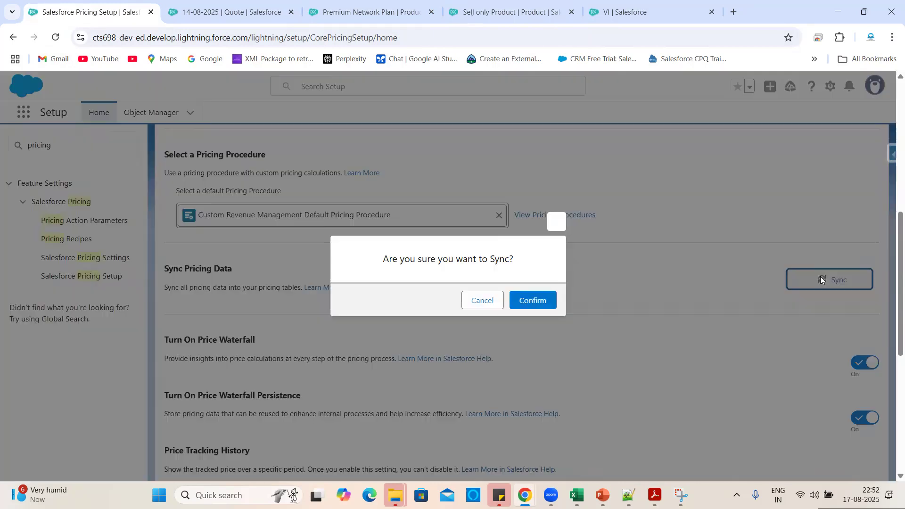
left_click(526, 300)
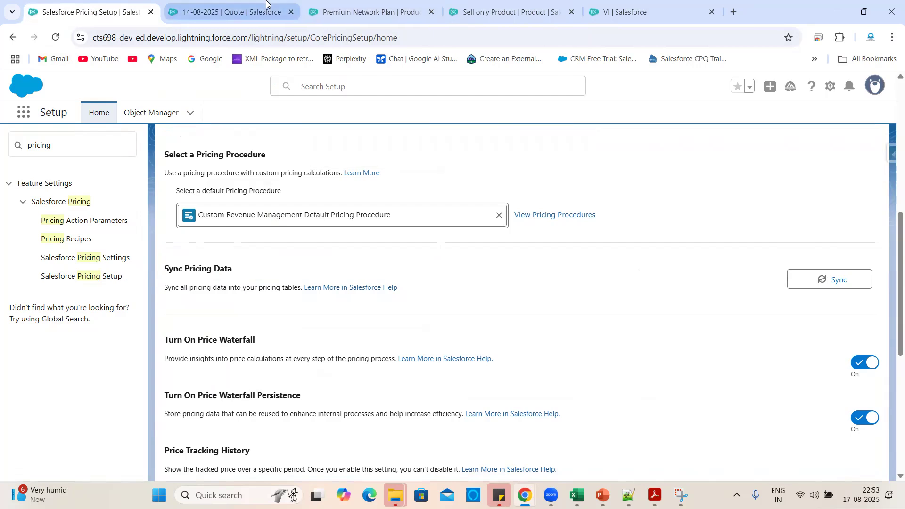
left_click(381, 3)
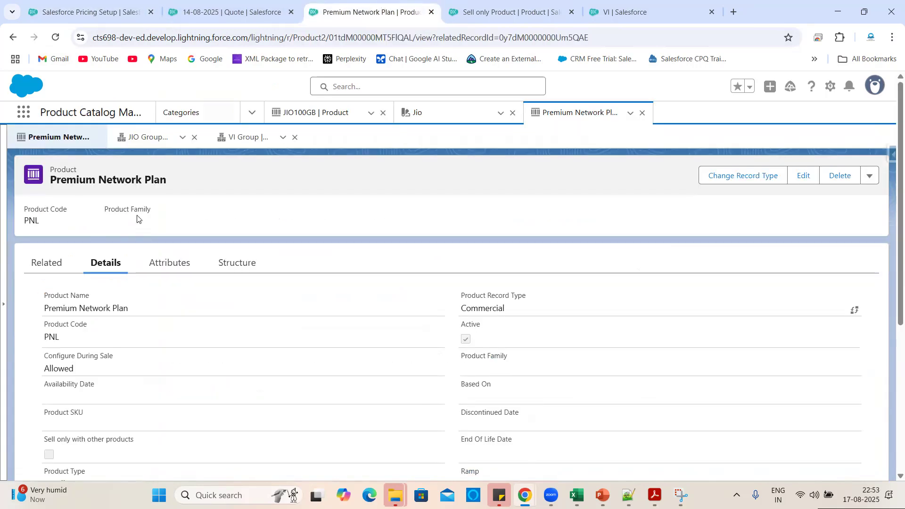
Add Sell only Product as a product component under the Premium Network Plan's JIO Group.
left_click(250, 270)
scroll(375, 314, "down", 3)
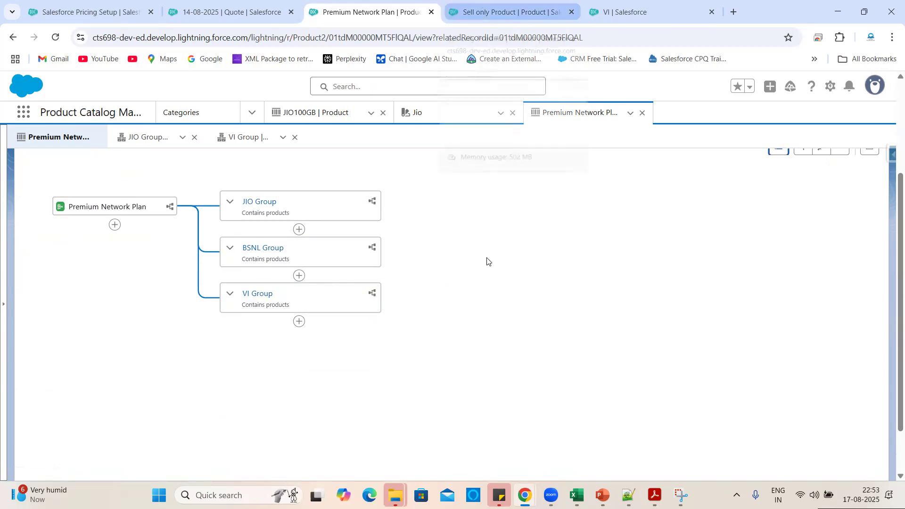
left_click(278, 215)
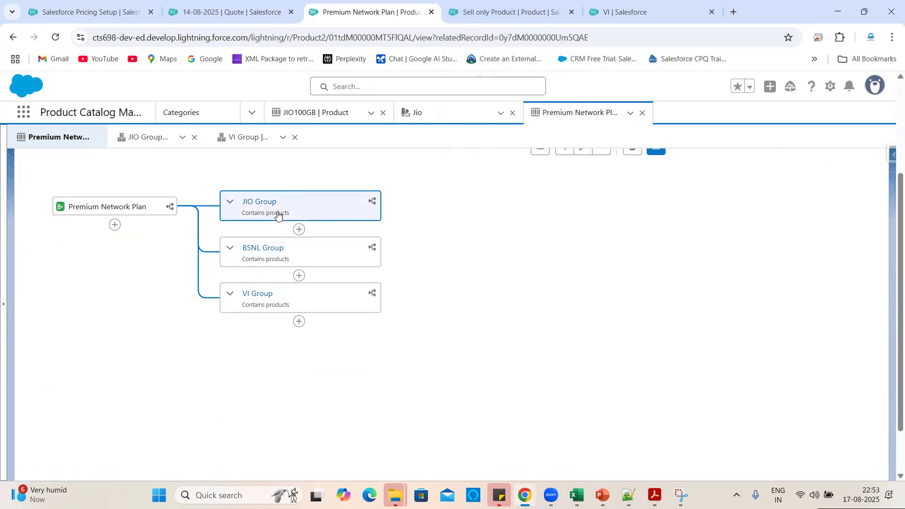
left_click(299, 231)
left_click(255, 283)
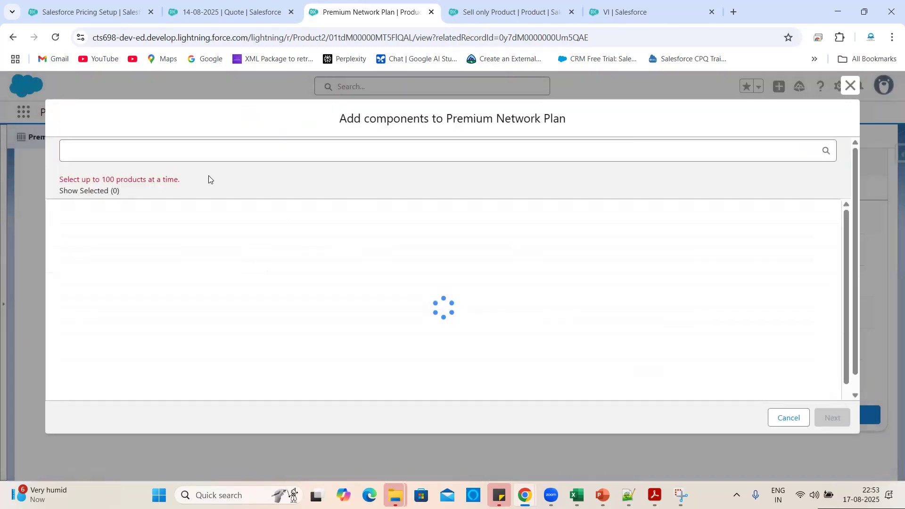
left_click(153, 155)
type("Sell")
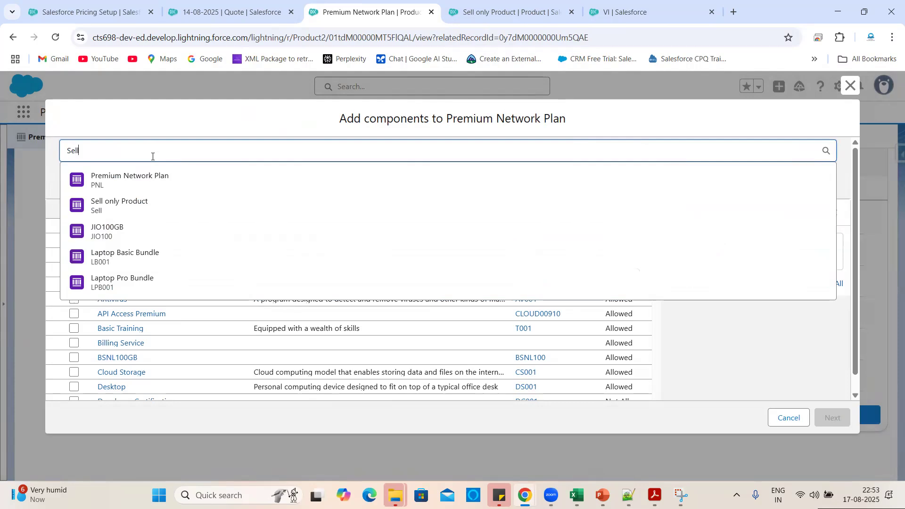
left_click(124, 200)
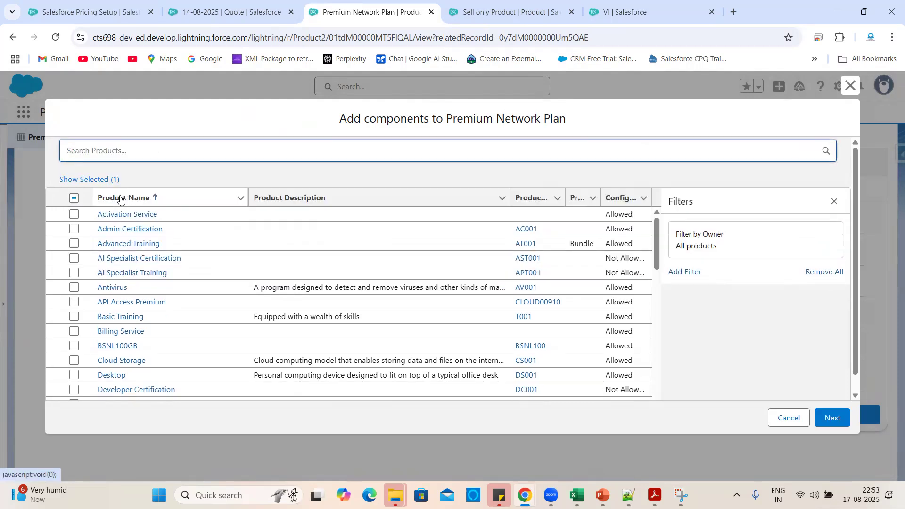
Give the component sequence 2, include it by default, allow quantity changes, and save.
left_click(832, 418)
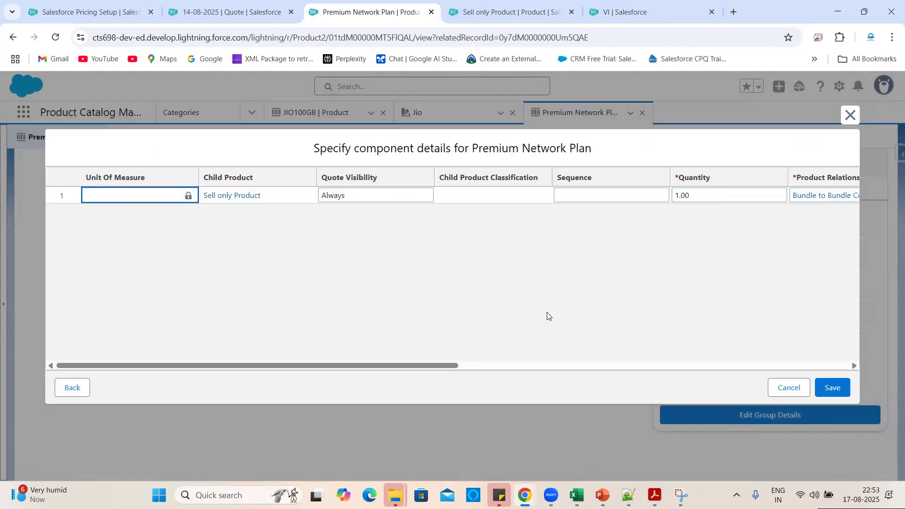
scroll(651, 240, "right", 4)
left_click(553, 199)
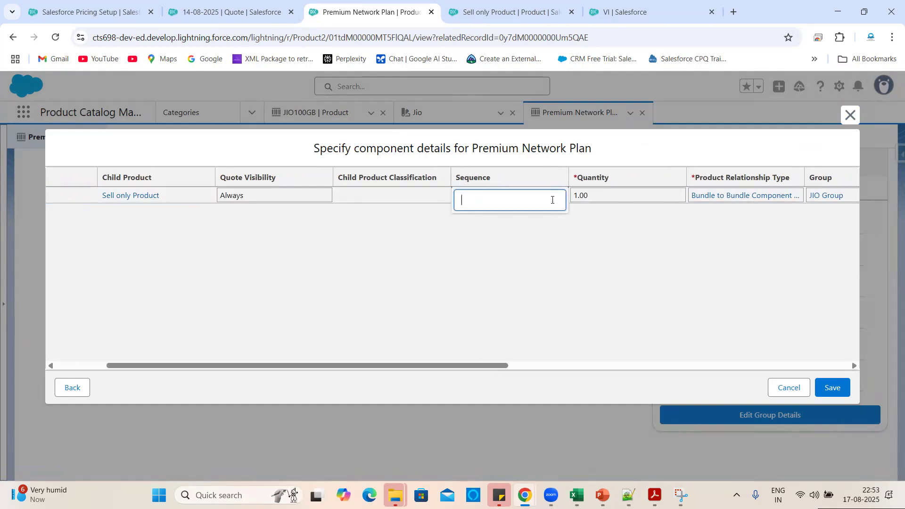
left_click(677, 277)
scroll(678, 276, "right", 4)
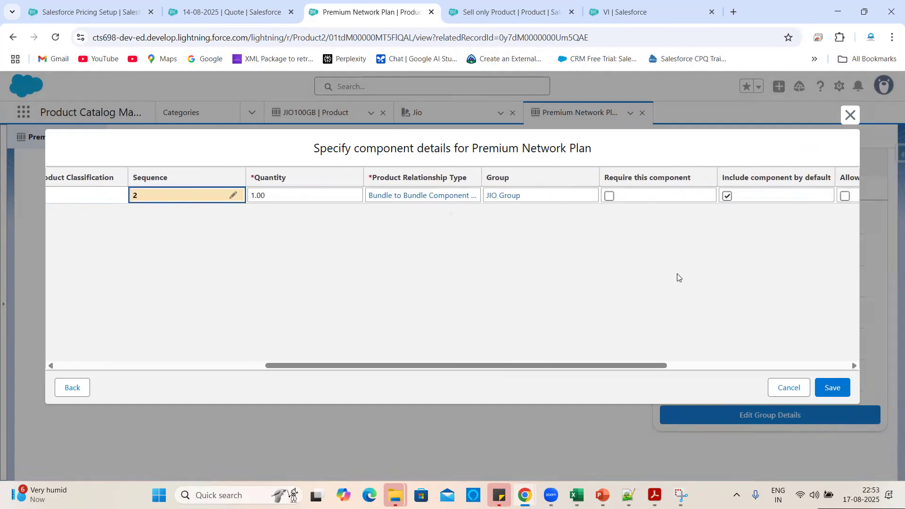
left_click(658, 197)
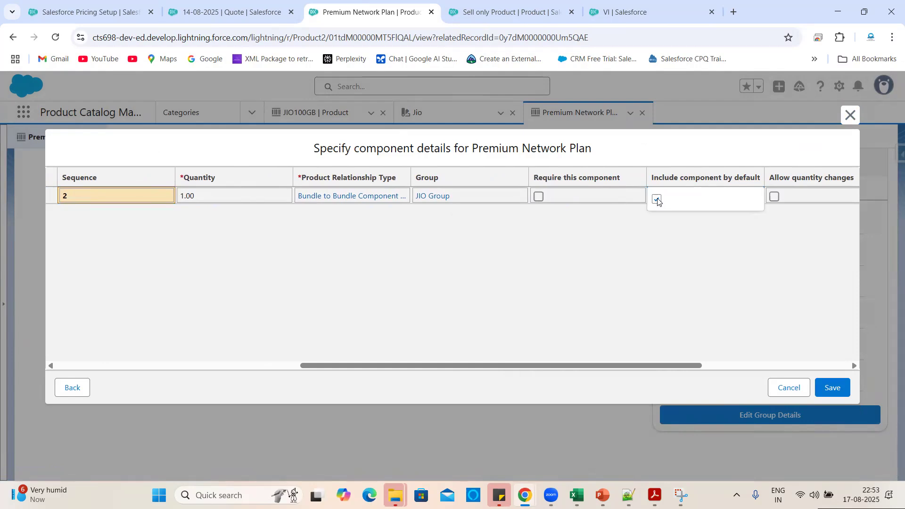
left_click(657, 198)
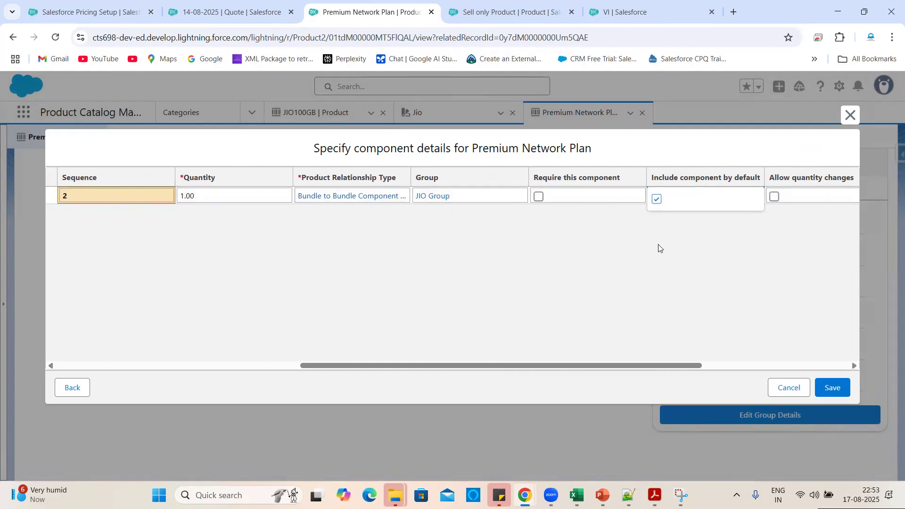
scroll(744, 253, "right", 5)
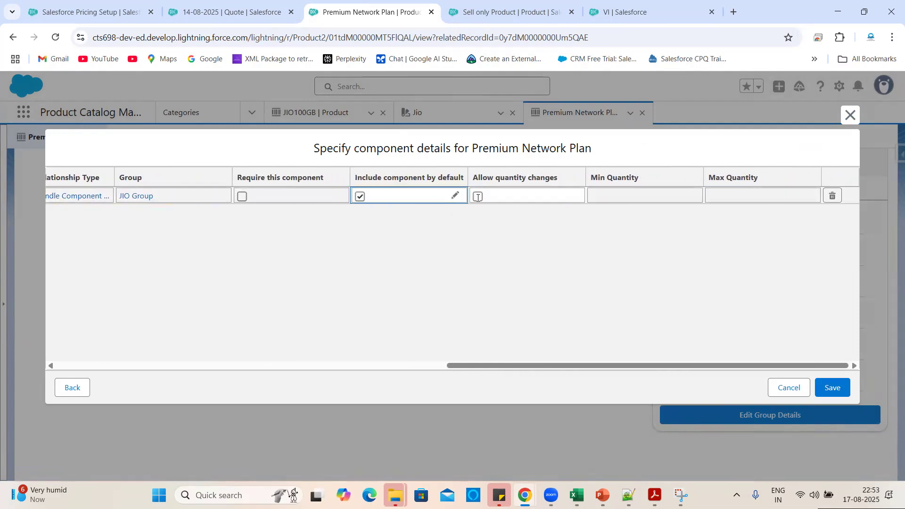
left_click(478, 199)
left_click(479, 198)
left_click(579, 255)
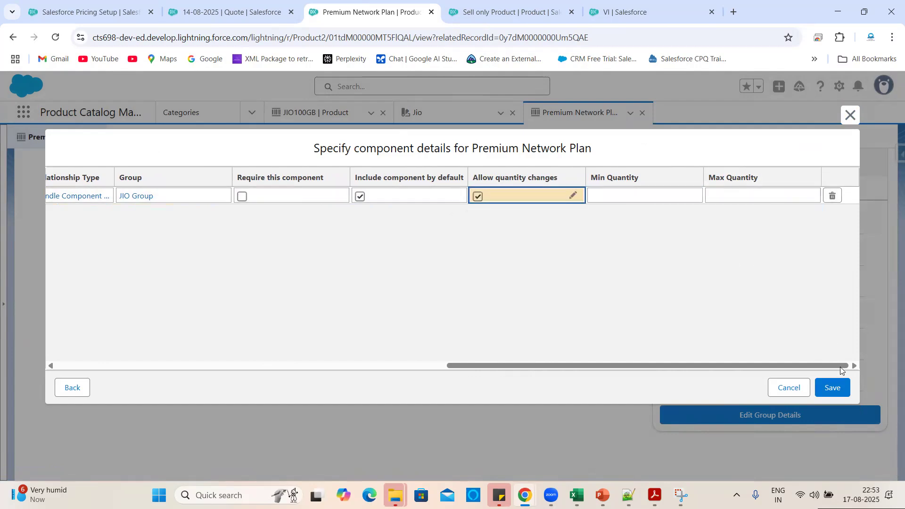
left_click(836, 389)
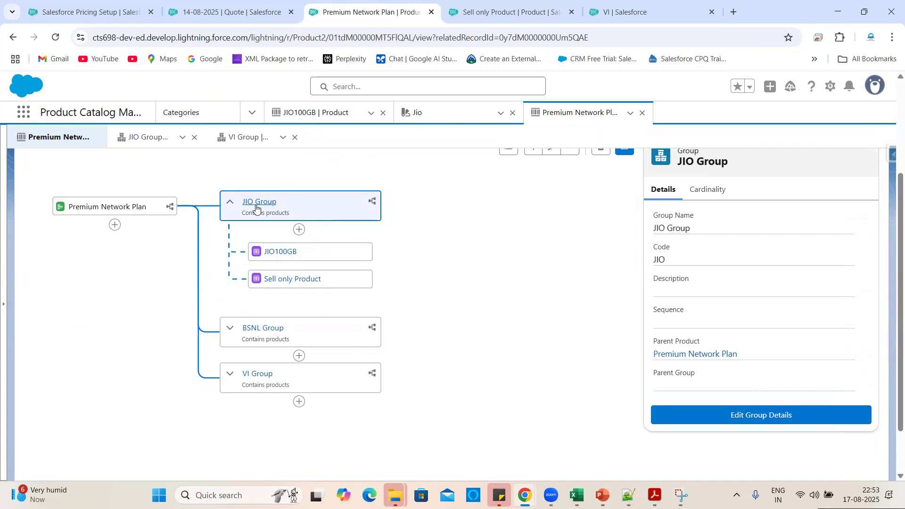
left_click(279, 6)
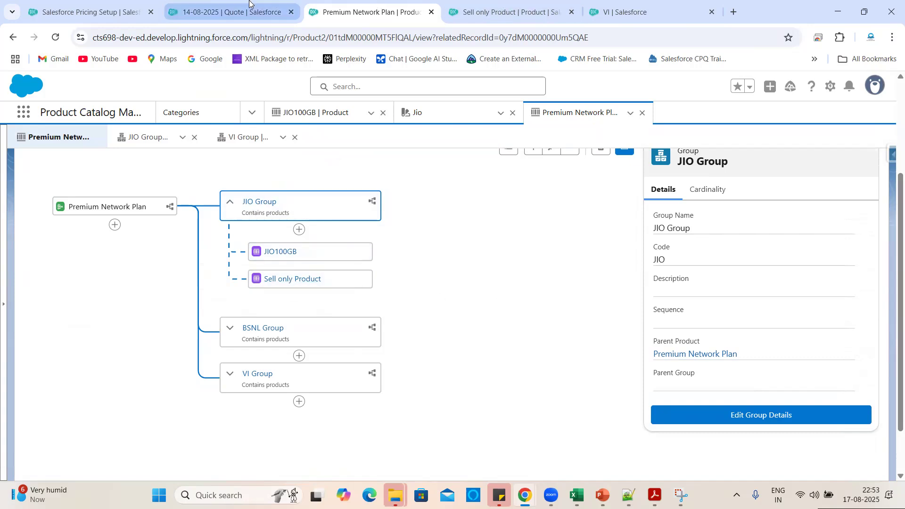
Delete the Premium Network Plan line from the 14-08-2025 quote.
left_click(345, 148)
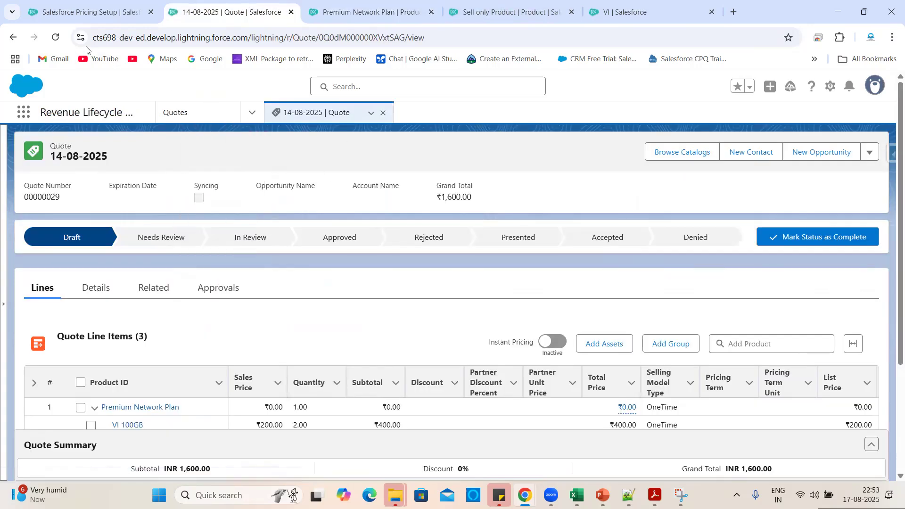
scroll(475, 356, "down", 2)
scroll(474, 356, "down", 1)
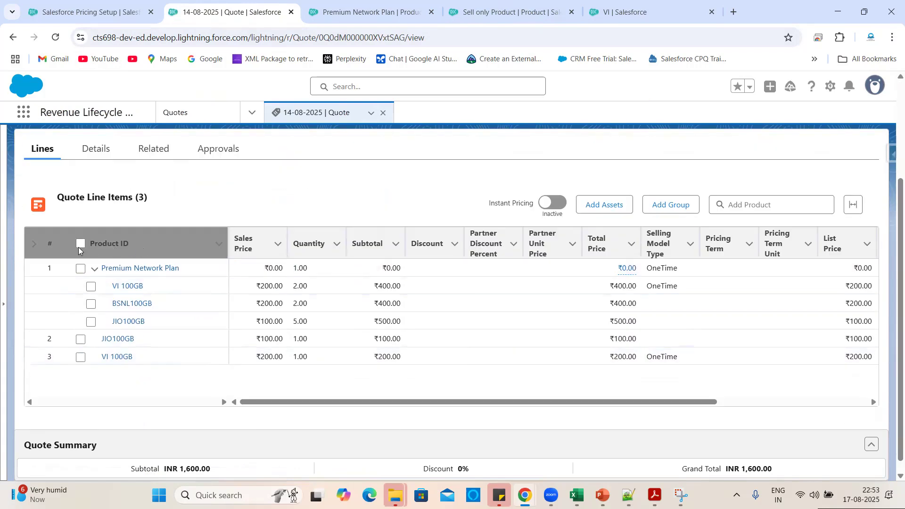
scroll(593, 367, "right", 5)
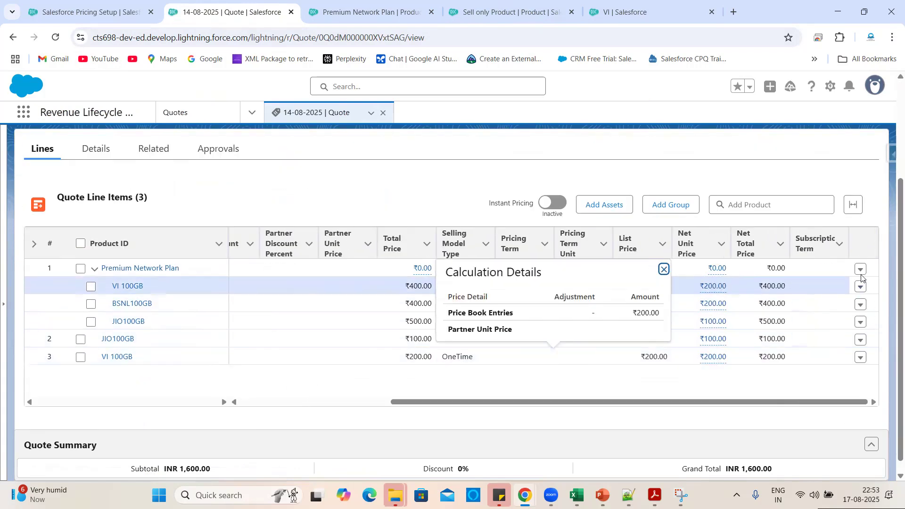
left_click(860, 269)
left_click(834, 328)
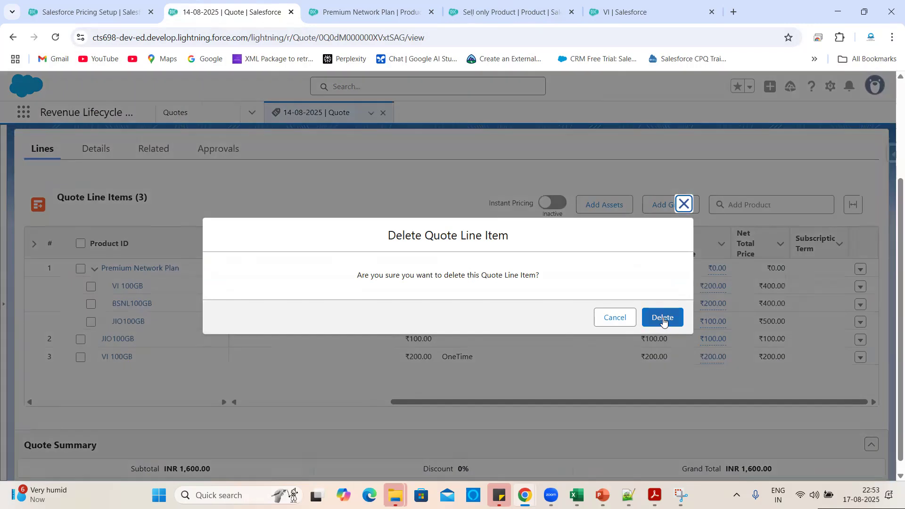
left_click(662, 318)
Delete the JIO100GB and VI 100GB lines and save the emptied quote.
left_click(861, 267)
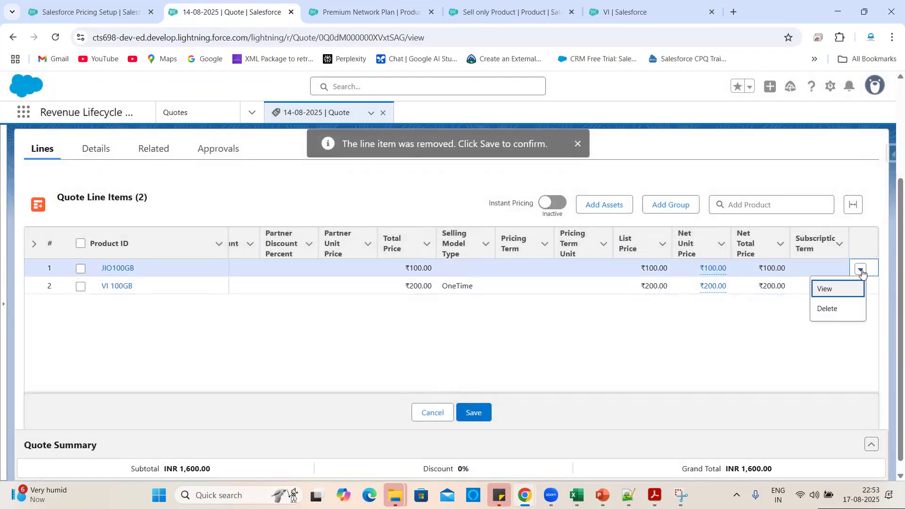
left_click(826, 308)
left_click(665, 320)
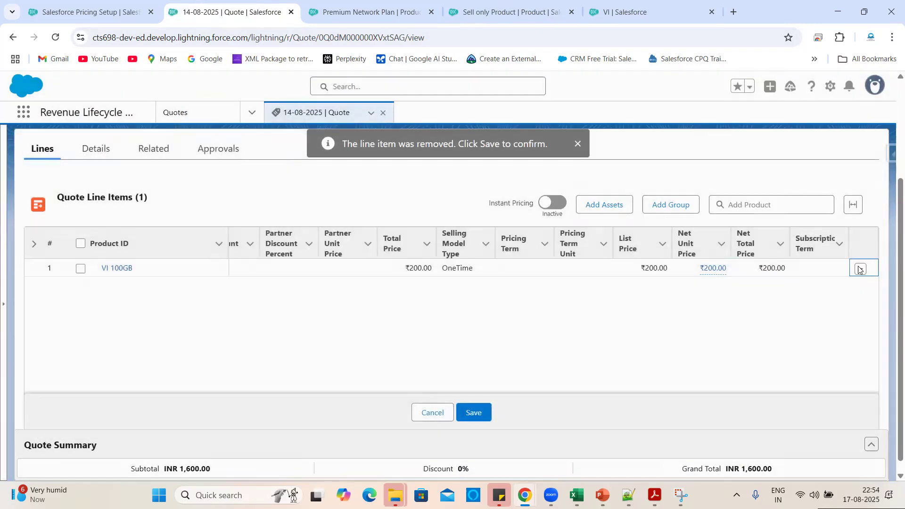
left_click(861, 269)
left_click(829, 308)
left_click(662, 318)
left_click(475, 413)
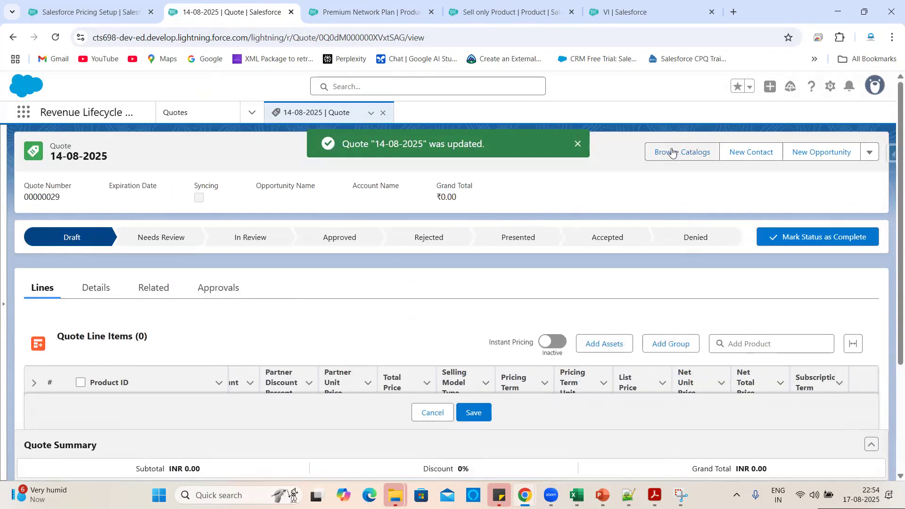
Add Premium Network Plan to the quote from the Packaged catalog's Premium Category.
left_click(672, 157)
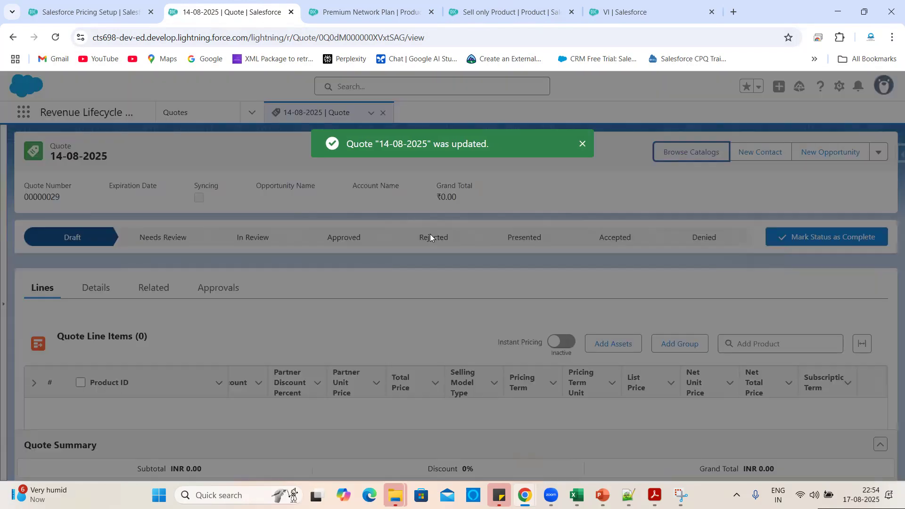
left_click(65, 264)
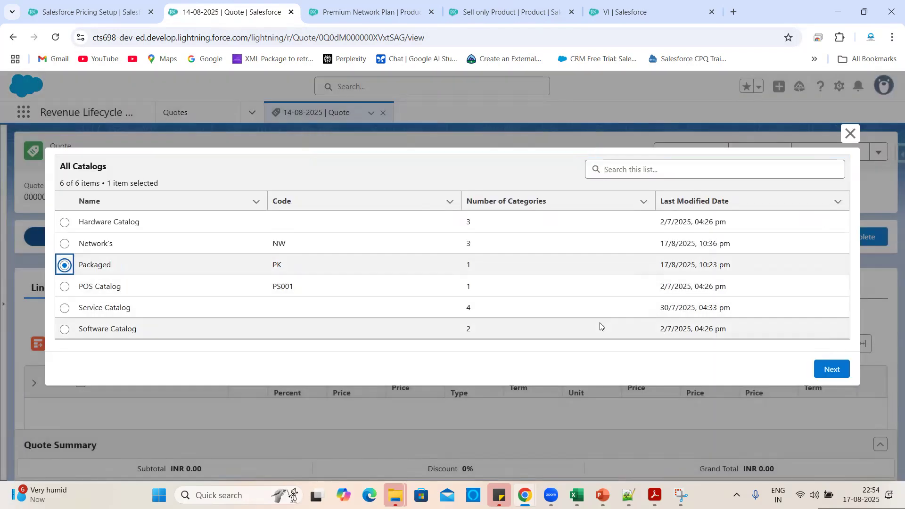
left_click(832, 371)
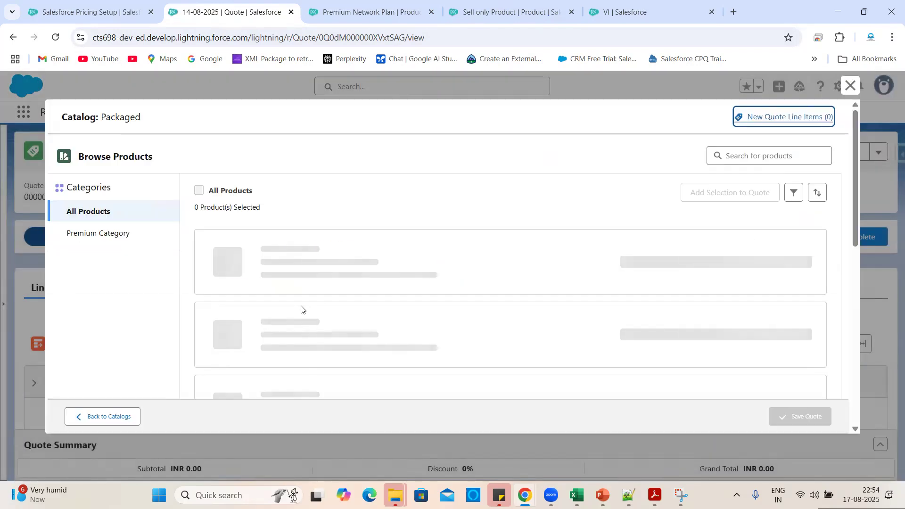
left_click(105, 240)
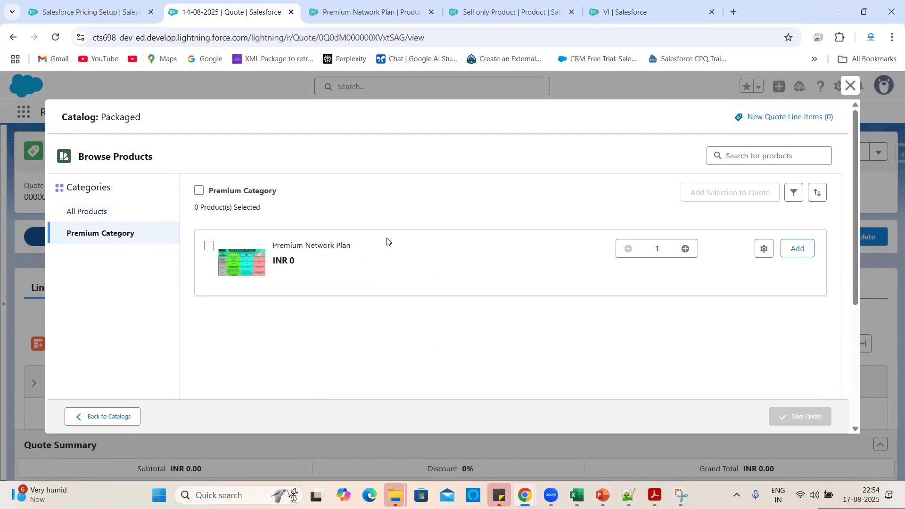
left_click(796, 249)
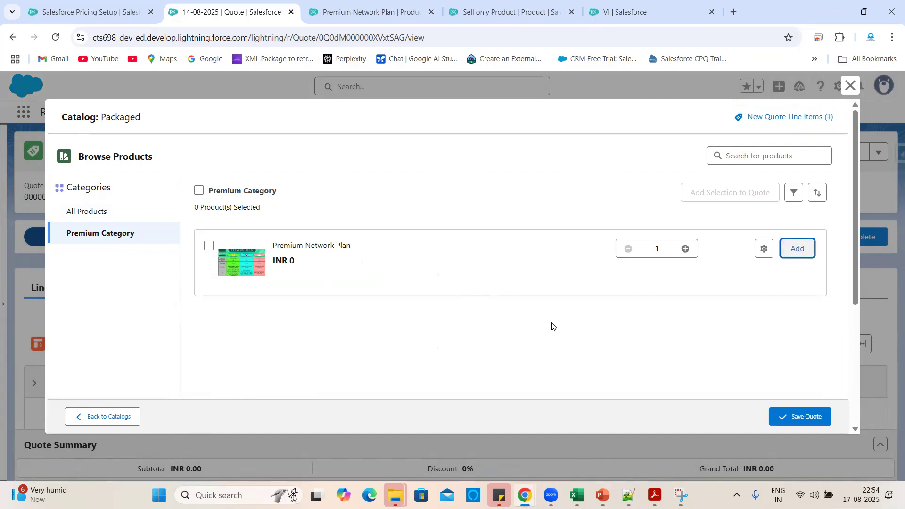
Configure the bundle and review JIO Group, where Sell only Product is preselected.
left_click(760, 254)
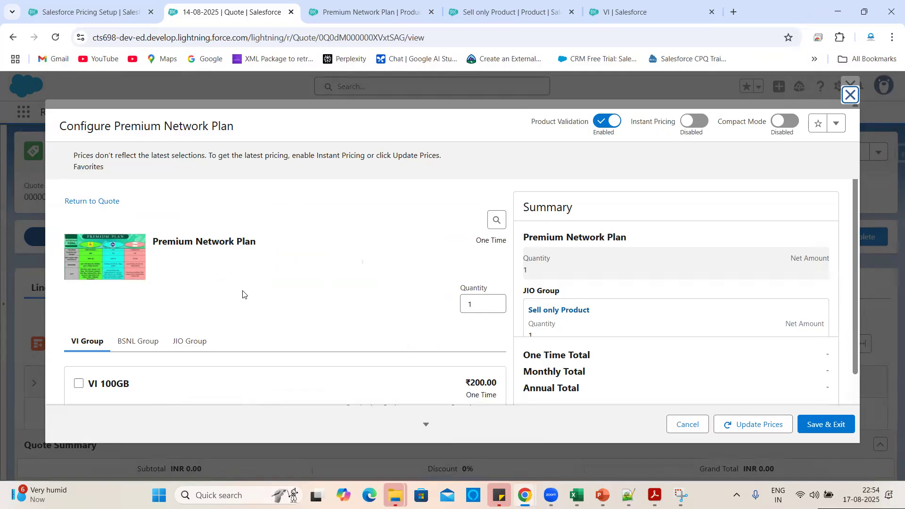
scroll(242, 295, "down", 2)
left_click(188, 265)
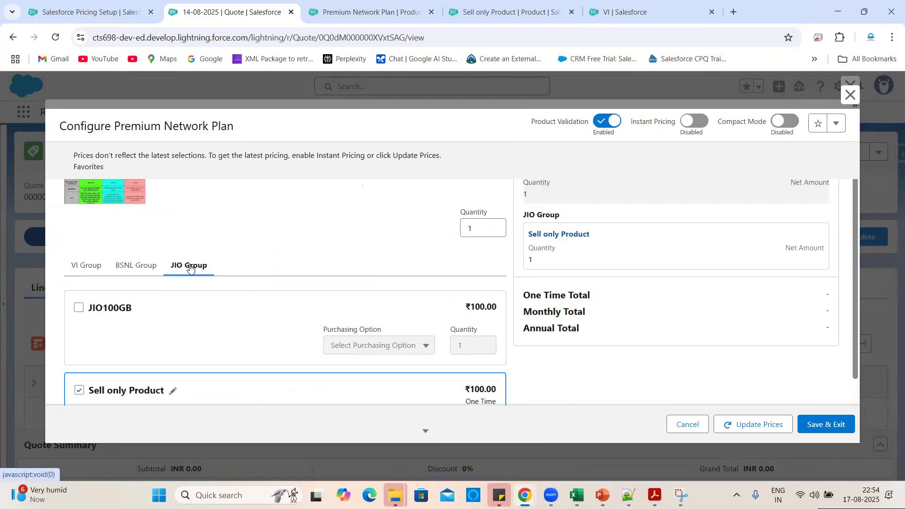
scroll(268, 285, "down", 2)
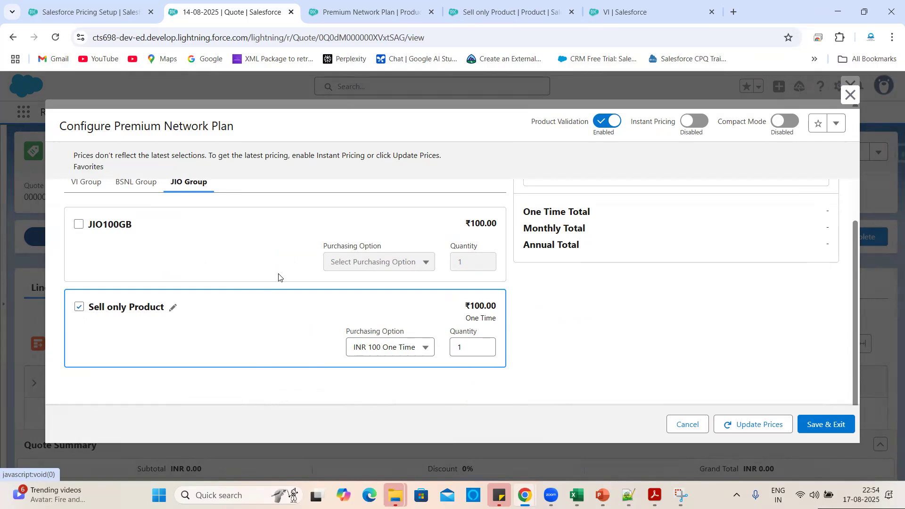
scroll(273, 345, "up", 1)
scroll(187, 296, "down", 1)
Check Sell only Product's 'Sell only with other products' setting, then return to the quote's configurator.
left_click(511, 4)
scroll(162, 367, "down", 2)
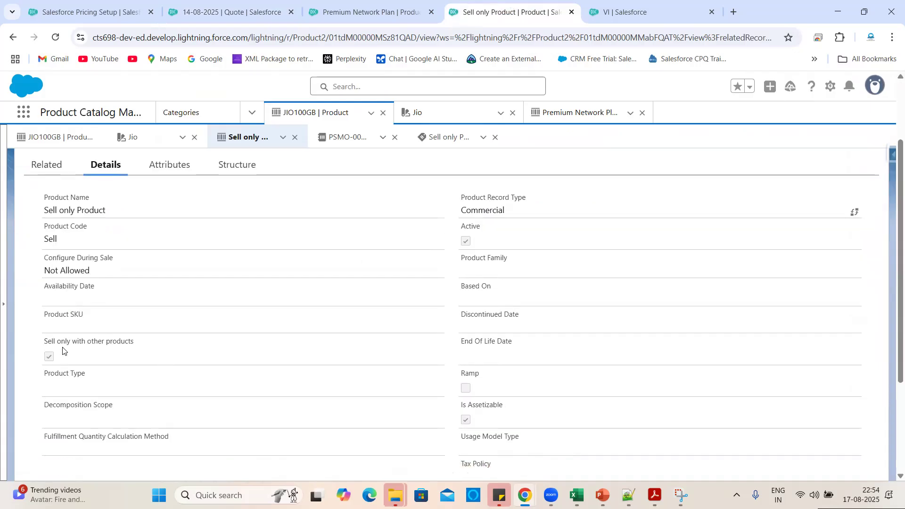
left_click_drag(138, 345, 37, 340)
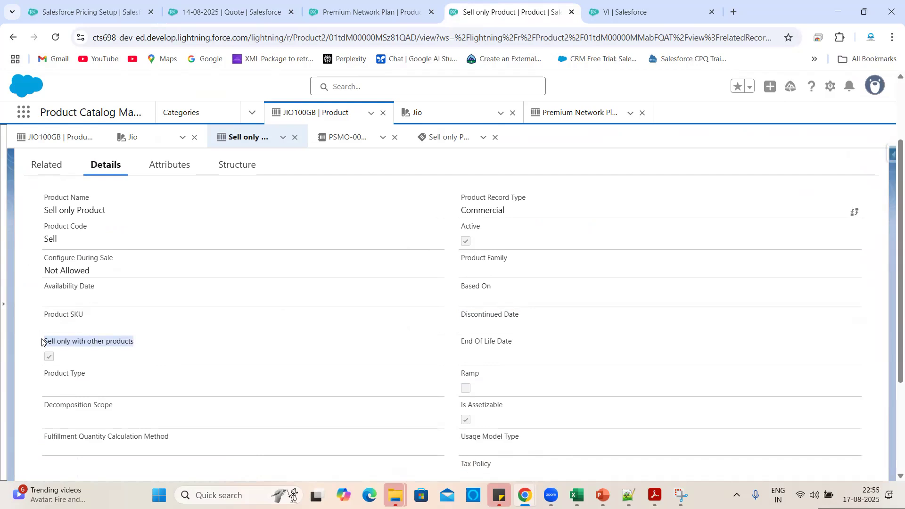
left_click(327, 3)
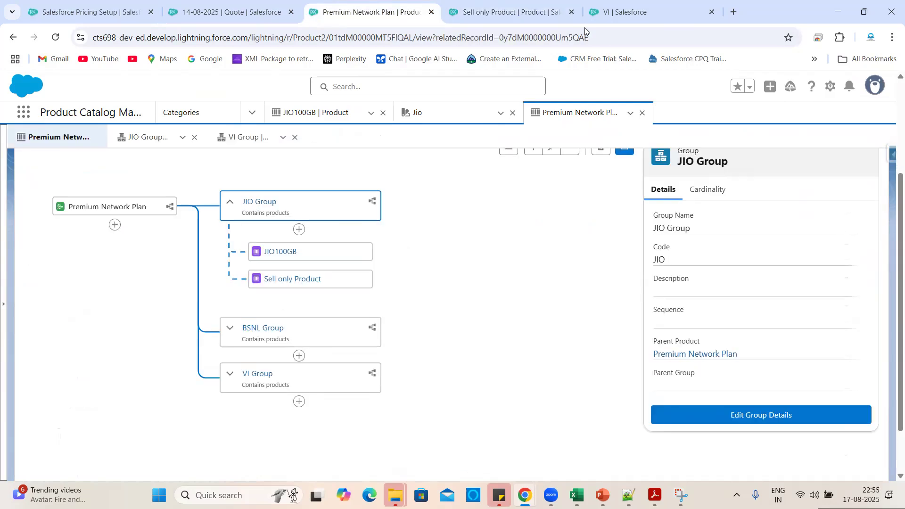
left_click(296, 5)
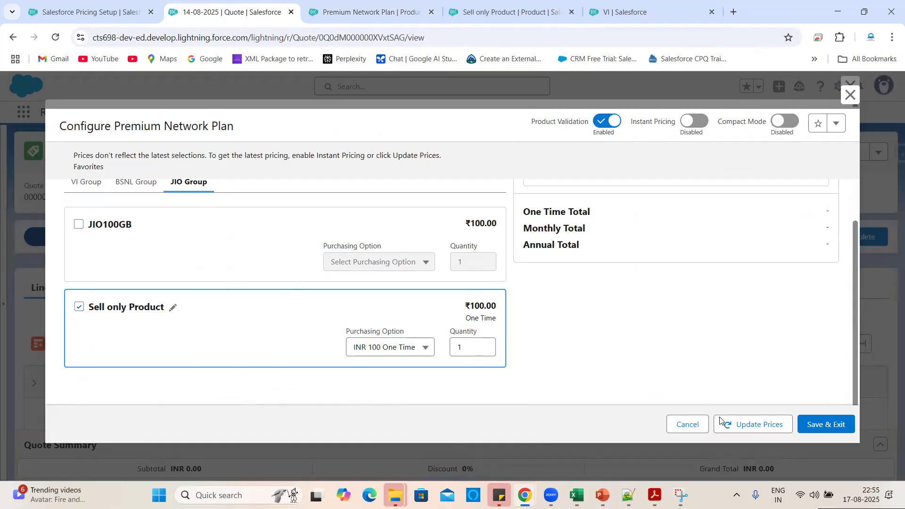
Discard the bundle configuration and open the Hardware Catalog's products.
left_click(696, 430)
left_click(477, 300)
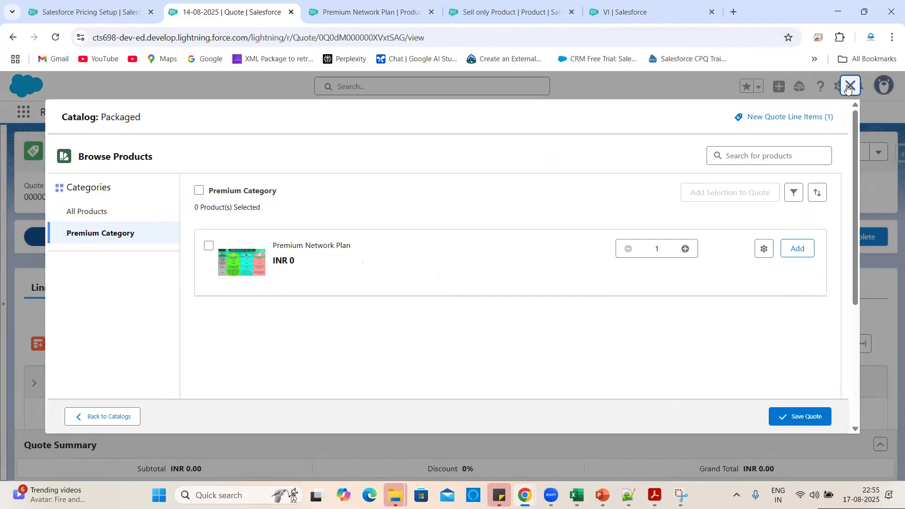
left_click(849, 87)
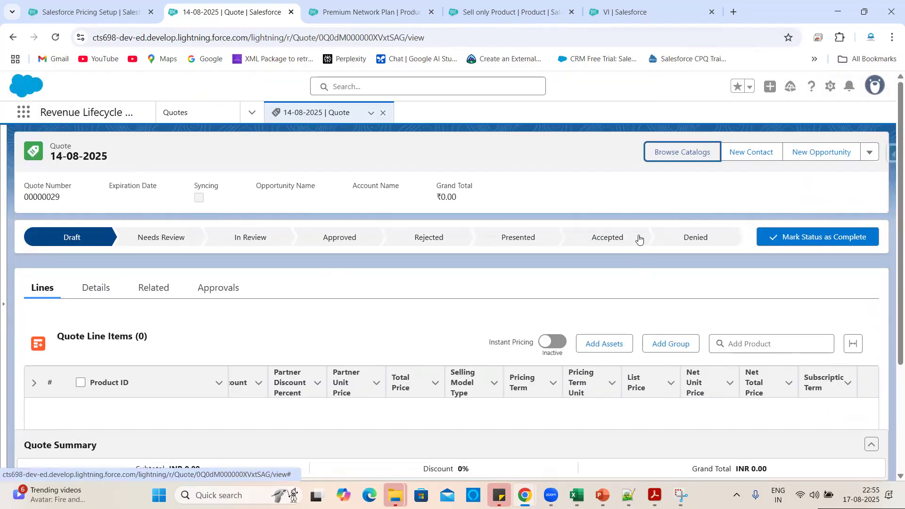
left_click(668, 150)
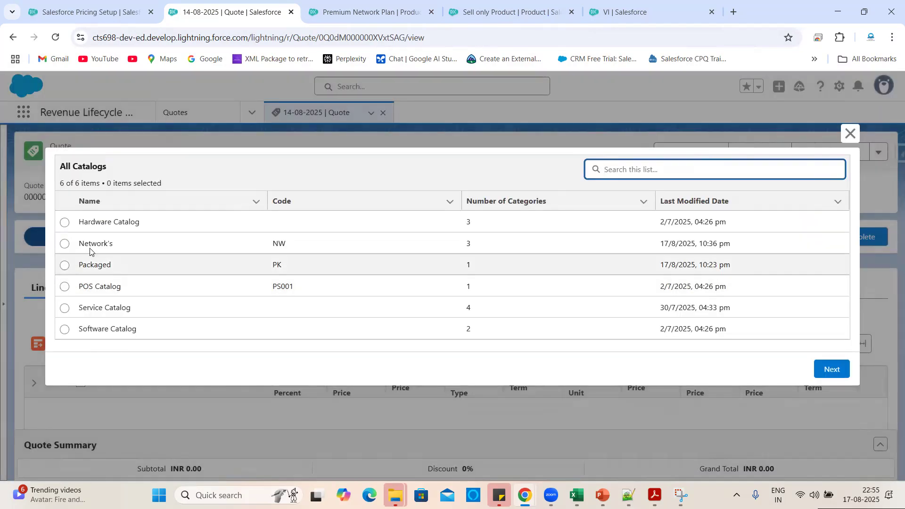
left_click(64, 222)
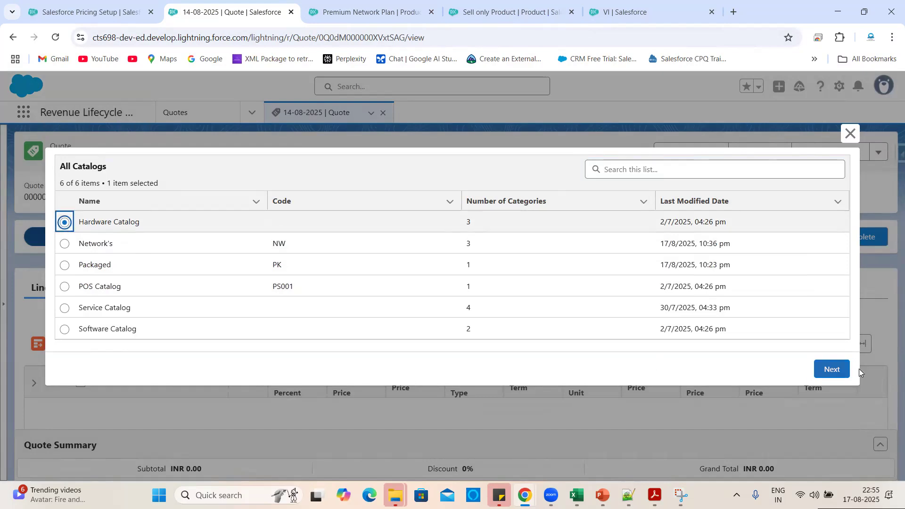
left_click(833, 369)
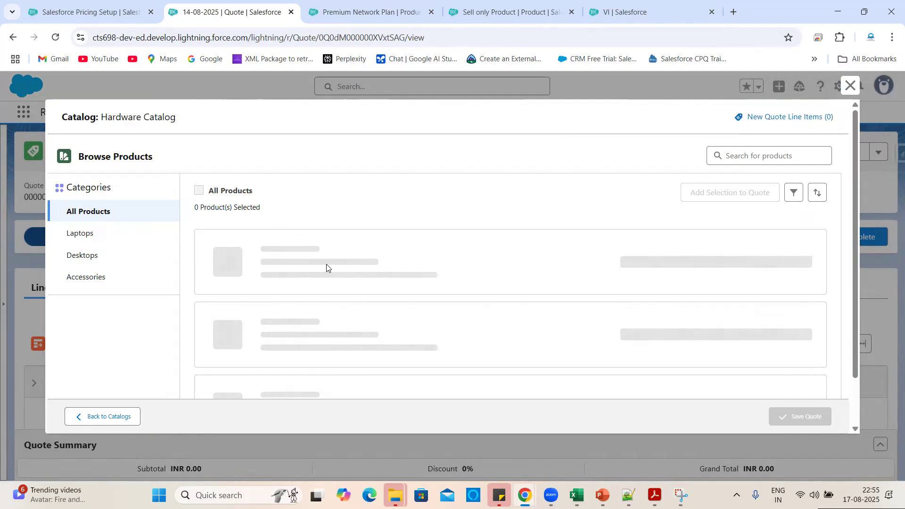
Open the Hardware Catalog's product qualification filter and dismiss it without applying.
scroll(389, 330, "down", 3)
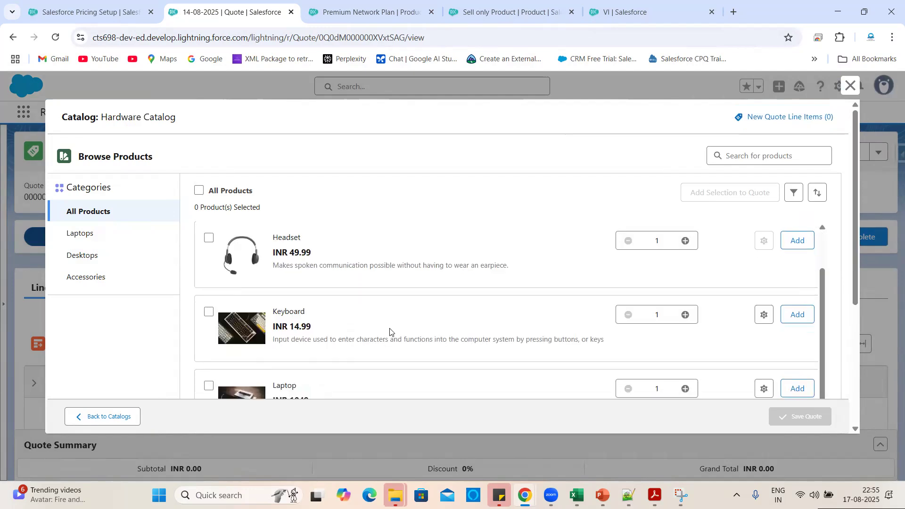
scroll(357, 337, "down", 7)
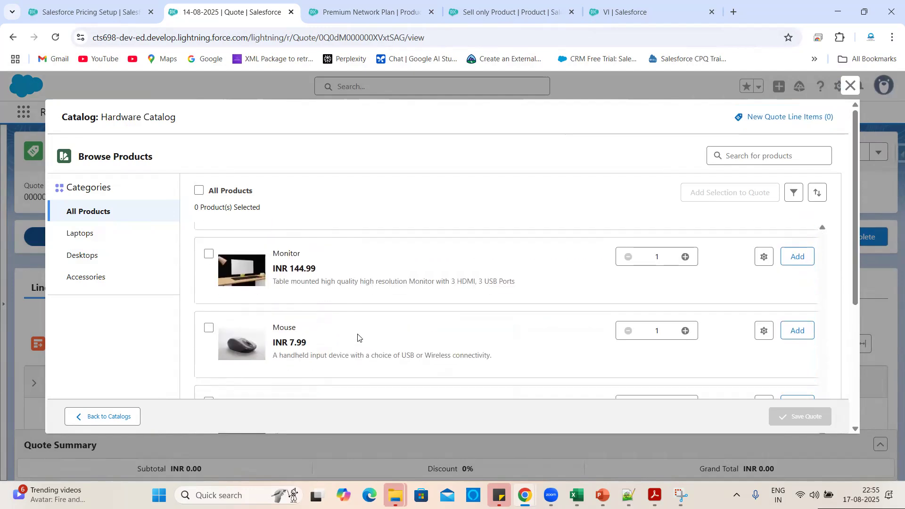
scroll(735, 216, "up", 10)
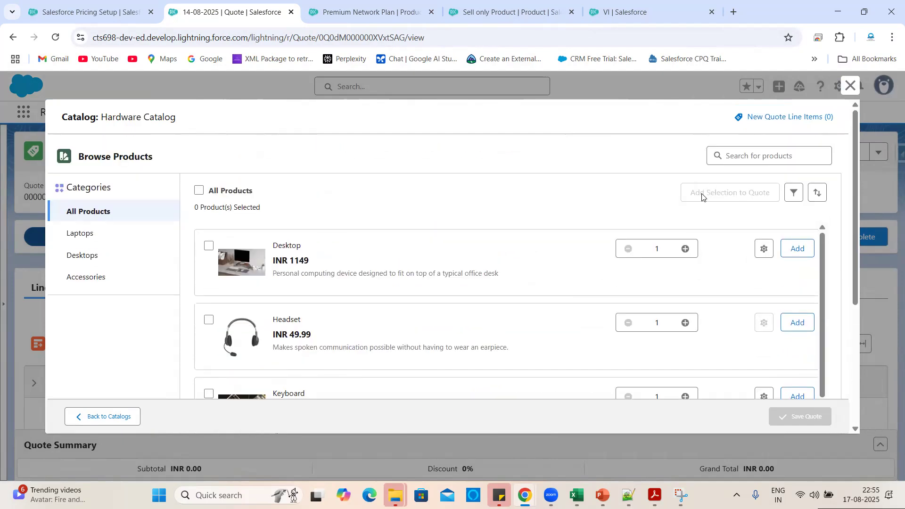
left_click(794, 192)
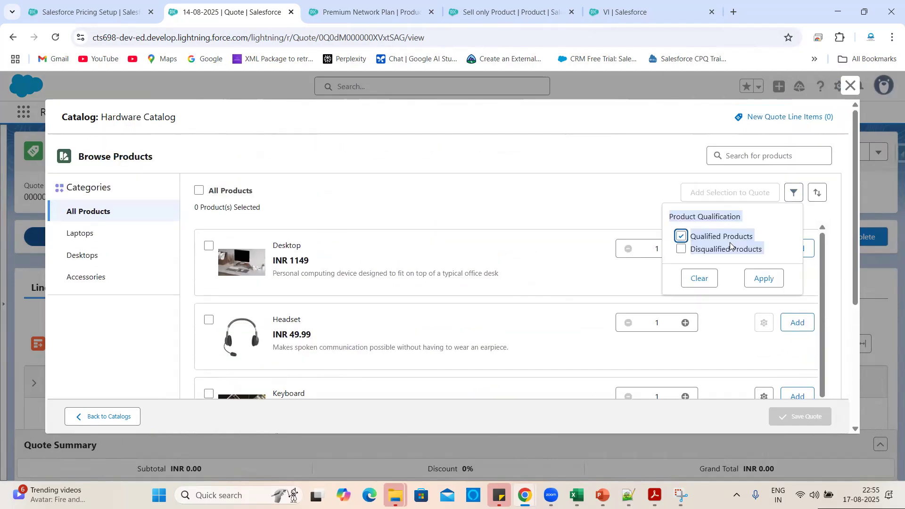
left_click(599, 222)
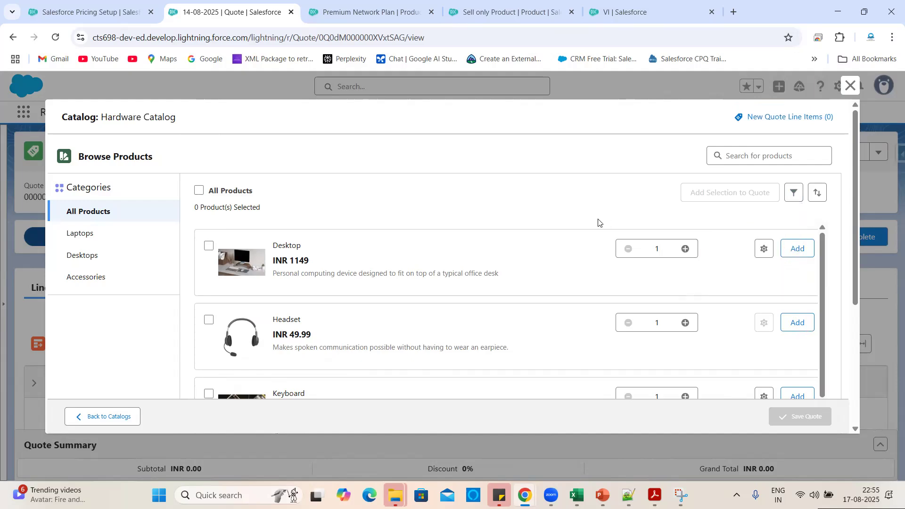
Search for 'Sell' across the Laptops, Desktops and Accessories categories.
left_click(796, 150)
type("Sel")
key("BackSpace")
type("ll")
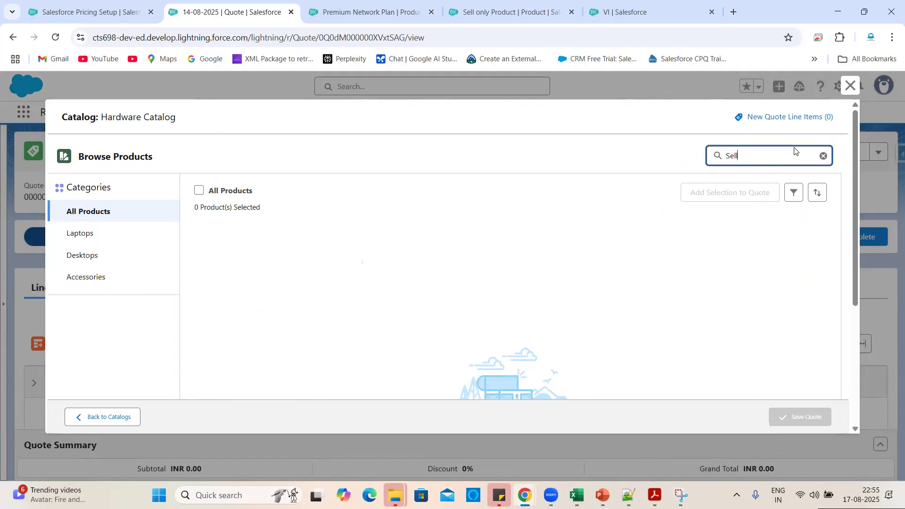
left_click(88, 235)
left_click(87, 256)
left_click(87, 275)
left_click(737, 154)
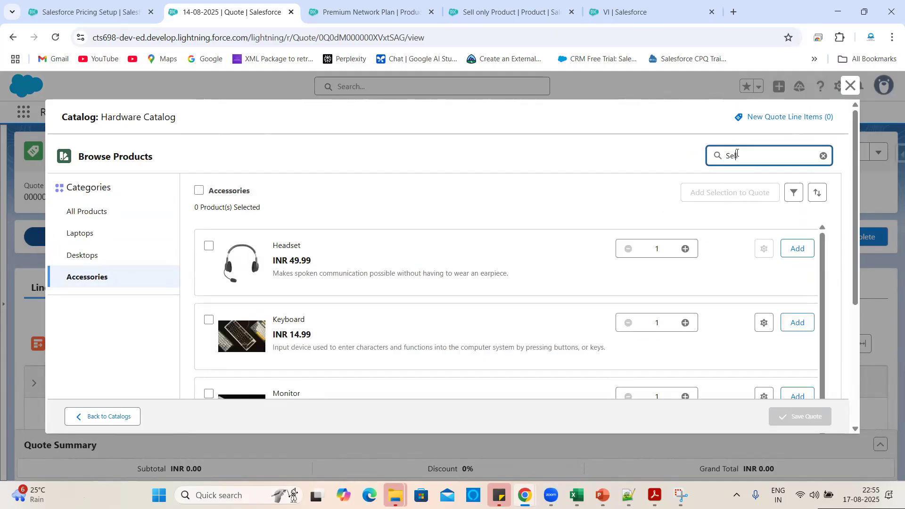
key("Return")
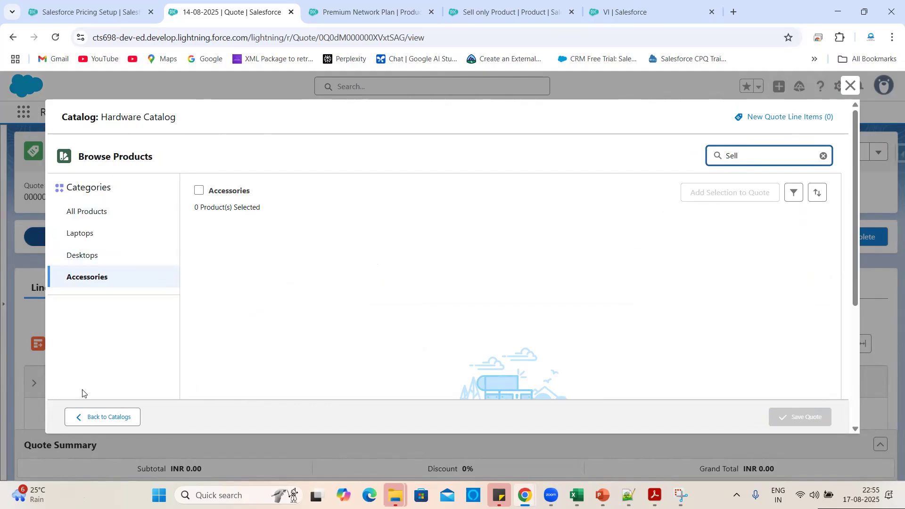
Go back to the catalogs and open the Network's catalog products.
left_click(94, 418)
left_click(65, 244)
left_click(832, 370)
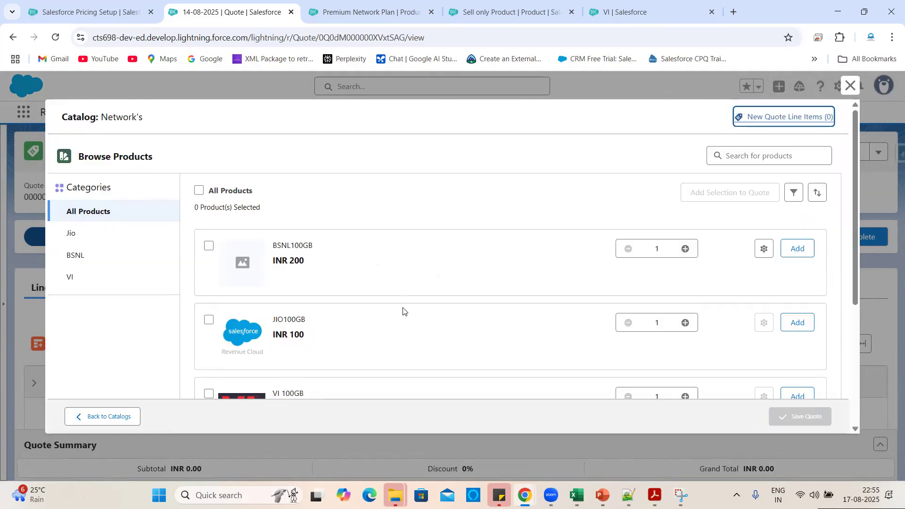
View all products in the Network's catalog, then go back to the catalogs.
left_click(105, 201)
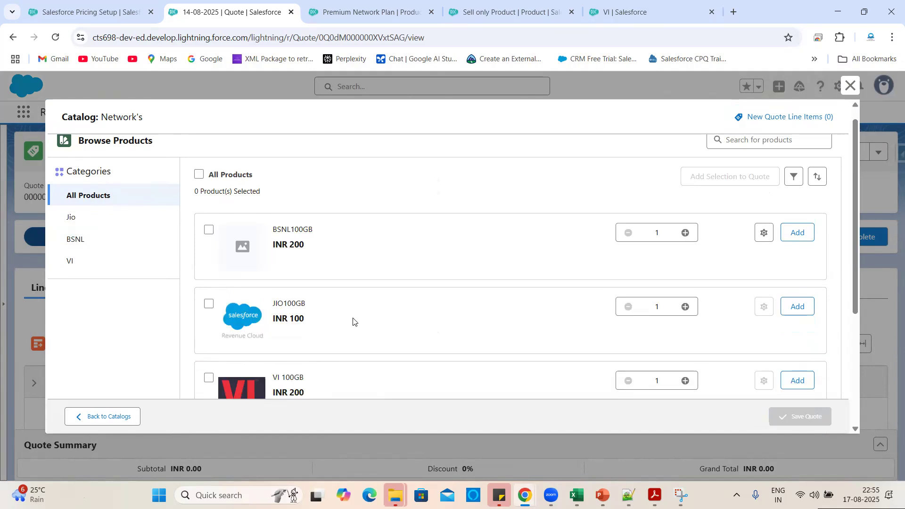
scroll(349, 307, "down", 3)
scroll(337, 231, "up", 2)
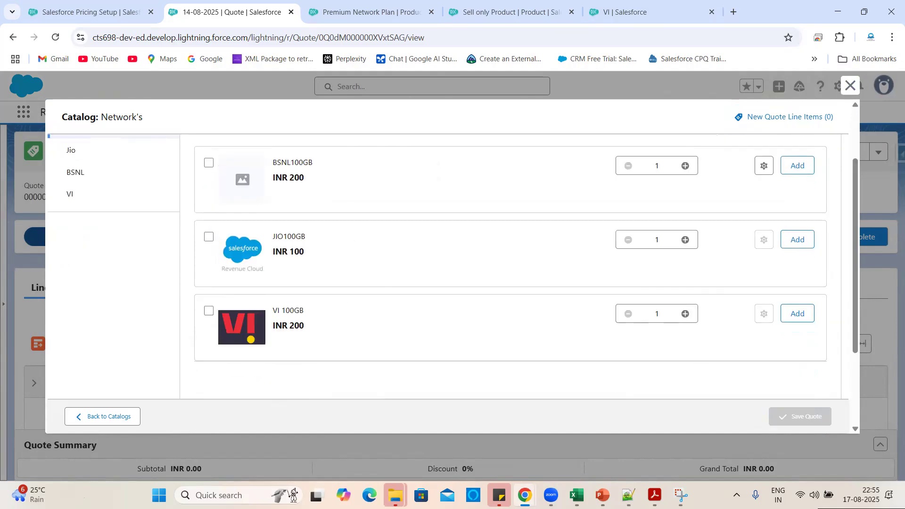
left_click(104, 416)
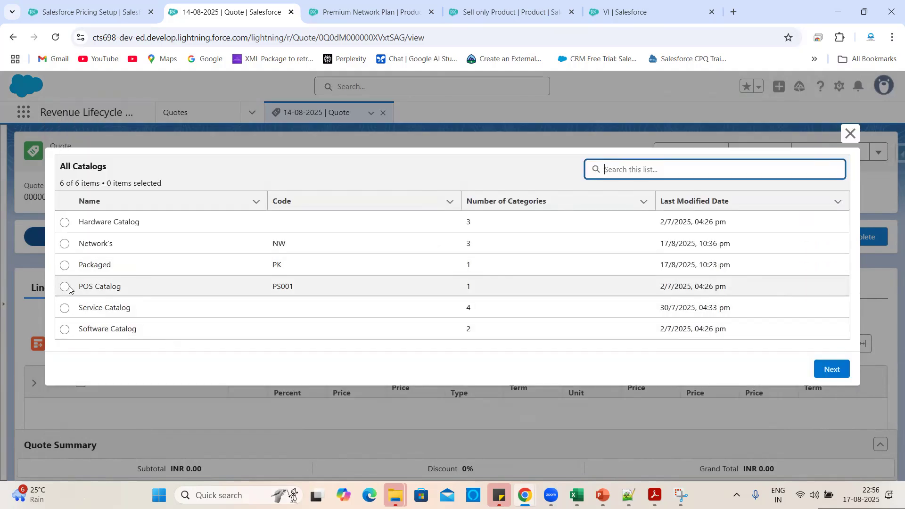
Browse the POS Catalog's POS Solutions products, then go back to the catalogs.
left_click(65, 287)
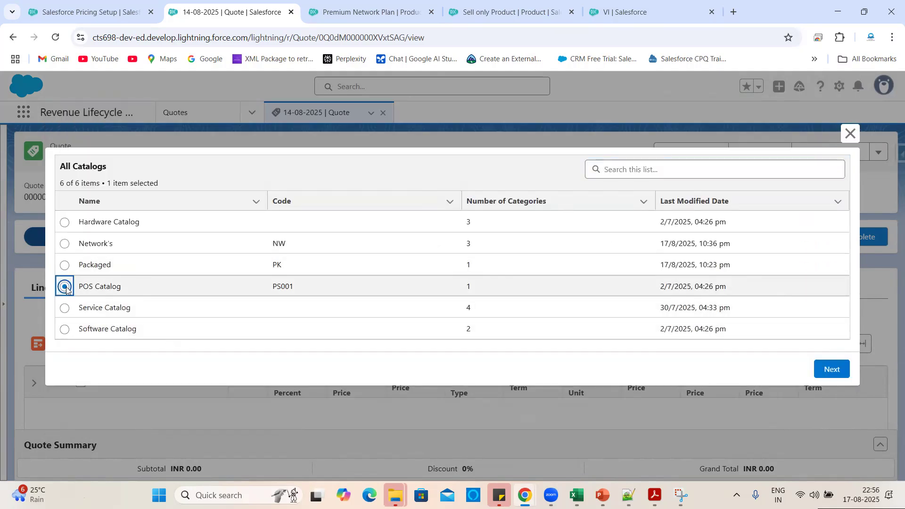
left_click(820, 368)
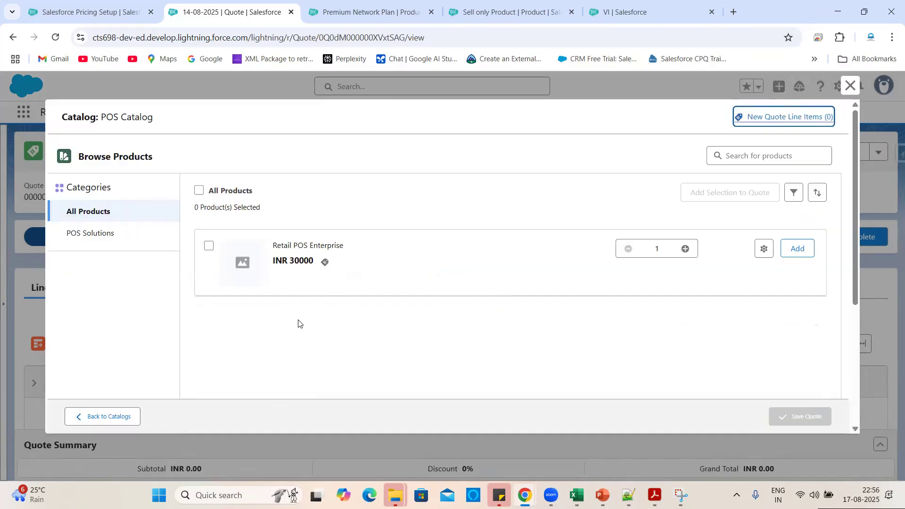
left_click(109, 236)
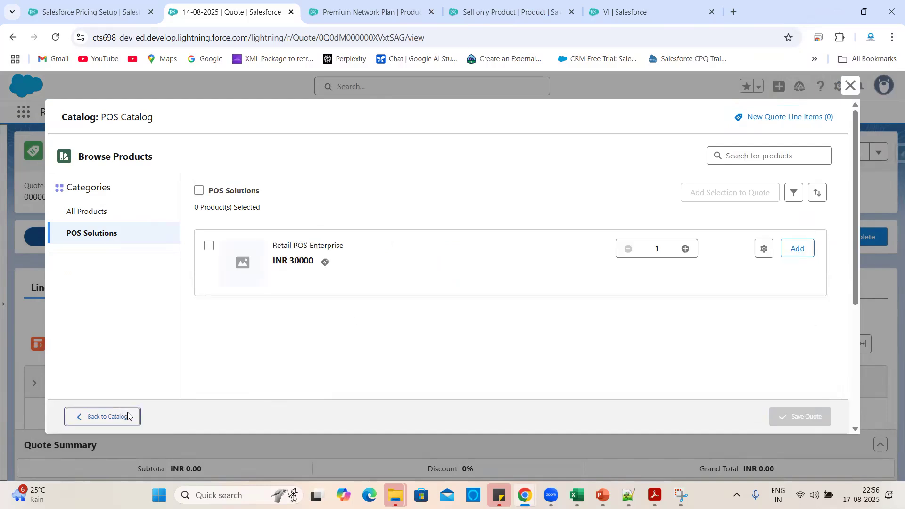
left_click(108, 417)
Browse the Service Catalog's products, then go back to the catalogs.
left_click(65, 308)
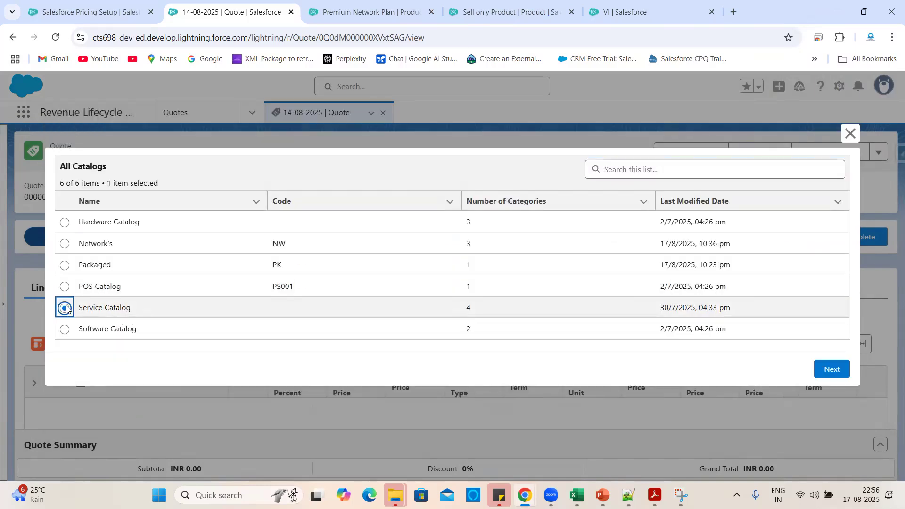
left_click(829, 371)
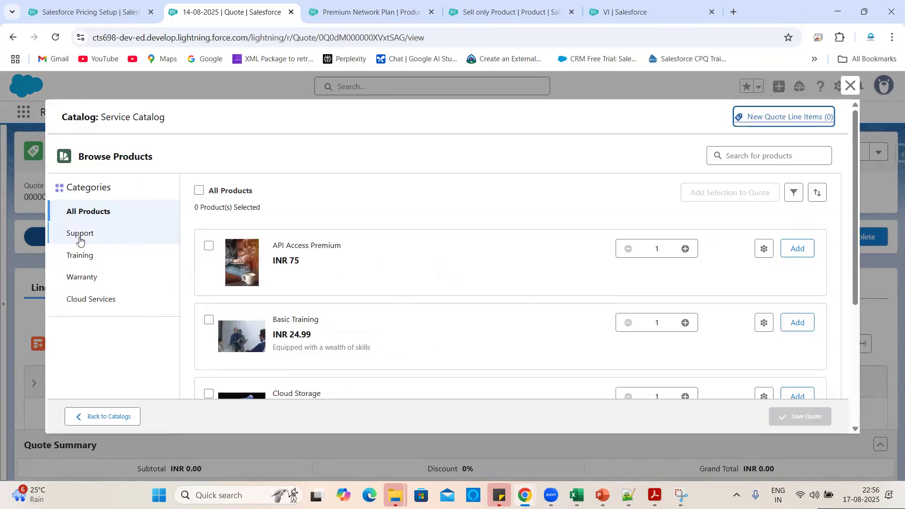
scroll(336, 322, "down", 5)
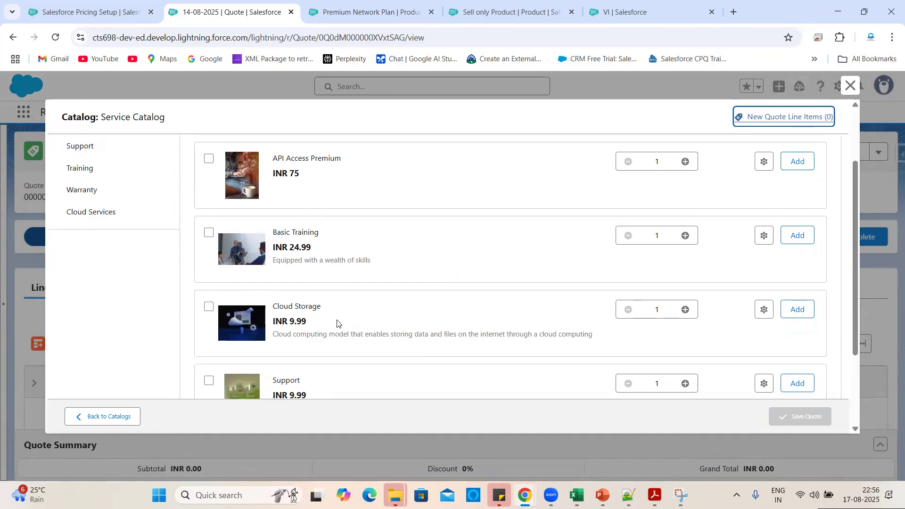
scroll(374, 317, "up", 6)
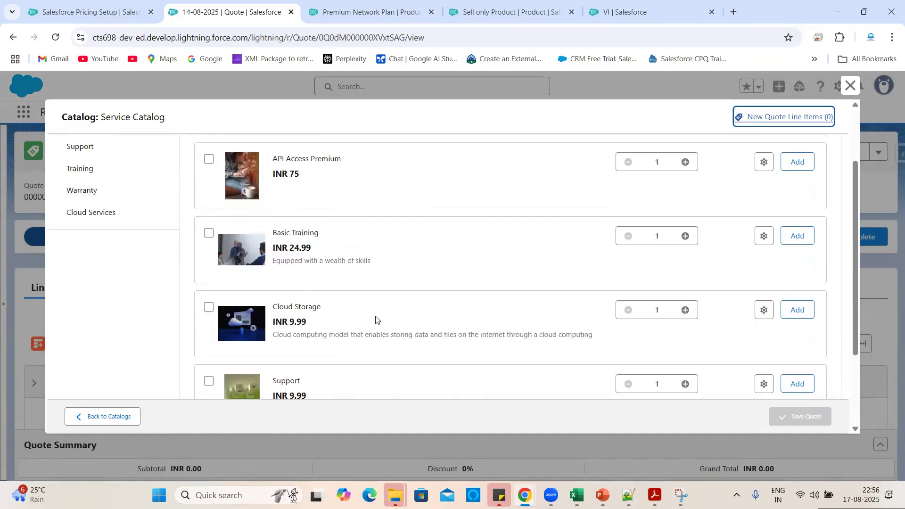
left_click(117, 416)
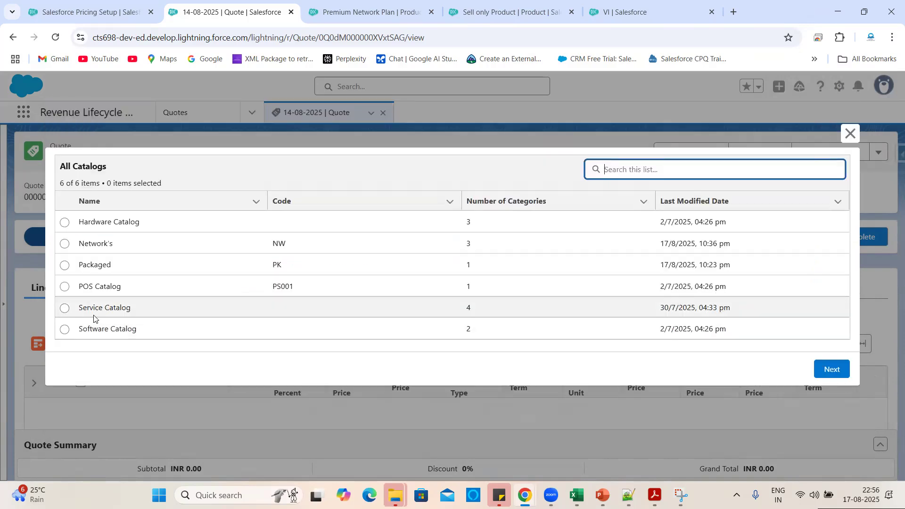
Browse the Software Catalog's products, then return to the list of all catalogs.
left_click(64, 329)
left_click(832, 371)
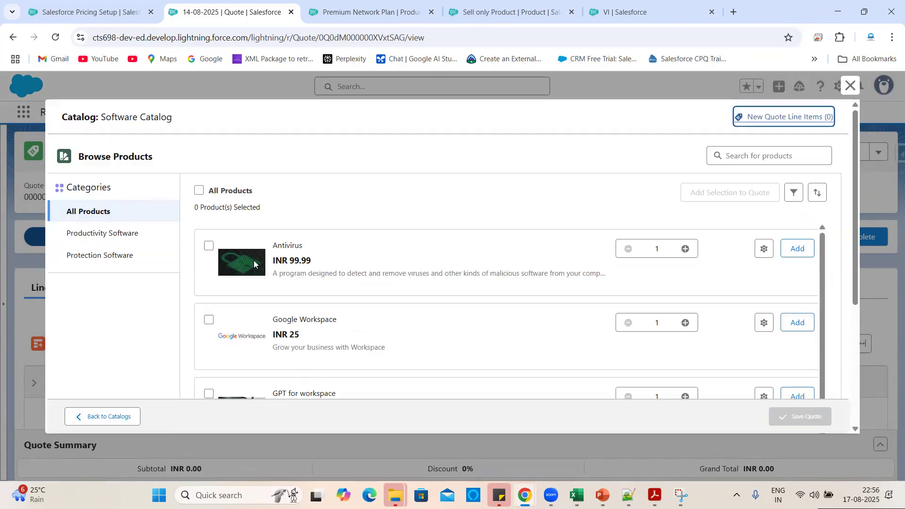
scroll(345, 305, "down", 3)
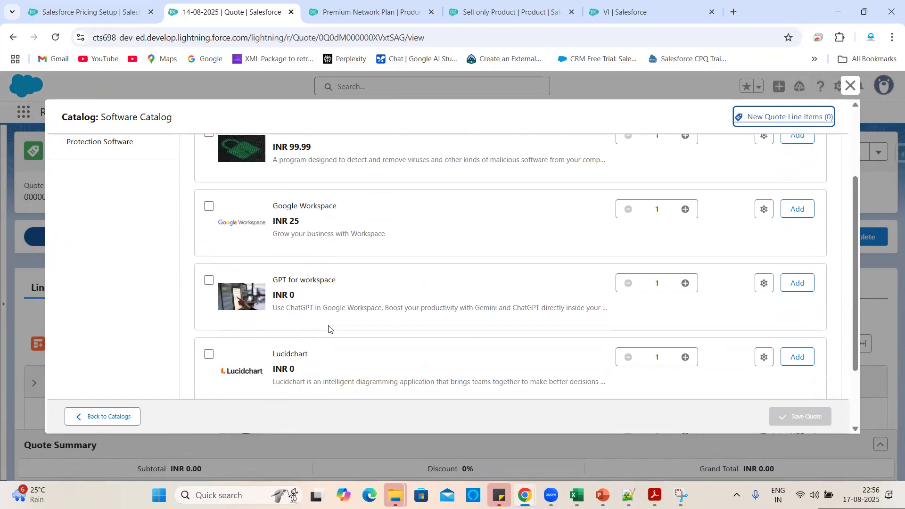
scroll(329, 329, "down", 2)
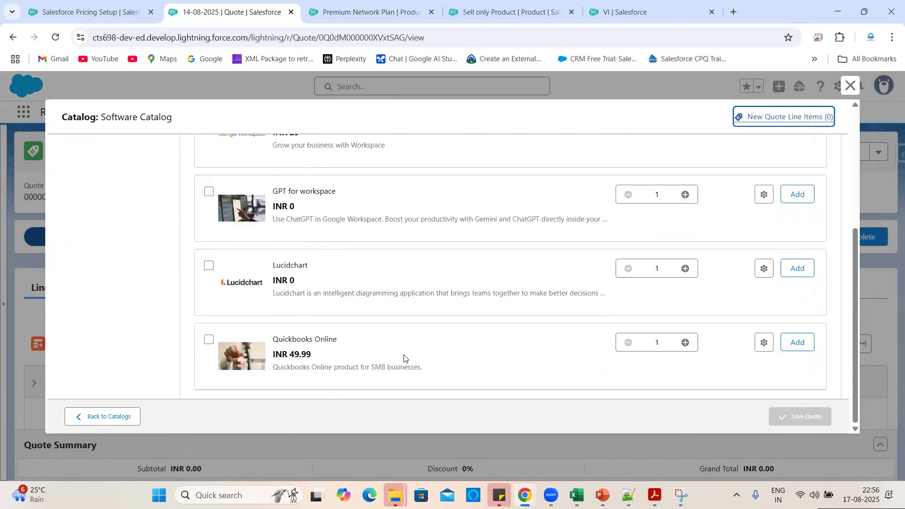
scroll(380, 324, "up", 5)
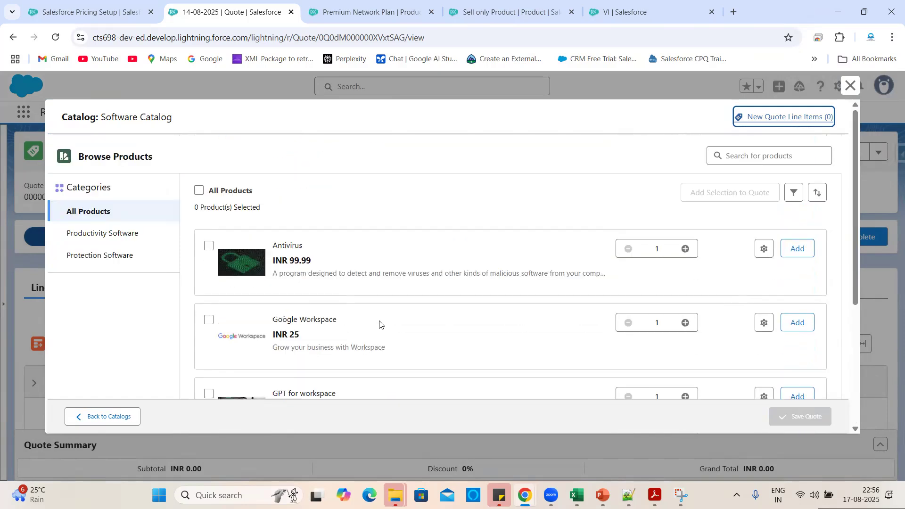
left_click(119, 418)
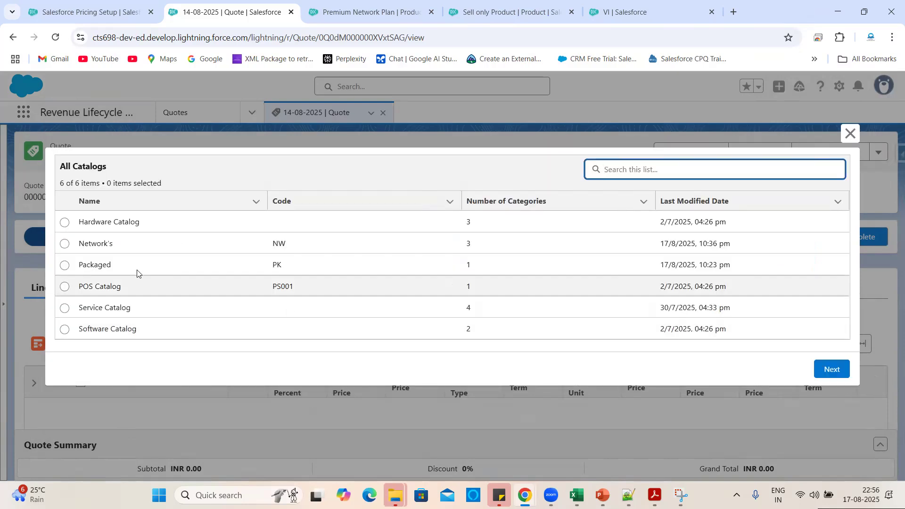
Open the Packaged catalog's products on the quote.
left_click(65, 266)
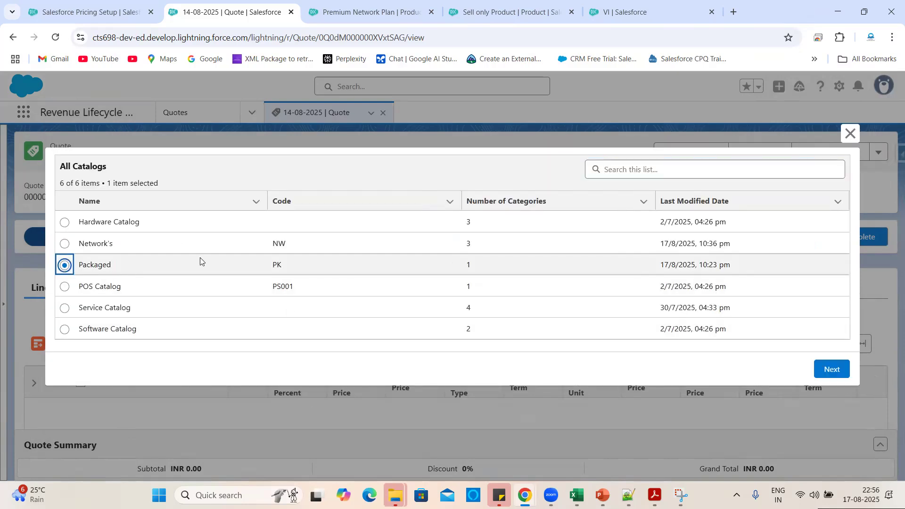
left_click(297, 261)
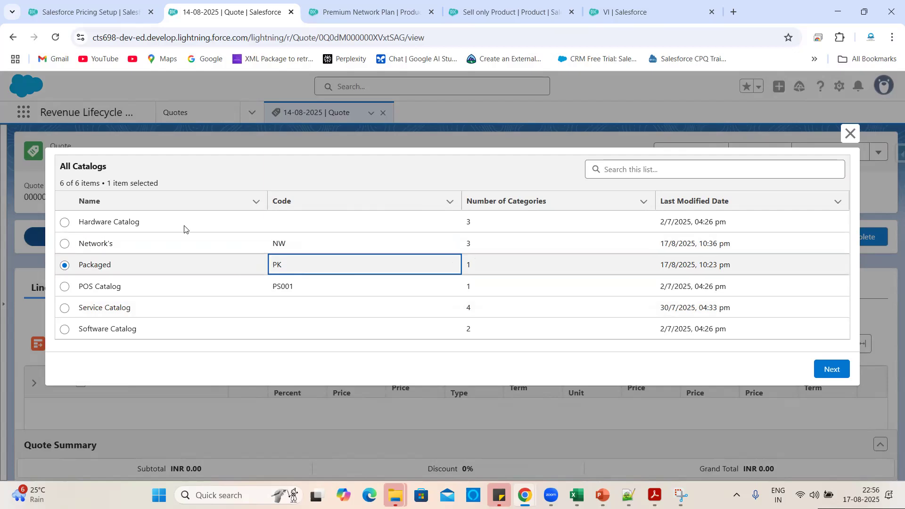
left_click(831, 372)
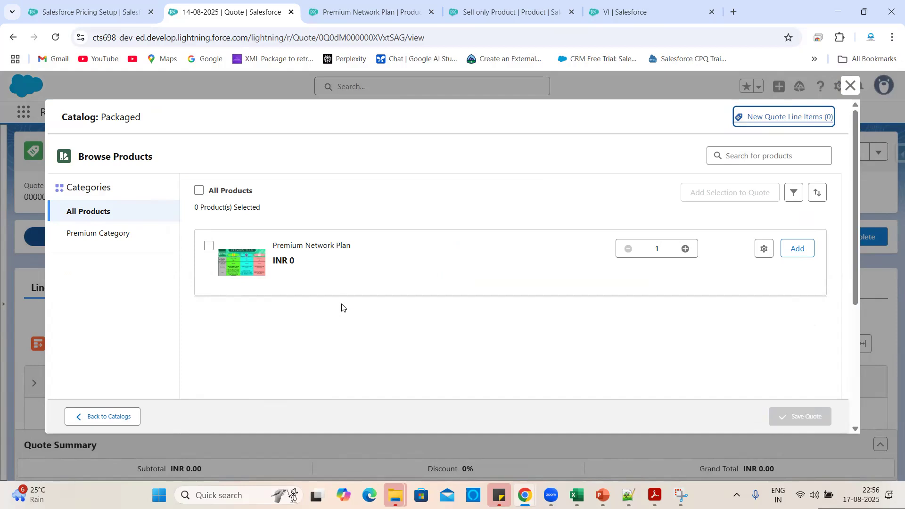
Show Sell only Product's related lists, which have no categories.
left_click(487, 15)
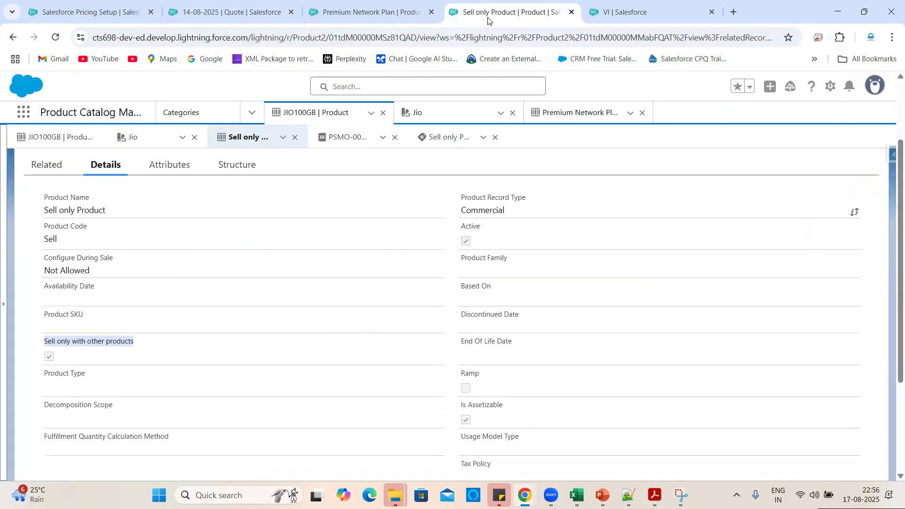
left_click(141, 349)
scroll(248, 293, "up", 2)
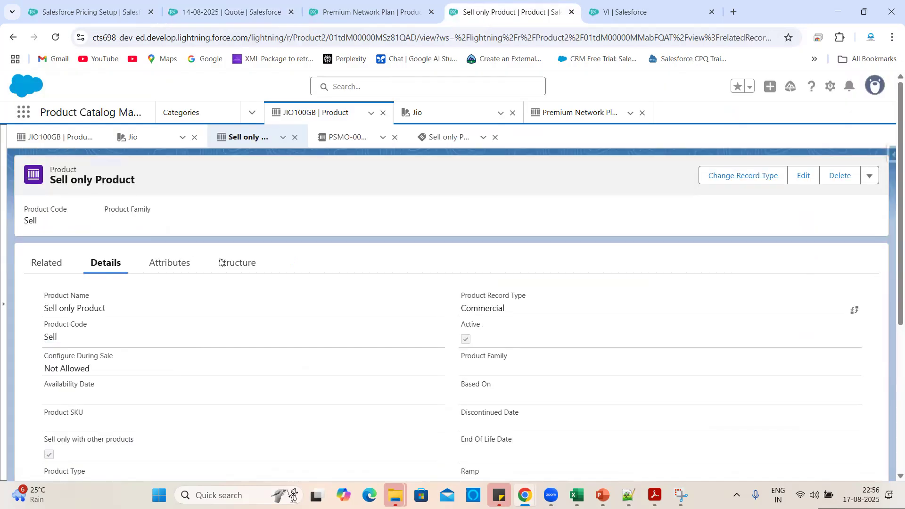
left_click(66, 268)
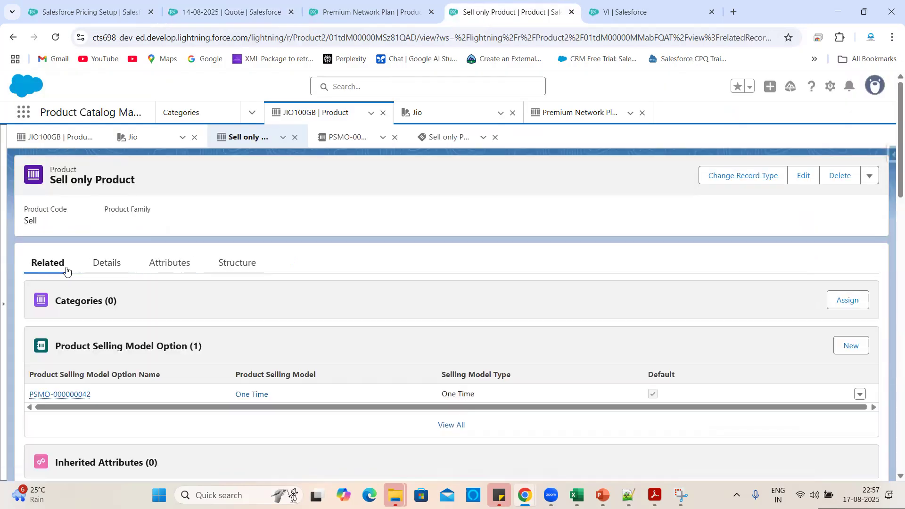
Try assigning Sell only Product to Premium Category and save.
left_click(848, 301)
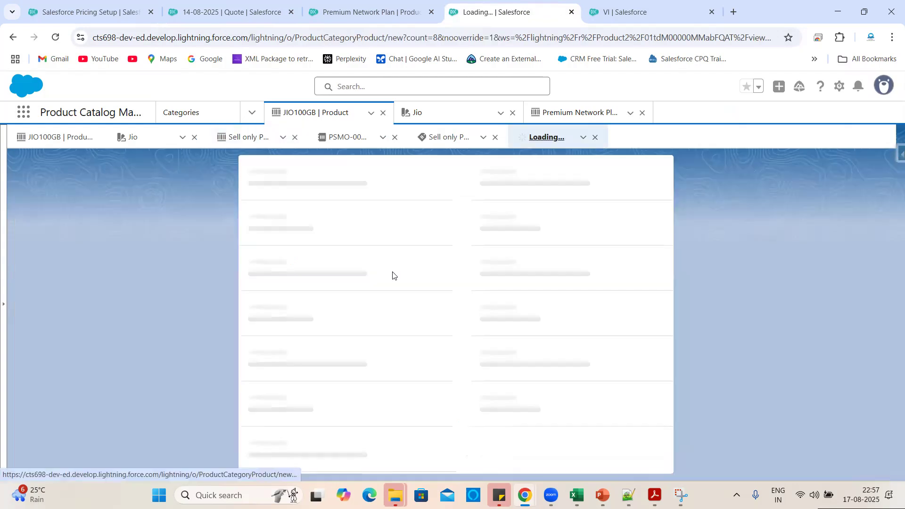
left_click(330, 264)
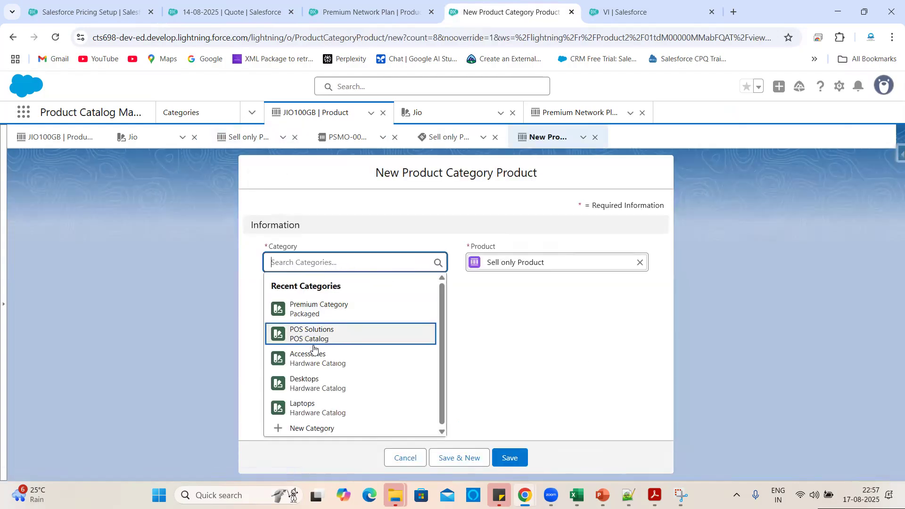
left_click(316, 316)
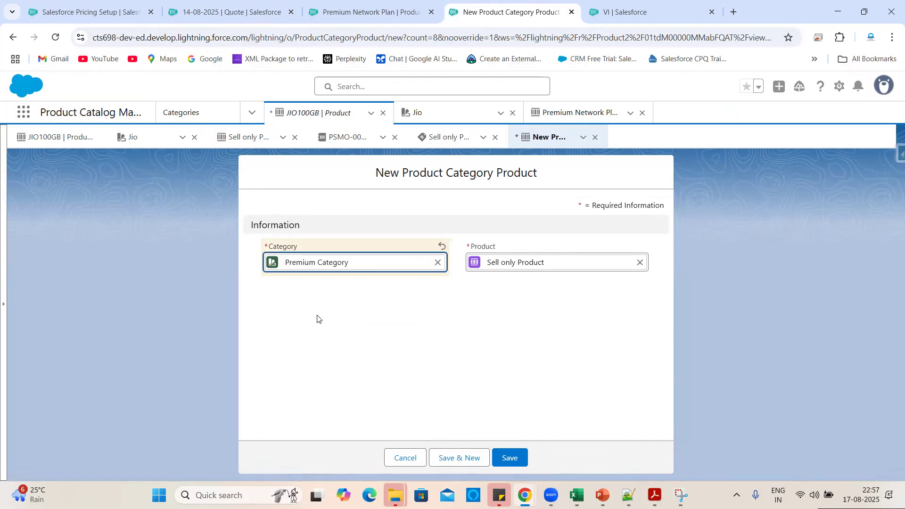
left_click(510, 458)
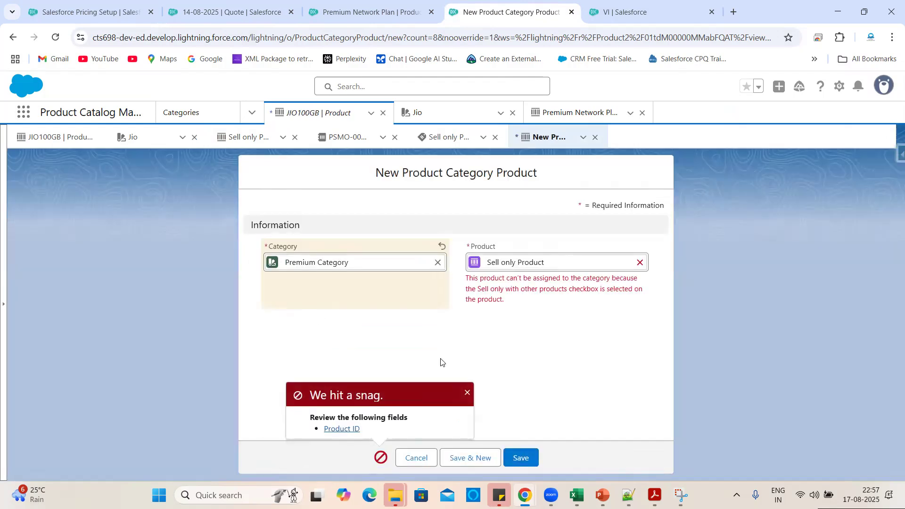
Try POS Solutions instead; after the save error, cancel the category assignment.
left_click(438, 263)
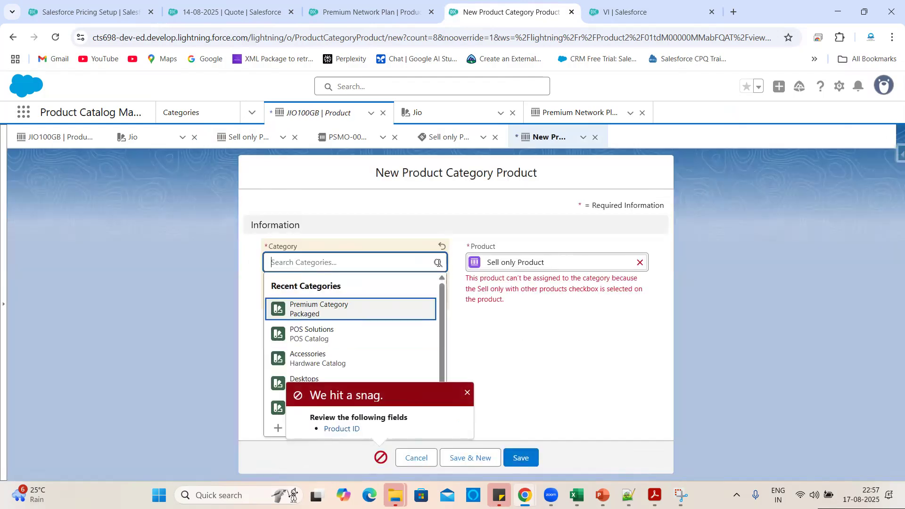
left_click(330, 338)
left_click(518, 458)
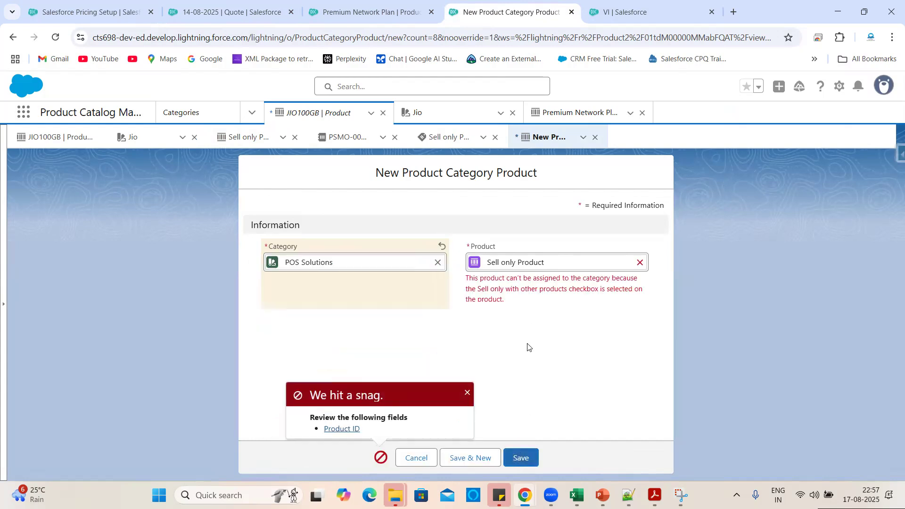
left_click(438, 263)
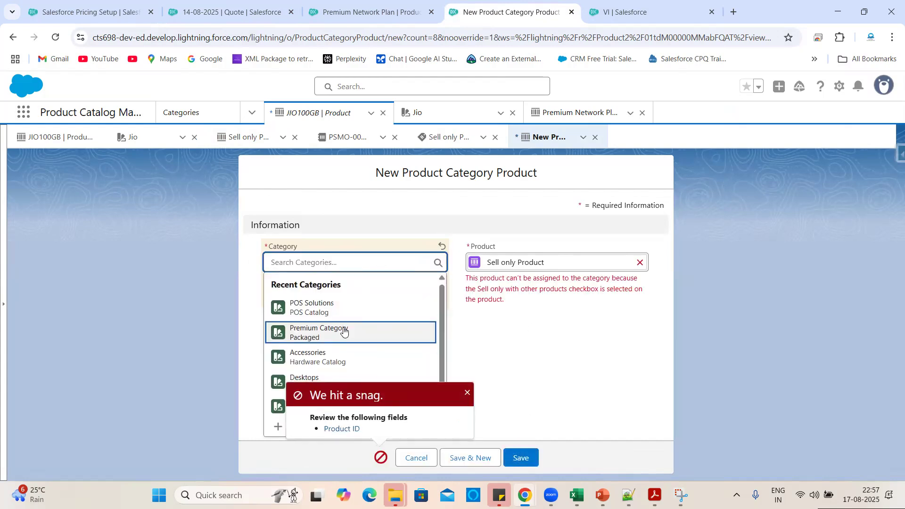
left_click(468, 393)
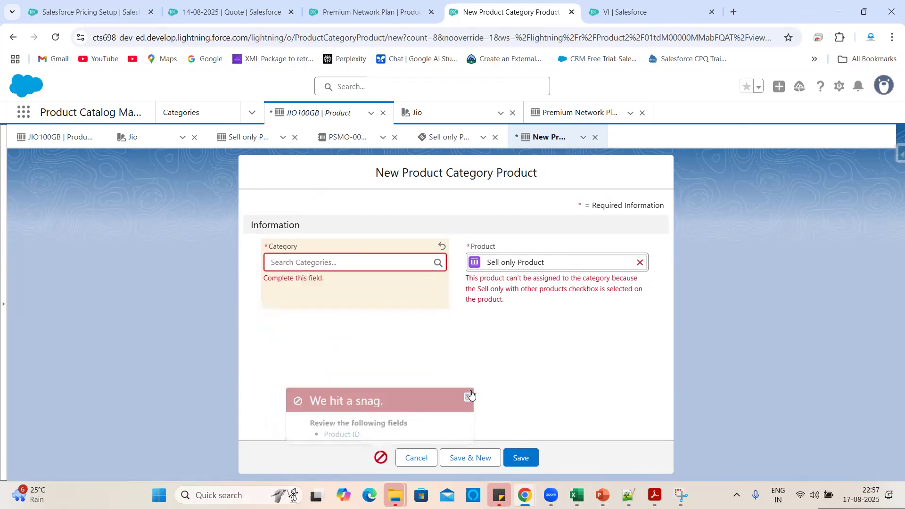
left_click(416, 458)
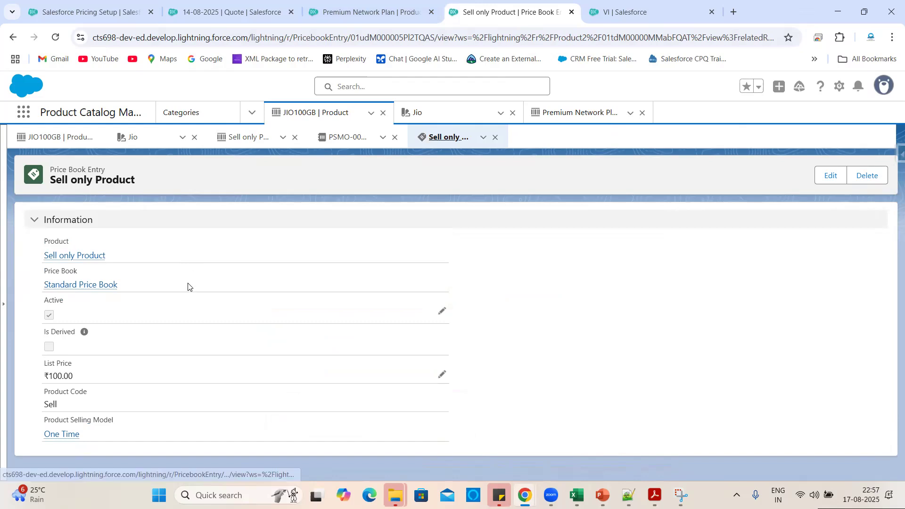
Verify in Sell only Product's Details that 'Sell only with other products' is ticked.
left_click(78, 257)
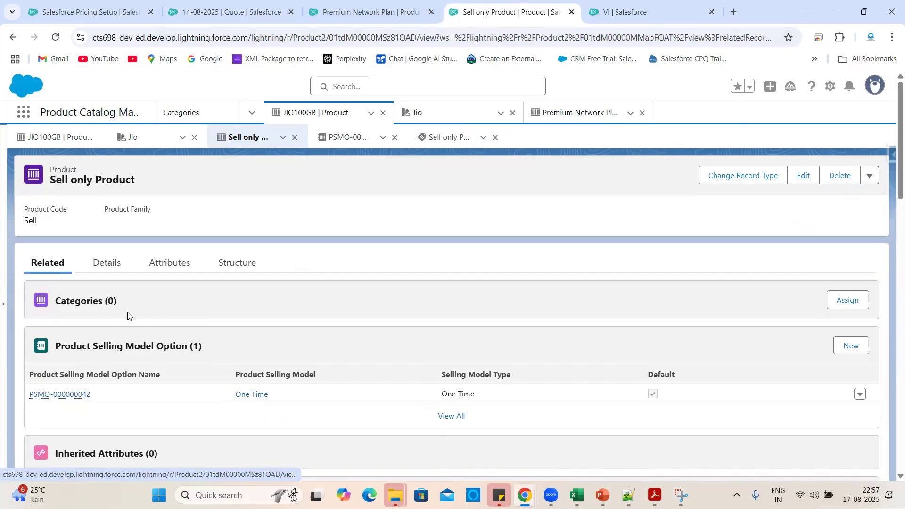
left_click(106, 263)
scroll(179, 376, "down", 2)
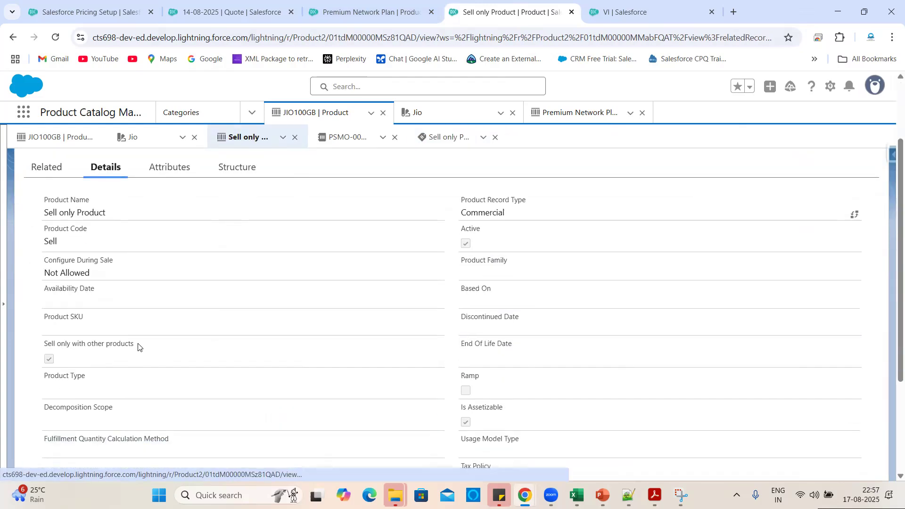
left_click_drag(138, 343, 43, 343)
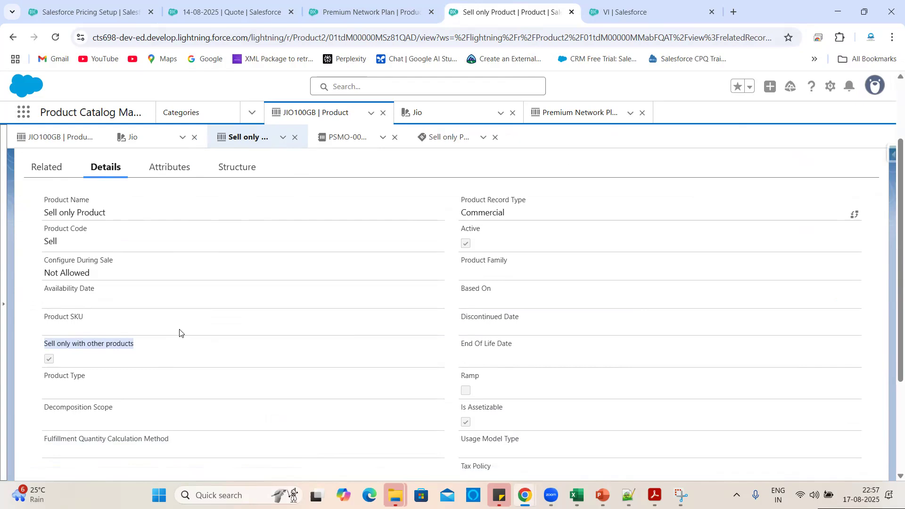
left_click(167, 340)
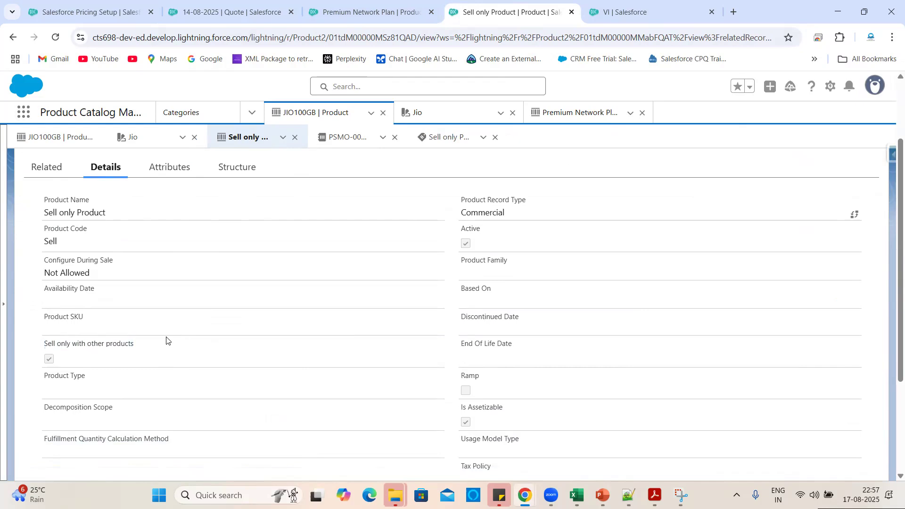
left_click(238, 7)
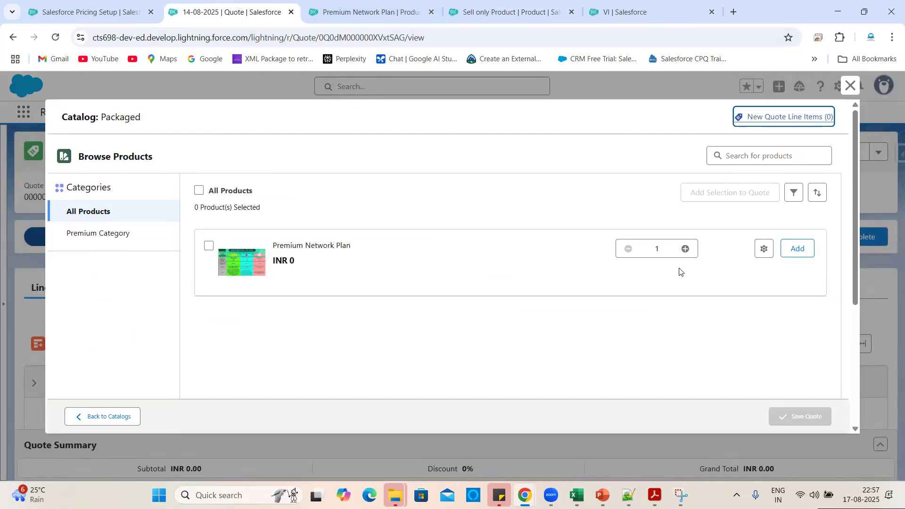
Configure Premium Network Plan, selecting VI 100GB and BSNL100GB in the bundle.
left_click(764, 248)
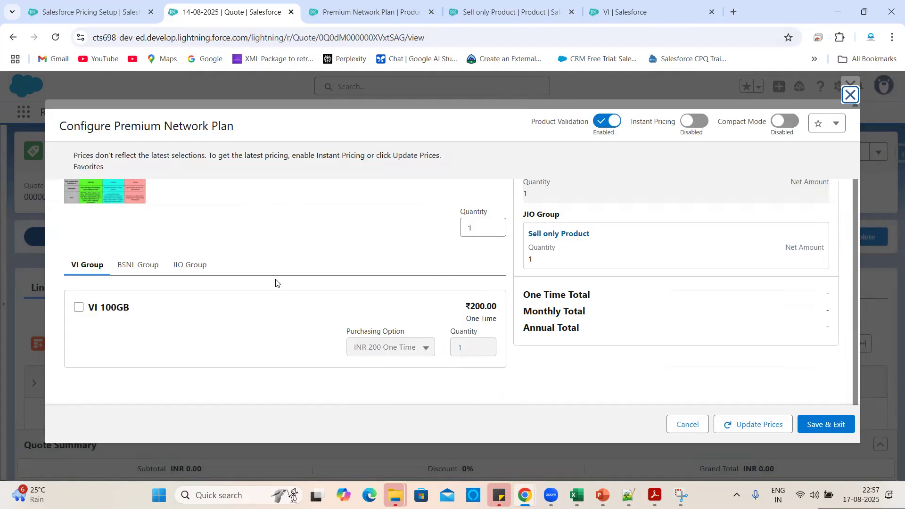
left_click(79, 309)
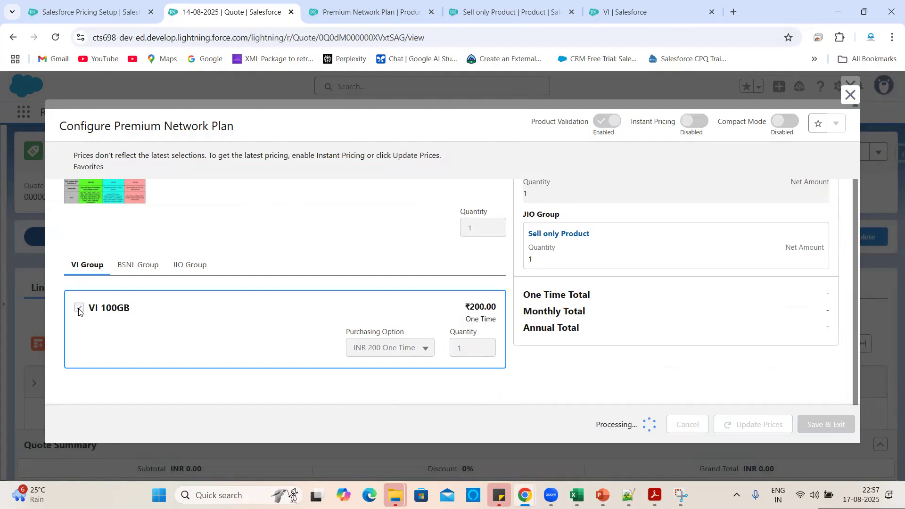
left_click(138, 266)
scroll(257, 371, "down", 1)
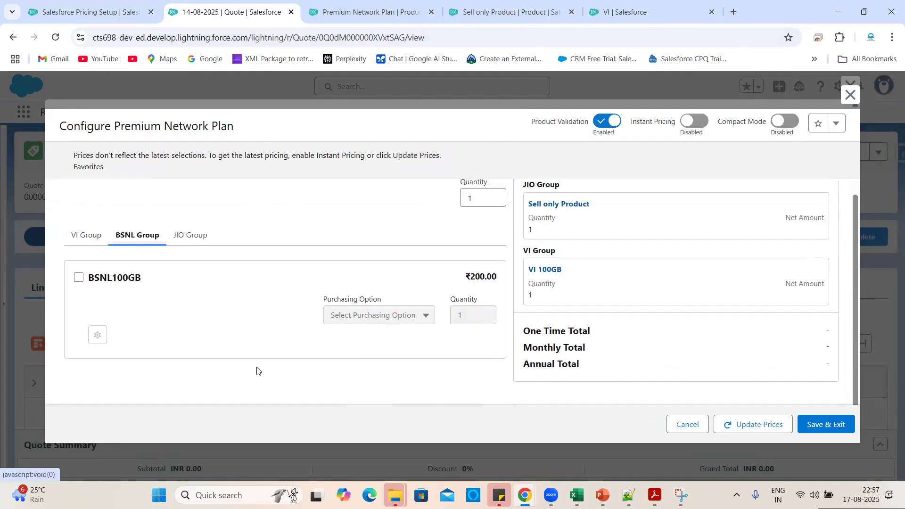
left_click(80, 278)
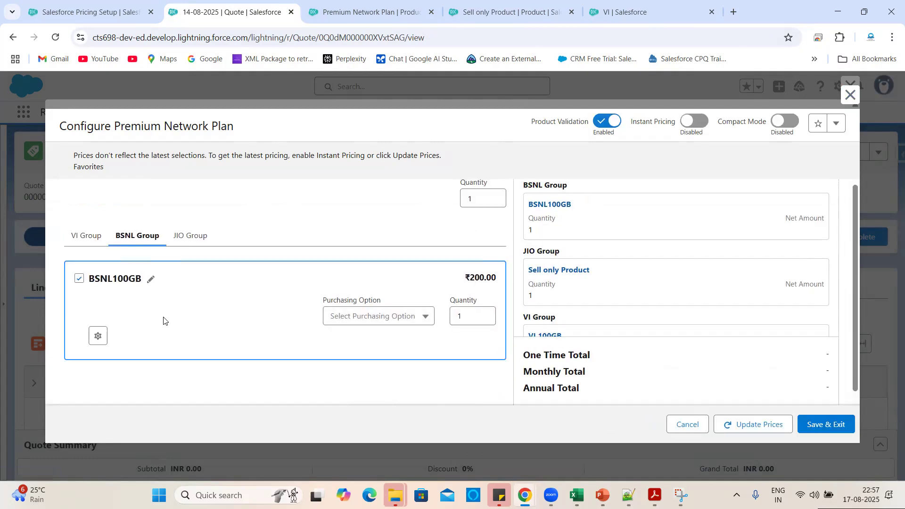
In JIO Group, select JIO100GB and keep Sell only Product selected alongside it.
left_click(191, 236)
scroll(218, 289, "down", 2)
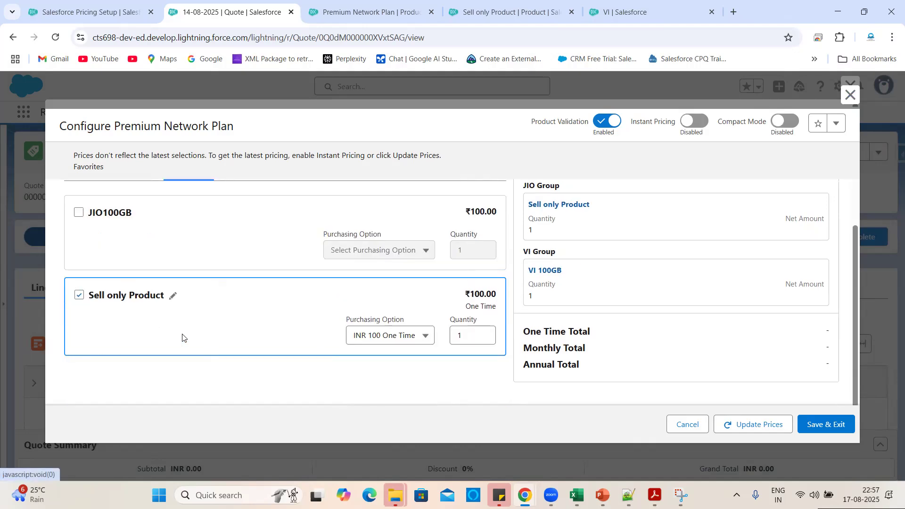
scroll(182, 337, "up", 2)
left_click(79, 262)
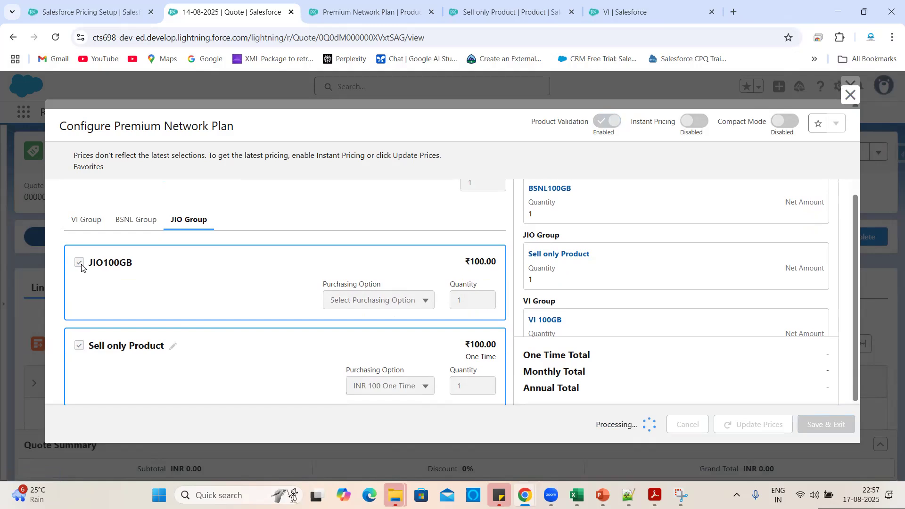
scroll(307, 344, "down", 2)
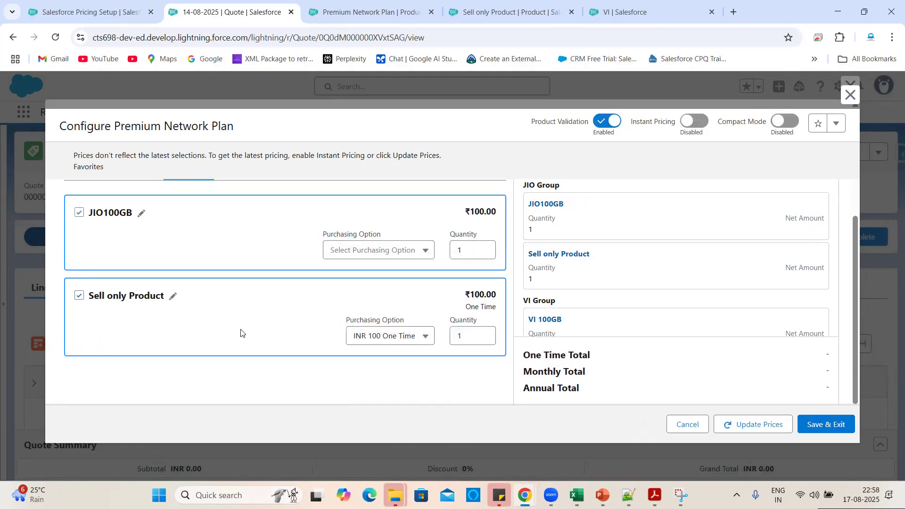
left_click(80, 296)
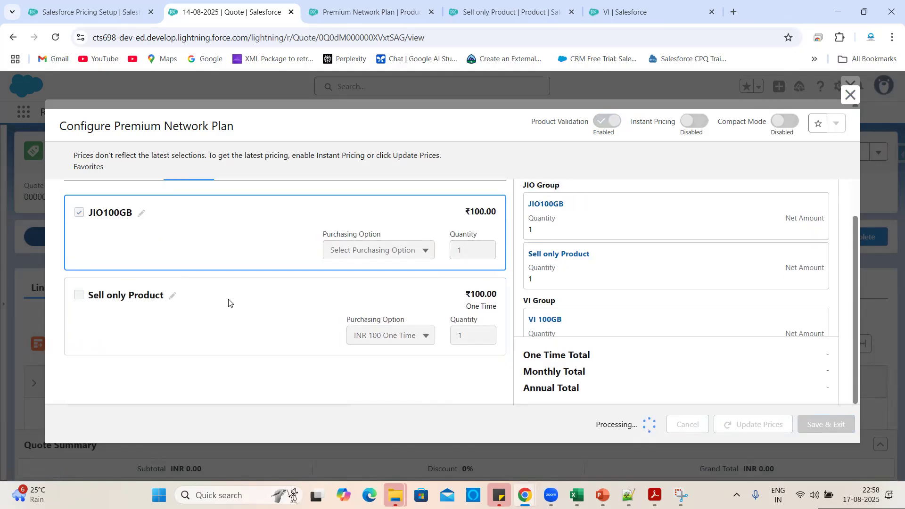
left_click(79, 296)
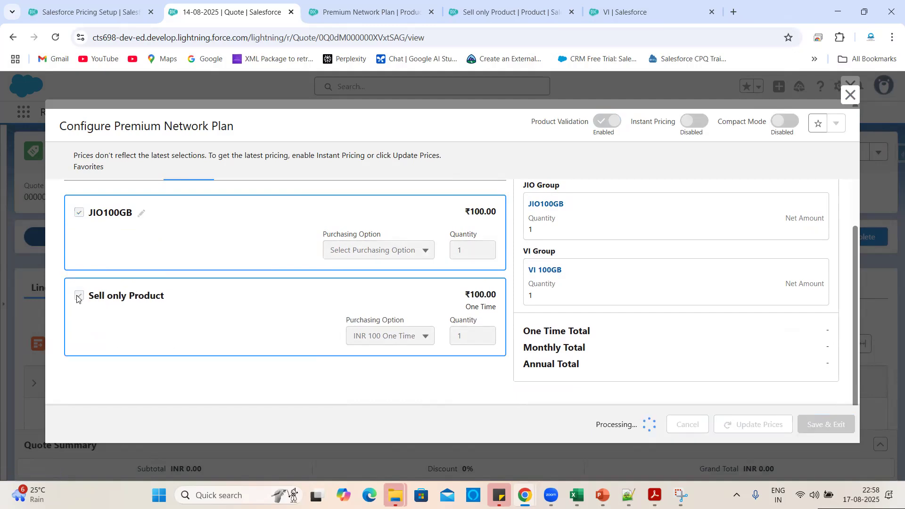
left_click(356, 13)
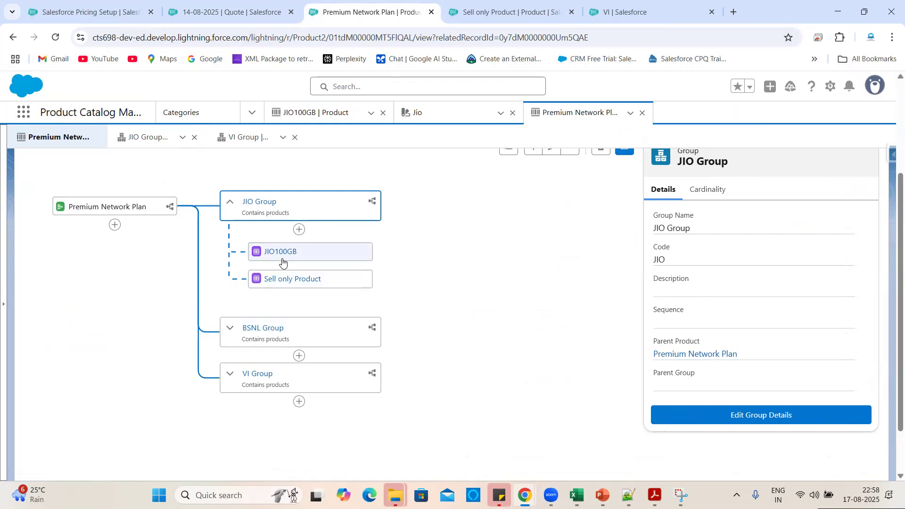
Edit the Sell only Product relationship to Min Quantity 1 and Max Quantity 5, and save.
left_click(264, 280)
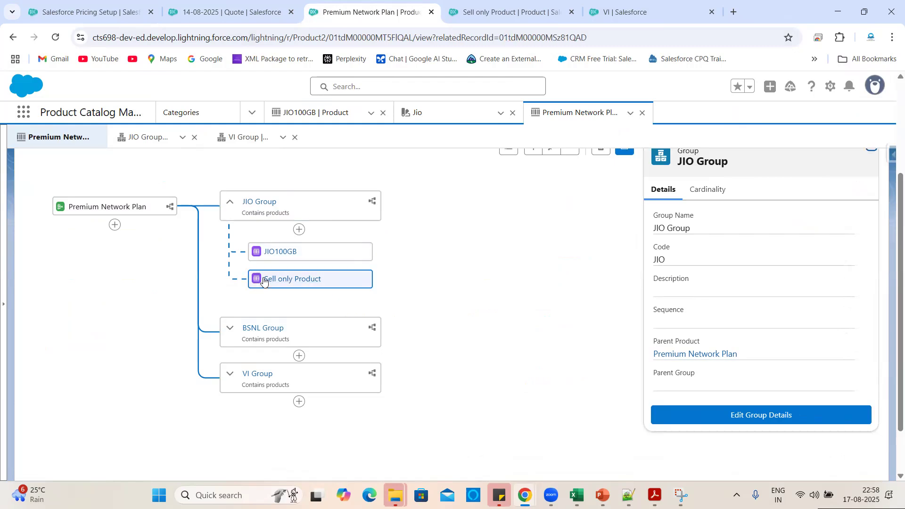
scroll(806, 376, "down", 2)
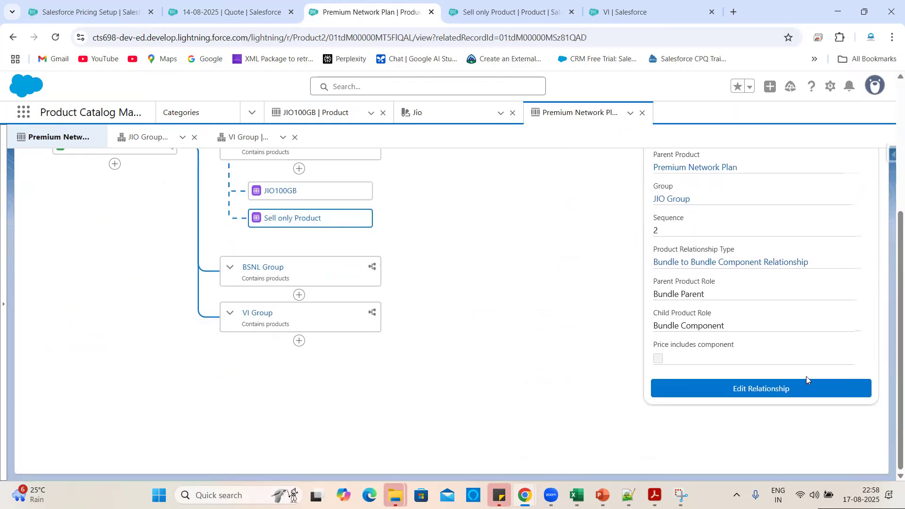
left_click(759, 390)
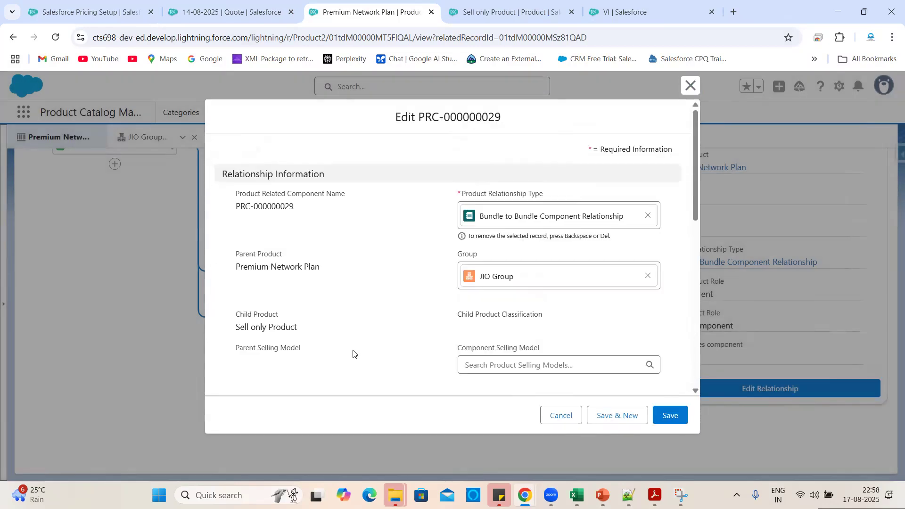
scroll(354, 353, "down", 7)
scroll(457, 276, "down", 2)
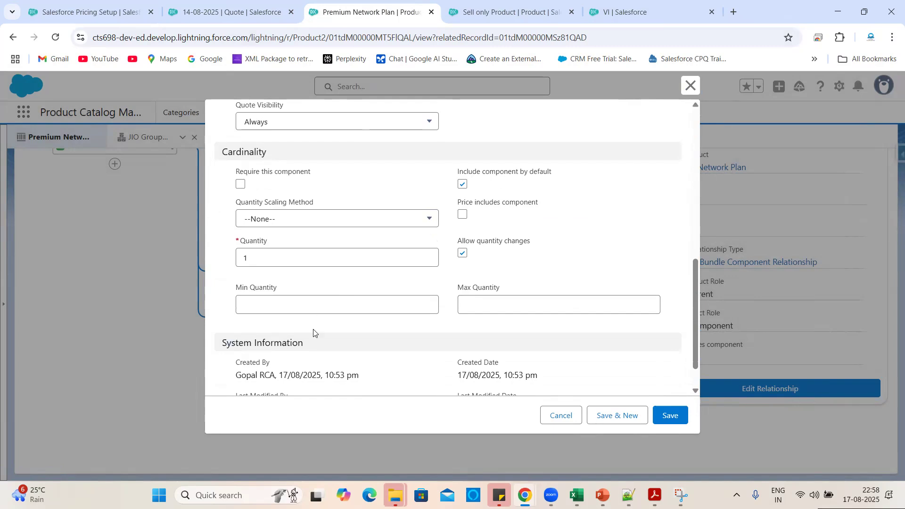
left_click(279, 308)
type("1")
left_click(471, 305)
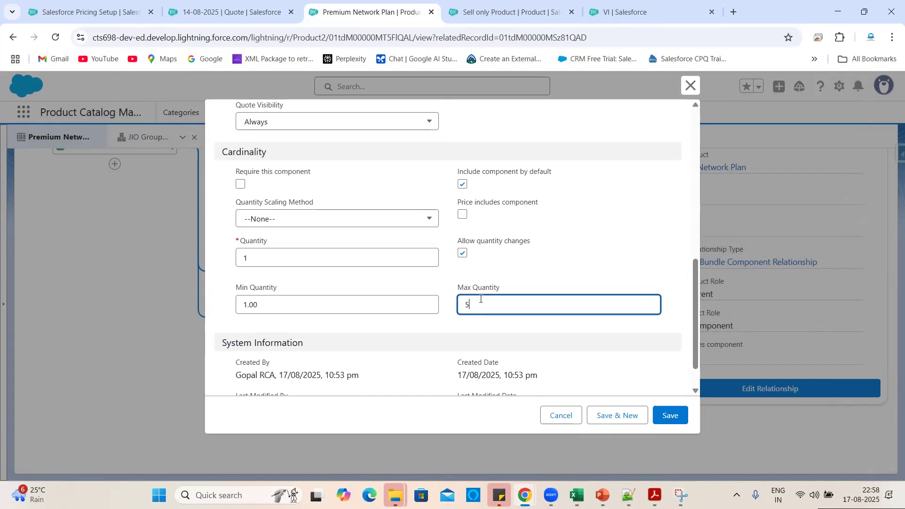
type("5")
left_click(503, 283)
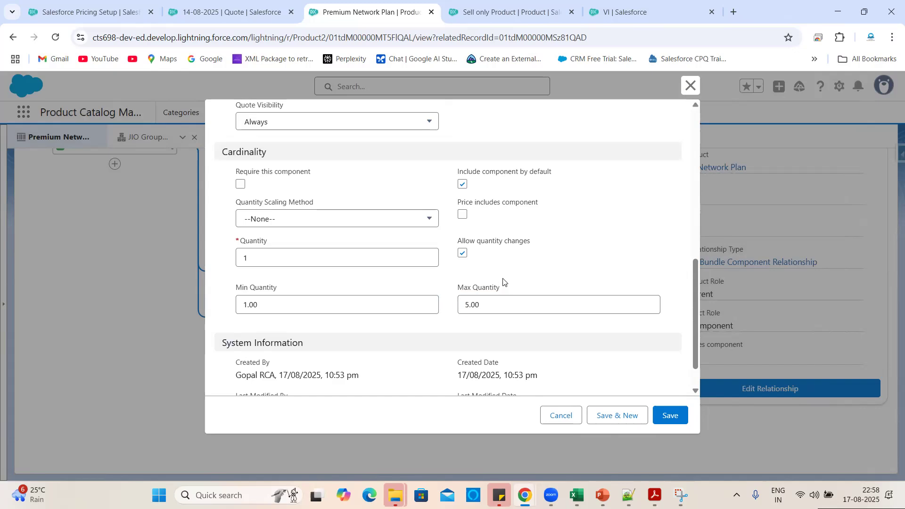
left_click(670, 415)
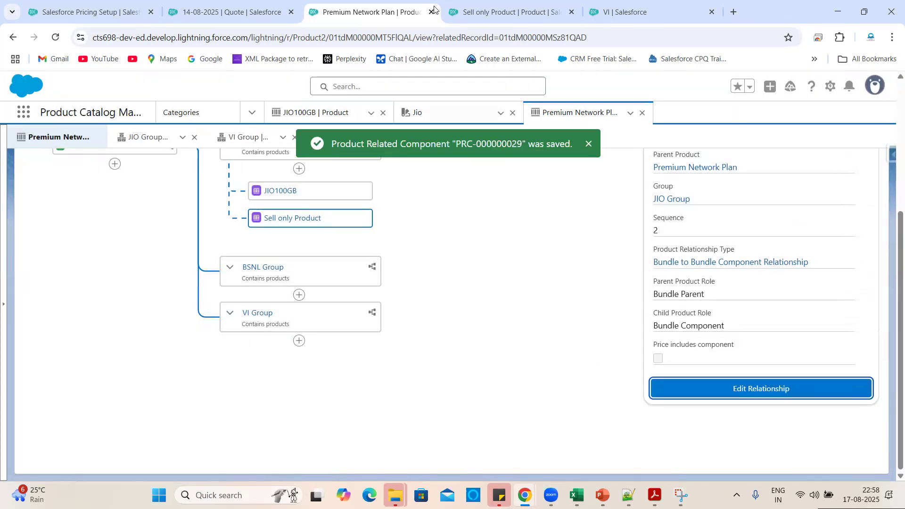
left_click(264, 4)
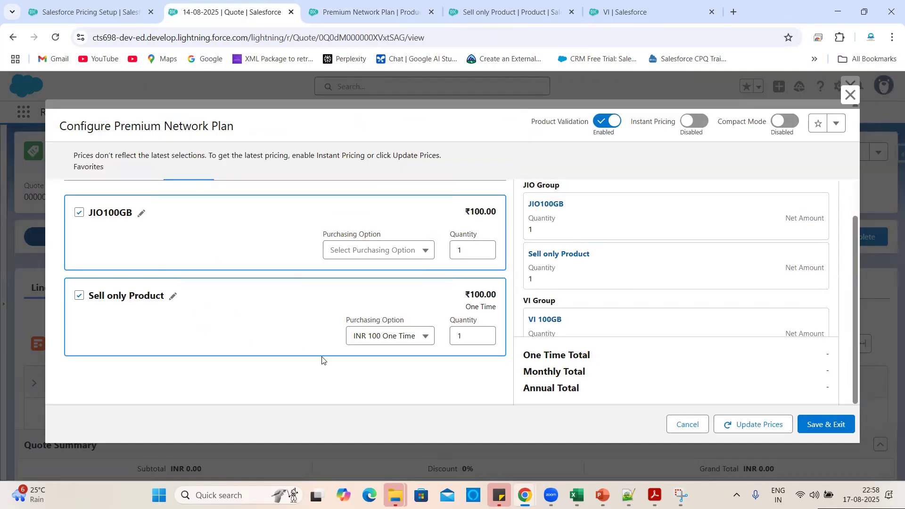
Set Sell only Product quantity to 12, update prices to ₹1,700.00, then reload the quote.
left_click(463, 334)
type("2")
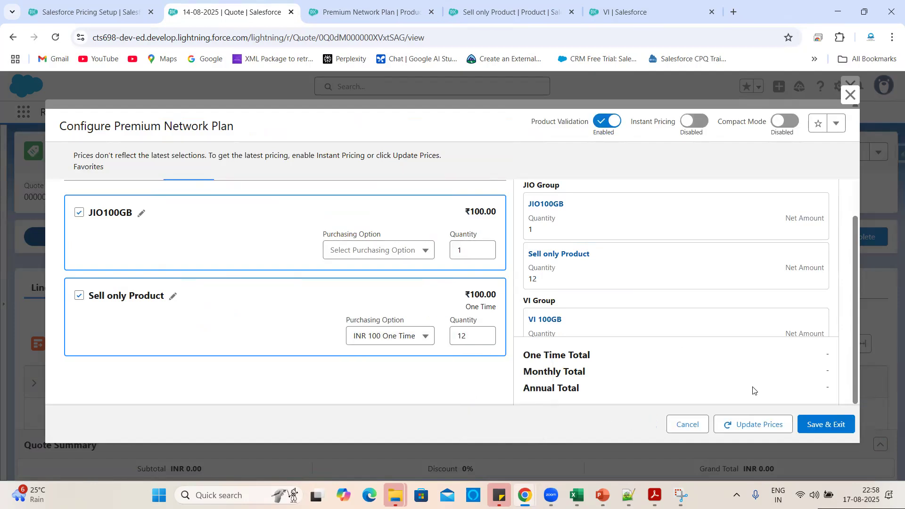
left_click(741, 424)
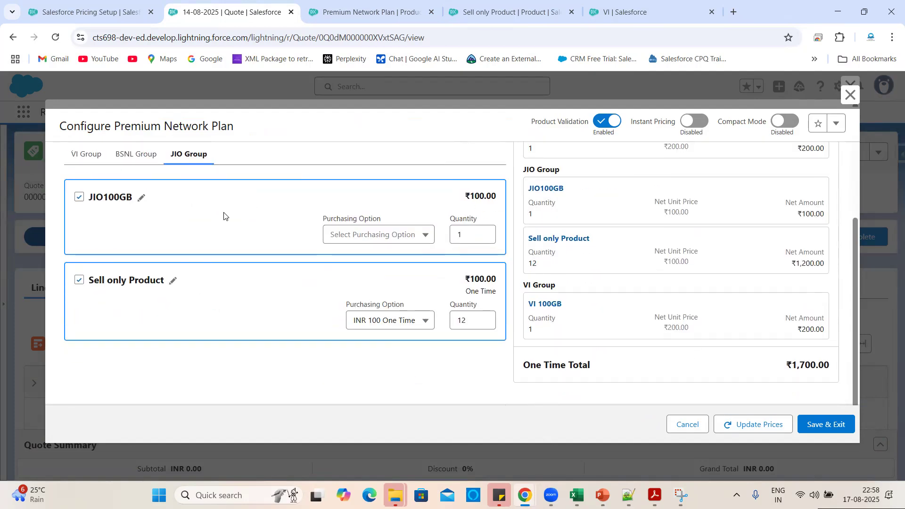
left_click(55, 42)
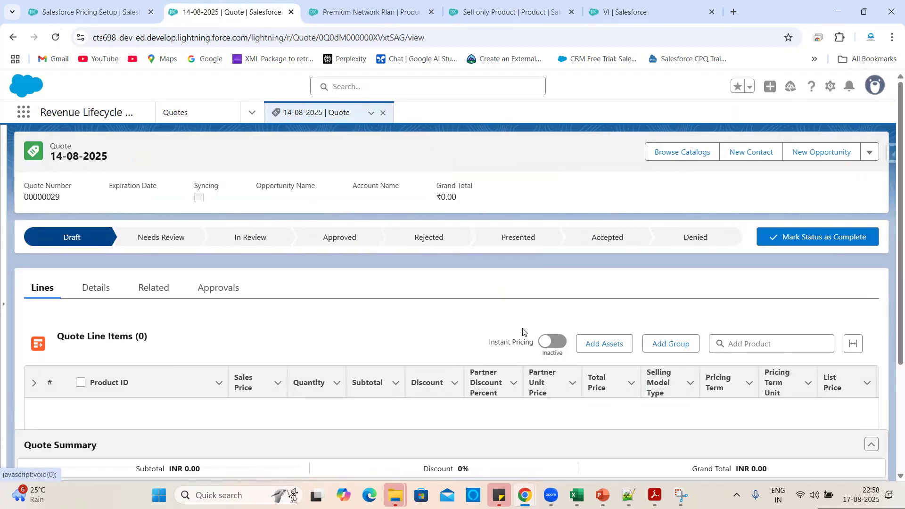
Open the Premium Network Plan configurator from the Packaged catalog.
left_click(676, 150)
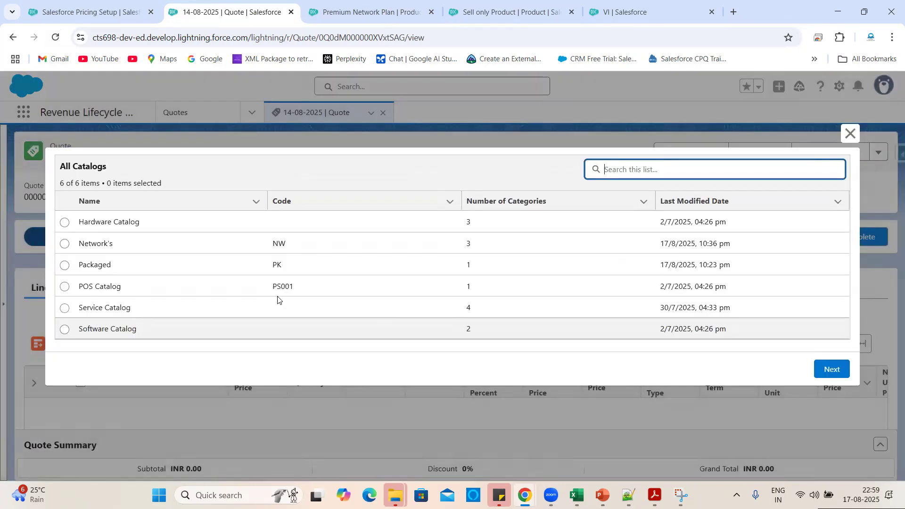
left_click(64, 264)
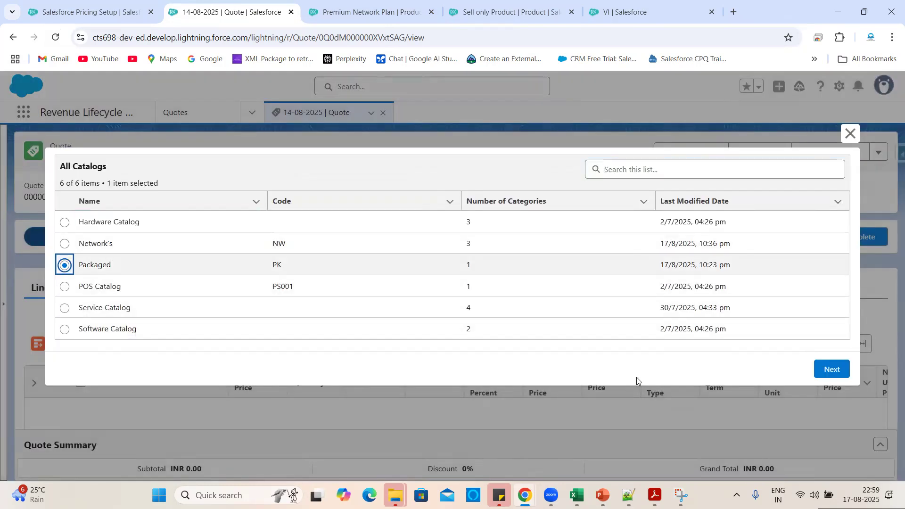
left_click(832, 369)
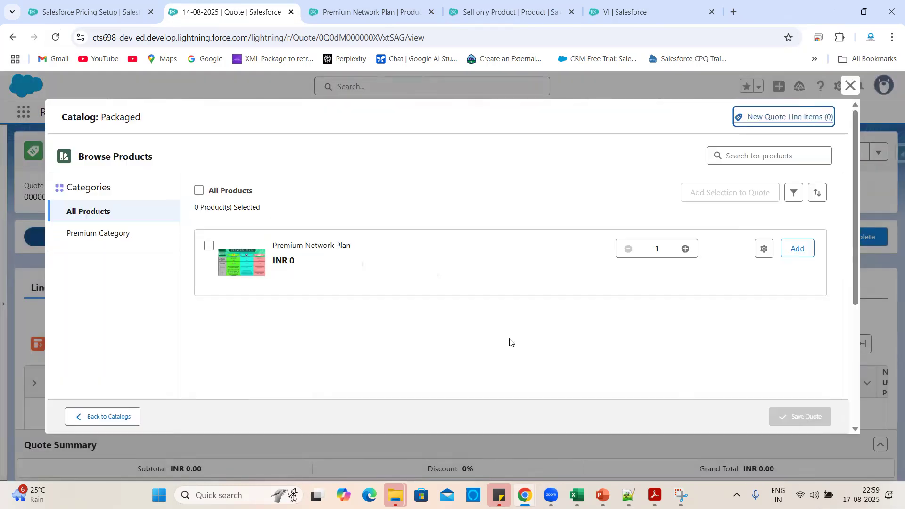
left_click(765, 249)
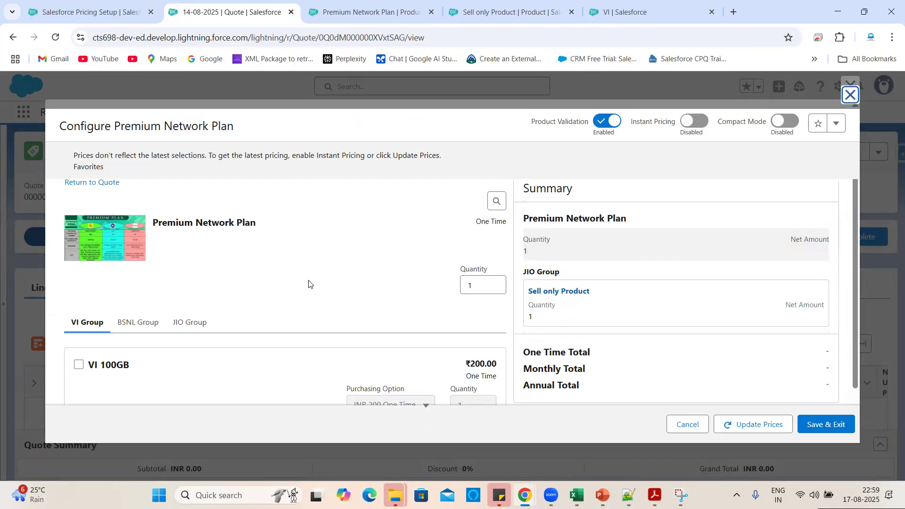
In JIO Group, change Sell only Product's quantity to 12.
left_click(181, 325)
scroll(130, 302, "down", 3)
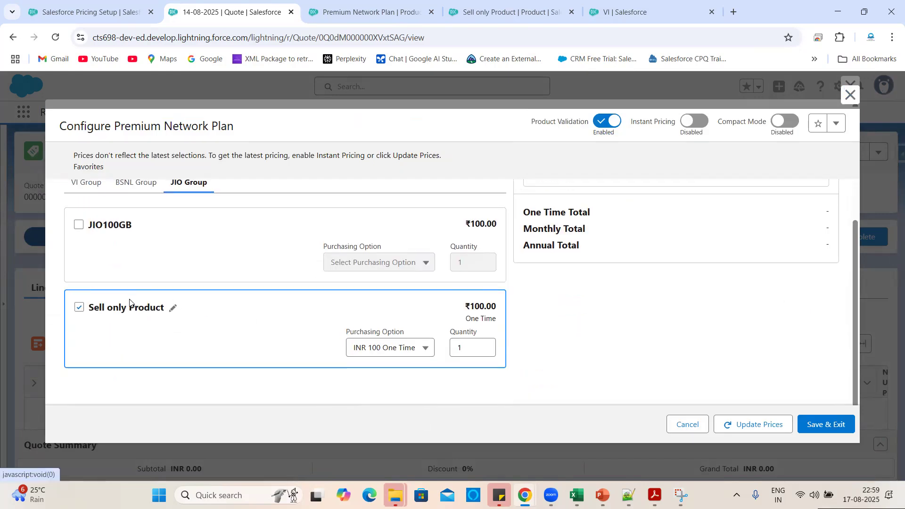
left_click(465, 348)
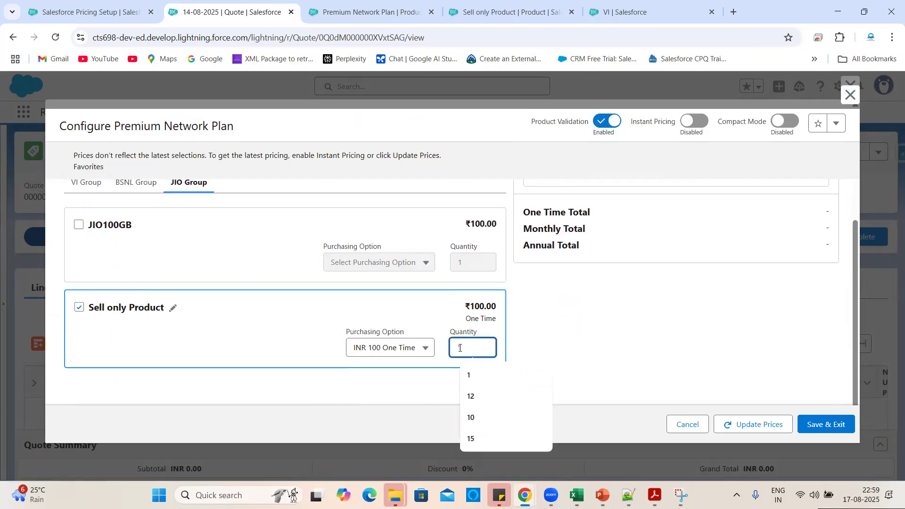
key("BackSpace")
left_click(471, 396)
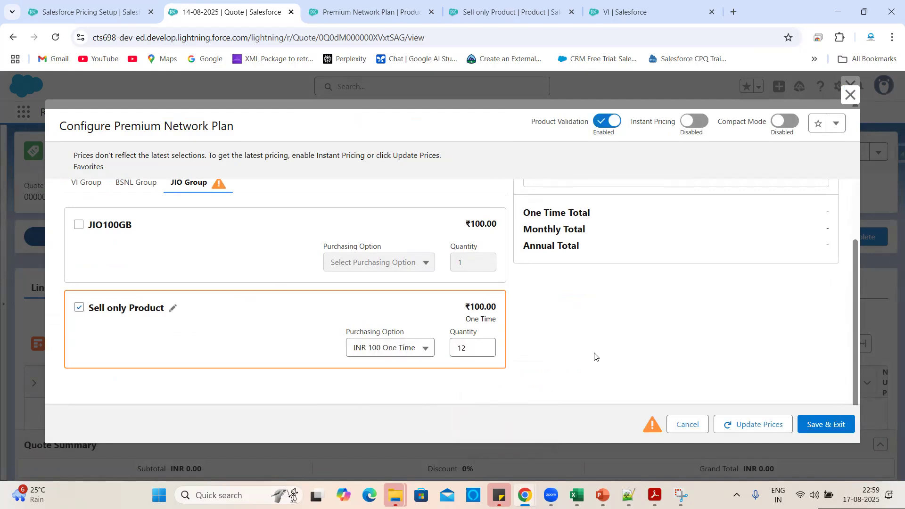
scroll(253, 210, "up", 3)
scroll(288, 271, "down", 3)
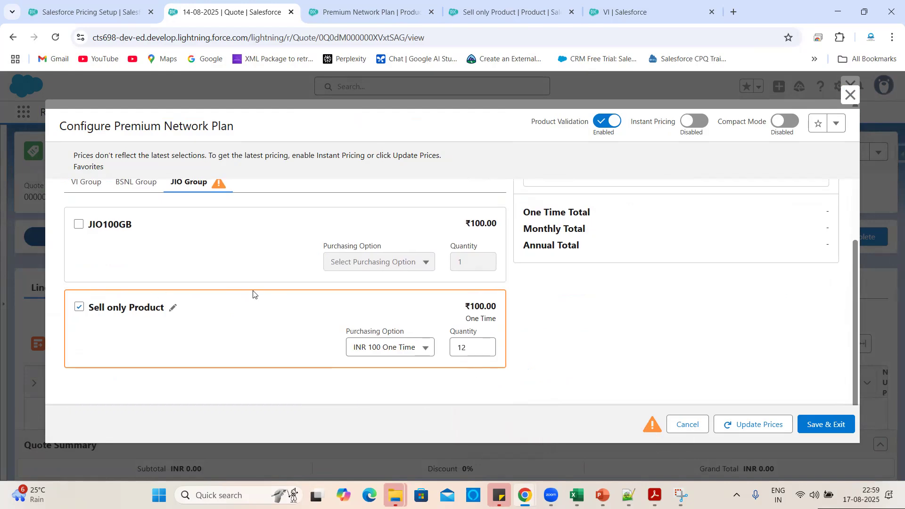
scroll(253, 293, "up", 5)
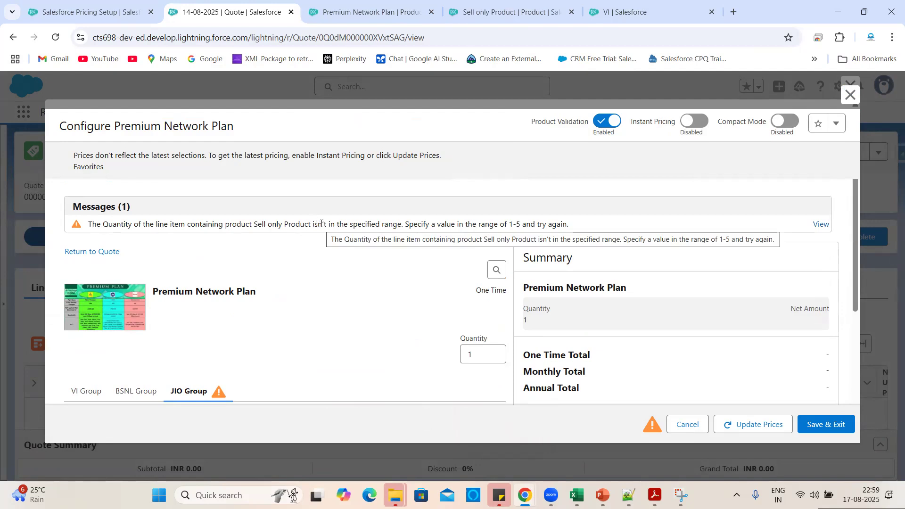
Highlight the warning's out-of-range wording and the allowed 1–5 range.
left_click_drag(350, 224, 400, 221)
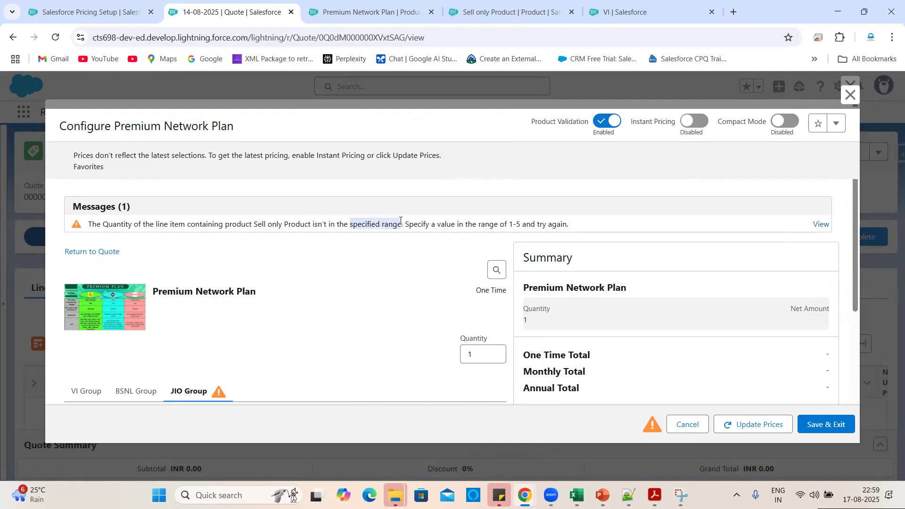
left_click_drag(481, 222, 571, 231)
left_click(410, 246)
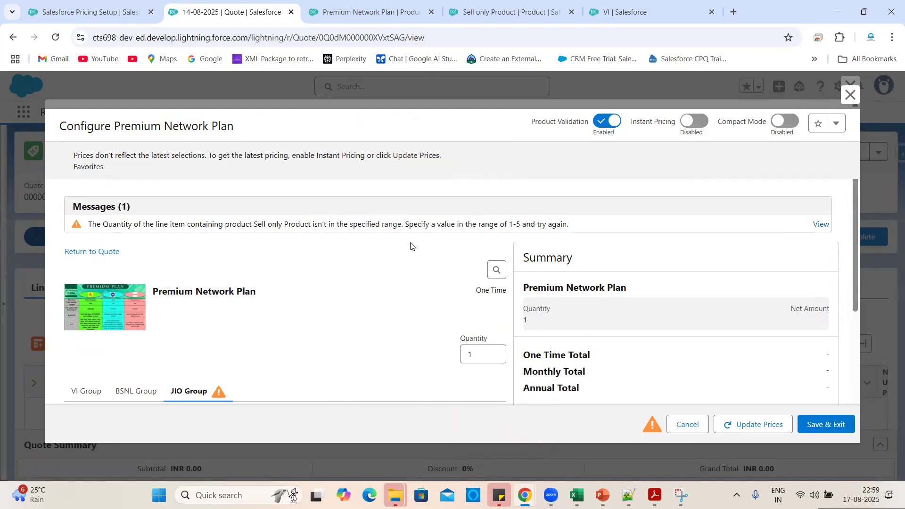
Replace the Sell only Product quantity with 5 to clear the warning.
scroll(450, 320, "down", 4)
left_click(476, 341)
key("BackSpace")
type("5")
key("BackSpace")
key("BackSpace")
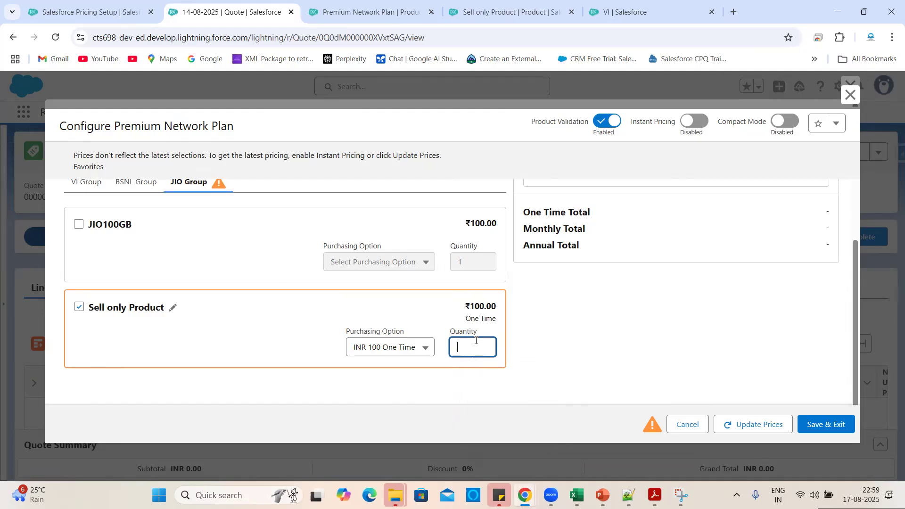
left_click(488, 406)
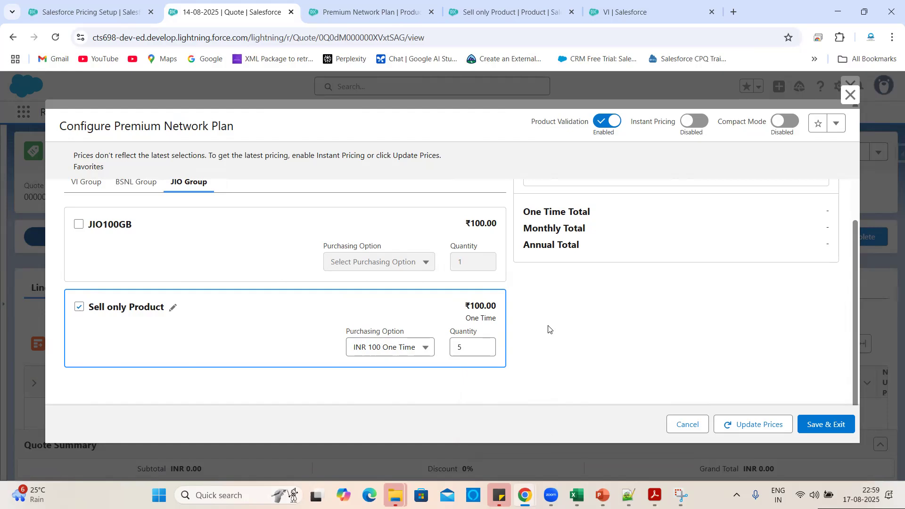
scroll(545, 315, "up", 2)
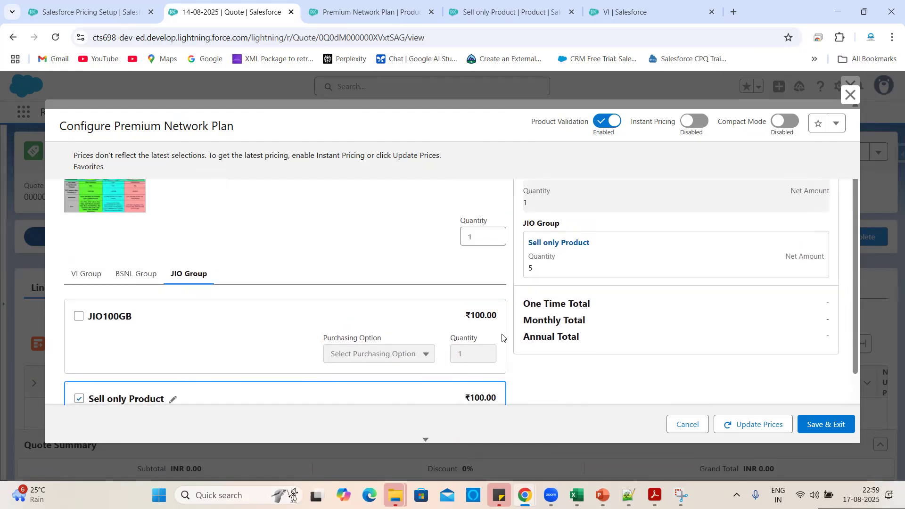
scroll(502, 338, "down", 2)
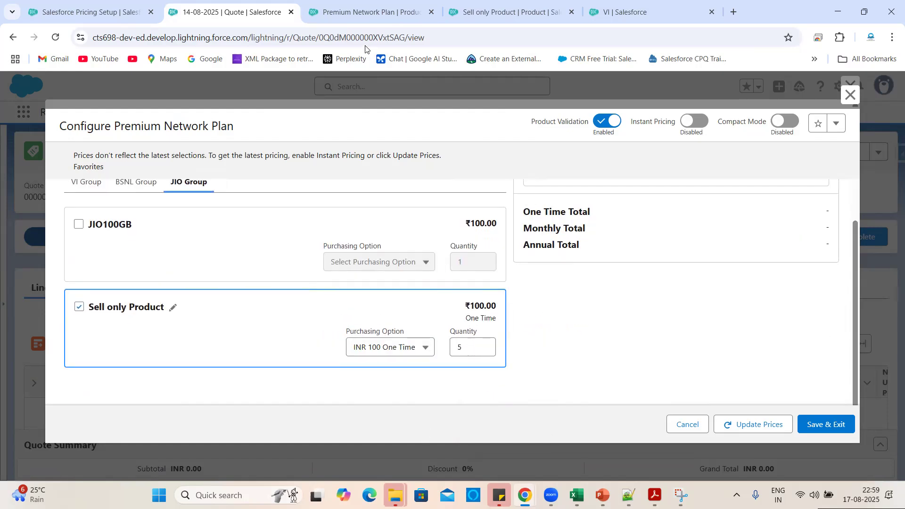
Check Sell only Product's Min 1 / Max 5 quantities in Edit Relationship, then cancel without changes.
left_click(355, 19)
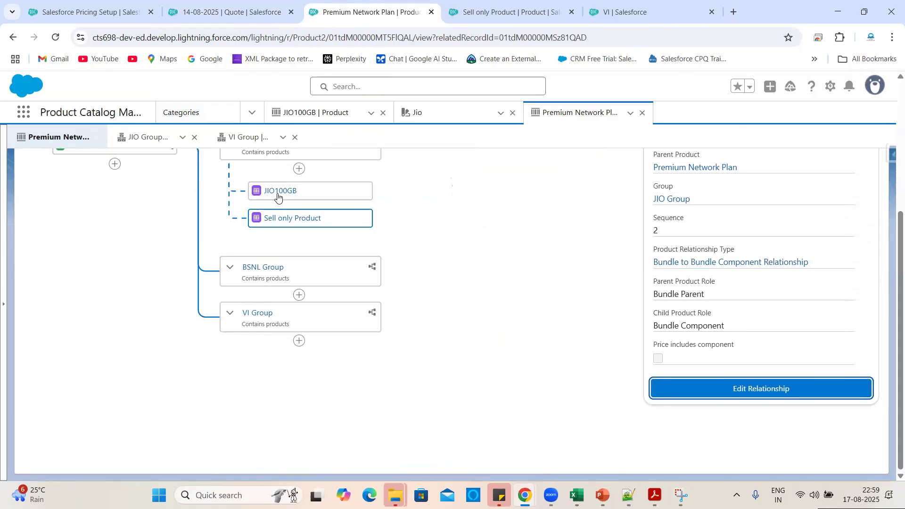
left_click(496, 233)
scroll(493, 245, "up", 2)
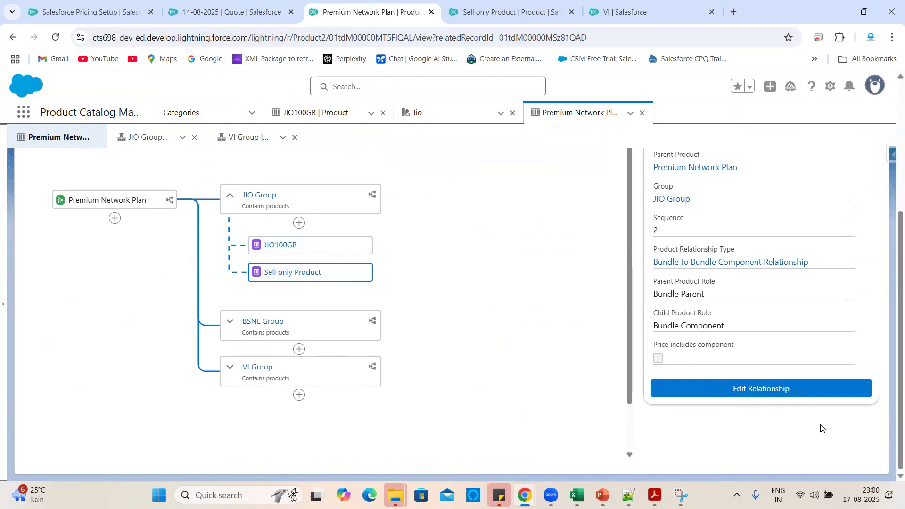
left_click(787, 389)
scroll(459, 337, "down", 8)
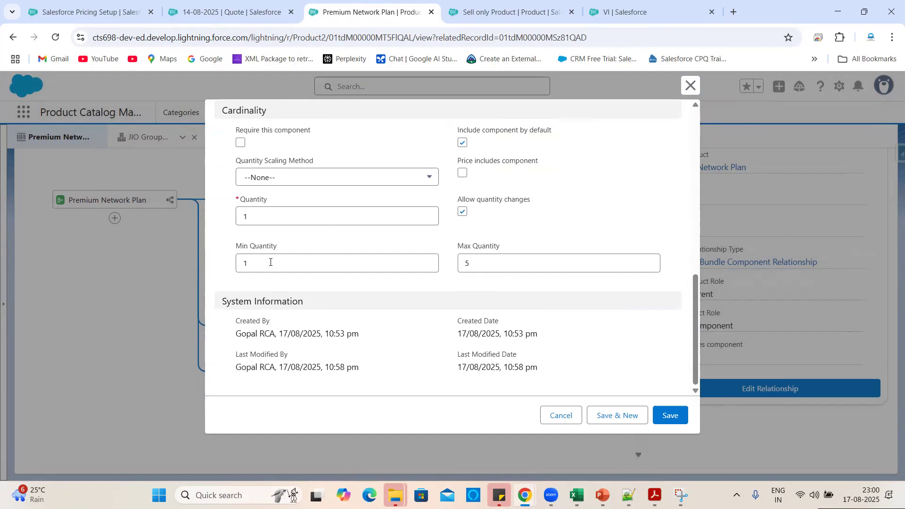
scroll(529, 254, "up", 5)
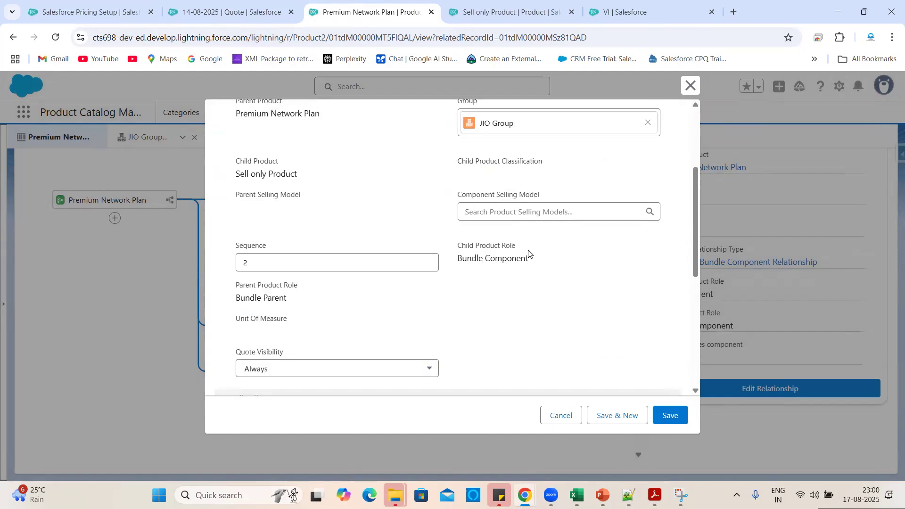
scroll(391, 203, "up", 3)
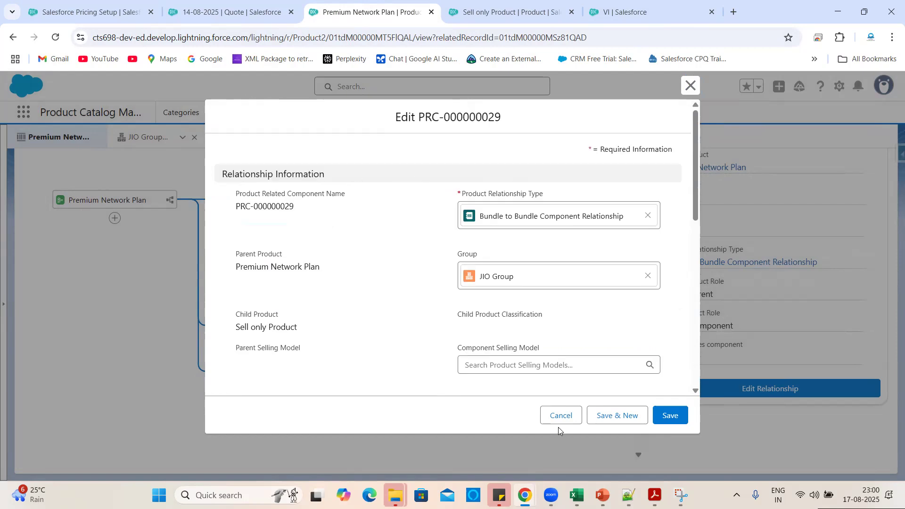
left_click(562, 416)
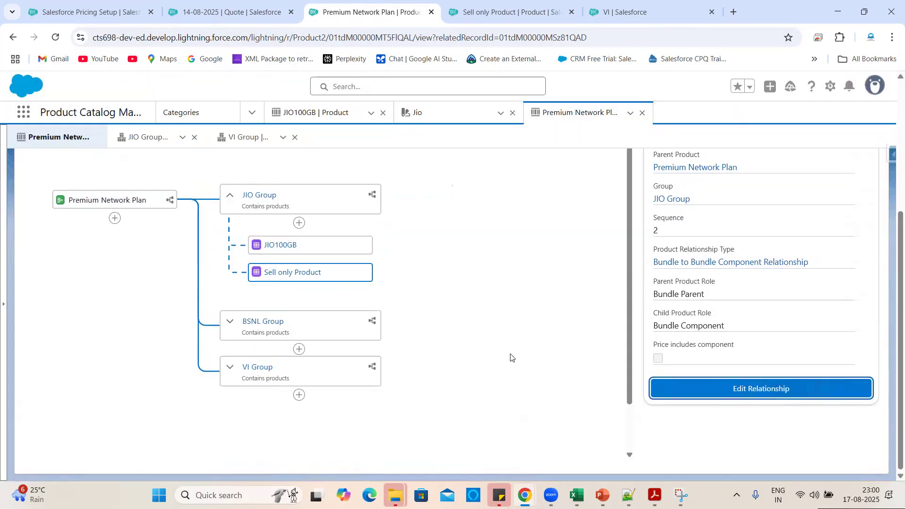
key("ctrl+shift+Tab")
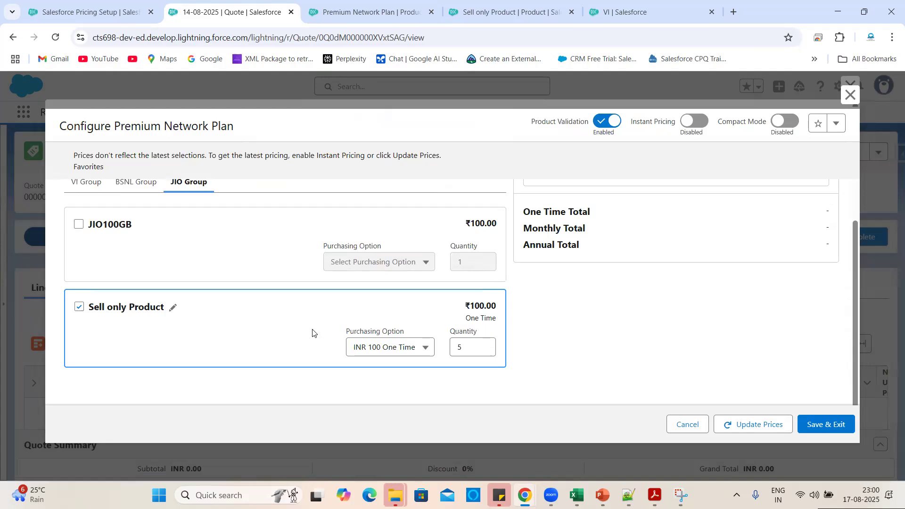
Select JIO100GB, BSNL100GB and VI 100GB in their respective group tabs.
scroll(313, 333, "up", 3)
scroll(312, 333, "down", 3)
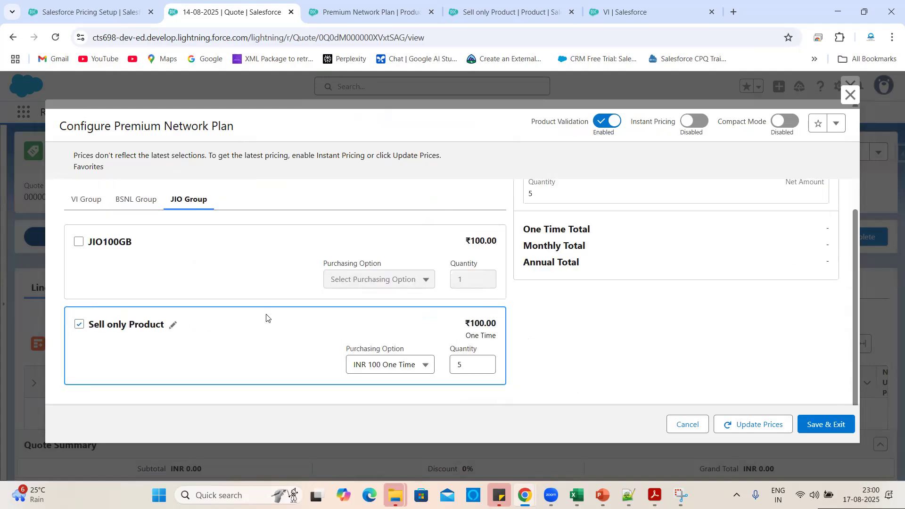
left_click(79, 243)
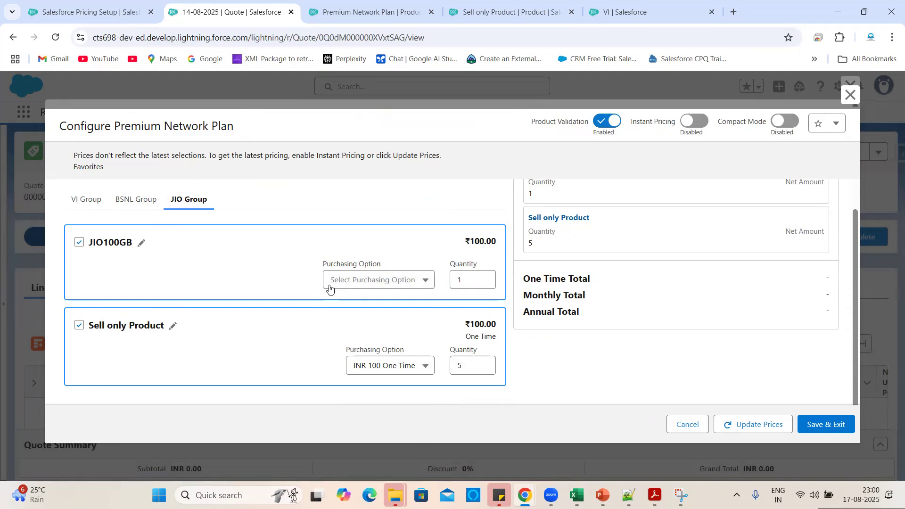
left_click(120, 343)
scroll(324, 289, "down", 2)
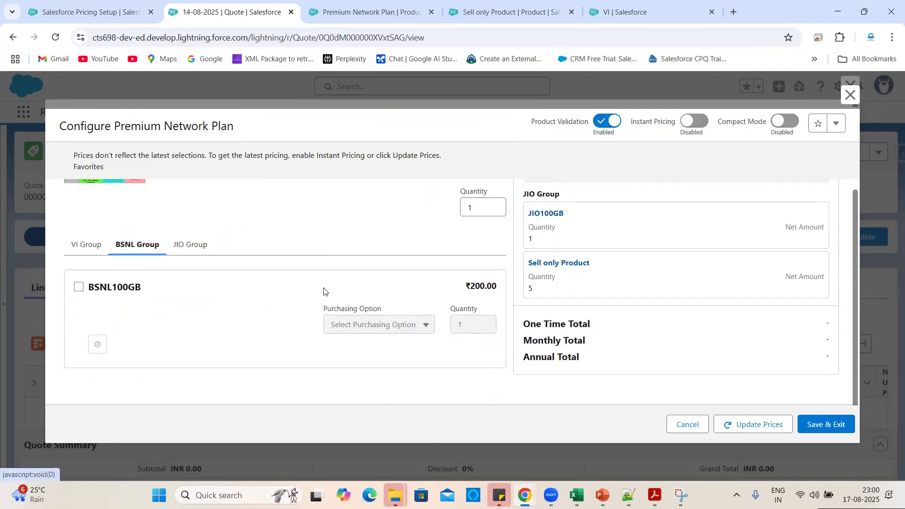
left_click(79, 286)
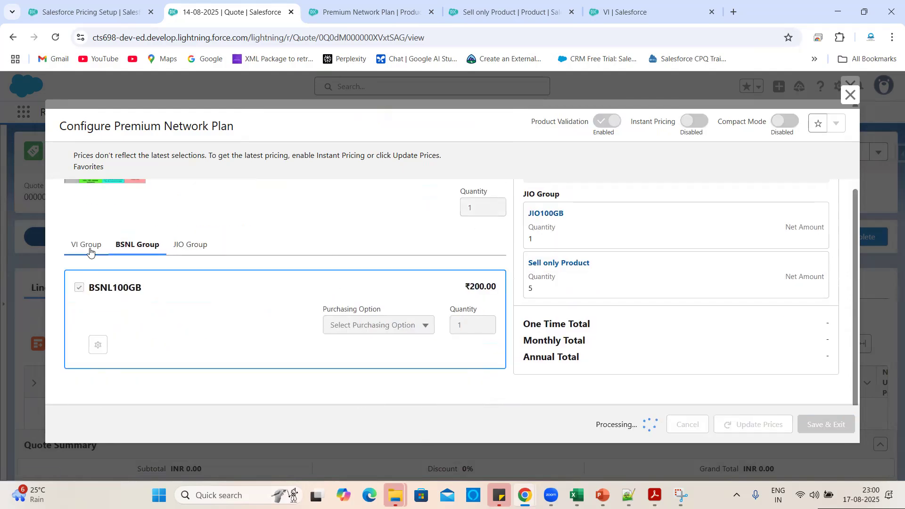
left_click(88, 247)
left_click(79, 295)
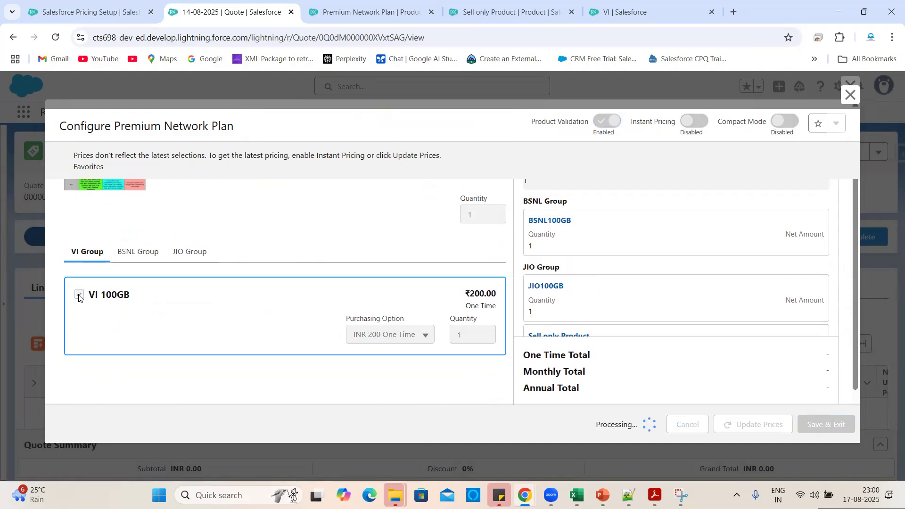
Update BSNL100GB's configuration prices and save, giving a ₹1,000.00 total.
left_click(198, 256)
scroll(174, 302, "down", 2)
scroll(252, 286, "up", 3)
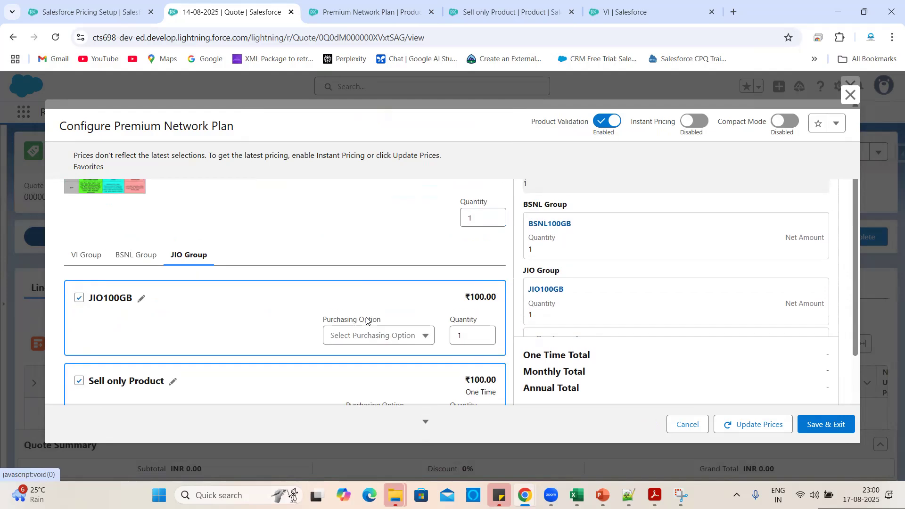
left_click(141, 264)
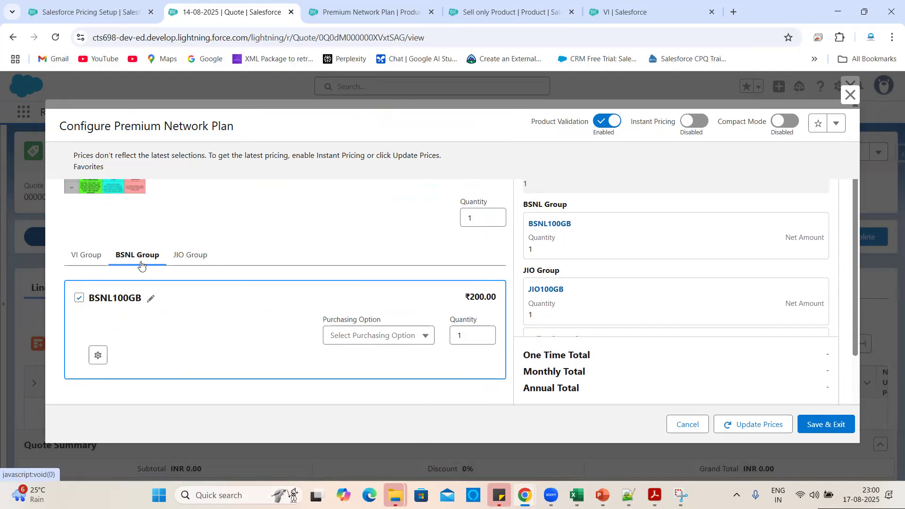
left_click(98, 356)
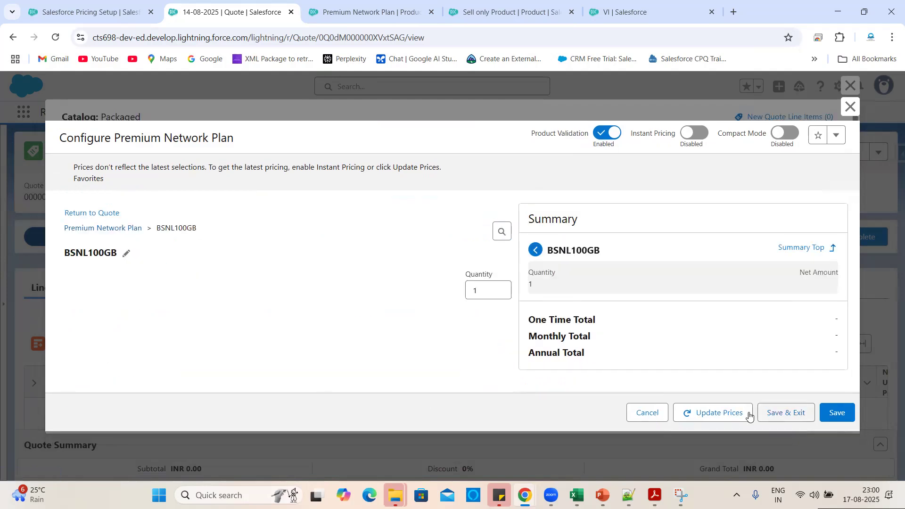
left_click(733, 413)
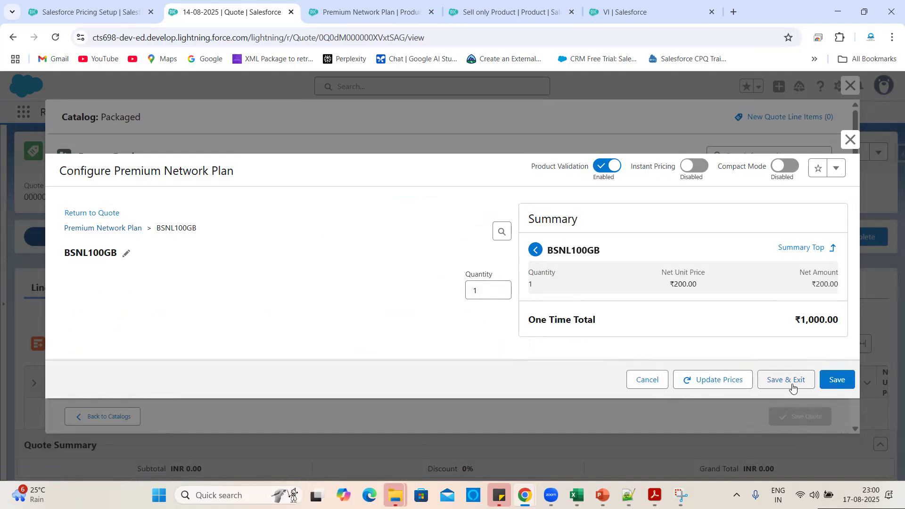
left_click(834, 381)
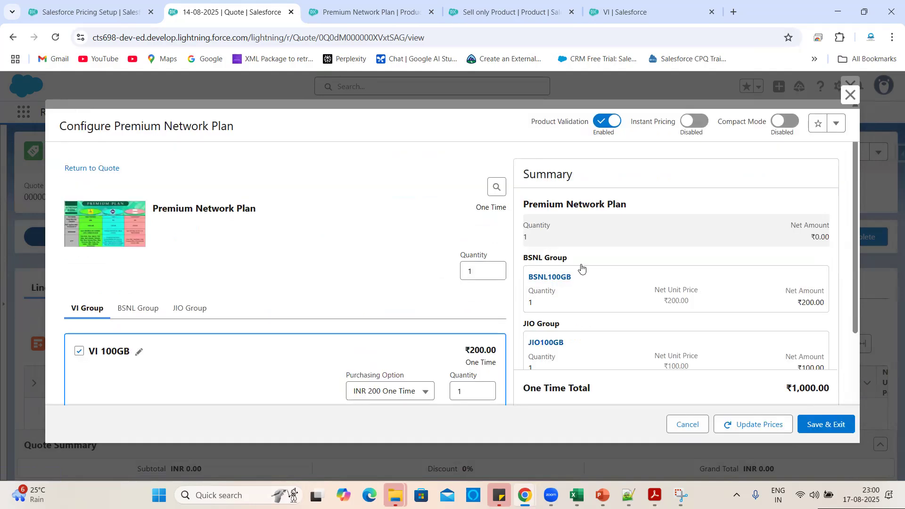
Recheck the BSNL and JIO Group selections in the configured bundle.
scroll(371, 251, "down", 2)
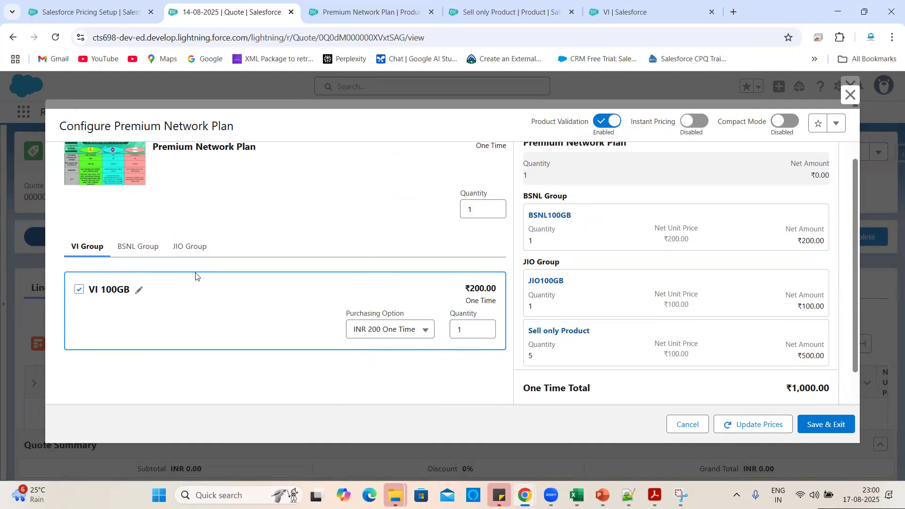
left_click(141, 247)
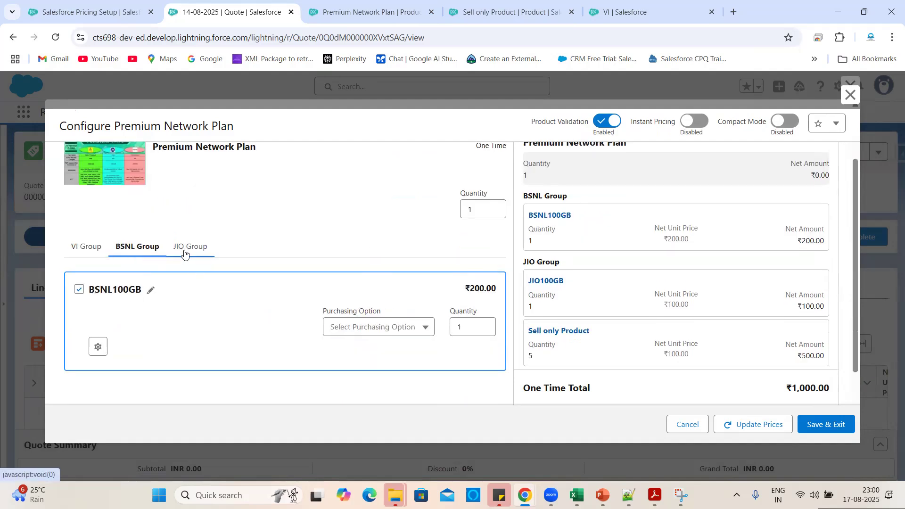
left_click(184, 253)
left_click(135, 256)
scroll(229, 299, "down", 1)
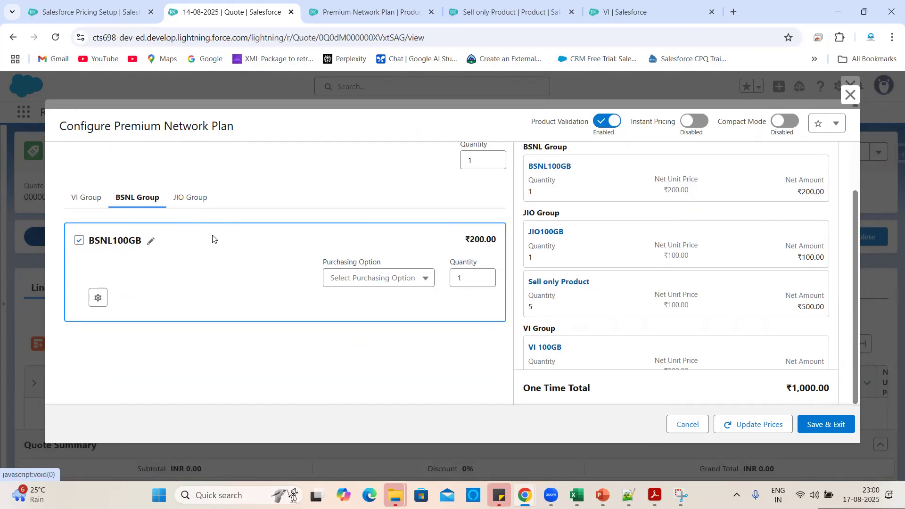
scroll(224, 269, "up", 1)
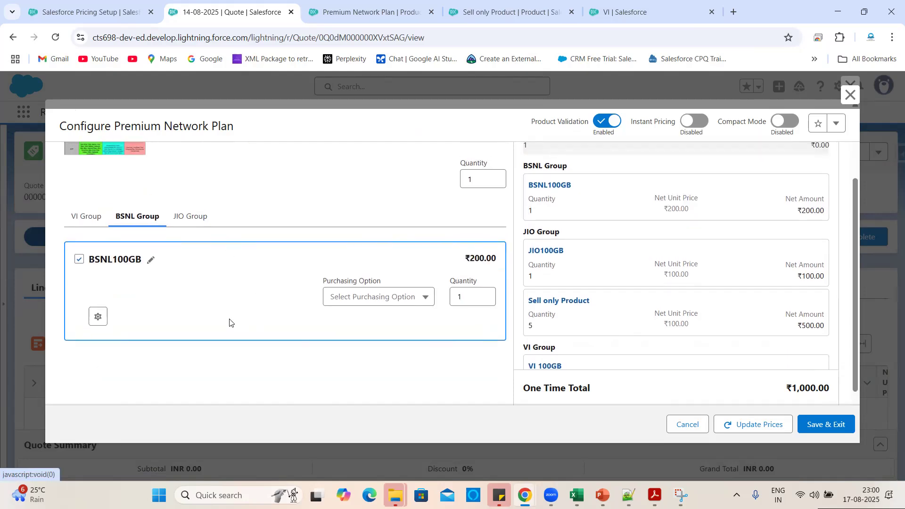
left_click(373, 11)
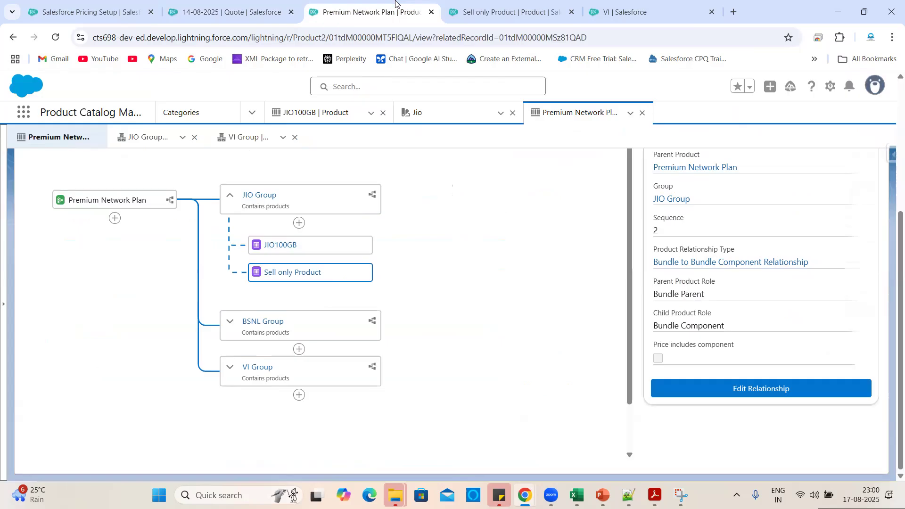
Add Antivirus as a new product component under BSNL Group.
left_click(229, 322)
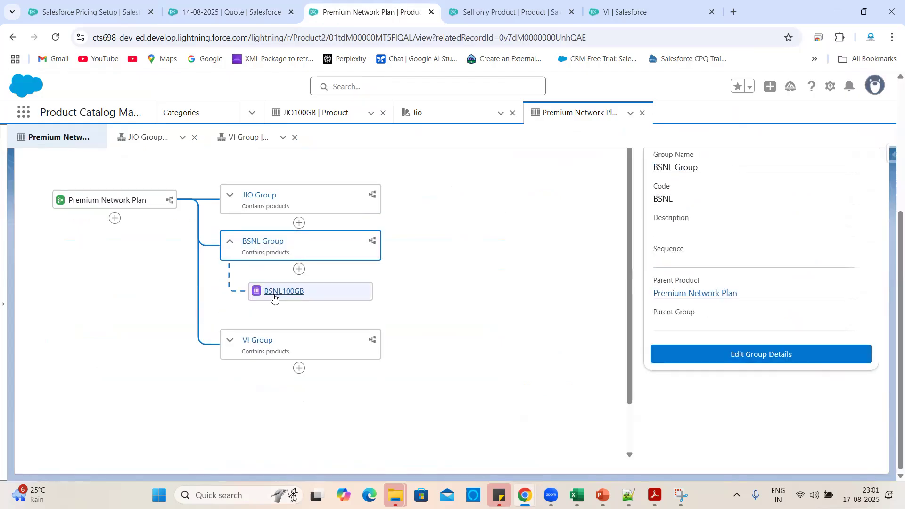
left_click(298, 271)
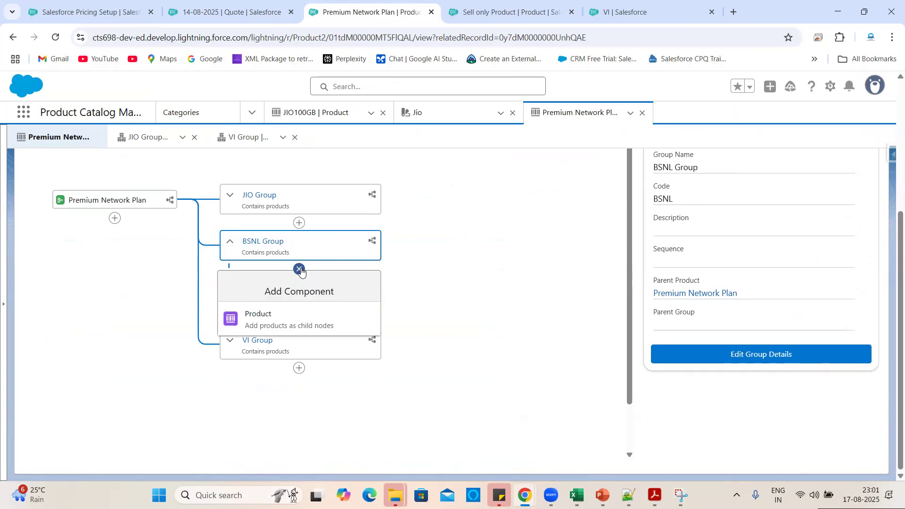
left_click(265, 322)
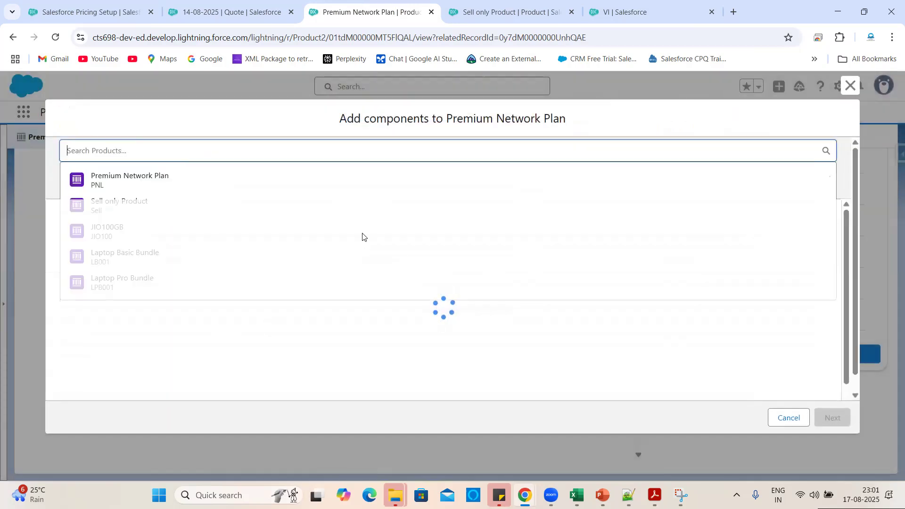
scroll(206, 377, "down", 3)
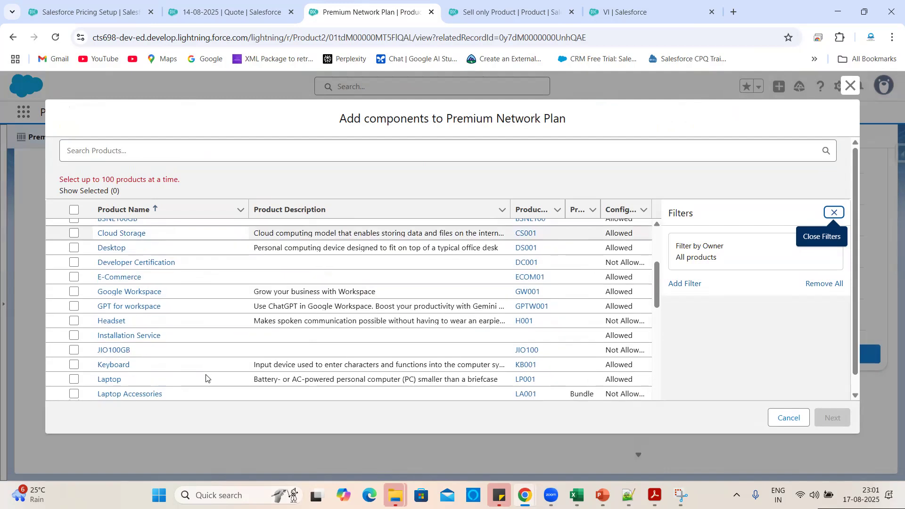
scroll(206, 377, "up", 3)
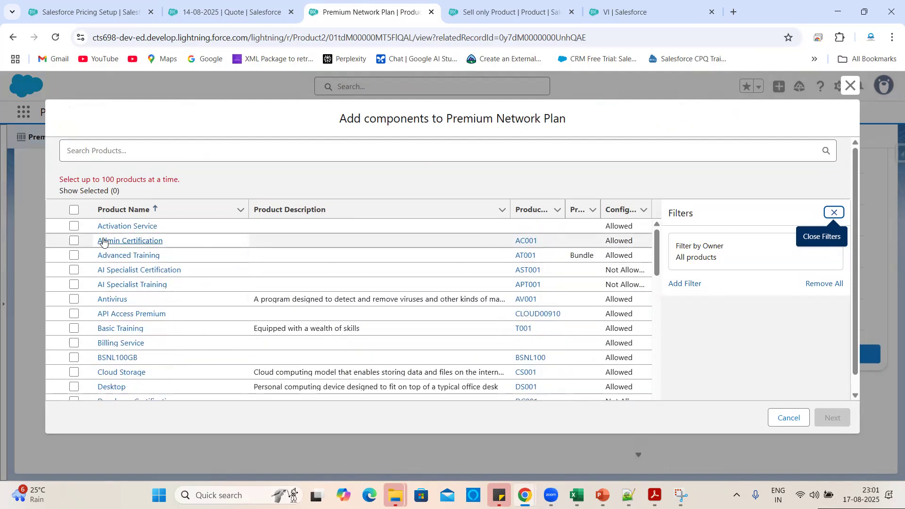
left_click(75, 302)
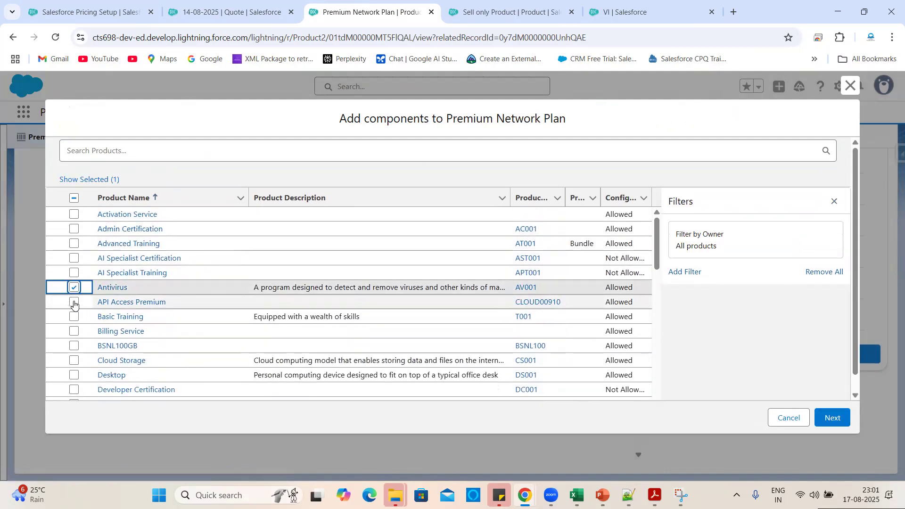
left_click(343, 174)
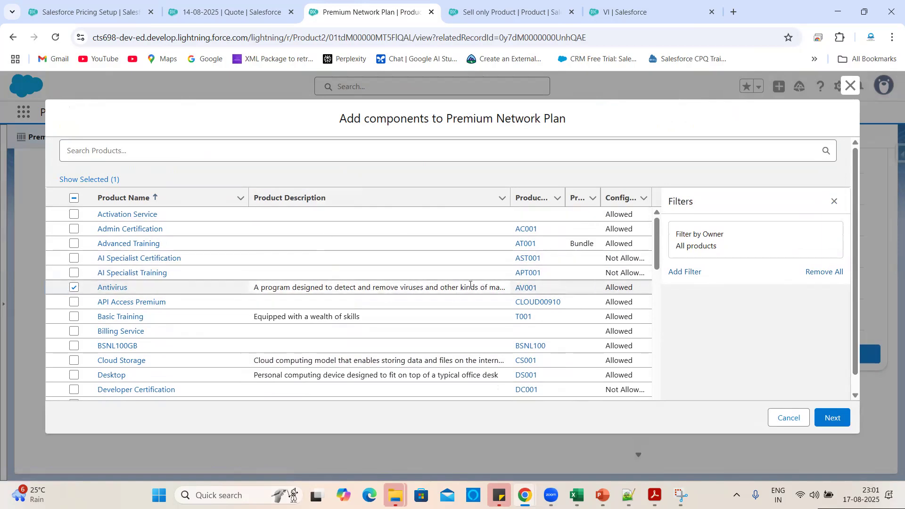
left_click(822, 414)
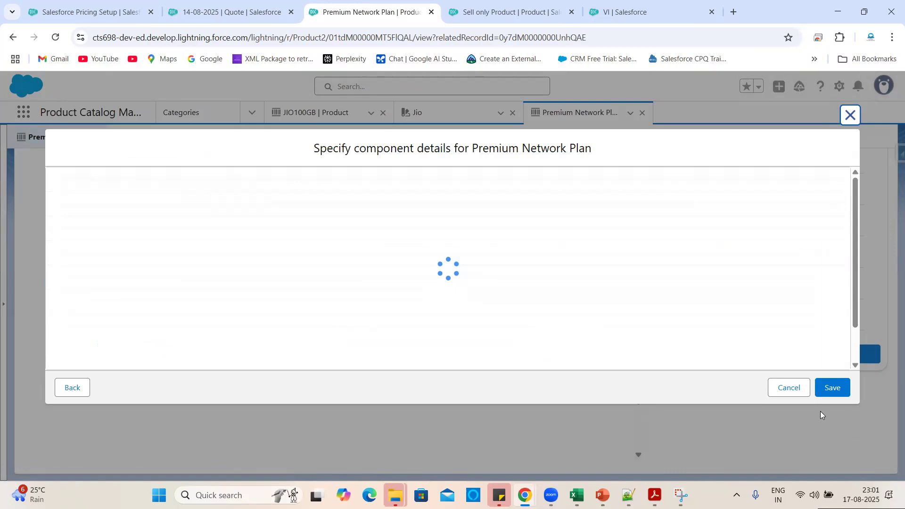
Give the Antivirus component sequence 2, allow quantity changes, and save it.
scroll(554, 233, "right", 10)
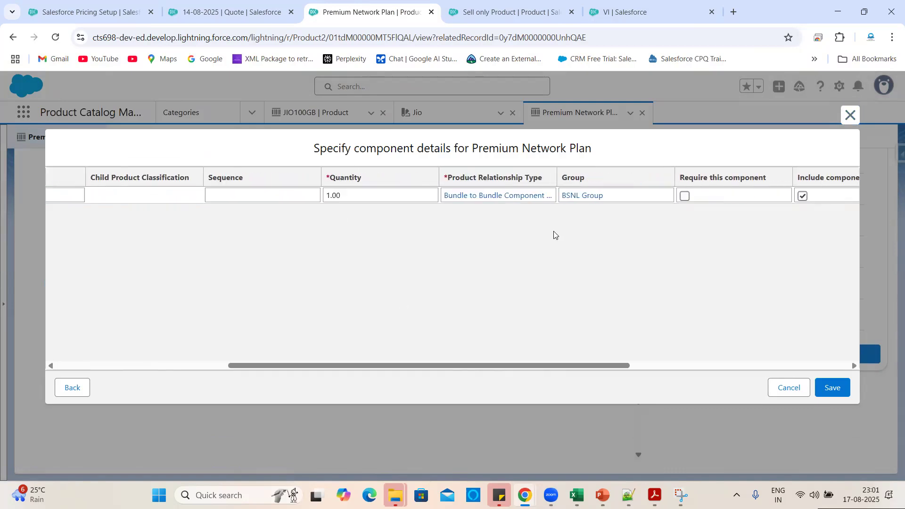
left_click(130, 198)
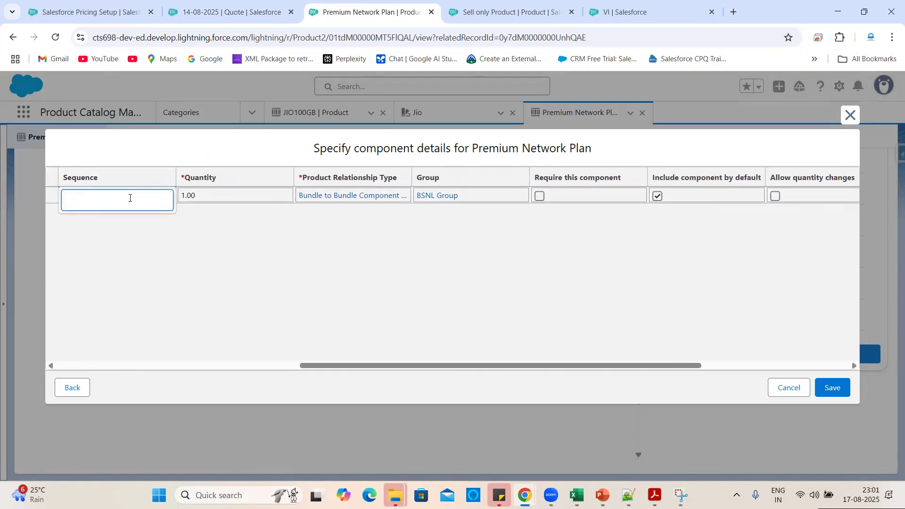
type("2")
left_click(246, 246)
scroll(484, 255, "right", 3)
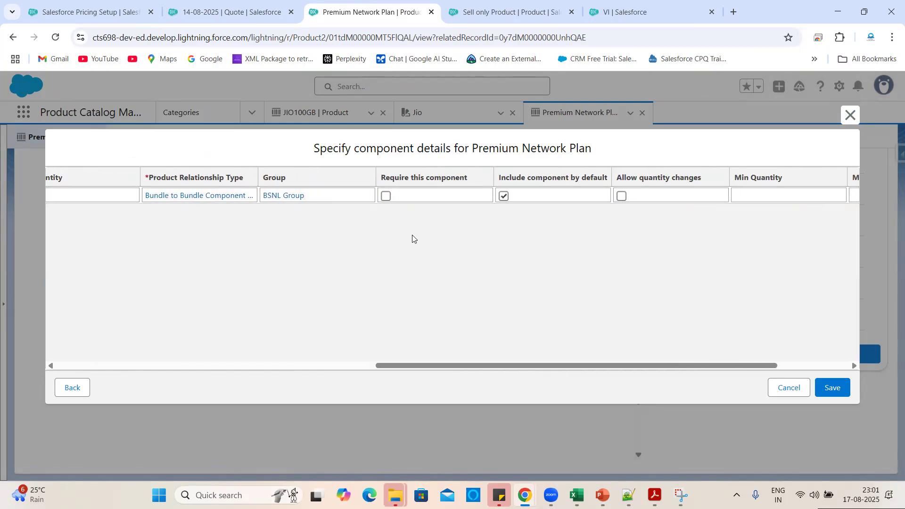
scroll(416, 240, "left", 5)
scroll(416, 241, "right", 3)
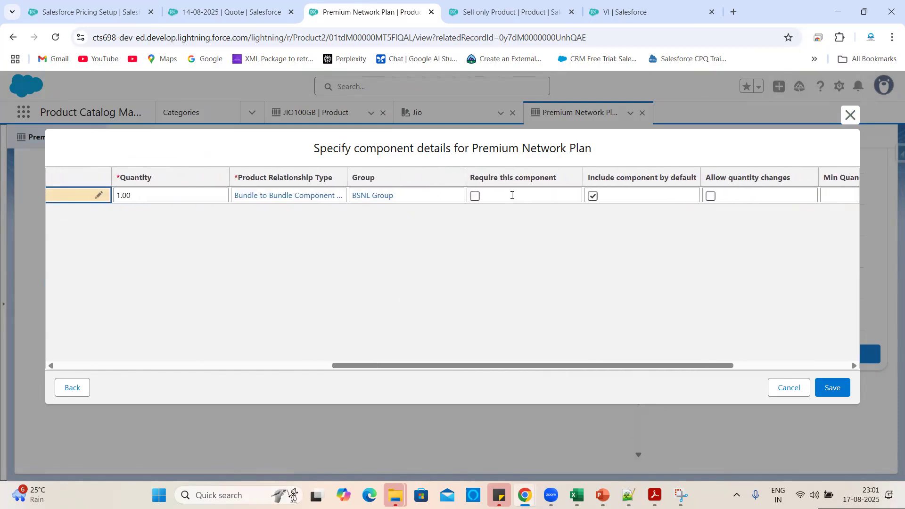
scroll(439, 254, "right", 4)
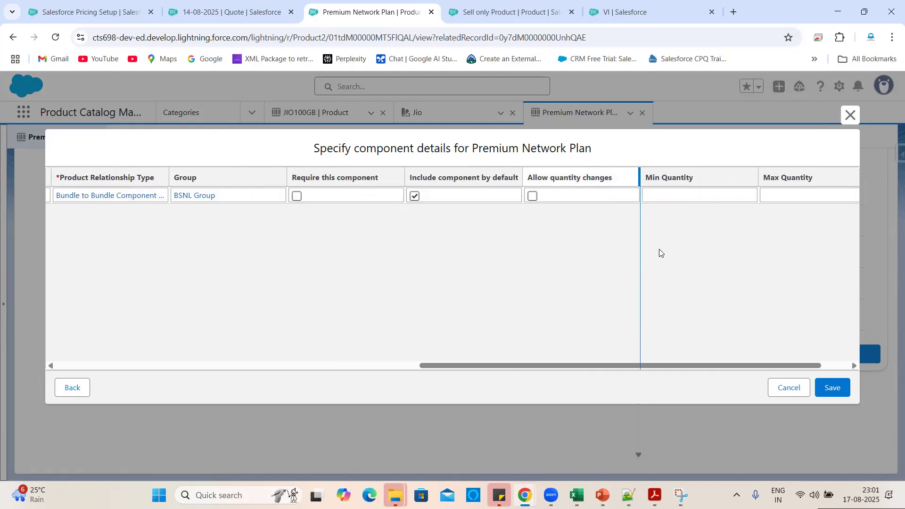
left_click(491, 200)
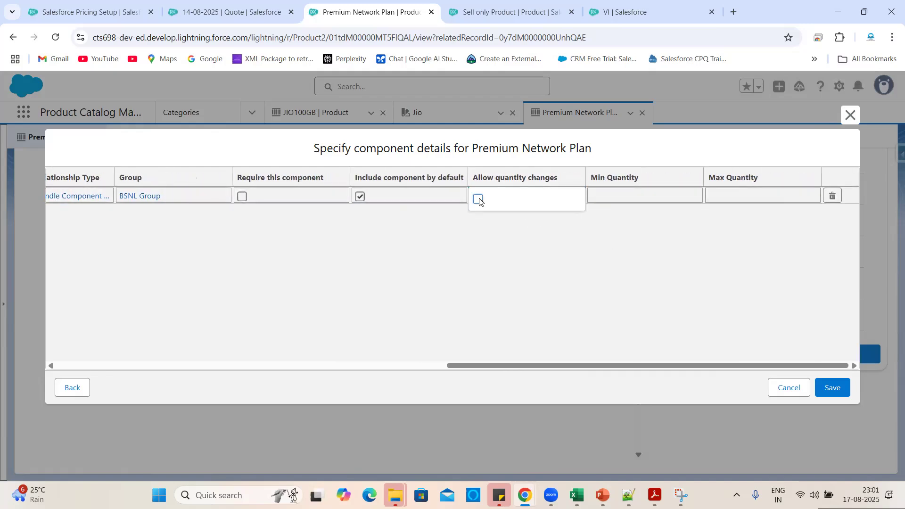
left_click(464, 276)
left_click(847, 394)
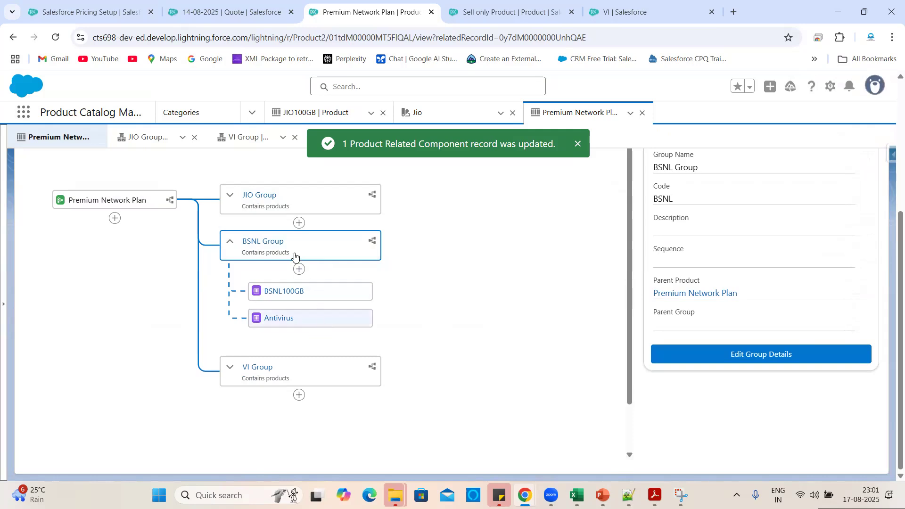
Set BSNL Group's minimum and maximum number of components to 1 and save.
left_click(260, 242)
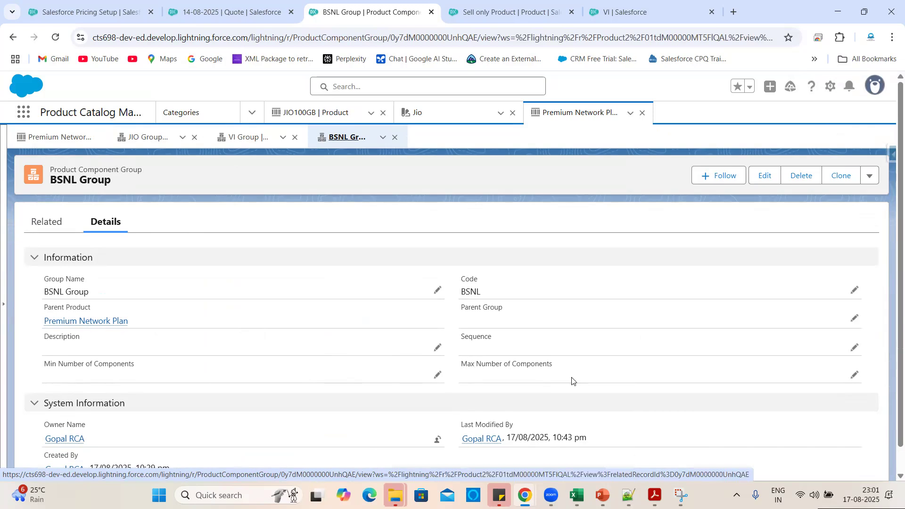
left_click(437, 375)
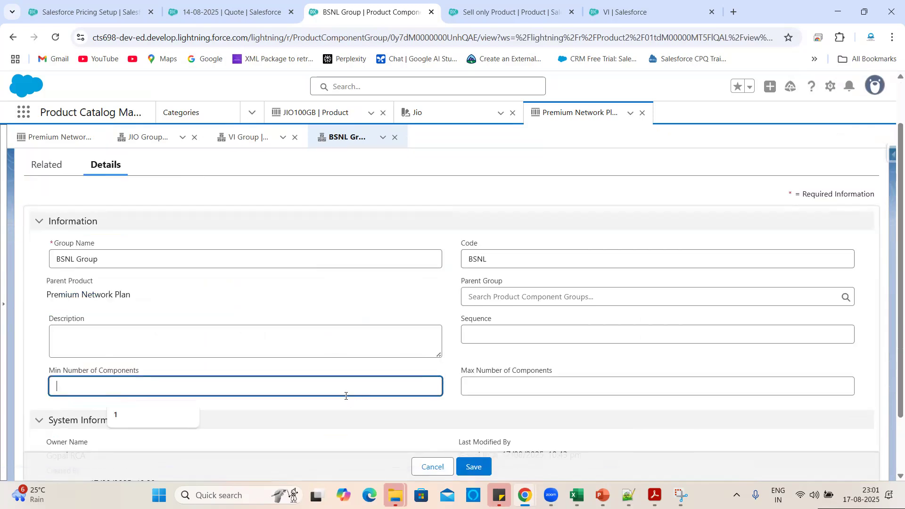
left_click(122, 416)
left_click(491, 386)
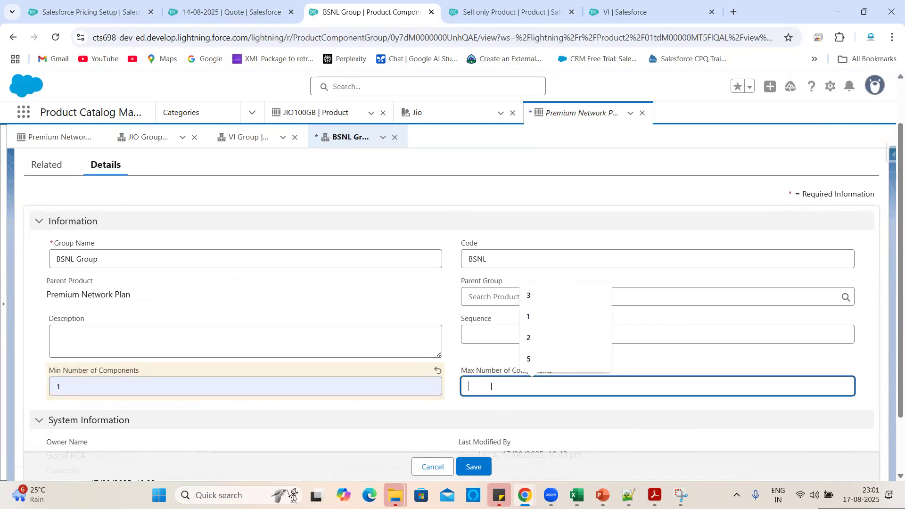
type("1")
left_click(459, 349)
key("ctrl+s")
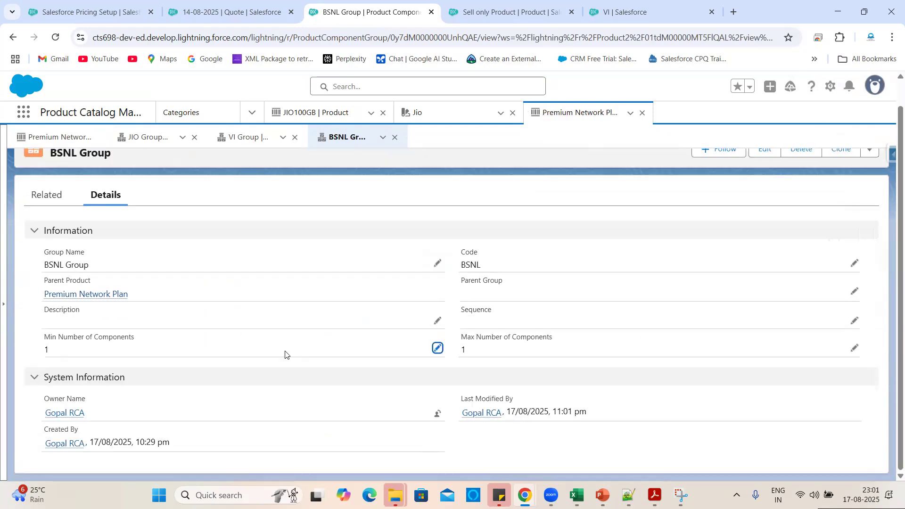
Expand BSNL Group in the Premium Network Plan structure to review its products.
left_click(102, 295)
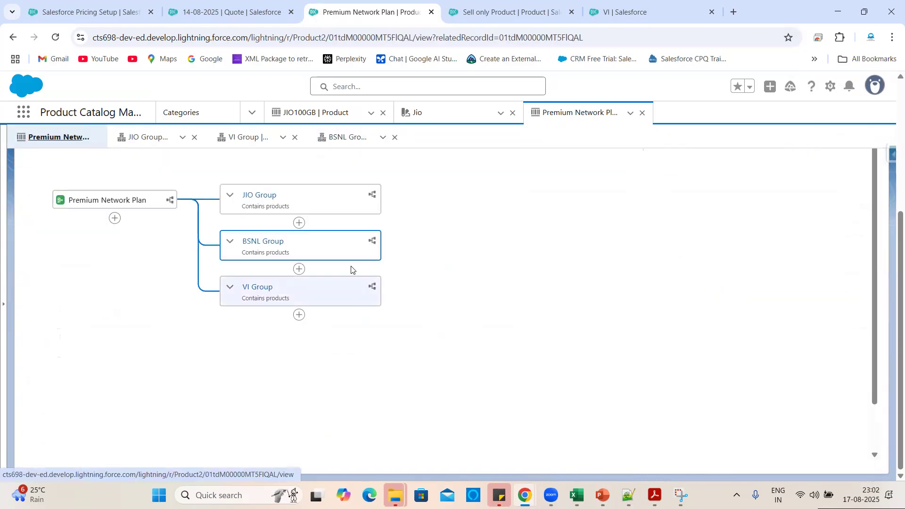
left_click(230, 241)
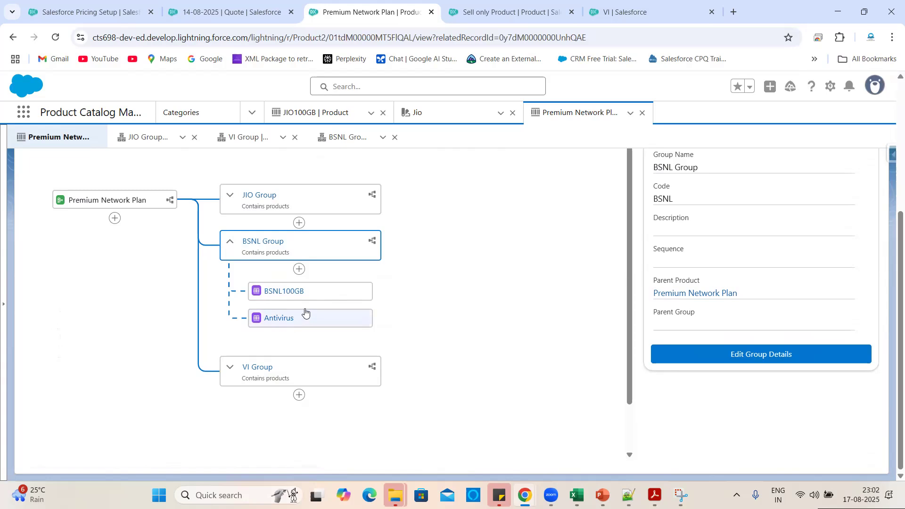
left_click(212, 10)
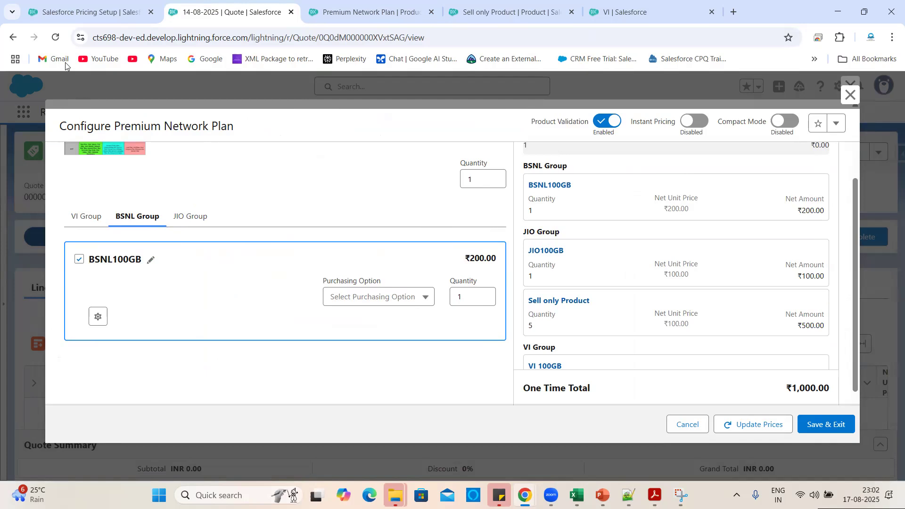
Reload the quote and launch Premium Network Plan's configurator from the Packaged catalog.
left_click(55, 37)
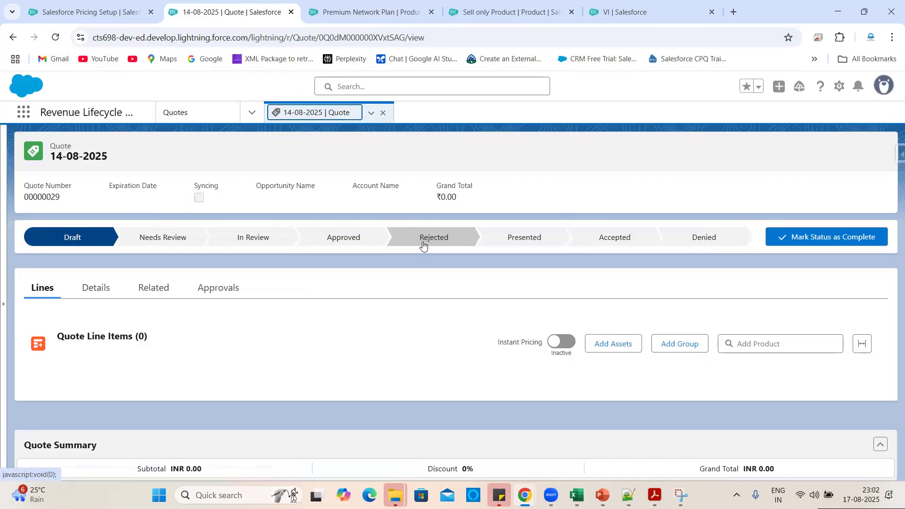
scroll(424, 330, "down", 3)
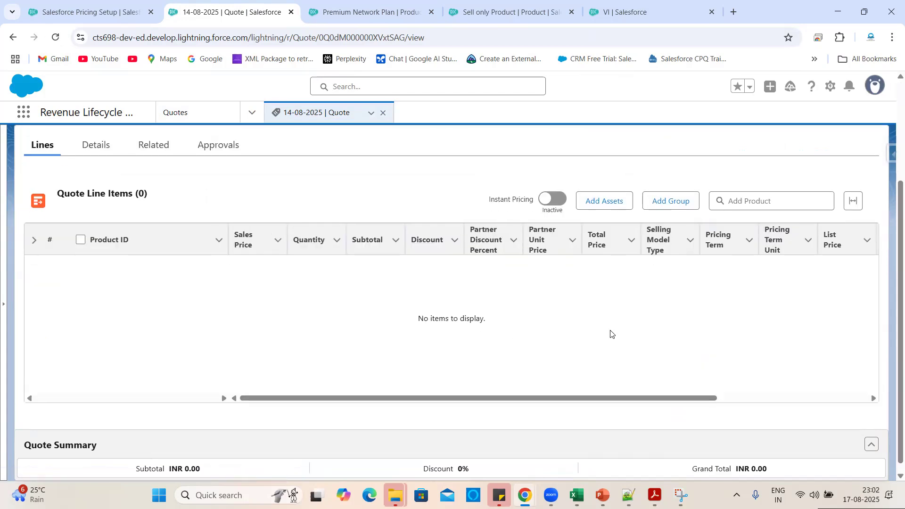
scroll(611, 334, "up", 3)
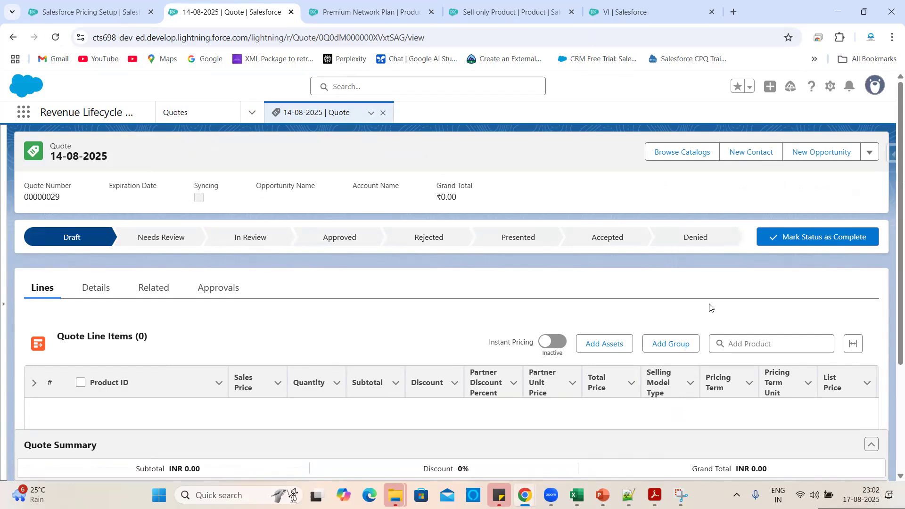
left_click(686, 149)
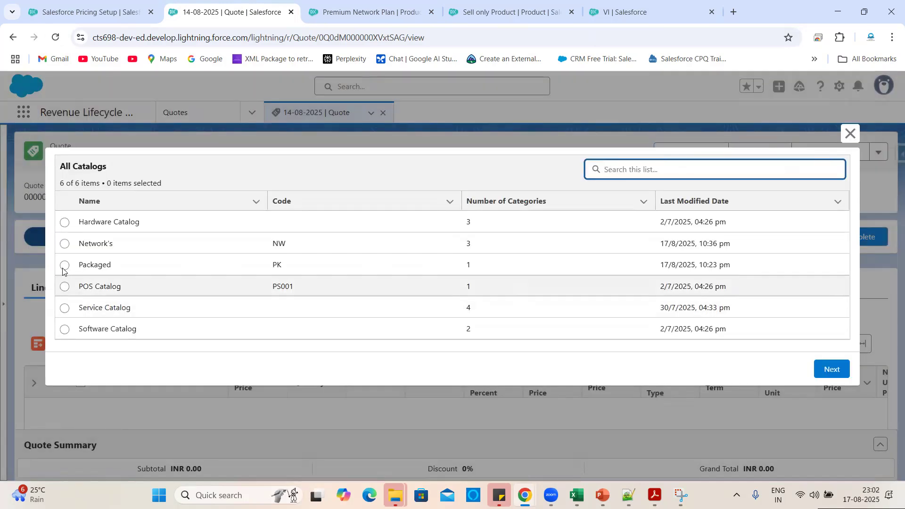
left_click(64, 265)
left_click(821, 367)
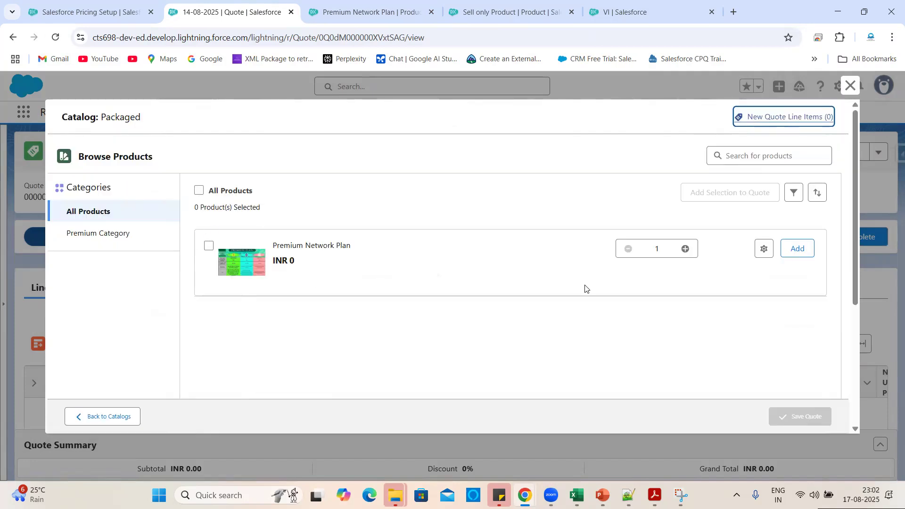
left_click(764, 248)
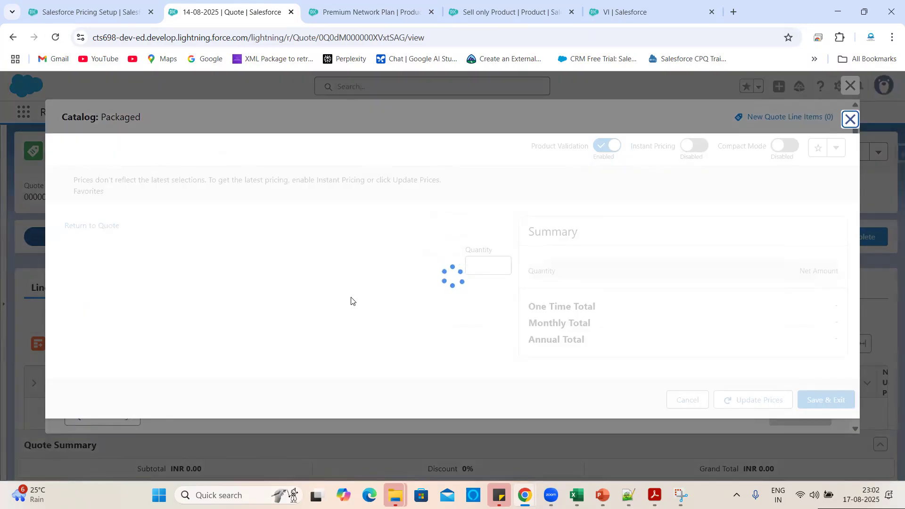
In BSNL Group, select BSNL100GB alongside Antivirus to trigger the range warning.
left_click(160, 275)
scroll(291, 267, "down", 3)
scroll(224, 320, "down", 1)
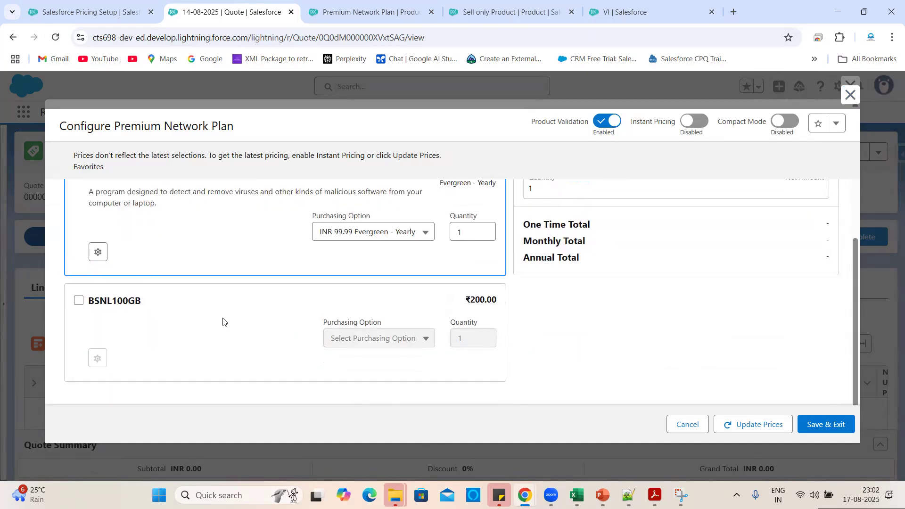
scroll(247, 259, "up", 2)
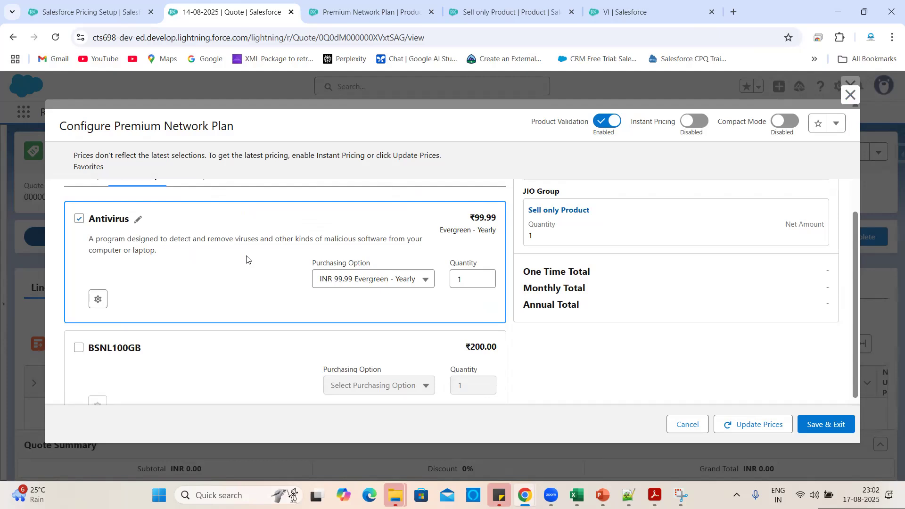
left_click(79, 348)
scroll(305, 313, "down", 1)
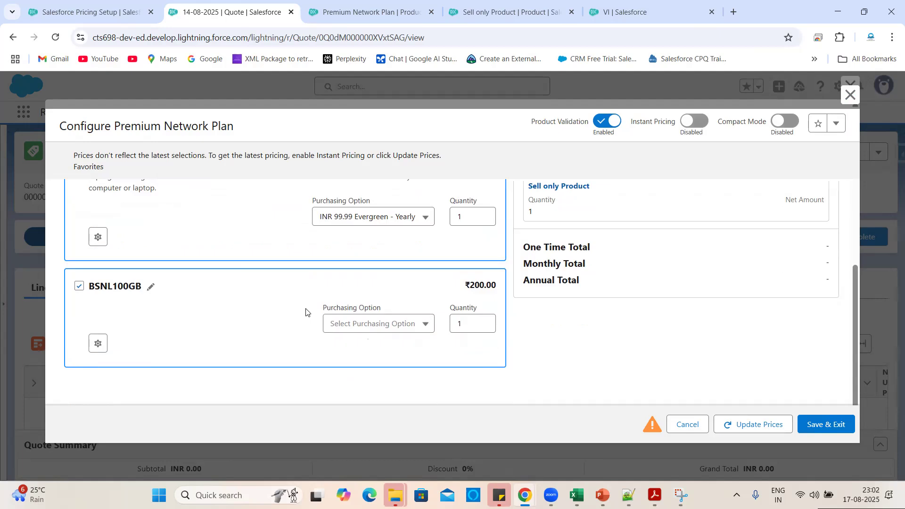
scroll(272, 341, "up", 6)
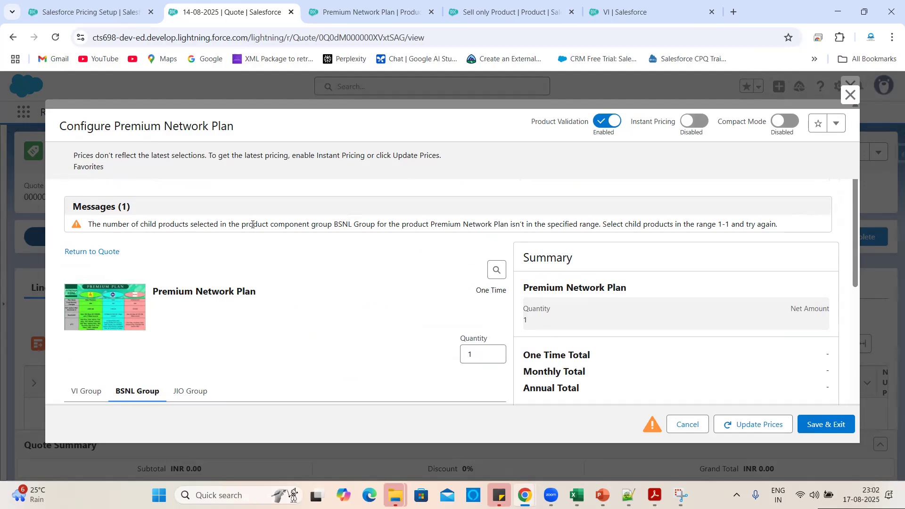
scroll(314, 227, "down", 4)
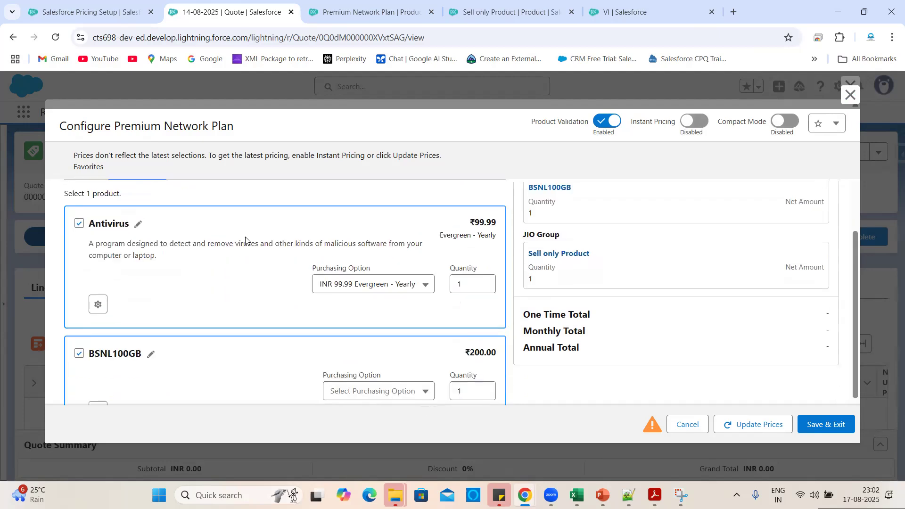
scroll(248, 241, "up", 1)
scroll(203, 351, "up", 4)
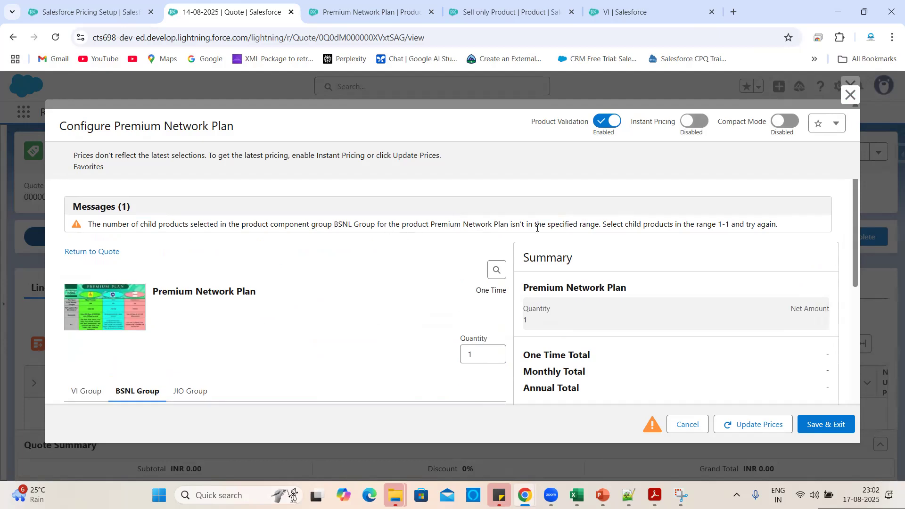
Highlight the warning's out-of-range text and the allowed 1-1 range.
left_click_drag(513, 226, 600, 224)
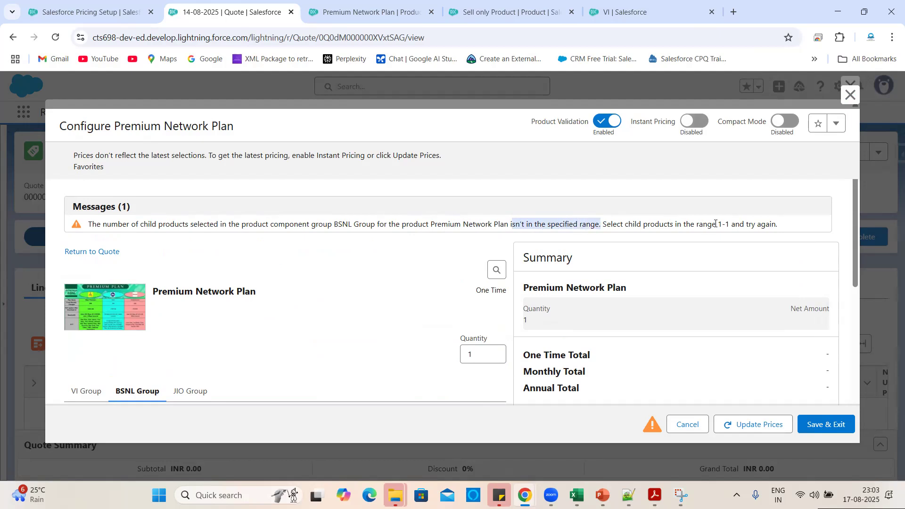
left_click_drag(719, 224, 791, 227)
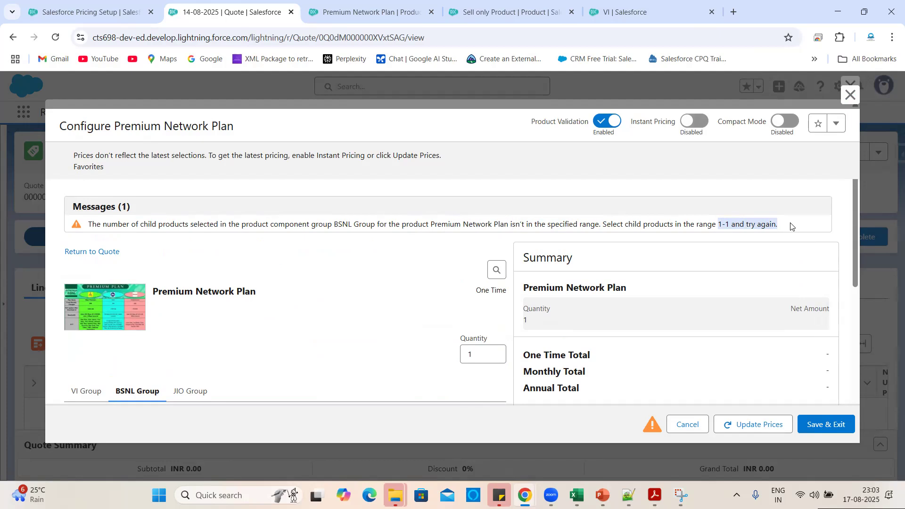
left_click(382, 11)
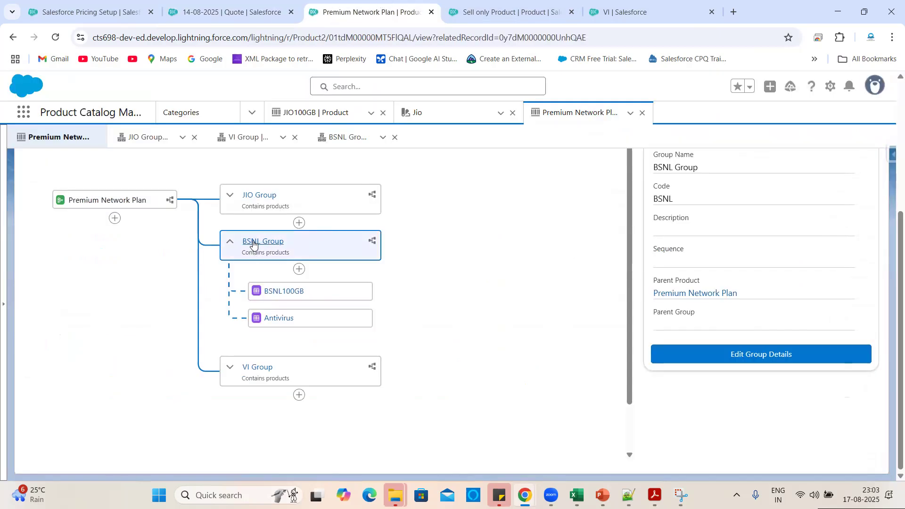
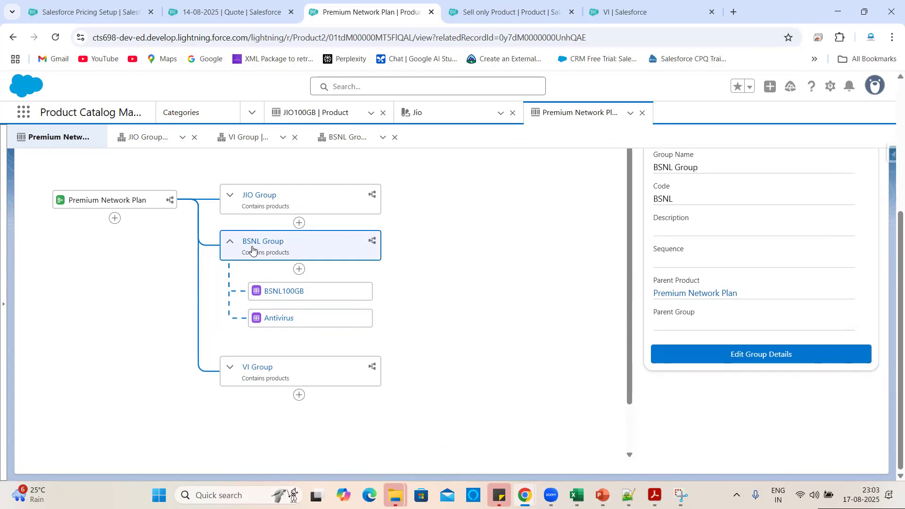
Open the BSNL Group's details, then select BSNL100GB in the quote's BSNL Group.
left_click(742, 356)
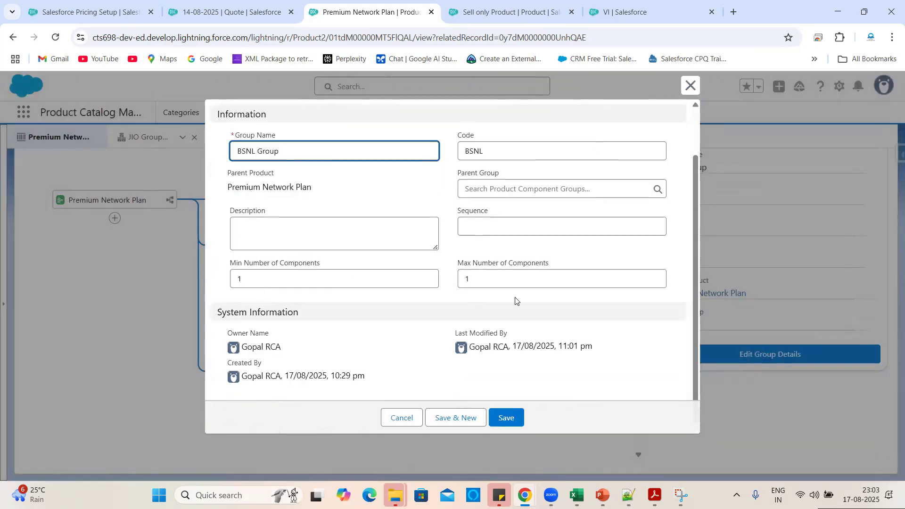
left_click(233, 11)
scroll(265, 369, "down", 4)
scroll(266, 369, "down", 3)
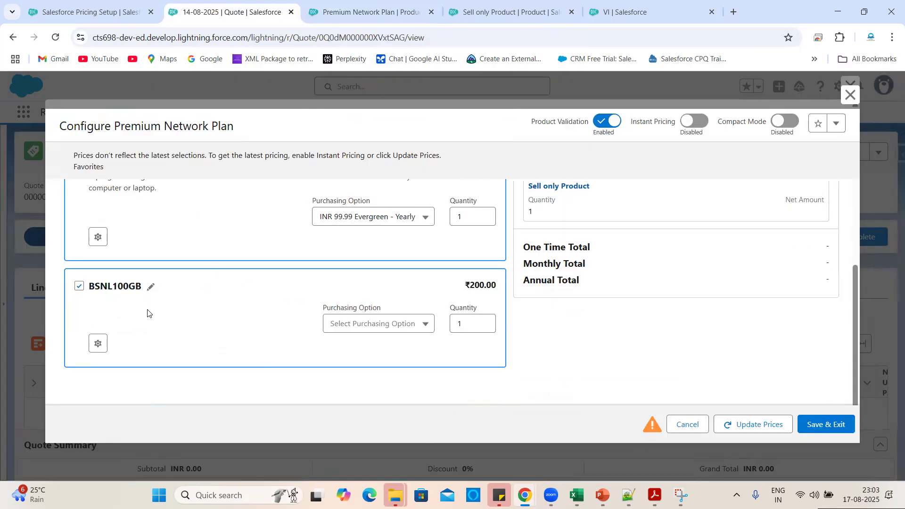
left_click(80, 287)
Untick and re-tick Antivirus, then add BSNL100GB alongside it in BSNL Group.
scroll(217, 289, "up", 2)
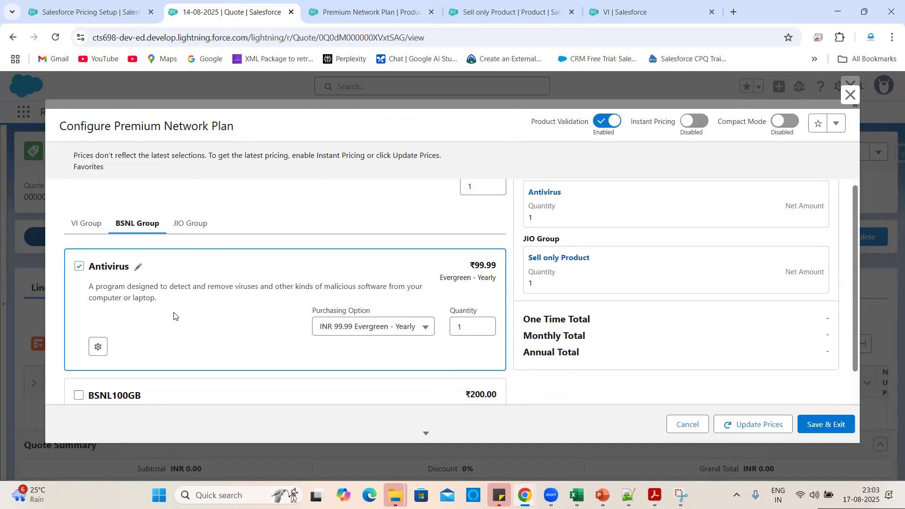
scroll(174, 316, "down", 1)
left_click(78, 246)
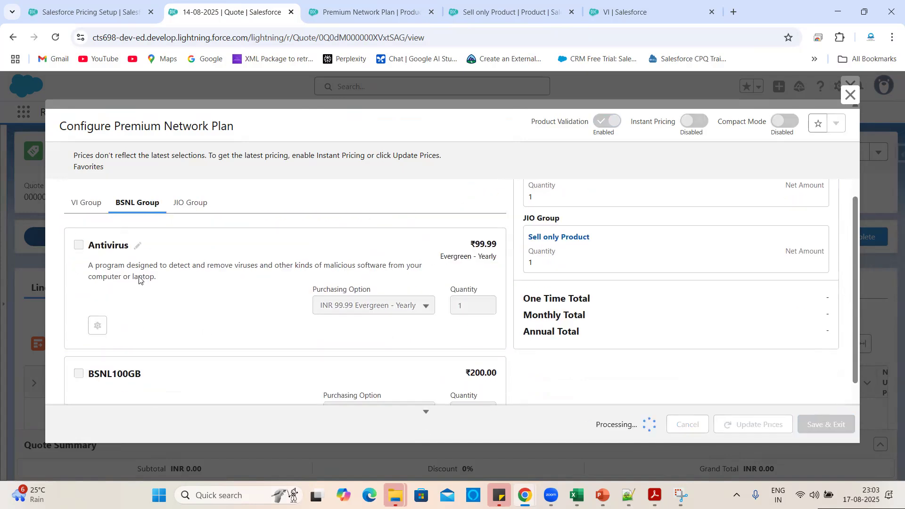
scroll(139, 280, "down", 2)
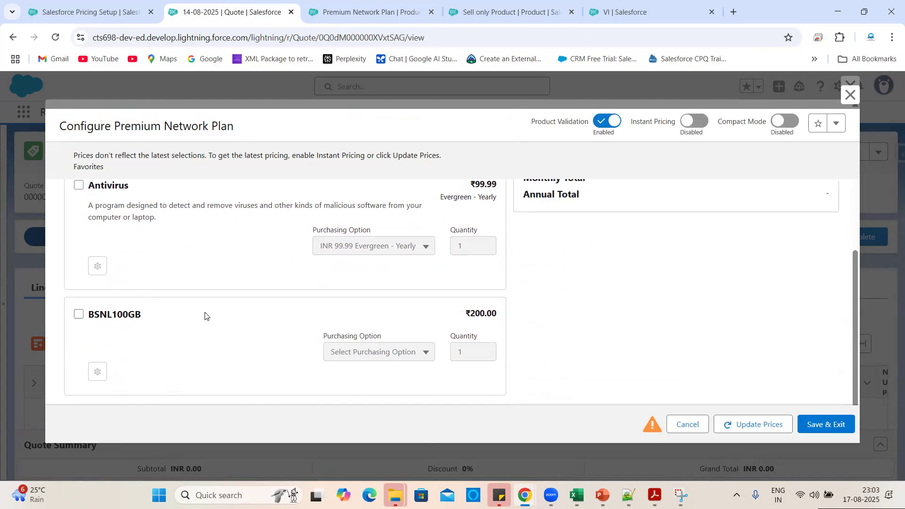
left_click(79, 223)
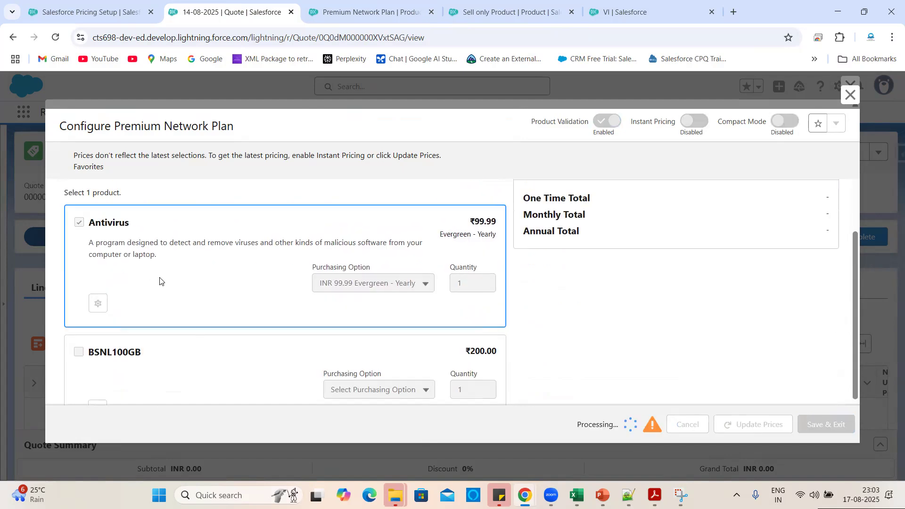
scroll(160, 282, "down", 3)
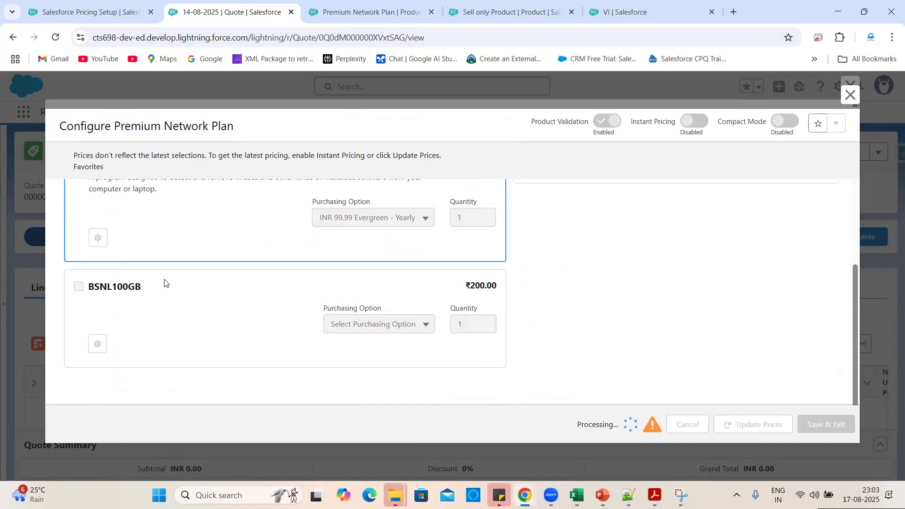
left_click(80, 289)
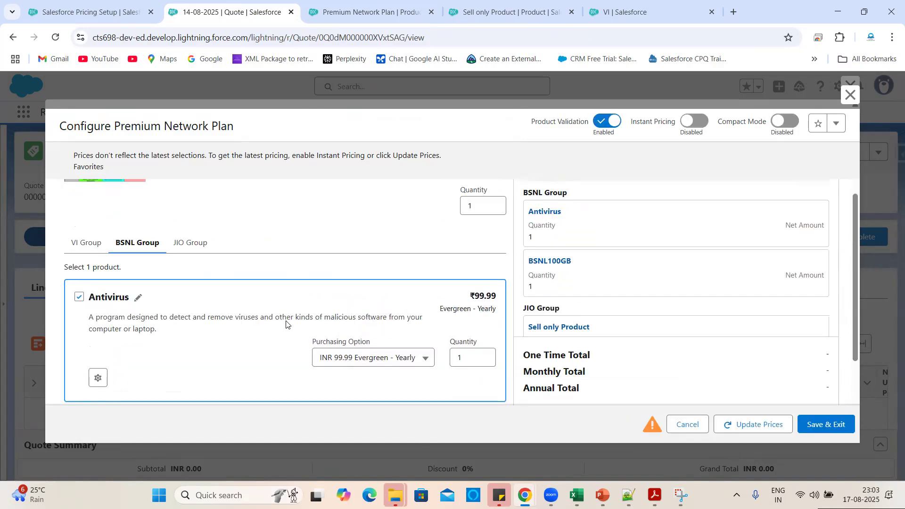
Clear the BSNL Group's Max Number of Components limit, save it, and go back to the quote.
left_click(390, 8)
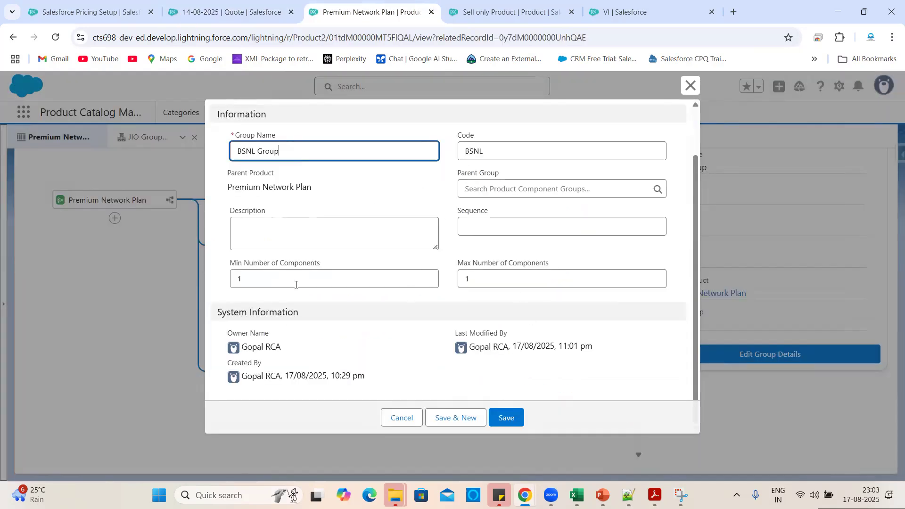
left_click(533, 283)
key("BackSpace")
left_click(507, 415)
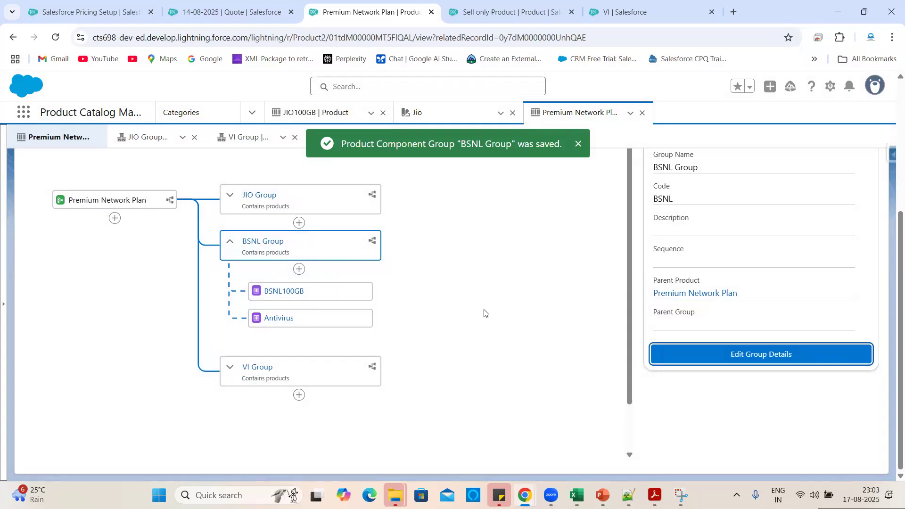
left_click(272, 3)
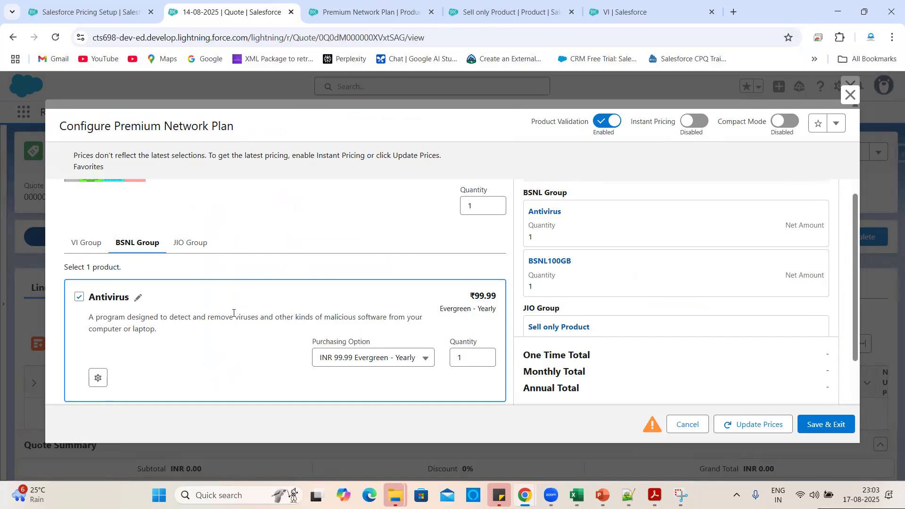
Reload the quote and open Premium Network Plan's configurator from the Packaged catalog.
left_click(55, 37)
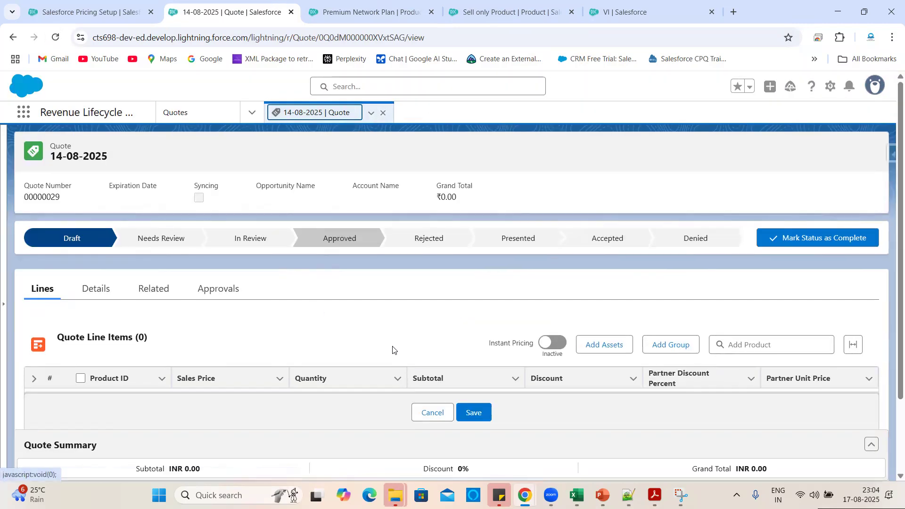
left_click(689, 158)
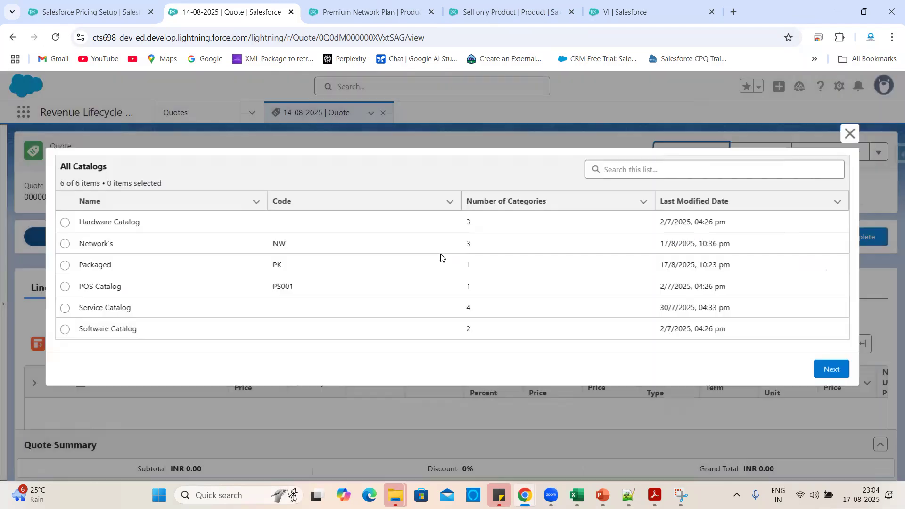
left_click(64, 265)
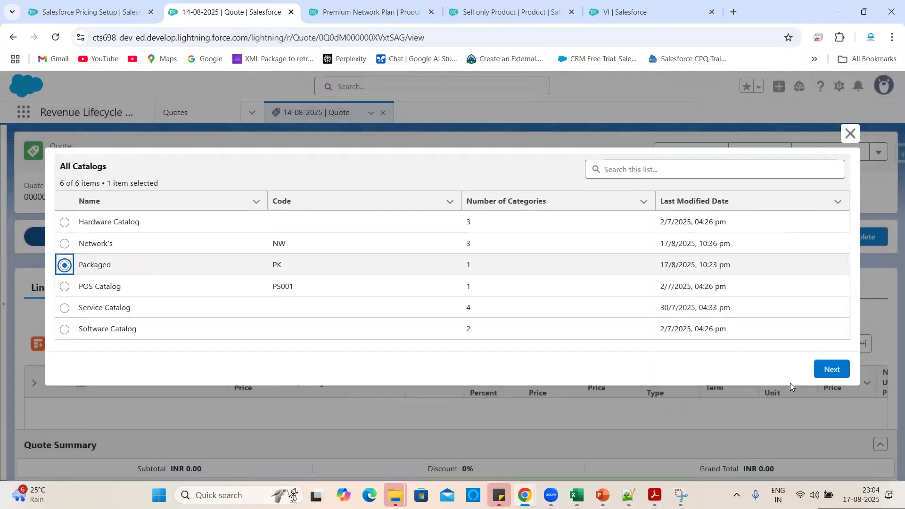
left_click(840, 369)
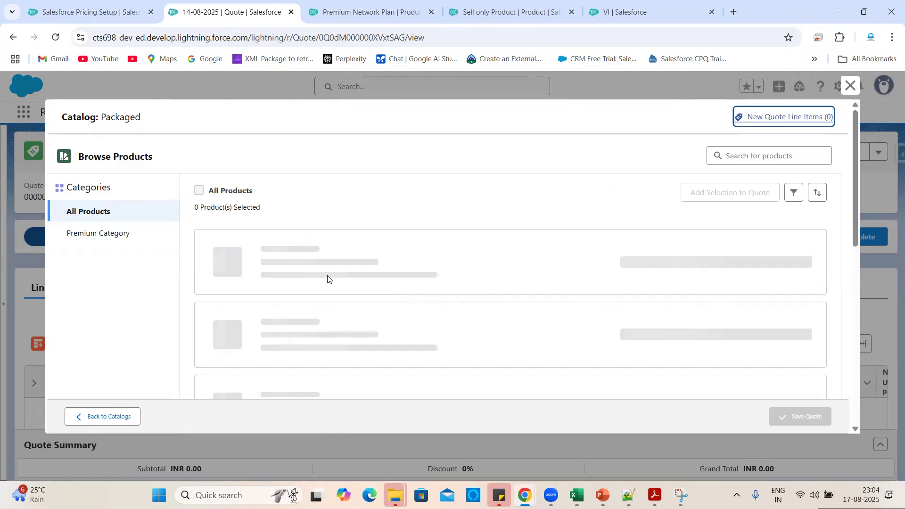
left_click(761, 251)
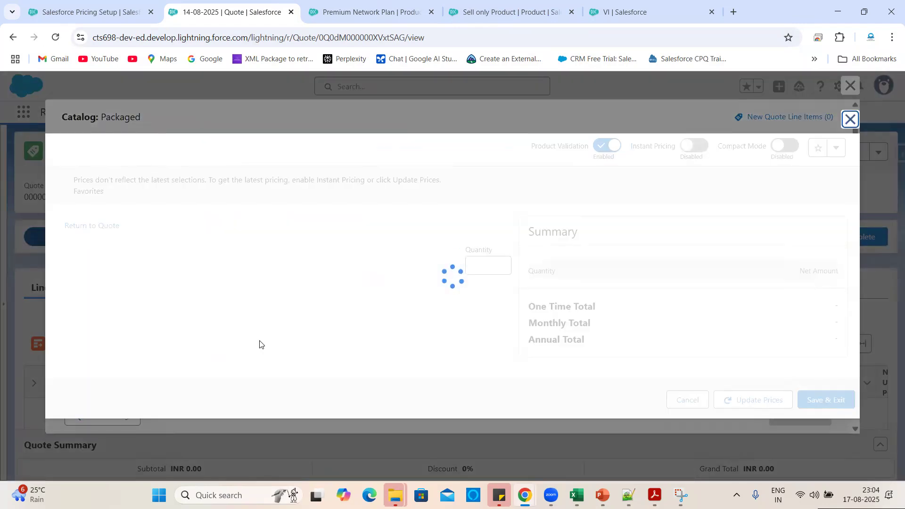
Tick BSNL100GB in BSNL Group and update prices to ₹300.00 one-time and ₹99.99 annual.
scroll(283, 279, "down", 3)
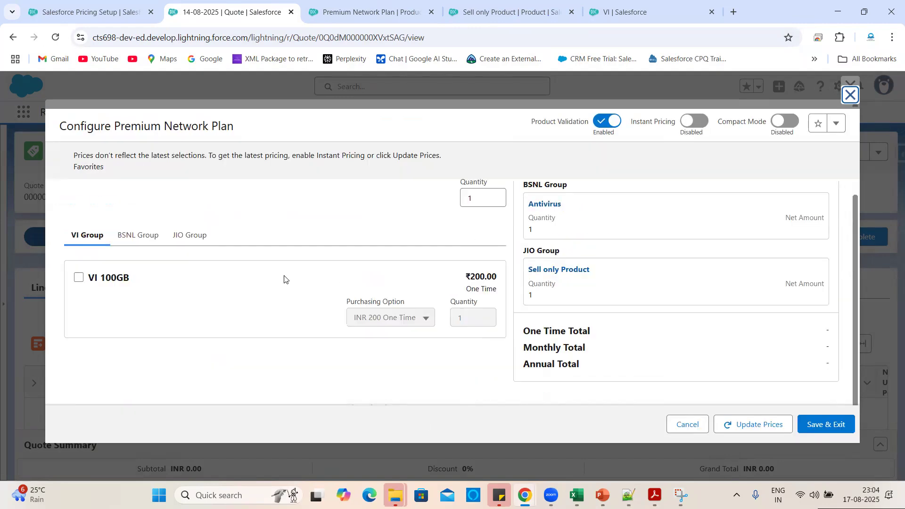
left_click(138, 235)
scroll(239, 351, "down", 3)
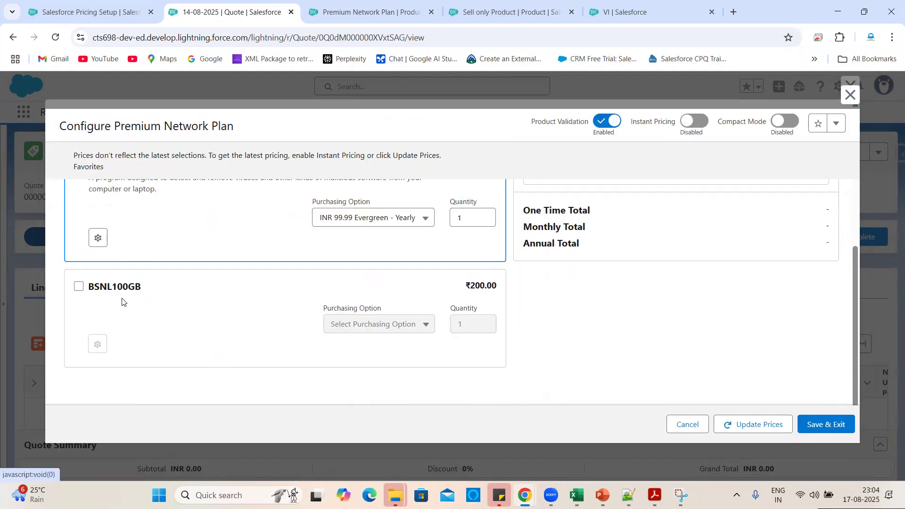
left_click(79, 287)
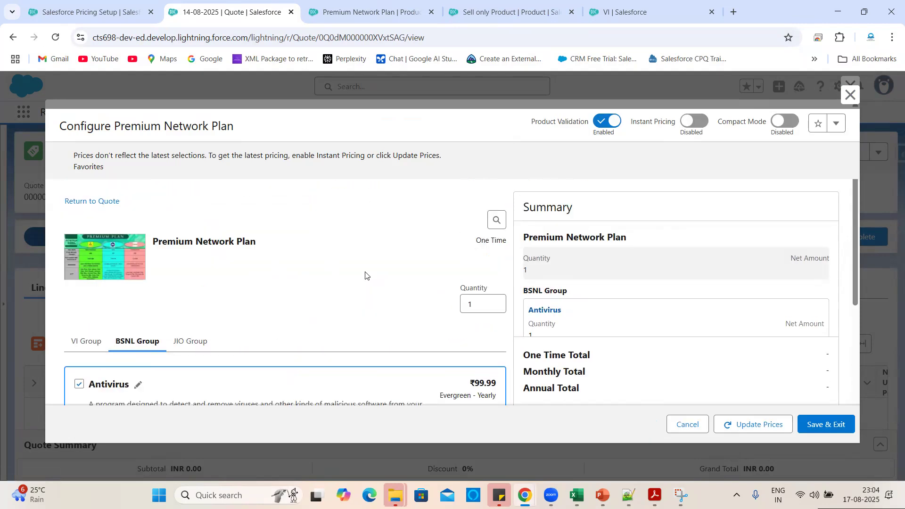
scroll(461, 333, "down", 5)
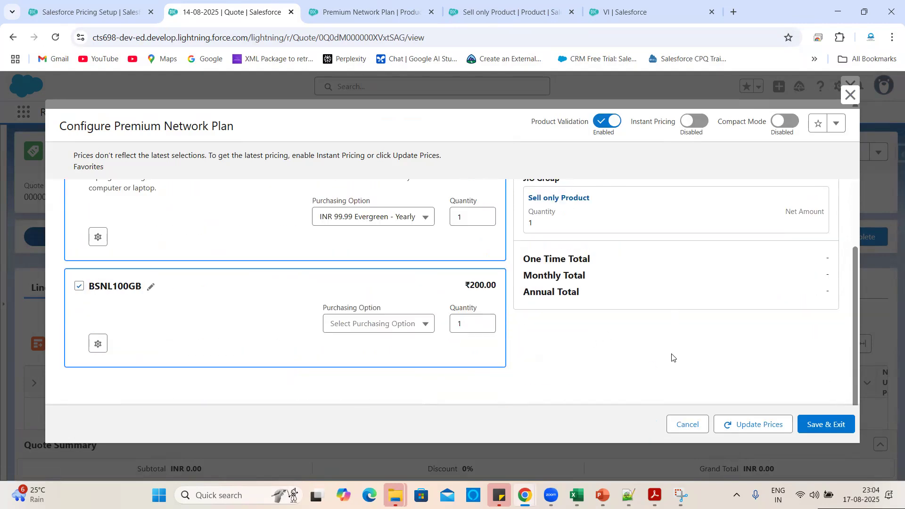
left_click(759, 425)
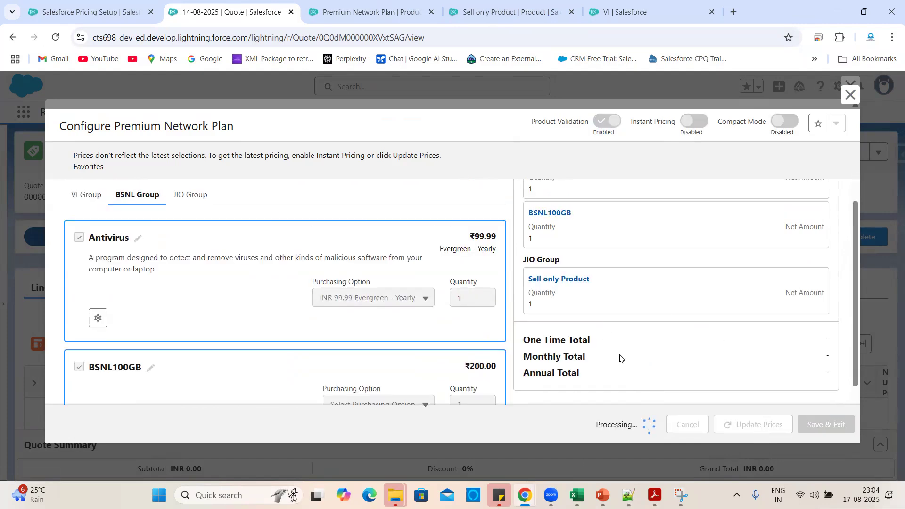
scroll(678, 324, "up", 1)
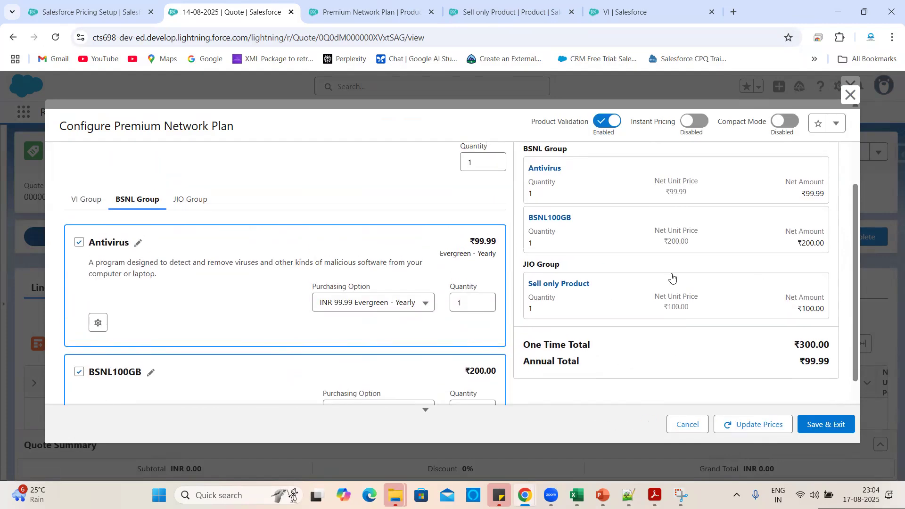
left_click(359, 2)
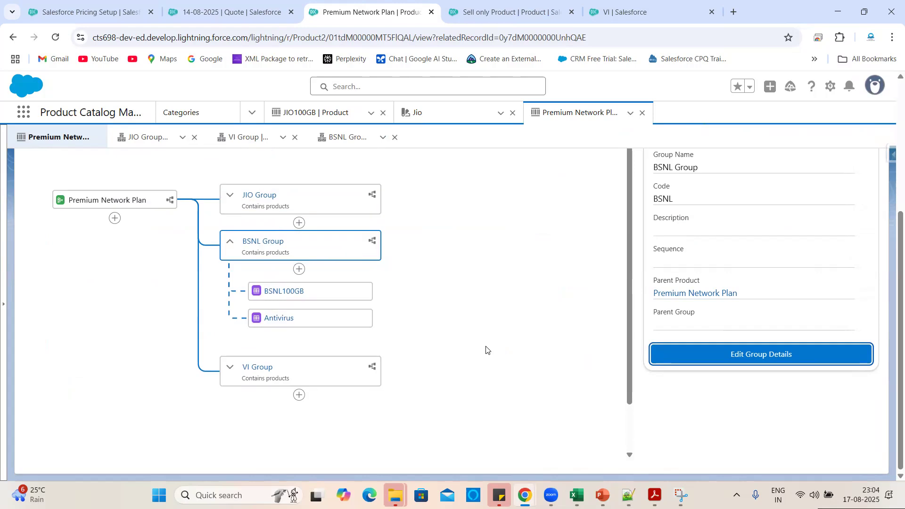
Add Admin Certification as a product component under the VI Group.
scroll(471, 351, "down", 1)
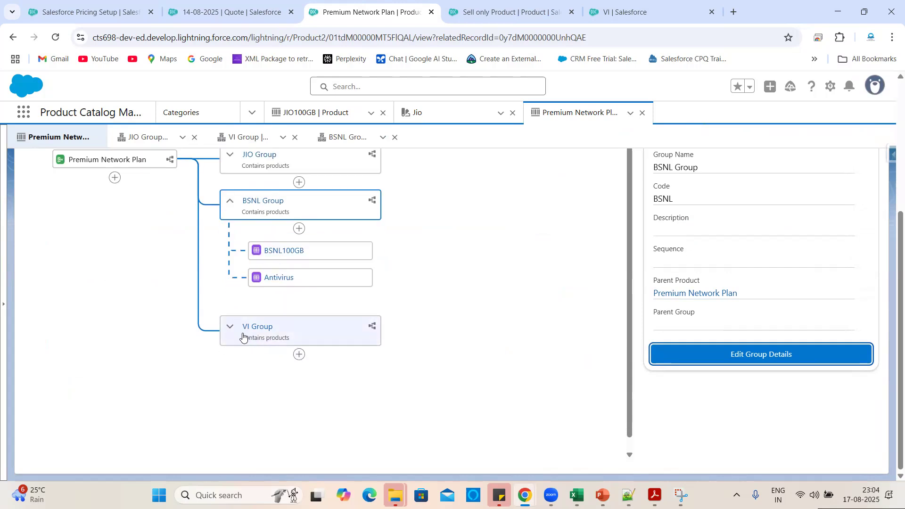
left_click(230, 327)
scroll(408, 368, "down", 1)
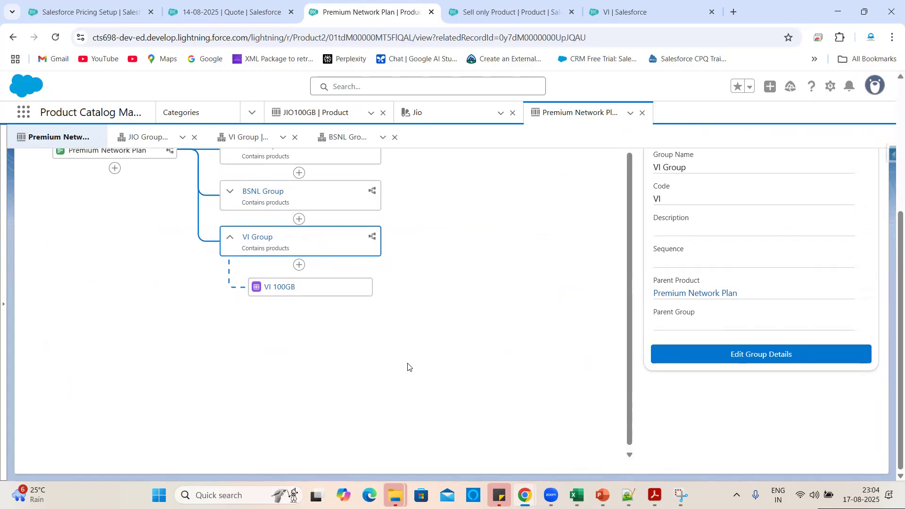
left_click(299, 265)
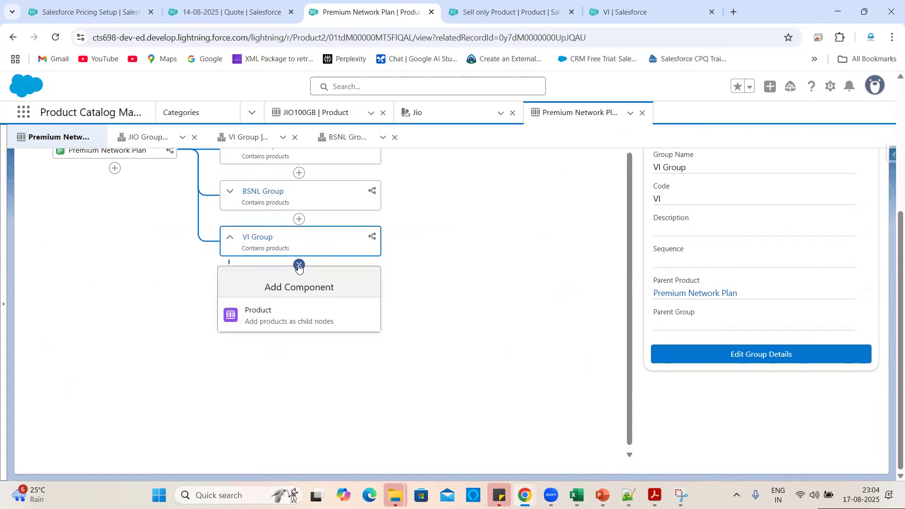
left_click(271, 319)
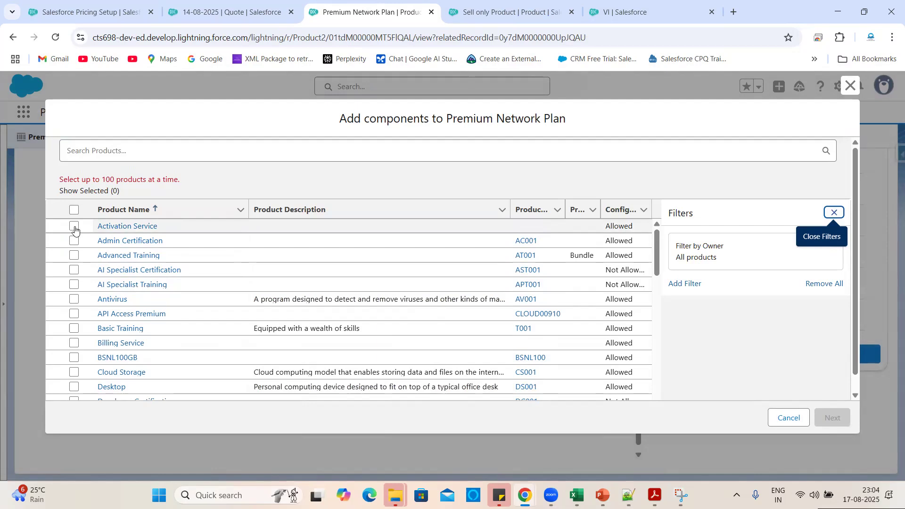
left_click(74, 229)
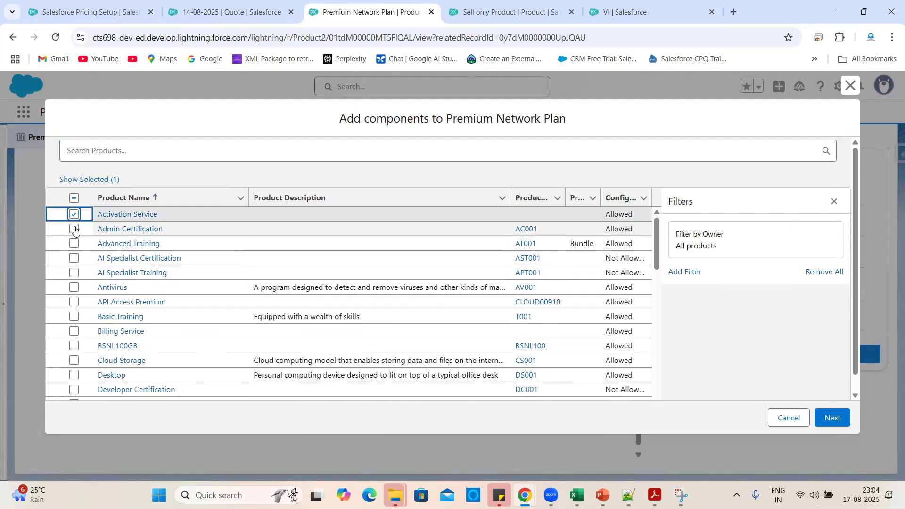
left_click(75, 230)
left_click(74, 216)
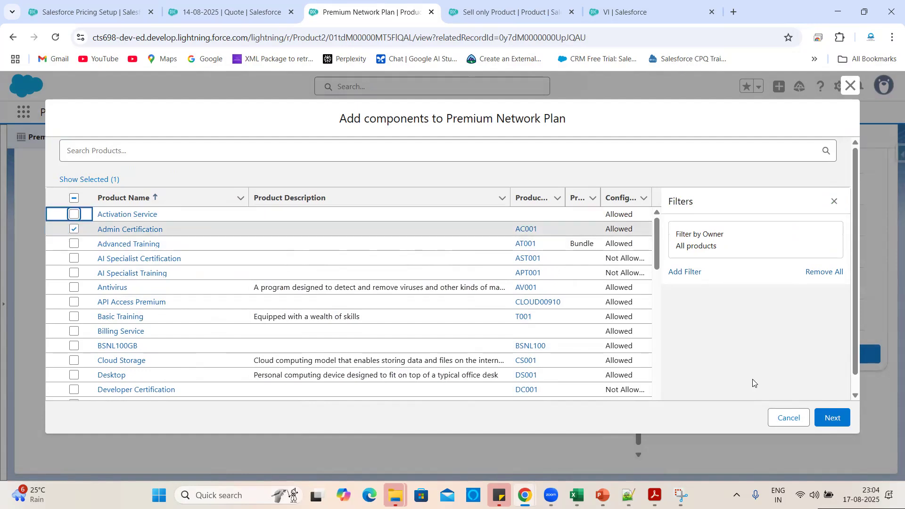
left_click(831, 417)
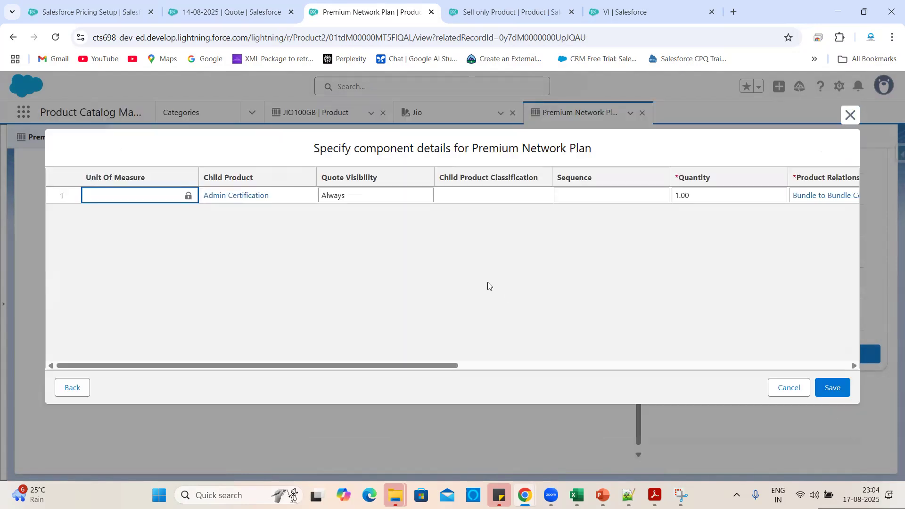
Save the VI Group component details, then reload the 14-08-2025 quote.
scroll(603, 299, "right", 10)
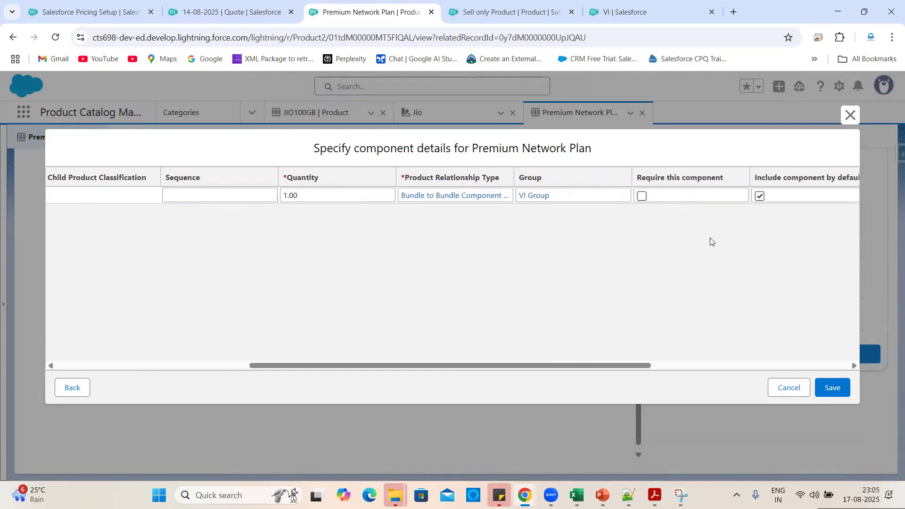
scroll(712, 241, "right", 10)
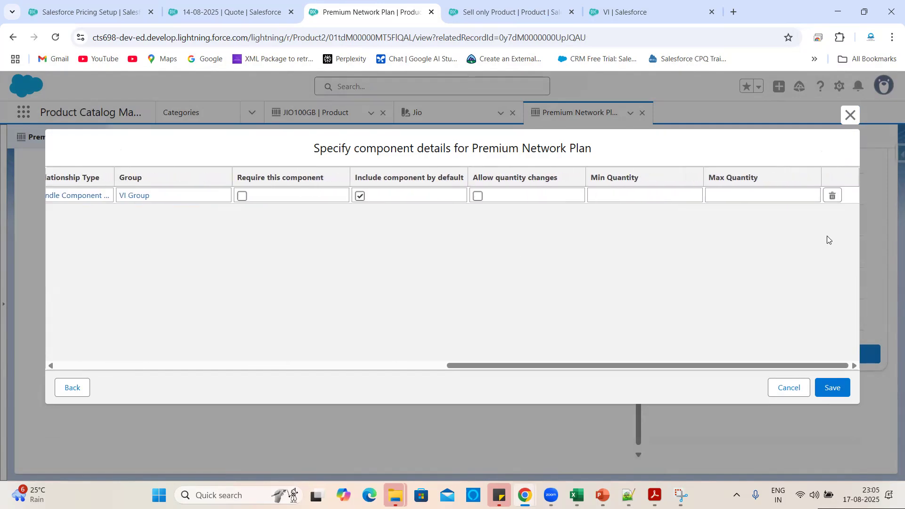
left_click(838, 391)
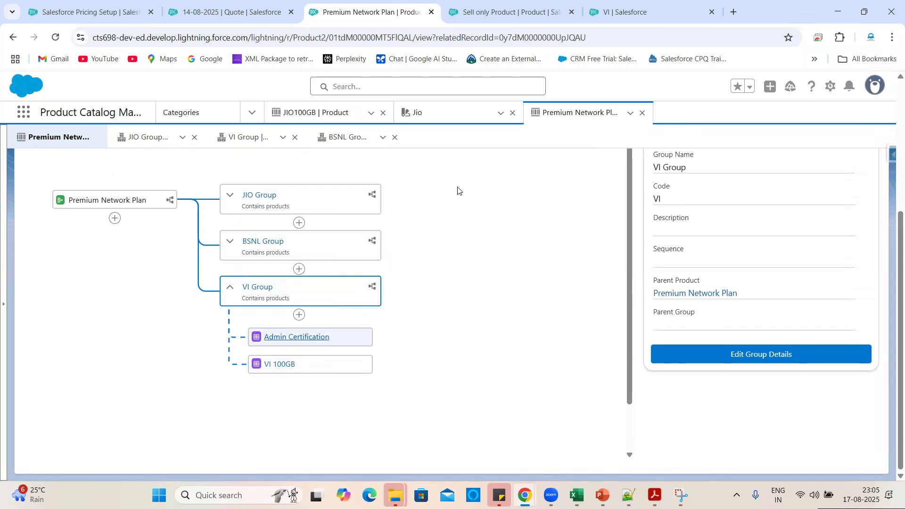
left_click(227, 11)
left_click(52, 40)
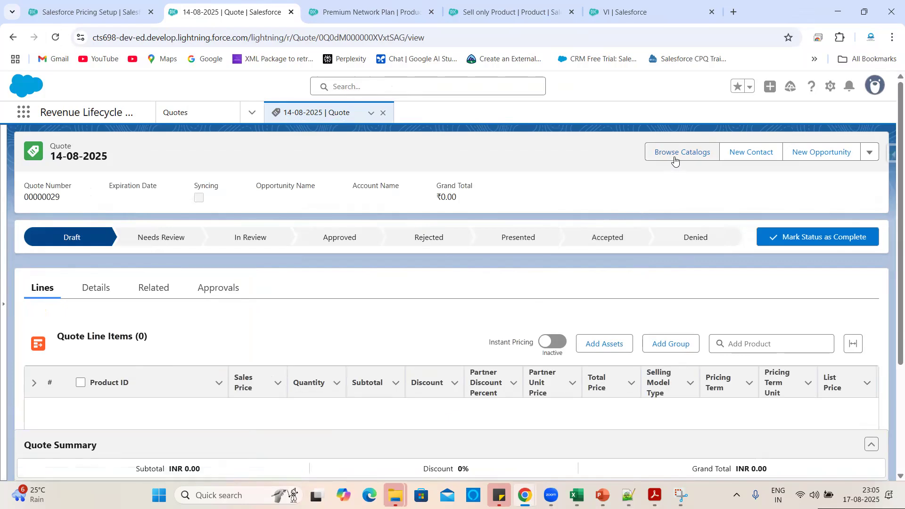
Open Premium Network Plan's configurator from the Packaged catalog's Premium Category.
left_click(674, 157)
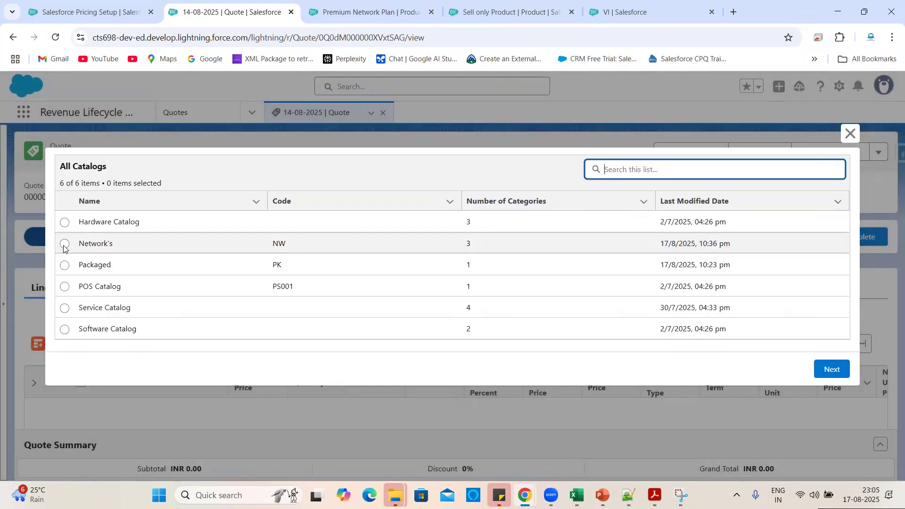
left_click(65, 264)
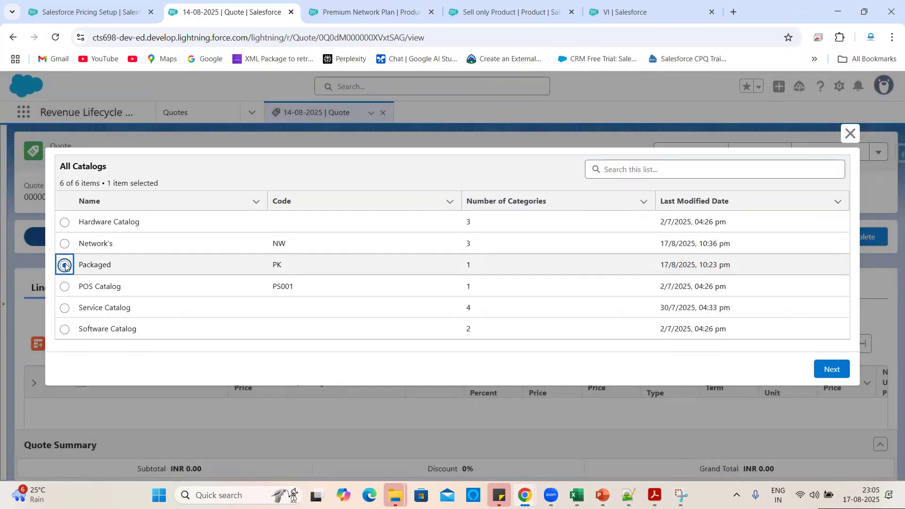
left_click(831, 370)
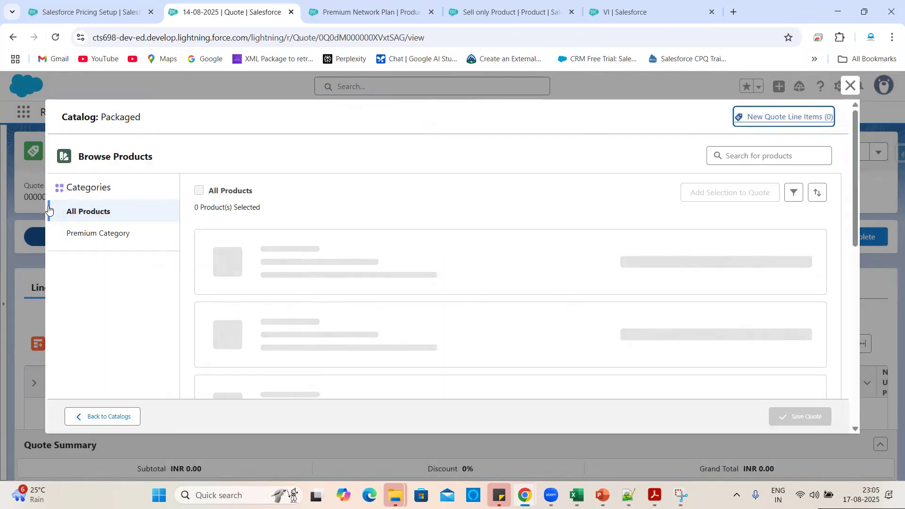
left_click(85, 233)
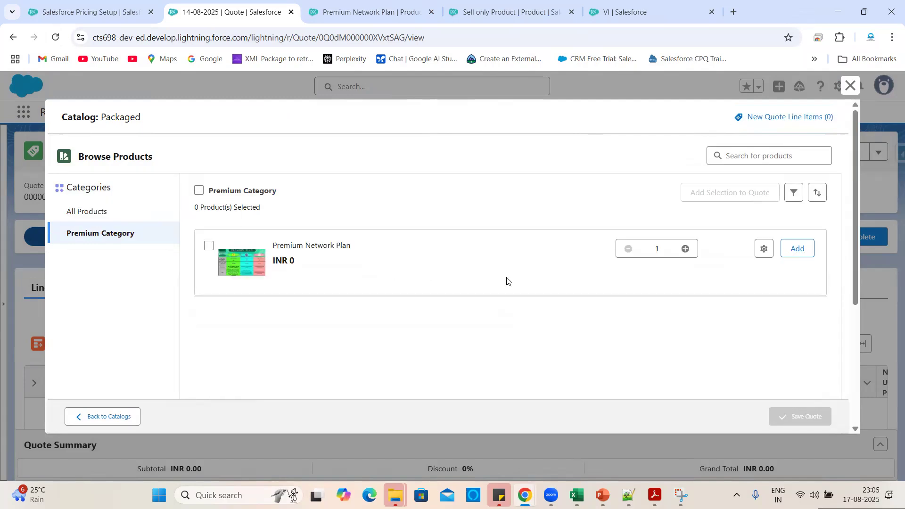
left_click(764, 248)
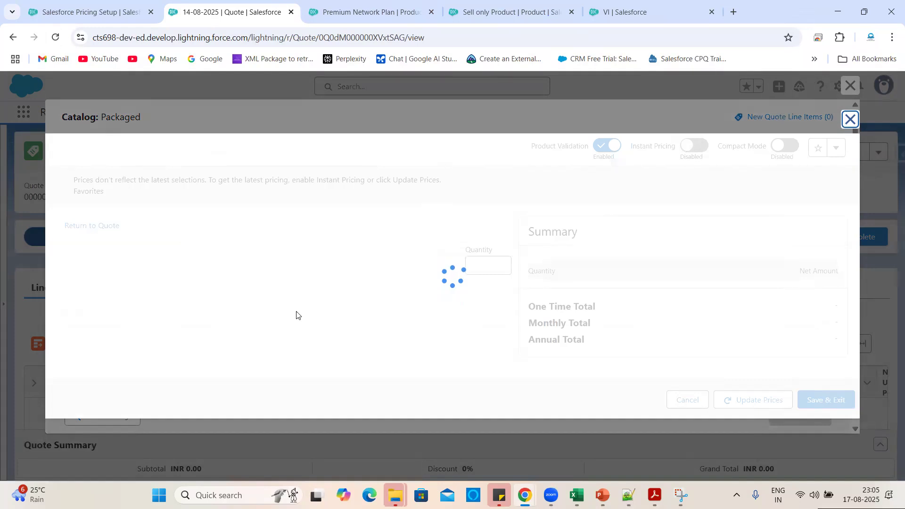
Review the JIO and BSNL groups, then include VI 100GB in the VI Group.
scroll(296, 319, "down", 3)
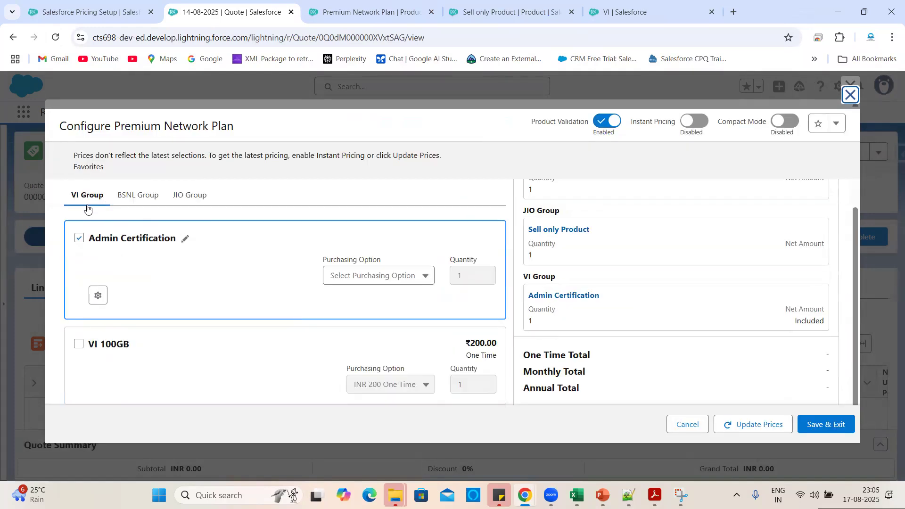
scroll(140, 336, "down", 1)
scroll(140, 336, "up", 4)
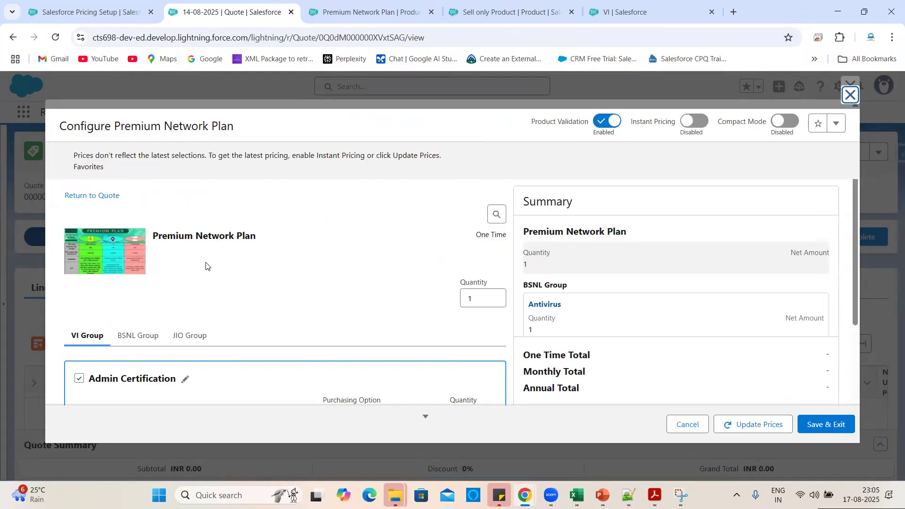
scroll(207, 267, "down", 2)
left_click(181, 230)
scroll(255, 307, "down", 1)
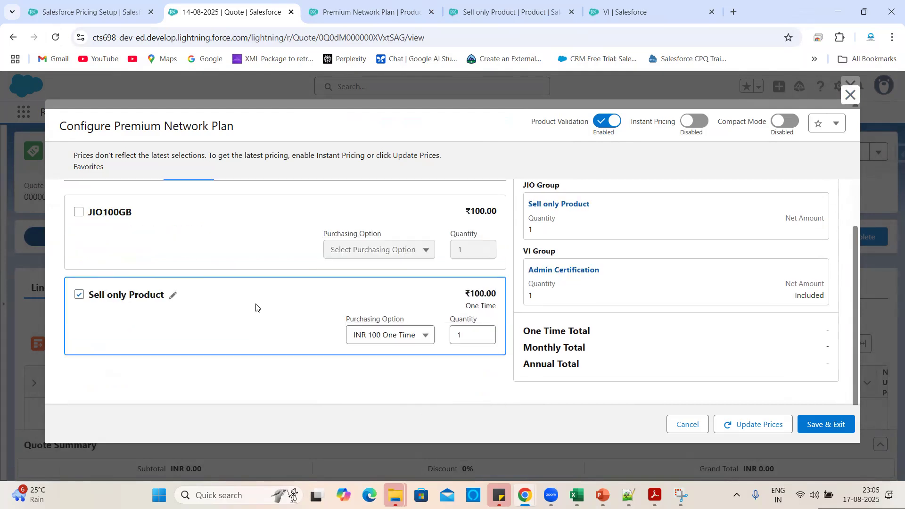
scroll(255, 308, "up", 2)
left_click(147, 249)
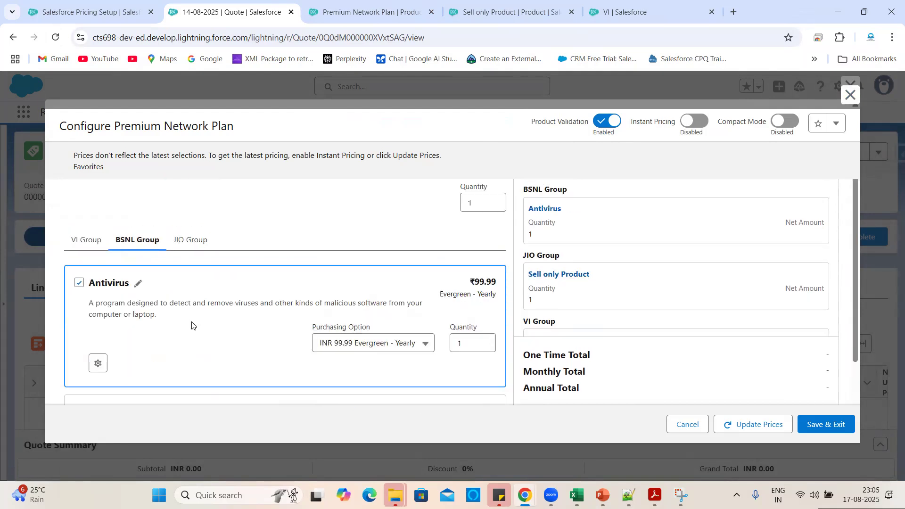
scroll(106, 243, "down", 1)
left_click(83, 228)
scroll(246, 357, "down", 1)
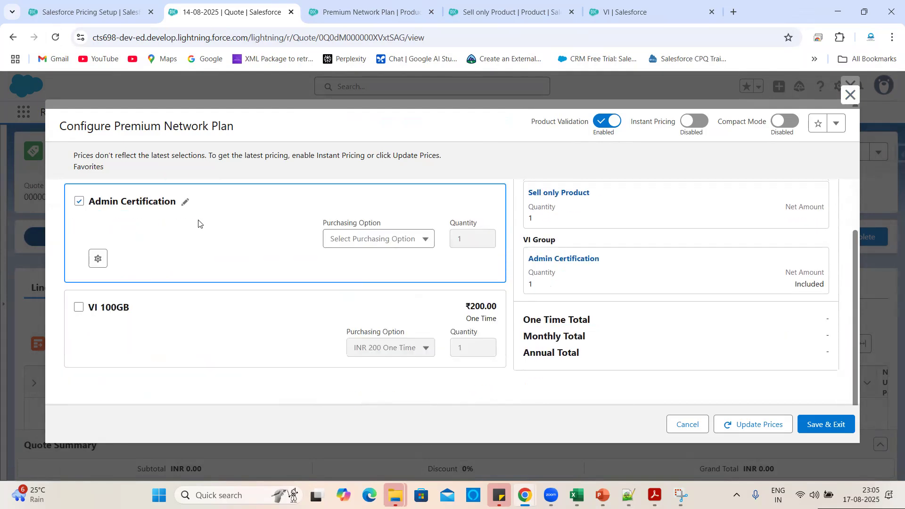
left_click(78, 307)
Open Admin Certification's configuration and update prices to ₹300.00 one-time and ₹99.99 annual.
scroll(153, 269, "up", 1)
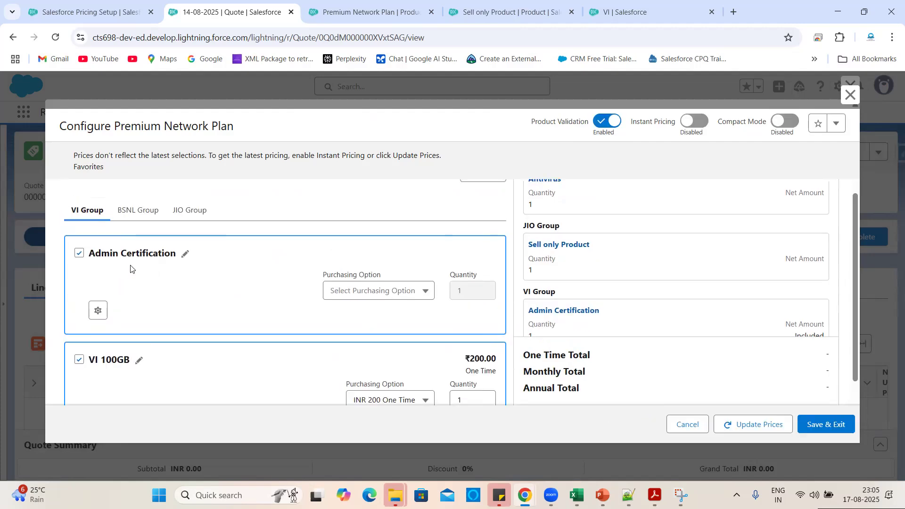
left_click(98, 310)
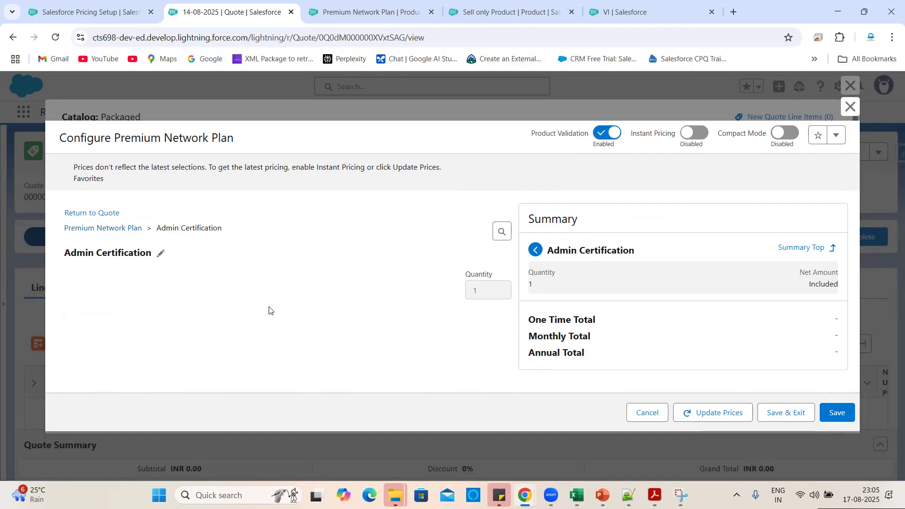
left_click(731, 407)
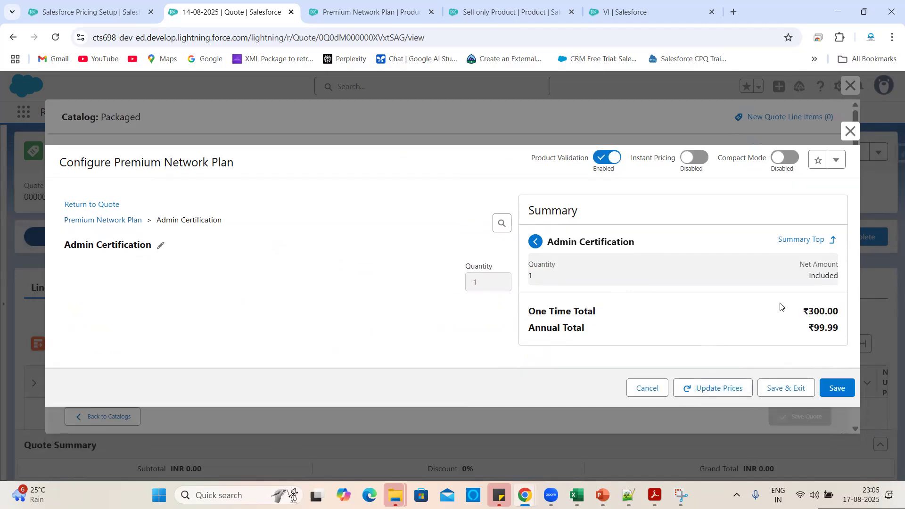
left_click(804, 242)
Recalculate the Premium Network Plan bundle prices from the summary.
scroll(694, 263, "down", 2)
scroll(694, 263, "up", 2)
scroll(695, 263, "down", 1)
scroll(662, 283, "down", 1)
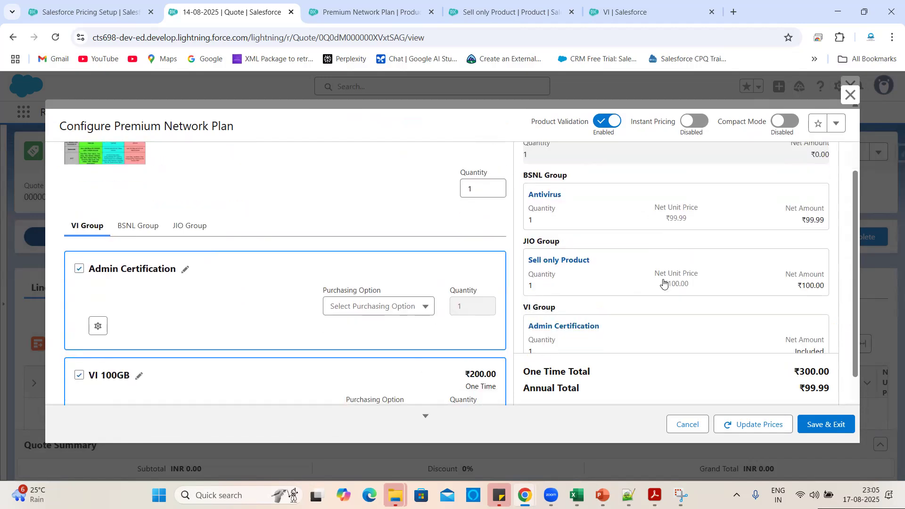
scroll(637, 300, "down", 1)
scroll(713, 279, "down", 1)
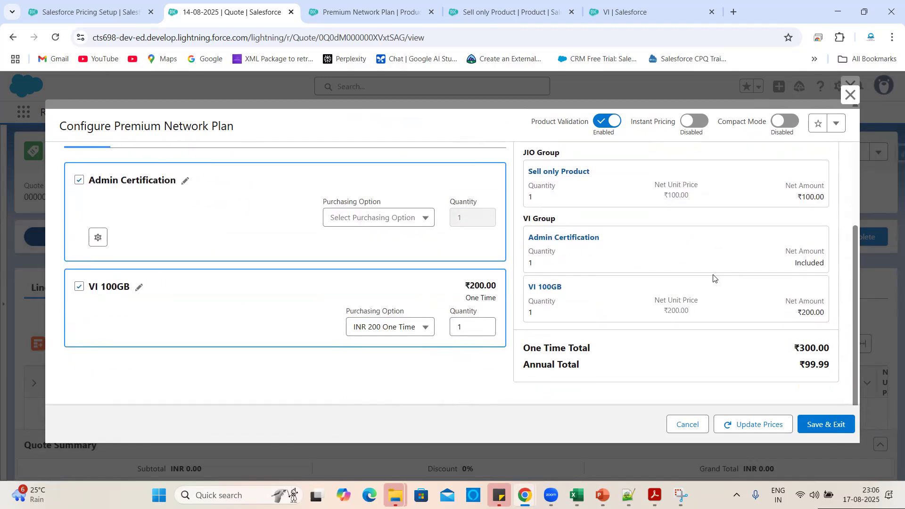
scroll(703, 308, "up", 4)
scroll(703, 308, "down", 4)
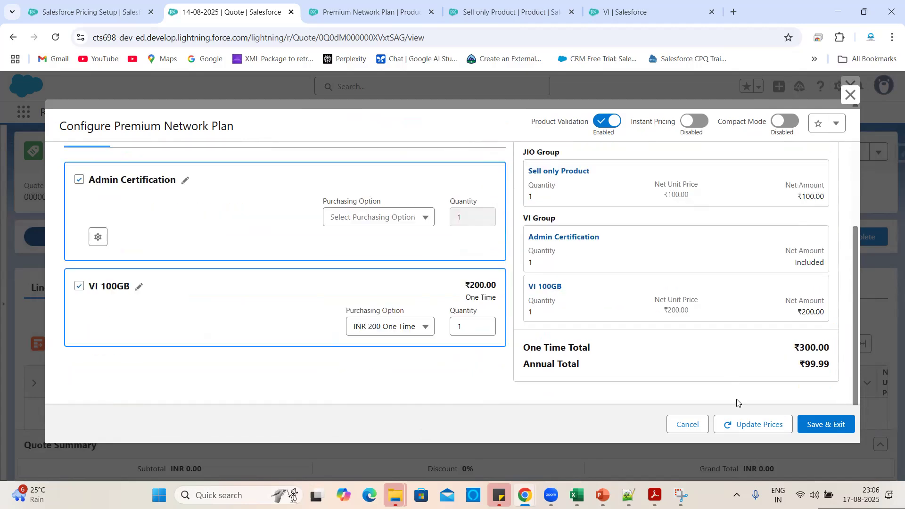
left_click(744, 424)
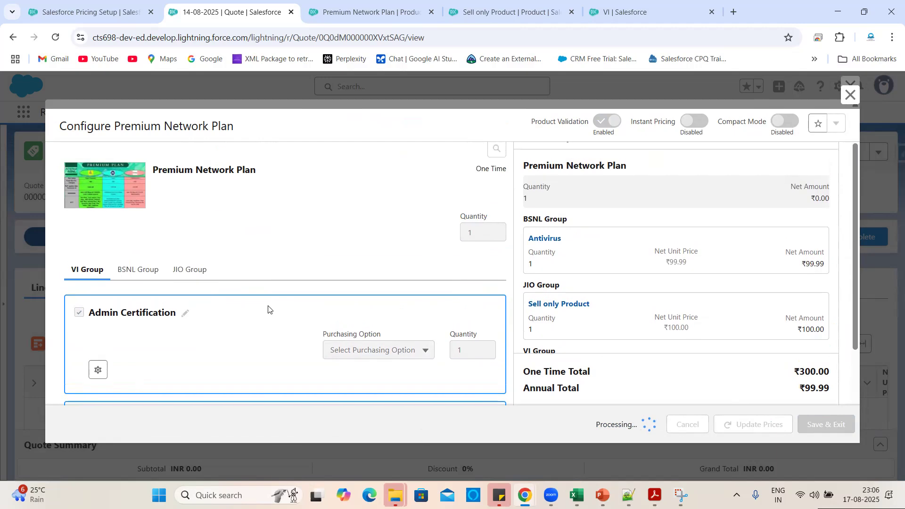
Review the products chosen in the BSNL Group and JIO Group.
scroll(678, 302, "down", 3)
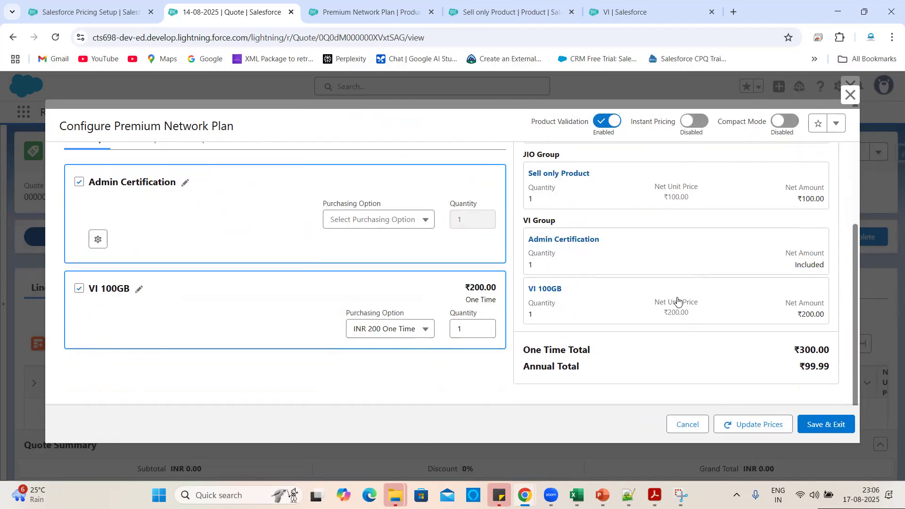
scroll(677, 301, "up", 3)
scroll(299, 277, "down", 1)
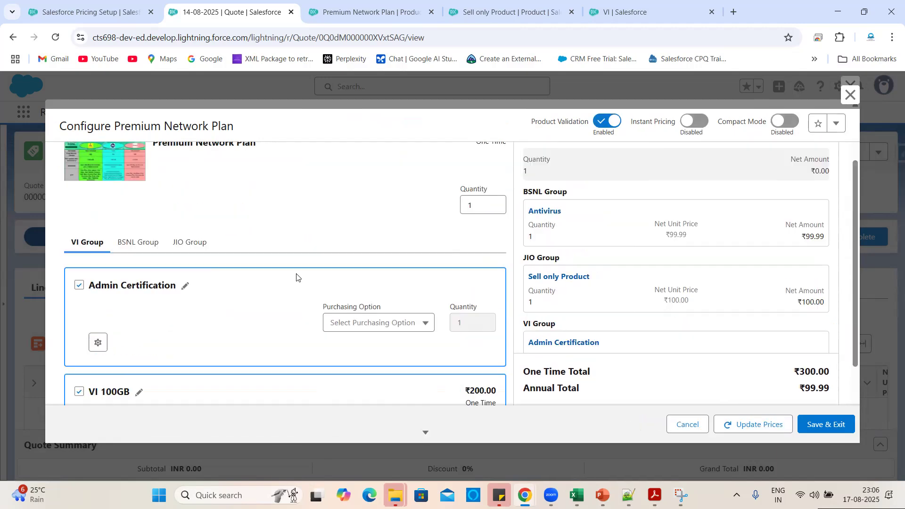
left_click(135, 242)
scroll(159, 343, "down", 2)
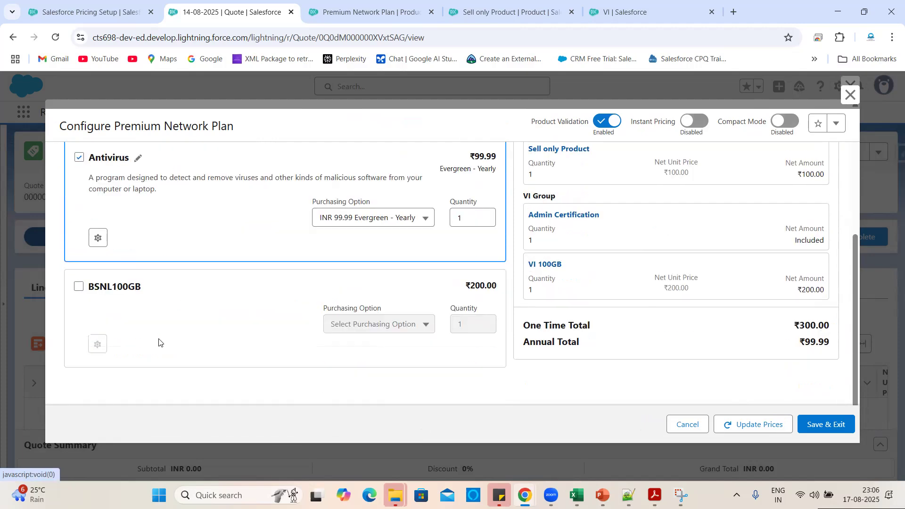
scroll(246, 282, "up", 2)
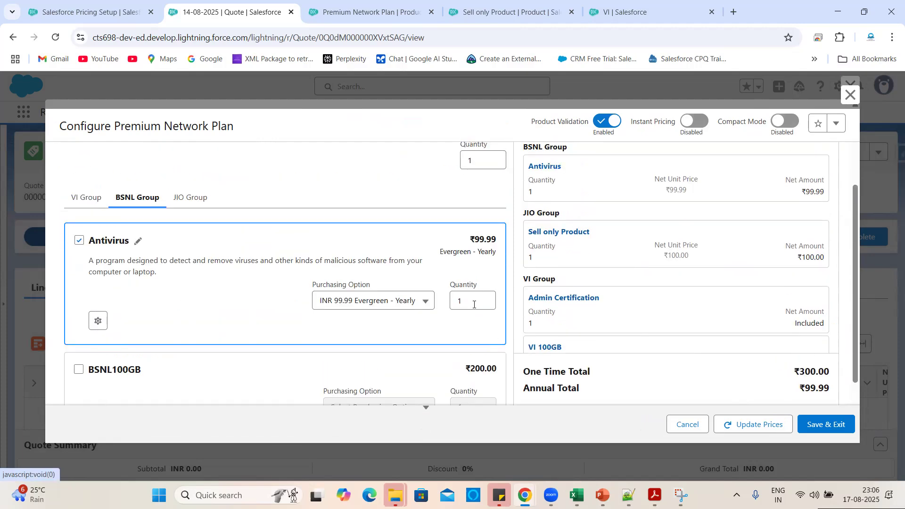
left_click(191, 198)
scroll(250, 310, "down", 1)
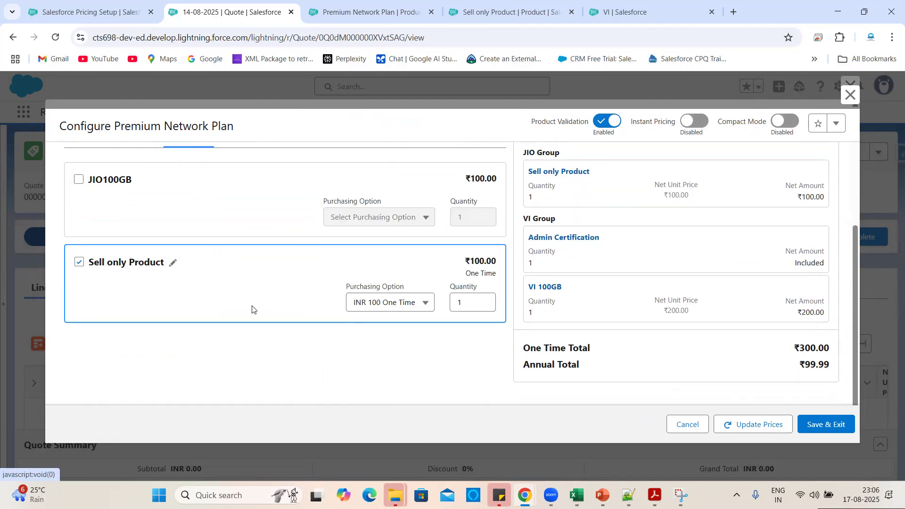
scroll(251, 309, "up", 3)
scroll(375, 239, "down", 3)
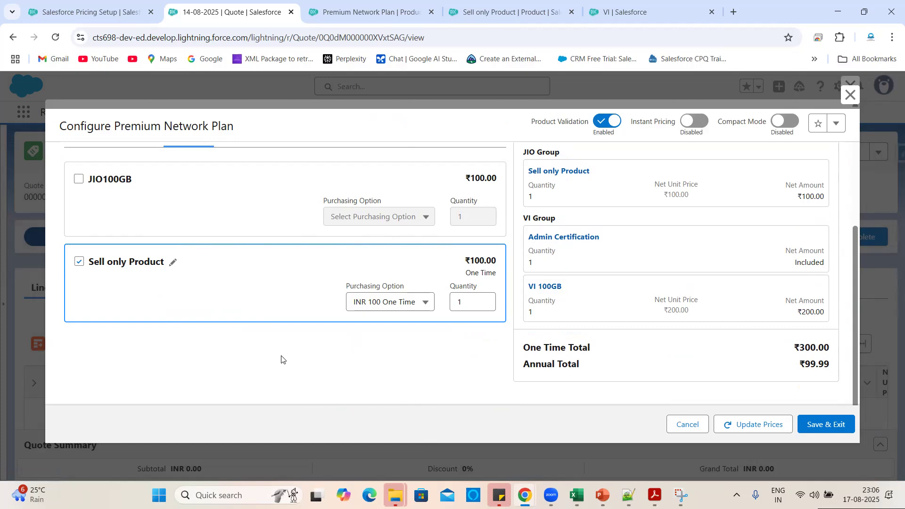
left_click(349, 4)
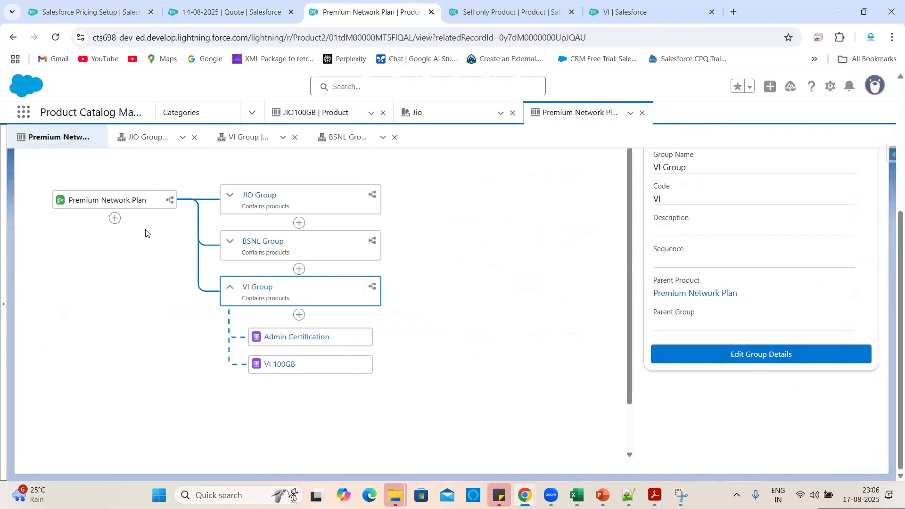
Expand the JIO, BSNL and VI groups in the Premium Network Plan structure.
scroll(441, 277, "up", 3)
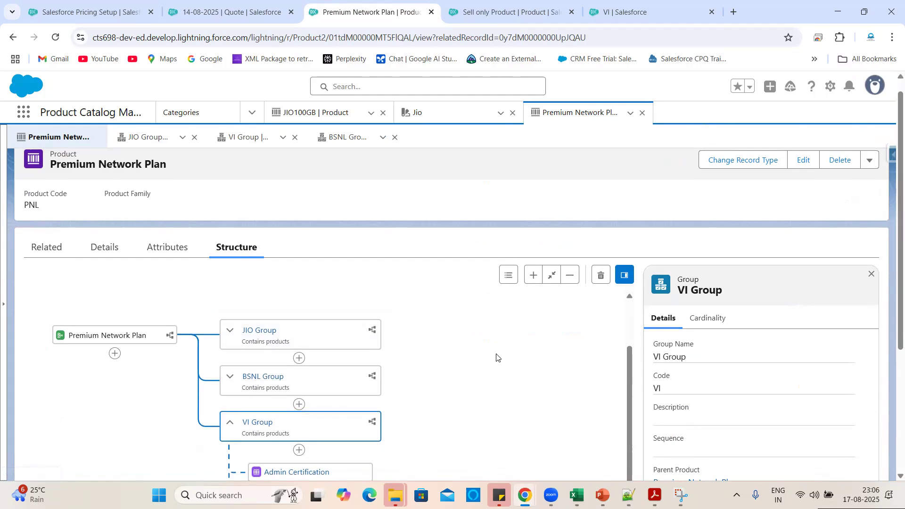
scroll(497, 357, "down", 2)
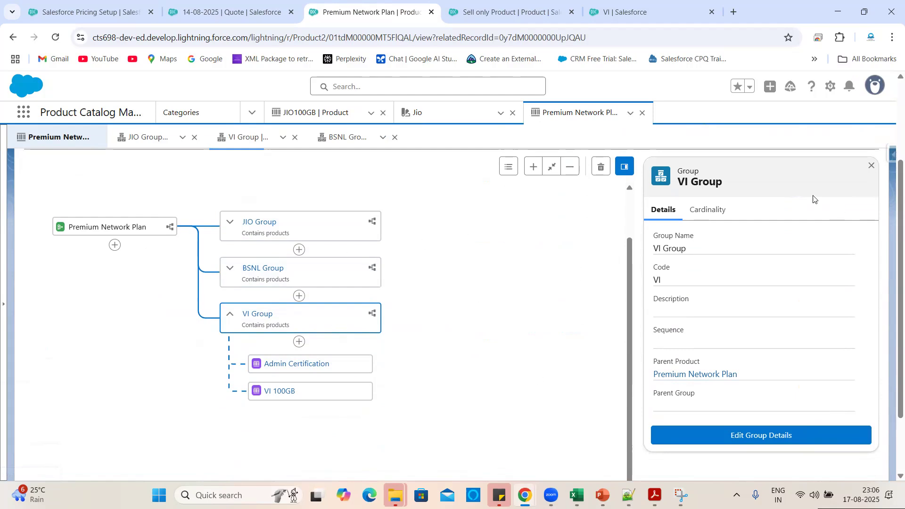
scroll(742, 344, "down", 1)
scroll(740, 344, "up", 1)
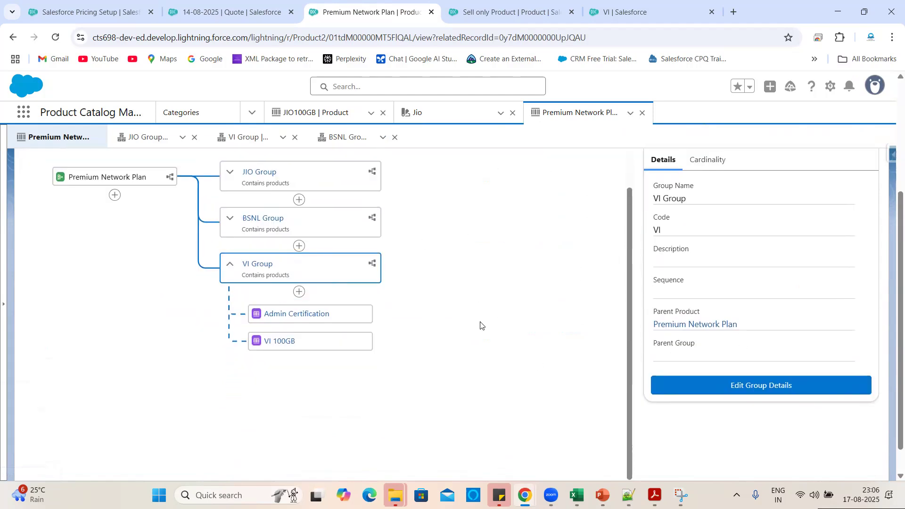
scroll(480, 326, "up", 1)
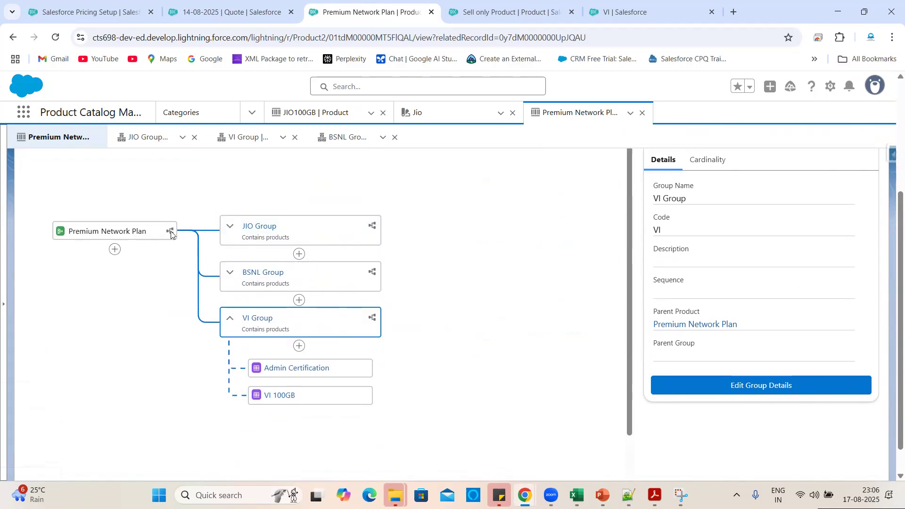
left_click(372, 227)
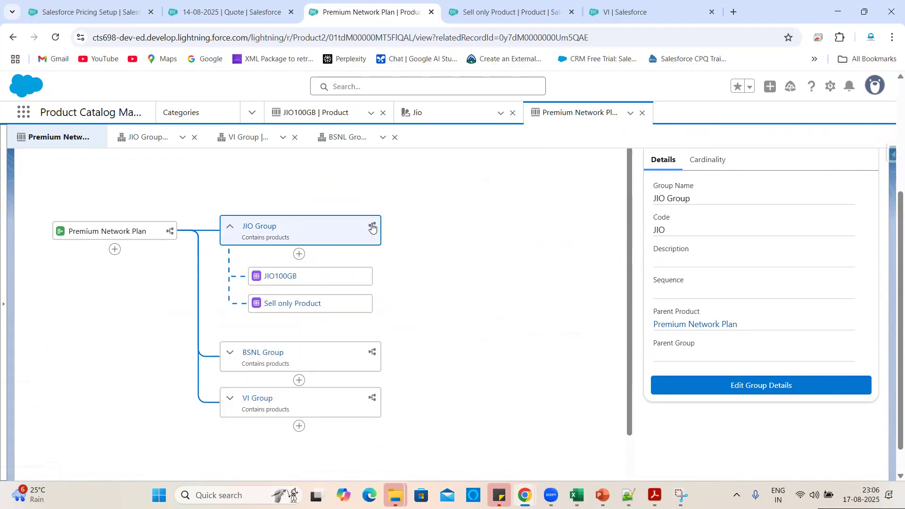
left_click(372, 353)
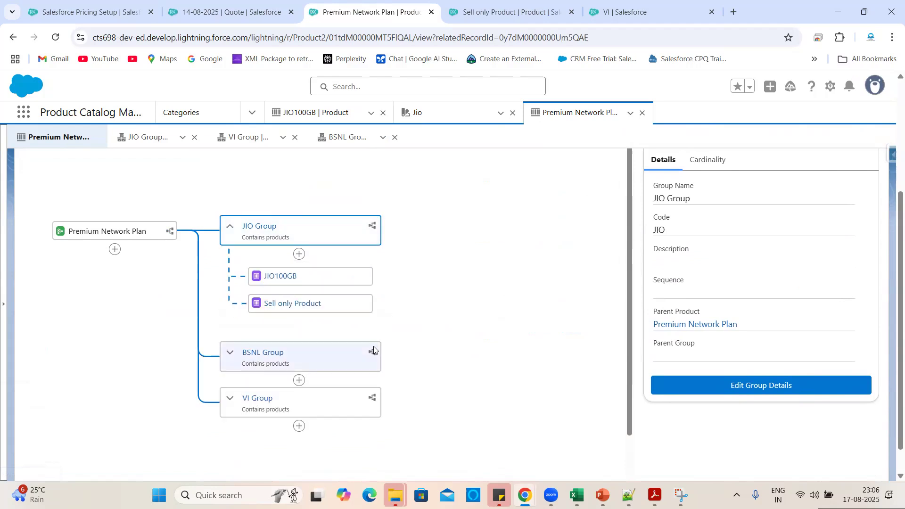
left_click(372, 406)
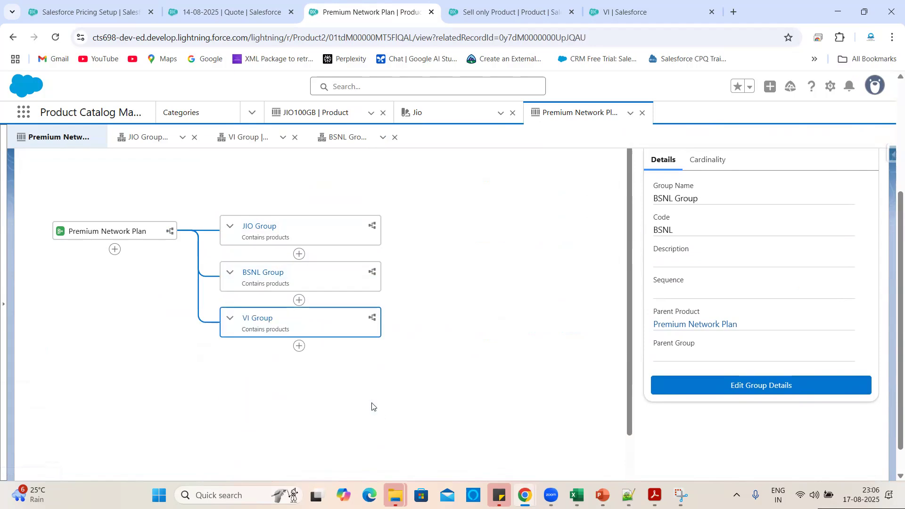
Display the structure legend and look over the expanded groups.
scroll(504, 350, "up", 3)
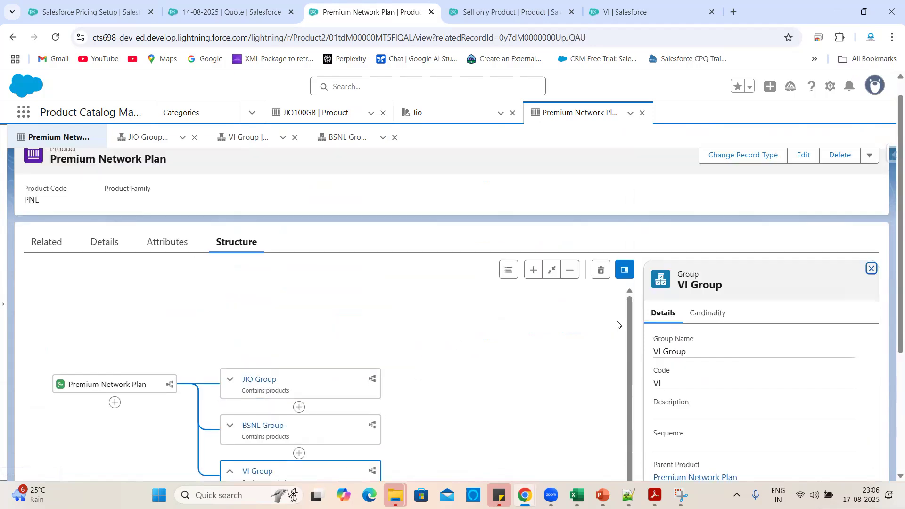
left_click(509, 269)
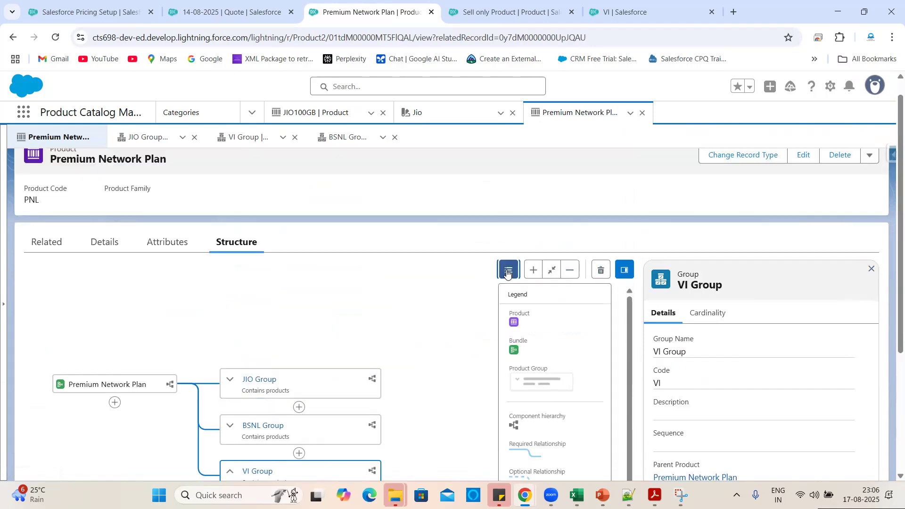
scroll(530, 337, "down", 2)
scroll(530, 252, "up", 1)
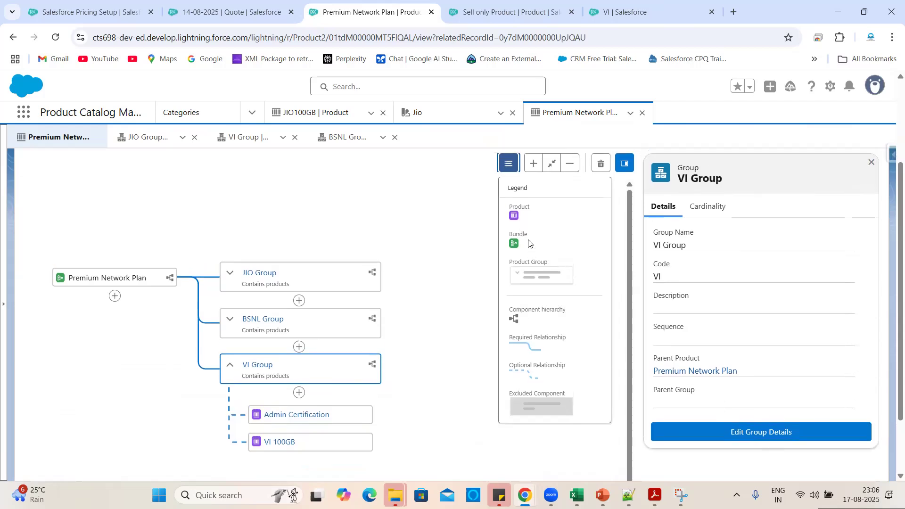
scroll(533, 390, "down", 2)
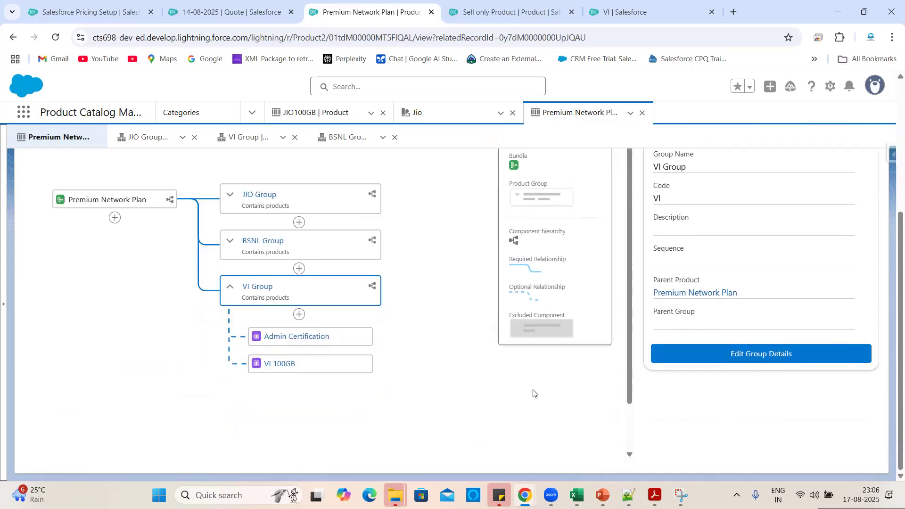
scroll(450, 374, "up", 2)
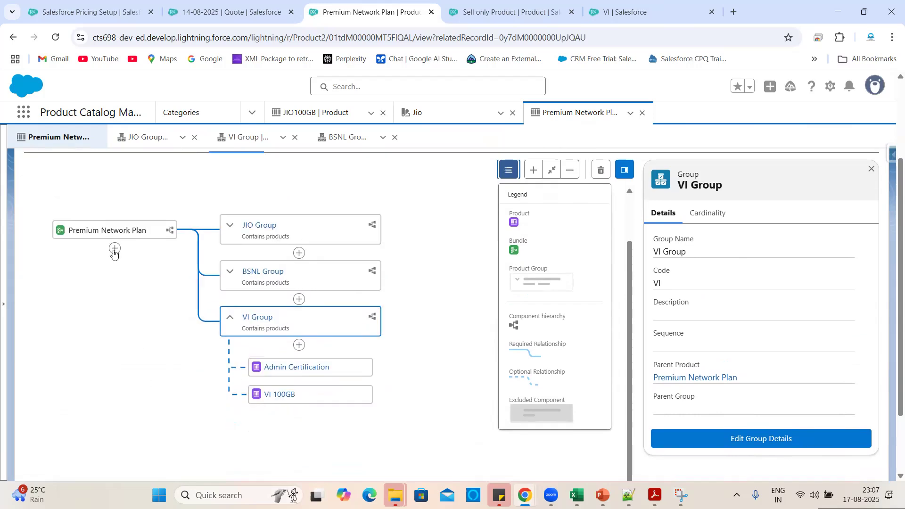
Open and cancel an Add Component popover on the bundle, then hide the legend.
left_click(113, 250)
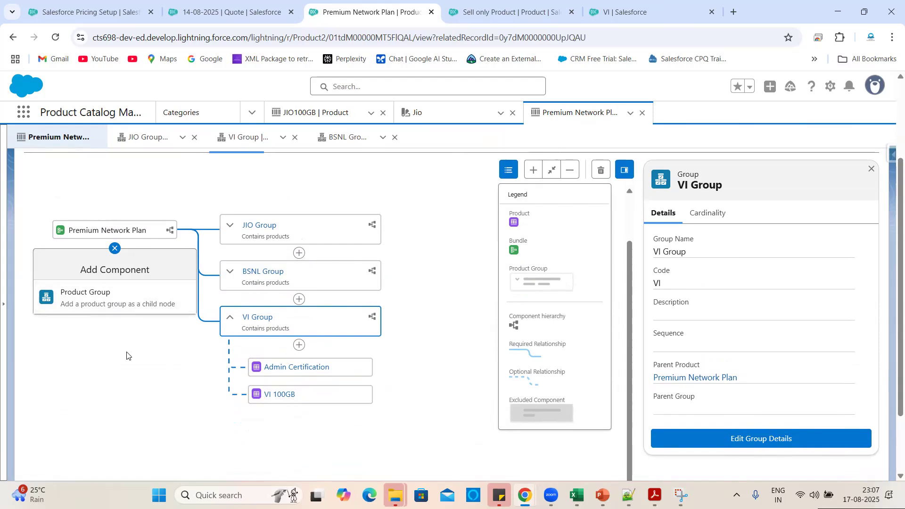
left_click(115, 248)
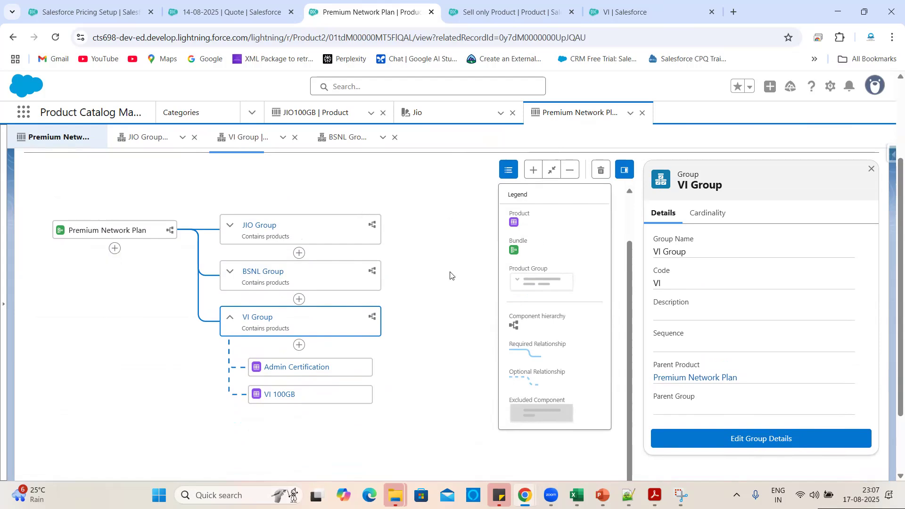
left_click(508, 170)
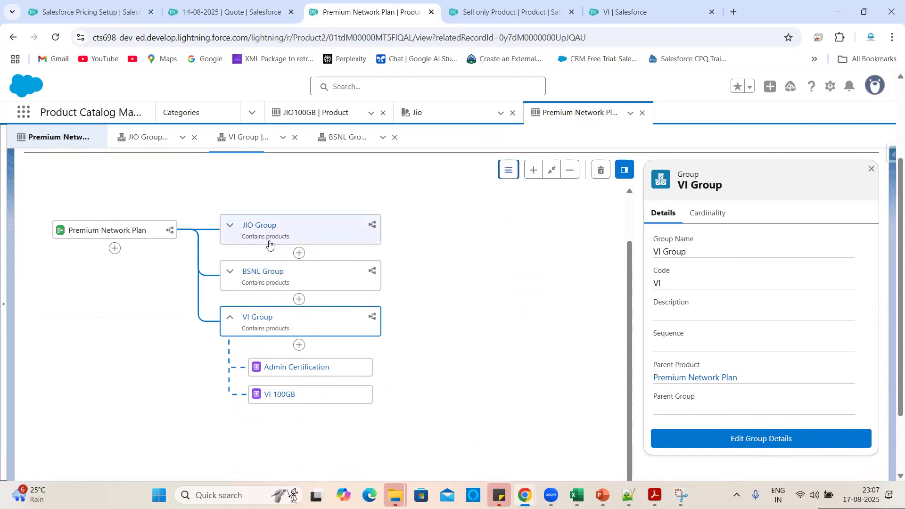
Expand JIO Group and open JIO100GB's relationship details, surfacing the ProductComponentGroup API error.
left_click(230, 226)
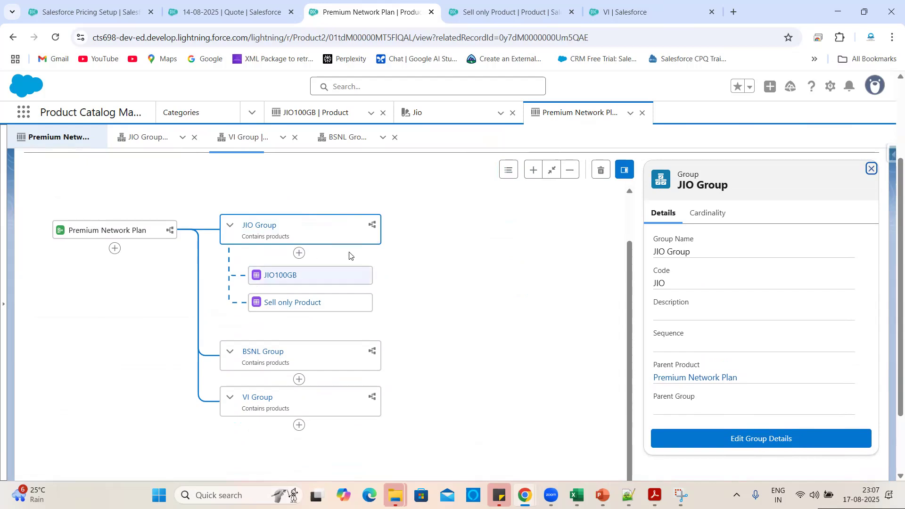
left_click(299, 255)
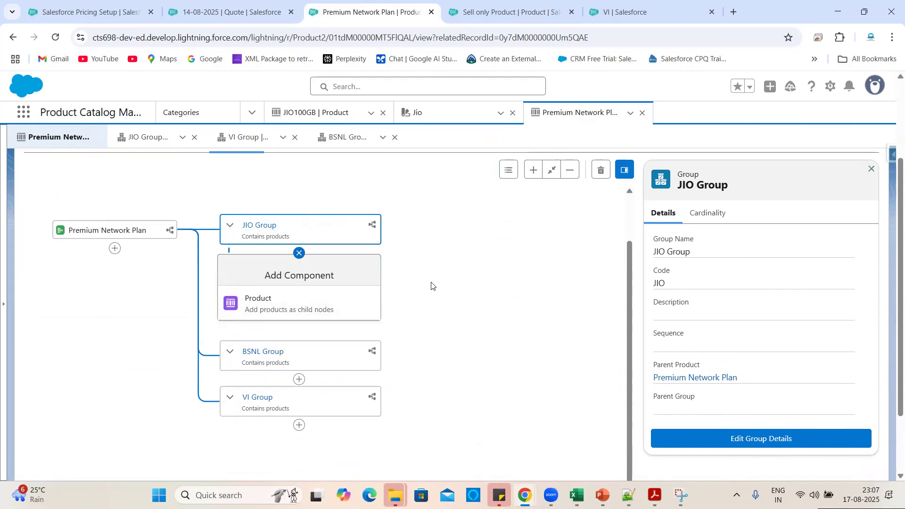
left_click(230, 225)
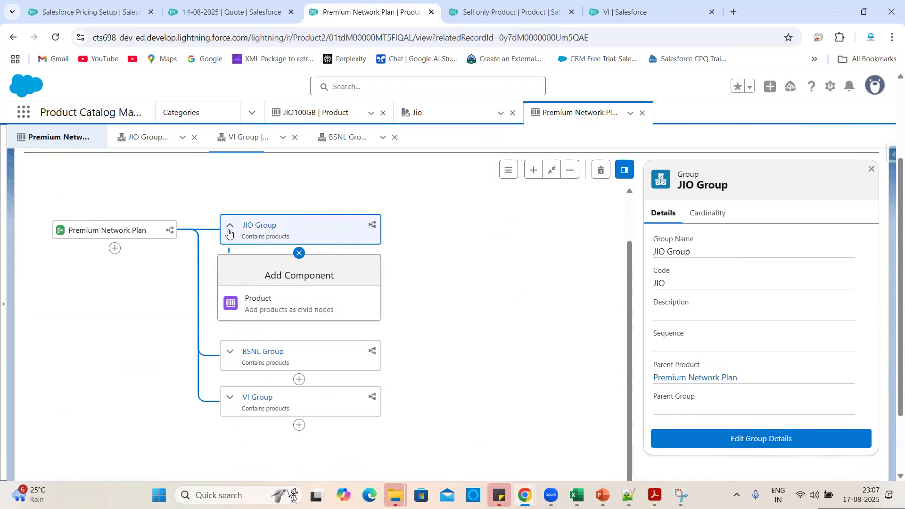
left_click(299, 254)
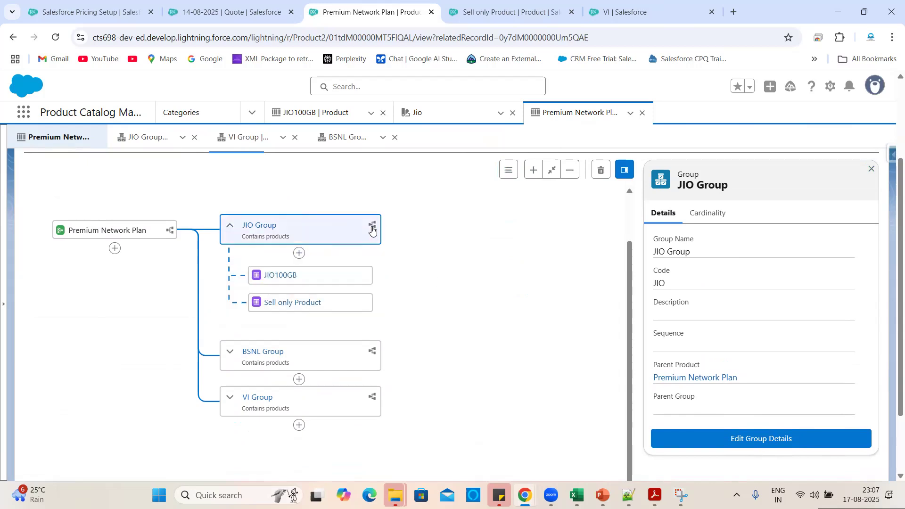
left_click(300, 253)
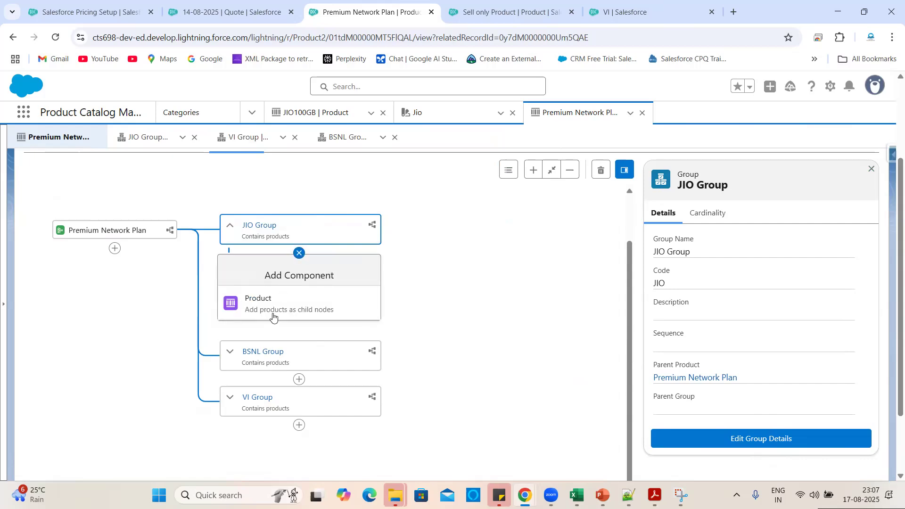
left_click(300, 253)
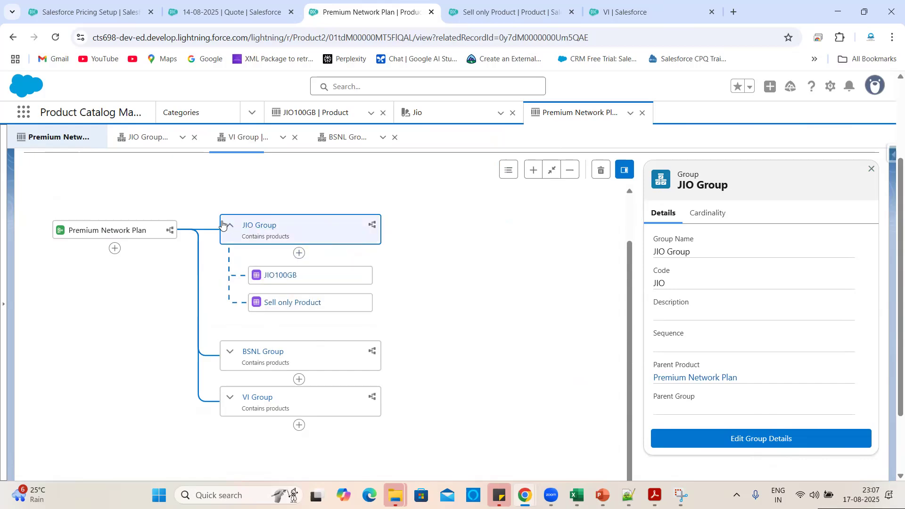
left_click(264, 279)
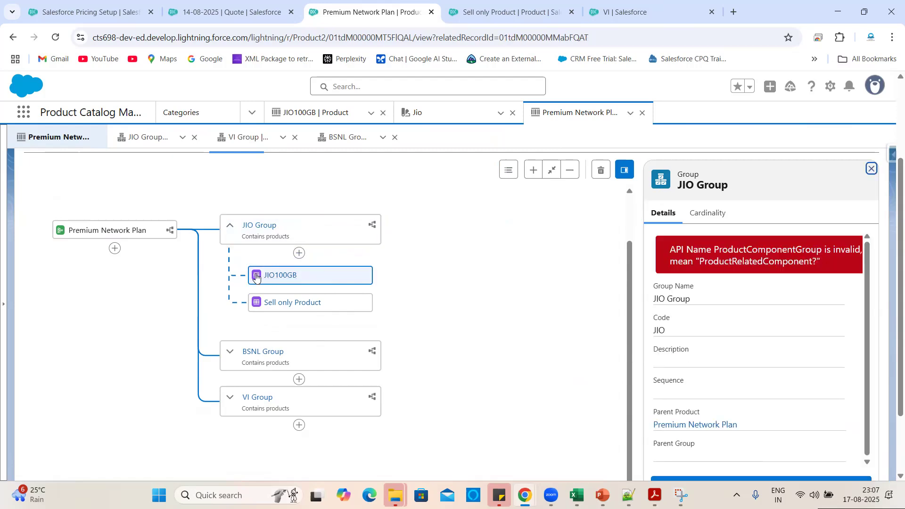
Inspect JIO100GB's Attributes and further settings such as Cardinality, then return to Relationship.
scroll(764, 387, "down", 2)
scroll(763, 388, "up", 2)
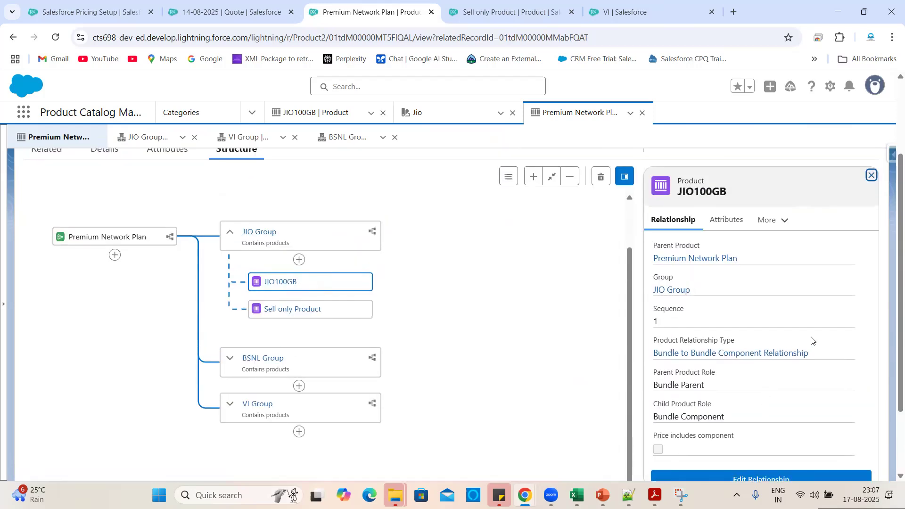
left_click(728, 220)
left_click(768, 220)
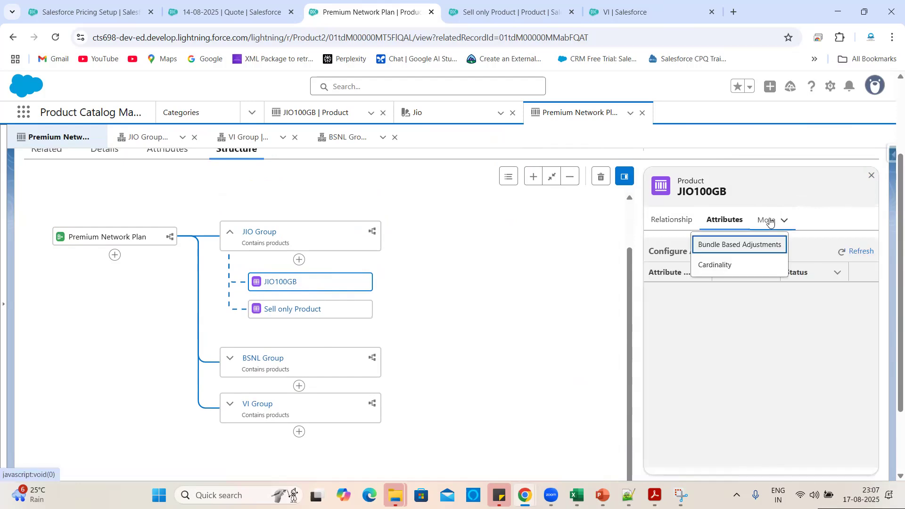
left_click(675, 225)
scroll(555, 357, "down", 2)
scroll(555, 357, "up", 1)
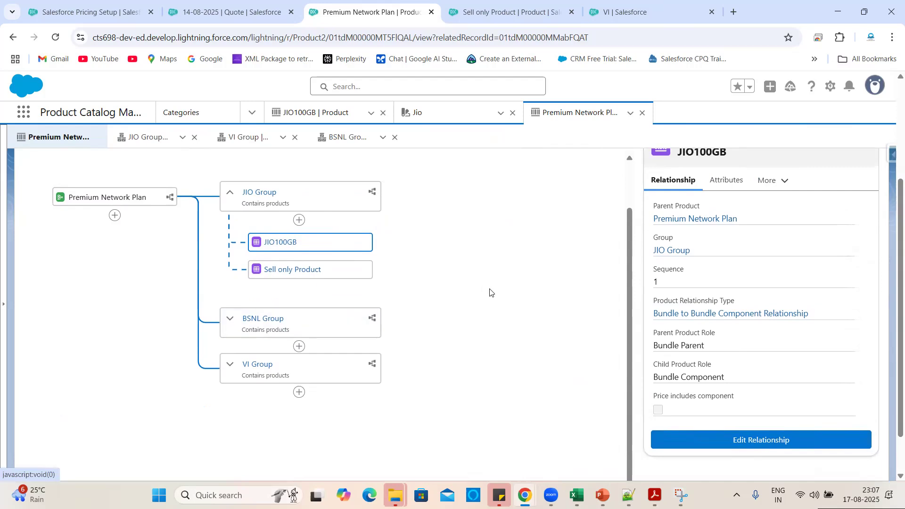
Collapse JIO Group and bring up the Excel Premium Category table, checking the Add-ons cell I15.
left_click(230, 192)
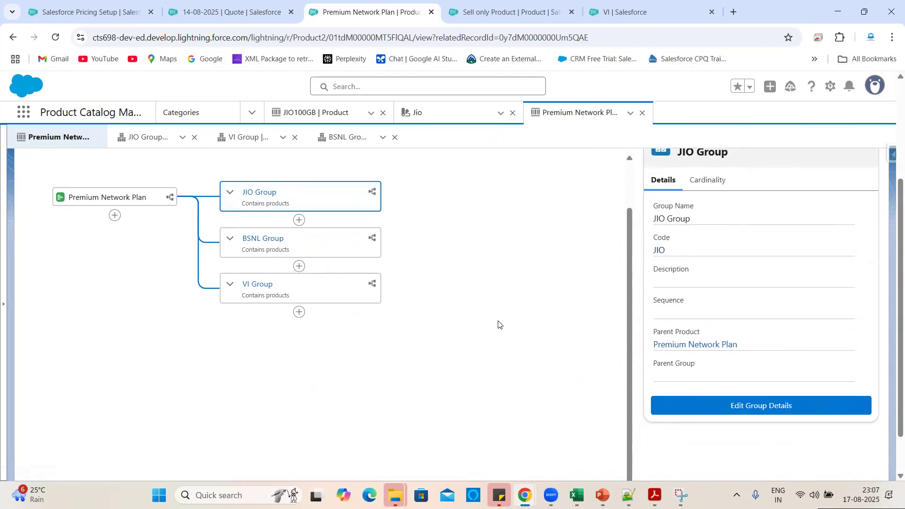
scroll(499, 325, "up", 1)
scroll(742, 324, "up", 3)
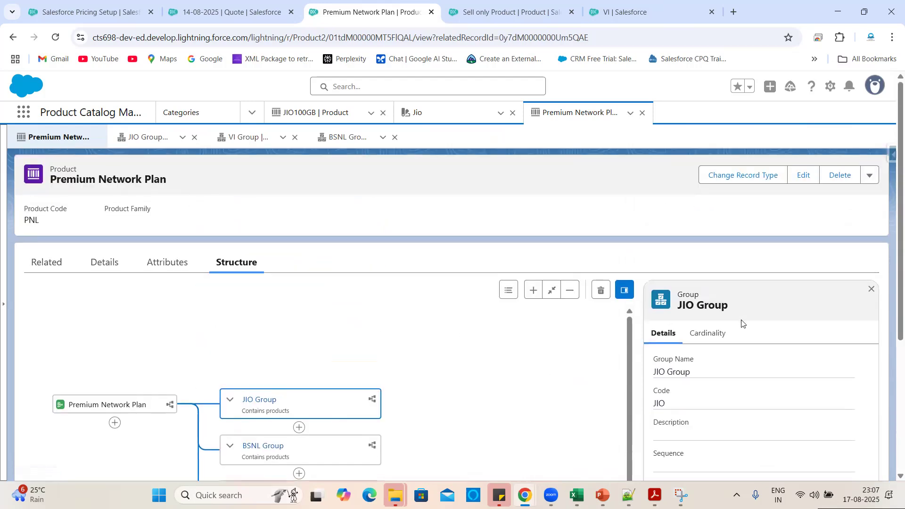
scroll(742, 324, "down", 1)
scroll(742, 323, "up", 1)
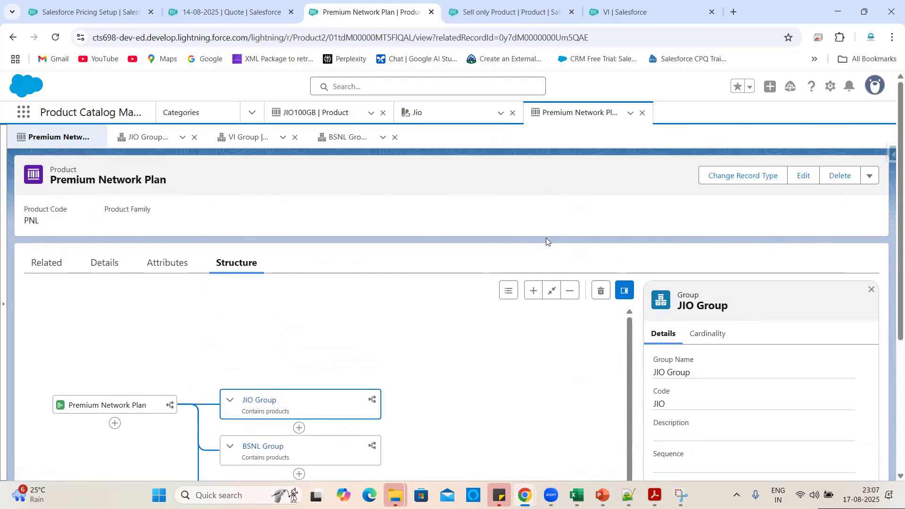
mouse_move(577, 497)
left_click(803, 435)
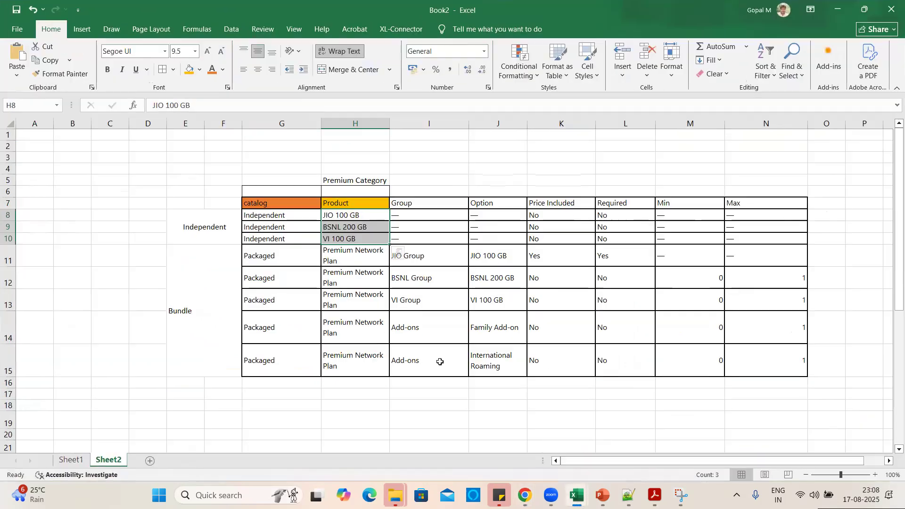
left_click(439, 361)
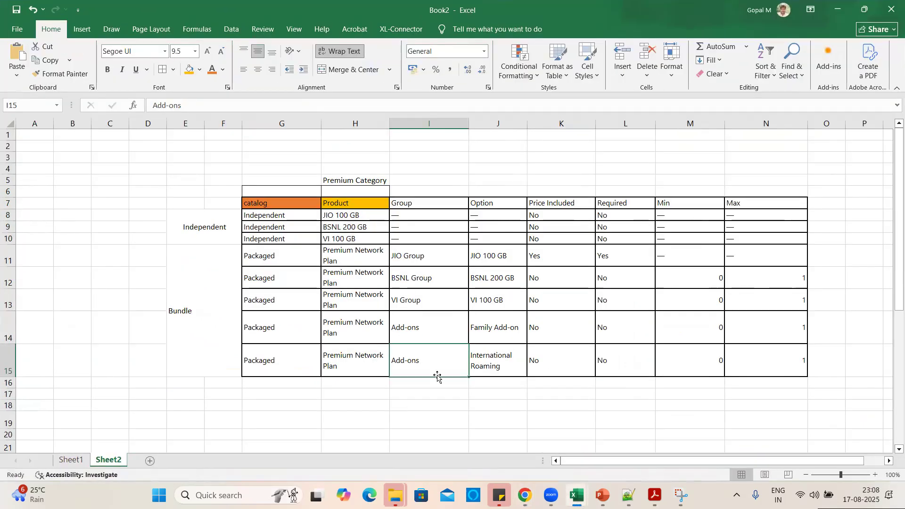
left_click(362, 347)
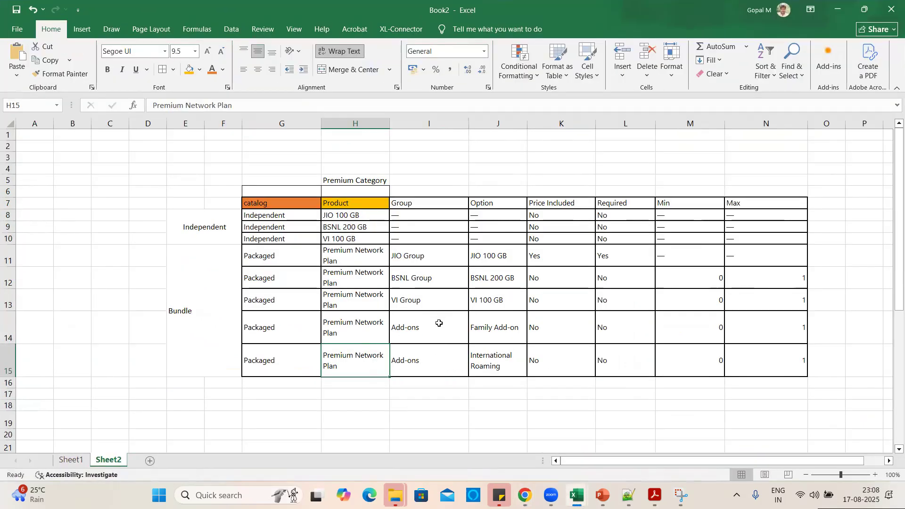
left_click(439, 324)
left_click(533, 365)
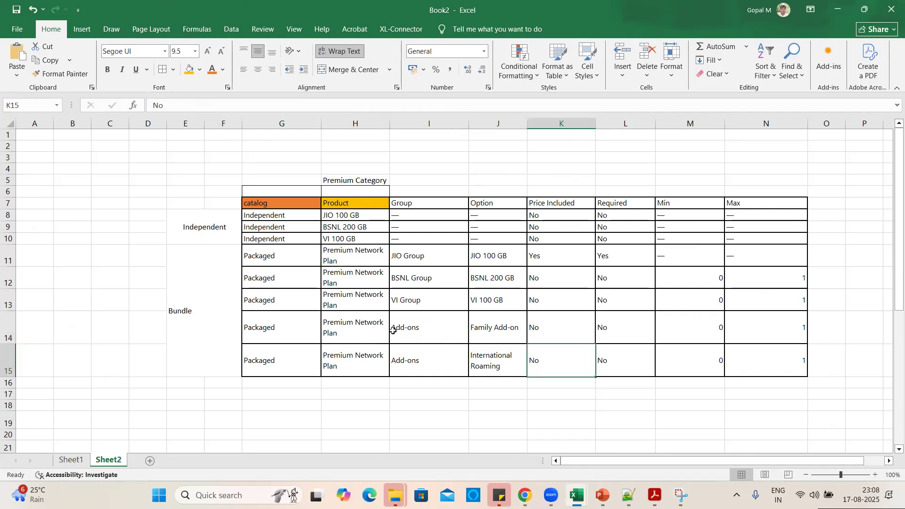
left_click(422, 332)
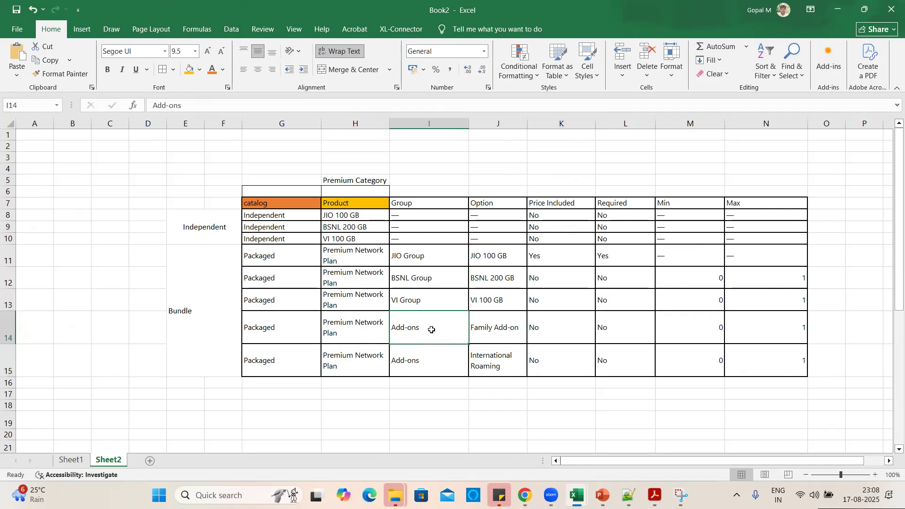
left_click(491, 326)
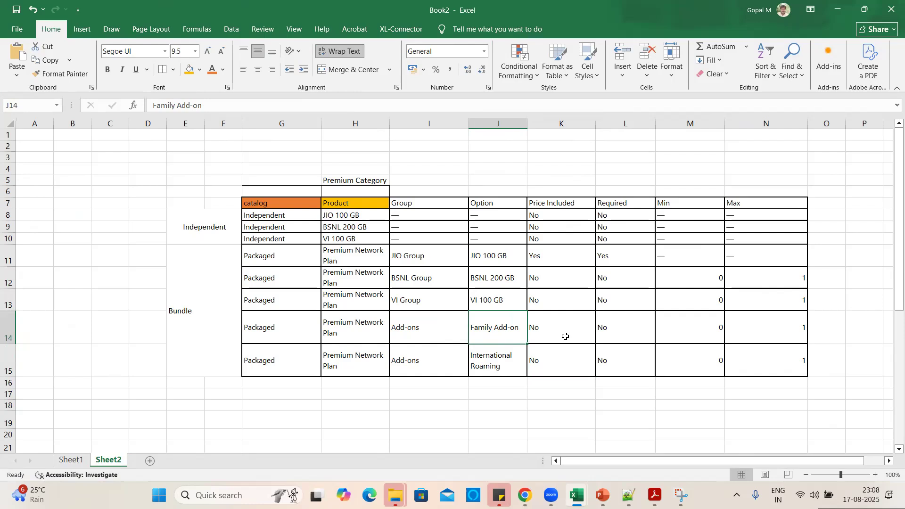
left_click(547, 329)
left_click_drag(353, 323, 591, 355)
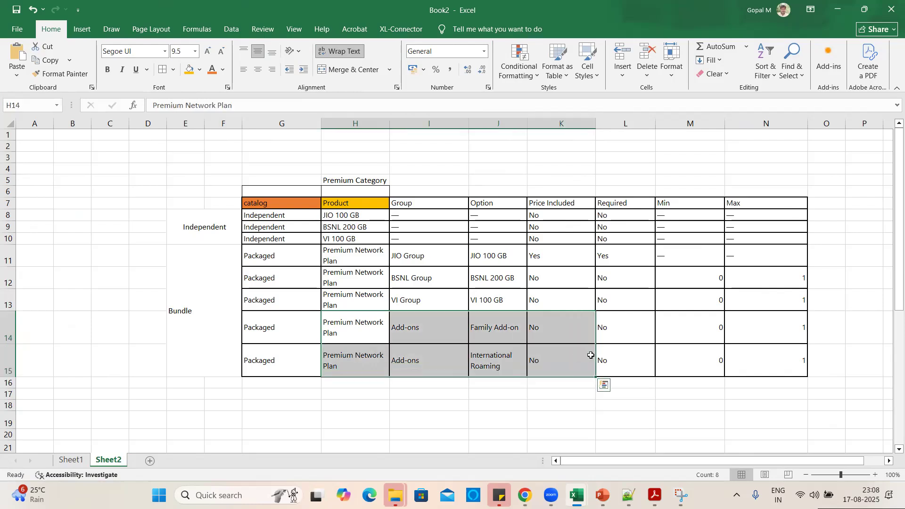
left_click(521, 391)
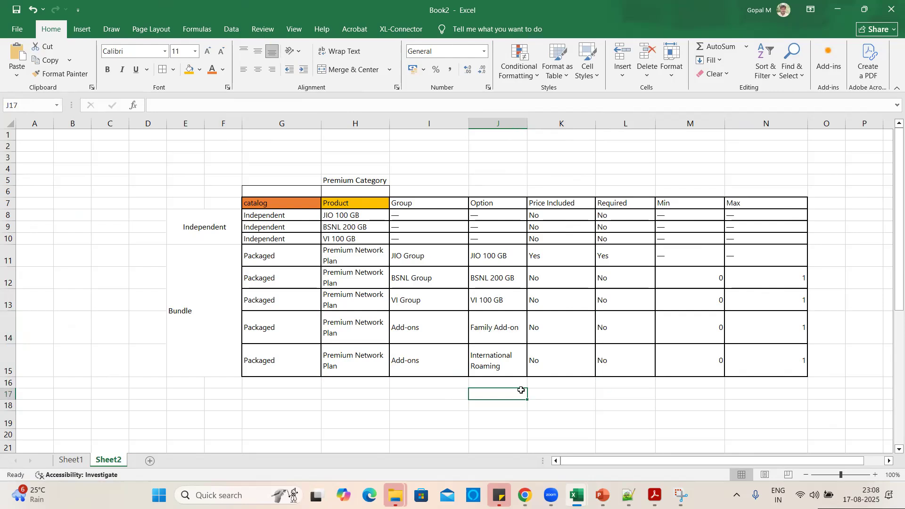
left_click(397, 330)
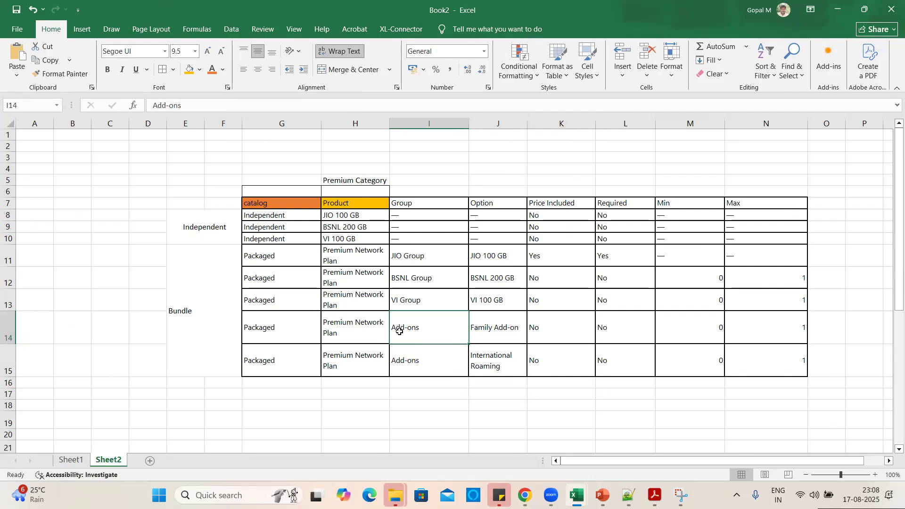
left_click(497, 334)
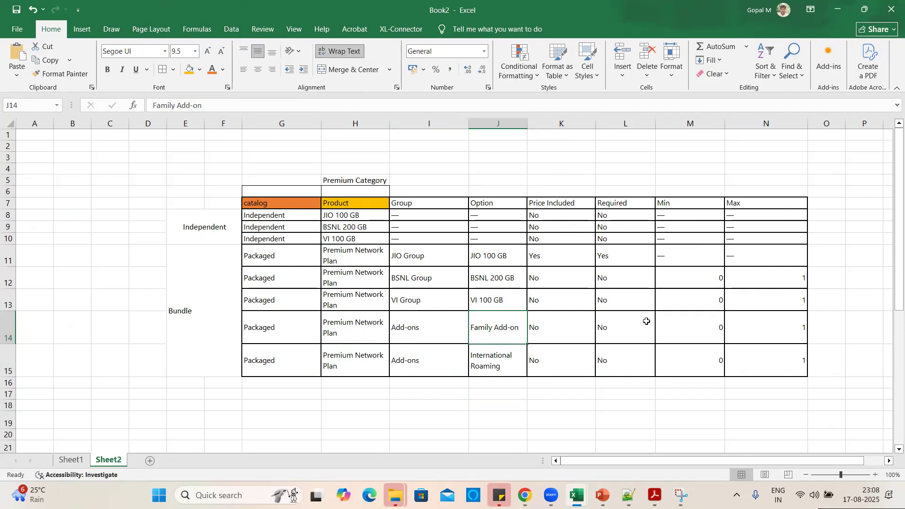
left_click(711, 323)
left_click(793, 332)
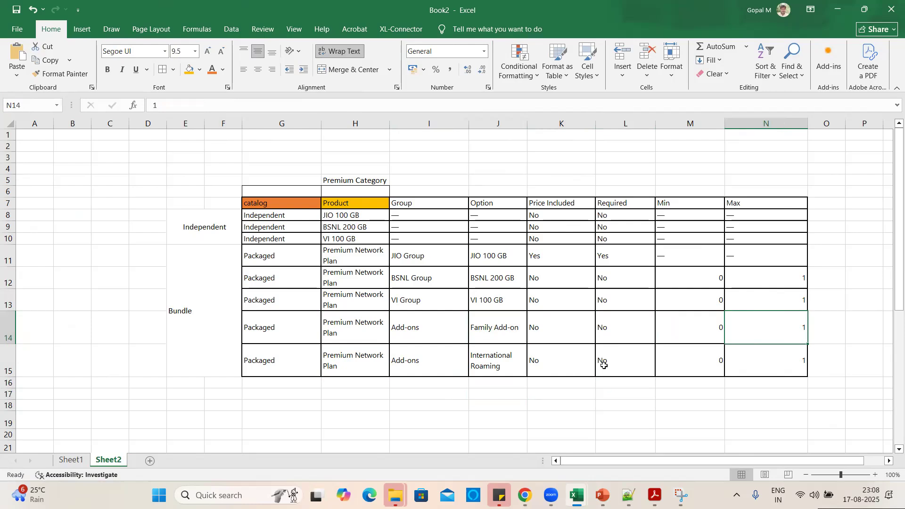
left_click(634, 361)
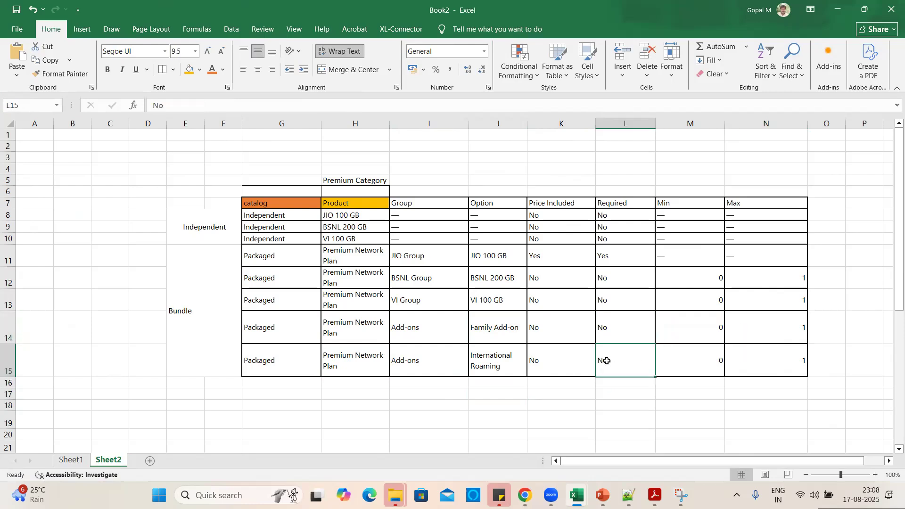
left_click(506, 363)
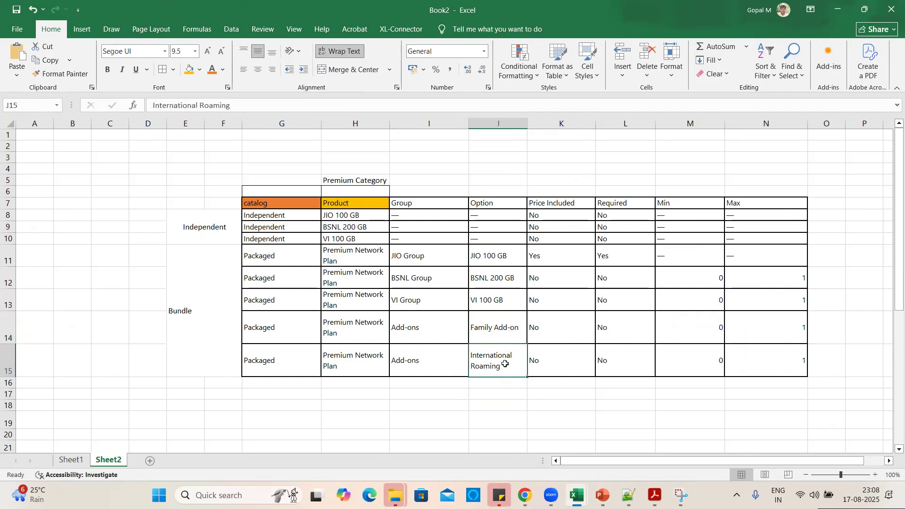
left_click(441, 374)
left_click(517, 357)
left_click_drag(495, 328, 502, 357)
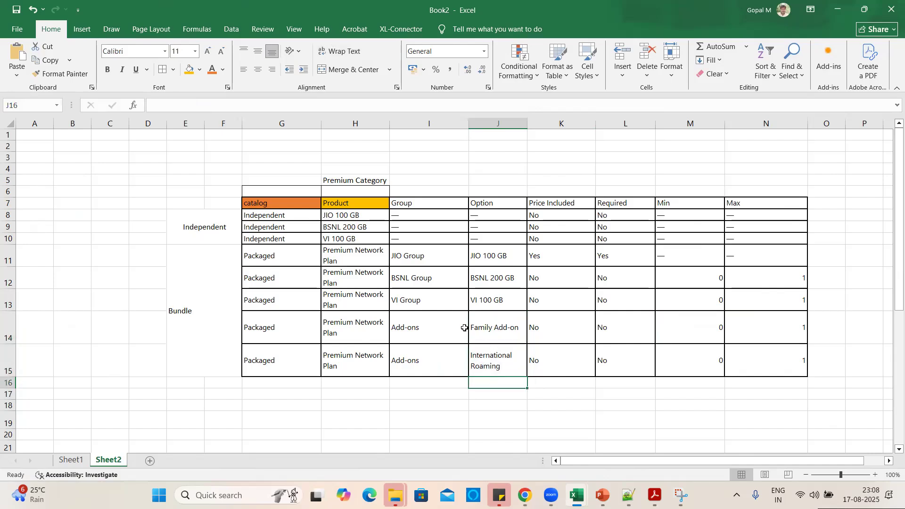
left_click(419, 333)
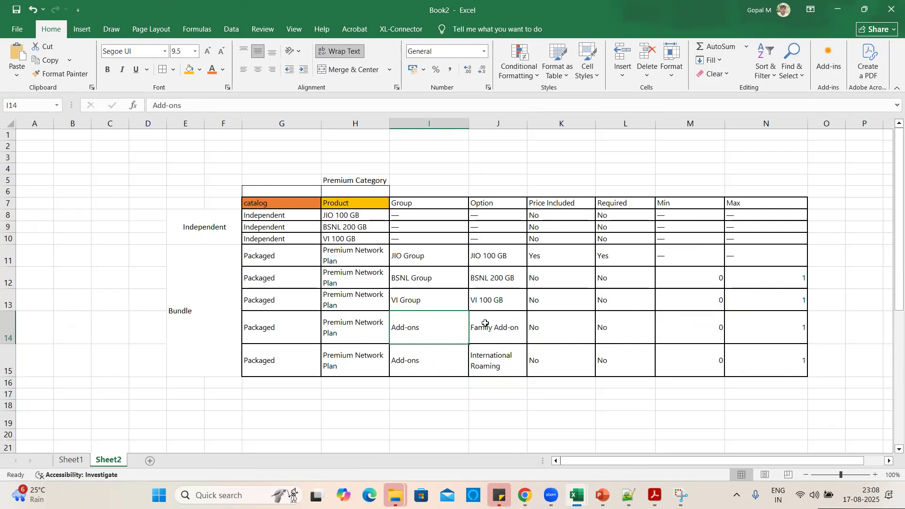
left_click_drag(487, 319, 496, 359)
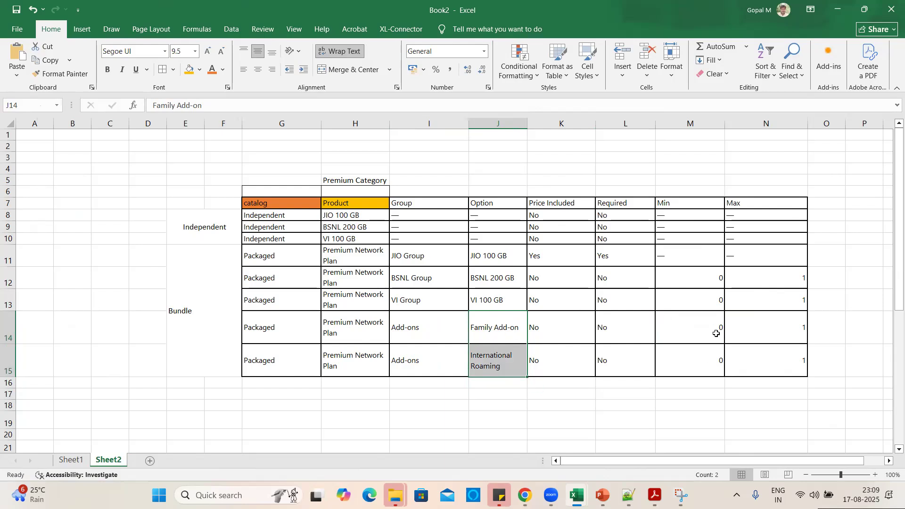
Save and exit the configuration, add Premium Network Plan to the quote, and view new line items.
left_click(838, 9)
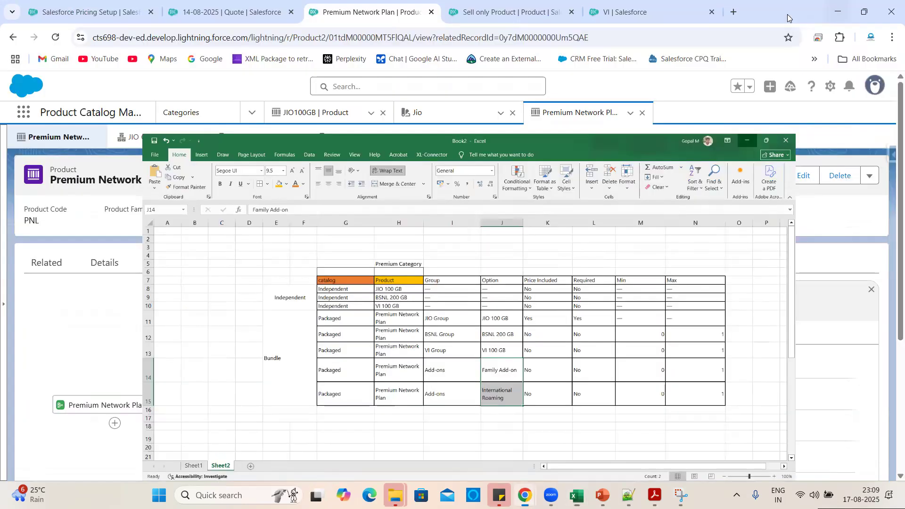
left_click(231, 12)
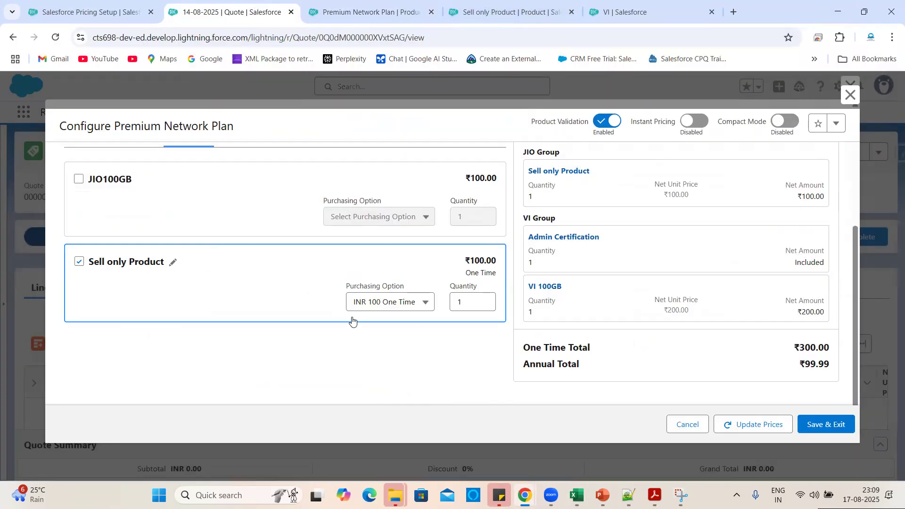
left_click(808, 427)
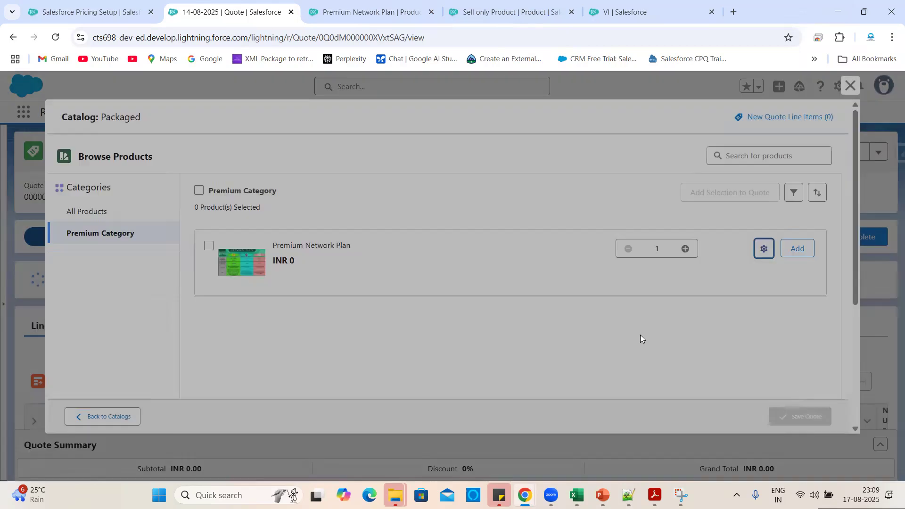
left_click(796, 251)
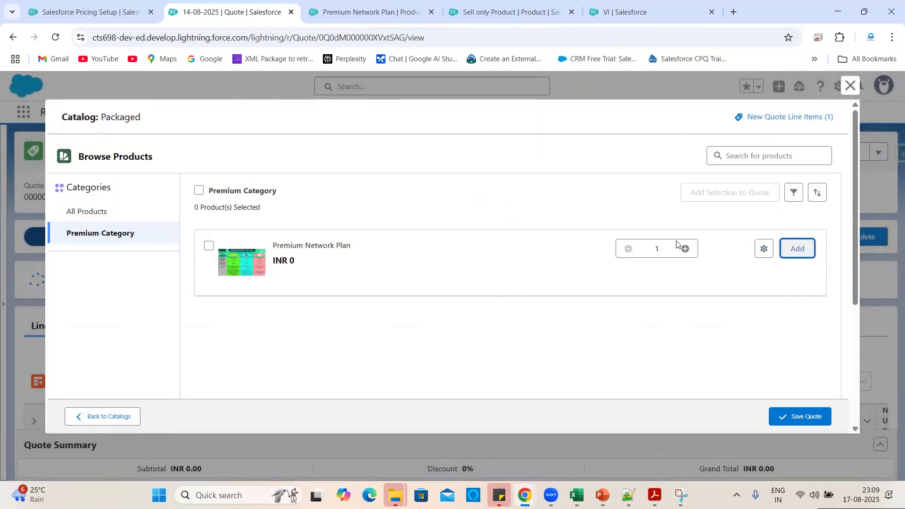
left_click(808, 124)
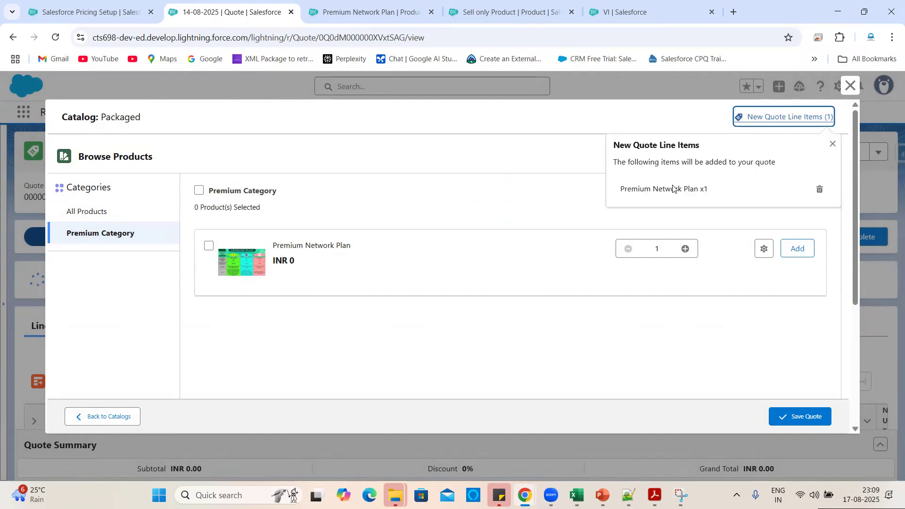
left_click(353, 8)
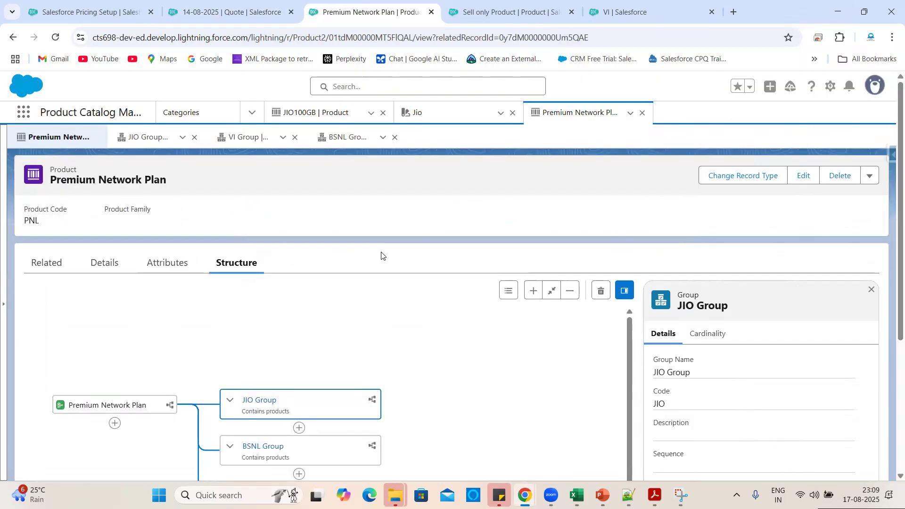
Preview the Premium Network Plan bundle and look through the VI and BSNL Group products.
left_click(870, 176)
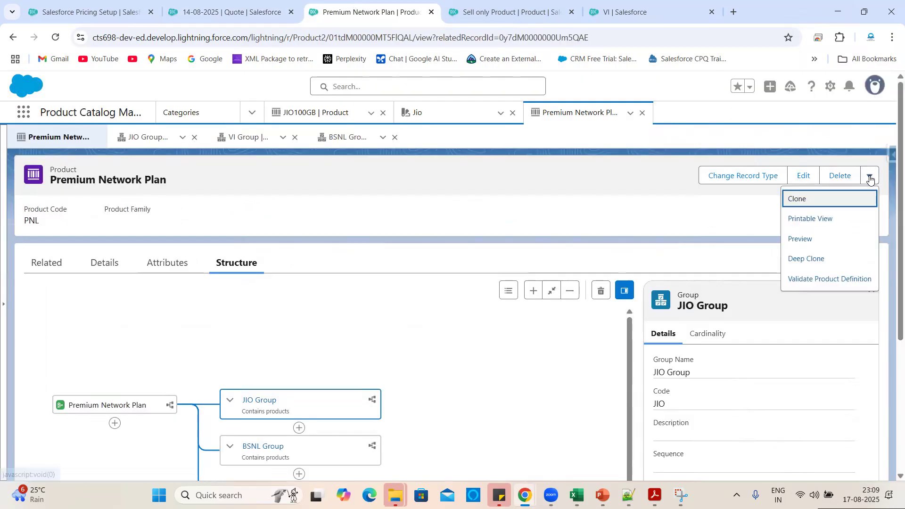
left_click(811, 239)
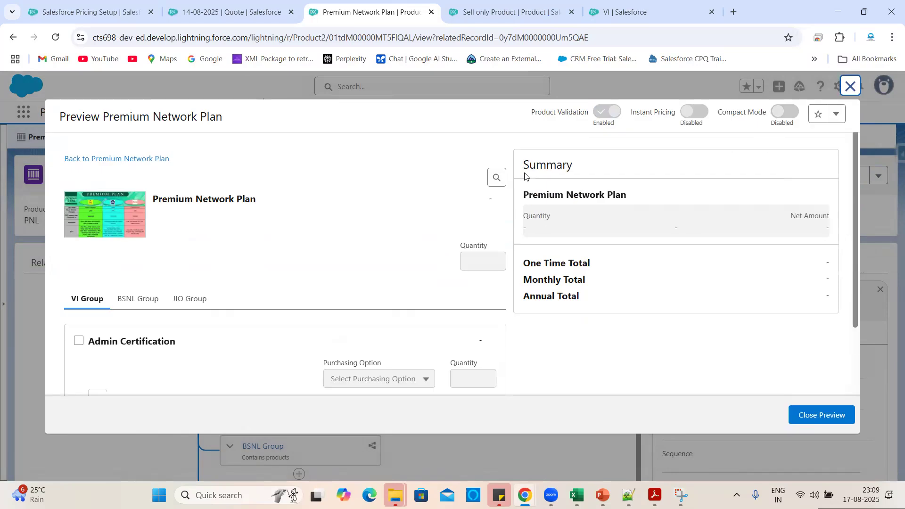
scroll(380, 299, "down", 3)
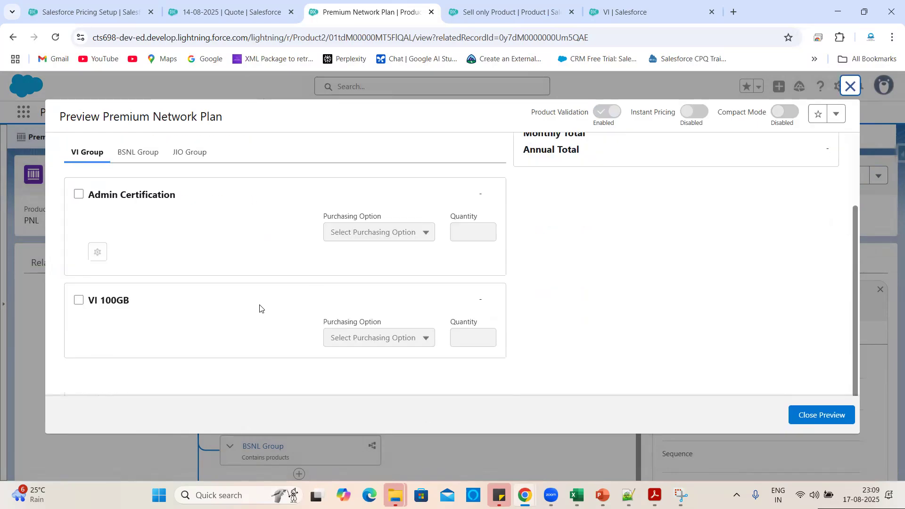
scroll(260, 309, "up", 3)
left_click(137, 296)
scroll(282, 286, "down", 2)
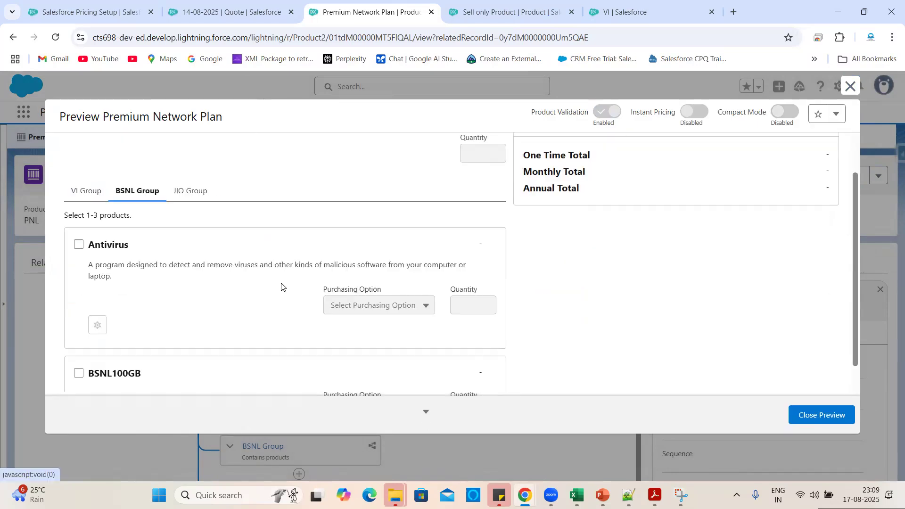
scroll(213, 297, "down", 2)
scroll(240, 314, "up", 4)
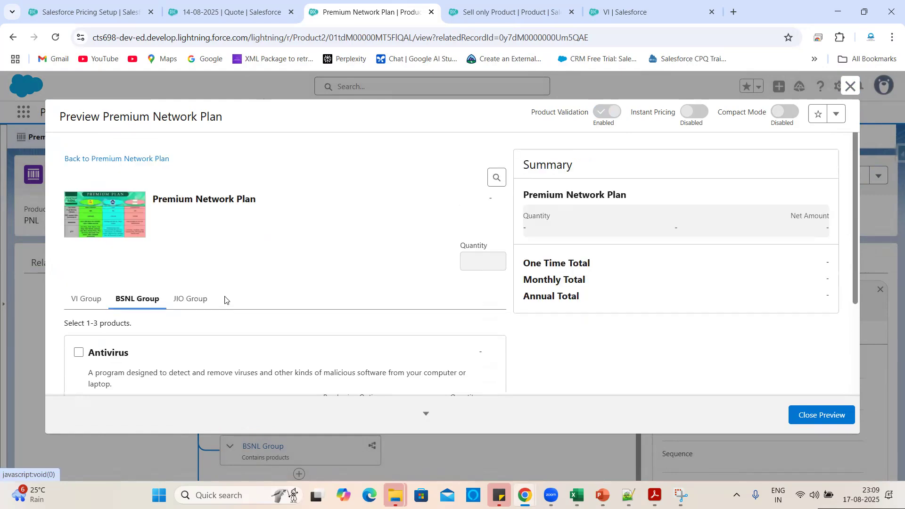
Check the JIO Group products in the preview, then close the bundle preview.
left_click(196, 306)
scroll(292, 323, "down", 2)
scroll(261, 346, "up", 2)
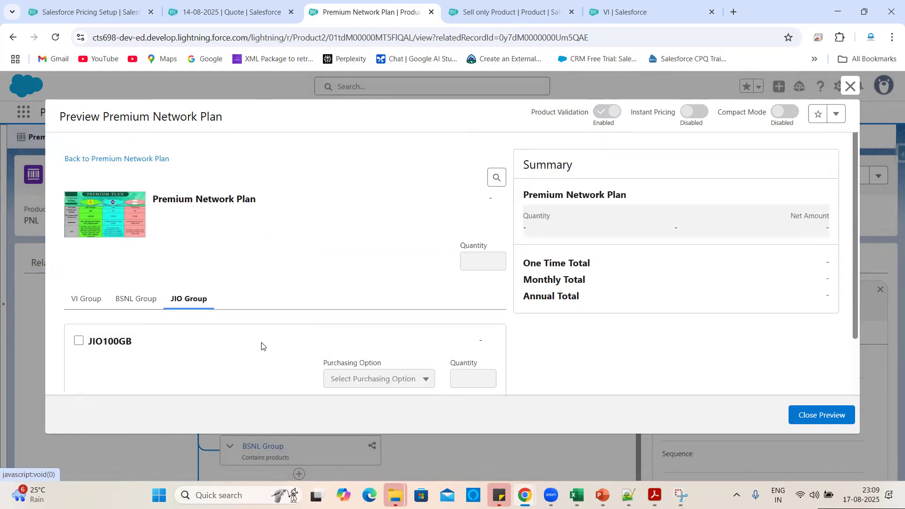
left_click(814, 419)
left_click(870, 176)
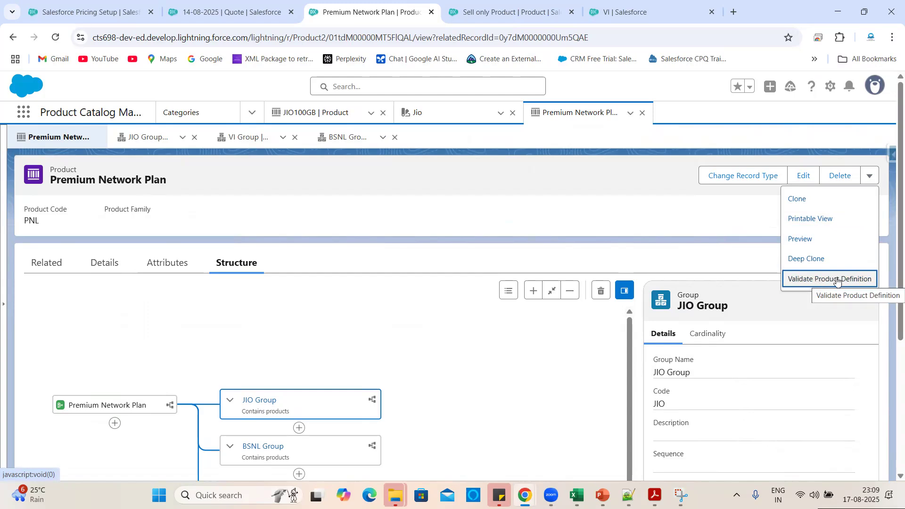
Validate the Premium Network Plan definition, confirm 'No Errors found.', and dismiss the results.
left_click(817, 282)
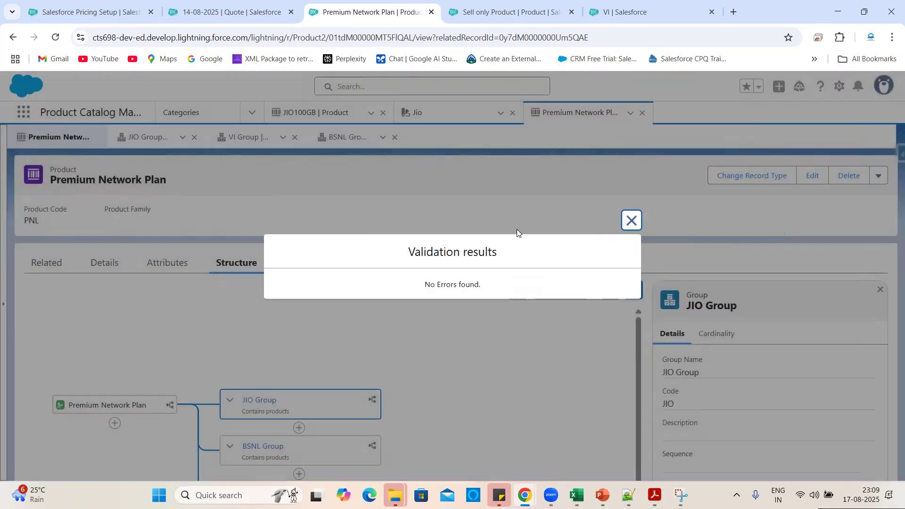
triple_click(441, 280)
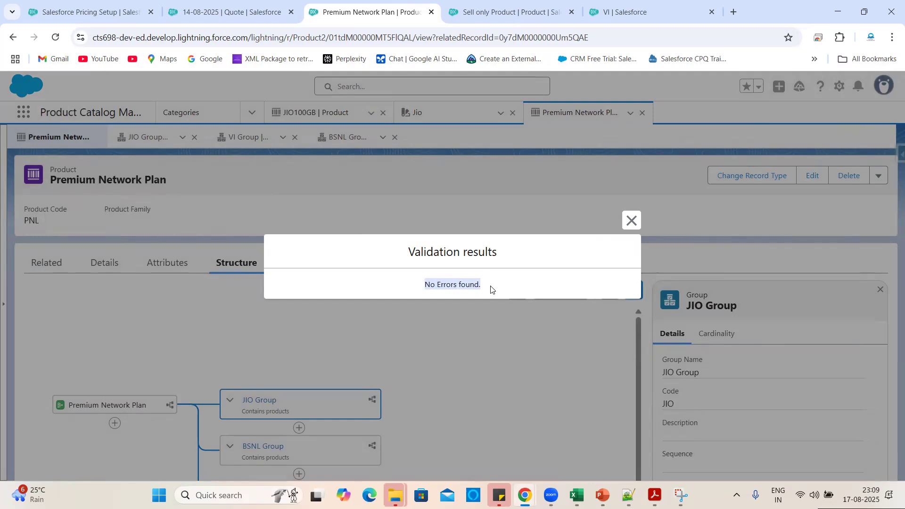
left_click(490, 290)
double_click(452, 285)
triple_click(453, 285)
left_click(510, 287)
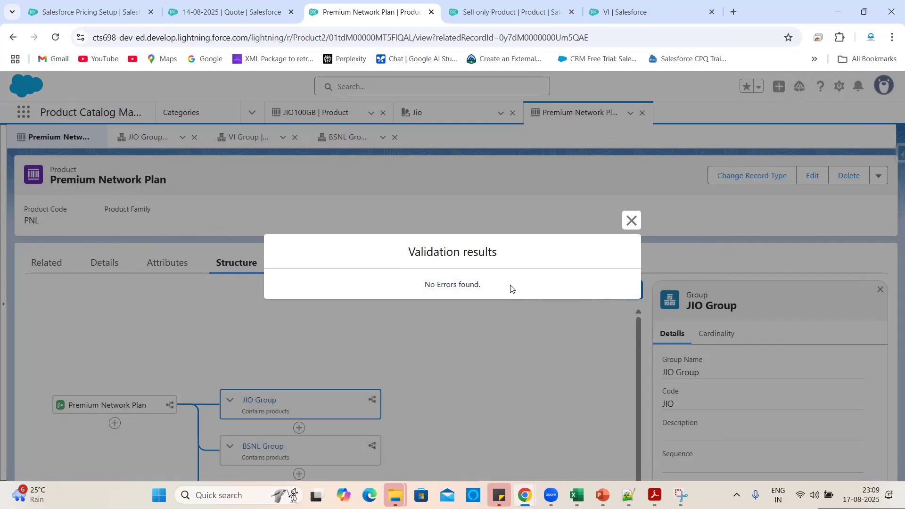
triple_click(457, 284)
left_click(632, 220)
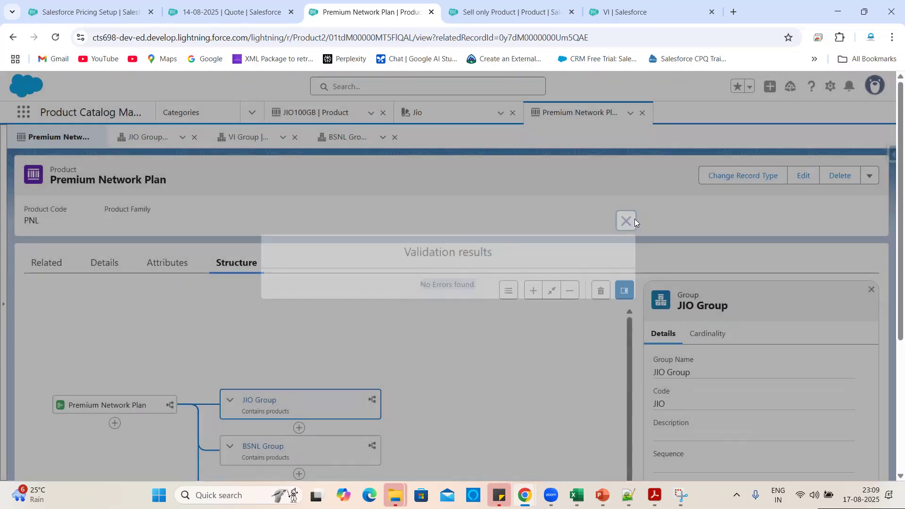
Scan the JIO, BSNL and VI structure, then return to the 14-08-2025 quote with Premium Network Plan x1 pending.
scroll(484, 358, "down", 1)
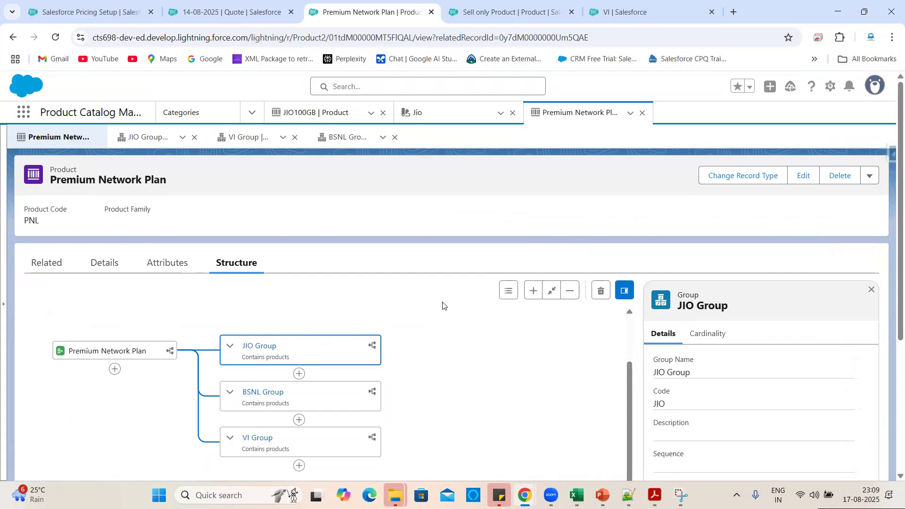
scroll(561, 399, "down", 3)
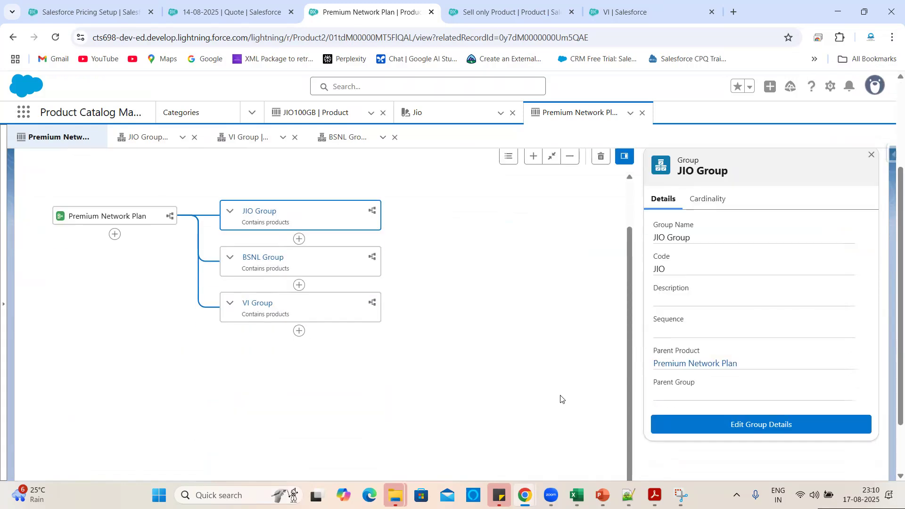
scroll(561, 399, "up", 1)
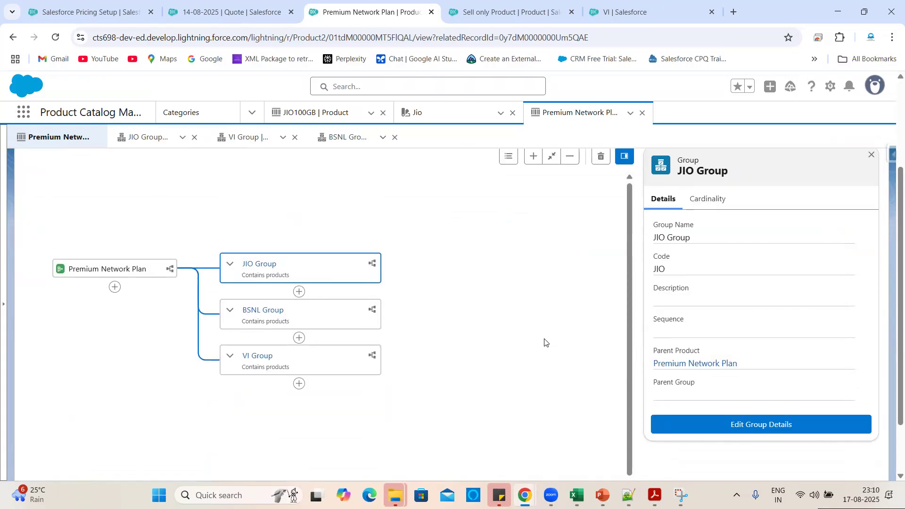
scroll(545, 343, "up", 3)
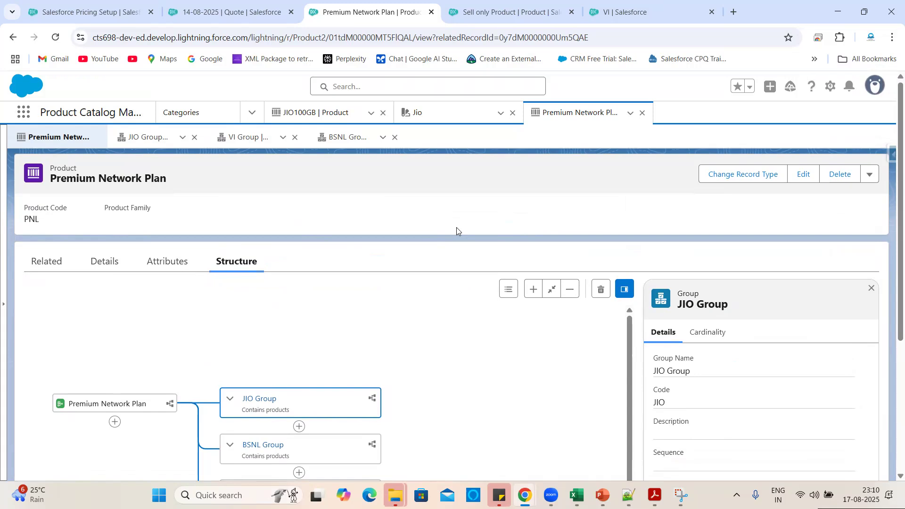
left_click(248, 7)
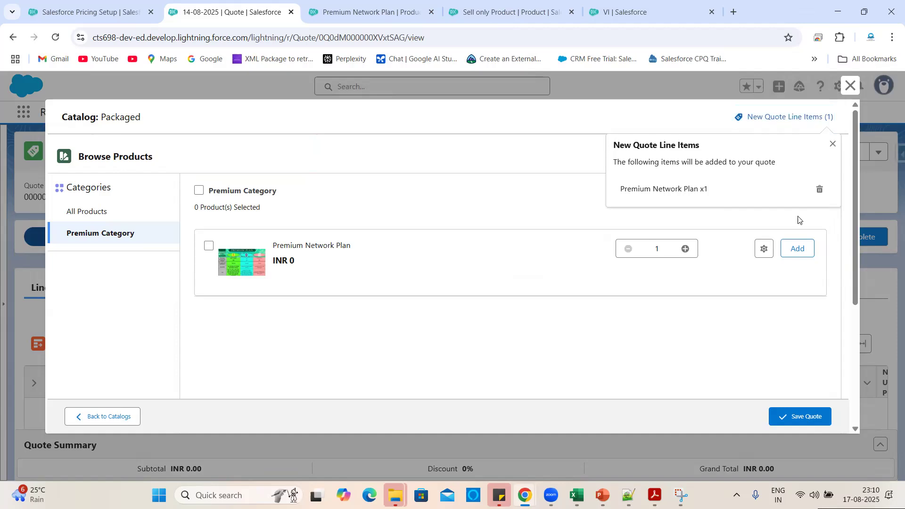
left_click(833, 144)
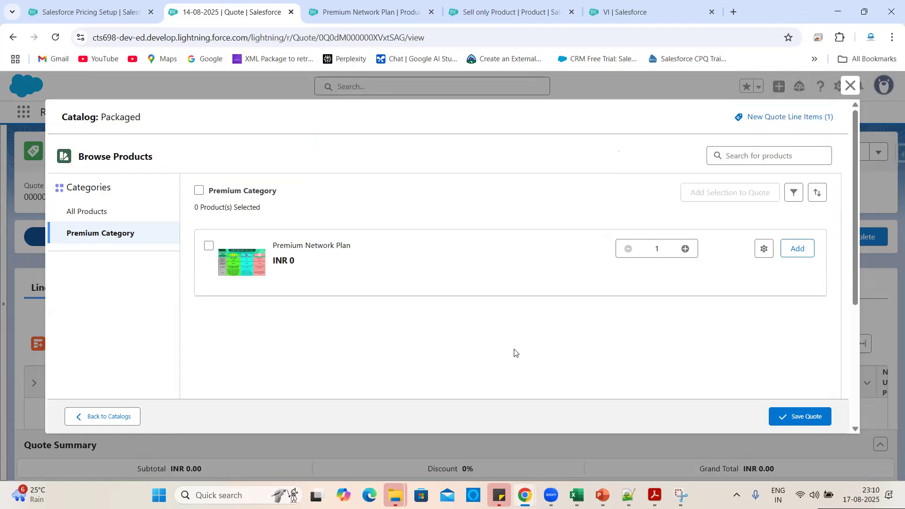